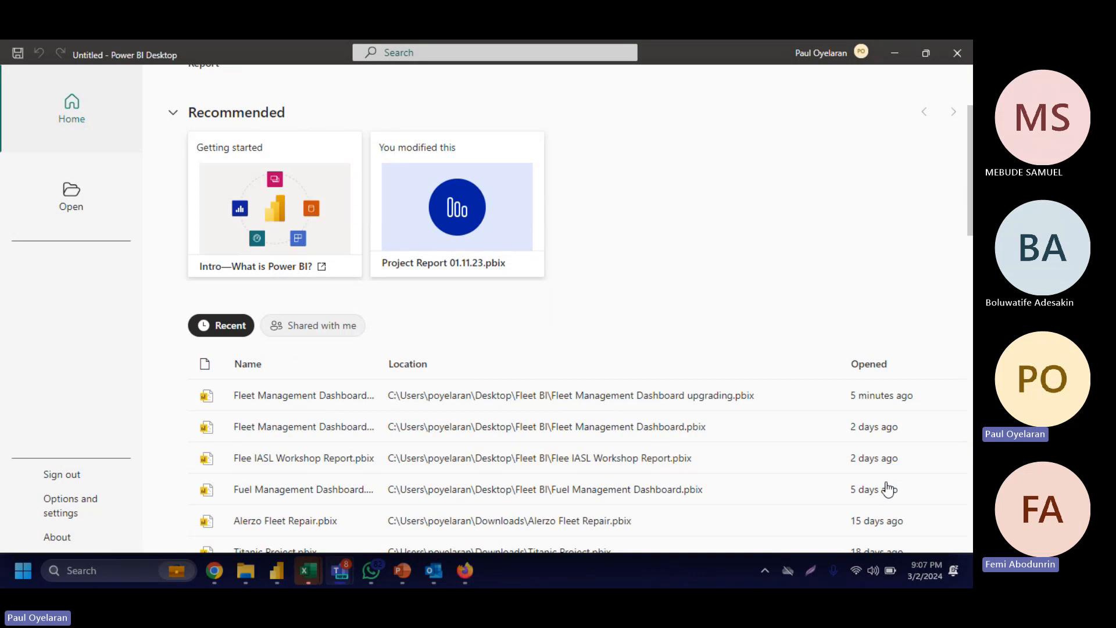
Step: Create a blank report and connect it to the Excel workbook SuperStore Data (1) in Downloads
{"action": "scroll", "coordinate": [456, 269], "scroll_direction": "up", "scroll_amount": 3}
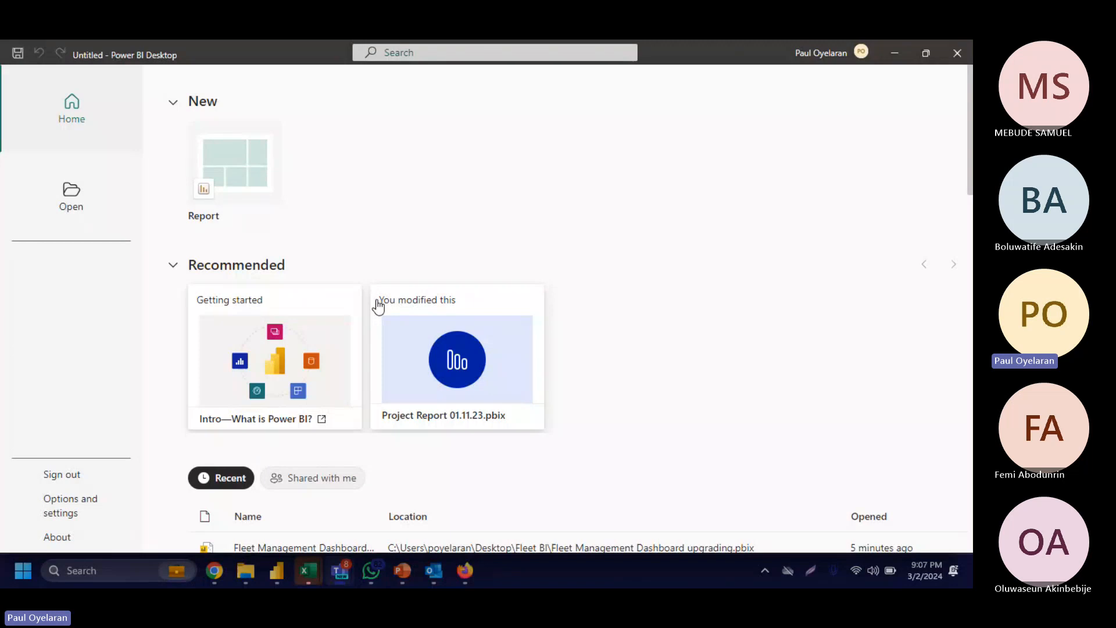
{"action": "left_click", "coordinate": [226, 149]}
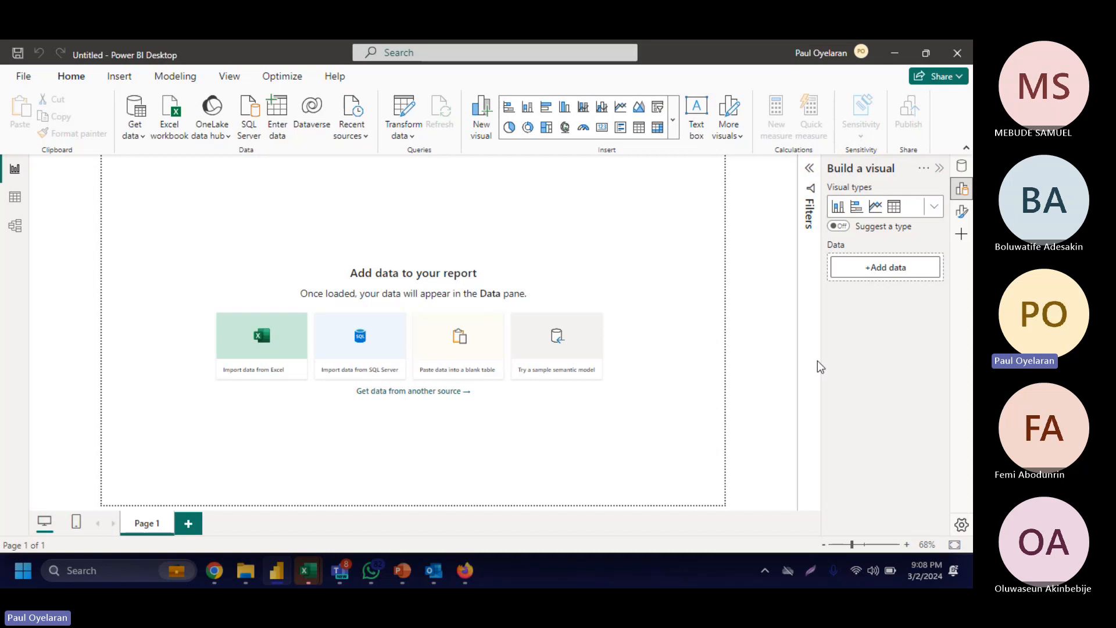
{"action": "left_click", "coordinate": [962, 167]}
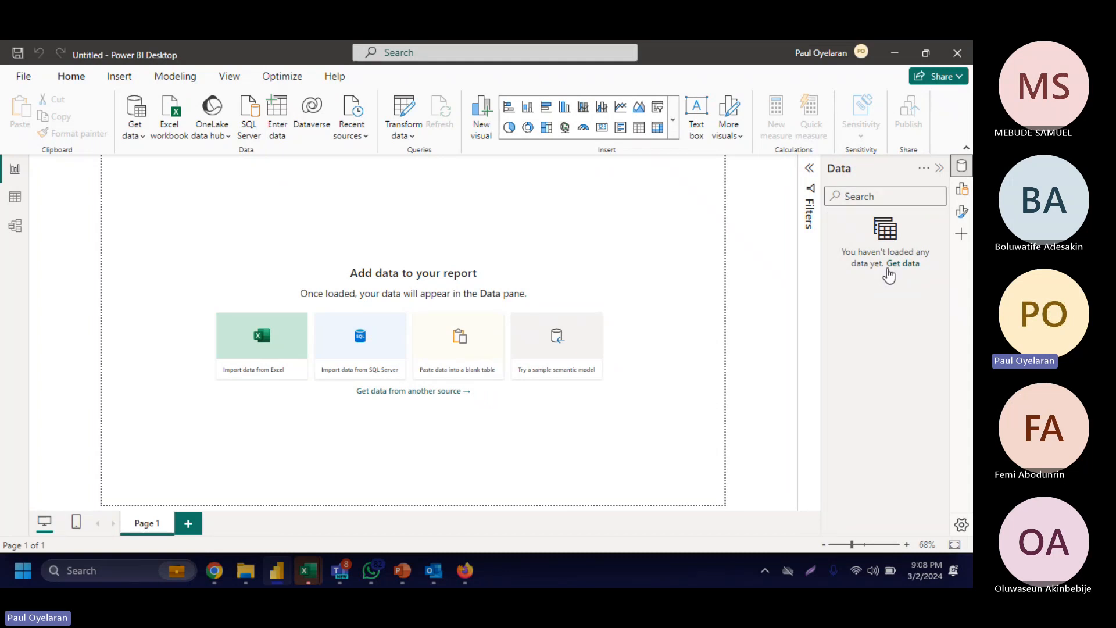
{"action": "left_click", "coordinate": [904, 265]}
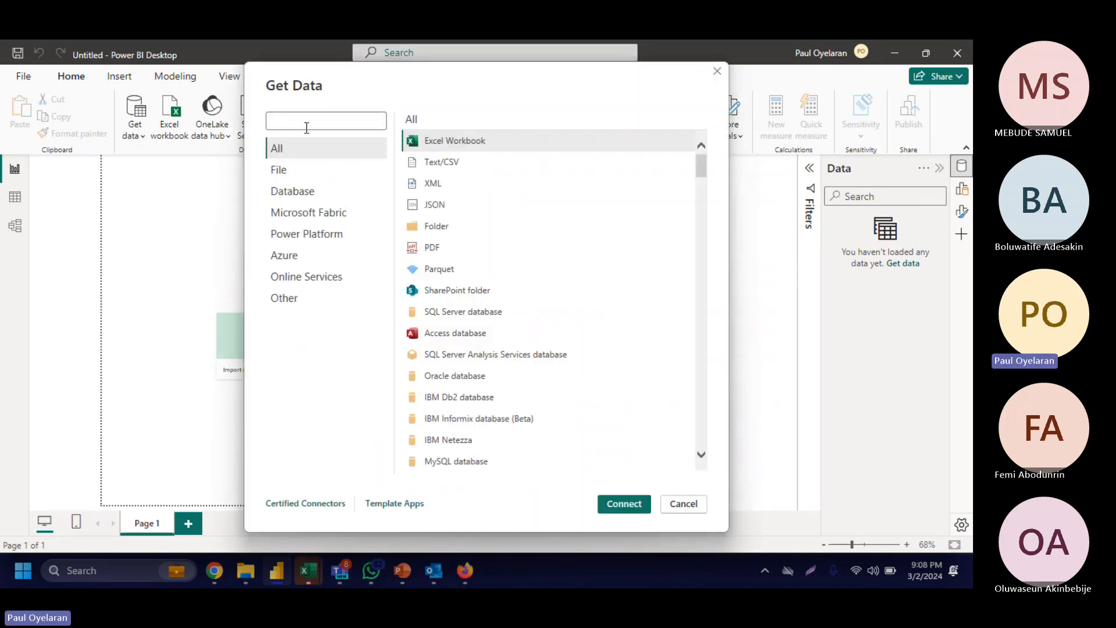
{"action": "left_click", "coordinate": [632, 505]}
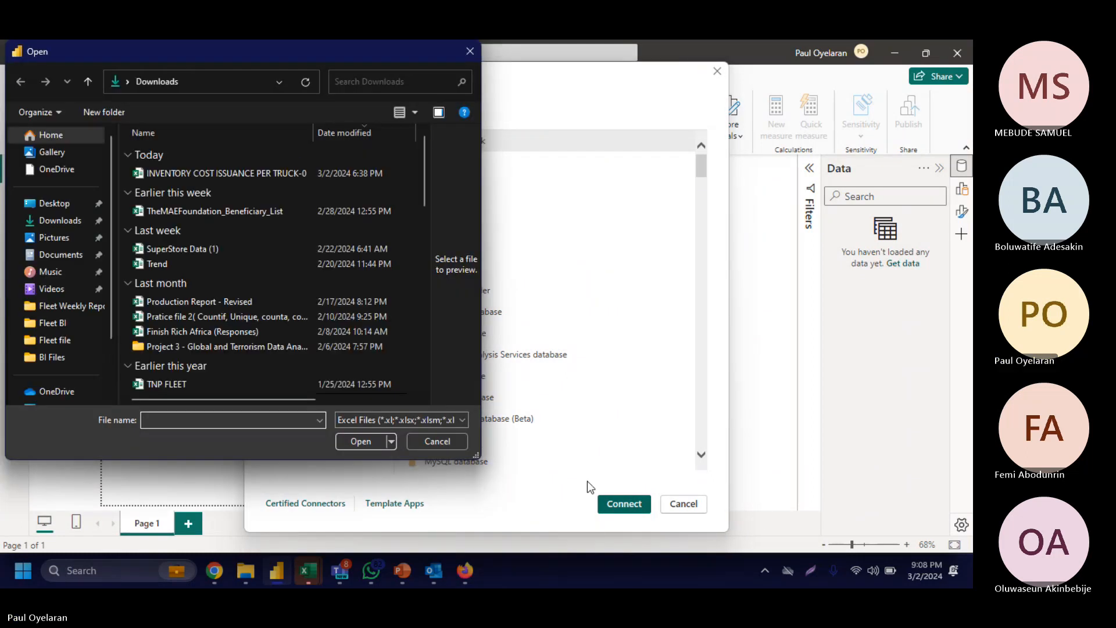
{"action": "left_click", "coordinate": [258, 250]}
{"action": "double_click", "coordinate": [258, 250]}
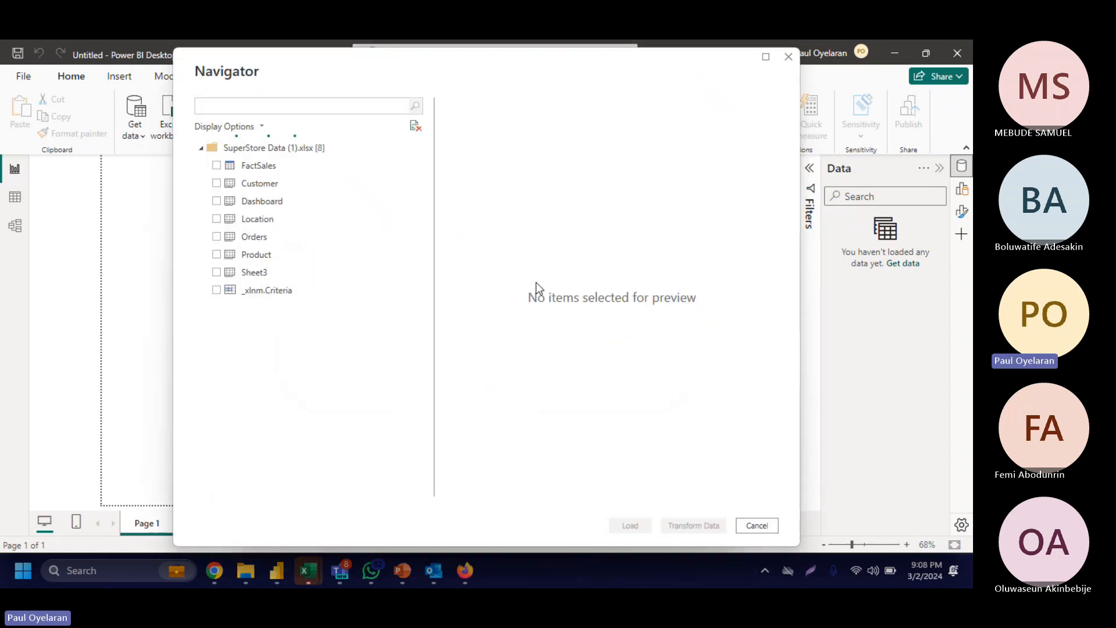
Step: Load the FactSales, Location and Product tables from the workbook, and close the remaining data import dialogs
{"action": "left_click", "coordinate": [218, 167]}
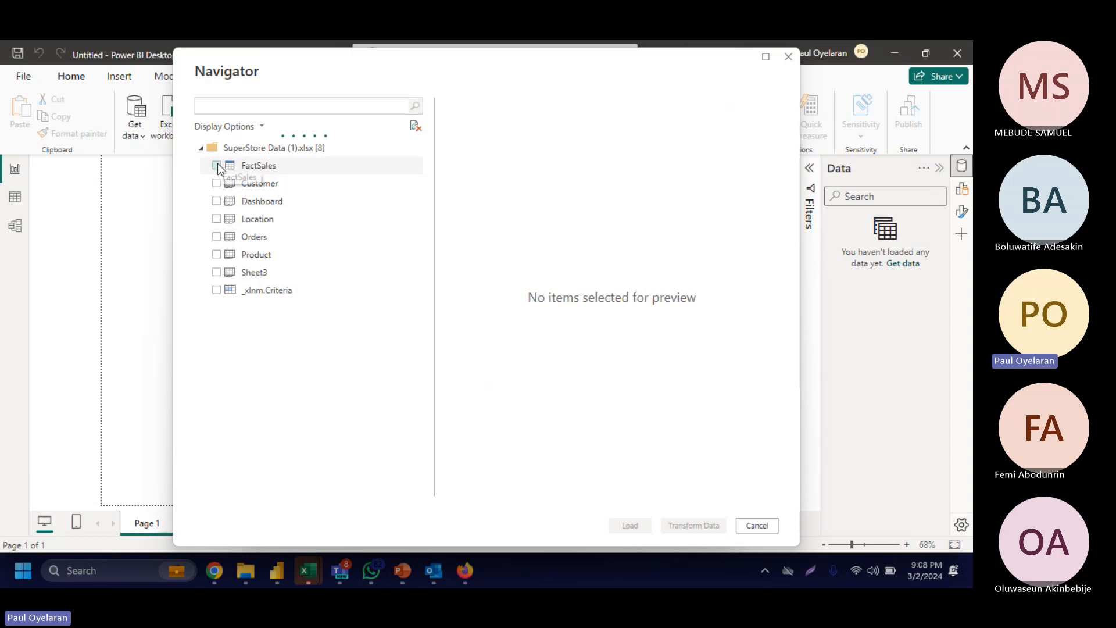
{"action": "left_click", "coordinate": [216, 219]}
{"action": "left_click", "coordinate": [216, 255]}
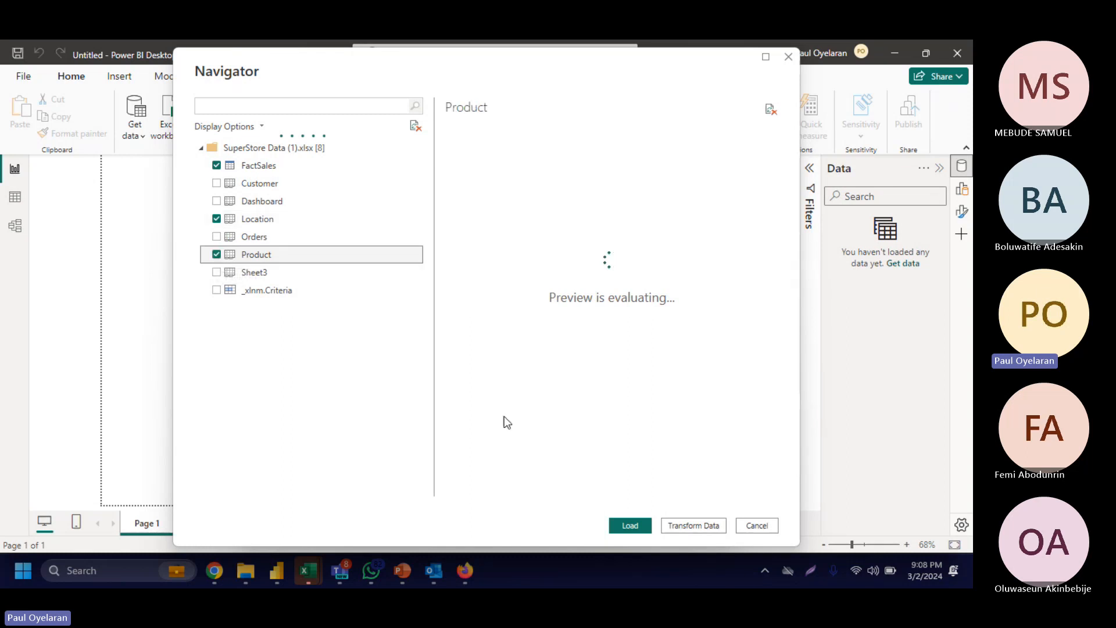
{"action": "left_click", "coordinate": [625, 529]}
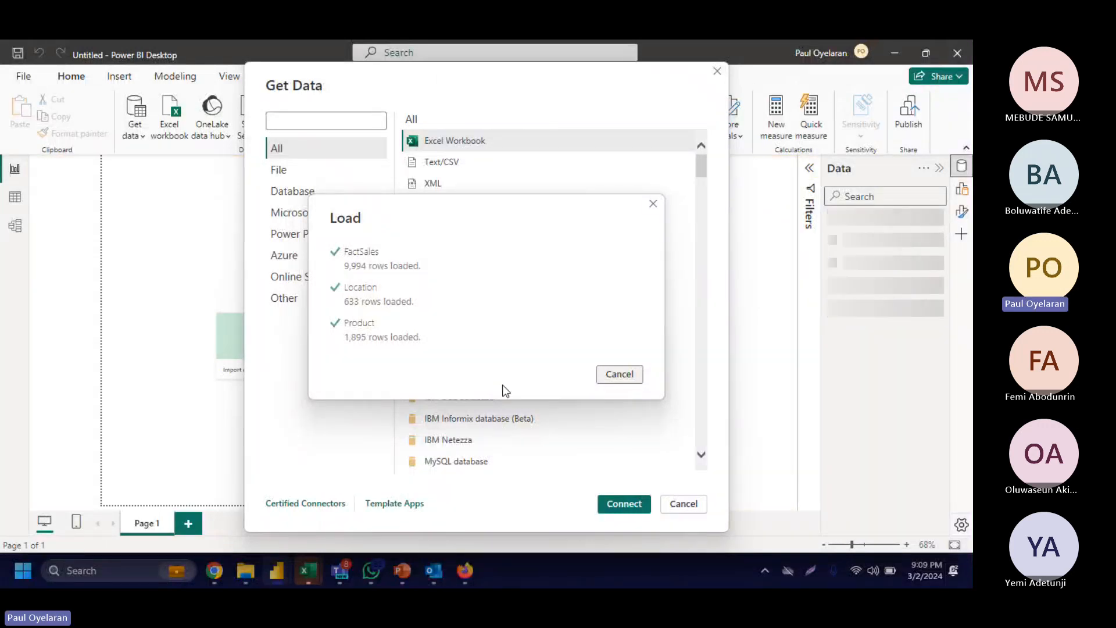
{"action": "left_click", "coordinate": [612, 374]}
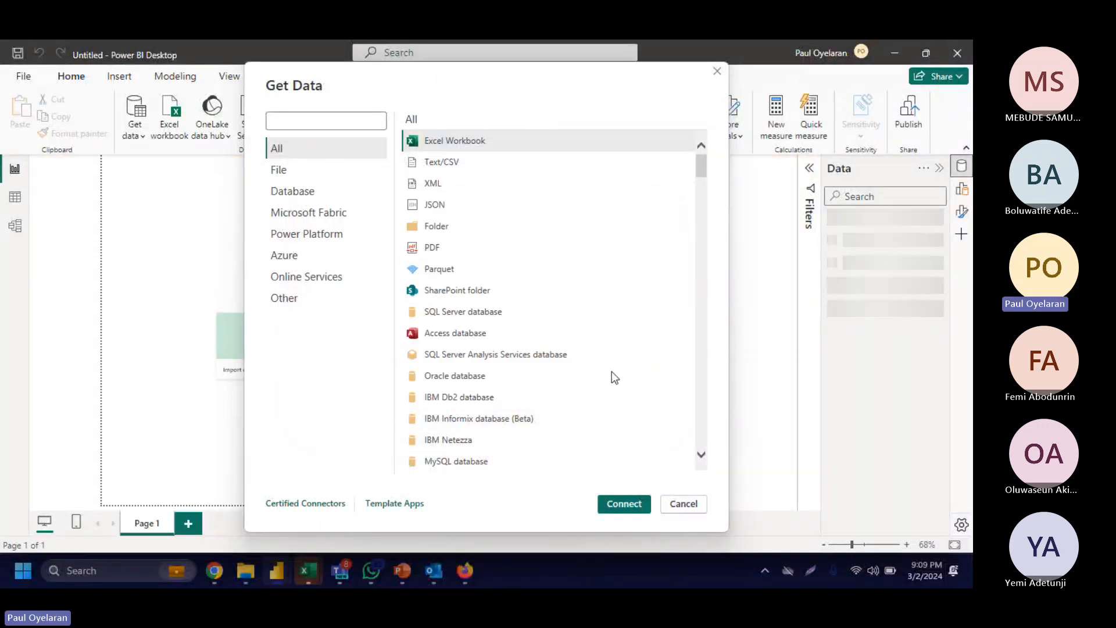
{"action": "left_click", "coordinate": [684, 503]}
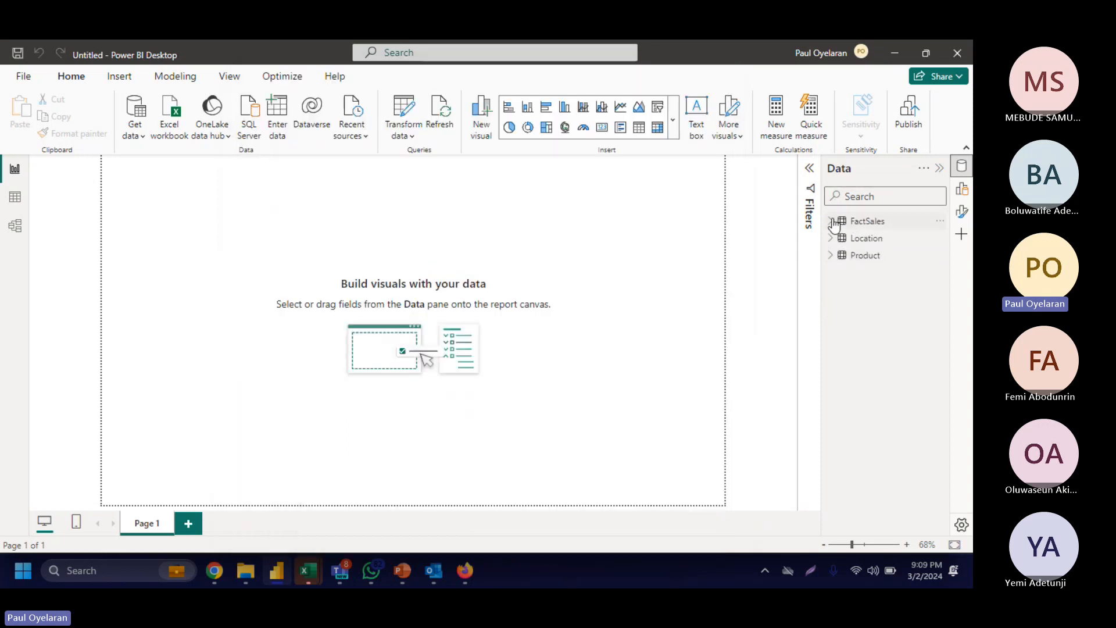
Step: Expand the FactSales table to list its fields and select the table
{"action": "left_click", "coordinate": [832, 222]}
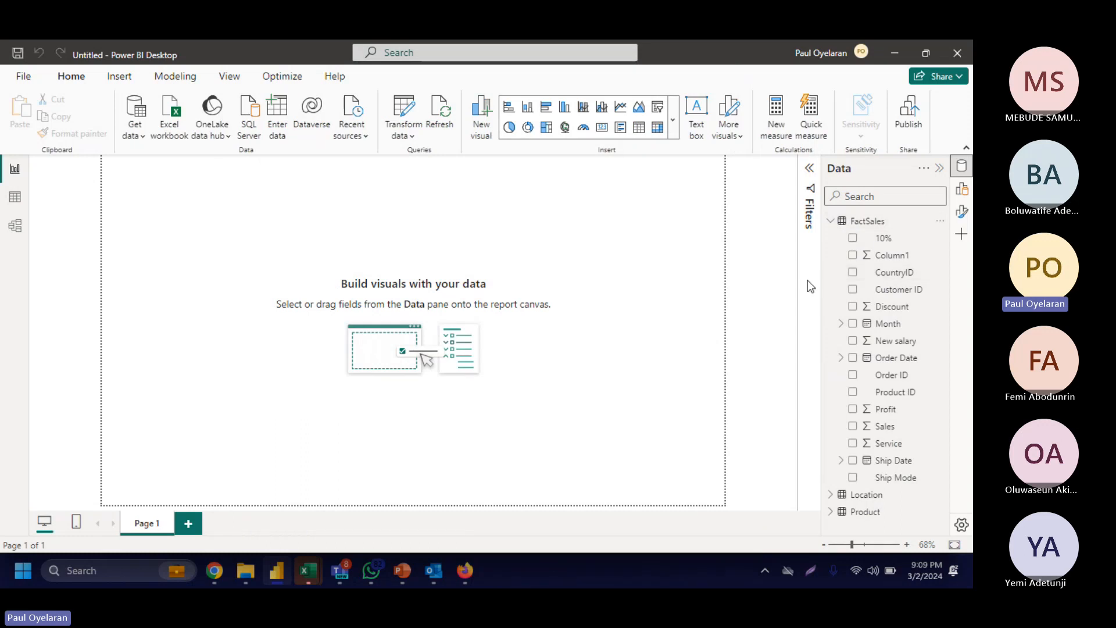
{"action": "left_click", "coordinate": [857, 228]}
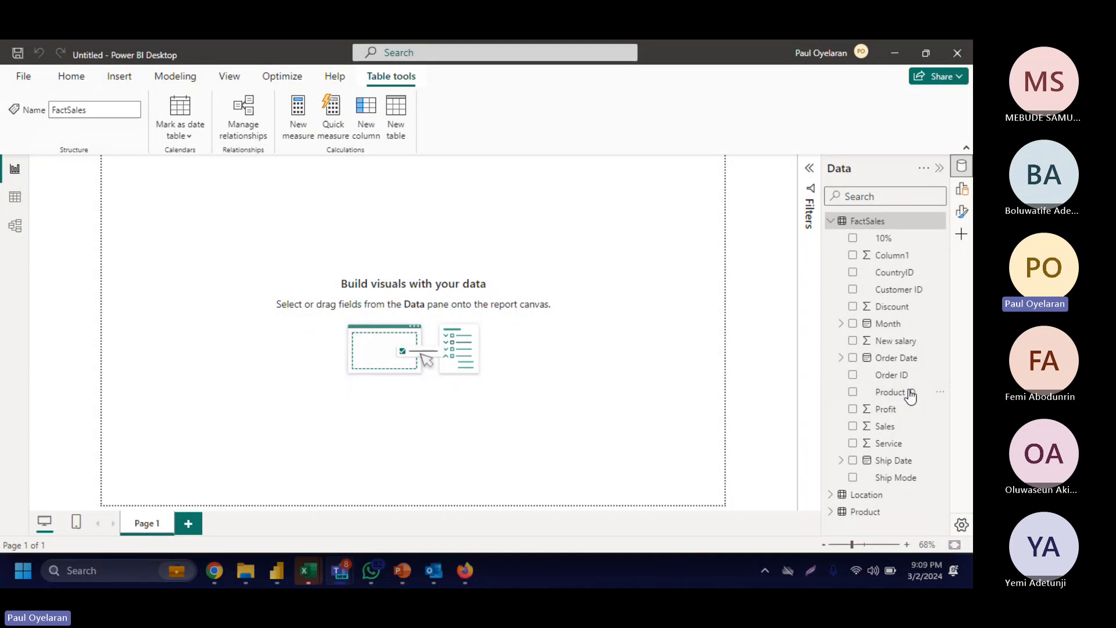
Step: Switch to the Microsoft Teams meeting window to check it, and return to Power BI Desktop
{"action": "mouse_move", "coordinate": [351, 569]}
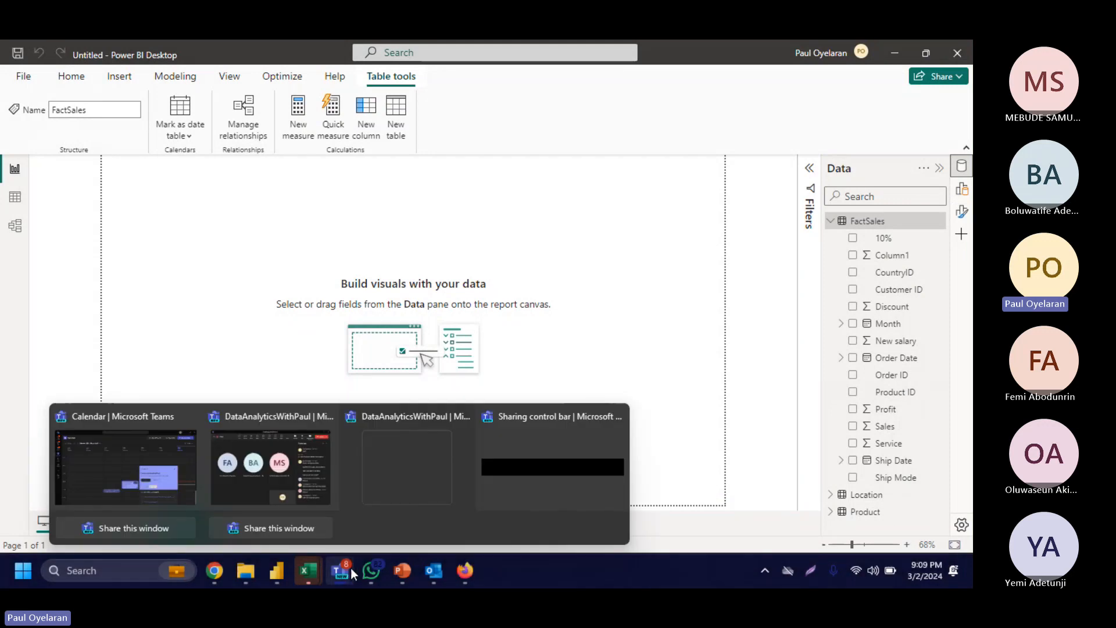
{"action": "mouse_move", "coordinate": [533, 469]}
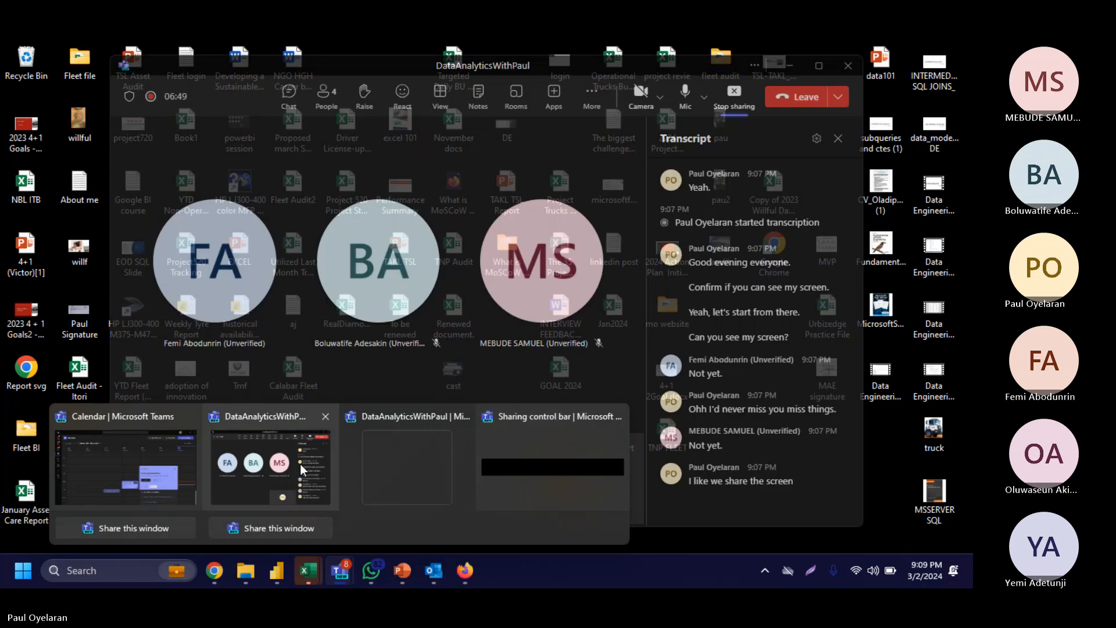
{"action": "left_click", "coordinate": [300, 464]}
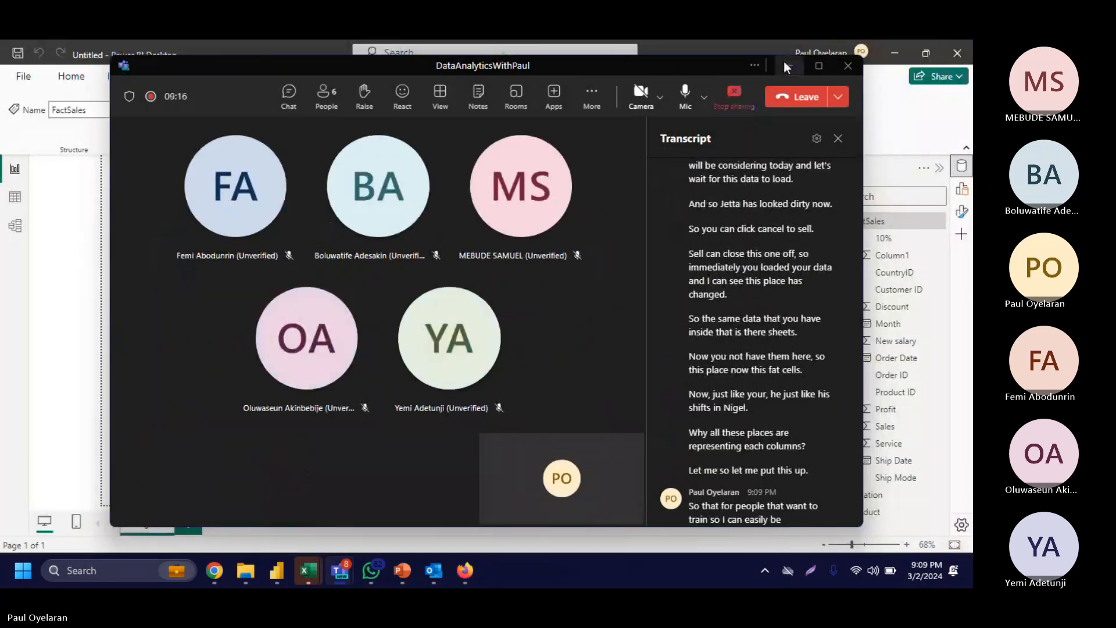
{"action": "left_click", "coordinate": [798, 66]}
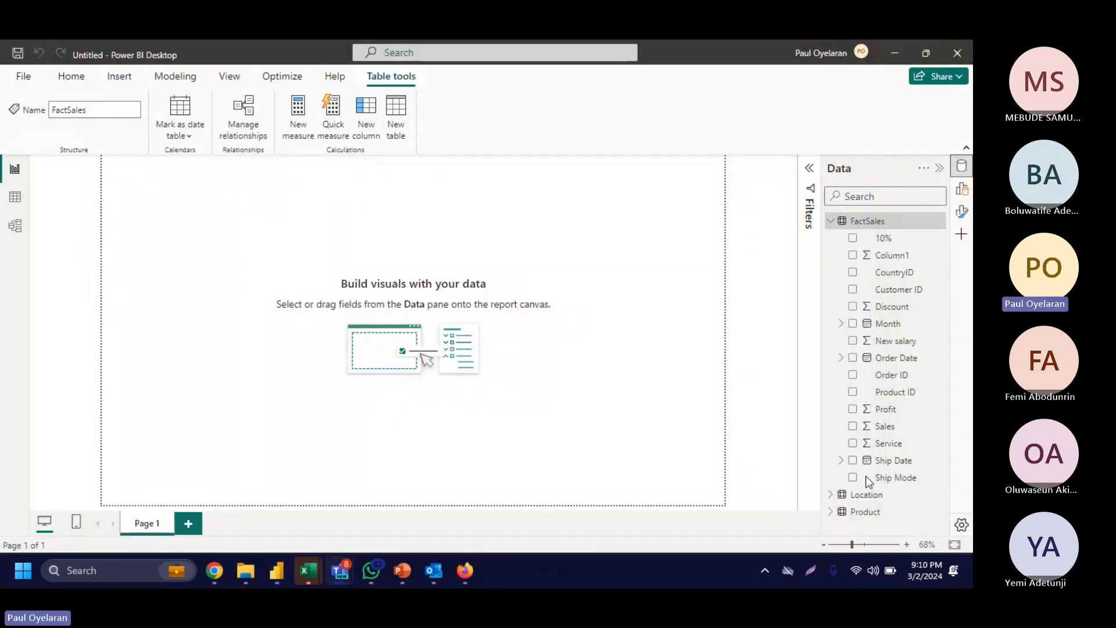
Step: Deselect FactSales and expand the Location and Product tables to list their columns
{"action": "left_click", "coordinate": [598, 421]}
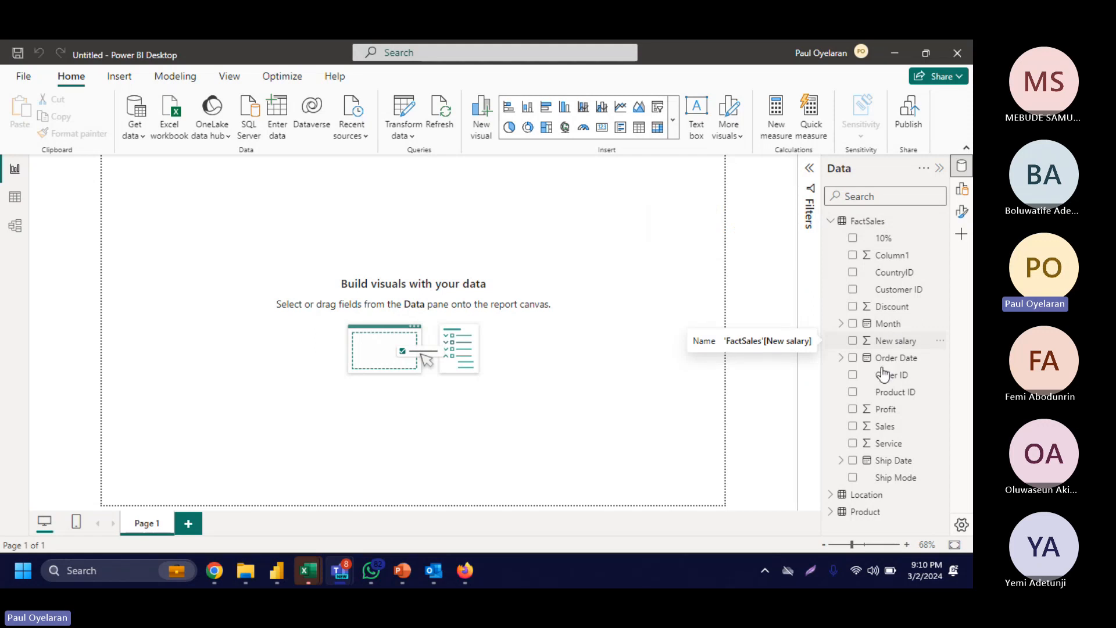
{"action": "left_click", "coordinate": [831, 495]}
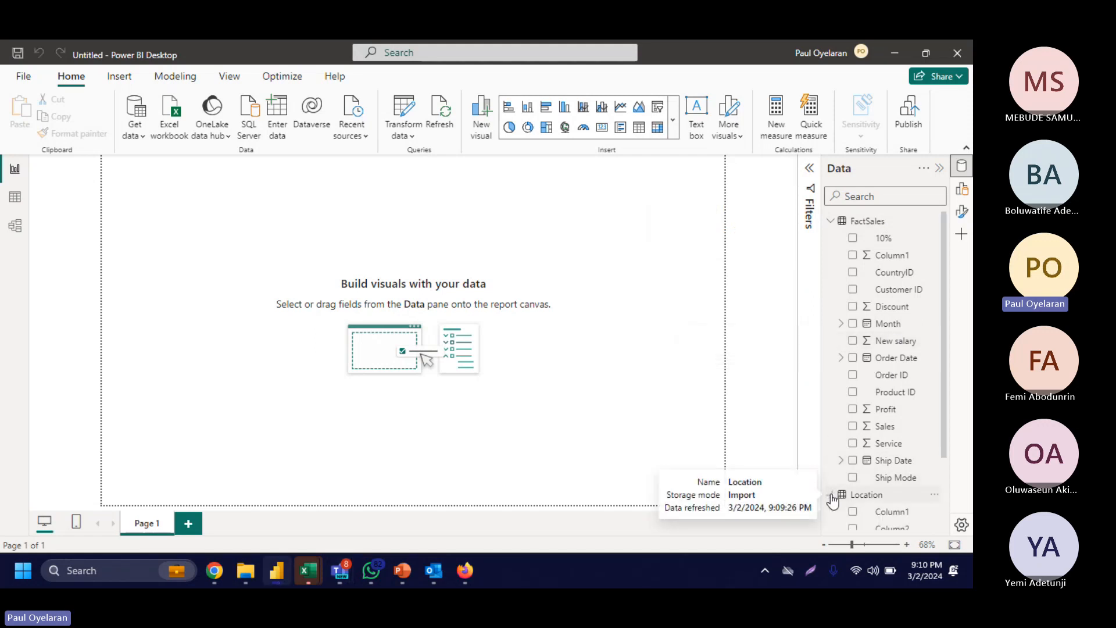
{"action": "scroll", "coordinate": [832, 498], "scroll_direction": "down", "scroll_amount": 3}
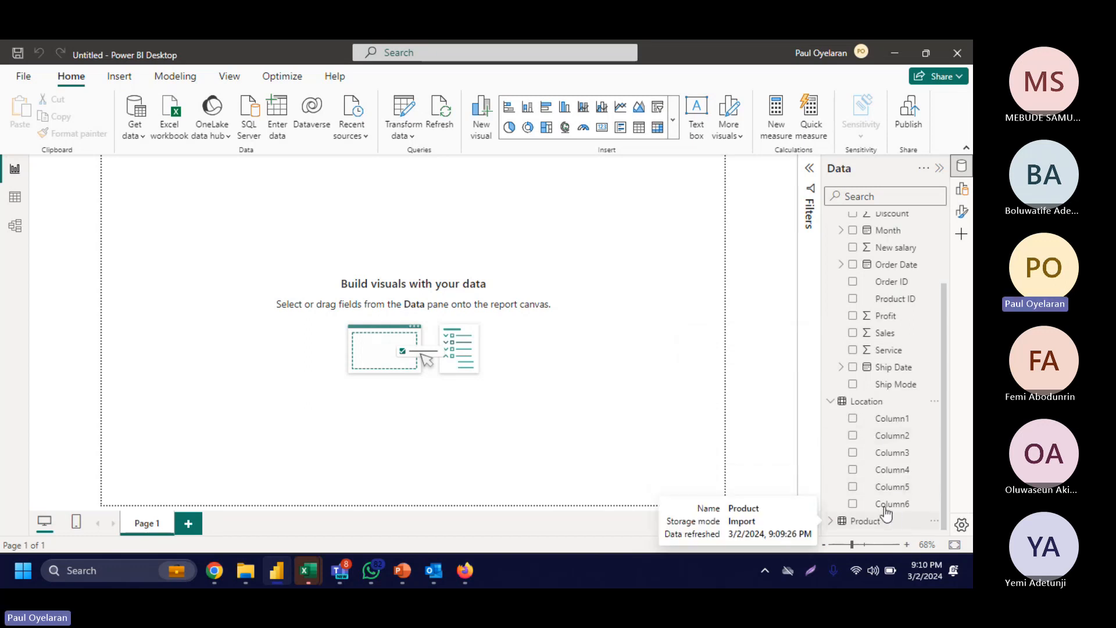
{"action": "left_click", "coordinate": [831, 522]}
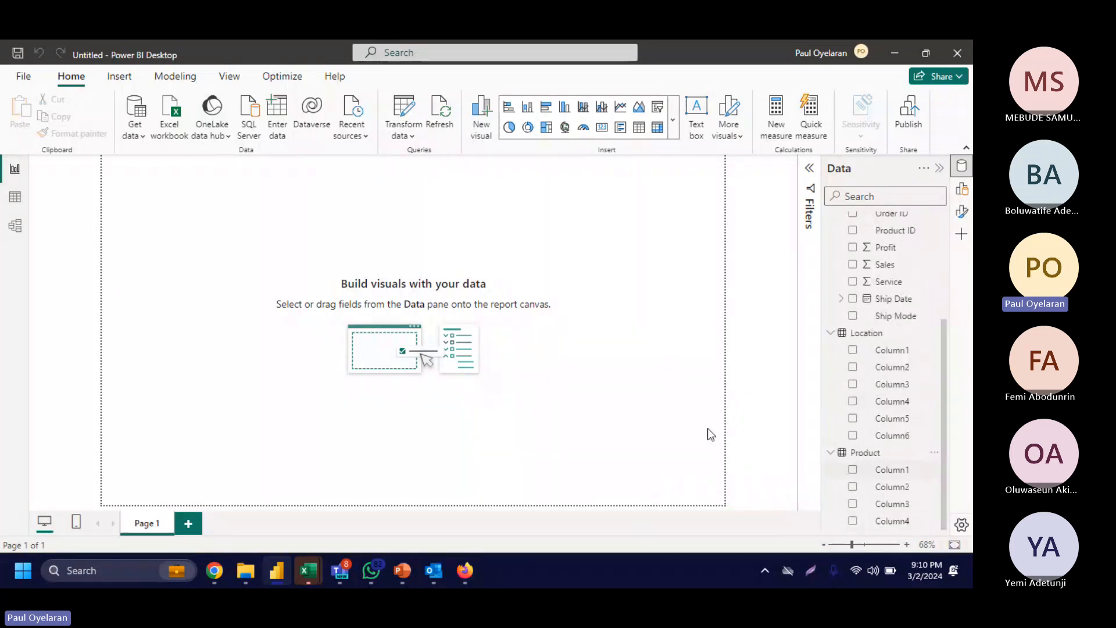
Step: Add Product's Column1 to the canvas as a table visual, move it to the upper middle, and delete it
{"action": "left_click", "coordinate": [852, 470]}
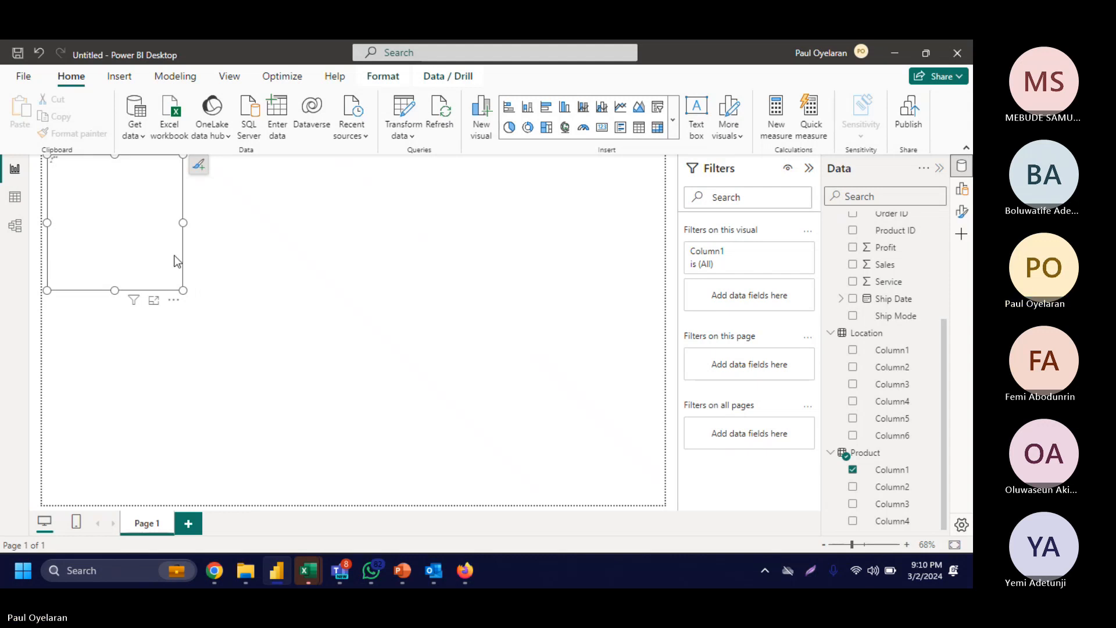
{"action": "left_click_drag", "start_coordinate": [151, 246], "coordinate": [413, 271]}
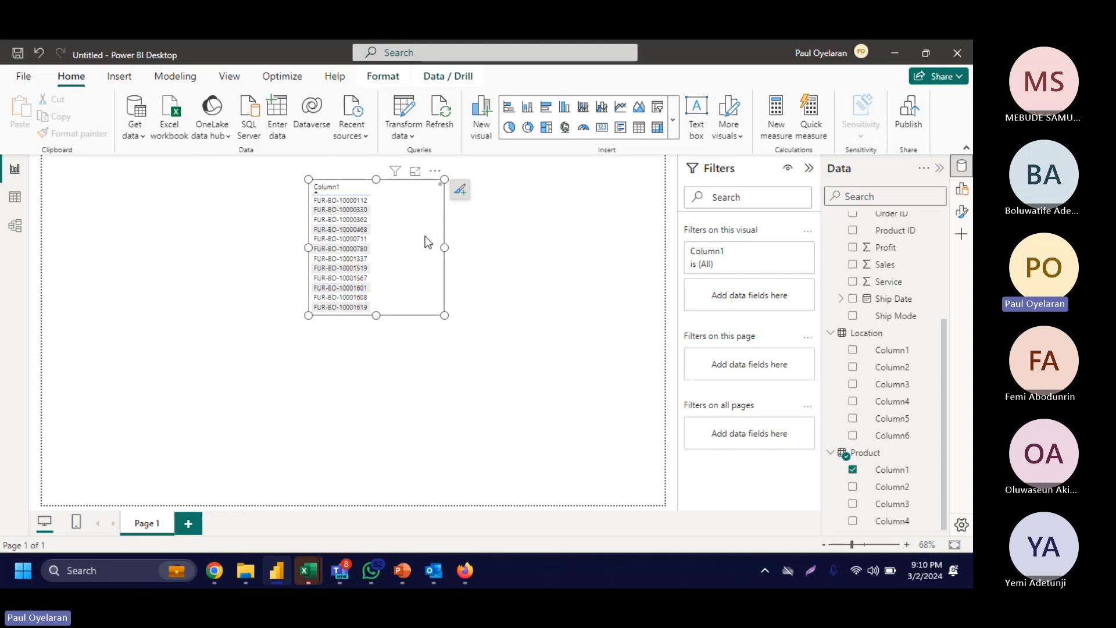
{"action": "key", "text": "Delete"}
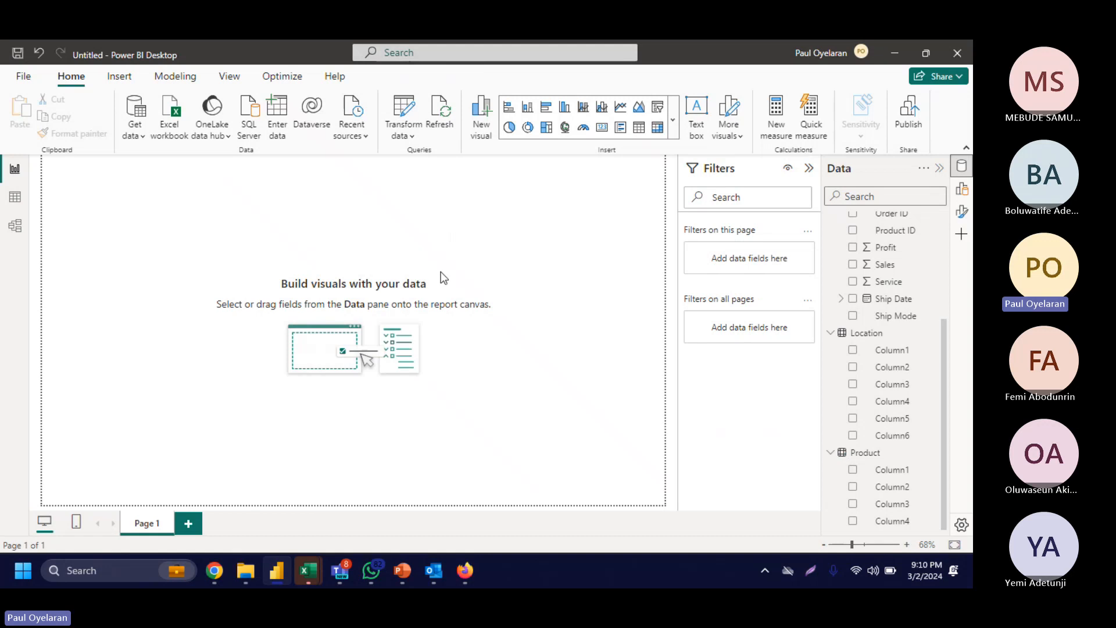
Step: Examine the report's import options, save dialog, save-as locations and export options
{"action": "left_click", "coordinate": [27, 83]}
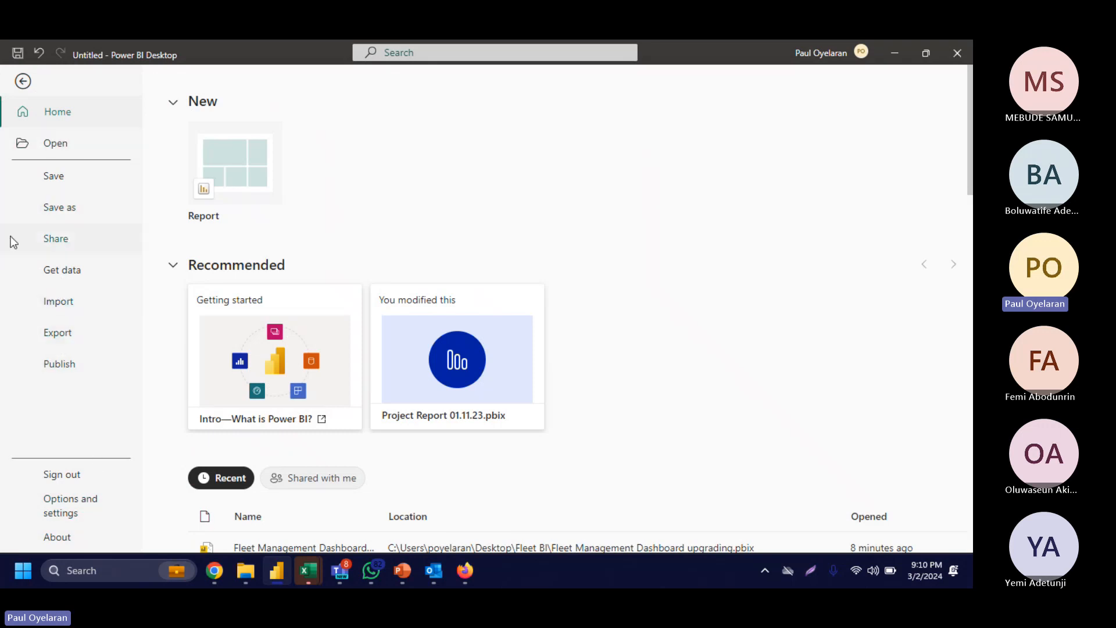
{"action": "left_click", "coordinate": [102, 320]}
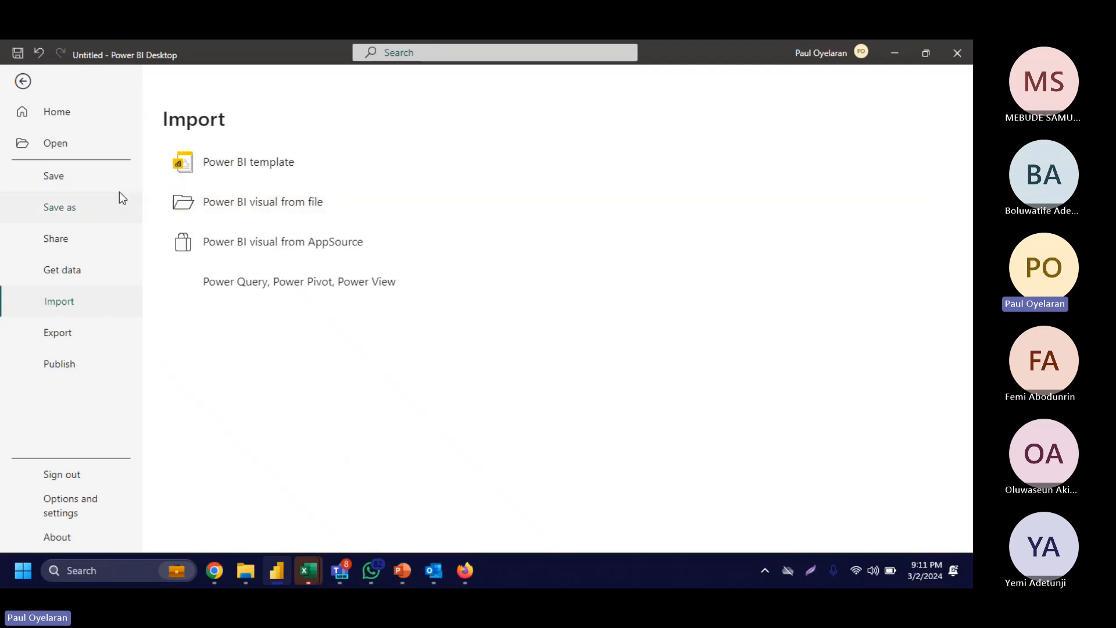
{"action": "left_click", "coordinate": [93, 181]}
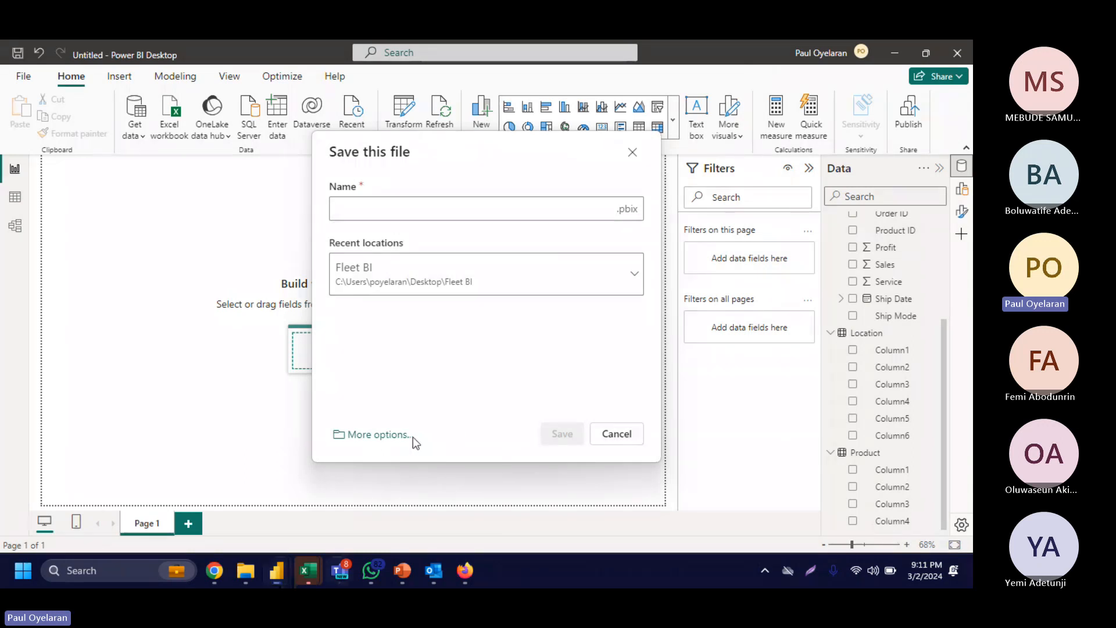
{"action": "left_click", "coordinate": [392, 443]}
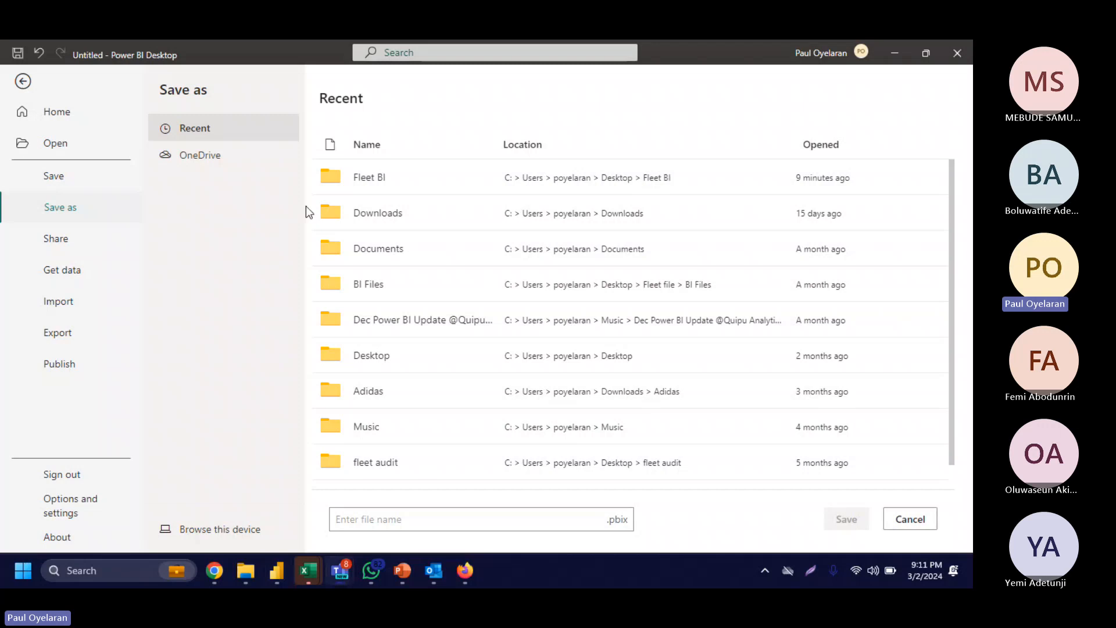
{"action": "left_click", "coordinate": [50, 335]}
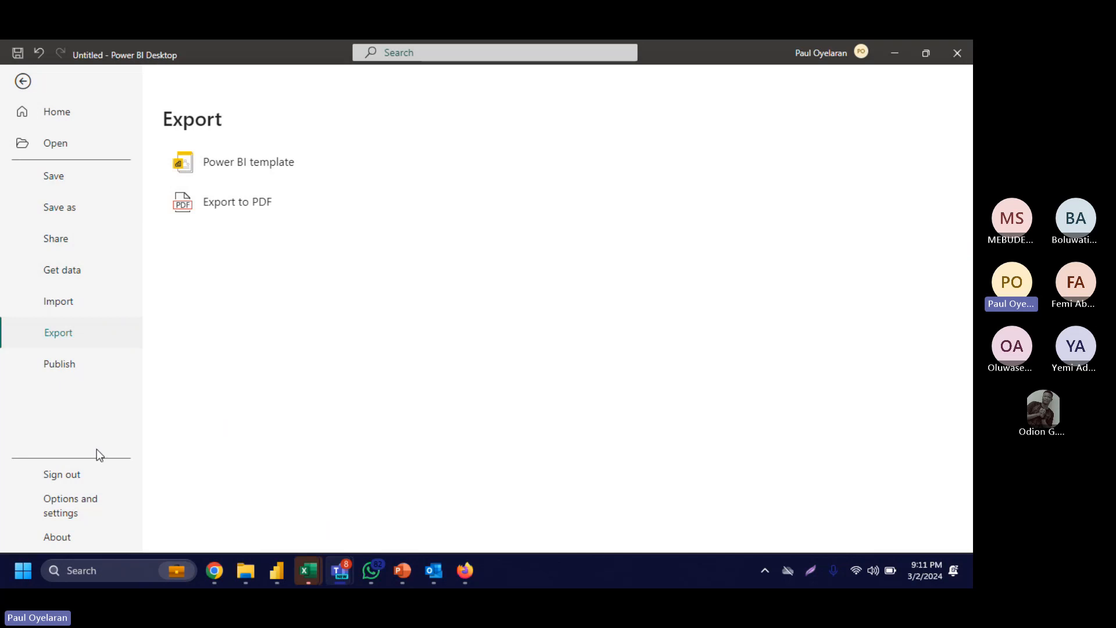
Step: Open the global Data Load options and set type detection to detect column types and headers according to each file's setting
{"action": "left_click", "coordinate": [83, 513]}
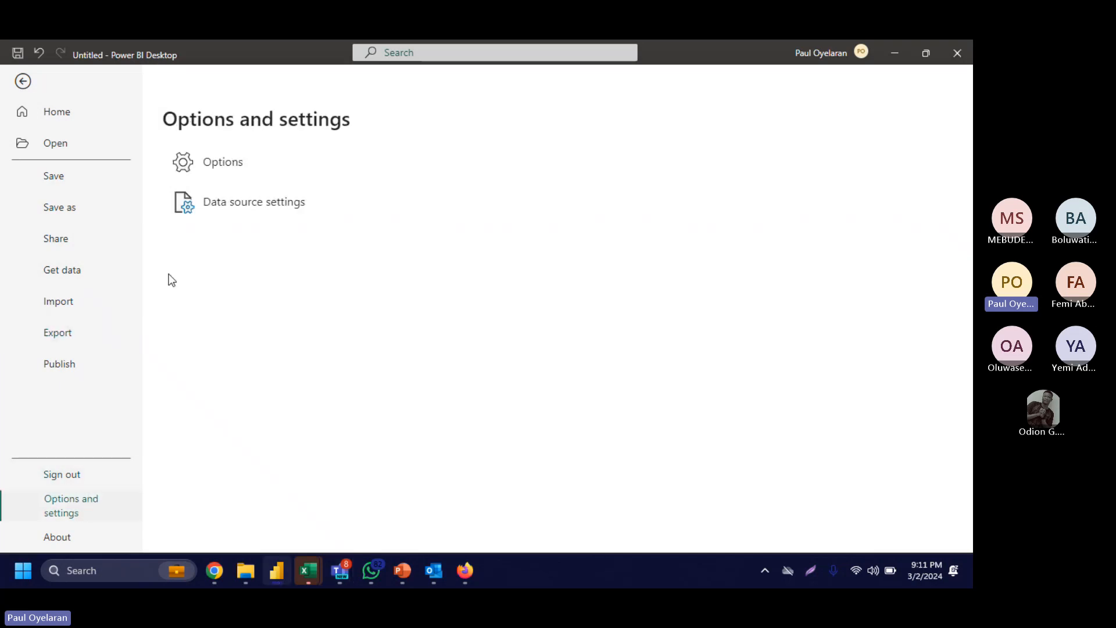
{"action": "left_click", "coordinate": [225, 164]}
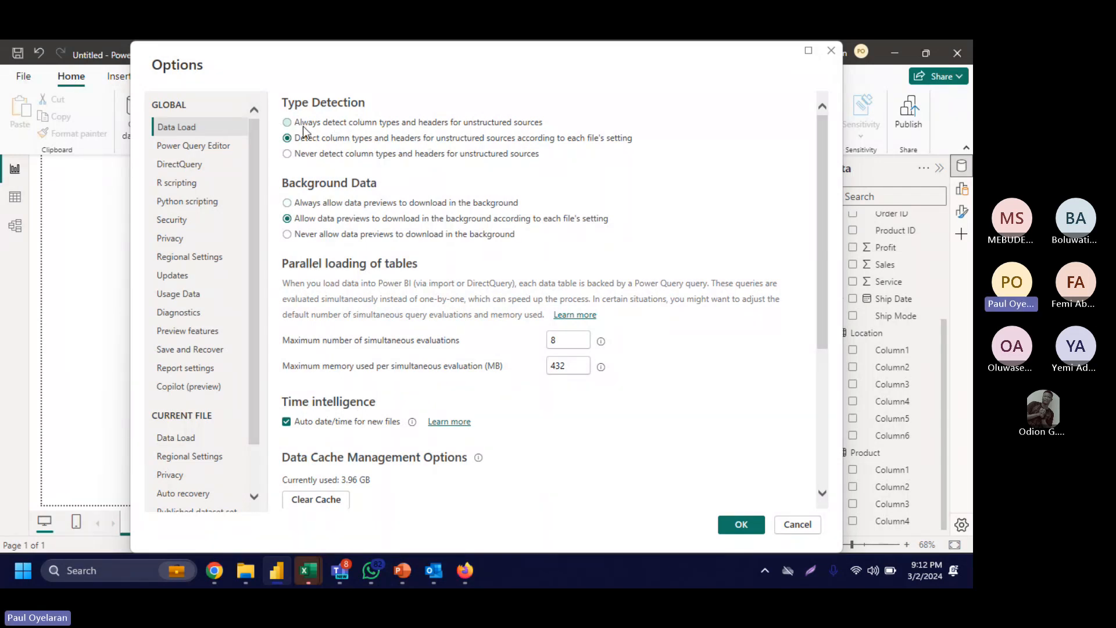
{"action": "left_click", "coordinate": [452, 124]}
{"action": "left_click", "coordinate": [324, 142]}
Step: Examine the Data Load settings from type detection to the cache options, and the list of option categories
{"action": "scroll", "coordinate": [344, 330], "scroll_direction": "down", "scroll_amount": 4}
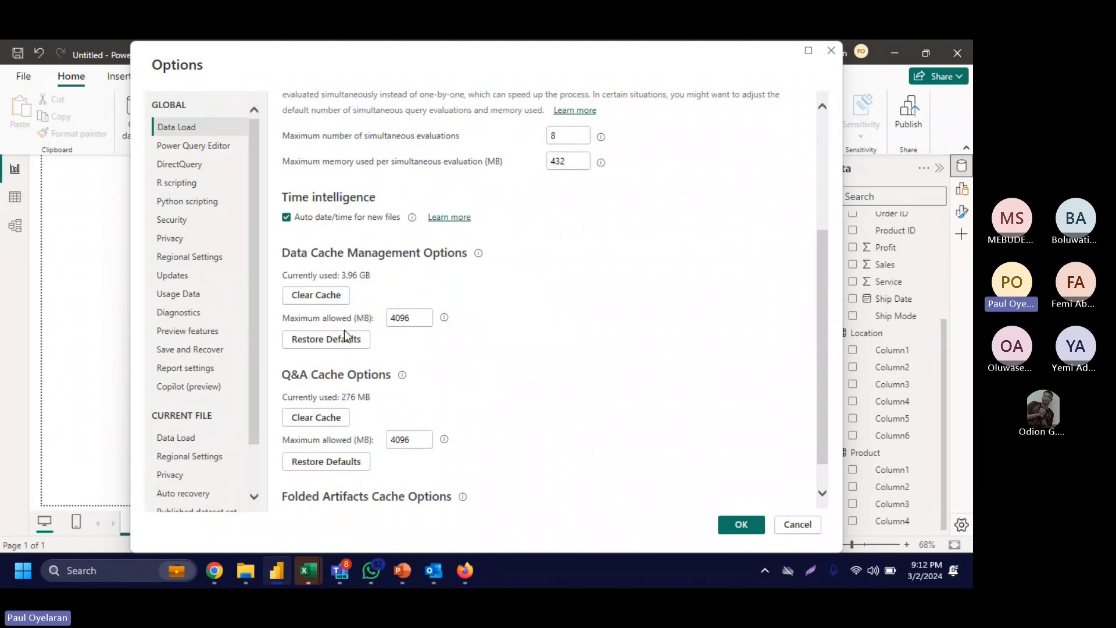
{"action": "scroll", "coordinate": [344, 329], "scroll_direction": "up", "scroll_amount": 4}
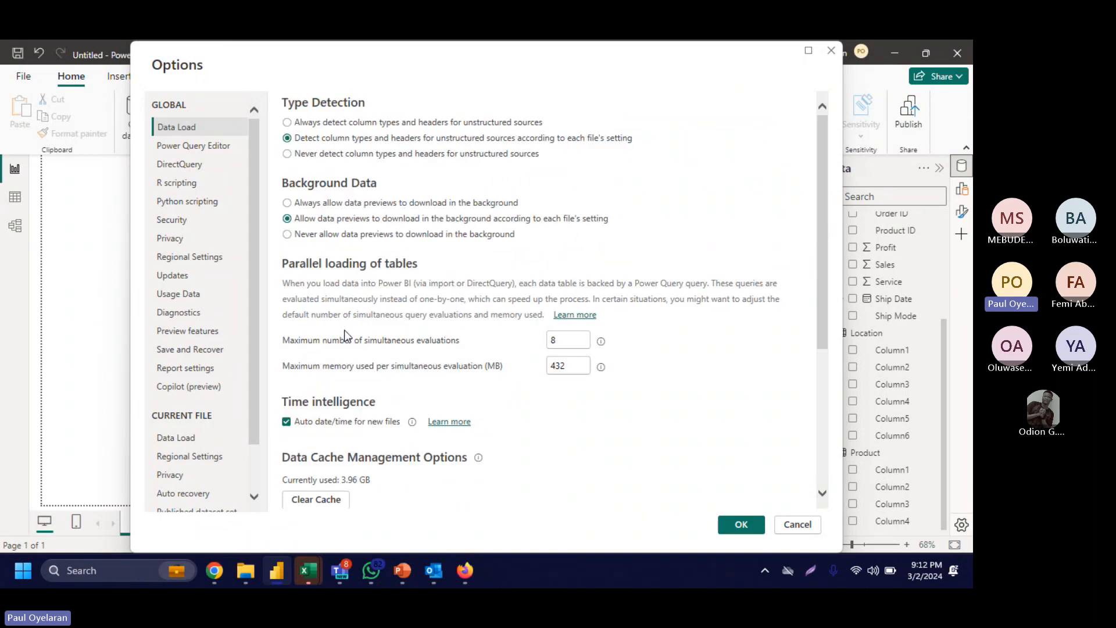
{"action": "scroll", "coordinate": [344, 330], "scroll_direction": "down", "scroll_amount": 4}
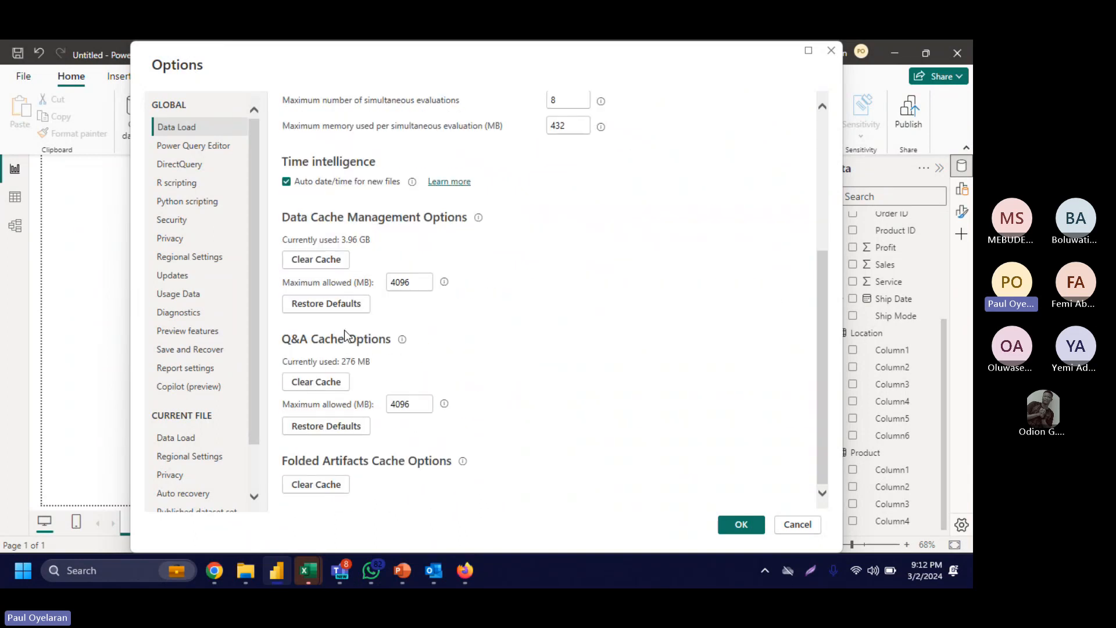
{"action": "scroll", "coordinate": [344, 330], "scroll_direction": "up", "scroll_amount": 4}
{"action": "scroll", "coordinate": [346, 340], "scroll_direction": "down", "scroll_amount": 4}
{"action": "scroll", "coordinate": [179, 420], "scroll_direction": "down", "scroll_amount": 2}
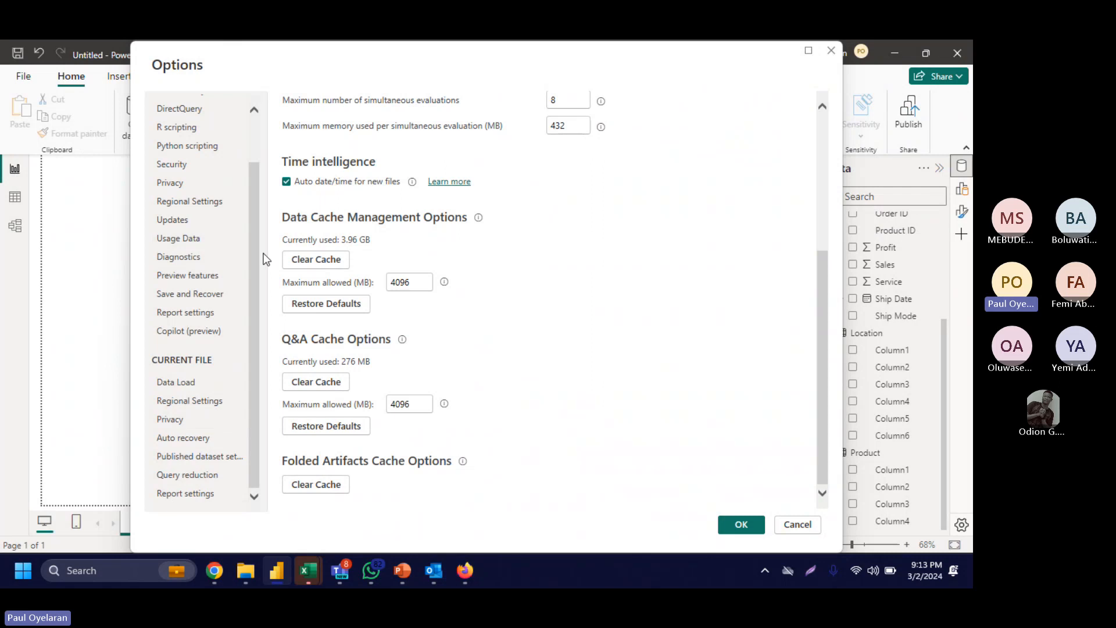
Step: Review the global Data Load settings up to type detection and close the options without changing them
{"action": "scroll", "coordinate": [208, 208], "scroll_direction": "up", "scroll_amount": 2}
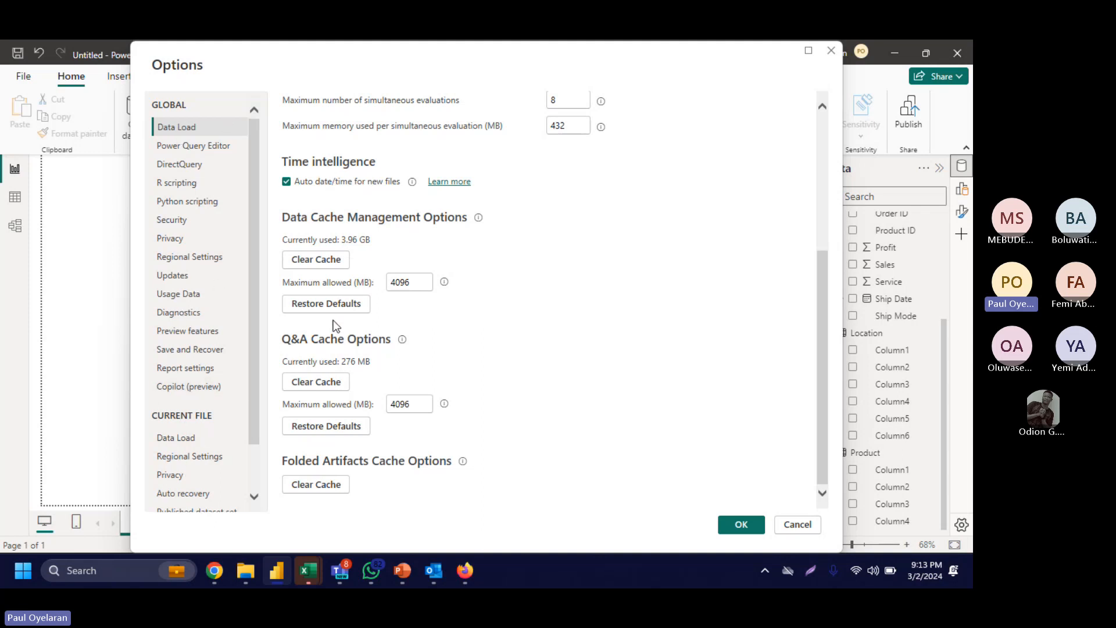
{"action": "scroll", "coordinate": [340, 358], "scroll_direction": "up", "scroll_amount": 4}
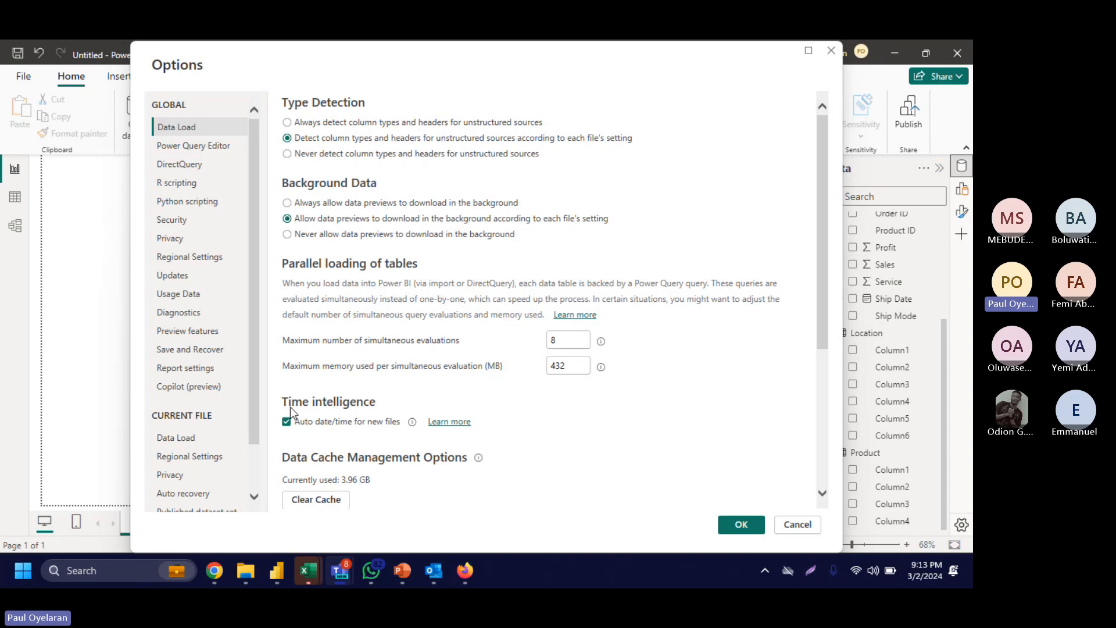
{"action": "left_click", "coordinate": [829, 57]}
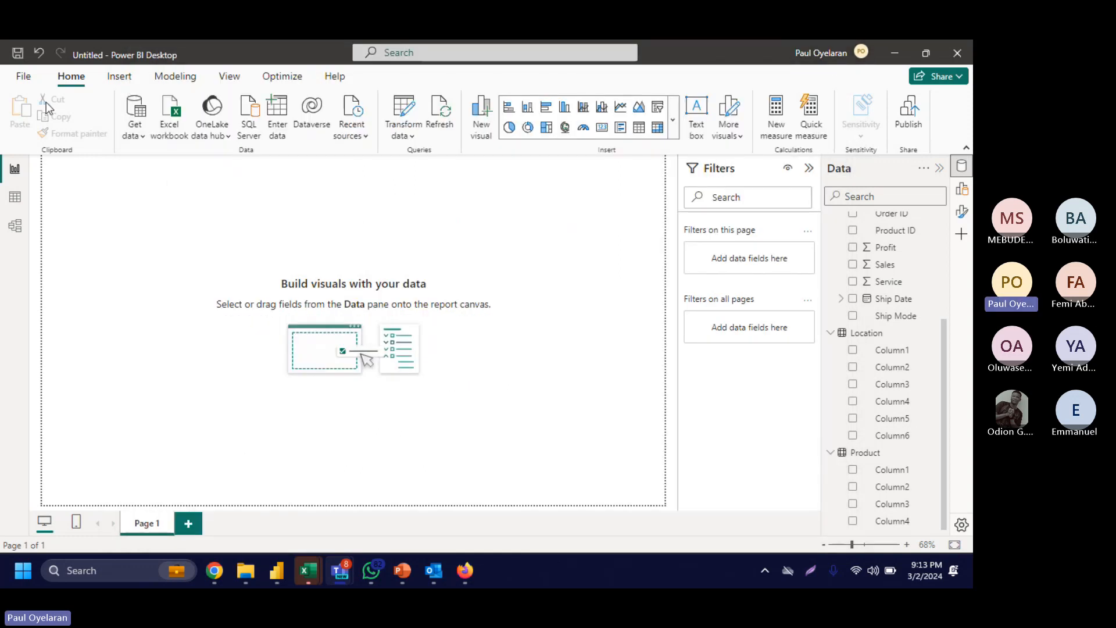
Step: Export the blank report page to PDF and view the exported document in the PDF reader
{"action": "left_click", "coordinate": [22, 76]}
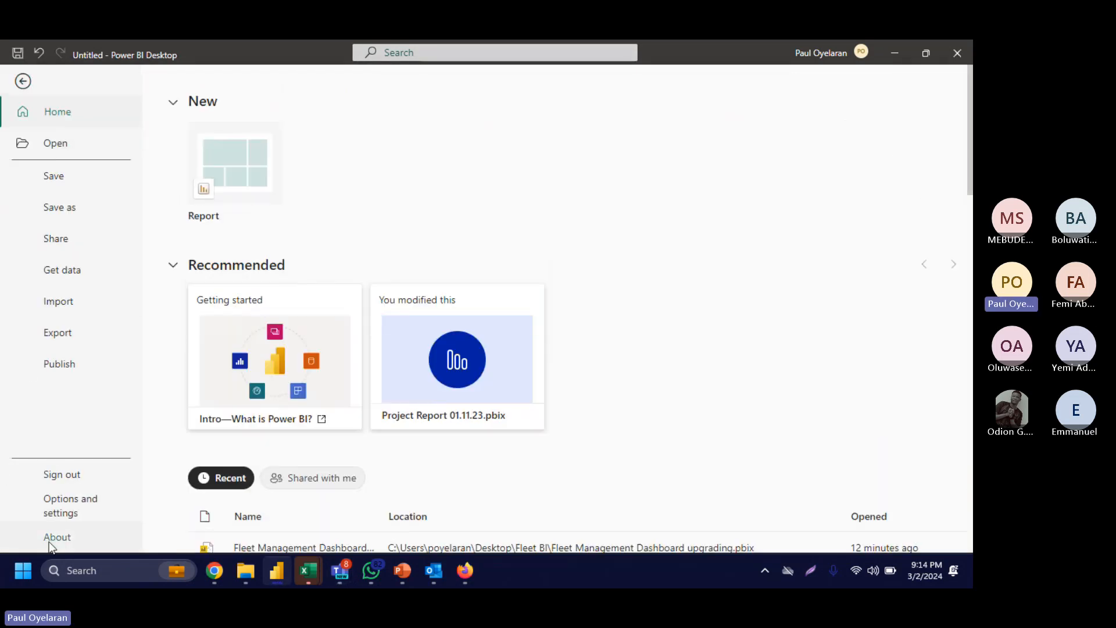
{"action": "left_click", "coordinate": [60, 335]}
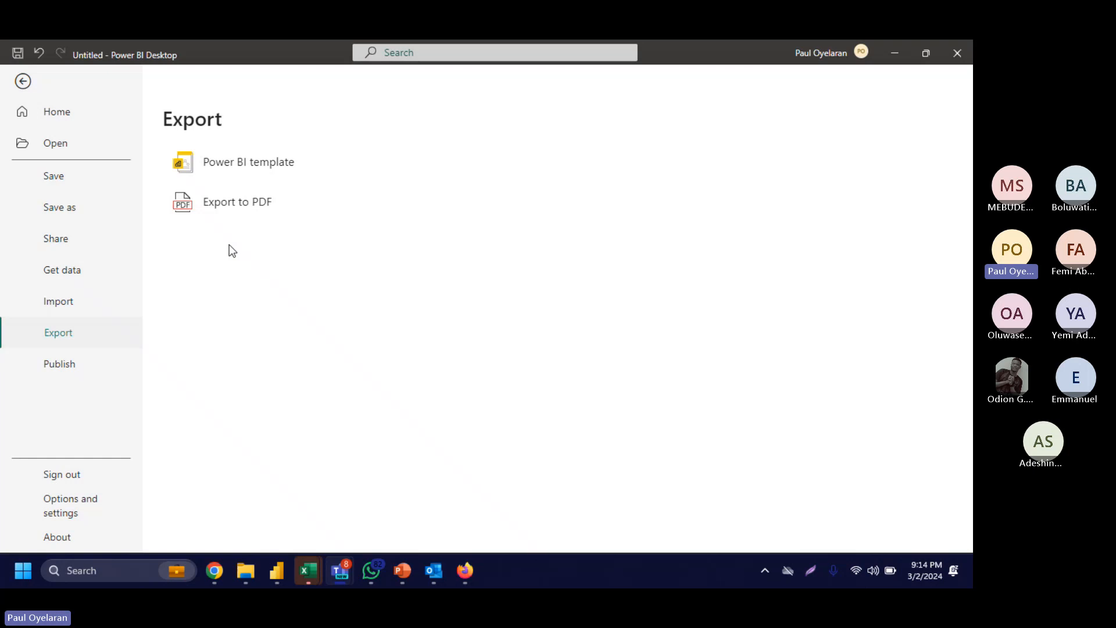
{"action": "left_click", "coordinate": [243, 204]}
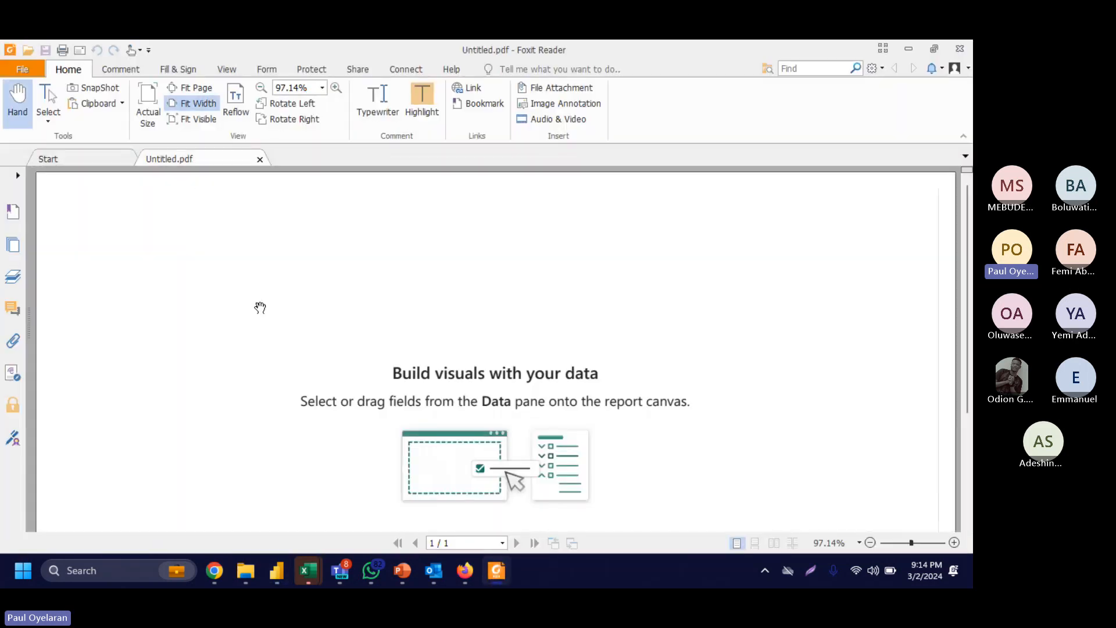
{"action": "scroll", "coordinate": [260, 308], "scroll_direction": "up", "scroll_amount": 3}
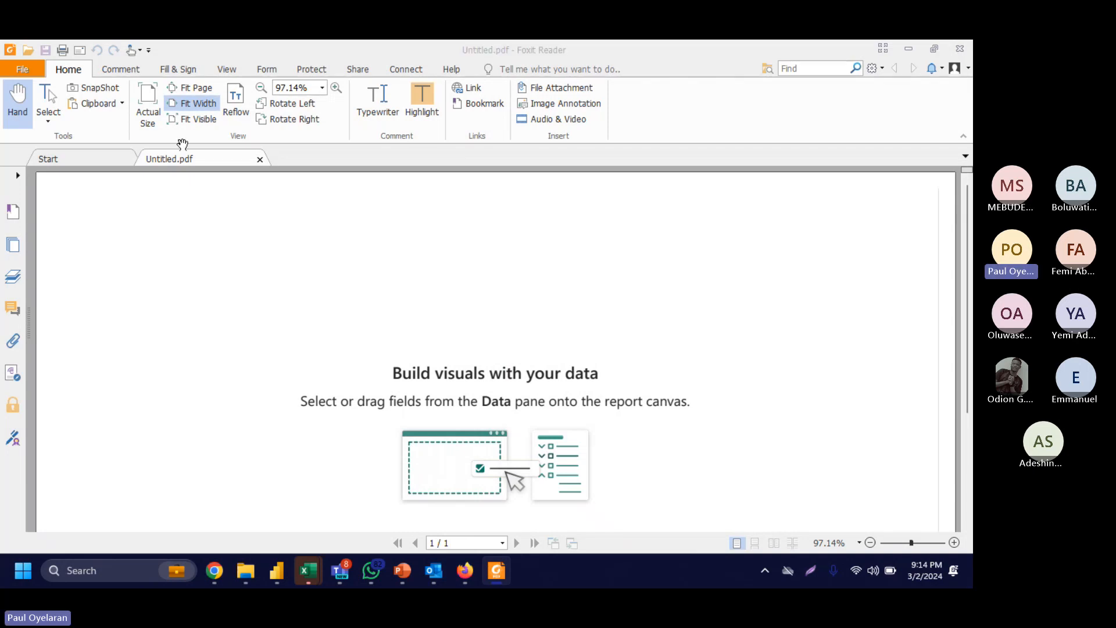
Step: Check the print settings for Untitled.pdf without printing, close the document and return to the Power BI report
{"action": "key", "text": "ctrl+p"}
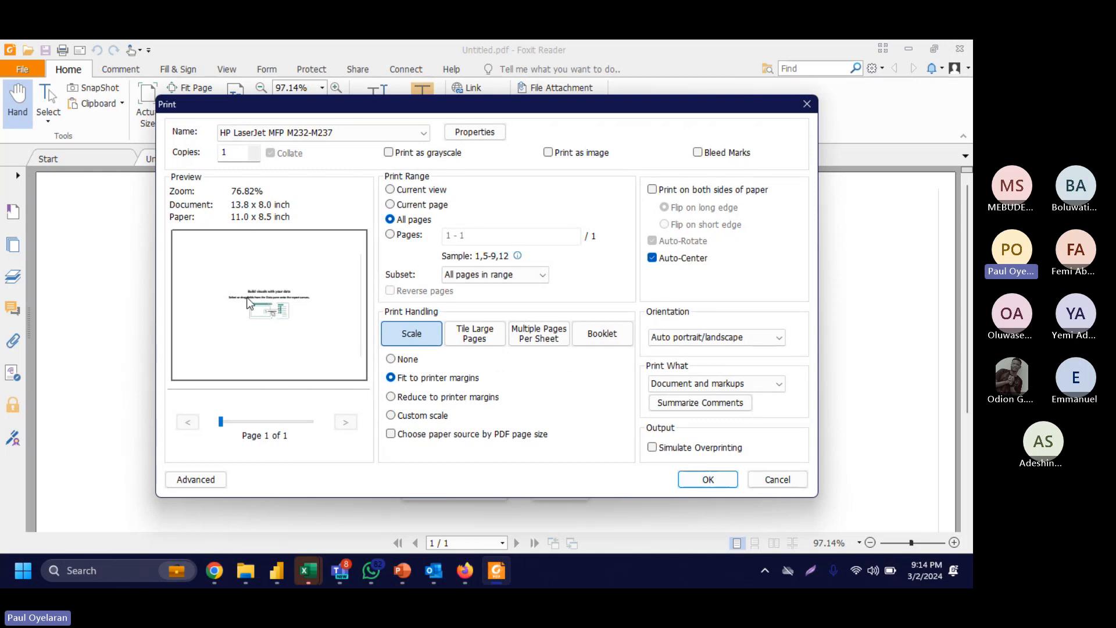
{"action": "left_click", "coordinate": [813, 104]}
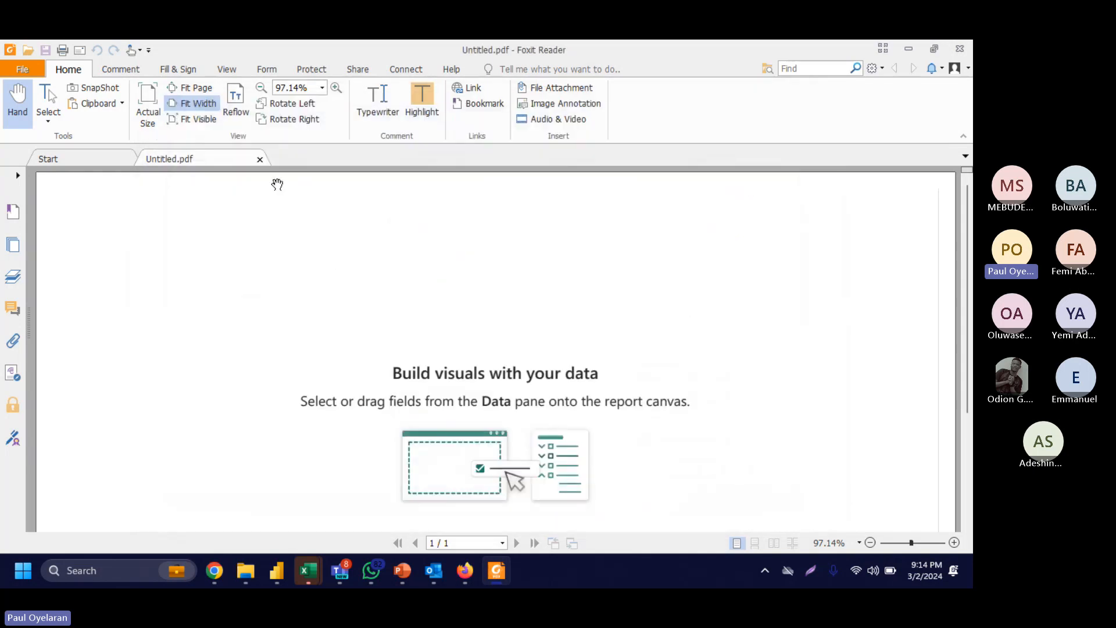
{"action": "left_click", "coordinate": [262, 158]}
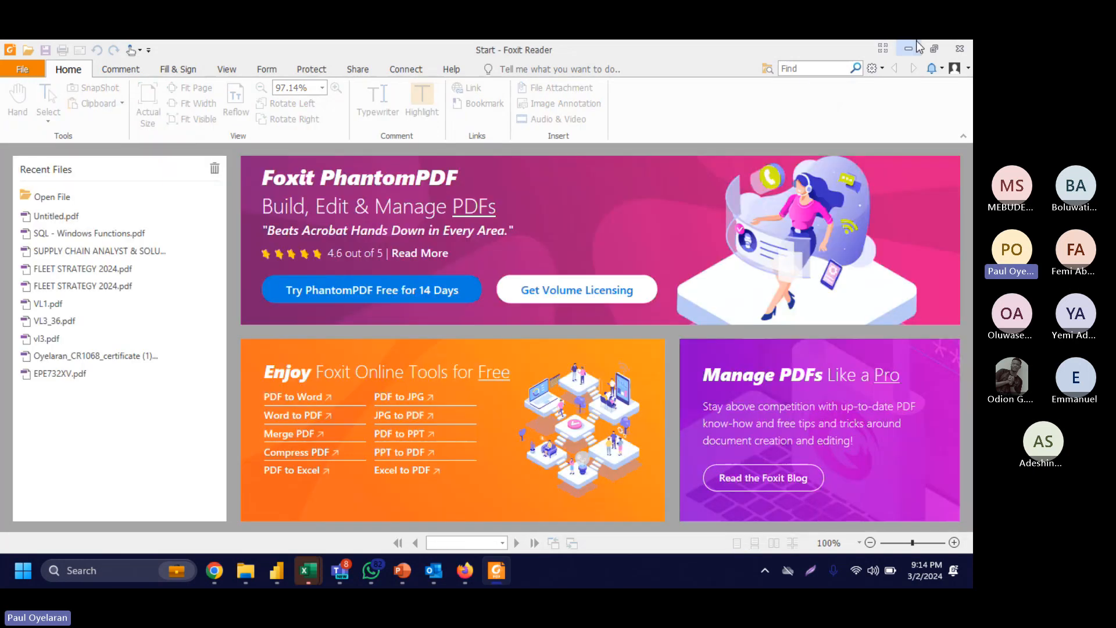
{"action": "left_click", "coordinate": [908, 49]}
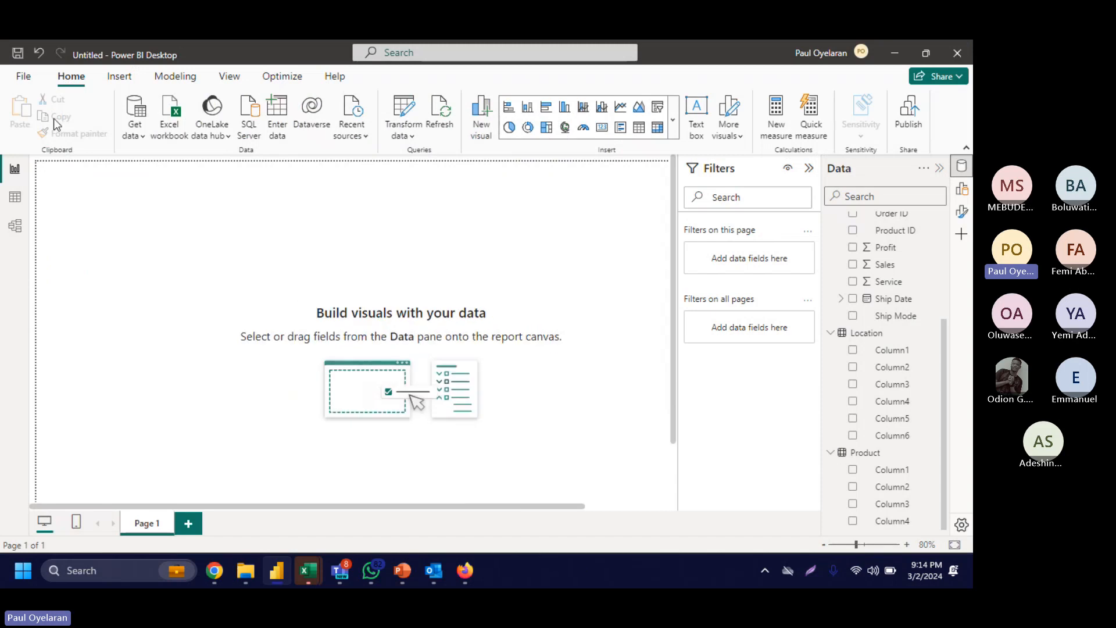
Step: Look over the report's file commands and the Transform data options
{"action": "left_click", "coordinate": [23, 76]}
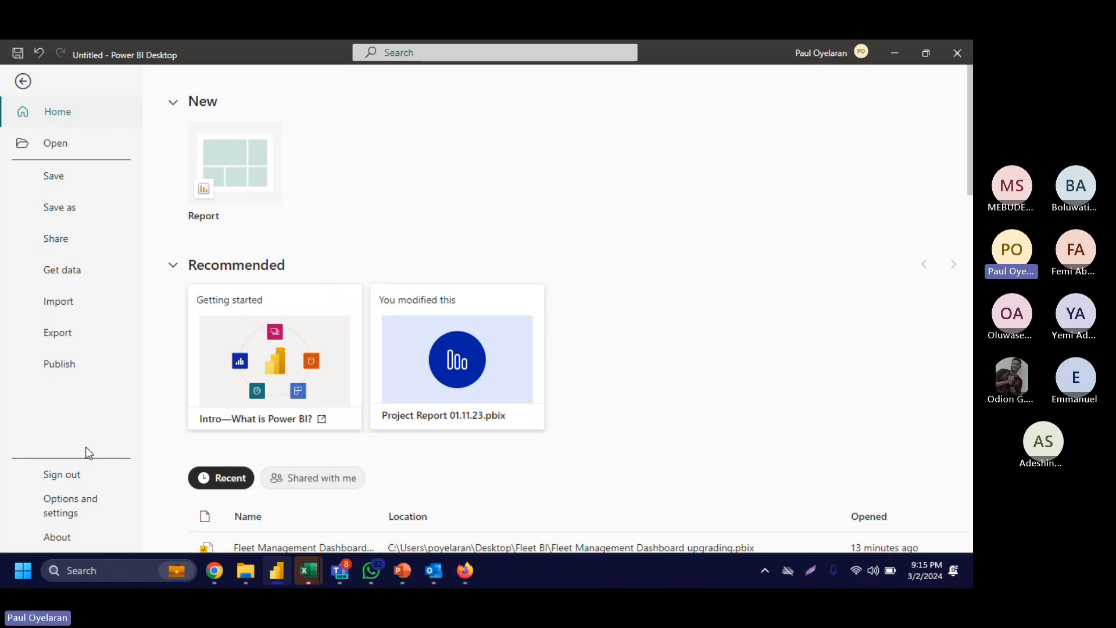
{"action": "left_click", "coordinate": [28, 73]}
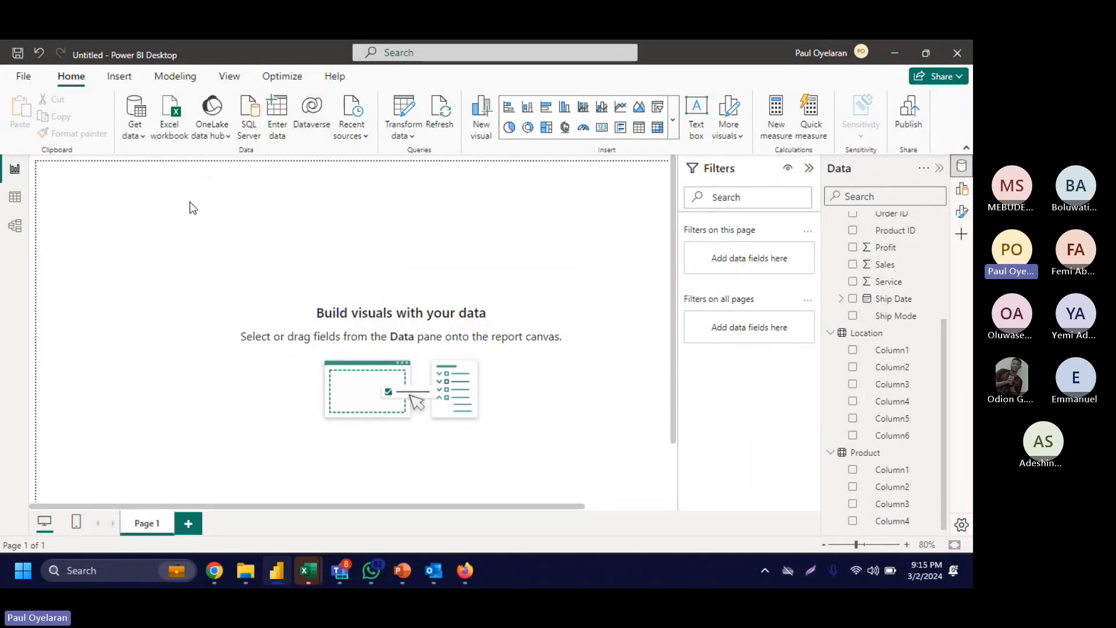
{"action": "scroll", "coordinate": [349, 268], "scroll_direction": "down", "scroll_amount": 1}
{"action": "scroll", "coordinate": [350, 268], "scroll_direction": "down", "scroll_amount": 3}
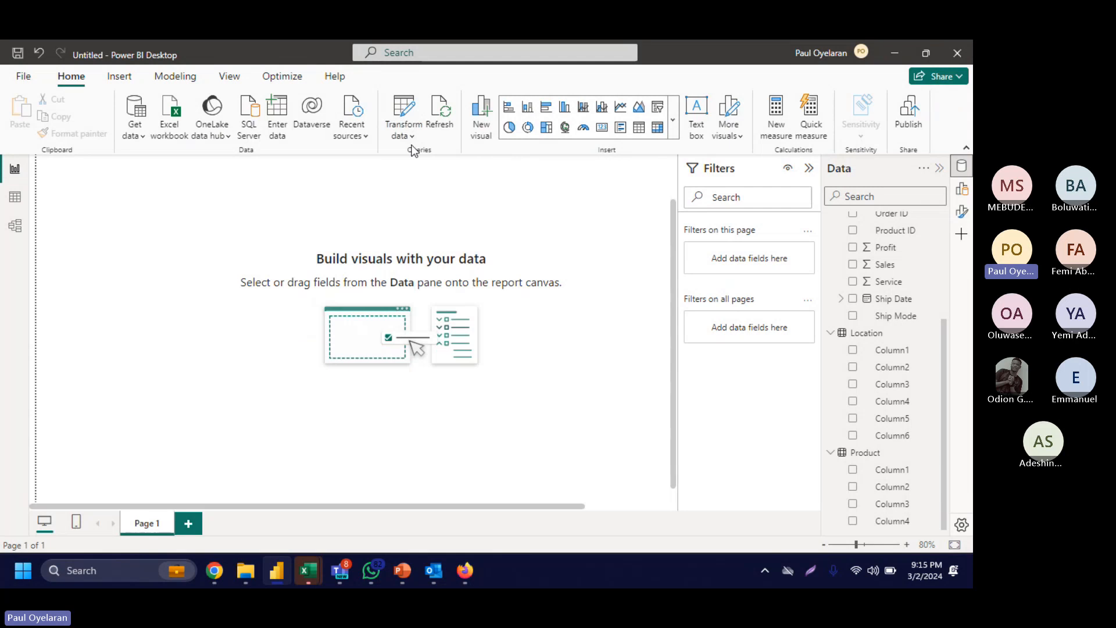
{"action": "left_click", "coordinate": [417, 134]}
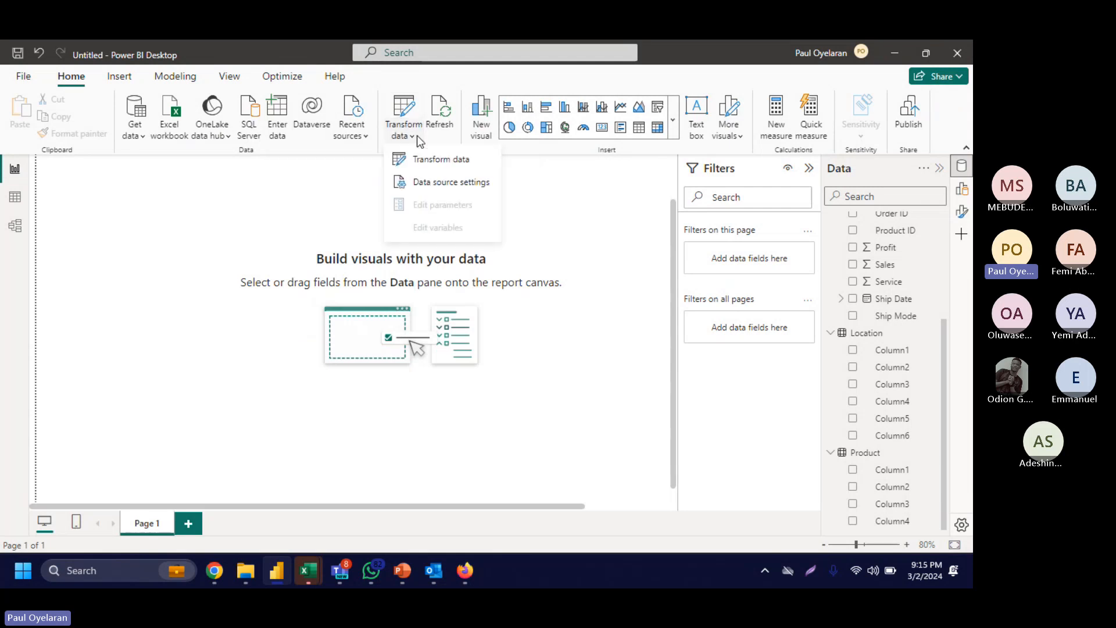
{"action": "left_click", "coordinate": [367, 187]}
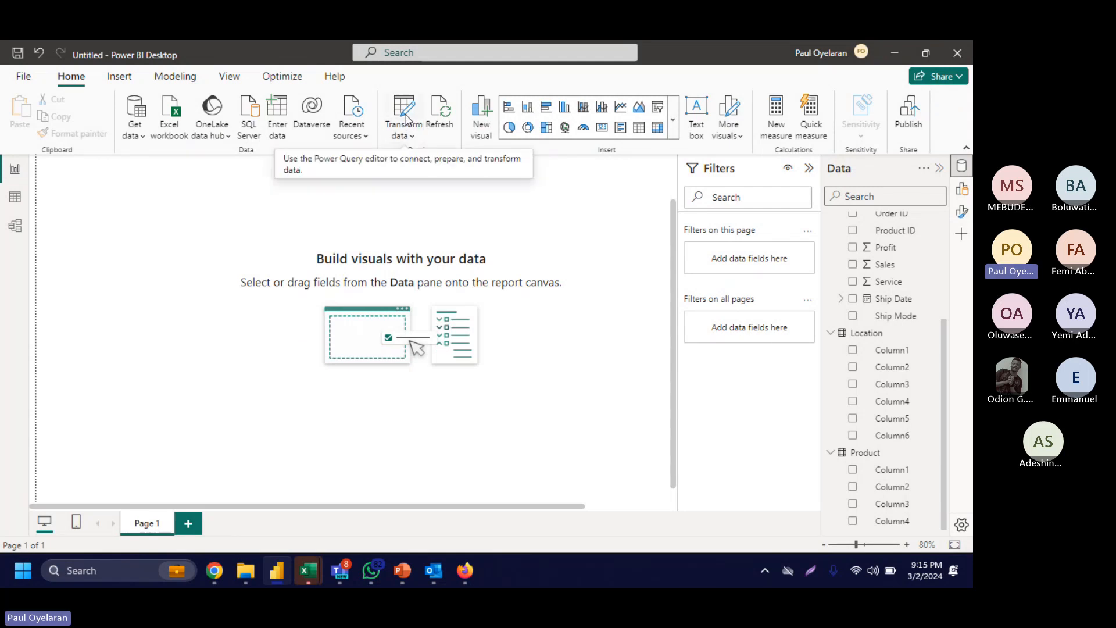
Step: Open the Location table's query for editing and use its first row as headers
{"action": "left_click", "coordinate": [877, 337]}
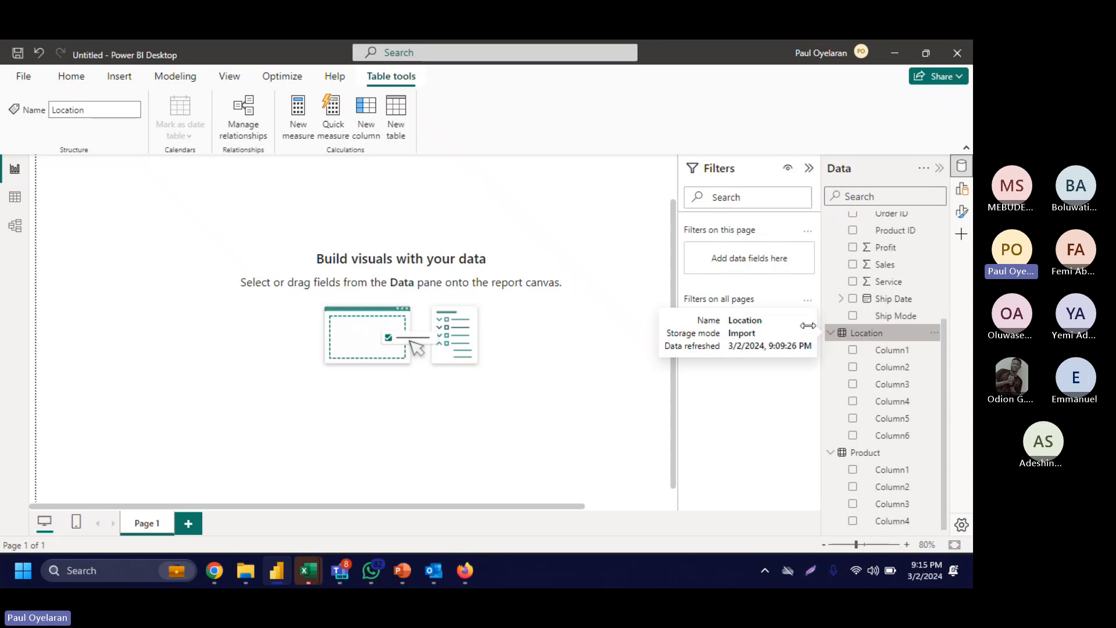
{"action": "left_click", "coordinate": [72, 81]}
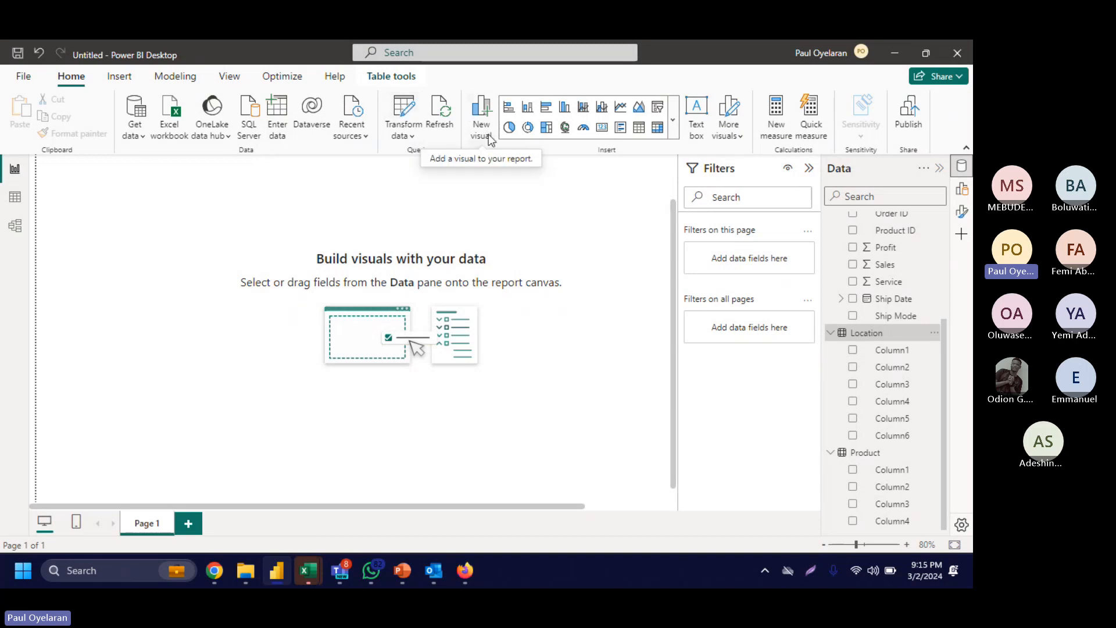
{"action": "right_click", "coordinate": [860, 330]}
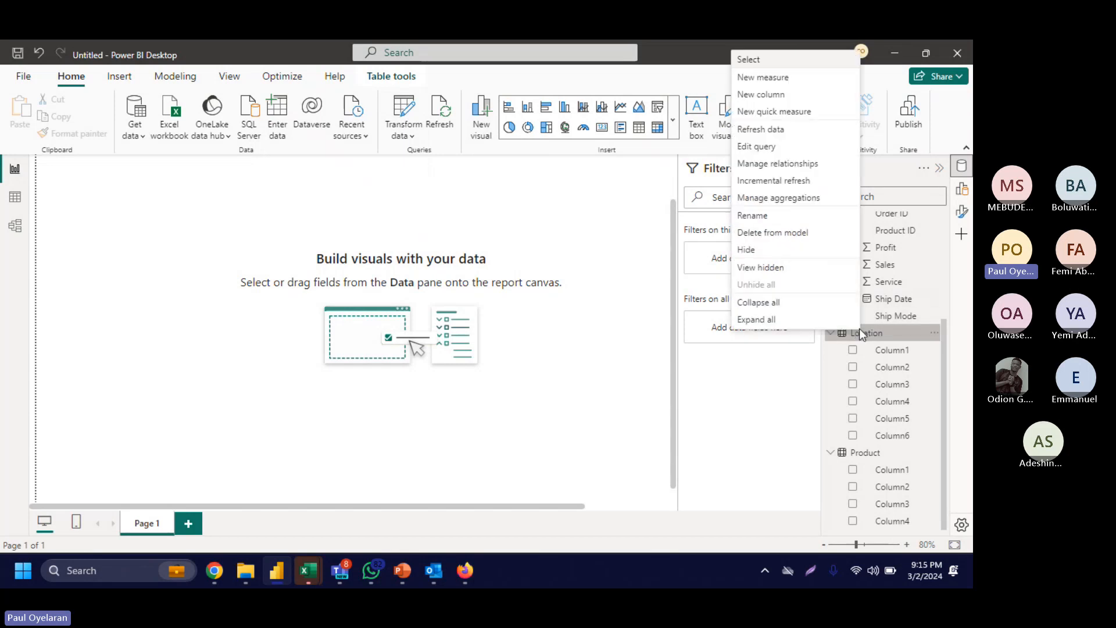
{"action": "left_click", "coordinate": [775, 148]}
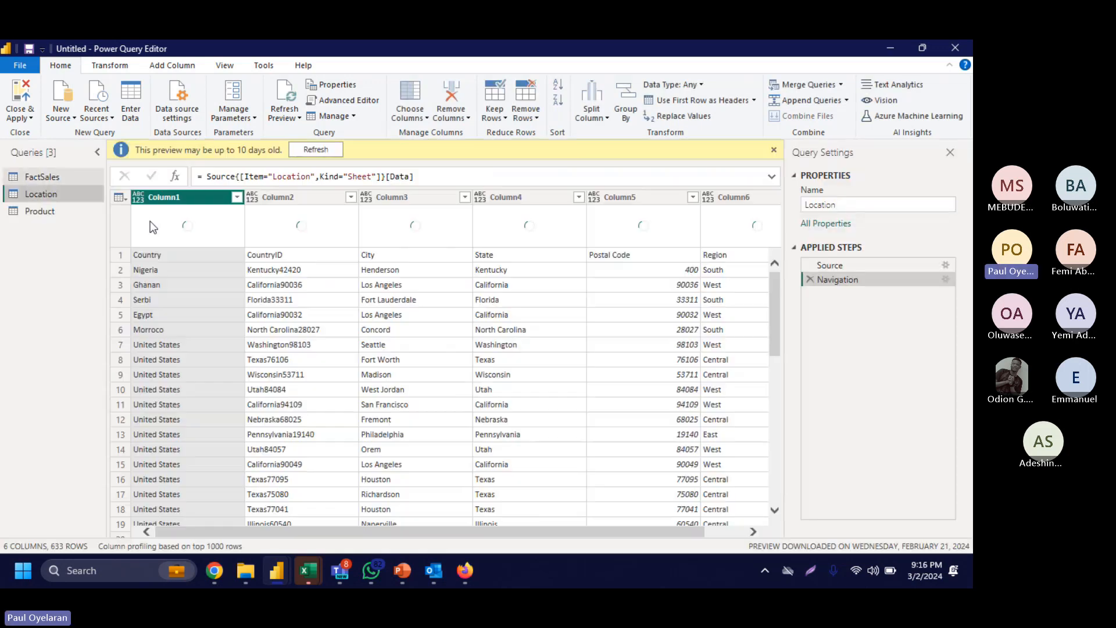
{"action": "left_click", "coordinate": [126, 196]}
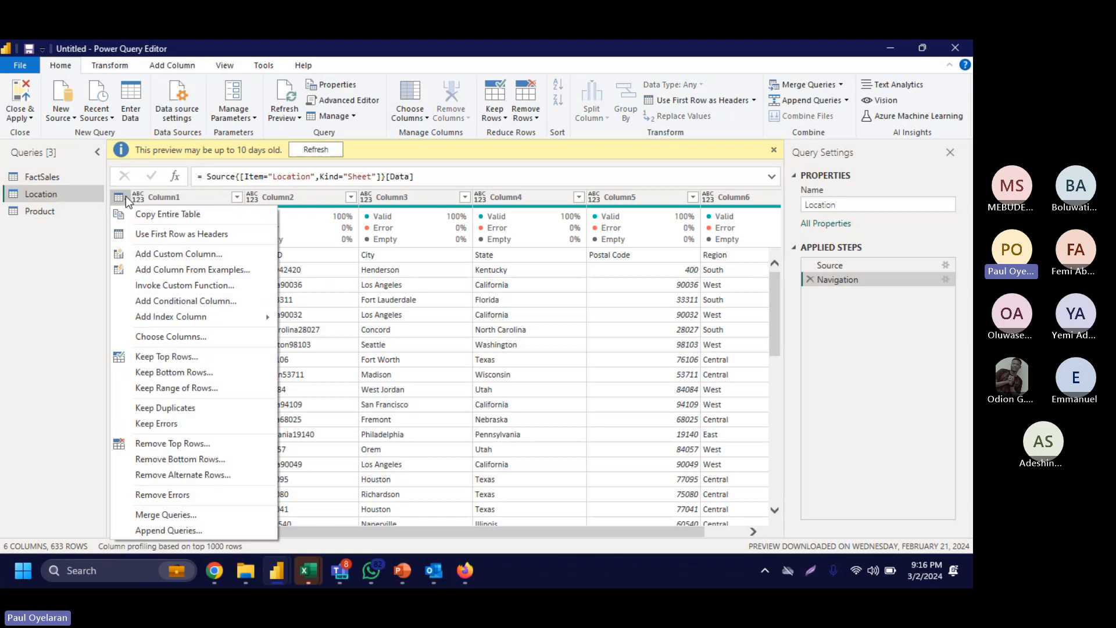
{"action": "left_click", "coordinate": [177, 241]}
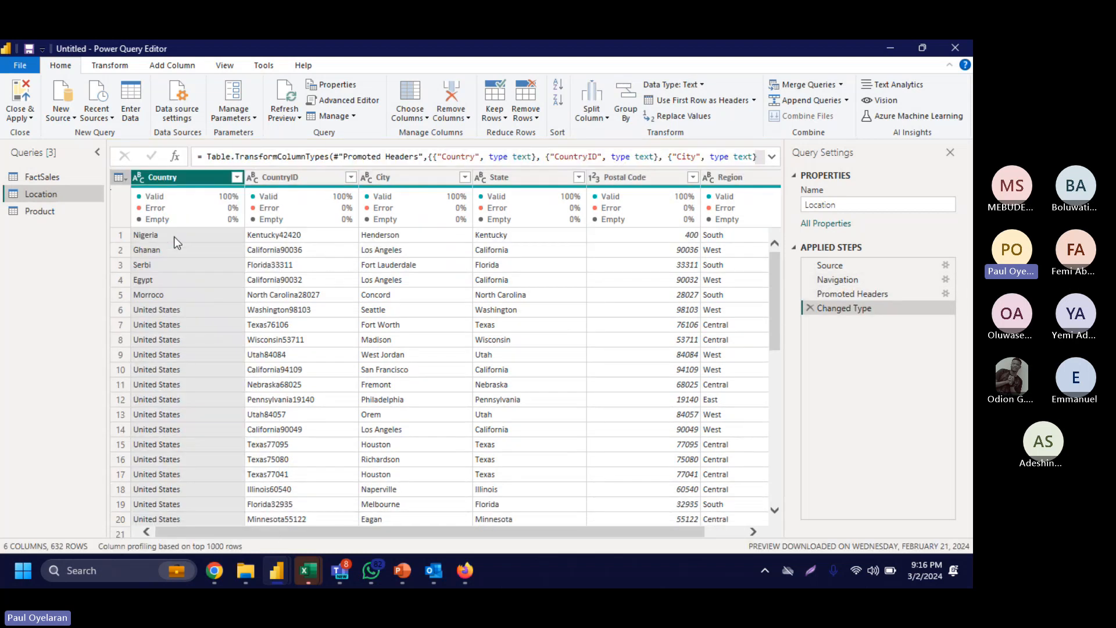
Step: Use the first row as headers in the Product query and apply the query changes to the report
{"action": "left_click", "coordinate": [41, 212]}
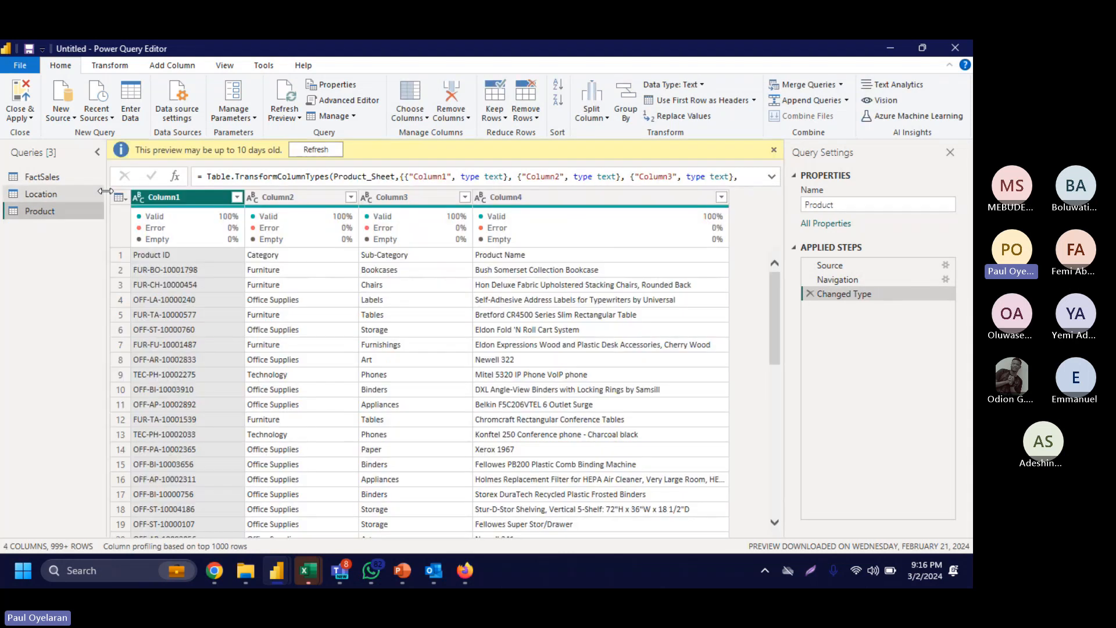
{"action": "left_click", "coordinate": [120, 198]}
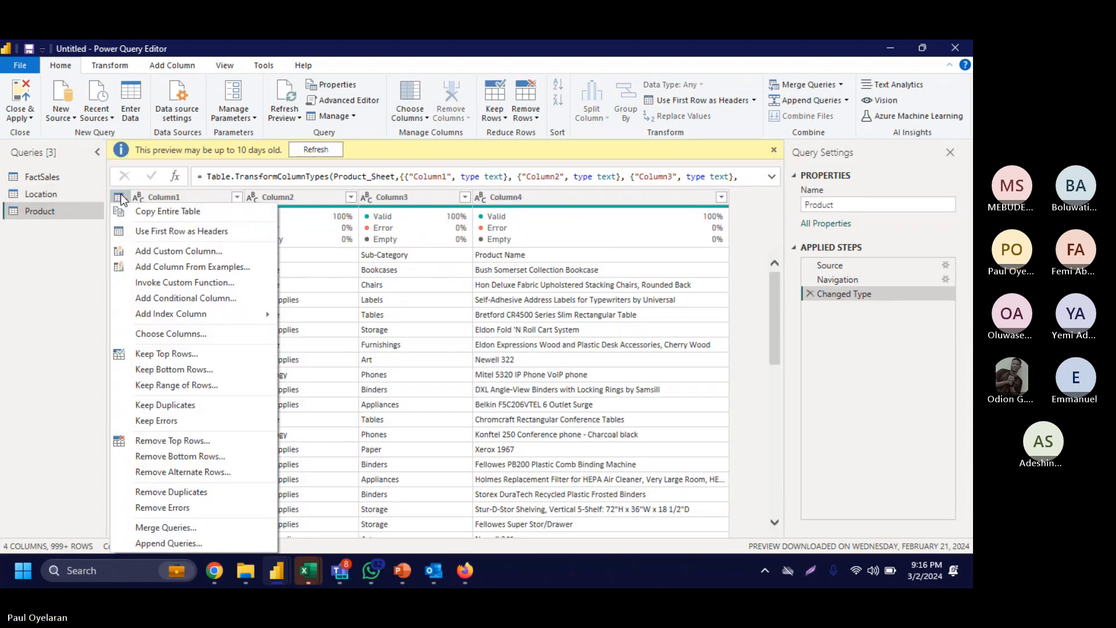
{"action": "left_click", "coordinate": [160, 232]}
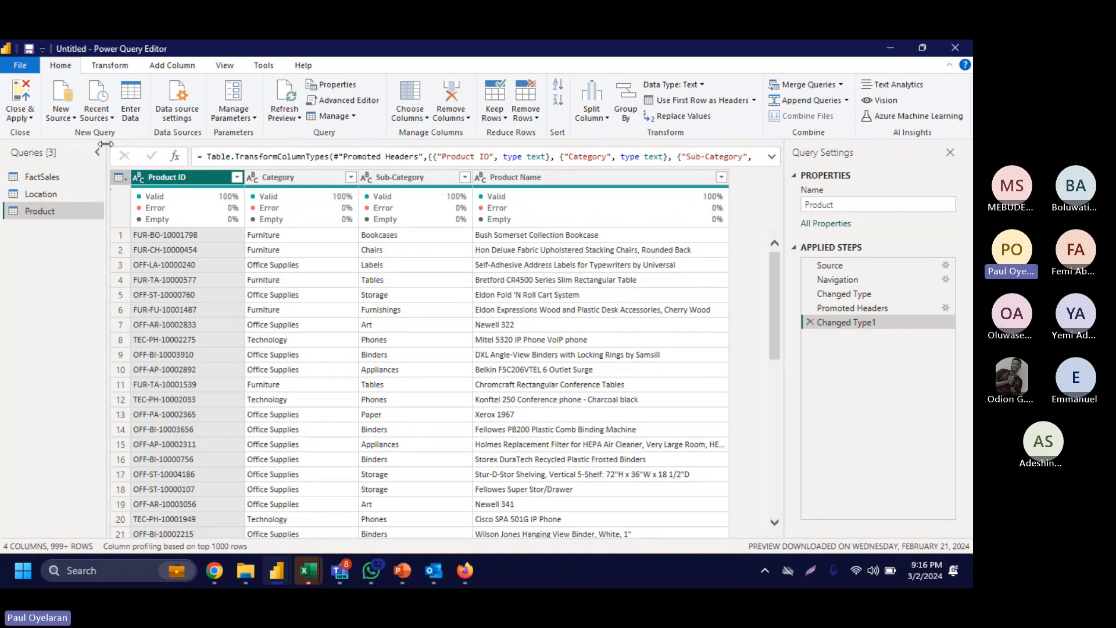
{"action": "left_click", "coordinate": [23, 99]}
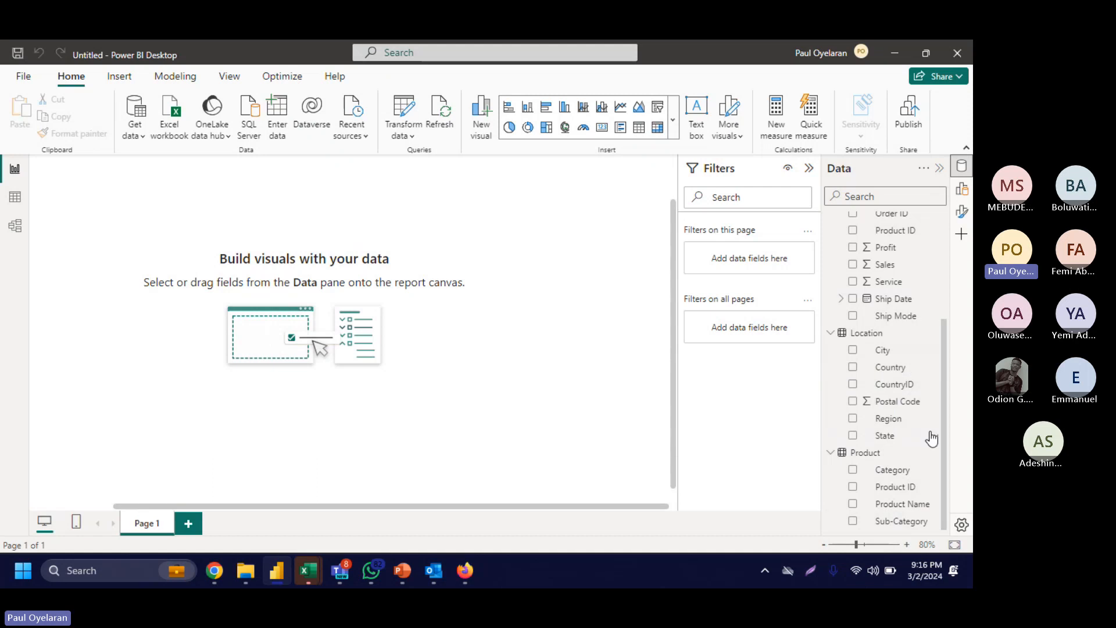
Step: Insert a 100% stacked bar chart on Page 1
{"action": "left_click", "coordinate": [440, 113]}
{"action": "left_click", "coordinate": [672, 123]}
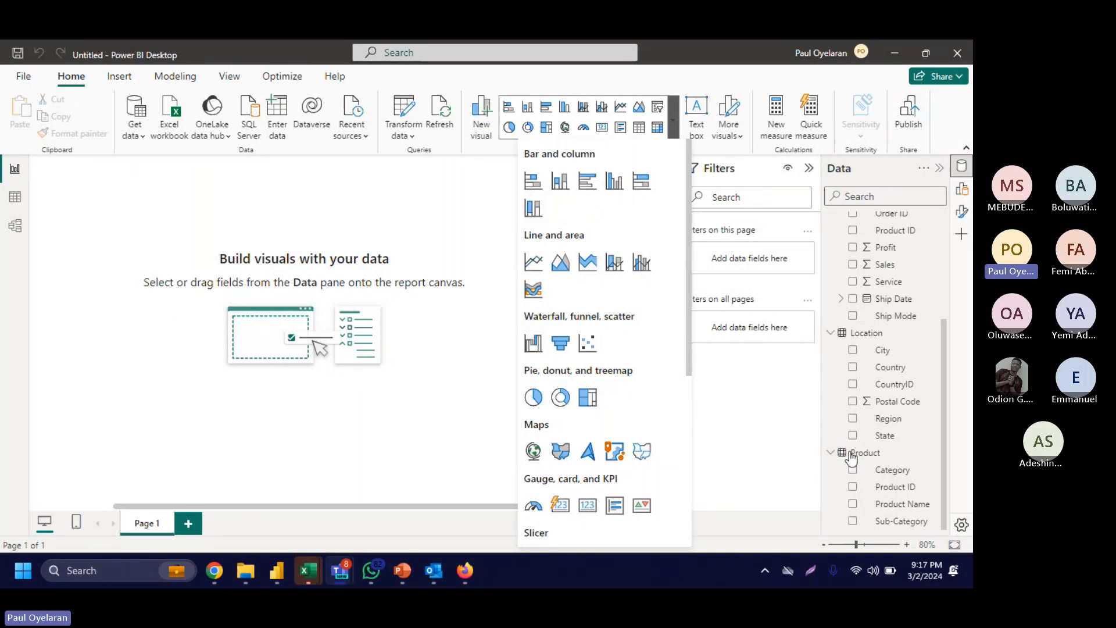
{"action": "left_click", "coordinate": [639, 182]}
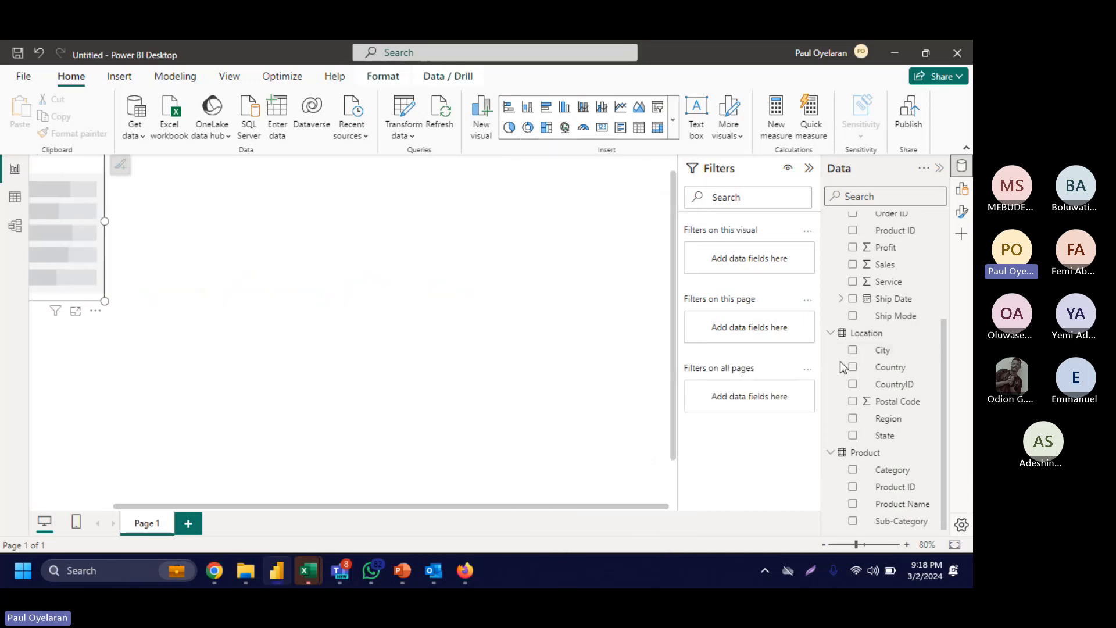
Step: Fill the stacked bar chart with the Sales, Profit and Month fields
{"action": "left_click", "coordinate": [854, 267]}
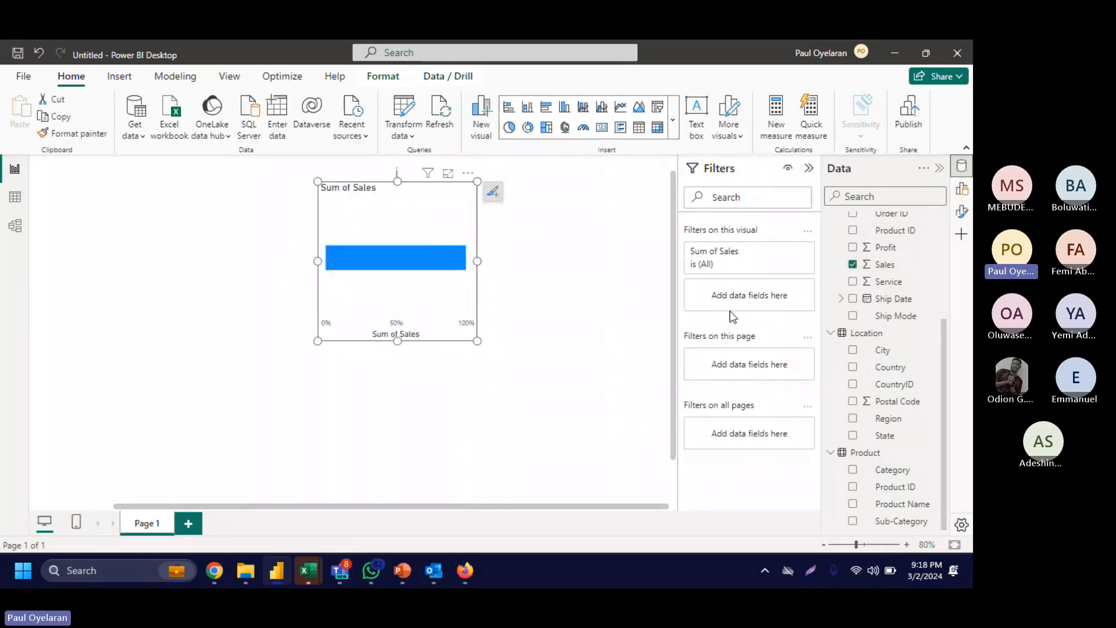
{"action": "left_click", "coordinate": [852, 248]}
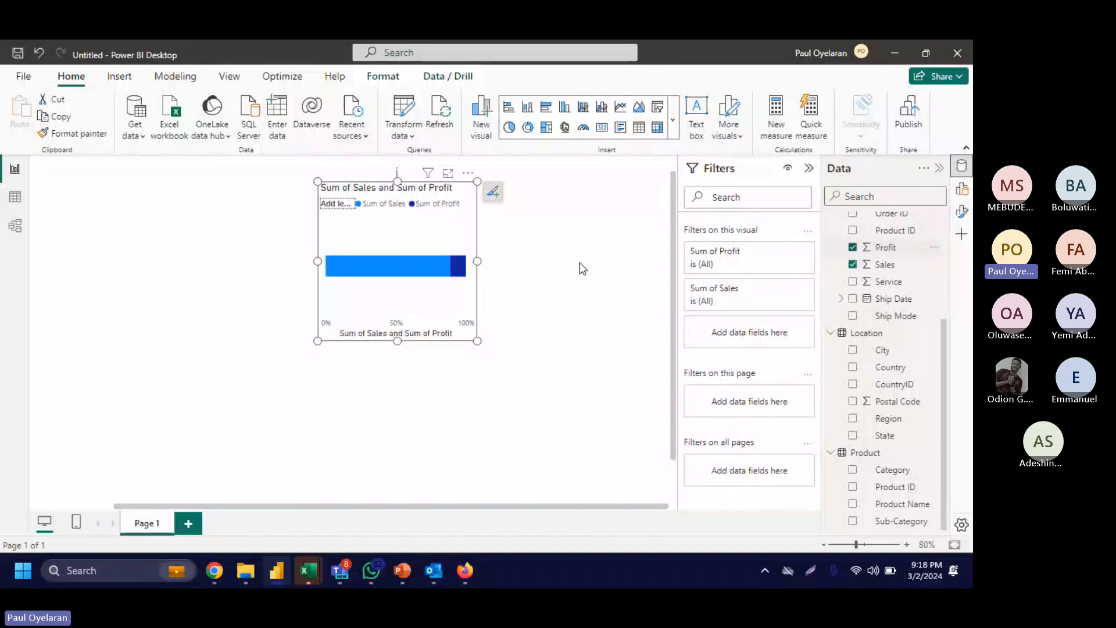
{"action": "scroll", "coordinate": [879, 296], "scroll_direction": "up", "scroll_amount": 3}
{"action": "scroll", "coordinate": [879, 296], "scroll_direction": "up", "scroll_amount": 2}
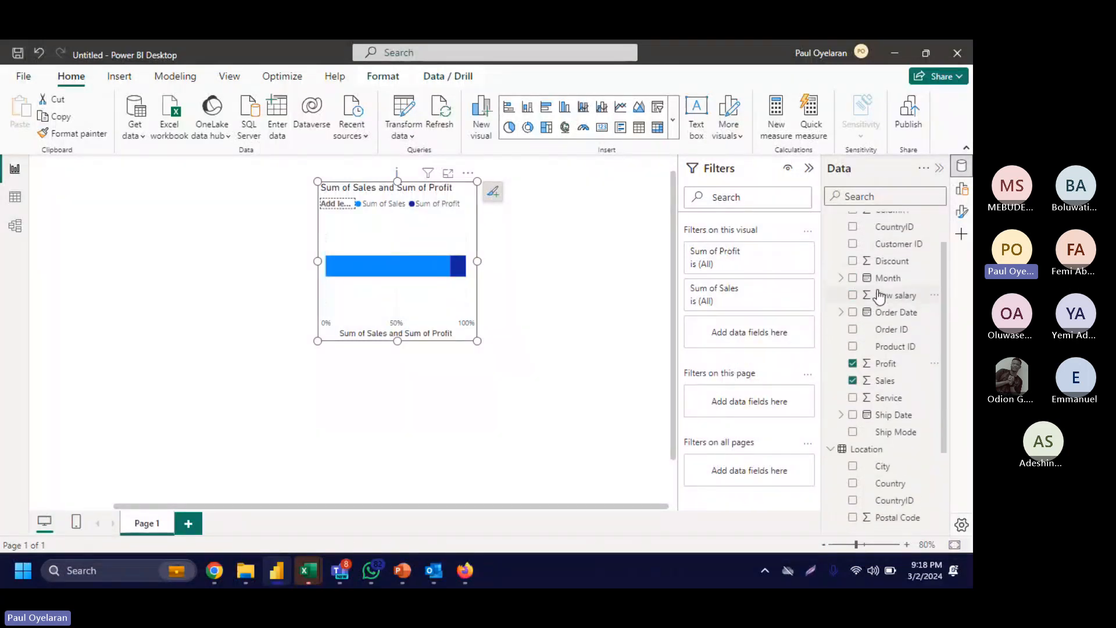
{"action": "left_click", "coordinate": [853, 283]}
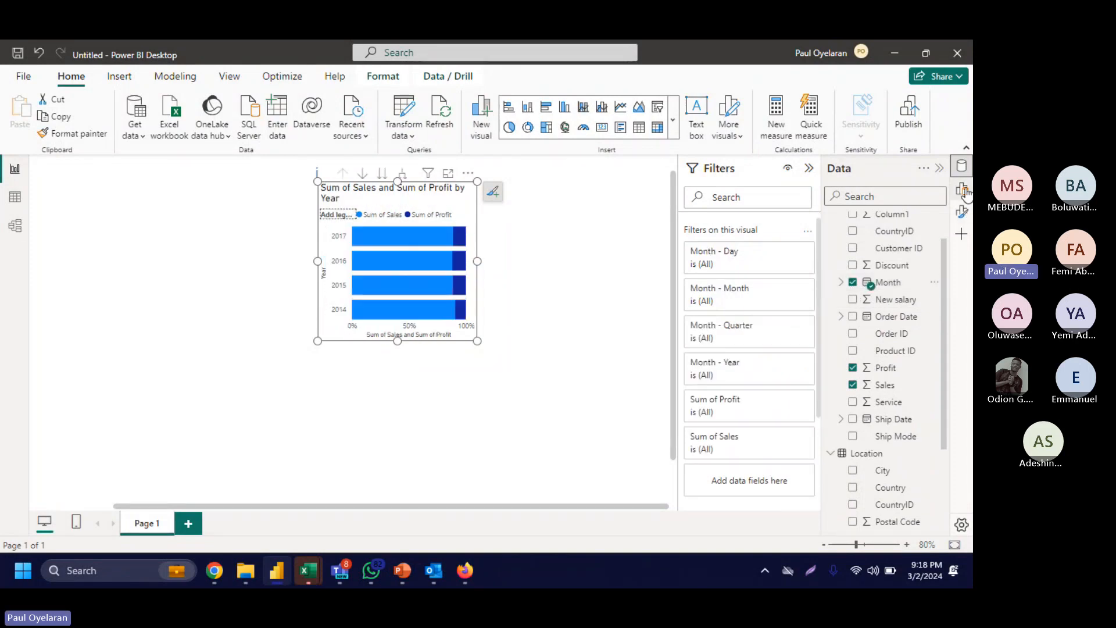
Step: Examine the chart's axis and legend field assignments and the available visual types, leaving the chart deselected
{"action": "left_click", "coordinate": [962, 189]}
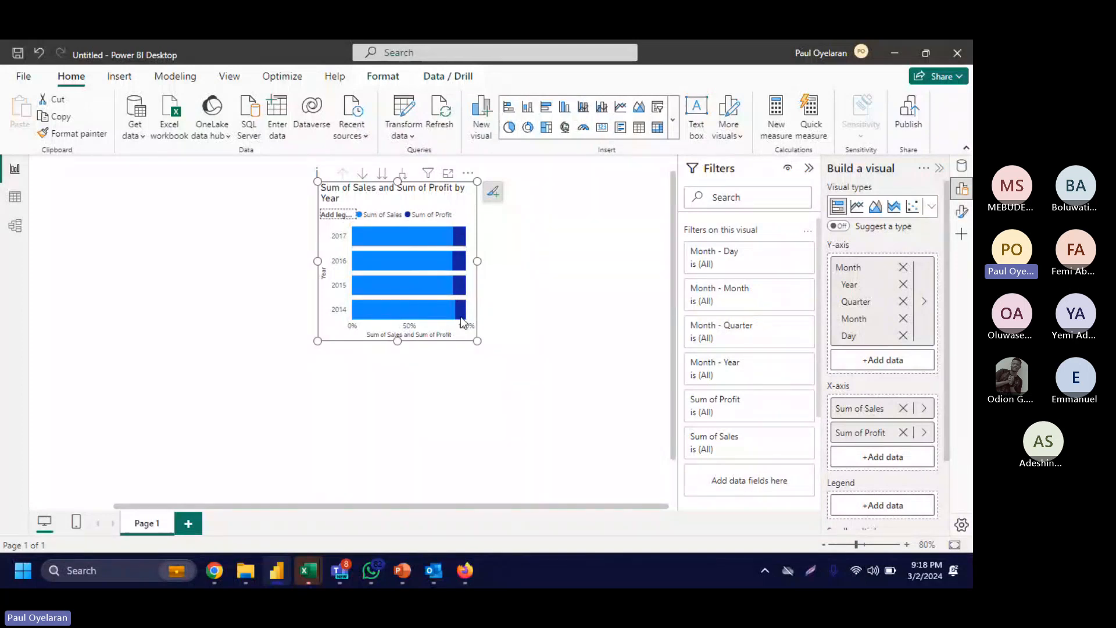
{"action": "mouse_move", "coordinate": [464, 321]}
{"action": "left_click", "coordinate": [672, 110]}
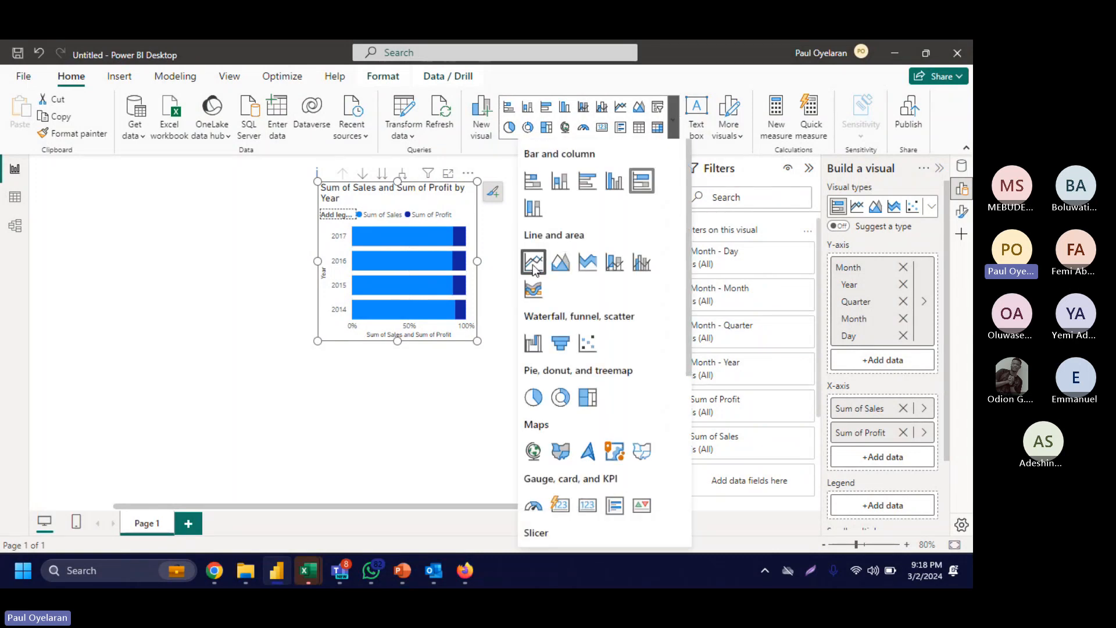
{"action": "left_click", "coordinate": [435, 424]}
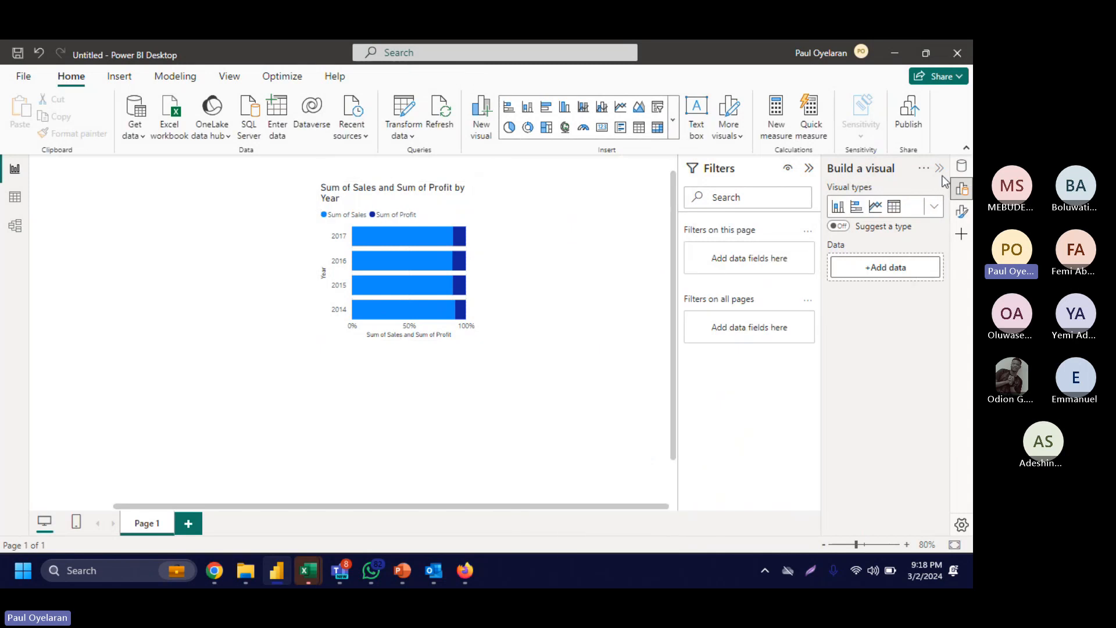
Step: Convert the 100% stacked bar chart to a line chart, repositioned and widened on Page 1
{"action": "left_click", "coordinate": [959, 168]}
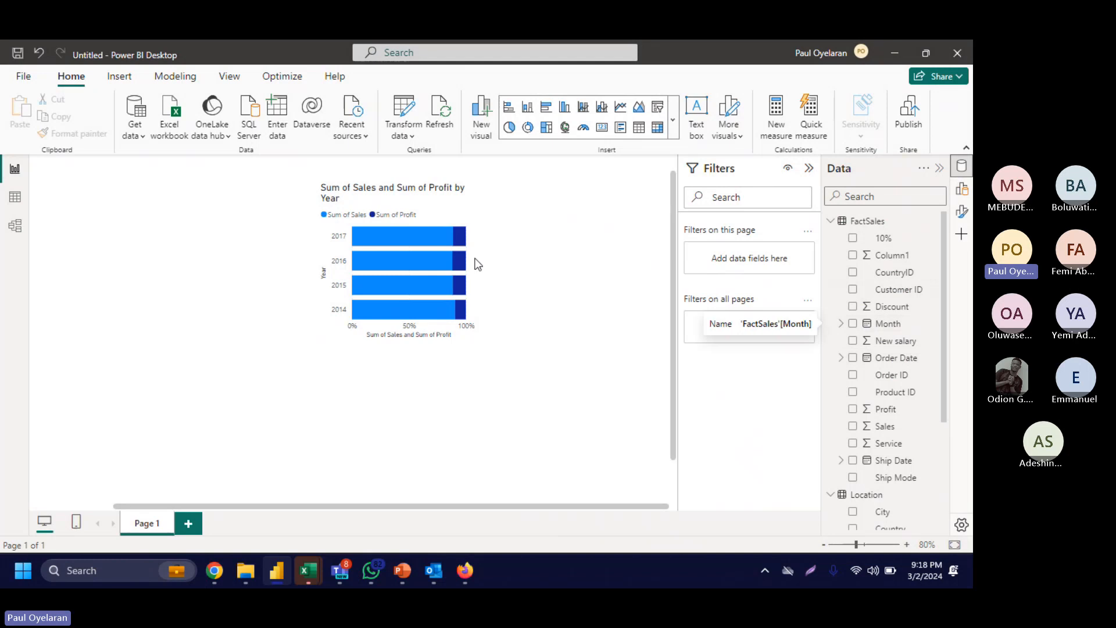
{"action": "left_click_drag", "start_coordinate": [479, 252], "coordinate": [658, 189]}
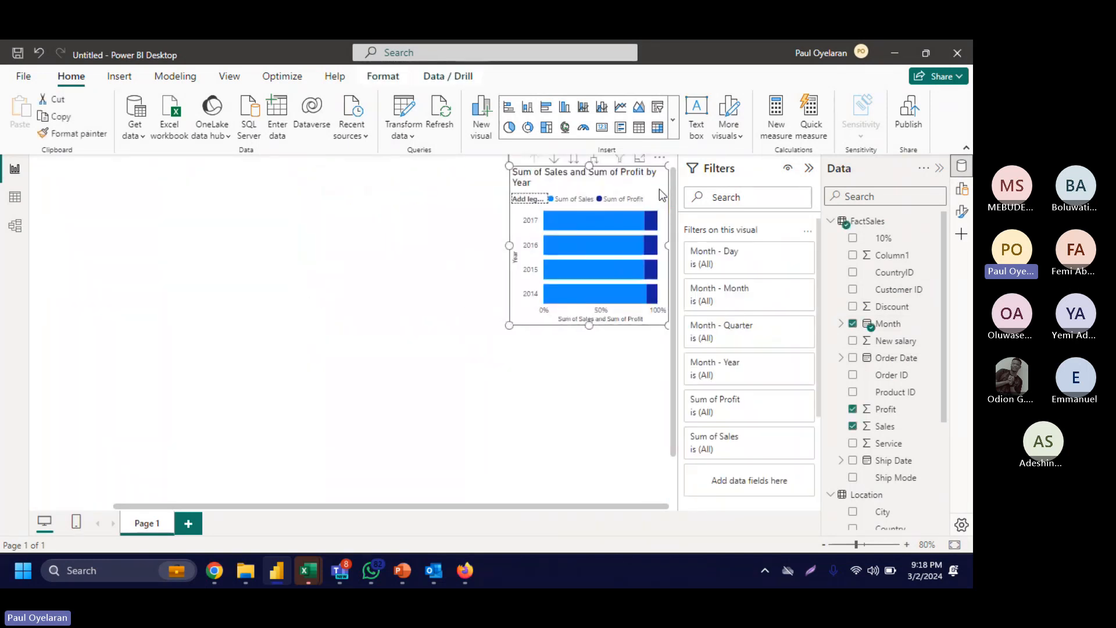
{"action": "left_click", "coordinate": [406, 289]}
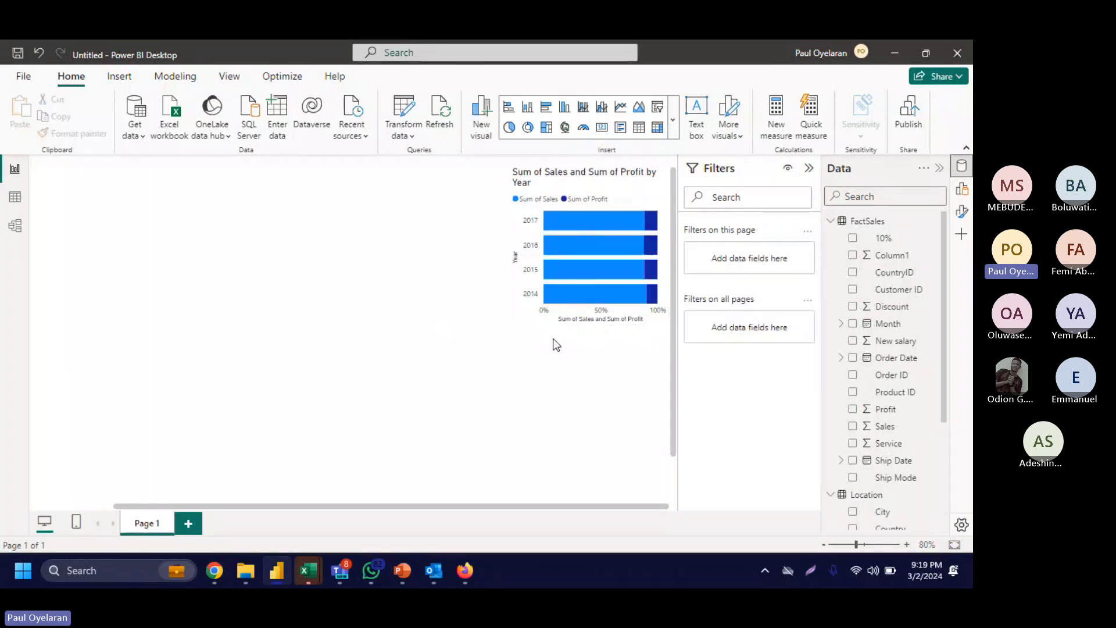
{"action": "left_click", "coordinate": [633, 187]}
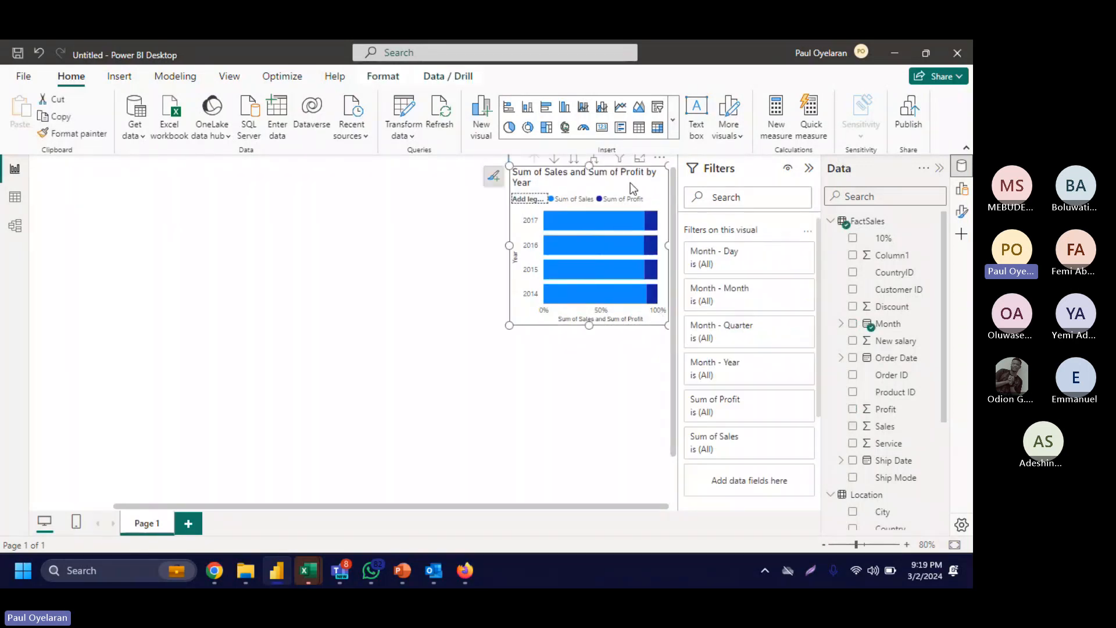
{"action": "left_click", "coordinate": [620, 106]}
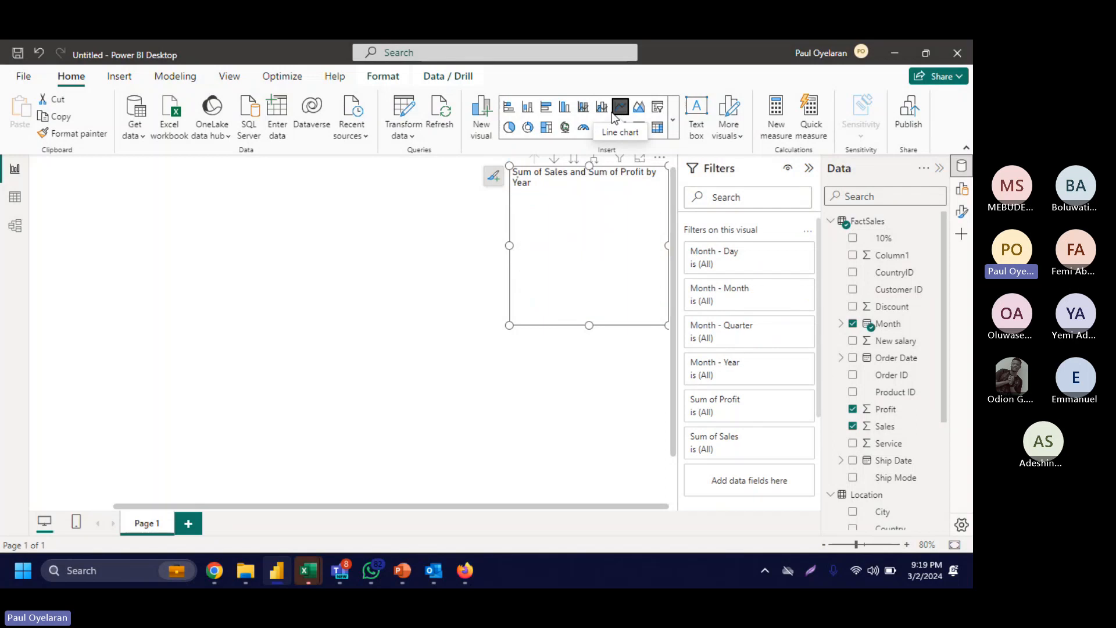
{"action": "left_click_drag", "start_coordinate": [564, 208], "coordinate": [607, 271]}
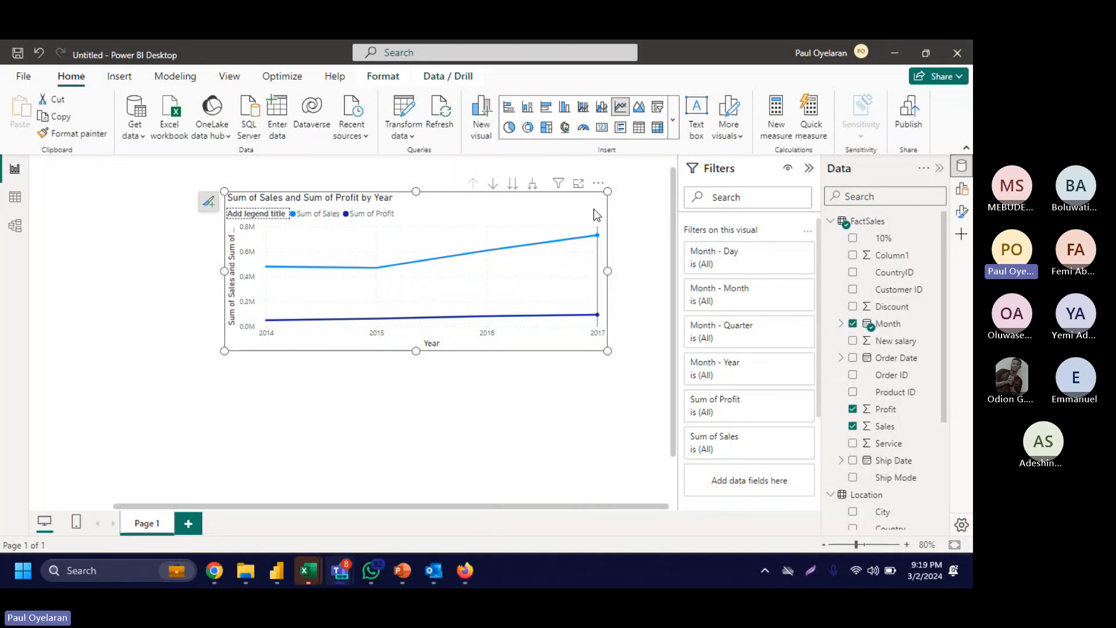
Step: Shrink the line chart slightly while trying the area chart type, and return it to a line chart
{"action": "left_click", "coordinate": [639, 113]}
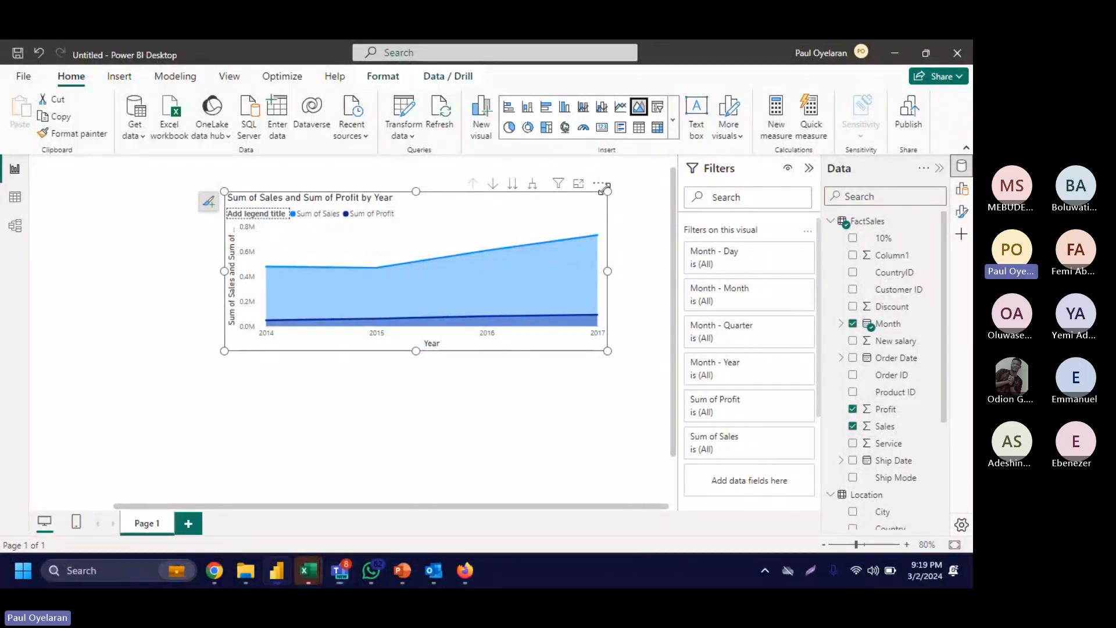
{"action": "left_click_drag", "start_coordinate": [602, 190], "coordinate": [546, 205]}
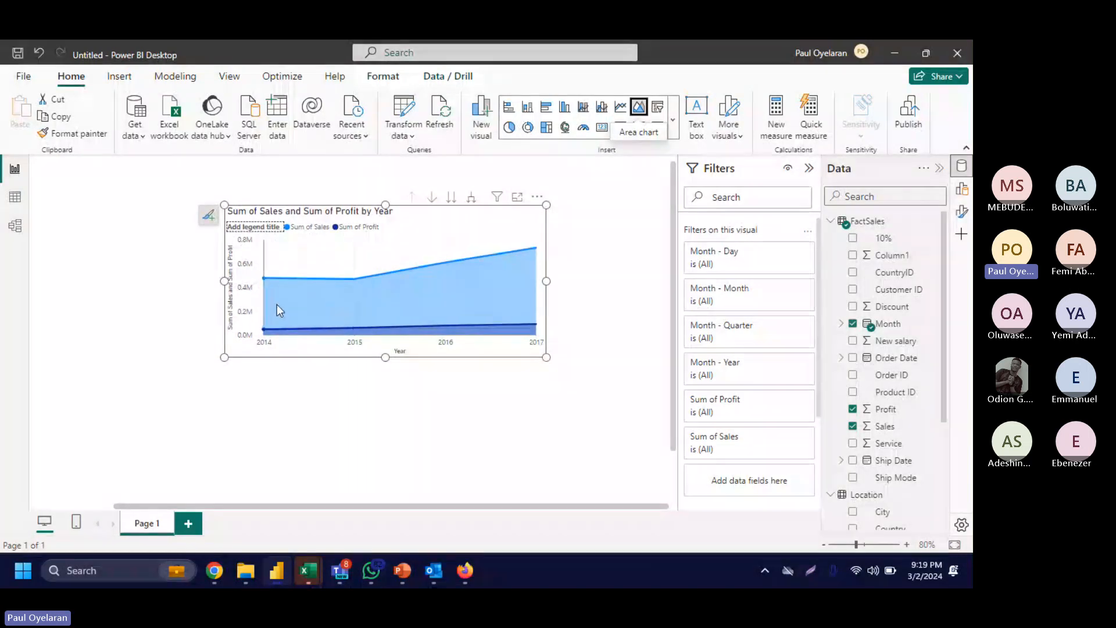
{"action": "left_click", "coordinate": [620, 108]}
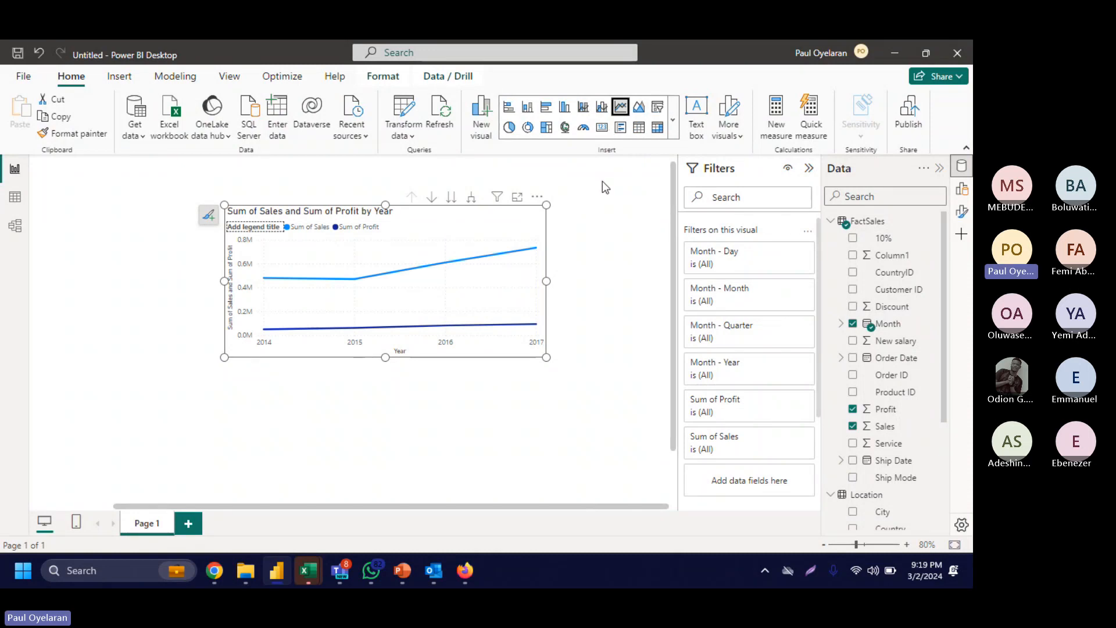
{"action": "left_click", "coordinate": [673, 107]}
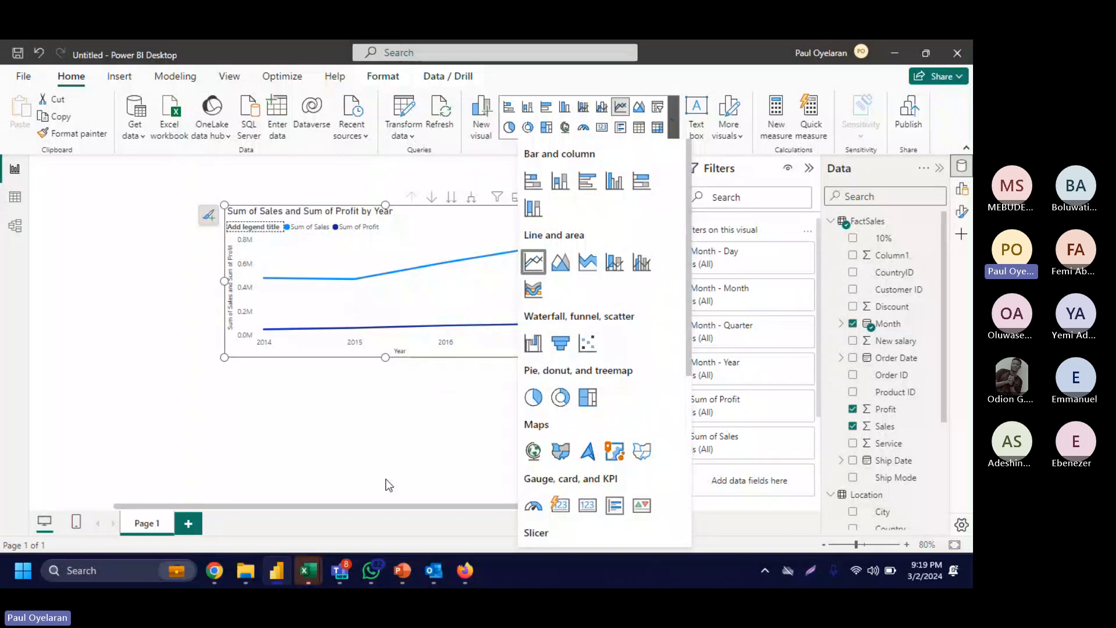
{"action": "left_click", "coordinate": [388, 462]}
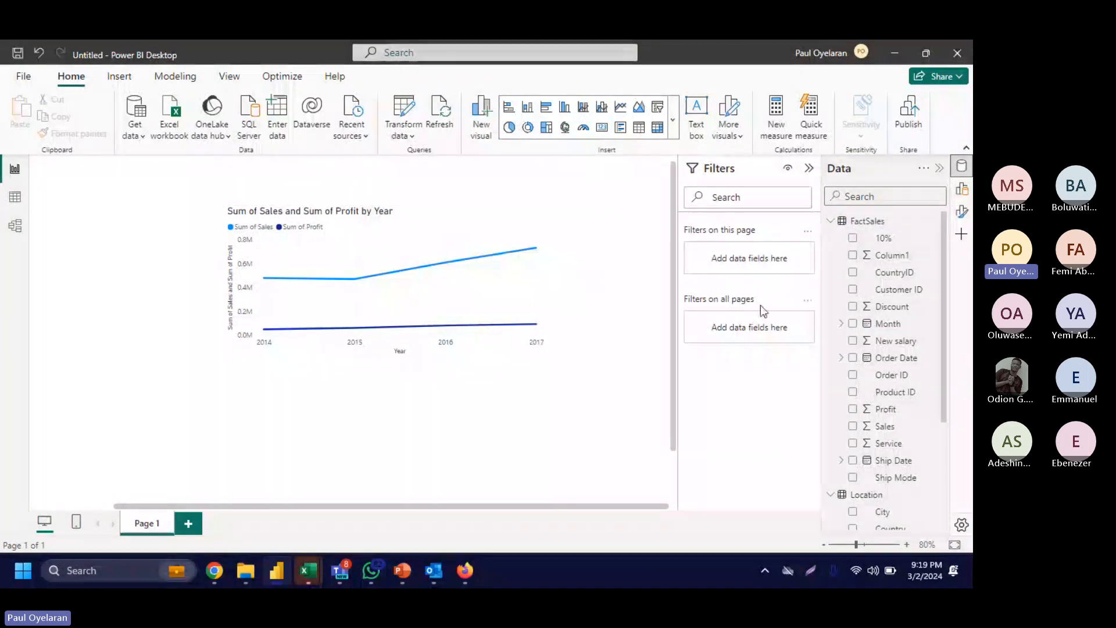
Step: Add the Order ID field from FactSales as a new visual below the line chart and convert it to a slicer
{"action": "scroll", "coordinate": [851, 349], "scroll_direction": "down", "scroll_amount": 3}
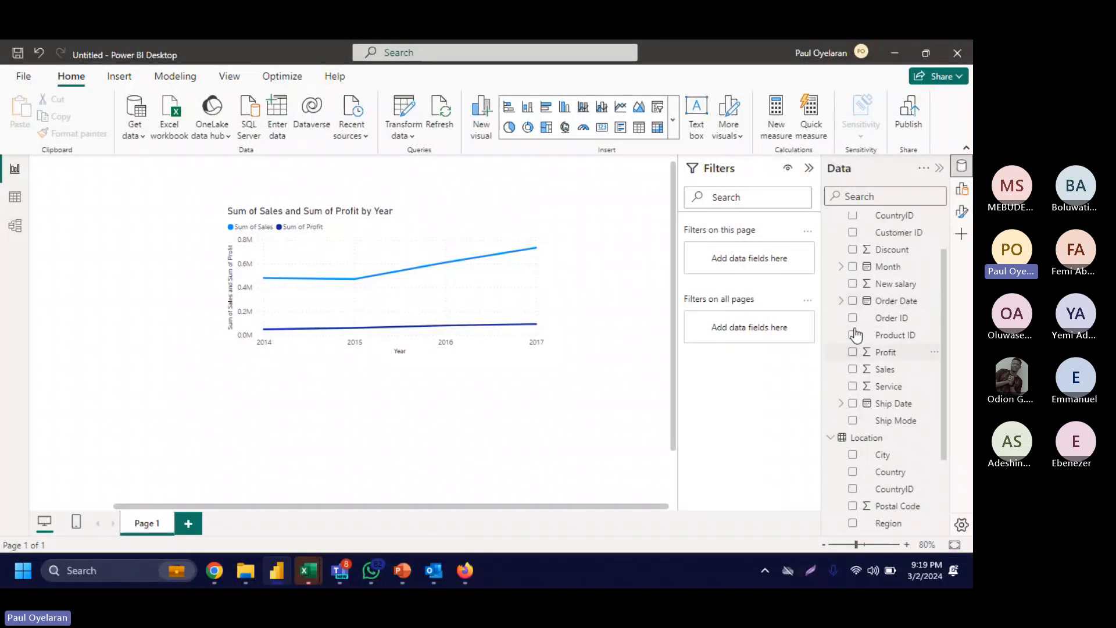
{"action": "left_click", "coordinate": [852, 326]}
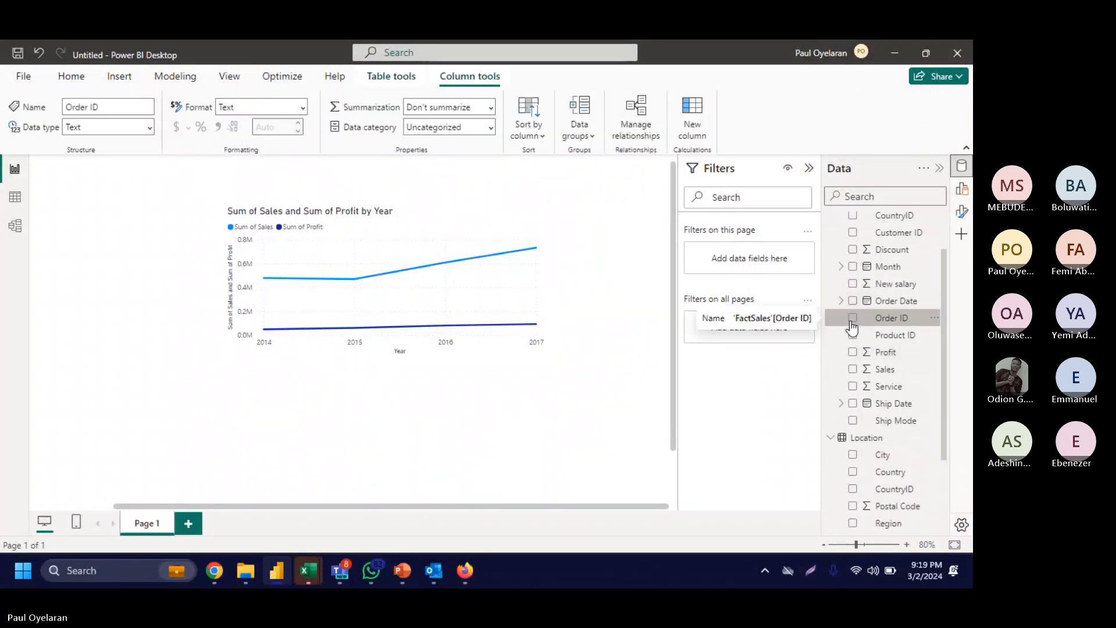
{"action": "left_click", "coordinate": [852, 322]}
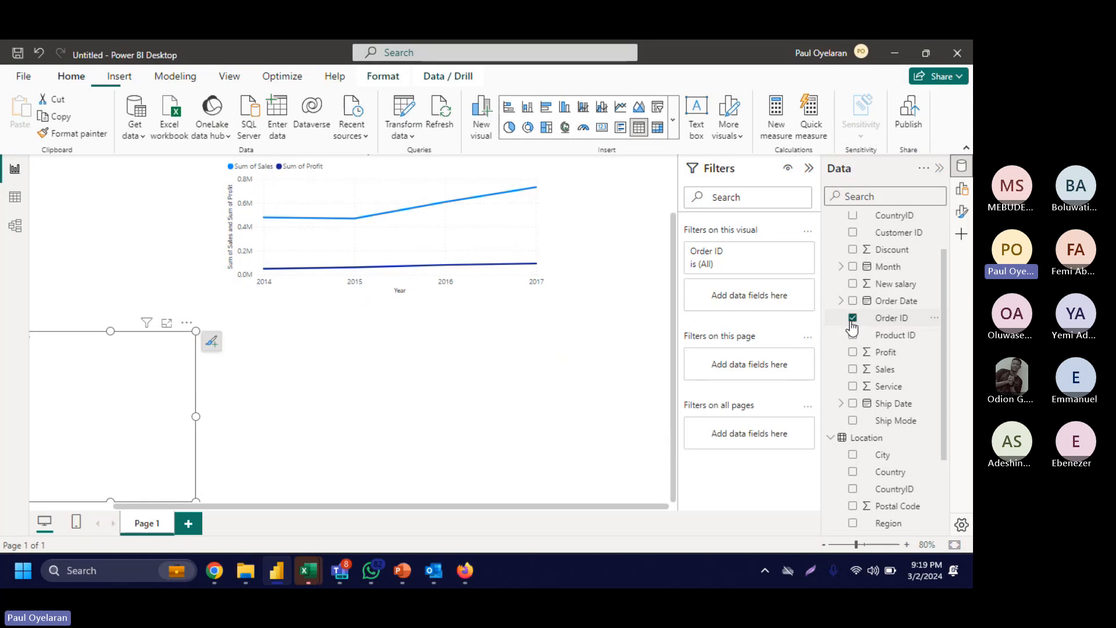
{"action": "left_click_drag", "start_coordinate": [152, 409], "coordinate": [517, 388]}
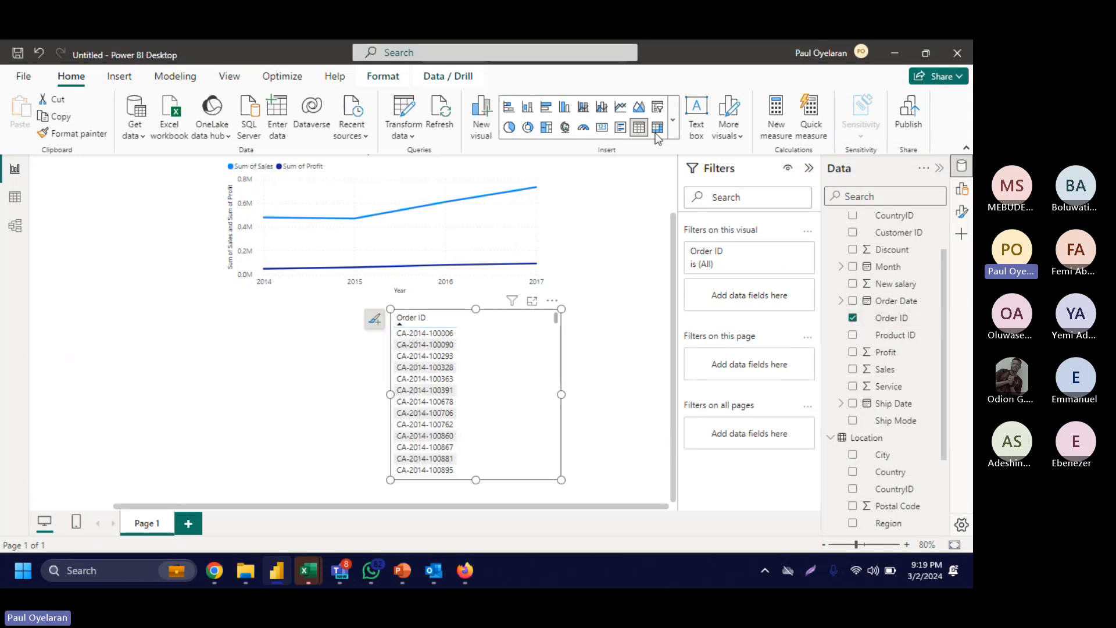
{"action": "left_click", "coordinate": [660, 113]}
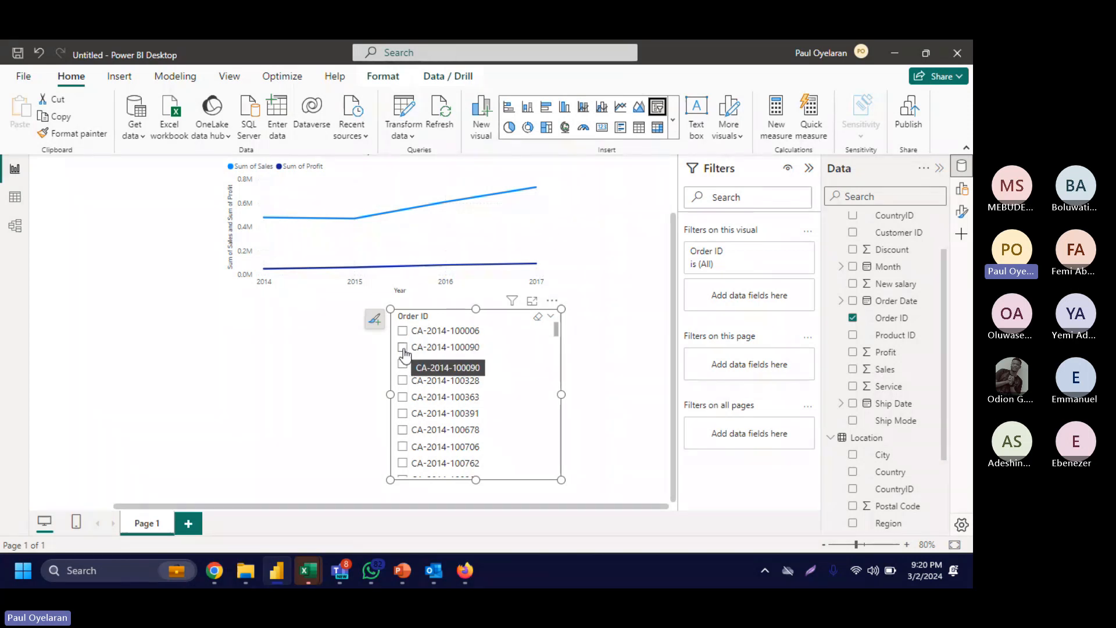
Step: Filter the line chart by the second, third and fourth order IDs in the slicer and clear the selections
{"action": "left_click", "coordinate": [404, 350]}
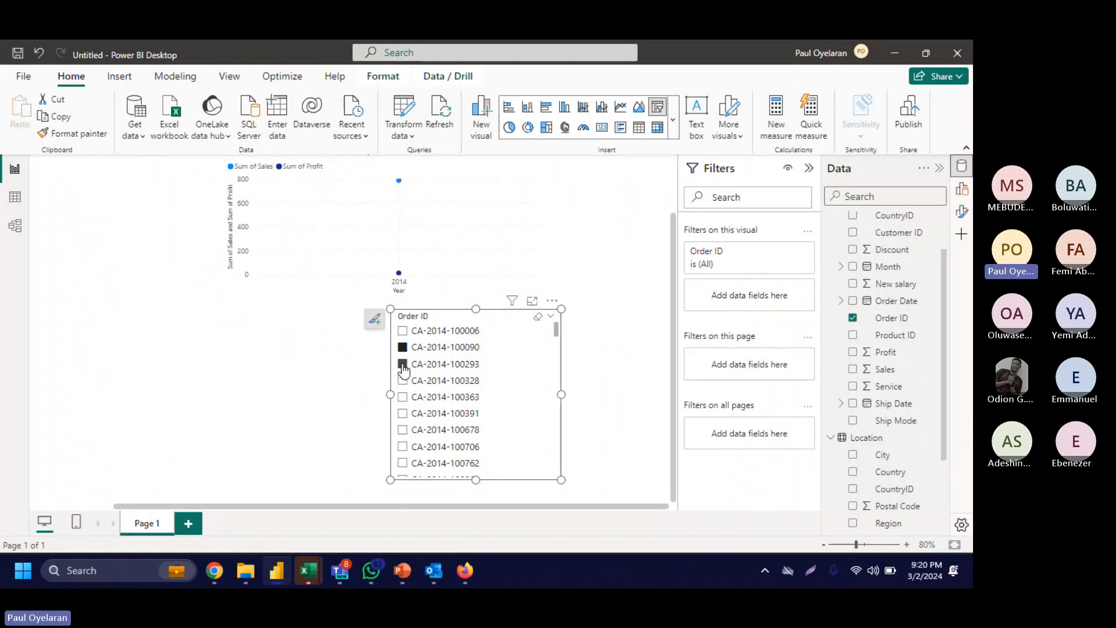
{"action": "left_click", "coordinate": [403, 365]}
{"action": "left_click", "coordinate": [403, 380]}
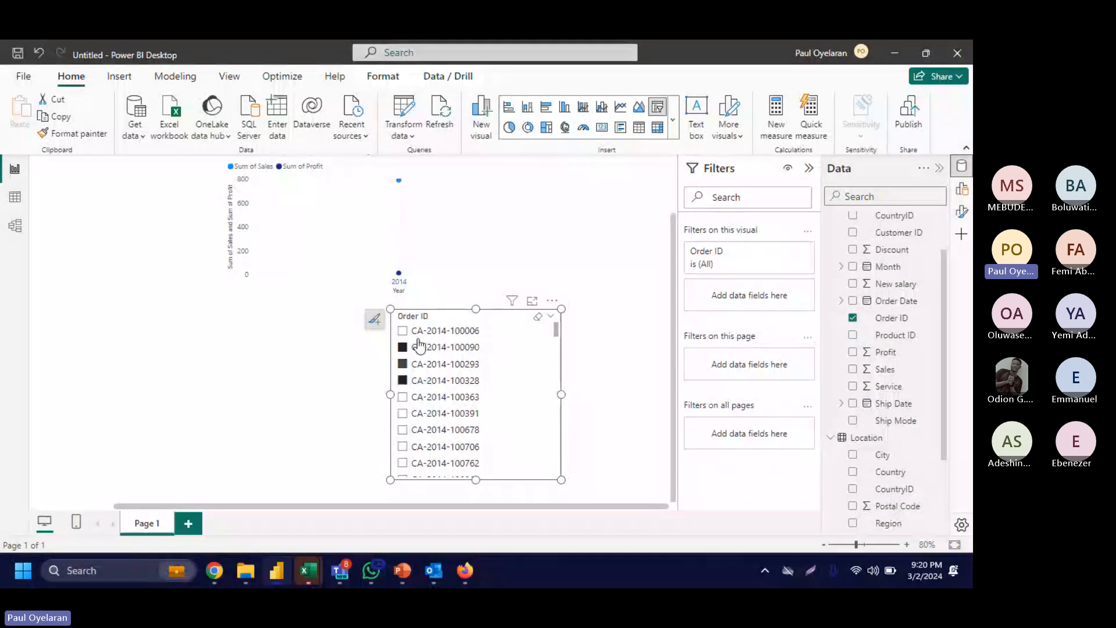
{"action": "left_click", "coordinate": [539, 319]}
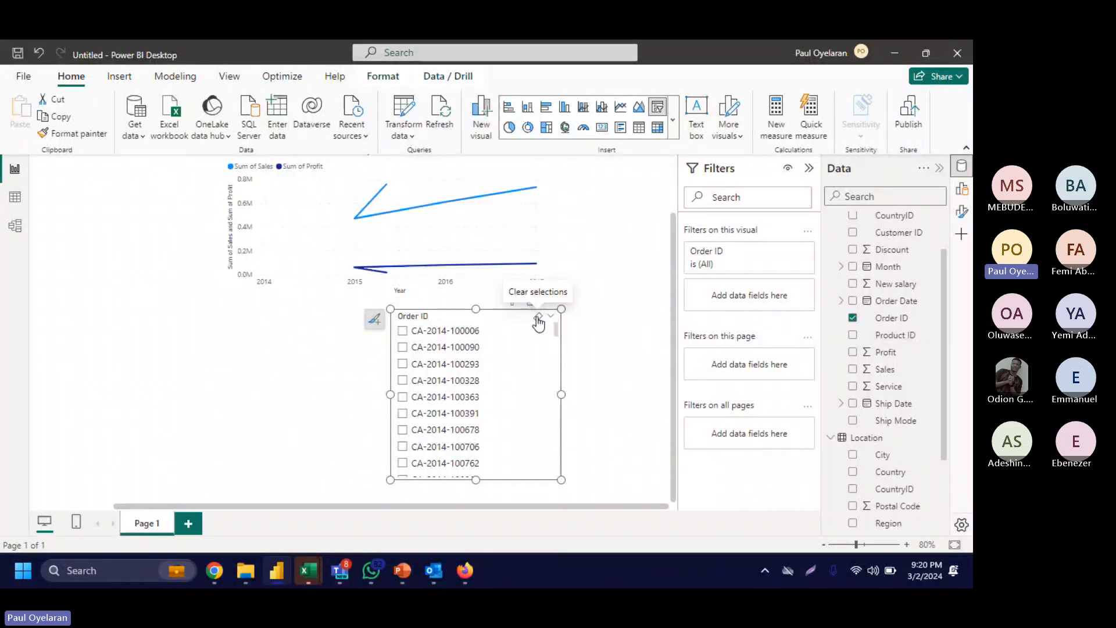
Step: Replace the slicer's Order ID field with Country from the Location table and filter by Egypt
{"action": "left_click", "coordinate": [962, 189]}
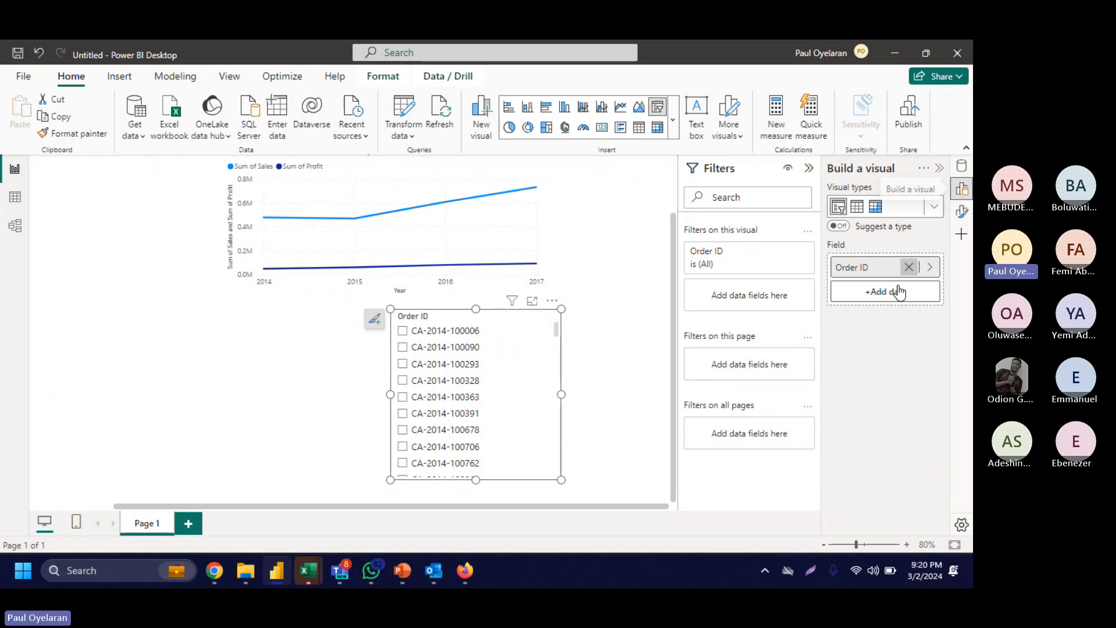
{"action": "left_click", "coordinate": [907, 267]}
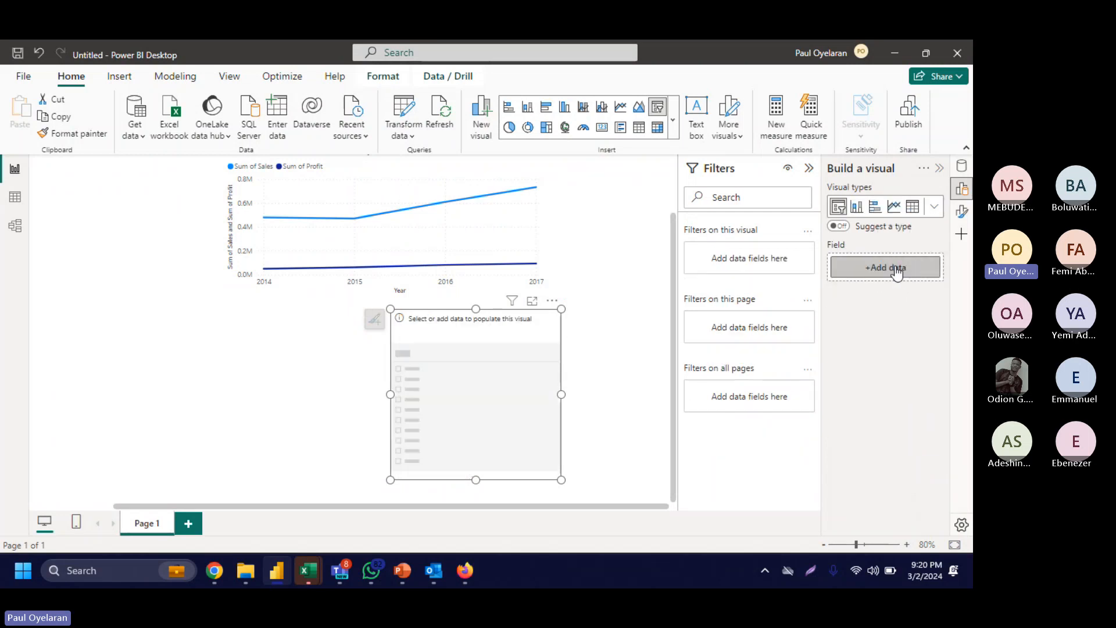
{"action": "left_click", "coordinate": [898, 270]}
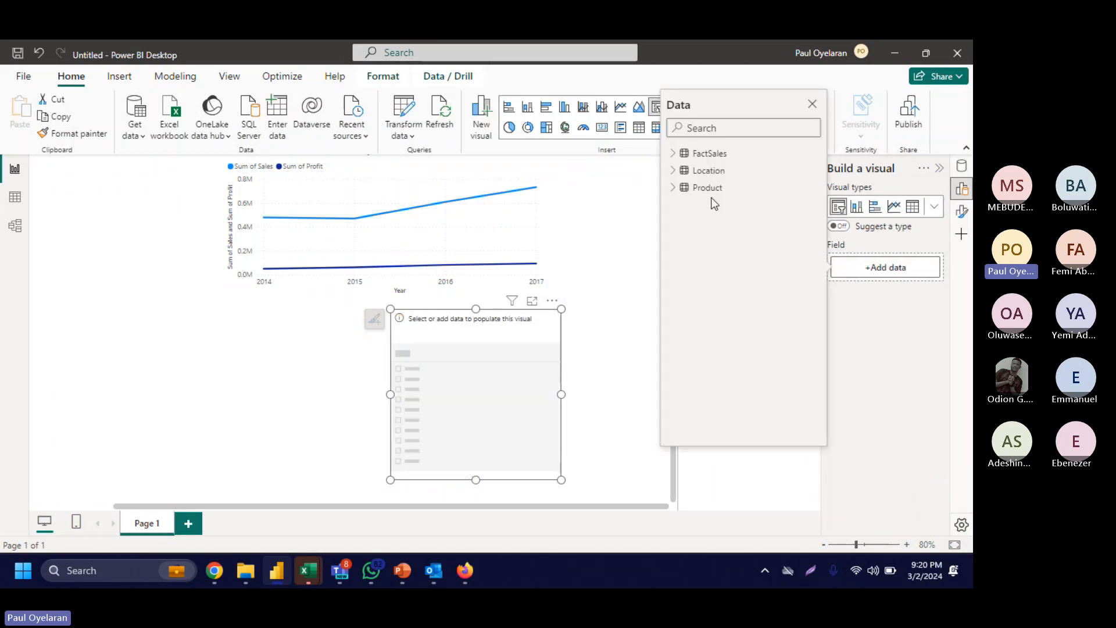
{"action": "left_click", "coordinate": [680, 170]}
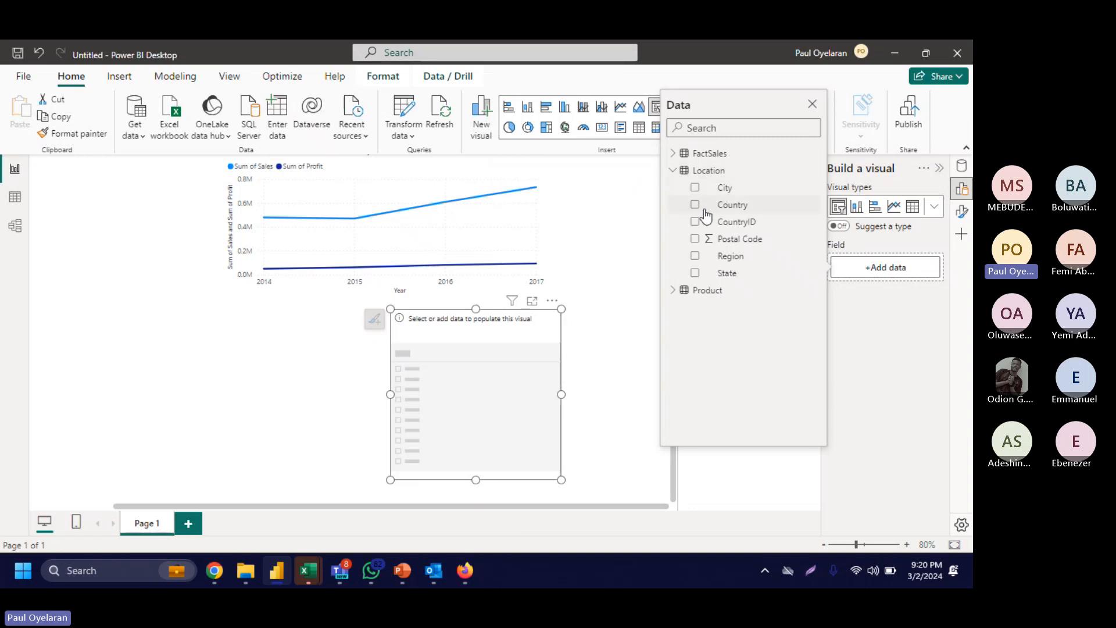
{"action": "left_click", "coordinate": [695, 204]}
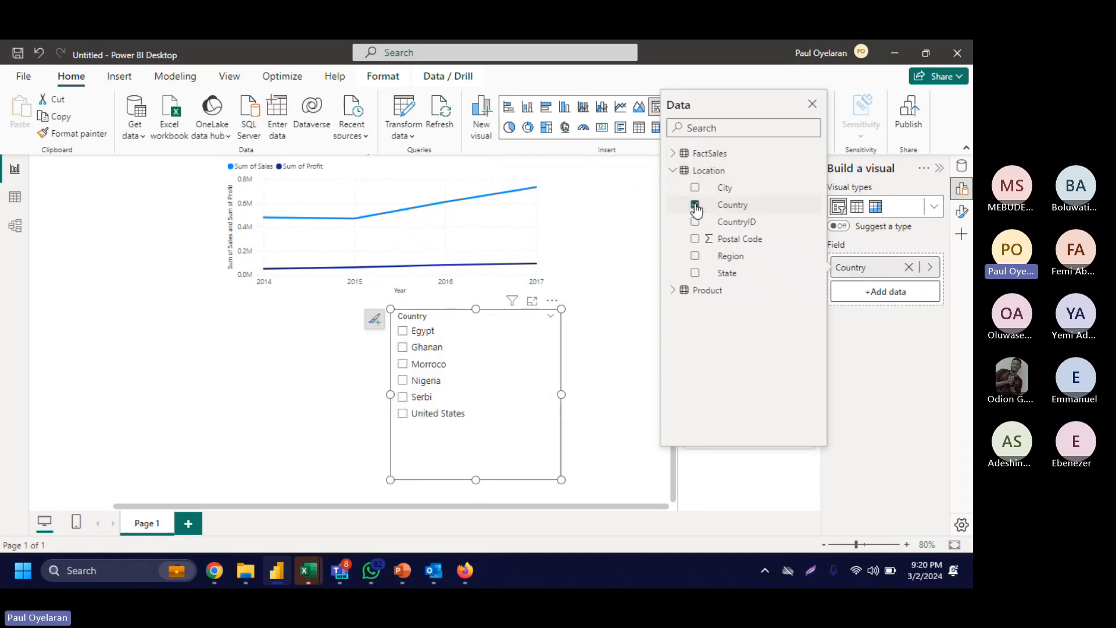
{"action": "left_click", "coordinate": [881, 323]}
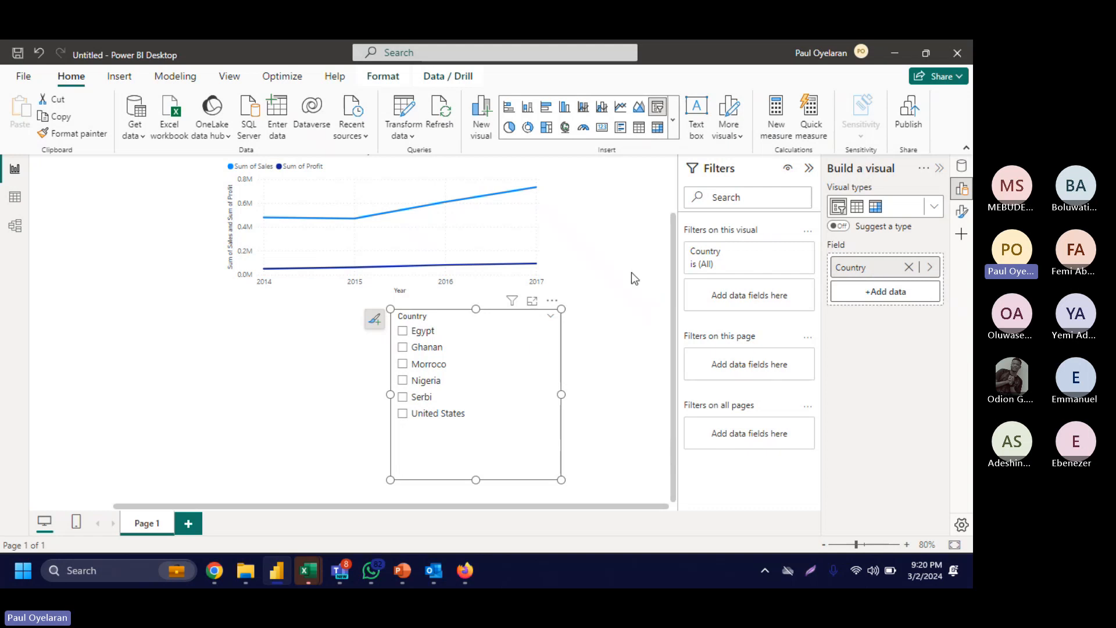
{"action": "left_click", "coordinate": [402, 331]}
Step: Replace the slicer's Country field with CountryID from the FactSales table
{"action": "left_click", "coordinate": [908, 267]}
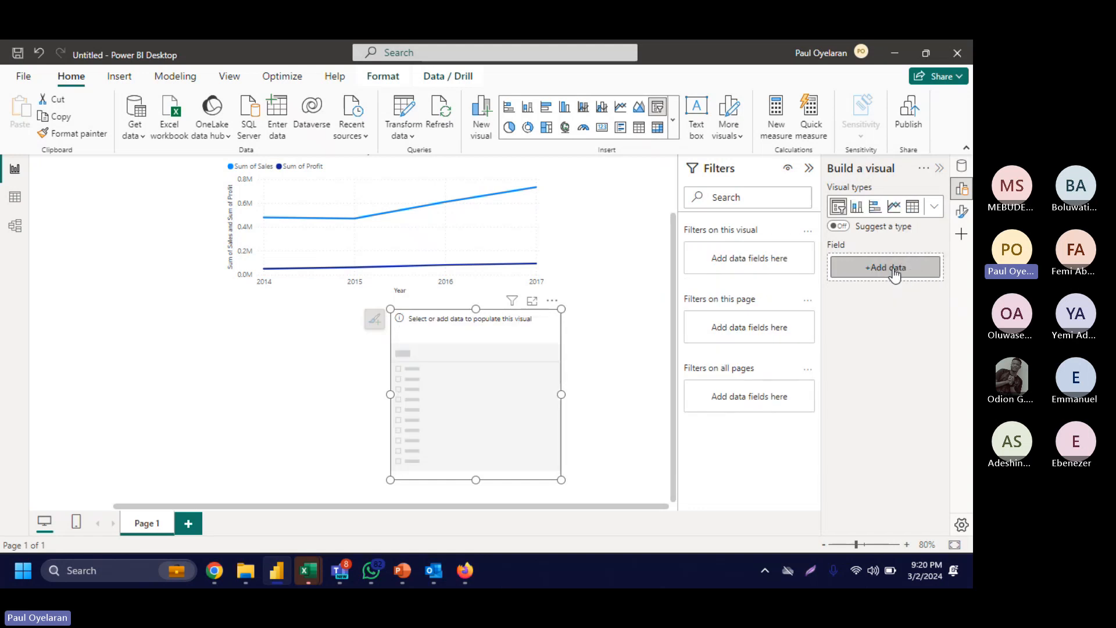
{"action": "left_click", "coordinate": [894, 269]}
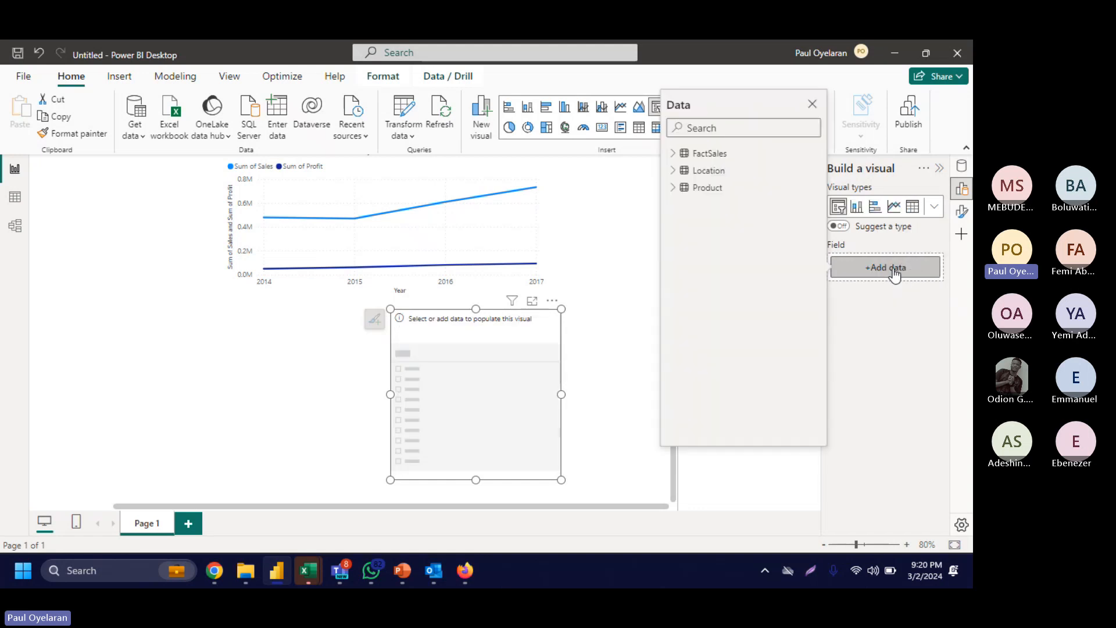
{"action": "left_click", "coordinate": [673, 154]}
{"action": "scroll", "coordinate": [725, 375], "scroll_direction": "down", "scroll_amount": 1}
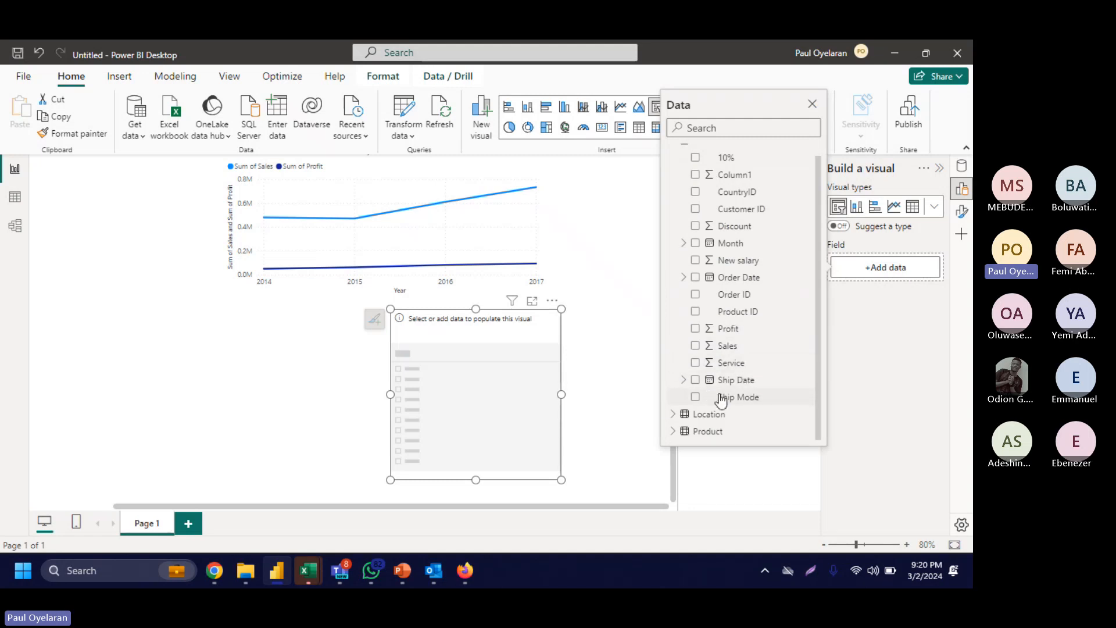
{"action": "scroll", "coordinate": [717, 221], "scroll_direction": "up", "scroll_amount": 1}
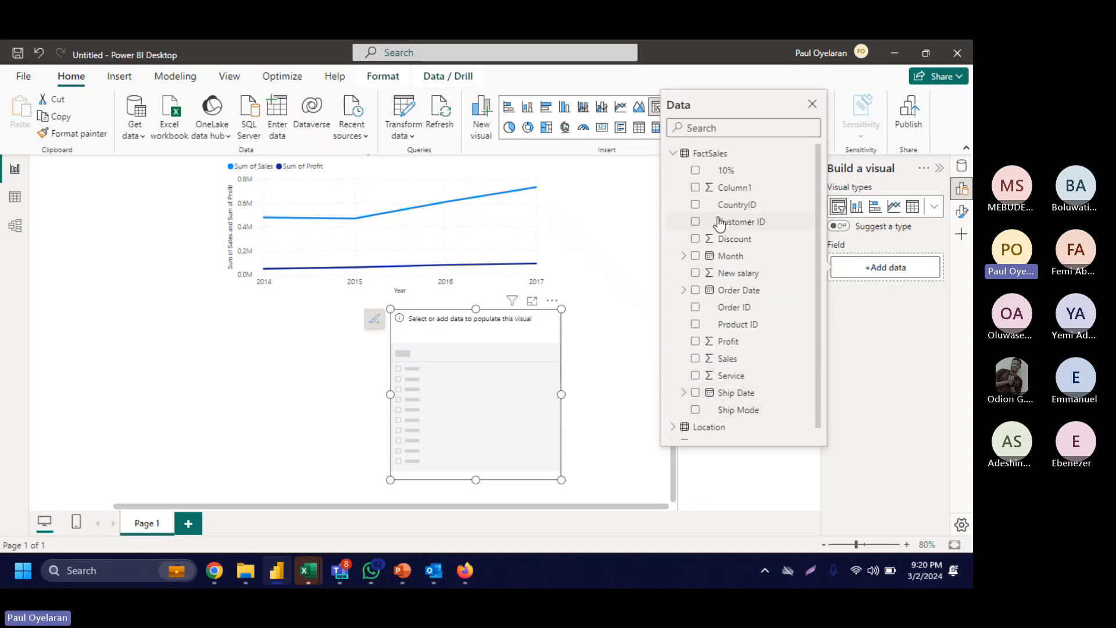
{"action": "left_click", "coordinate": [695, 205]}
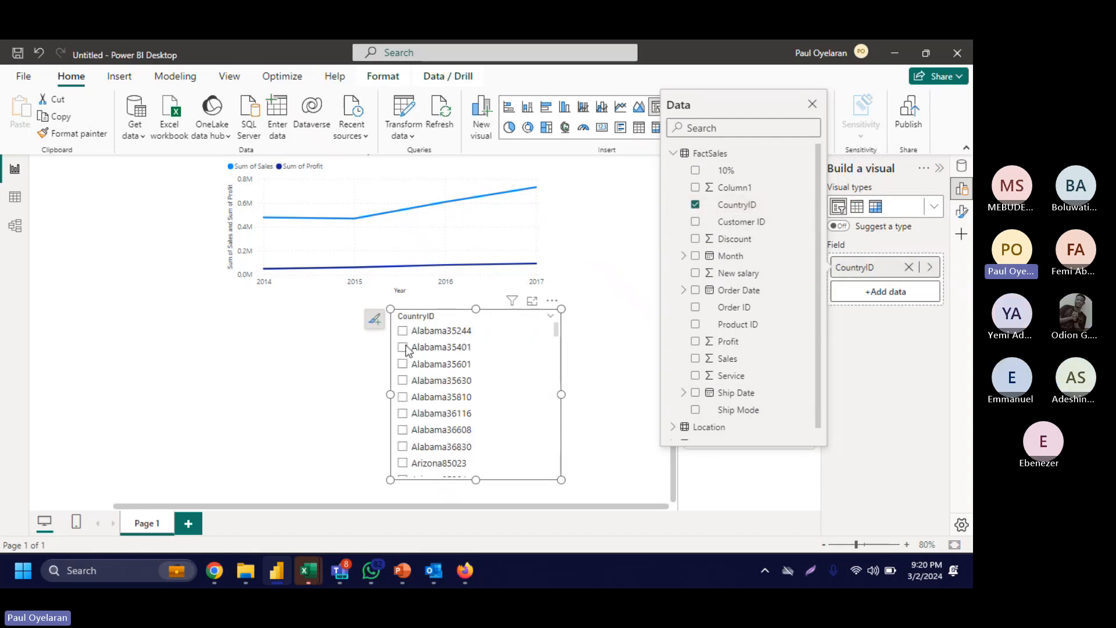
Step: Filter the line chart by Alabama35401, Alabama35601, Alabama35630 and Alabama35810 together, and finally by Alabama36116 alone
{"action": "left_click", "coordinate": [403, 348]}
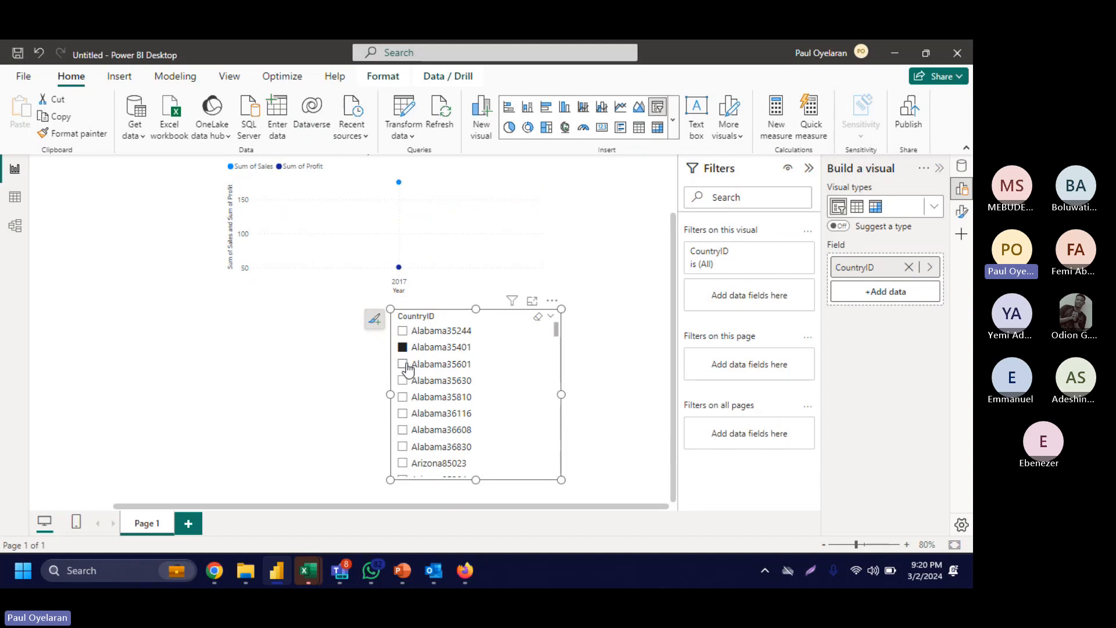
{"action": "left_click", "coordinate": [403, 365]}
{"action": "left_click", "coordinate": [402, 381]}
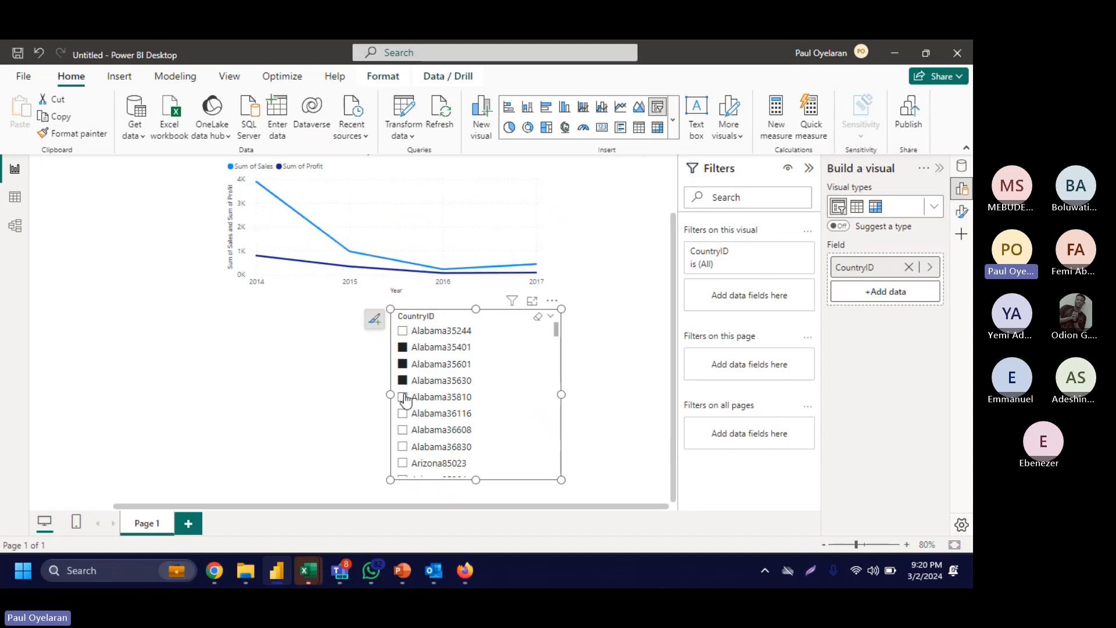
{"action": "left_click", "coordinate": [403, 398]}
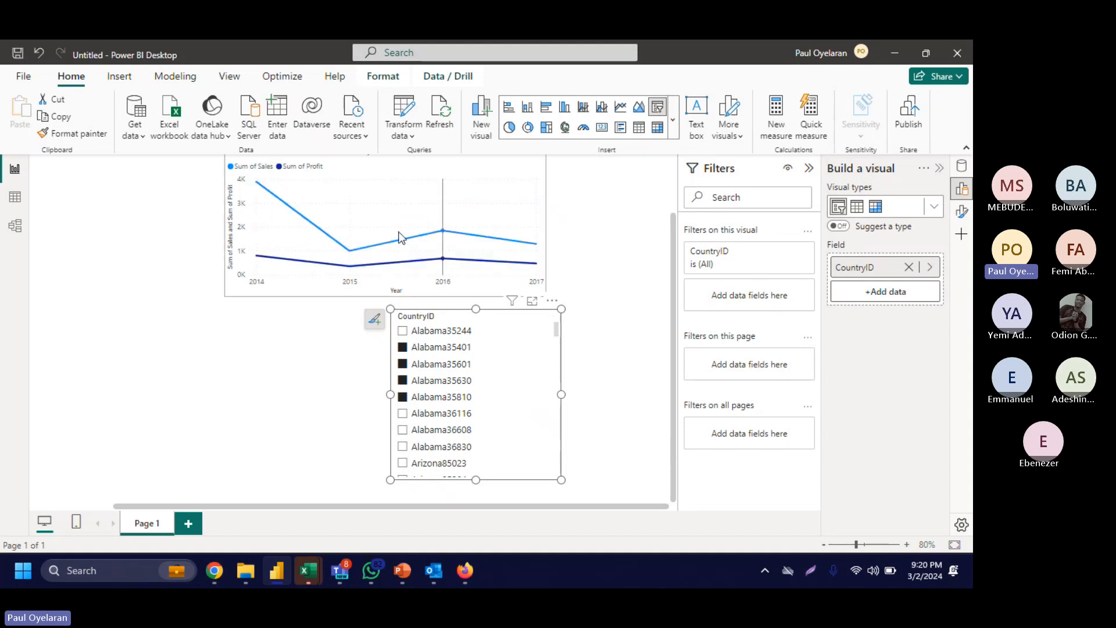
{"action": "left_click", "coordinate": [402, 414]}
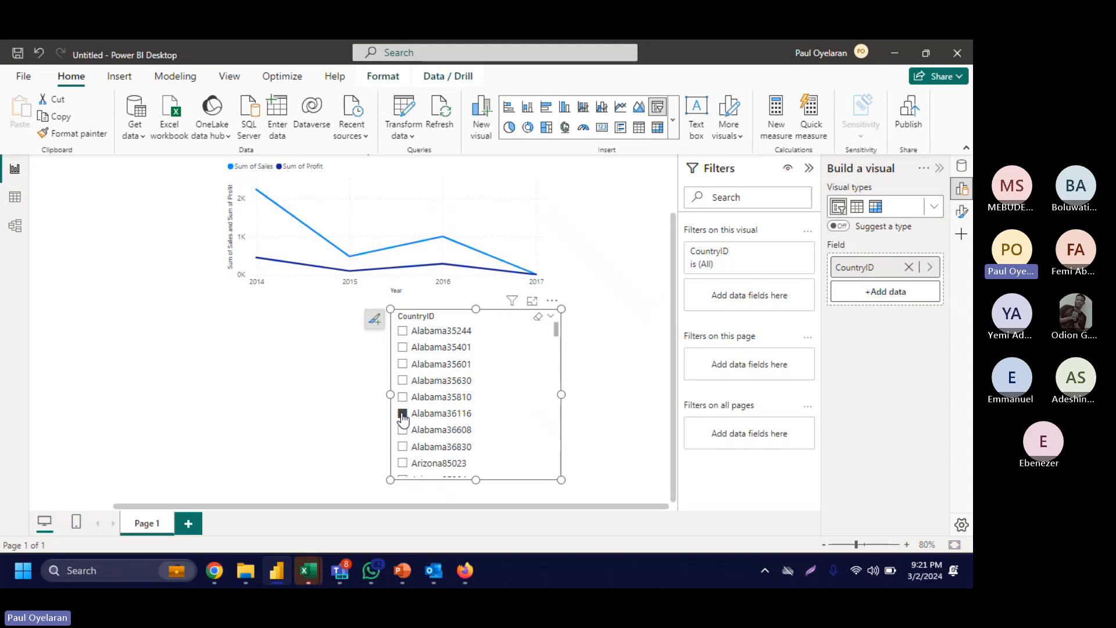
Step: Switch to the Teams meeting, admit both participants waiting in the lobby, and return to Power BI Desktop
{"action": "left_click", "coordinate": [892, 523]}
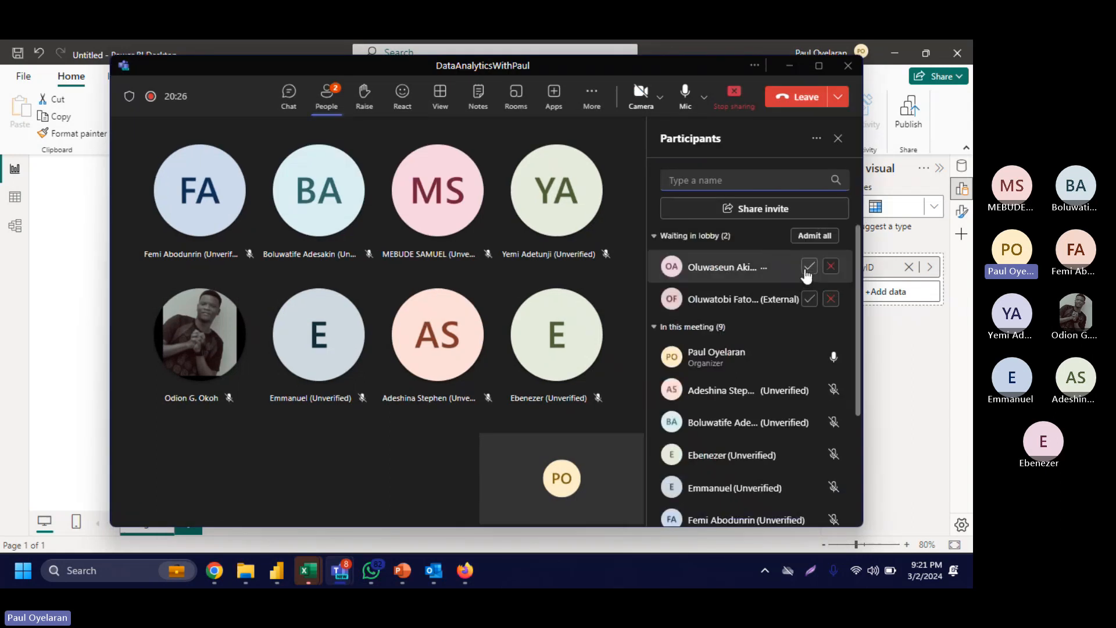
{"action": "left_click", "coordinate": [808, 267]}
{"action": "left_click", "coordinate": [809, 299]}
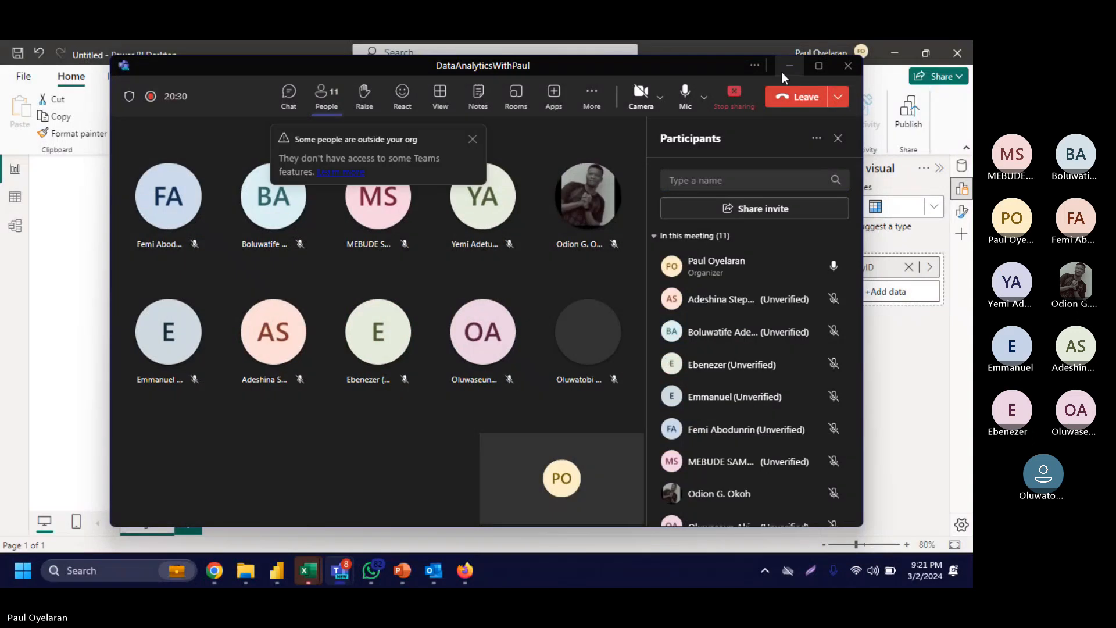
{"action": "left_click", "coordinate": [788, 68]}
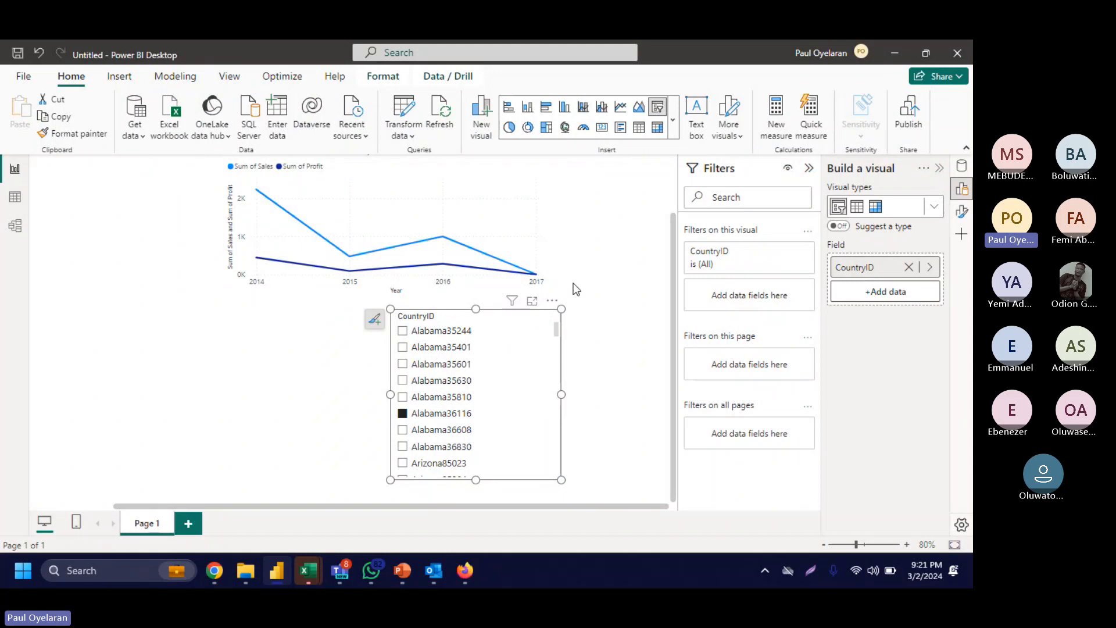
Step: Filter the line chart by Alabama35630, move the chart beside the slicer, and clear the slicer selection
{"action": "left_click", "coordinate": [402, 380]}
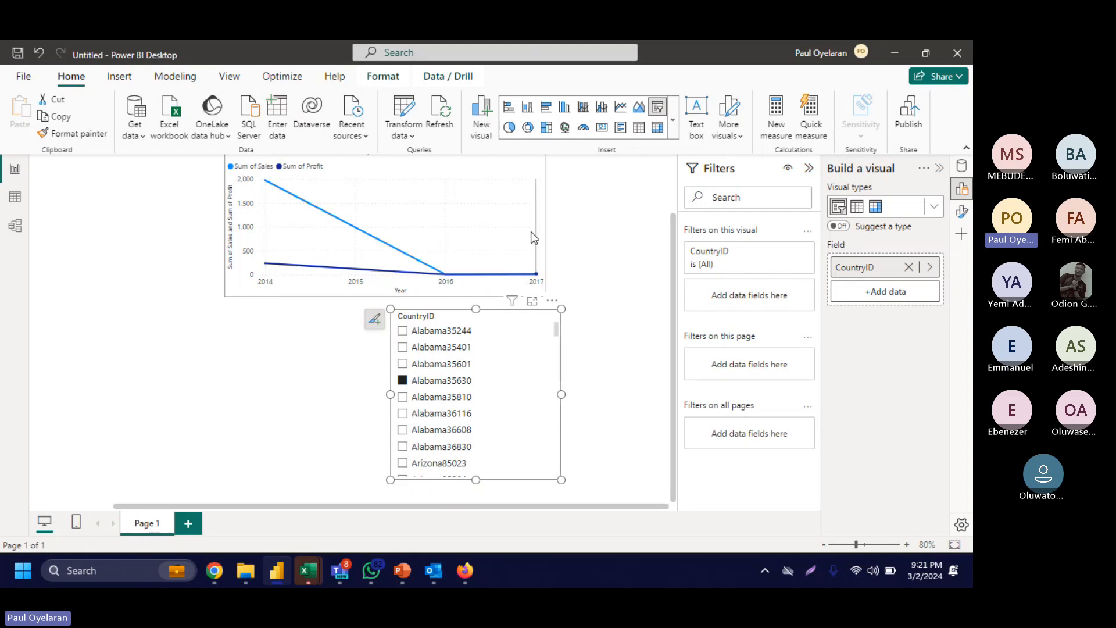
{"action": "left_click", "coordinate": [546, 242]}
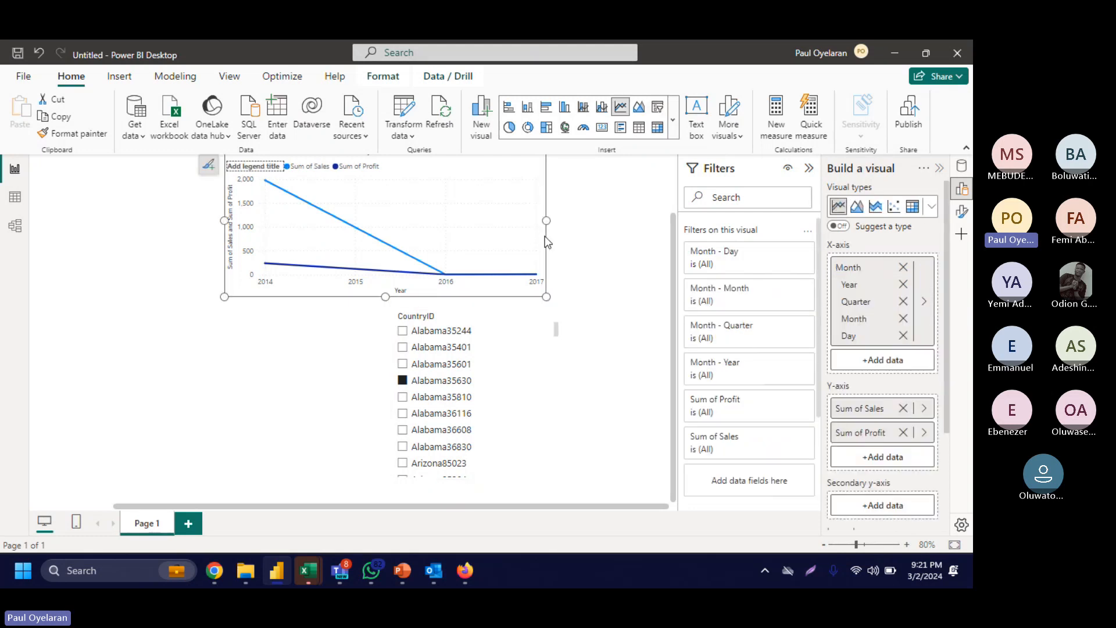
{"action": "left_click_drag", "start_coordinate": [546, 242], "coordinate": [358, 338]}
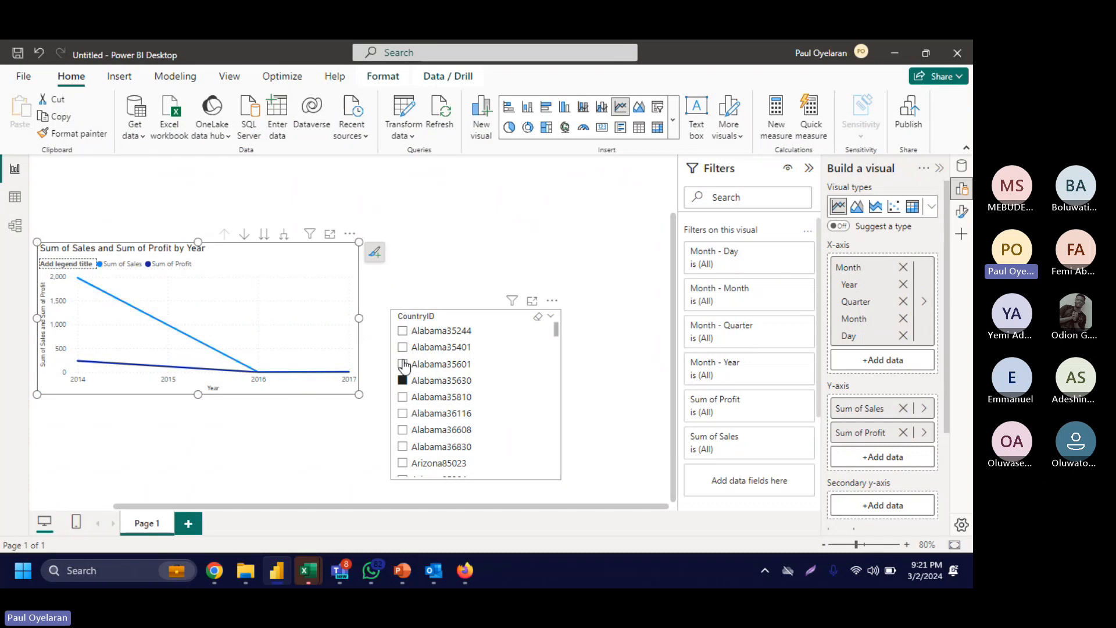
{"action": "double_click", "coordinate": [403, 399]}
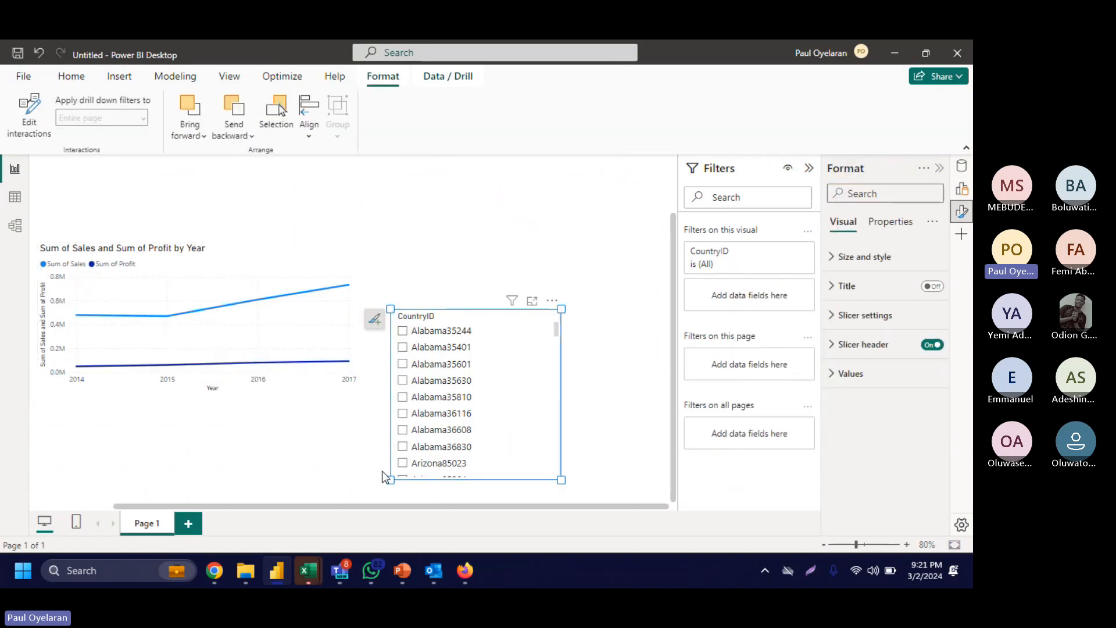
Step: Delete the sales and profit line chart and the CountryID slicer from the page
{"action": "left_click", "coordinate": [553, 249]}
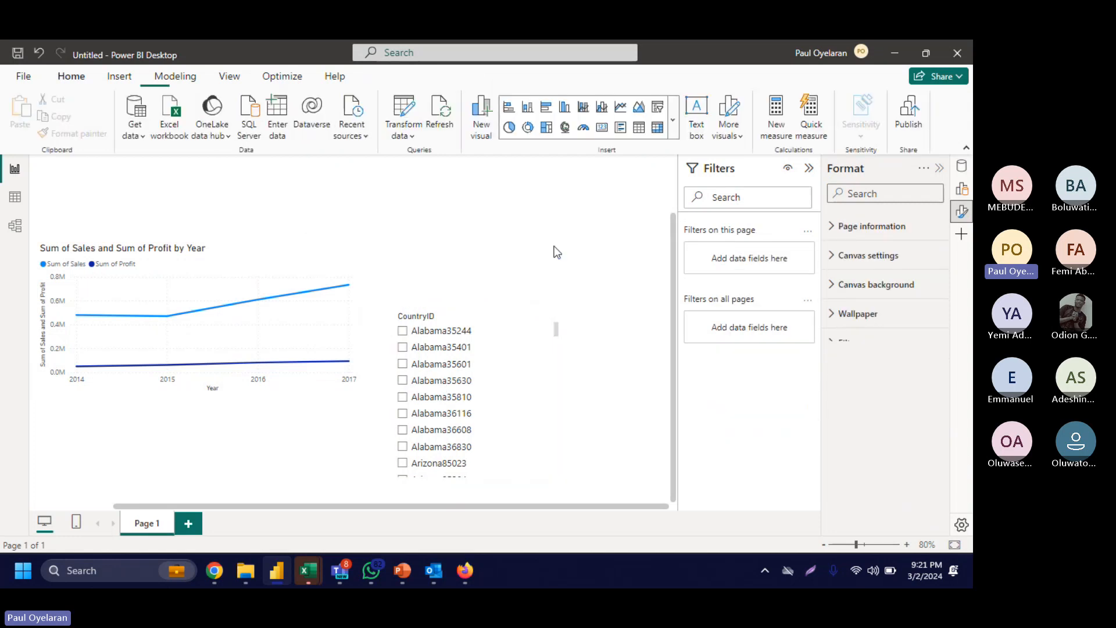
{"action": "left_click", "coordinate": [315, 252]}
{"action": "key", "text": "Delete"}
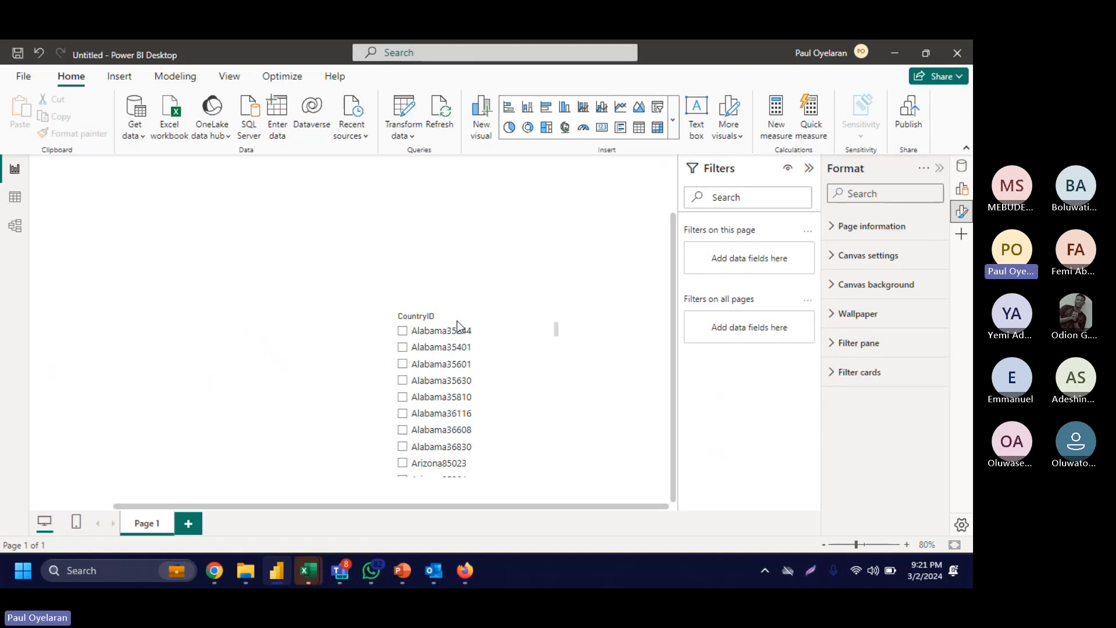
{"action": "left_click", "coordinate": [496, 378]}
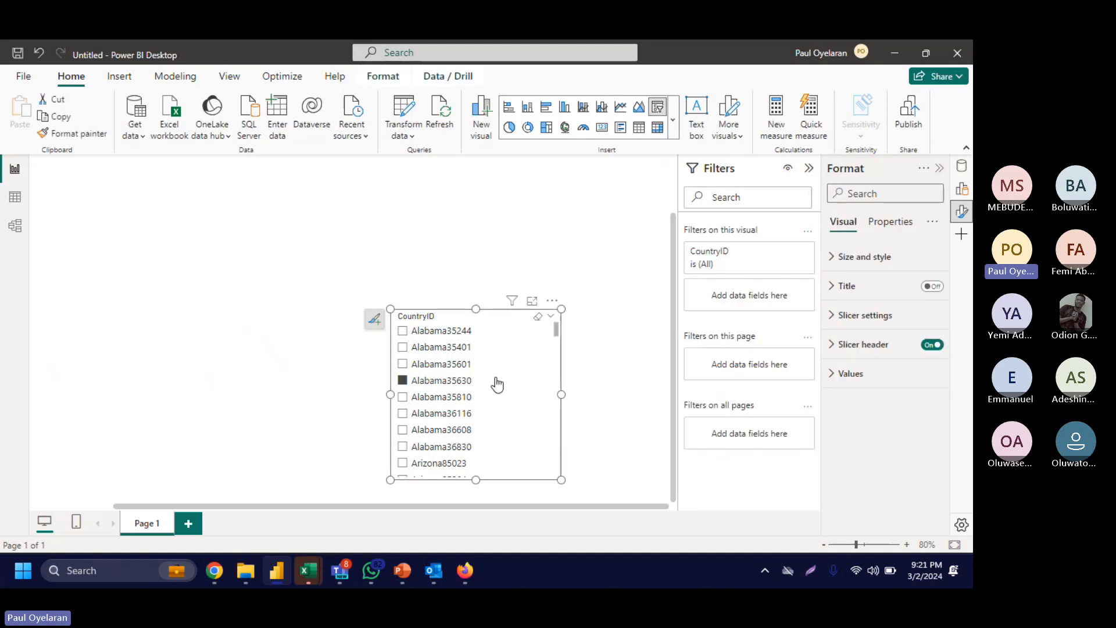
{"action": "key", "text": "Delete"}
Step: Insert an empty pie chart and move it toward the middle of the report page
{"action": "left_click", "coordinate": [675, 127]}
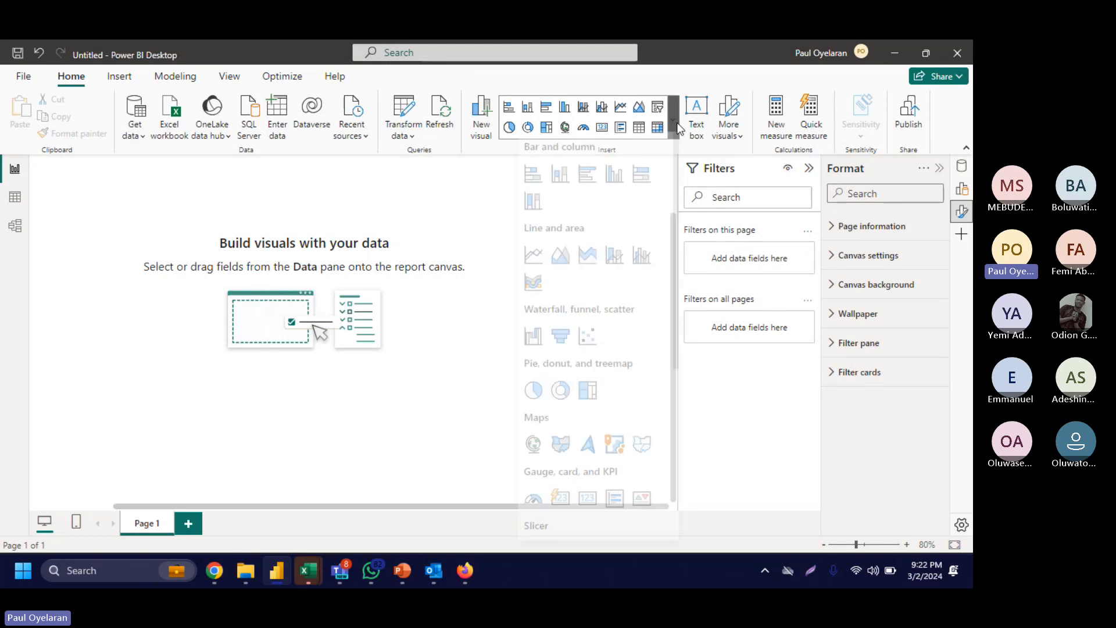
{"action": "left_click", "coordinate": [534, 406]}
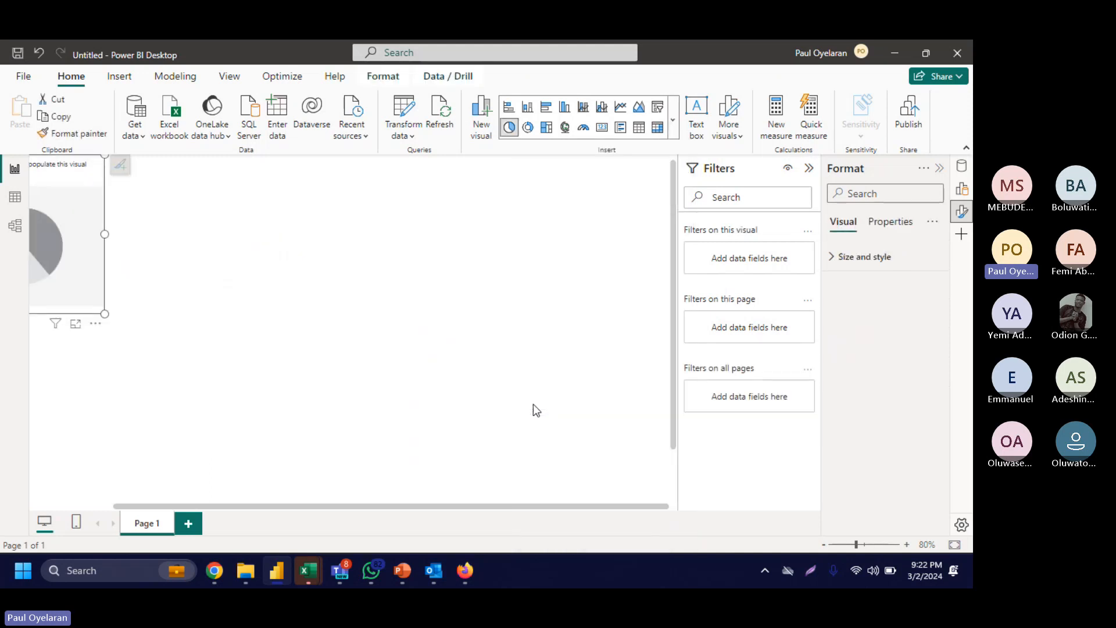
{"action": "left_click_drag", "start_coordinate": [78, 204], "coordinate": [315, 298]}
{"action": "scroll", "coordinate": [314, 298], "scroll_direction": "down", "scroll_amount": 7}
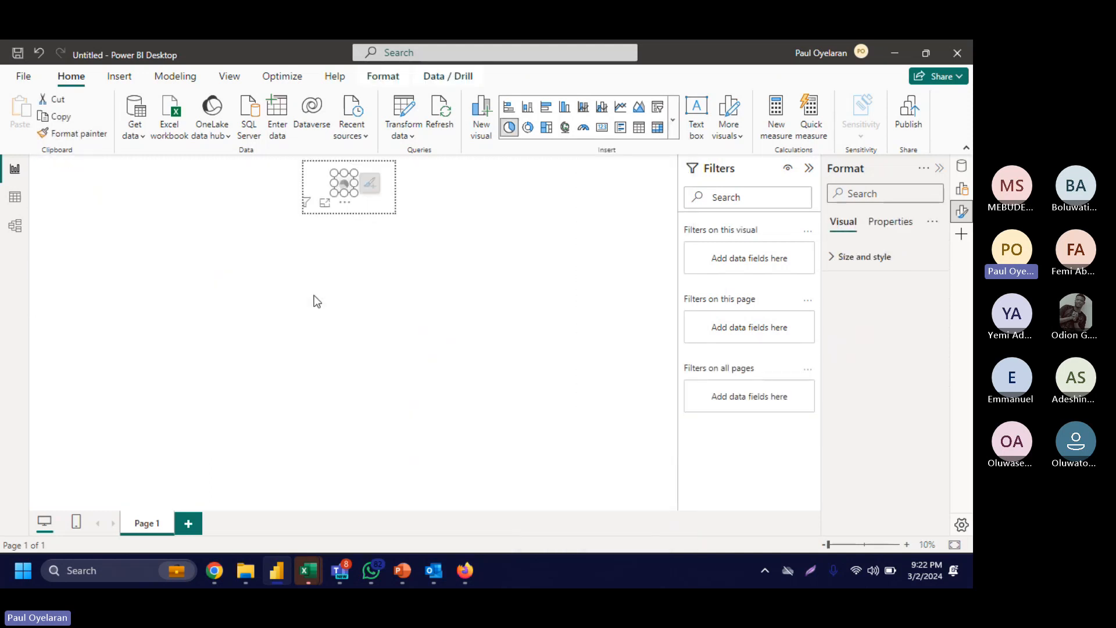
{"action": "left_click", "coordinate": [314, 298]}
{"action": "scroll", "coordinate": [314, 298], "scroll_direction": "up", "scroll_amount": 10}
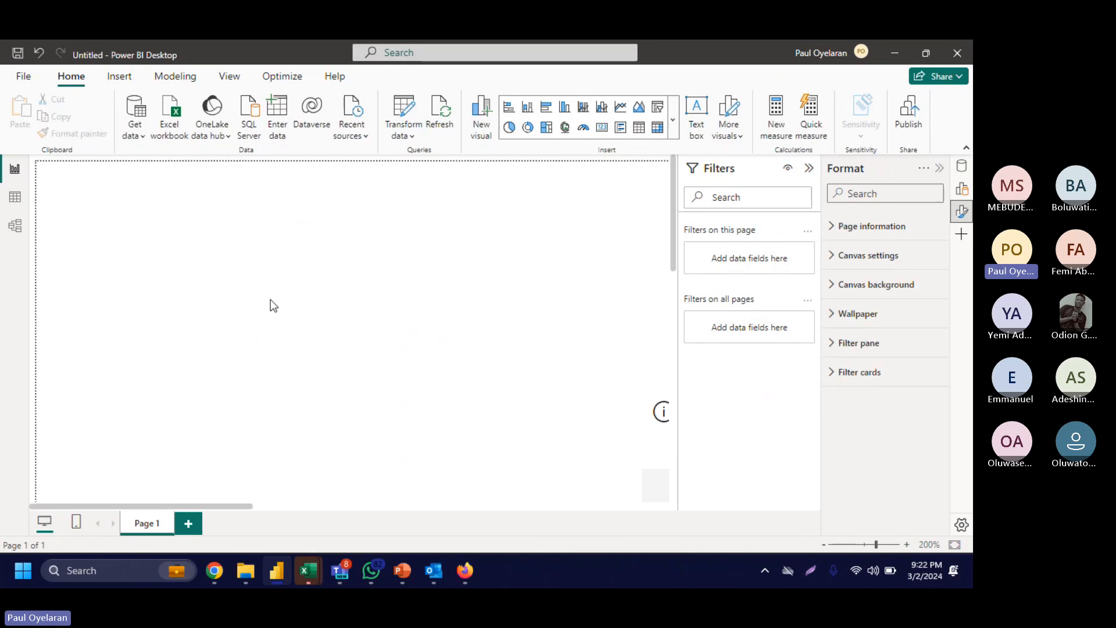
{"action": "scroll", "coordinate": [270, 299], "scroll_direction": "down", "scroll_amount": 5}
{"action": "scroll", "coordinate": [270, 299], "scroll_direction": "down", "scroll_amount": 3}
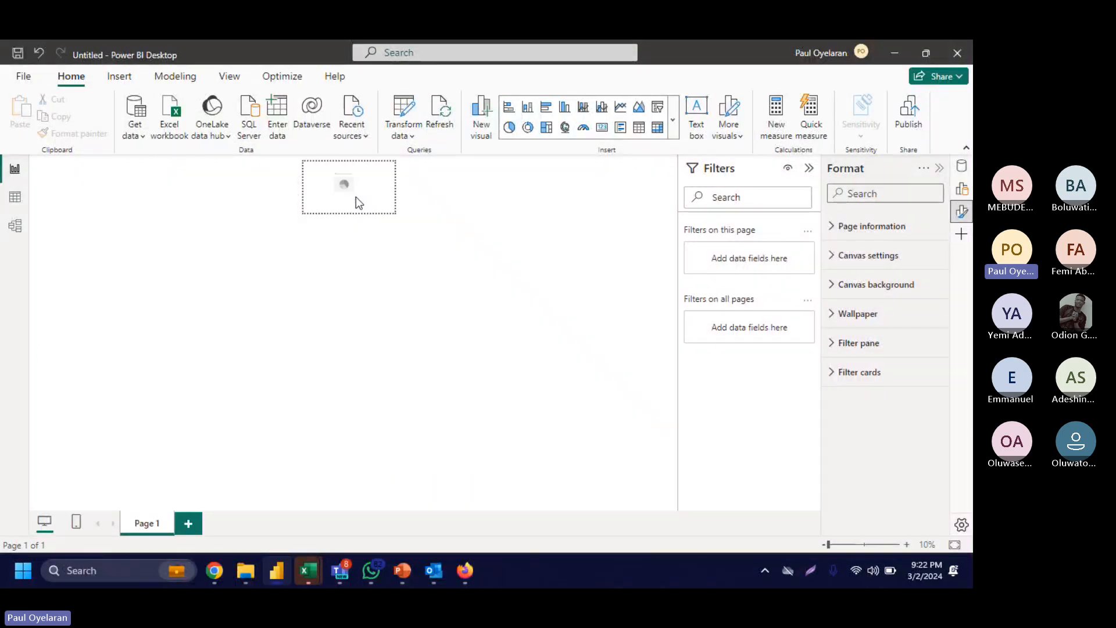
{"action": "scroll", "coordinate": [356, 197], "scroll_direction": "up", "scroll_amount": 4}
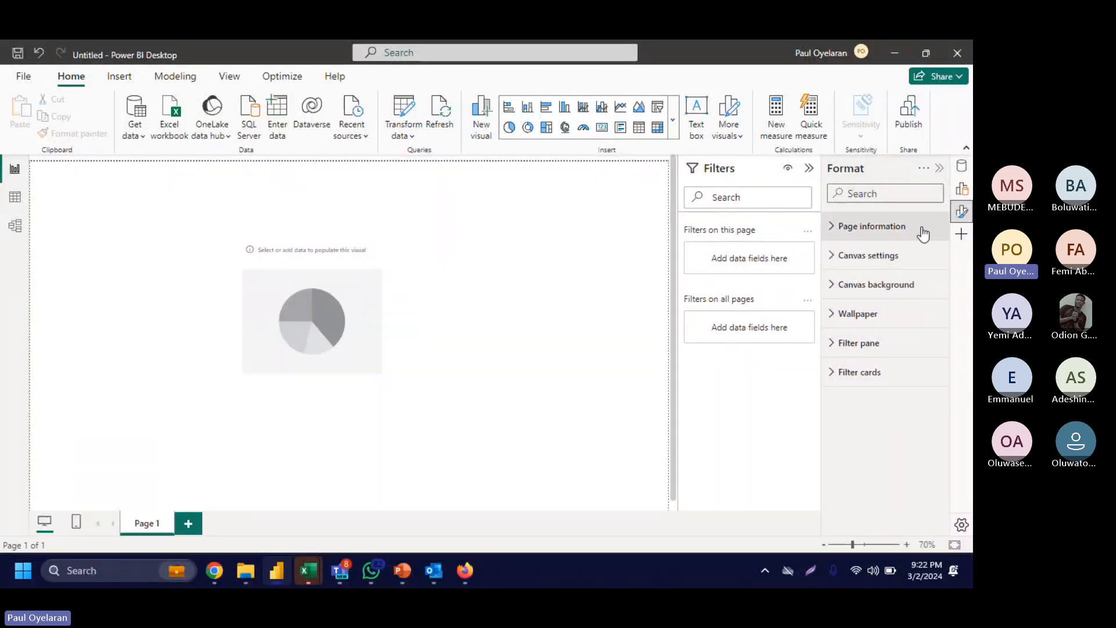
Step: Add a card showing the sum of Sales from the FactSales table
{"action": "left_click", "coordinate": [959, 171]}
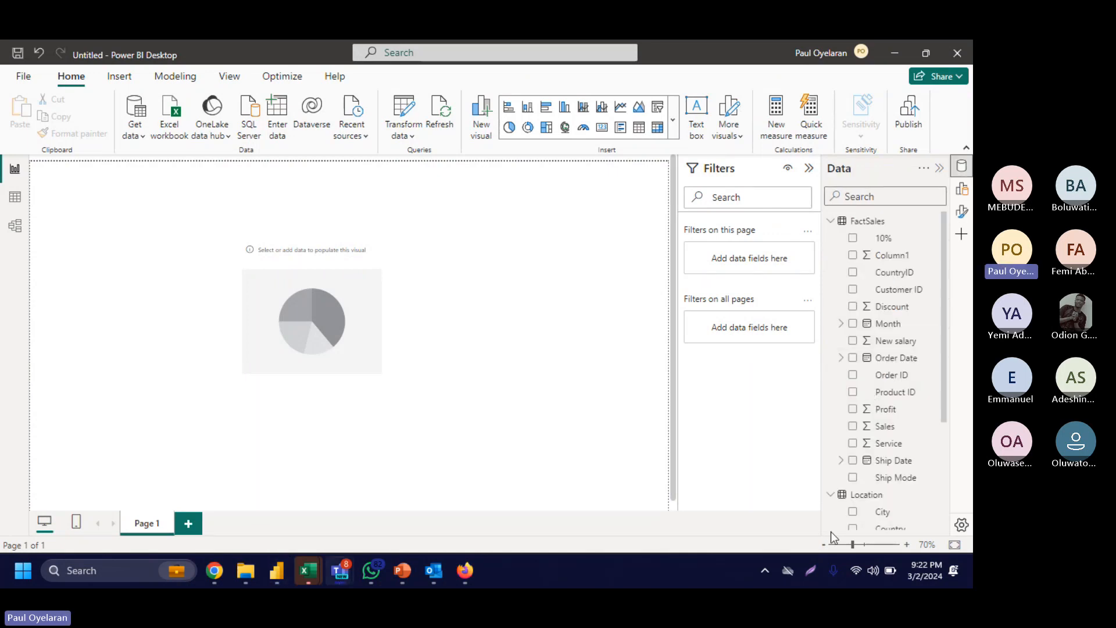
{"action": "left_click", "coordinate": [852, 427]}
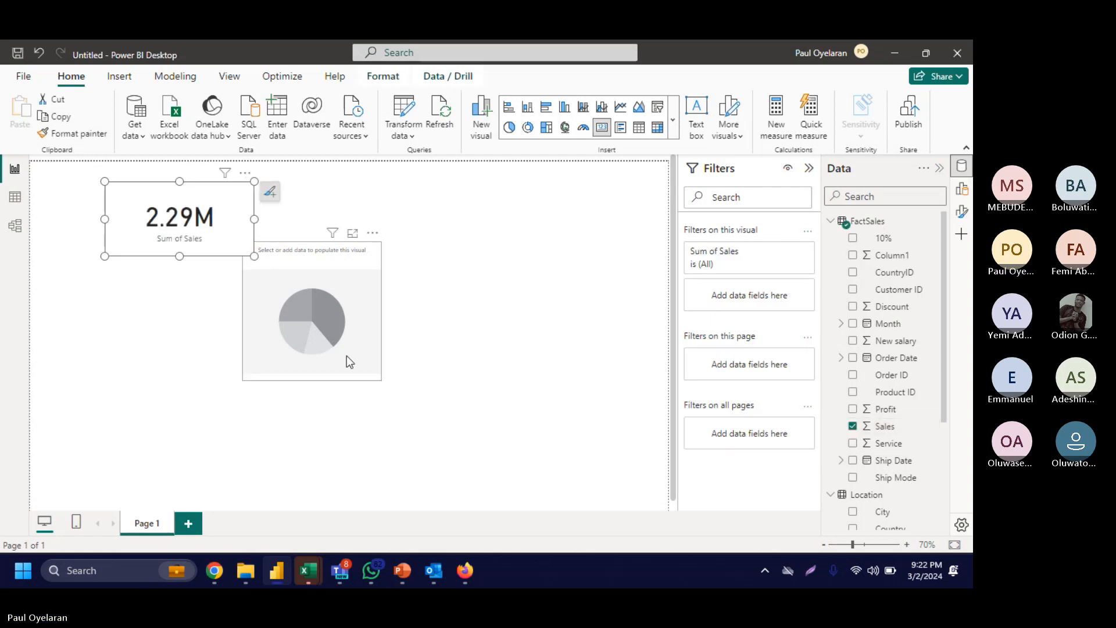
Step: Fill the pie chart with Sales by Order ID and enlarge the visual
{"action": "left_click", "coordinate": [349, 360]}
{"action": "left_click", "coordinate": [853, 427]}
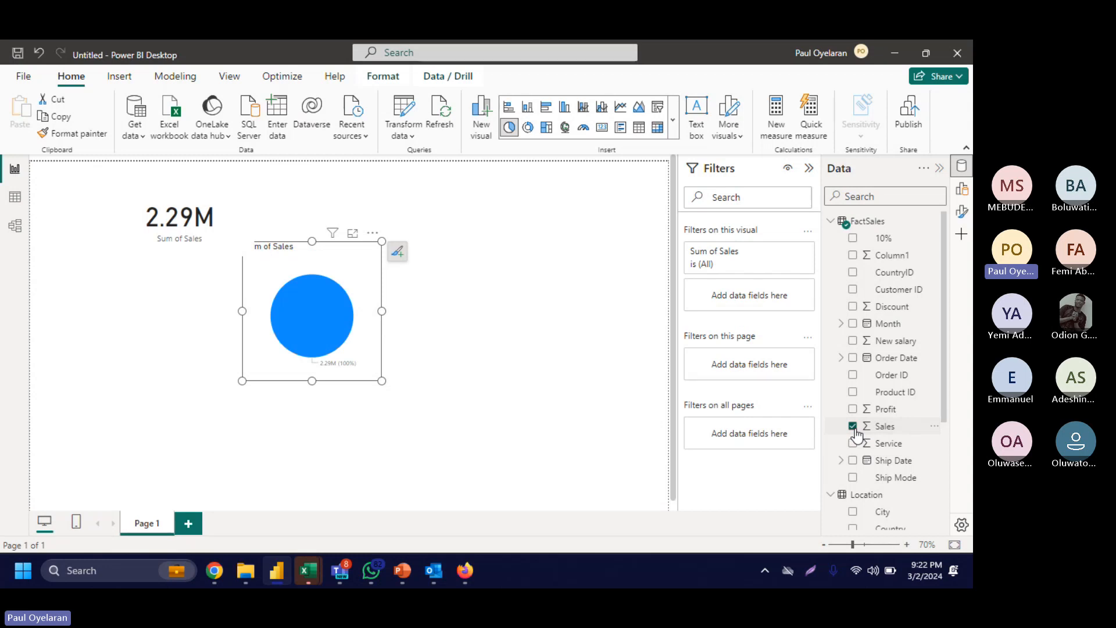
{"action": "left_click", "coordinate": [852, 375]}
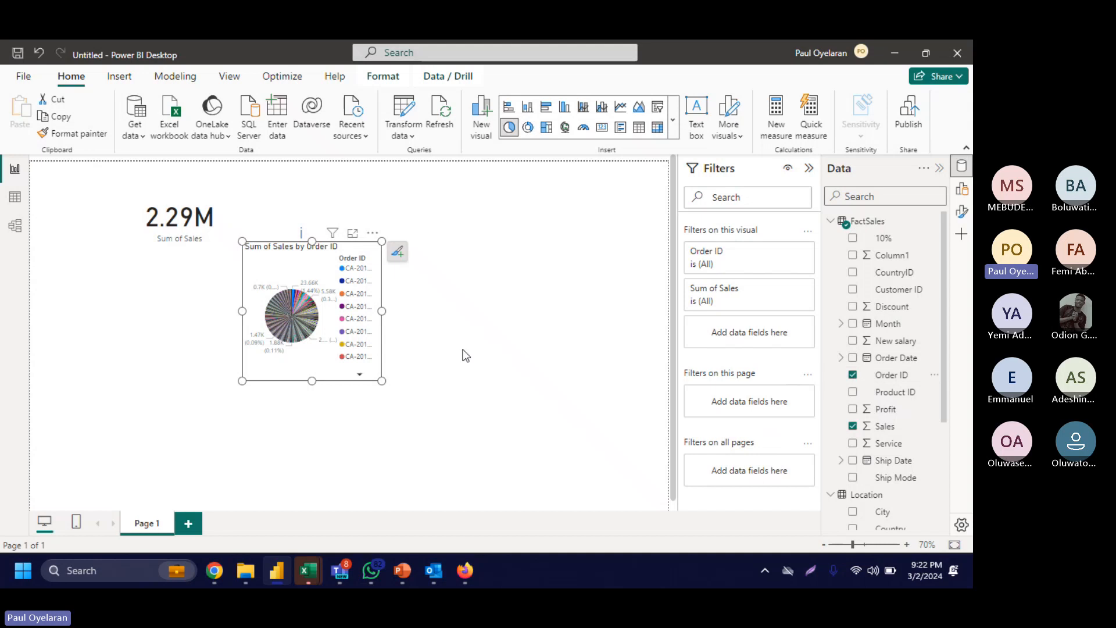
{"action": "left_click_drag", "start_coordinate": [444, 388], "coordinate": [569, 460]}
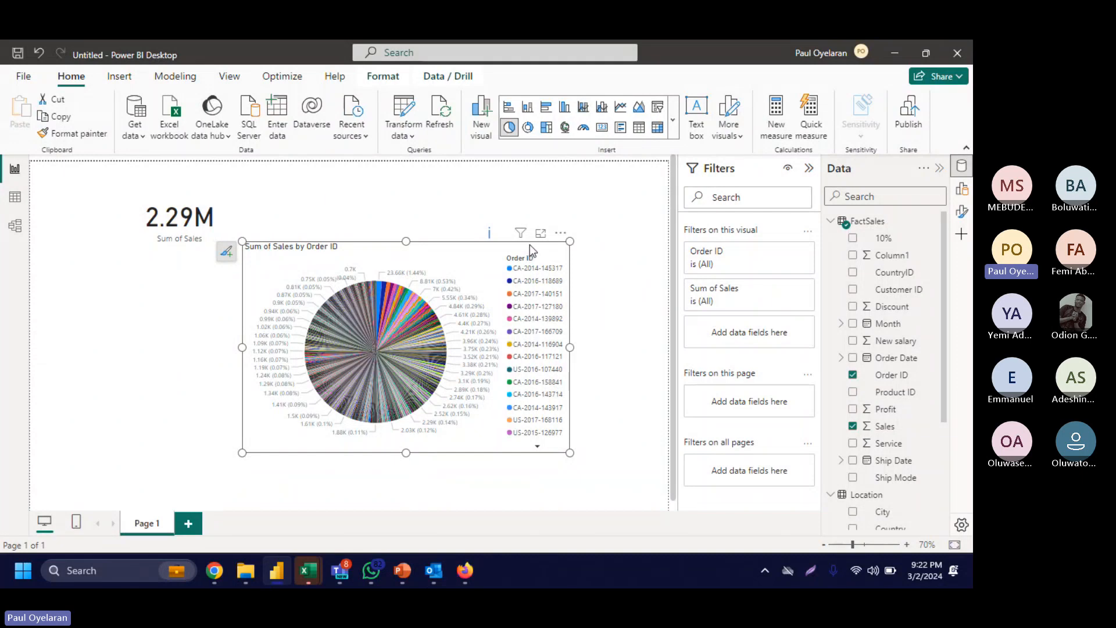
Step: Replace Order ID with the Month date field in the pie chart to split Sales by year
{"action": "left_click", "coordinate": [852, 375]}
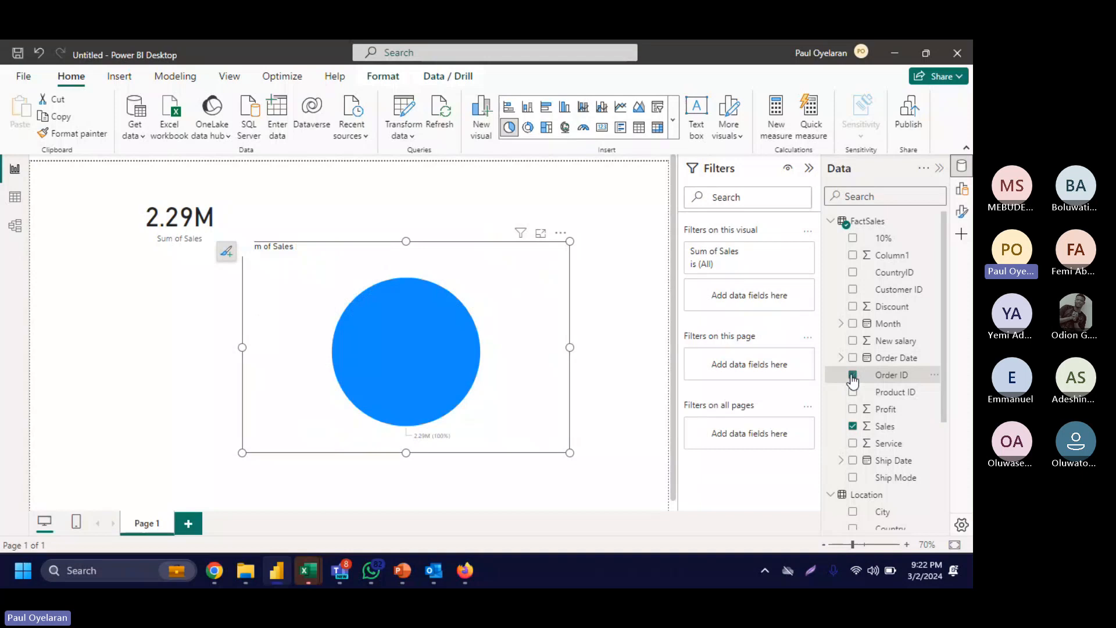
{"action": "left_click", "coordinate": [852, 324]}
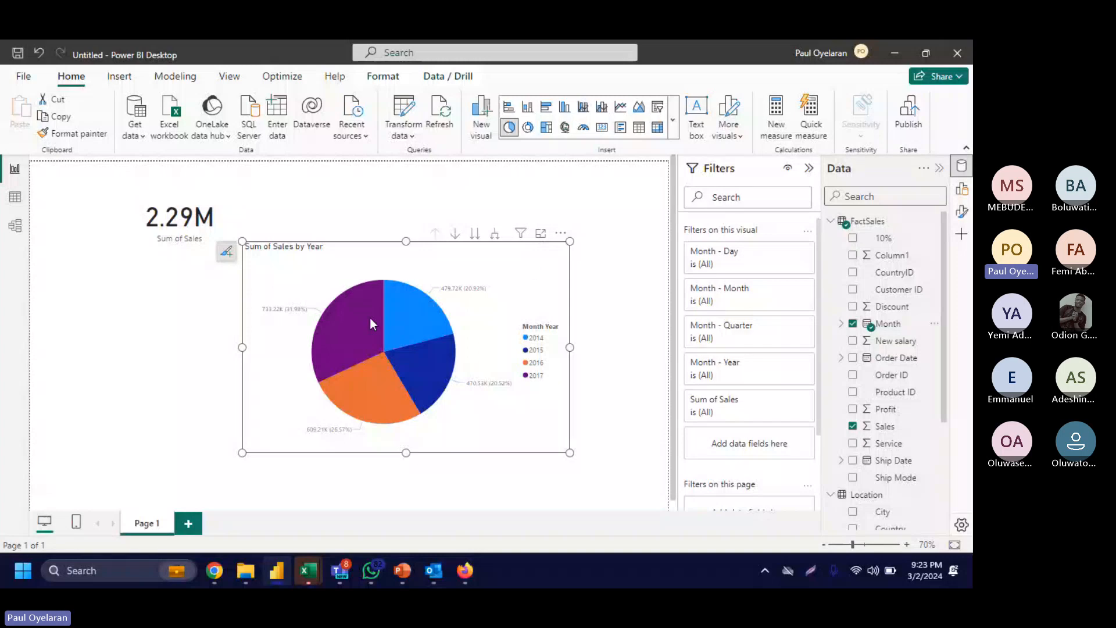
{"action": "mouse_move", "coordinate": [341, 336]}
Step: Switch the pie chart back to Order ID for comparison and restore the Month breakdown
{"action": "left_click", "coordinate": [852, 323]}
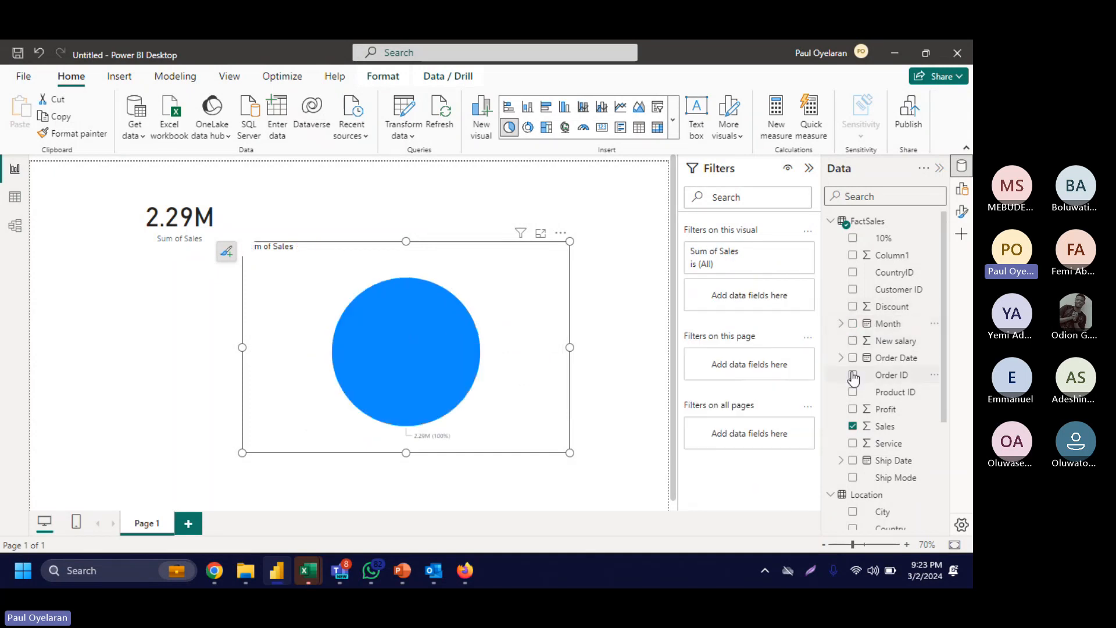
{"action": "left_click", "coordinate": [852, 375]}
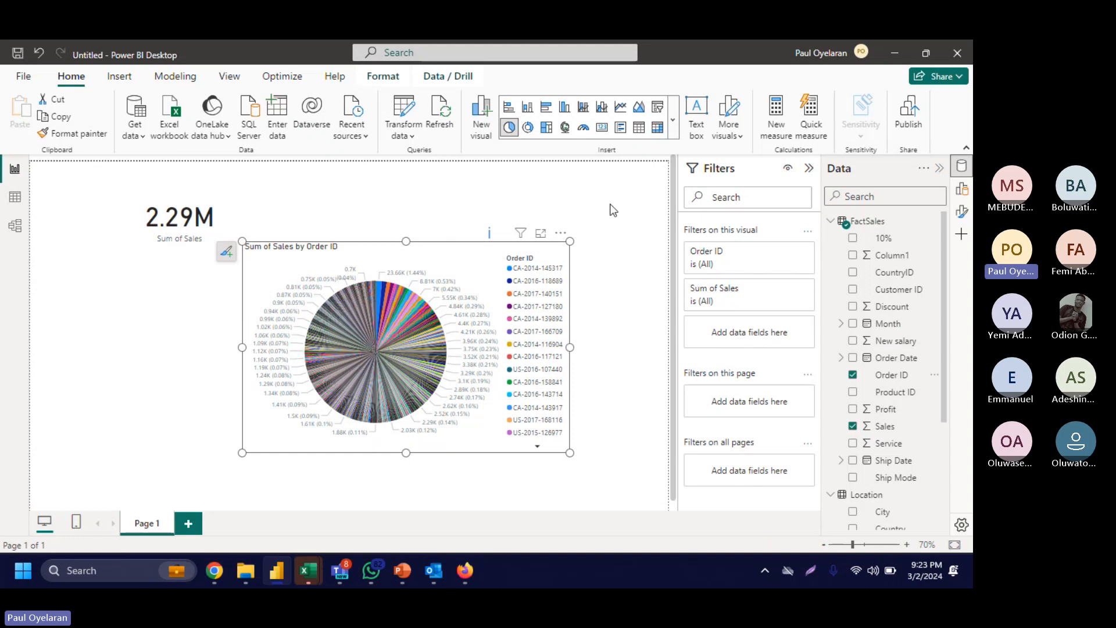
{"action": "left_click", "coordinate": [852, 375]}
{"action": "left_click", "coordinate": [853, 323]}
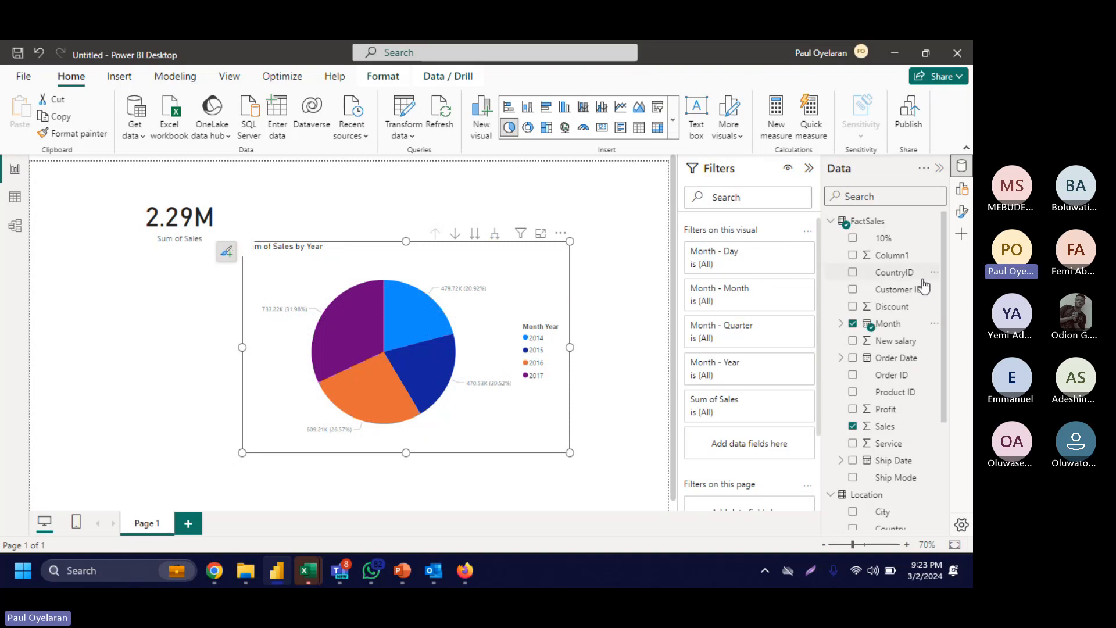
Step: Look through the gallery of available visual types and delete the pie chart from the page
{"action": "left_click", "coordinate": [672, 120]}
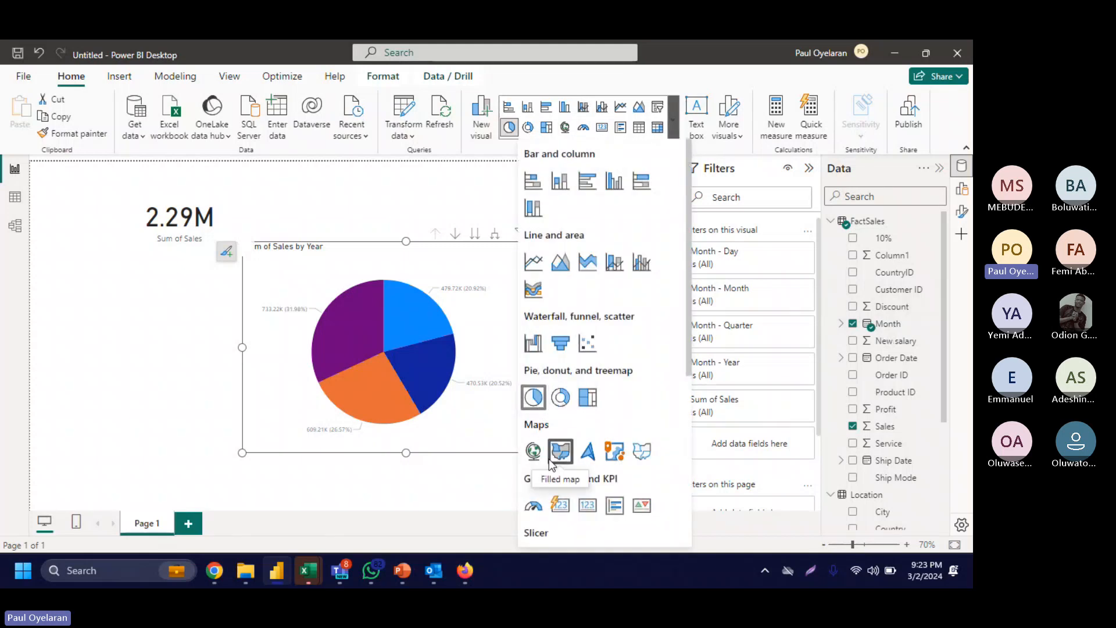
{"action": "scroll", "coordinate": [551, 460], "scroll_direction": "down", "scroll_amount": 3}
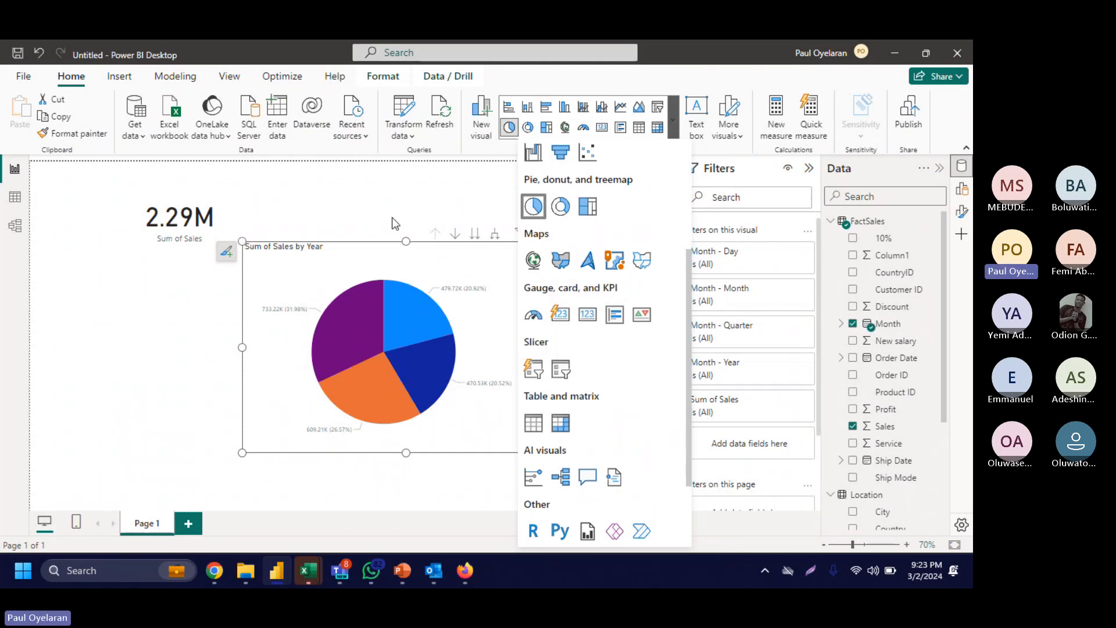
{"action": "left_click", "coordinate": [445, 259]}
{"action": "left_click", "coordinate": [446, 251]}
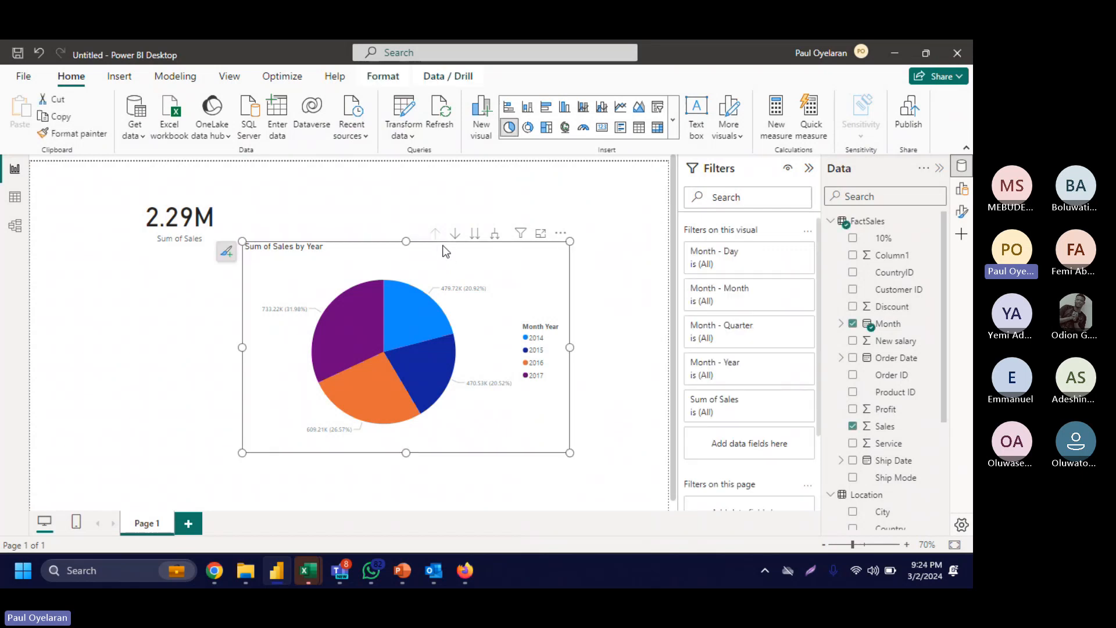
{"action": "key", "text": "Delete"}
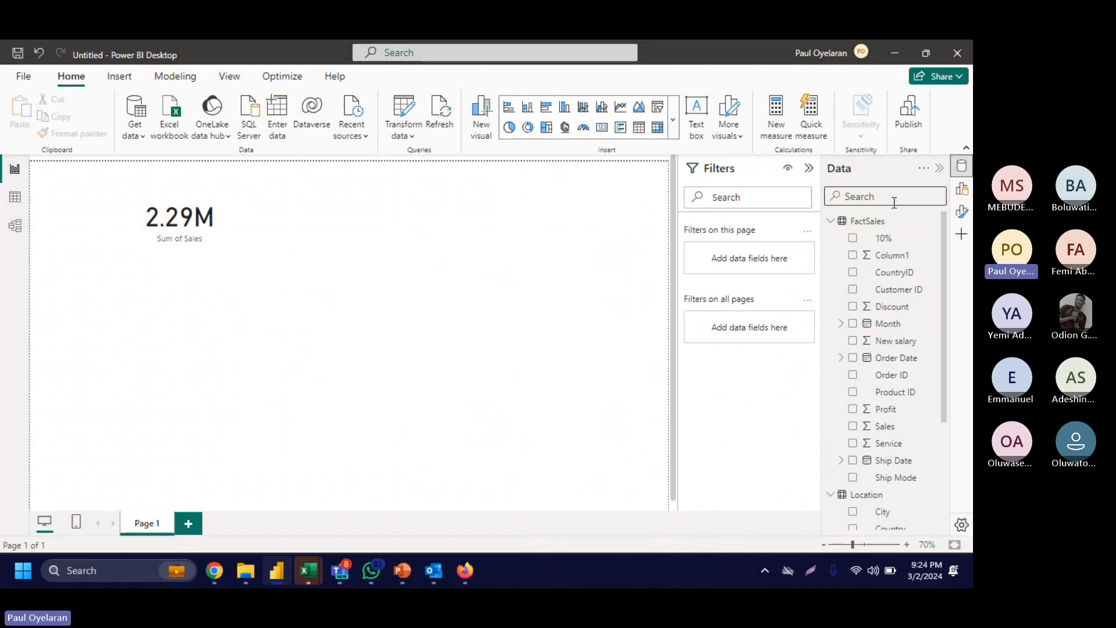
Step: Create a new measure in the FactSales table with the formula guage = 0.6
{"action": "right_click", "coordinate": [859, 217]}
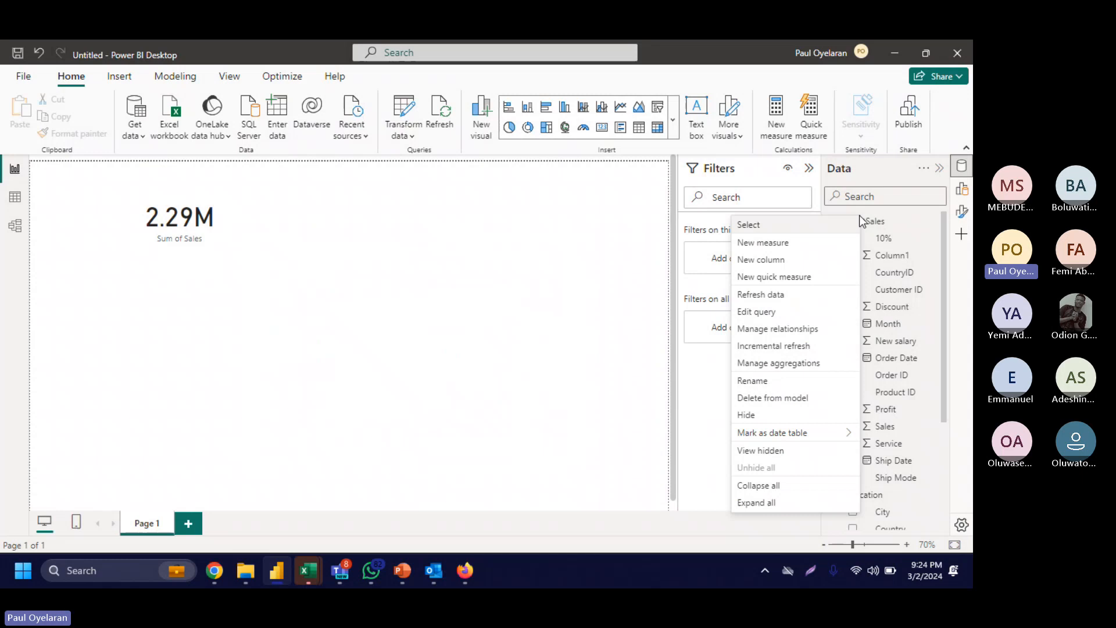
{"action": "left_click", "coordinate": [793, 241]}
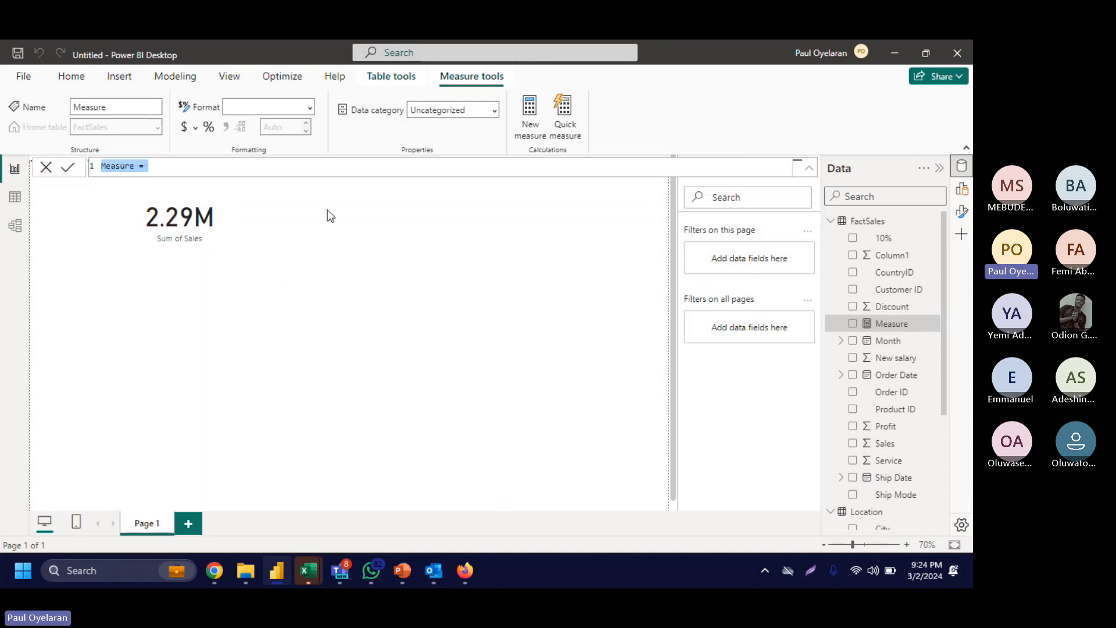
{"action": "type", "text": "guage = 0.6"}
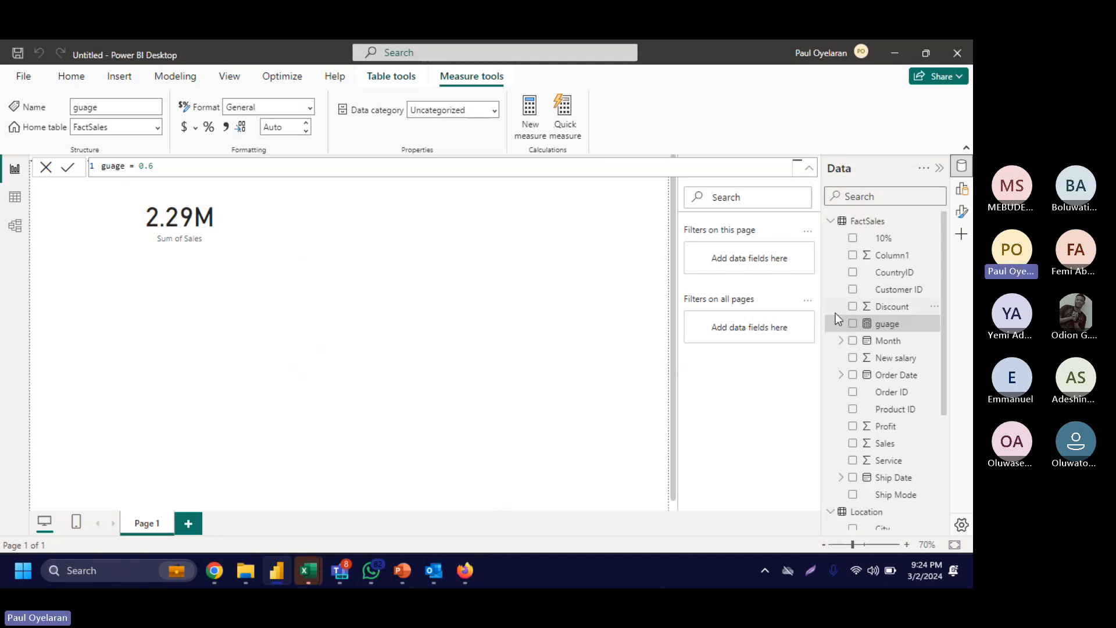
Step: Insert a gauge visual, assign the guage measure as its value, and narrow the visual
{"action": "left_click", "coordinate": [75, 82]}
{"action": "left_click", "coordinate": [672, 123]}
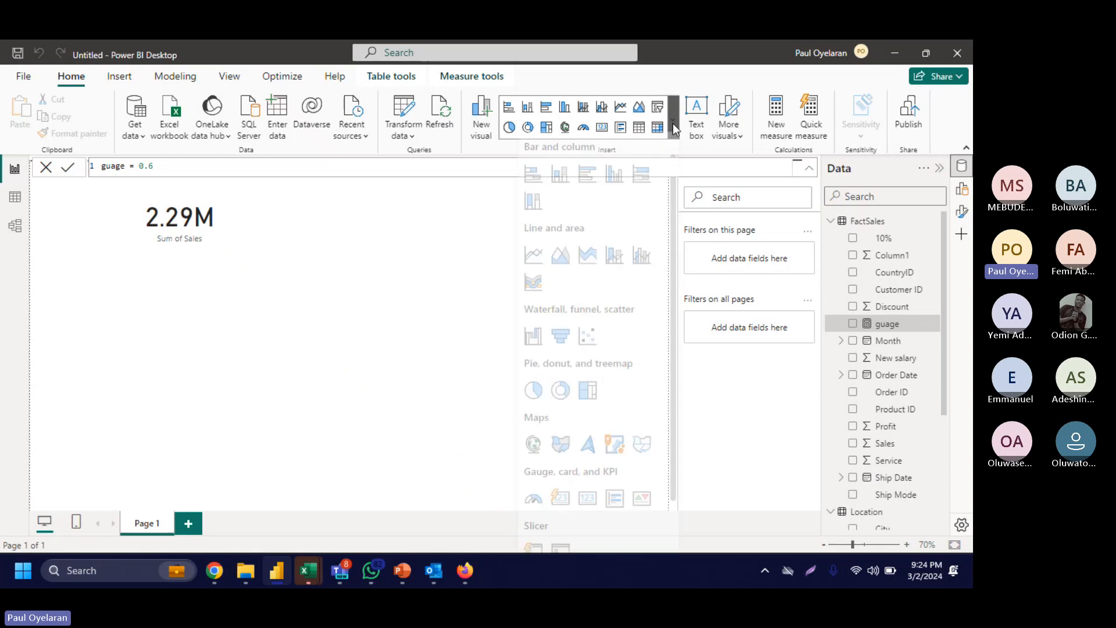
{"action": "scroll", "coordinate": [581, 401], "scroll_direction": "down", "scroll_amount": 3}
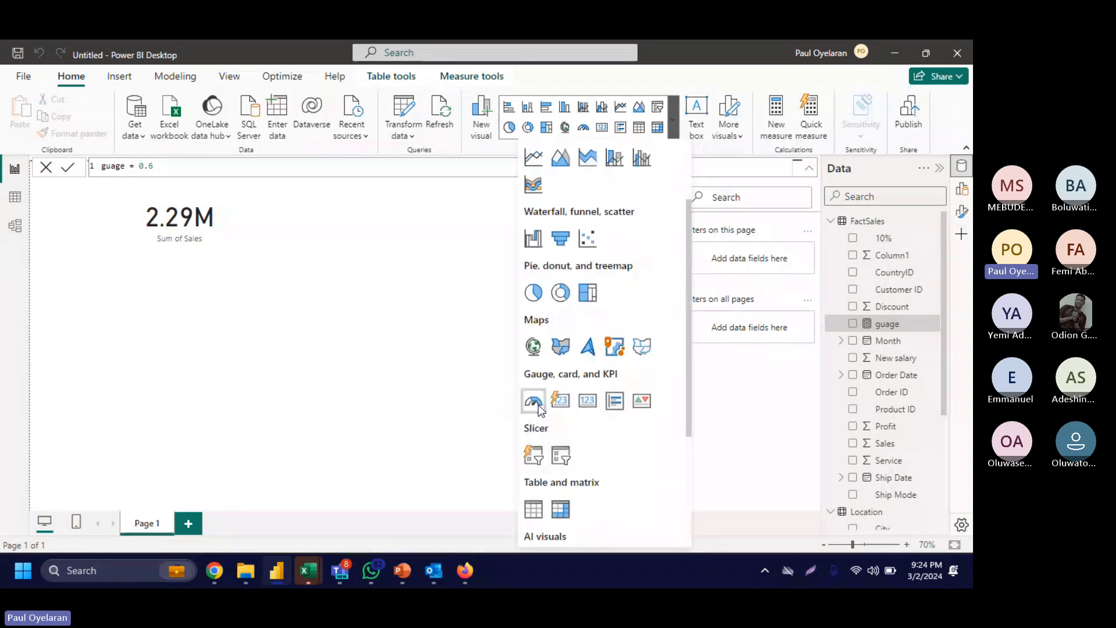
{"action": "left_click", "coordinate": [533, 401]}
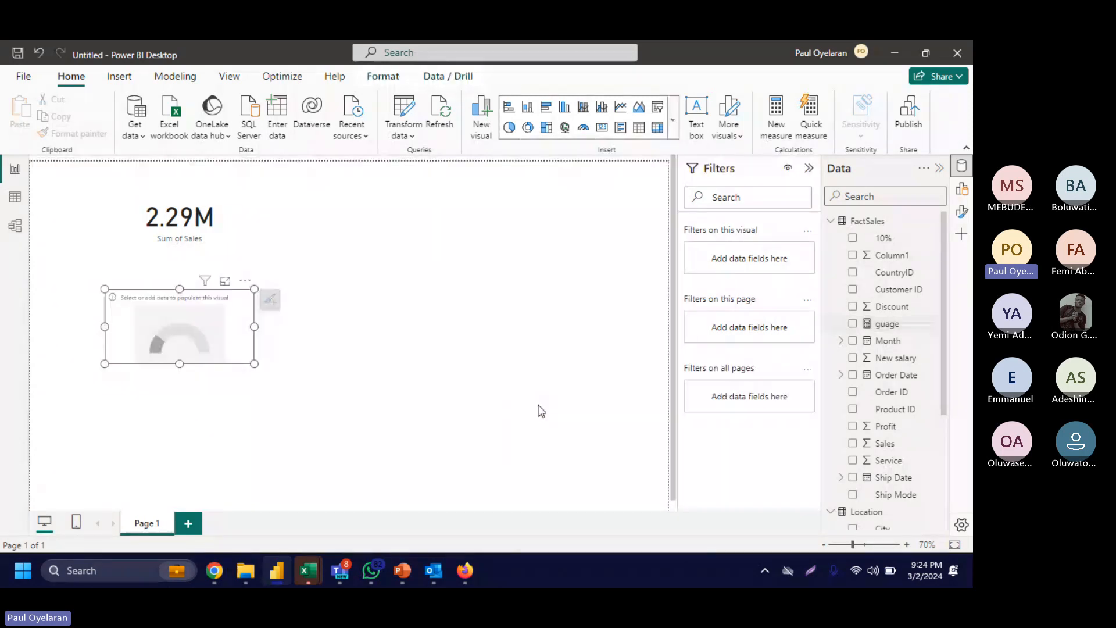
{"action": "left_click", "coordinate": [852, 323]}
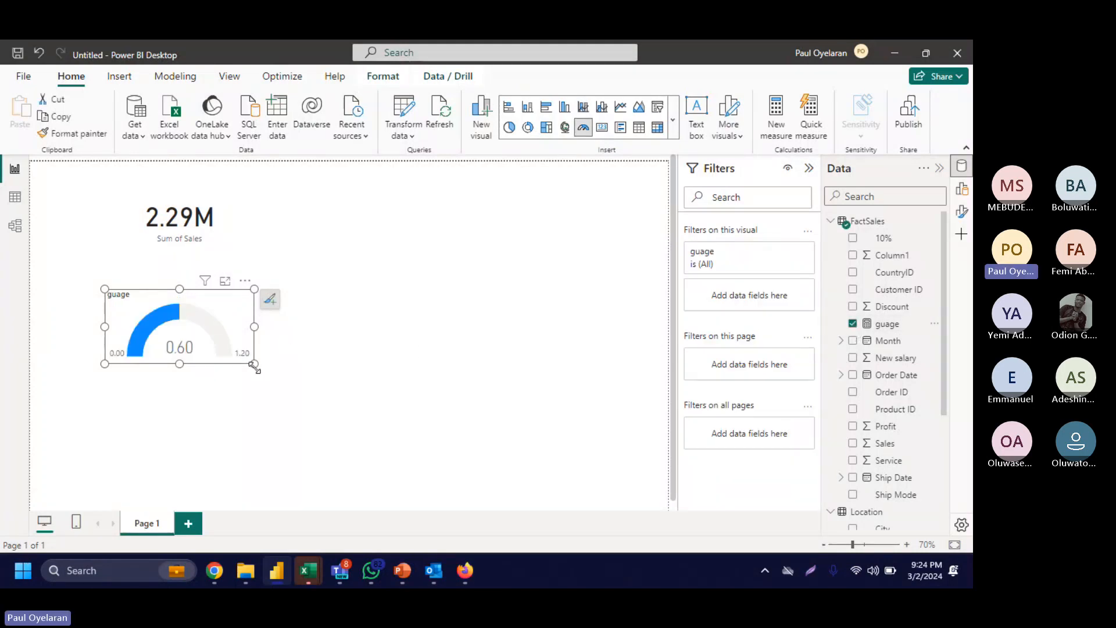
{"action": "left_click_drag", "start_coordinate": [197, 363], "coordinate": [218, 362]}
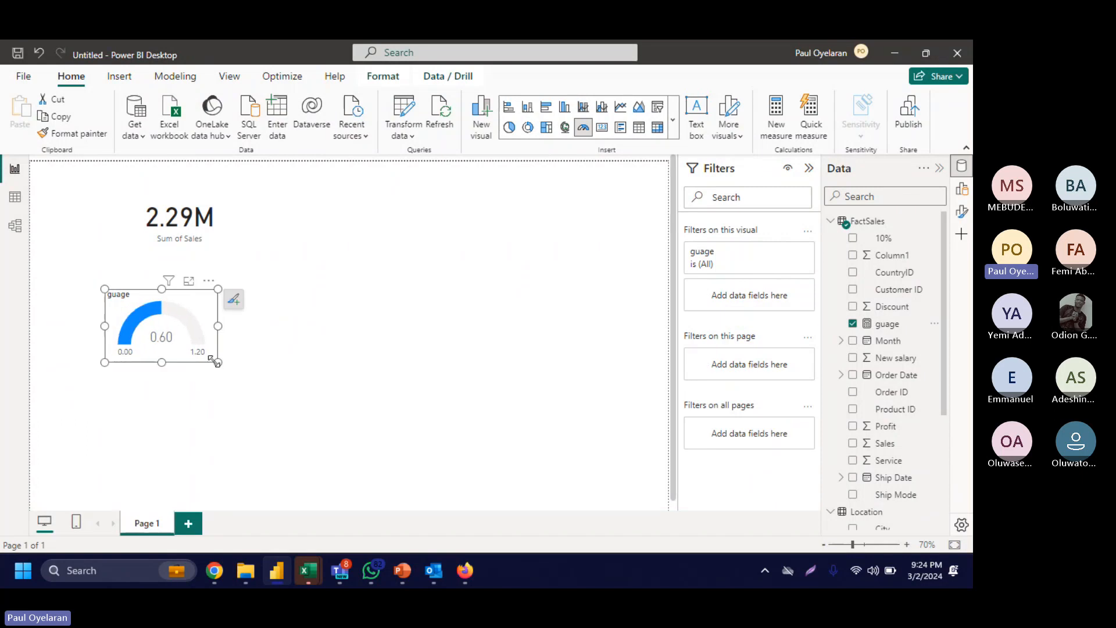
Step: Rearrange the page with the Sum of Sales card in its upper-left corner and the gauge in its lower-right area
{"action": "left_click_drag", "start_coordinate": [207, 320], "coordinate": [140, 198]}
{"action": "left_click", "coordinate": [194, 230]}
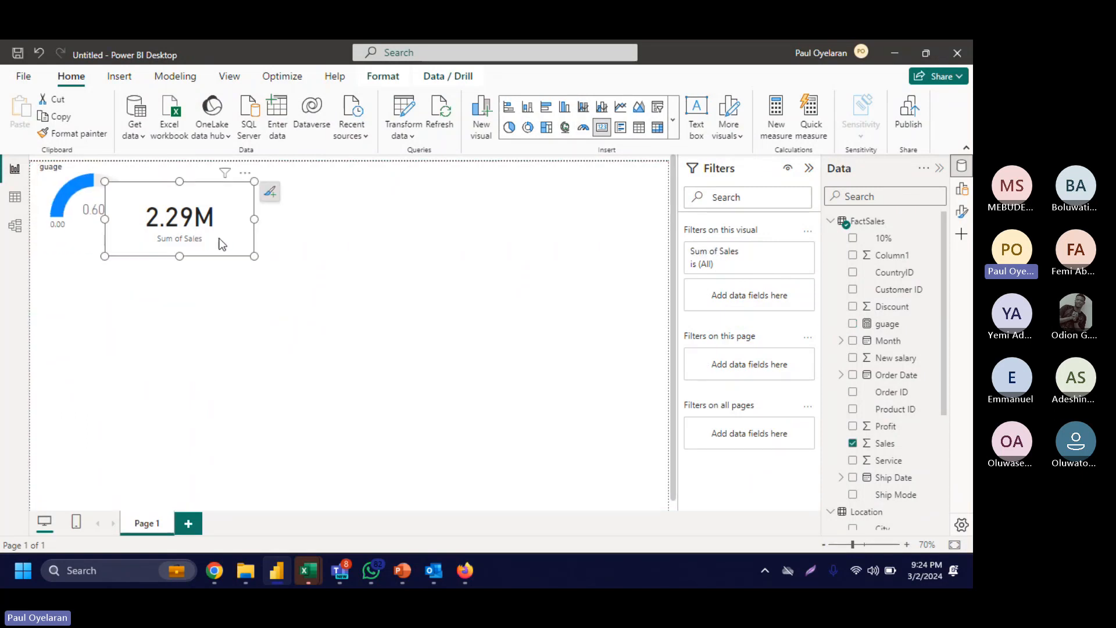
{"action": "left_click_drag", "start_coordinate": [219, 240], "coordinate": [475, 388]}
{"action": "left_click_drag", "start_coordinate": [117, 231], "coordinate": [156, 278]}
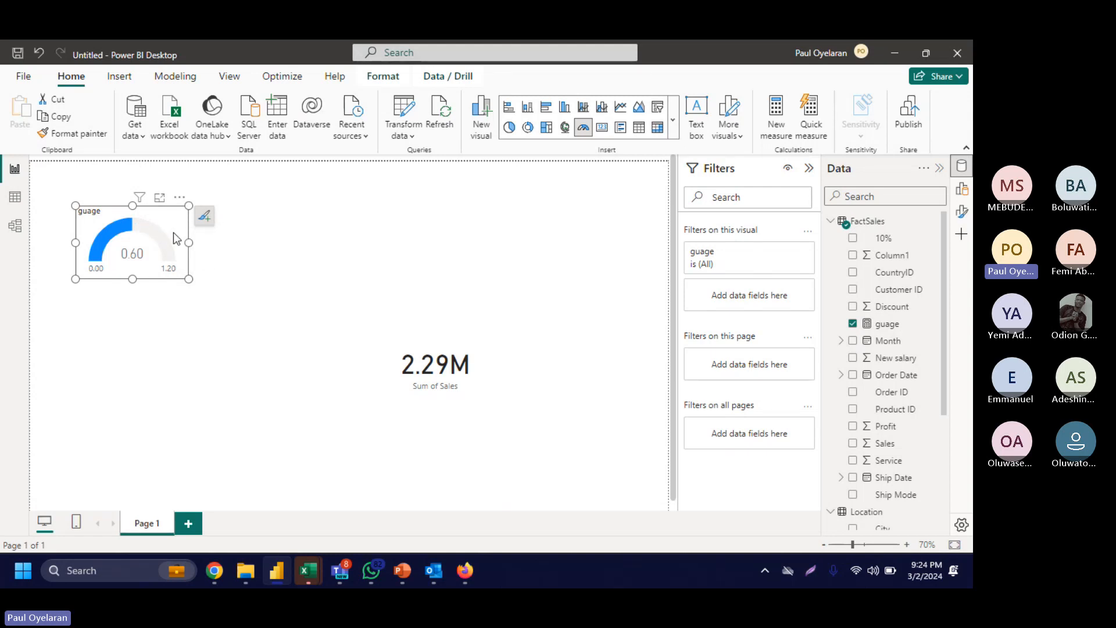
{"action": "left_click", "coordinate": [674, 113]}
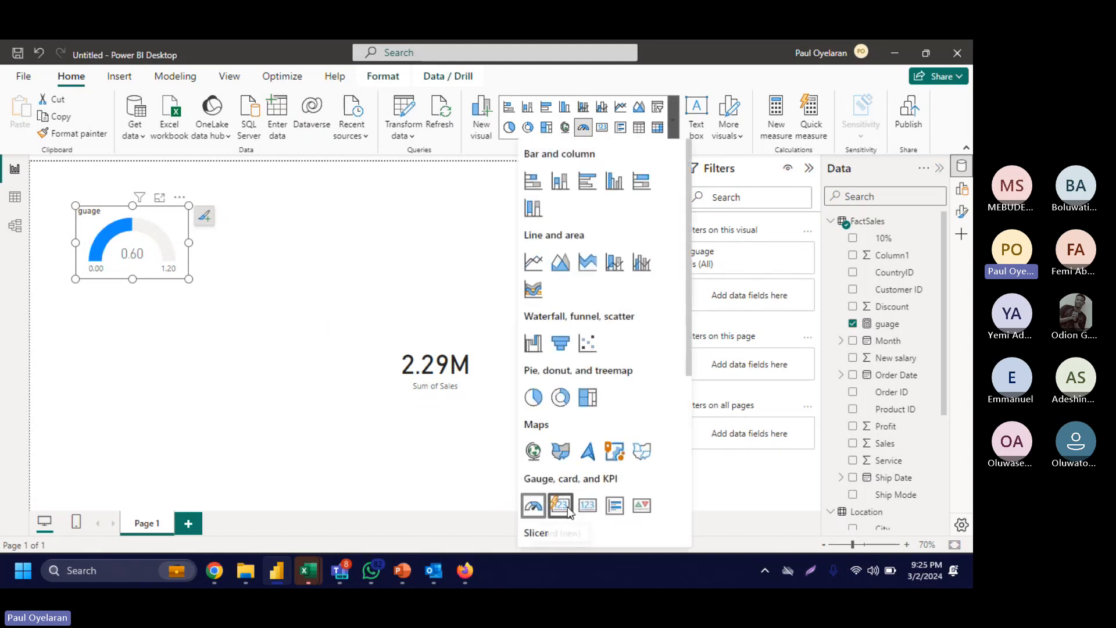
{"action": "left_click", "coordinate": [448, 393]}
{"action": "left_click_drag", "start_coordinate": [448, 394], "coordinate": [234, 228]}
{"action": "left_click_drag", "start_coordinate": [114, 270], "coordinate": [498, 486]}
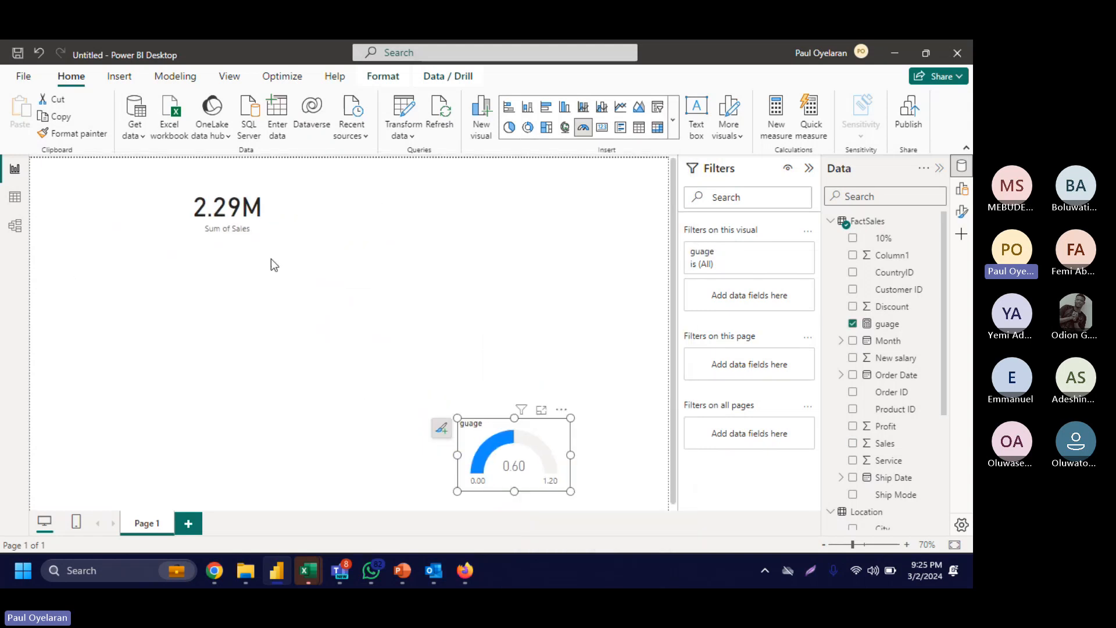
{"action": "left_click_drag", "start_coordinate": [235, 222], "coordinate": [126, 218]}
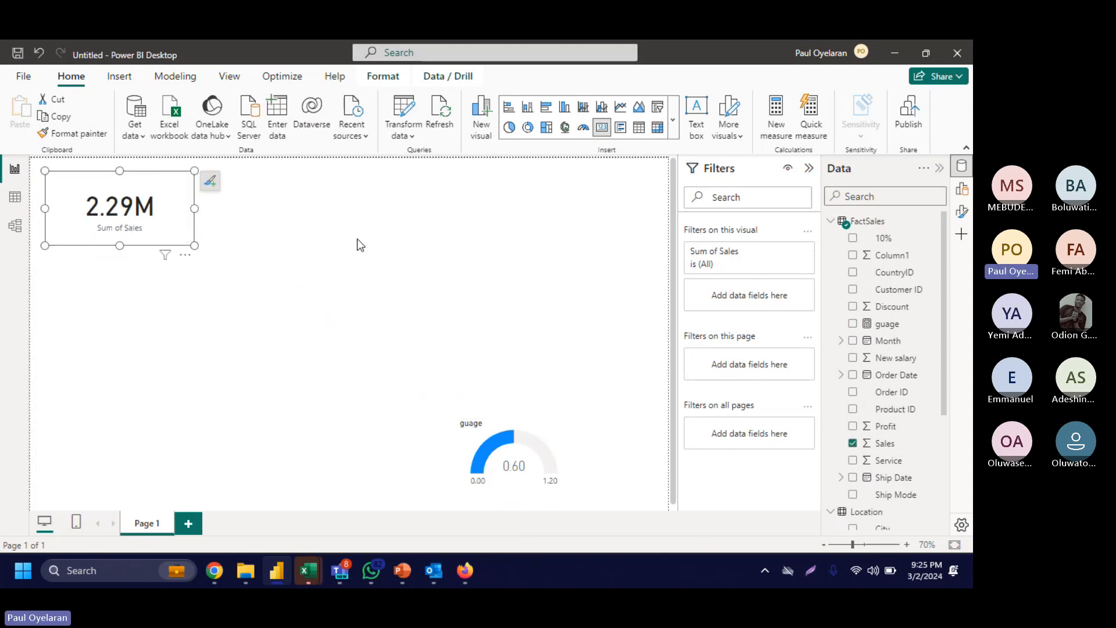
Step: Add a card for the Profit field and place it directly beside the Sum of Sales card
{"action": "left_click", "coordinate": [299, 246]}
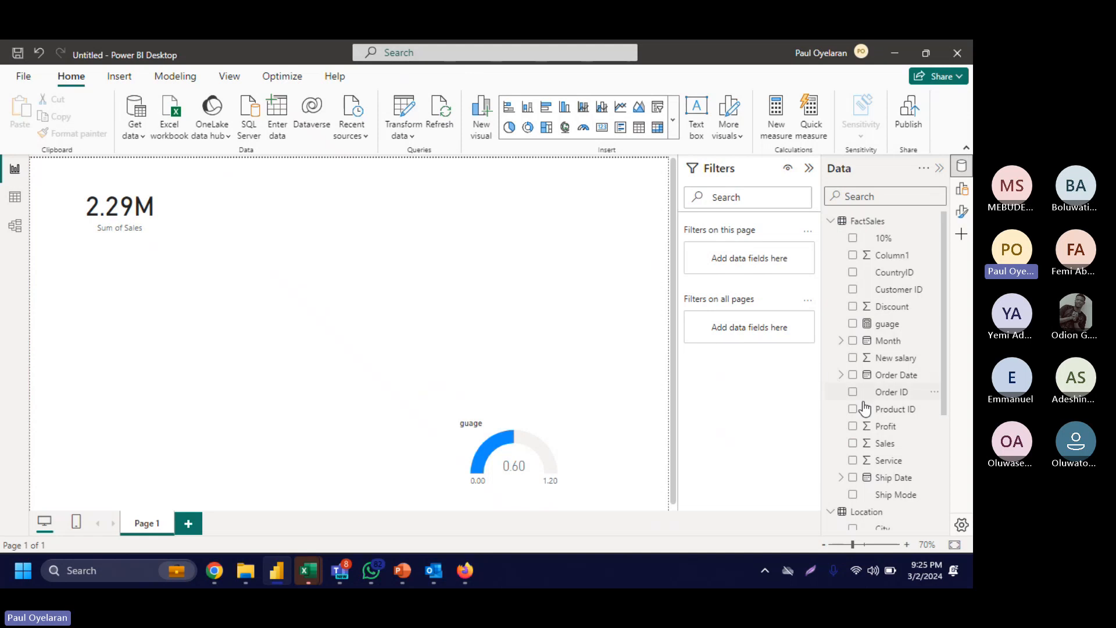
{"action": "scroll", "coordinate": [860, 363], "scroll_direction": "down", "scroll_amount": 2}
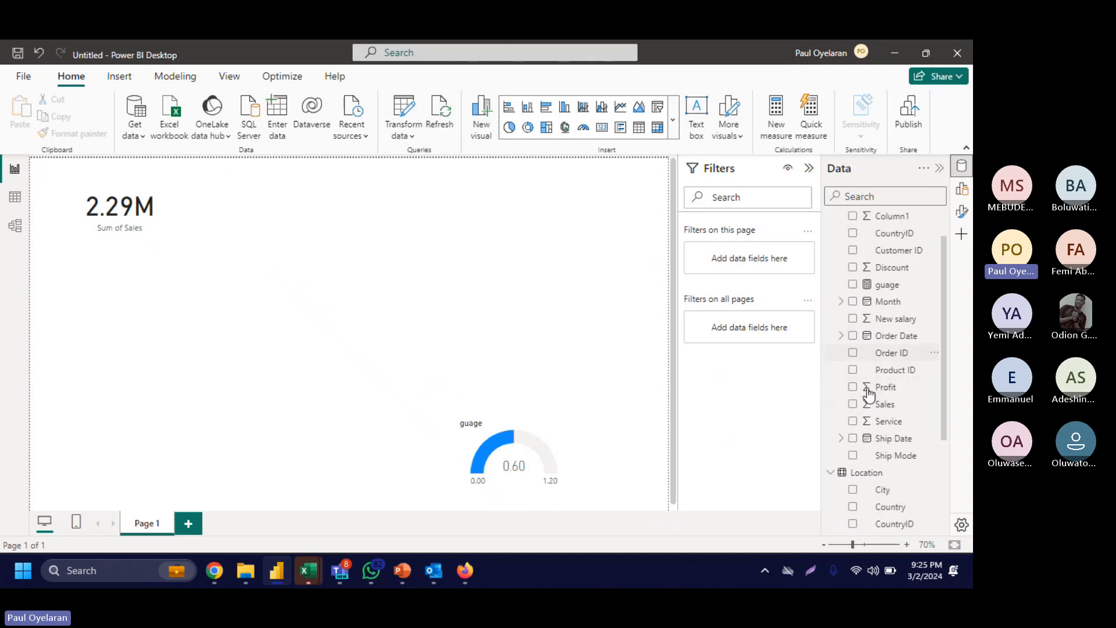
{"action": "left_click", "coordinate": [853, 362]}
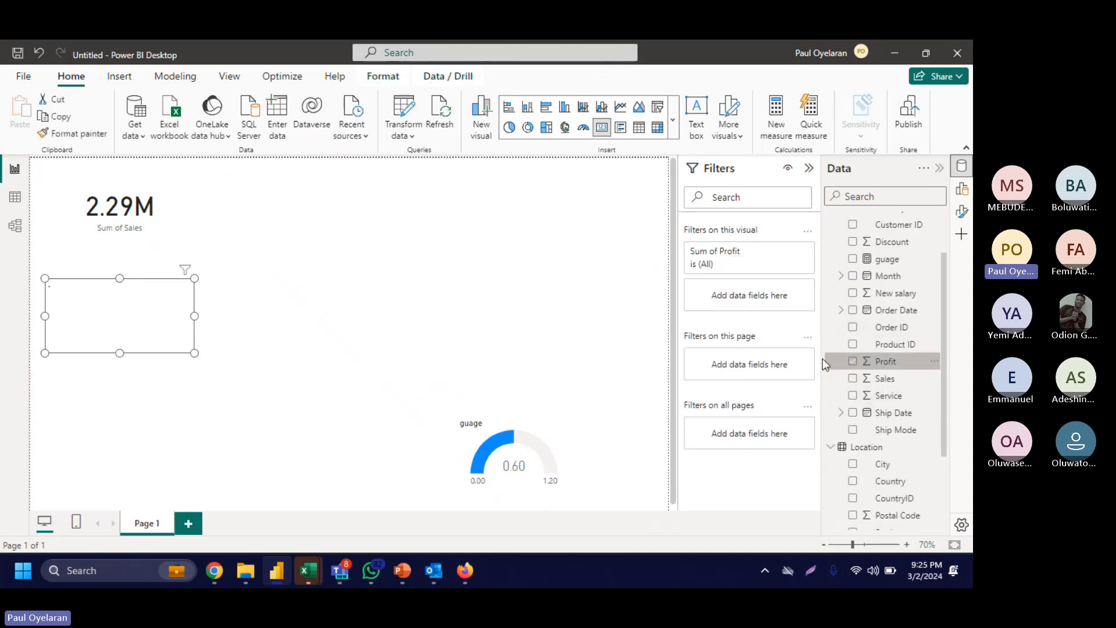
{"action": "left_click_drag", "start_coordinate": [112, 330], "coordinate": [238, 225]}
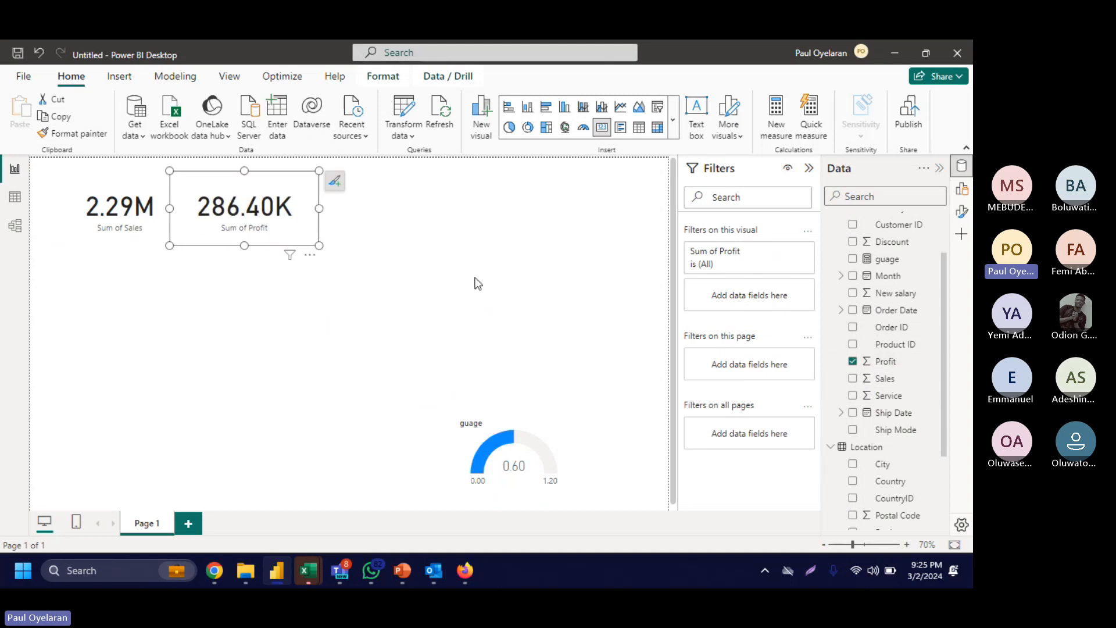
Step: Add a card for the Discount field and place it in the same row, right of the Sum of Profit card
{"action": "left_click", "coordinate": [515, 281]}
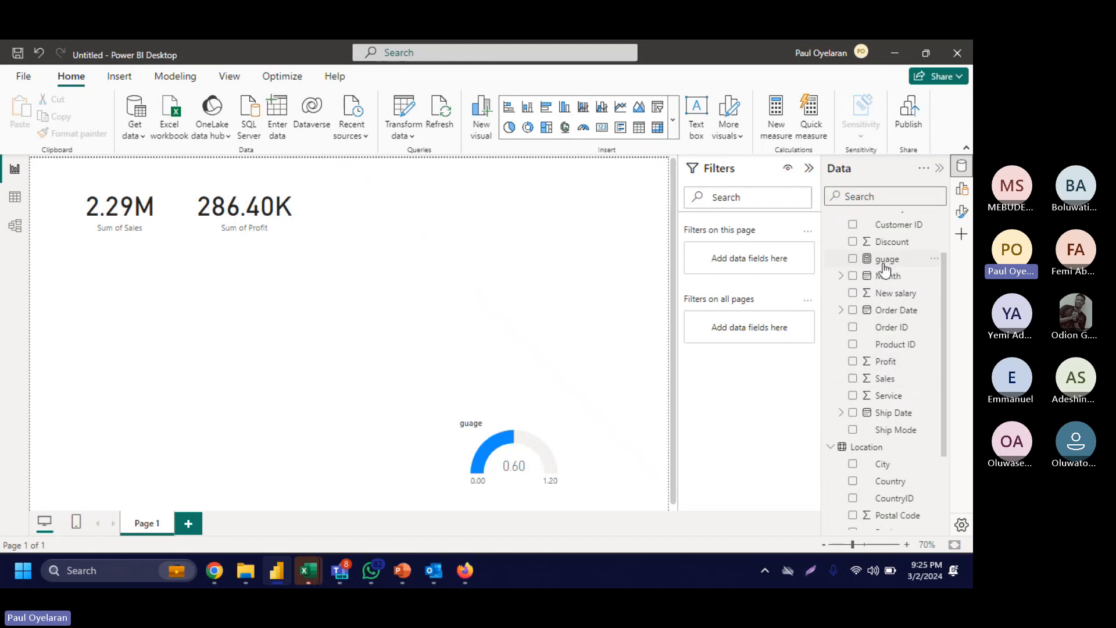
{"action": "left_click", "coordinate": [858, 247]}
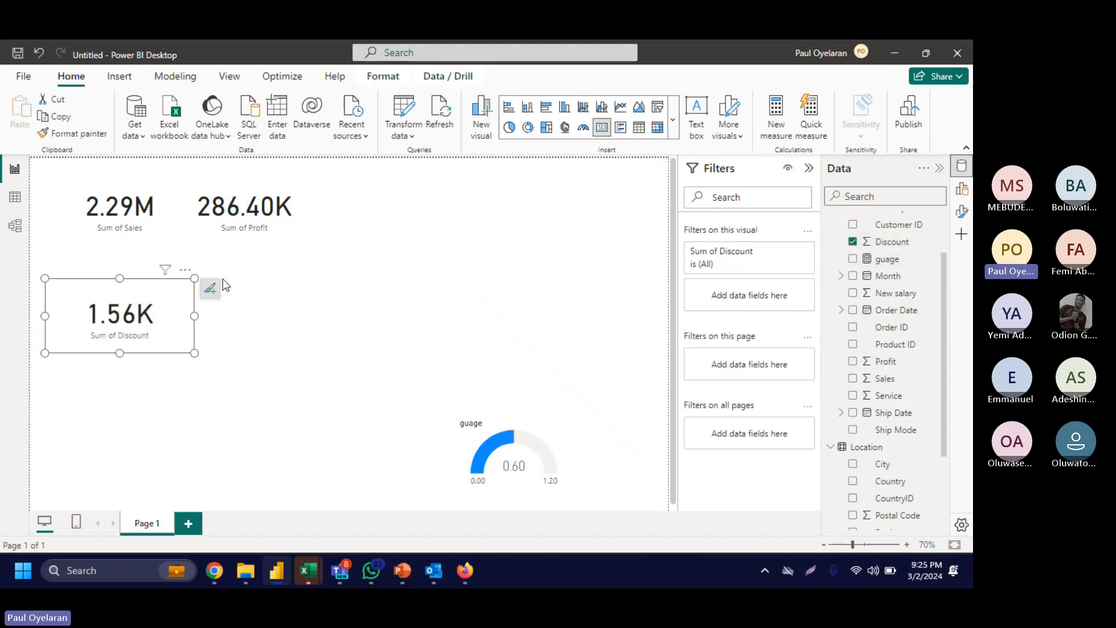
{"action": "left_click_drag", "start_coordinate": [166, 302], "coordinate": [445, 194]}
Step: Add Order ID as a new visual, summarize it by Count, and place the card at the right end of the row
{"action": "left_click", "coordinate": [491, 181]}
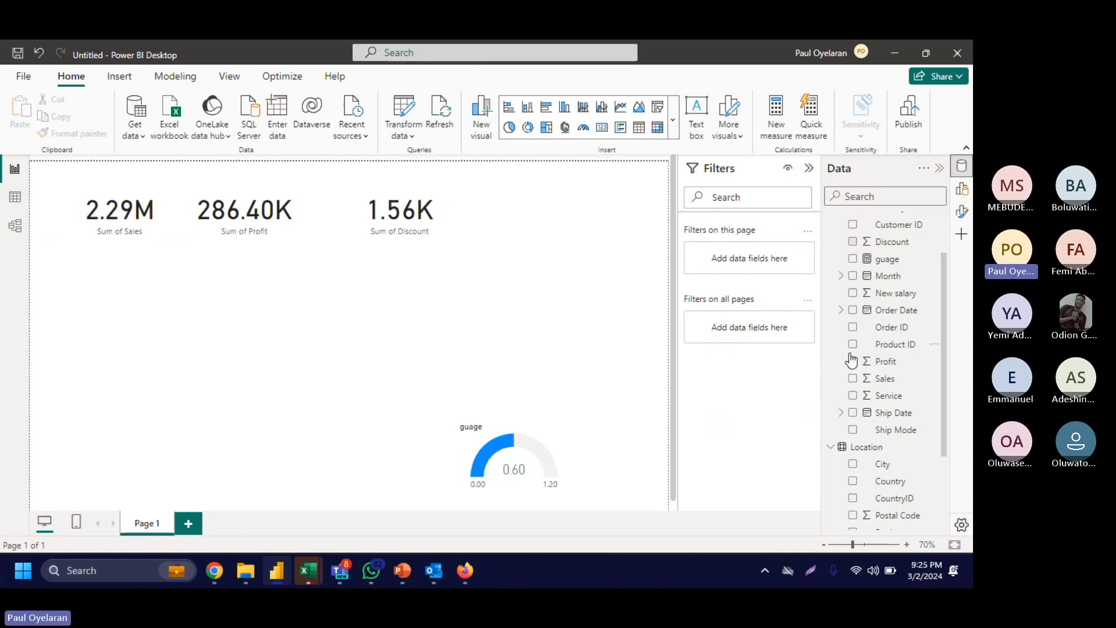
{"action": "left_click", "coordinate": [852, 327]}
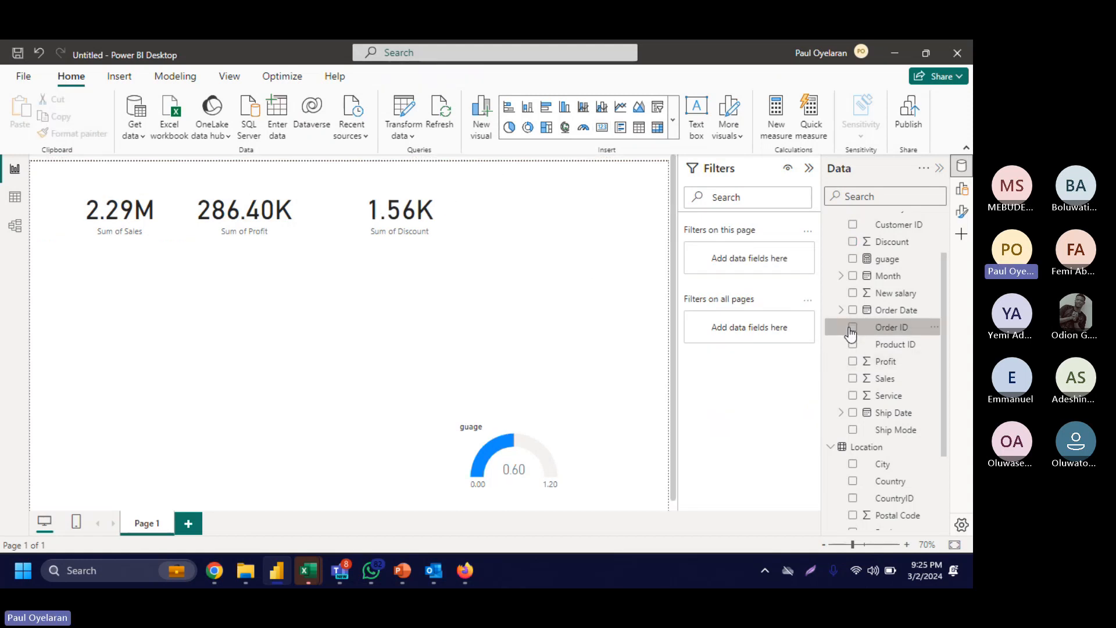
{"action": "left_click", "coordinate": [962, 189]}
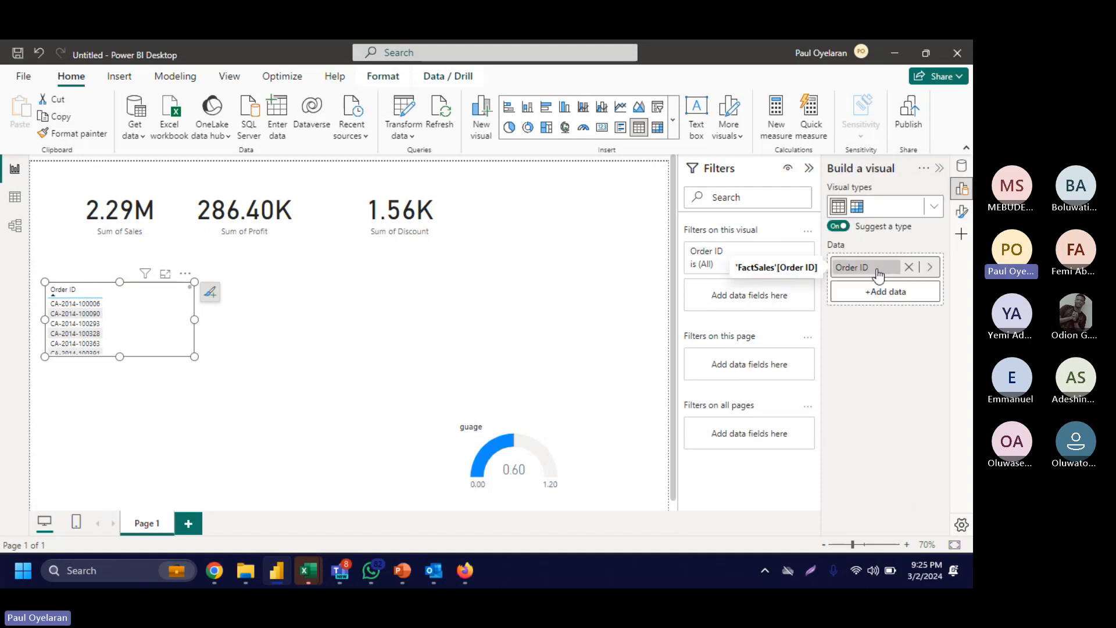
{"action": "right_click", "coordinate": [878, 271]}
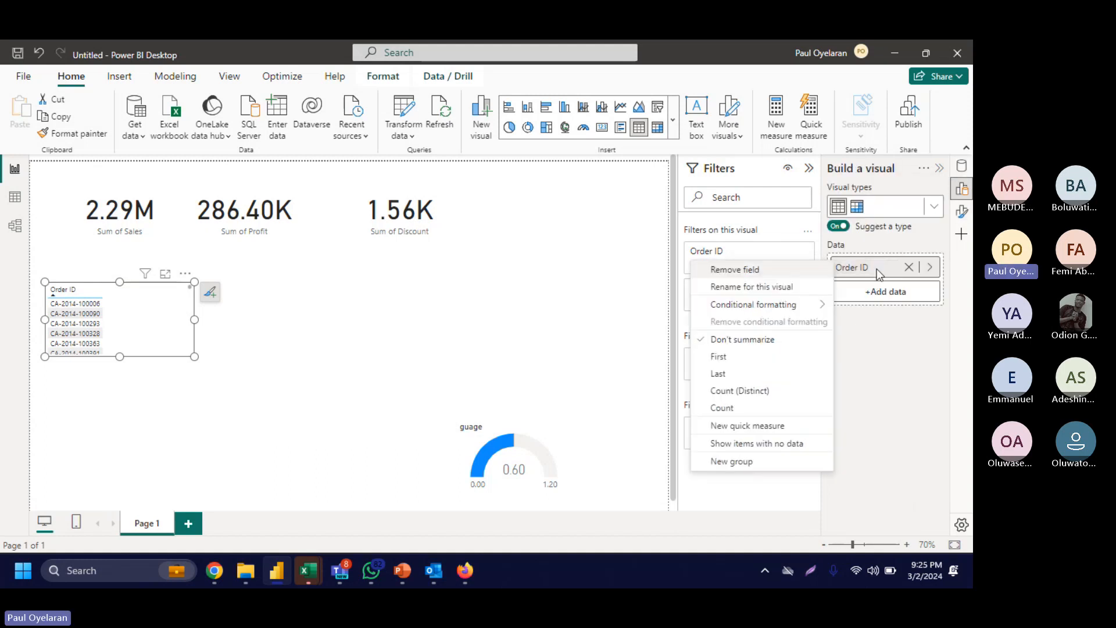
{"action": "left_click", "coordinate": [733, 414]}
{"action": "left_click_drag", "start_coordinate": [139, 353], "coordinate": [557, 246]}
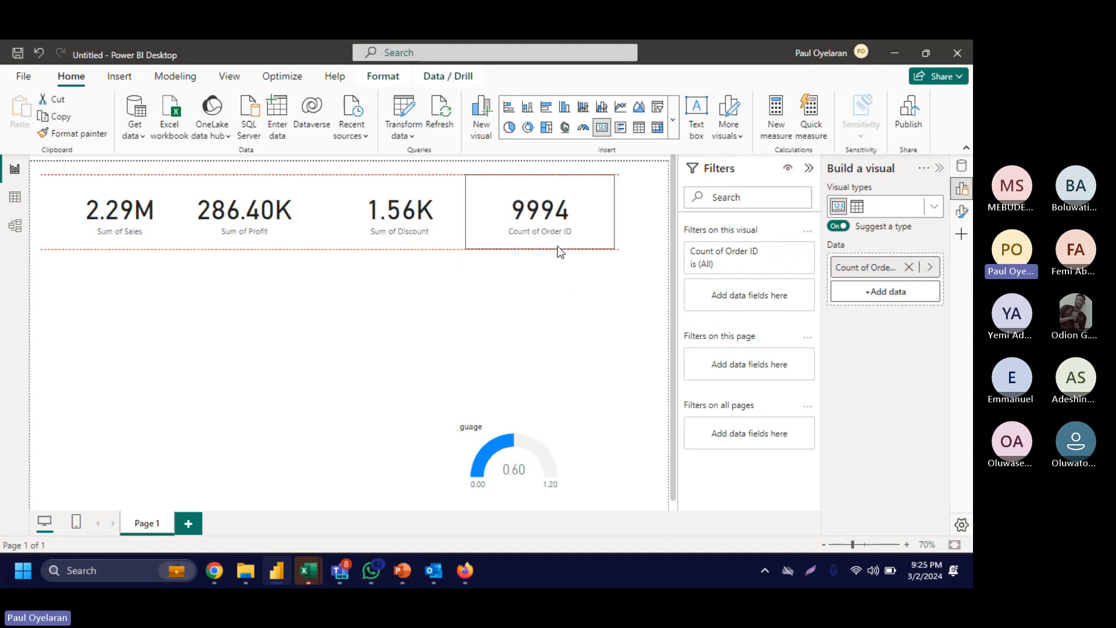
Step: Move the gauge to the page's upper-left corner and the Sum of Sales card below the row of cards
{"action": "left_click_drag", "start_coordinate": [513, 458], "coordinate": [87, 271]}
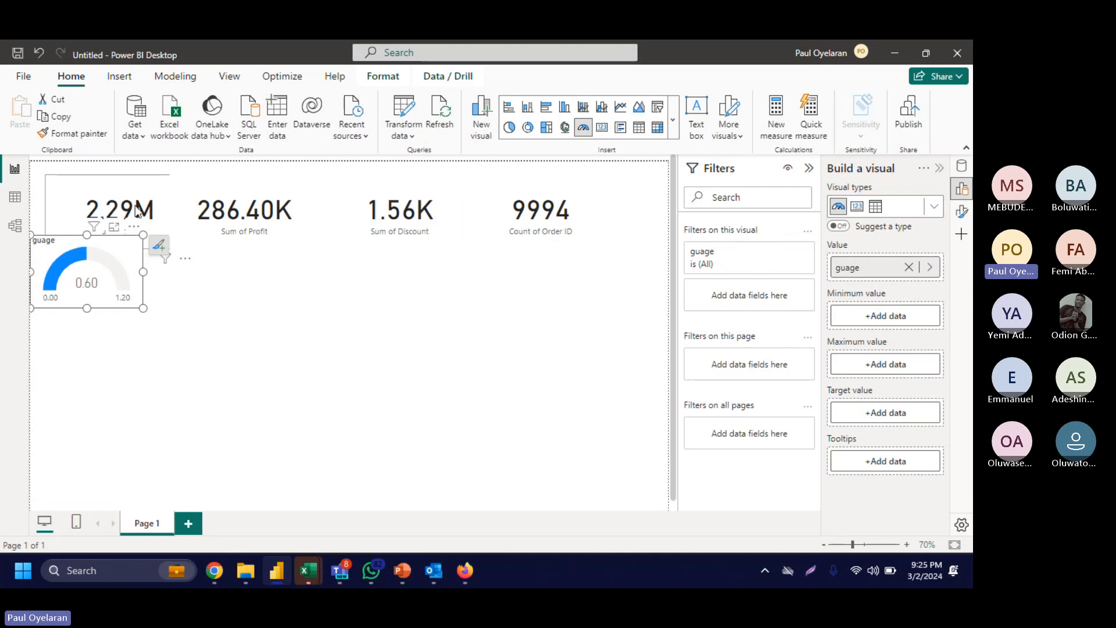
{"action": "left_click_drag", "start_coordinate": [120, 215], "coordinate": [250, 291]}
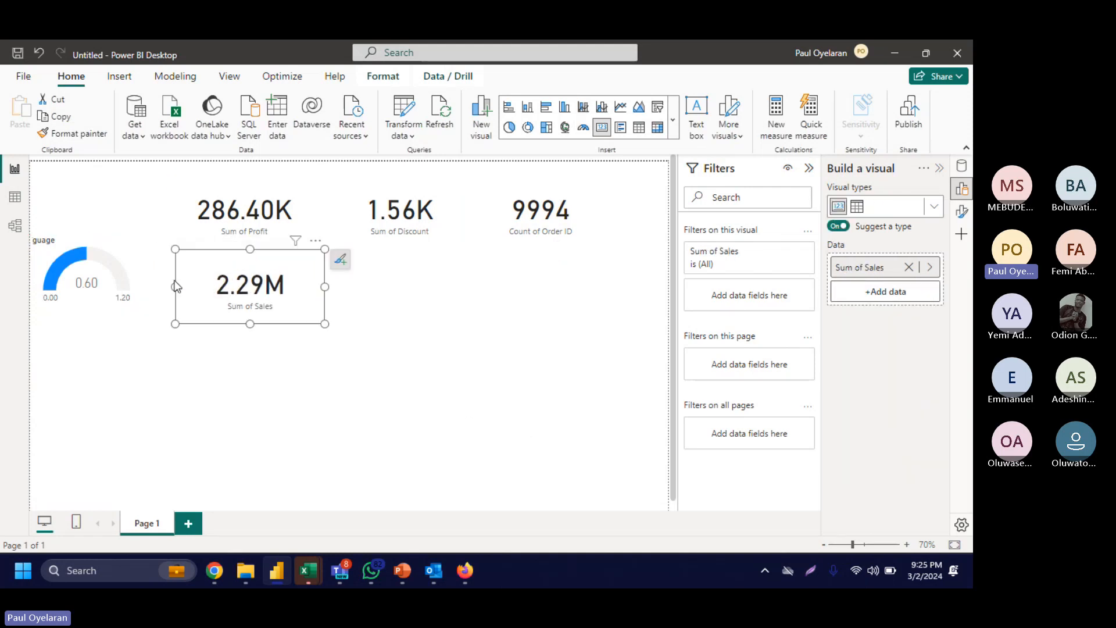
{"action": "left_click_drag", "start_coordinate": [90, 270], "coordinate": [96, 221]}
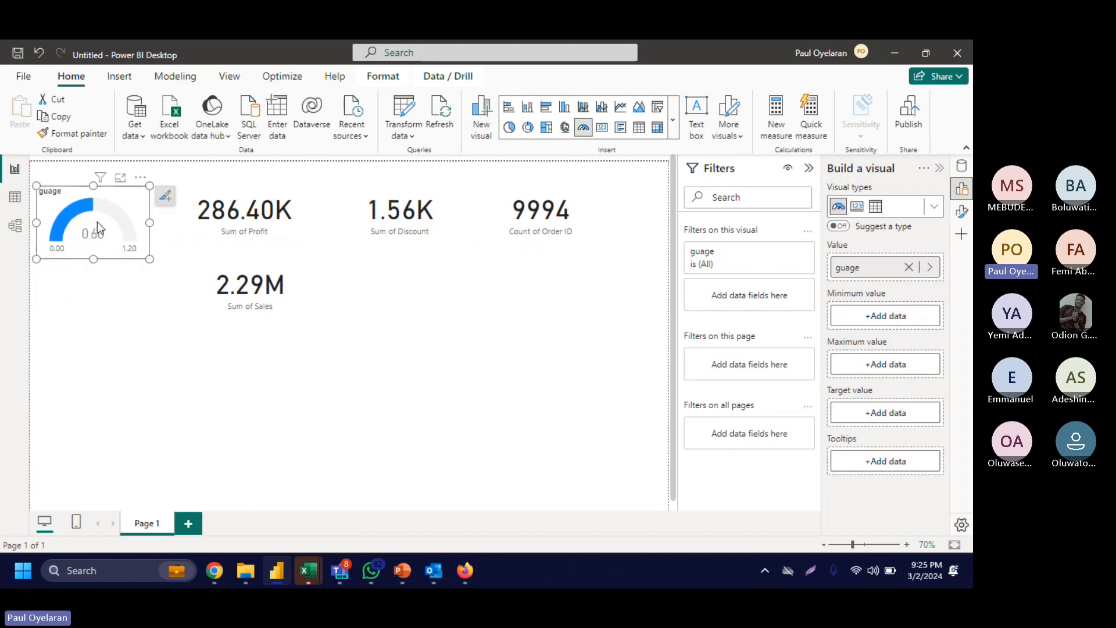
Step: Narrow the Profit, Discount and Order ID count cards and close the gaps between them along the top row
{"action": "left_click", "coordinate": [298, 237]}
{"action": "left_click_drag", "start_coordinate": [319, 212], "coordinate": [282, 211]}
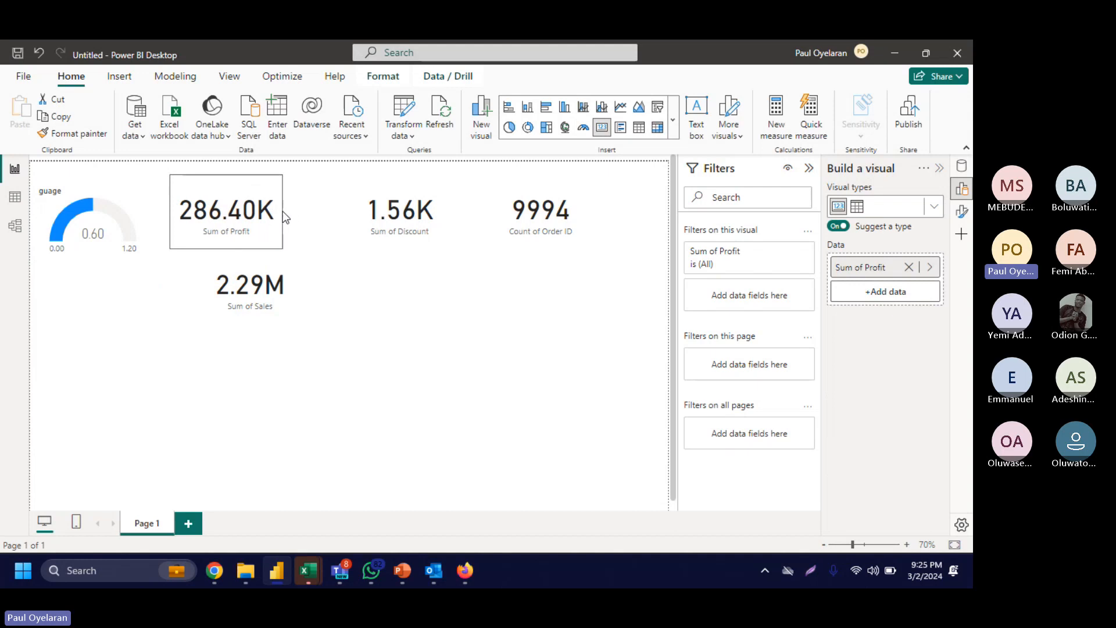
{"action": "left_click_drag", "start_coordinate": [444, 208], "coordinate": [406, 211]}
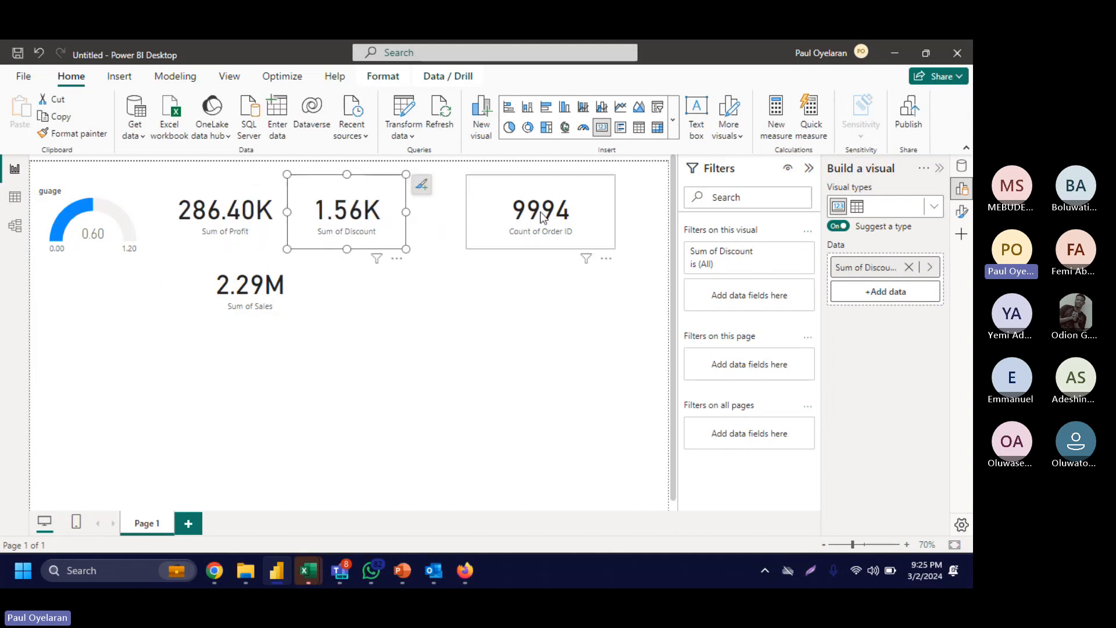
{"action": "left_click_drag", "start_coordinate": [495, 213], "coordinate": [436, 213]}
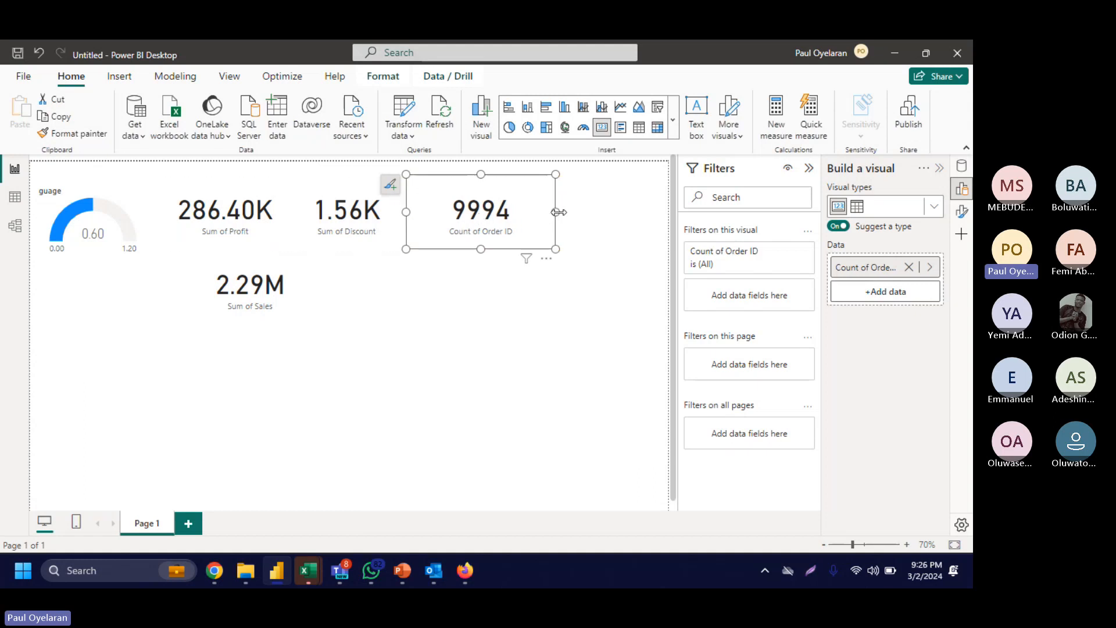
{"action": "left_click_drag", "start_coordinate": [555, 213], "coordinate": [523, 213]}
Step: Add the Month date field as a slicer visual and filter the page to 2014
{"action": "left_click", "coordinate": [578, 225]}
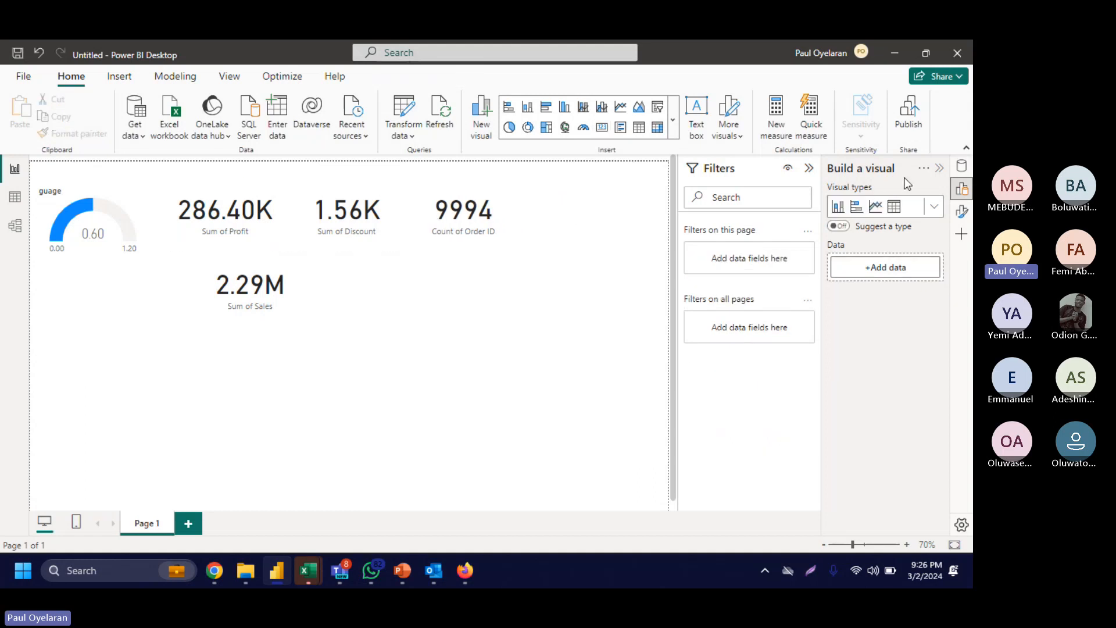
{"action": "left_click", "coordinate": [961, 167]}
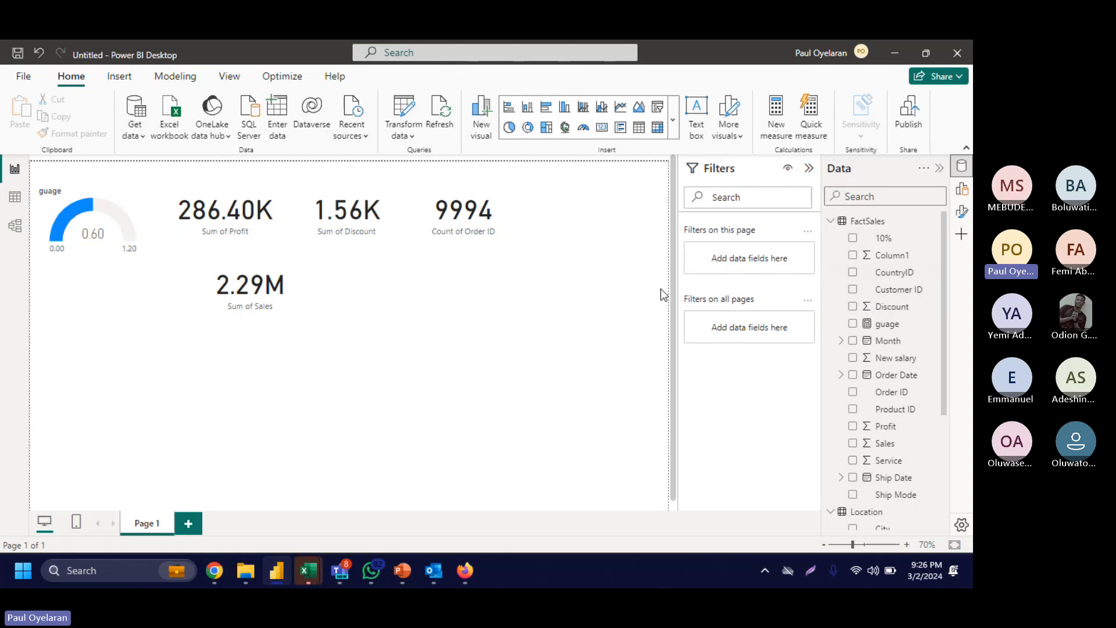
{"action": "left_click", "coordinate": [852, 342]}
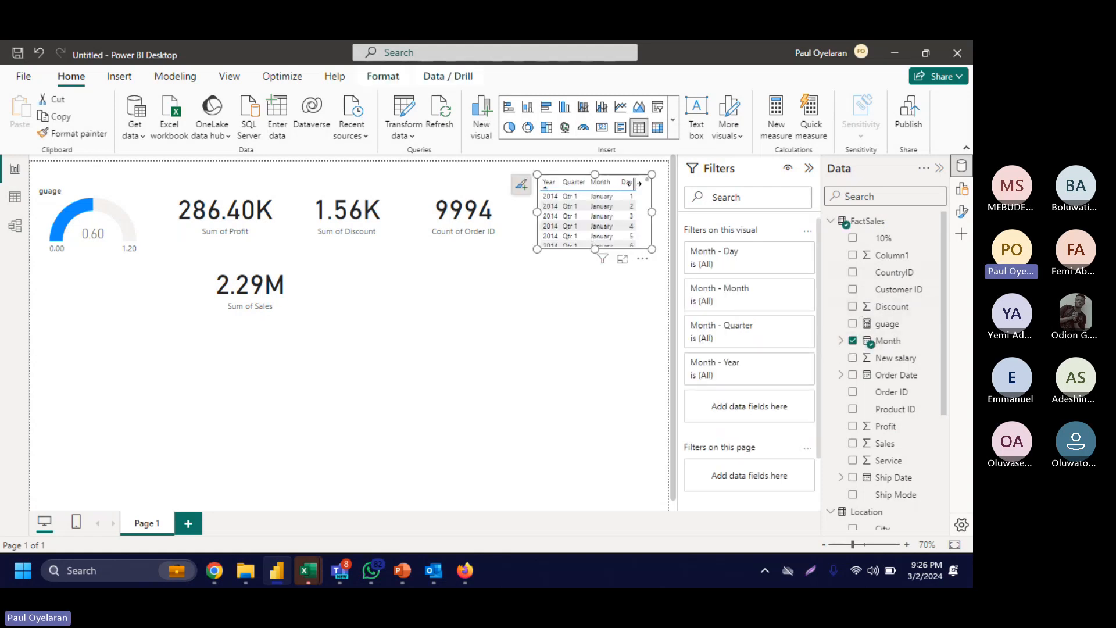
{"action": "left_click", "coordinate": [659, 109]}
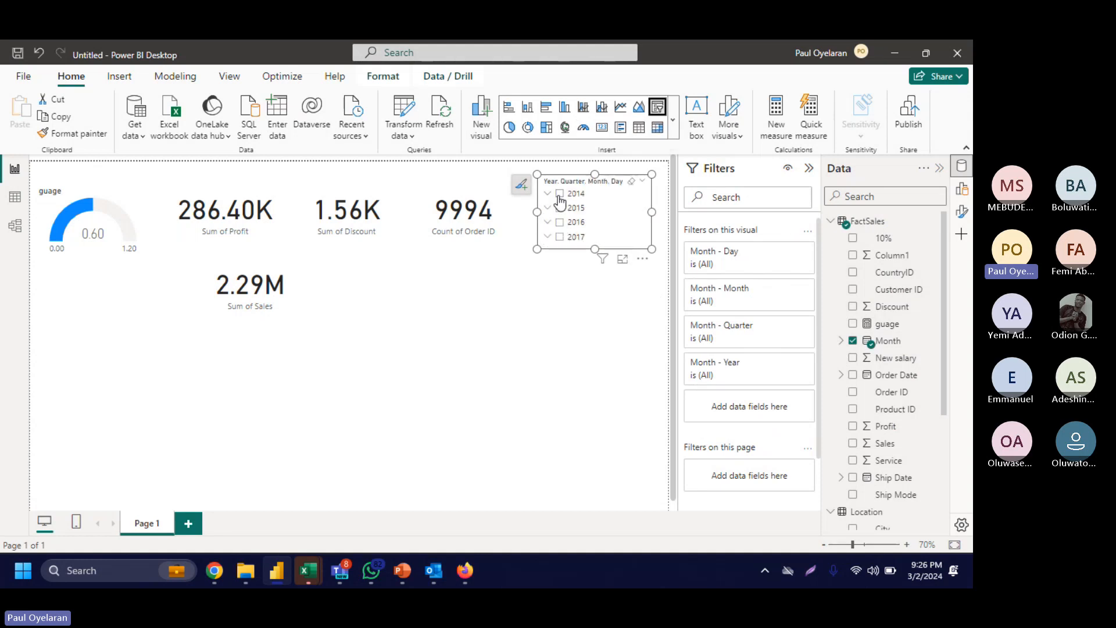
{"action": "left_click", "coordinate": [559, 194]}
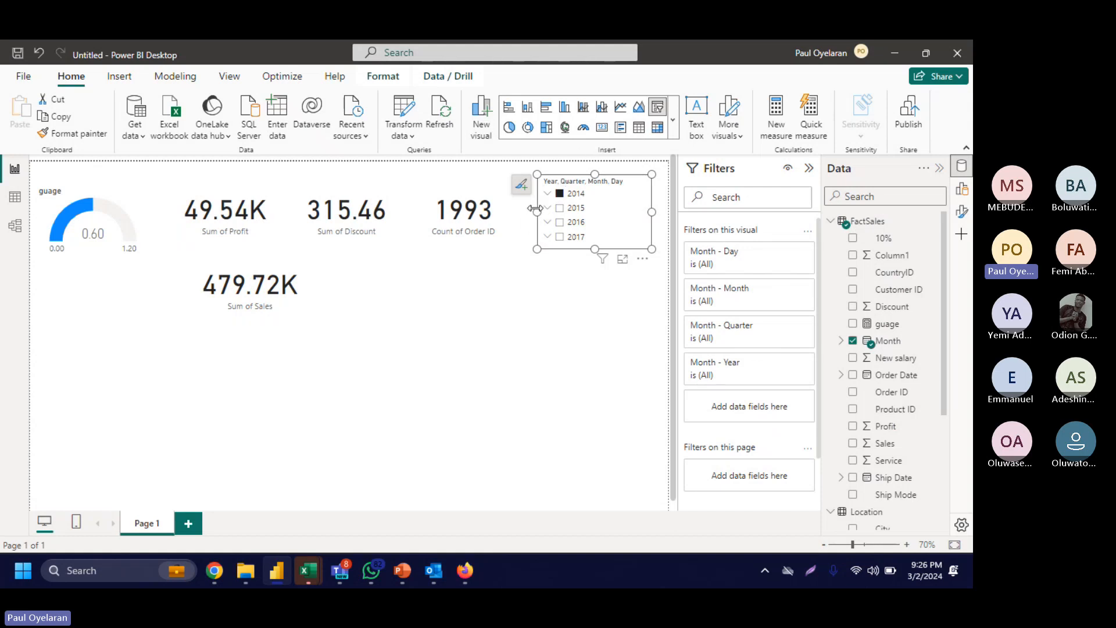
Step: Reduce the date slicer's width and height and move it into the page's upper-right corner
{"action": "left_click_drag", "start_coordinate": [536, 208], "coordinate": [594, 211]}
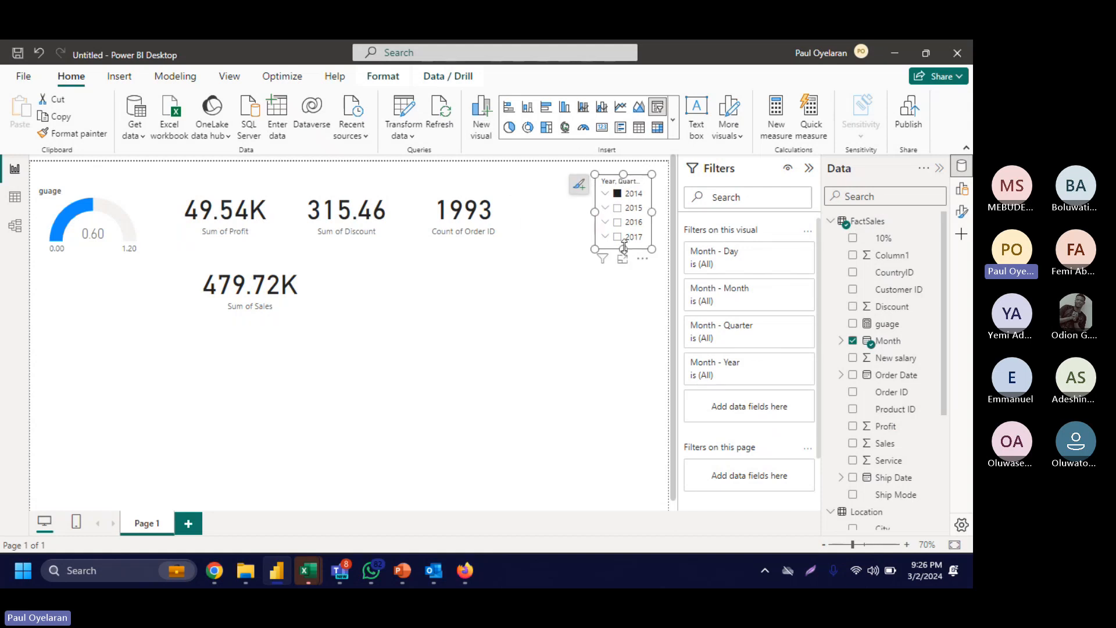
{"action": "left_click_drag", "start_coordinate": [624, 247], "coordinate": [624, 222]}
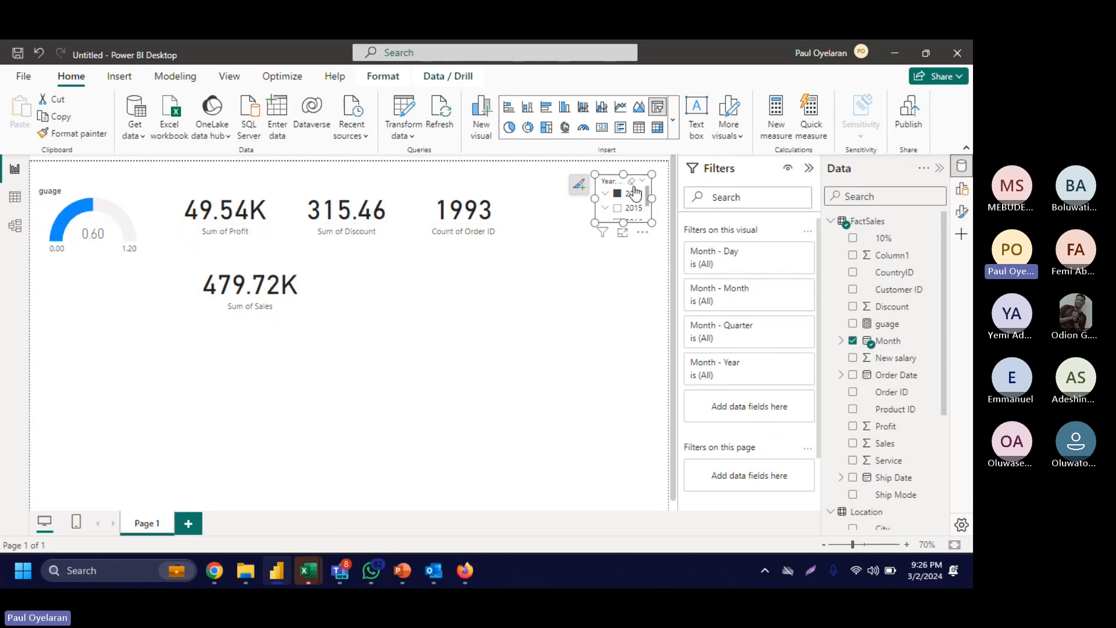
{"action": "left_click_drag", "start_coordinate": [637, 180], "coordinate": [655, 170]}
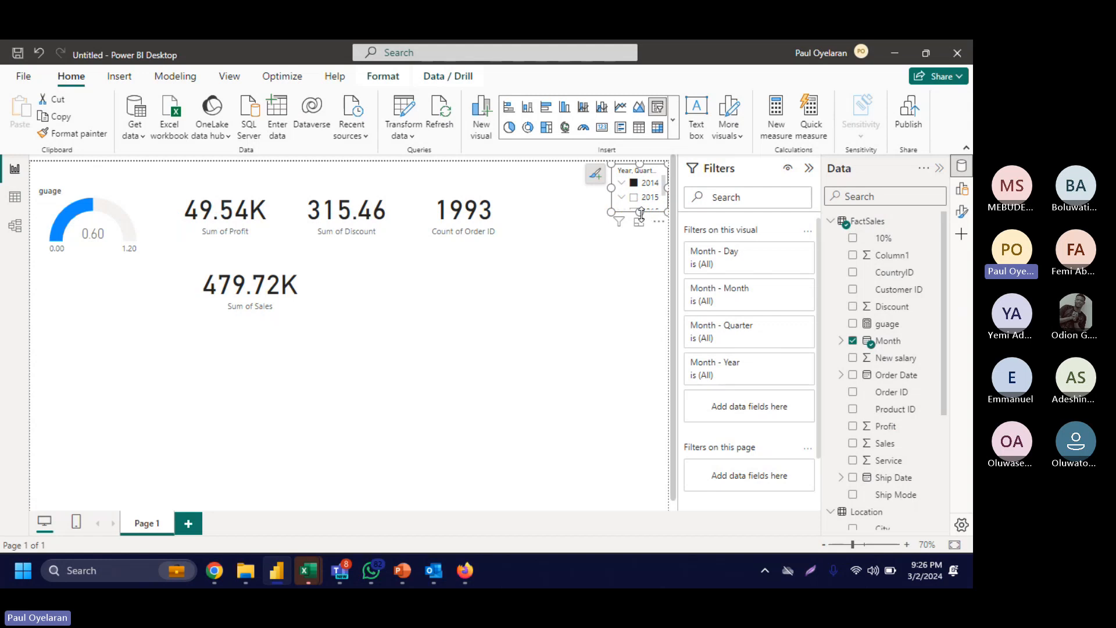
Step: Lengthen the date slicer to fit all four years and filter the page to 2015, 2016 and 2017 together
{"action": "left_click_drag", "start_coordinate": [639, 212], "coordinate": [639, 237]}
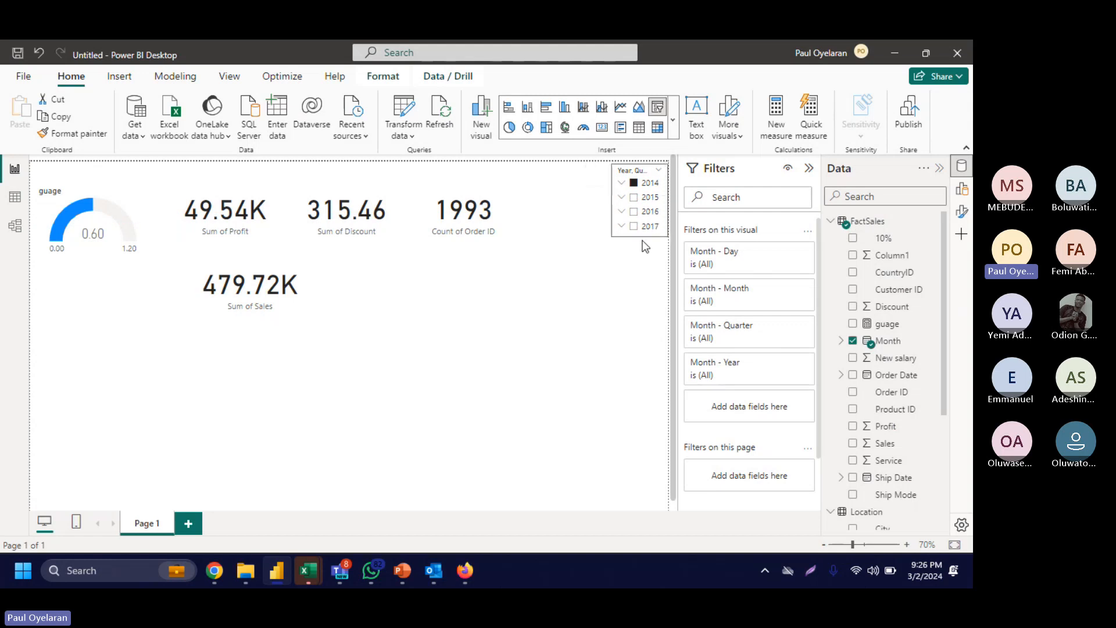
{"action": "left_click", "coordinate": [633, 197]}
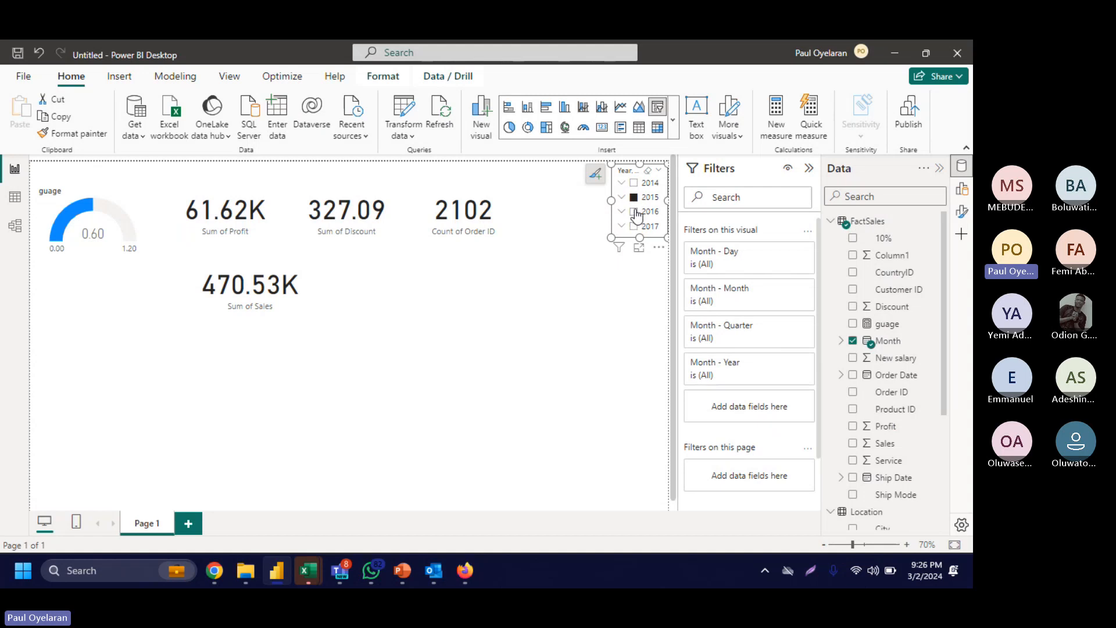
{"action": "left_click", "coordinate": [637, 214], "text": "ctrl"}
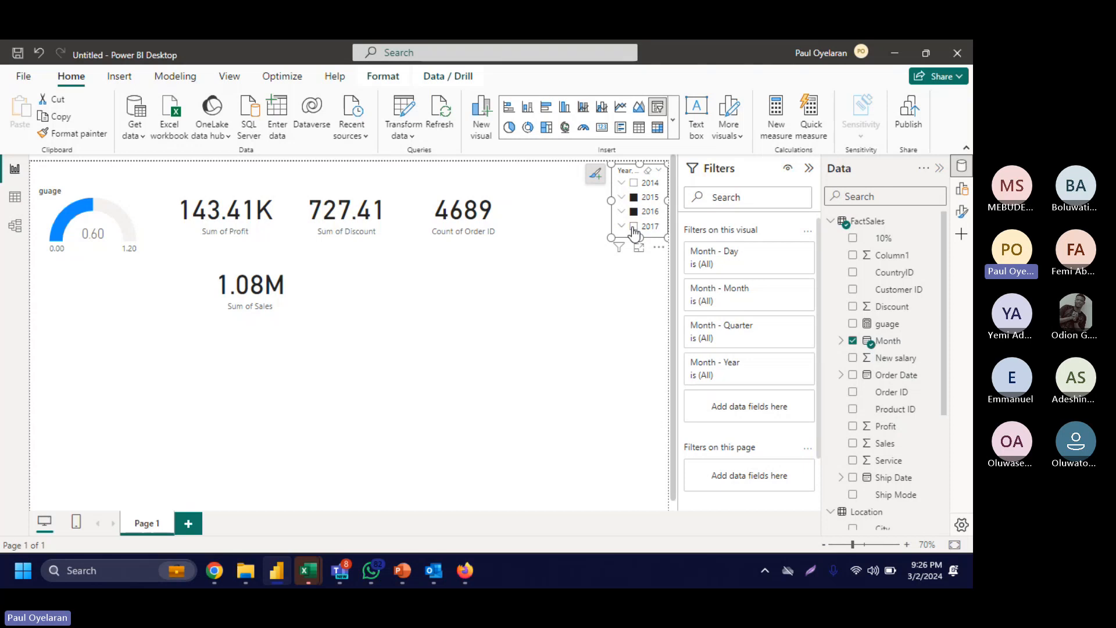
{"action": "left_click", "coordinate": [634, 230], "text": "ctrl"}
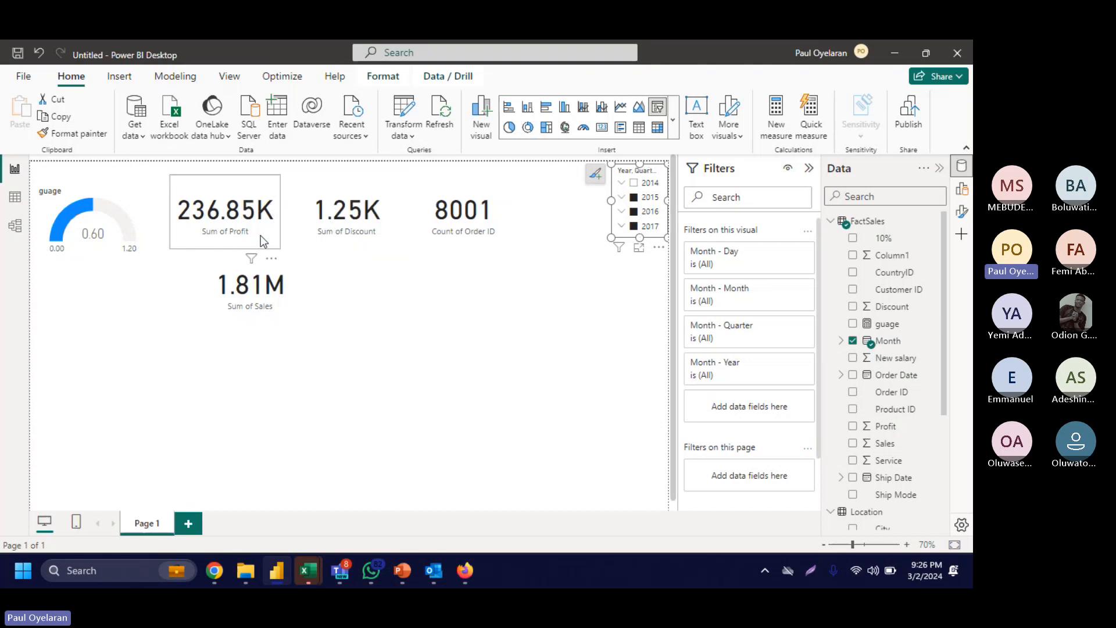
Step: Clear the multi-year selection in the date slicer and filter the page to 2015 only
{"action": "left_click", "coordinate": [629, 185]}
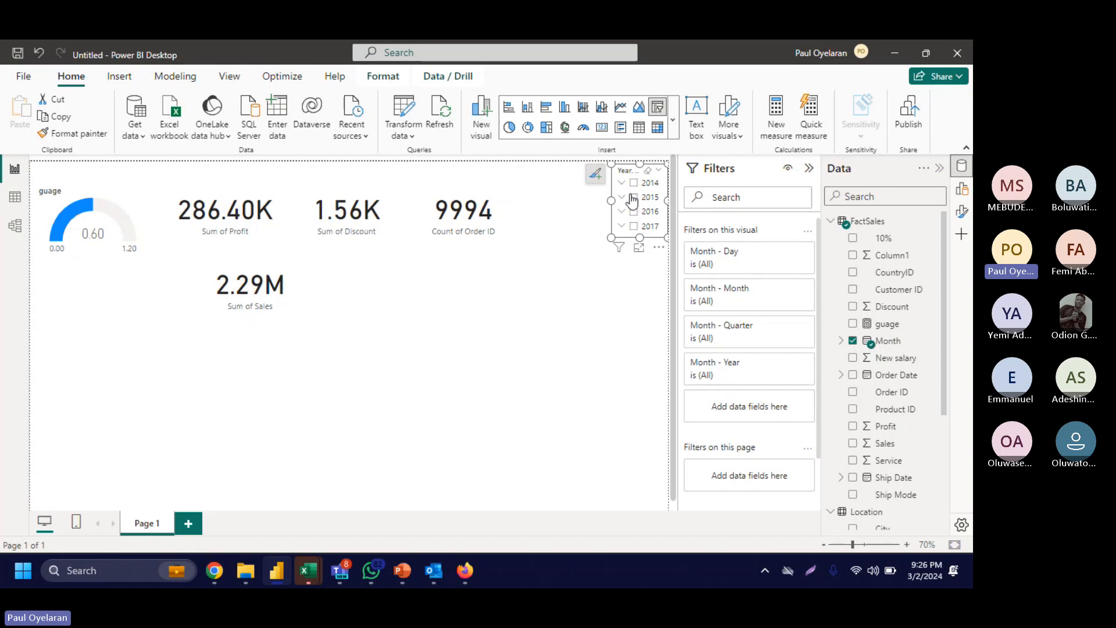
{"action": "left_click", "coordinate": [633, 197]}
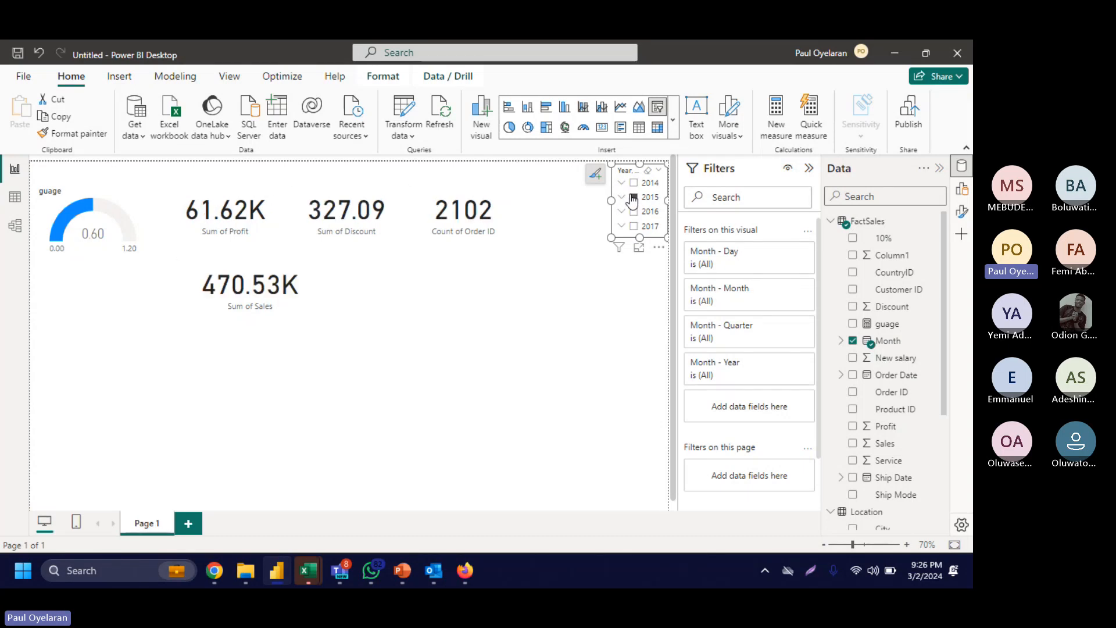
{"action": "left_click", "coordinate": [472, 359]}
Step: Insert a multi-row card showing CountryID on the empty area below the order count card and enlarge it
{"action": "left_click", "coordinate": [674, 119]}
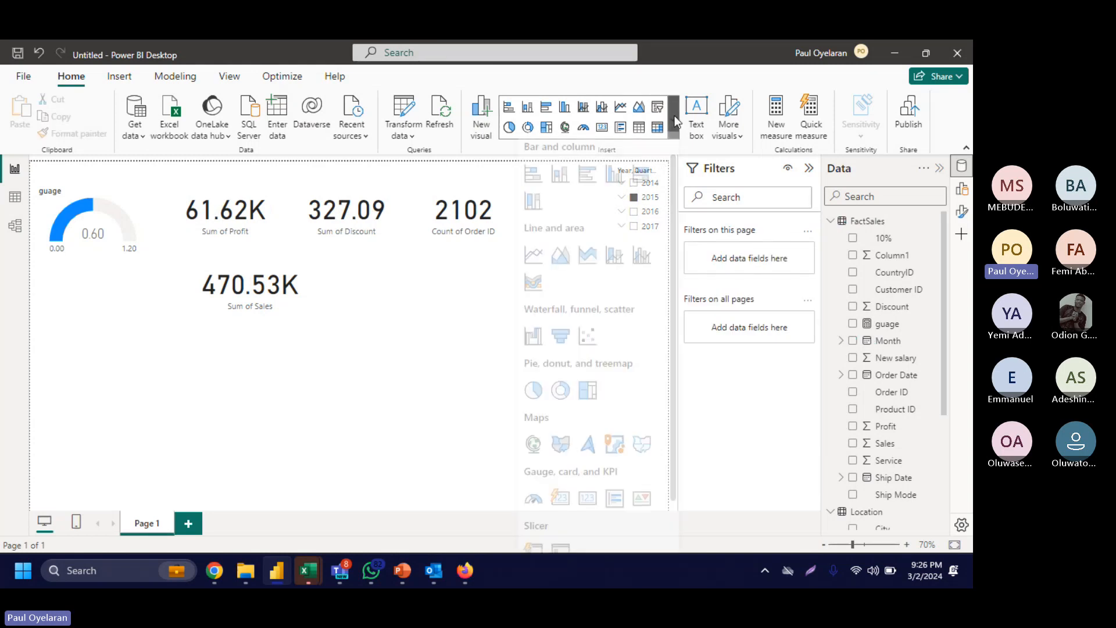
{"action": "scroll", "coordinate": [569, 387], "scroll_direction": "down", "scroll_amount": 4}
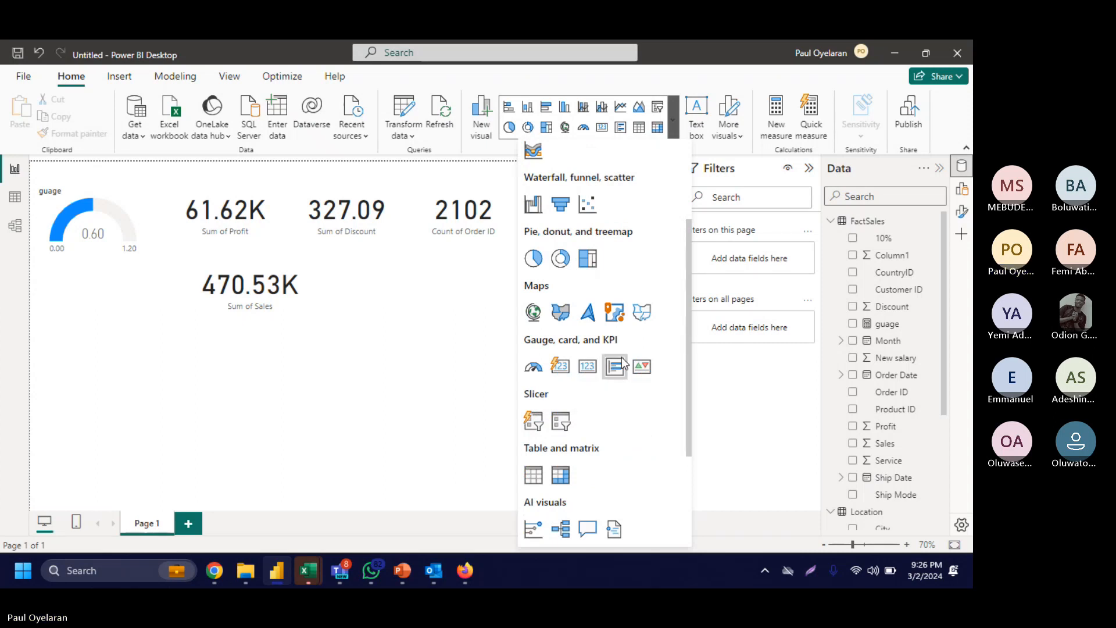
{"action": "left_click", "coordinate": [614, 366]}
{"action": "left_click_drag", "start_coordinate": [558, 221], "coordinate": [510, 370]}
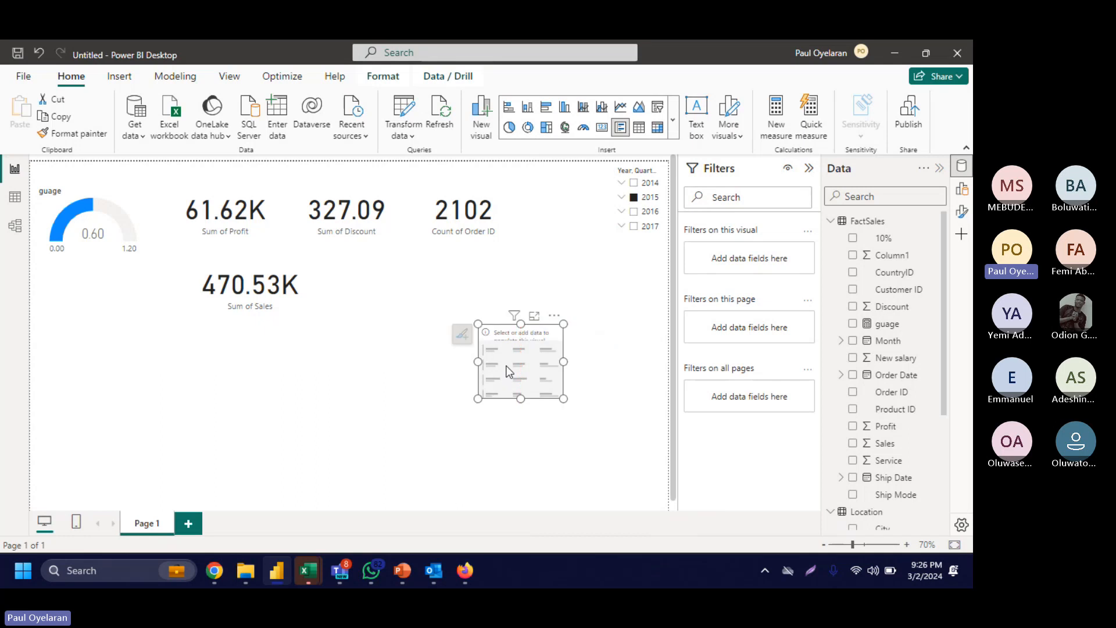
{"action": "left_click", "coordinate": [852, 272]}
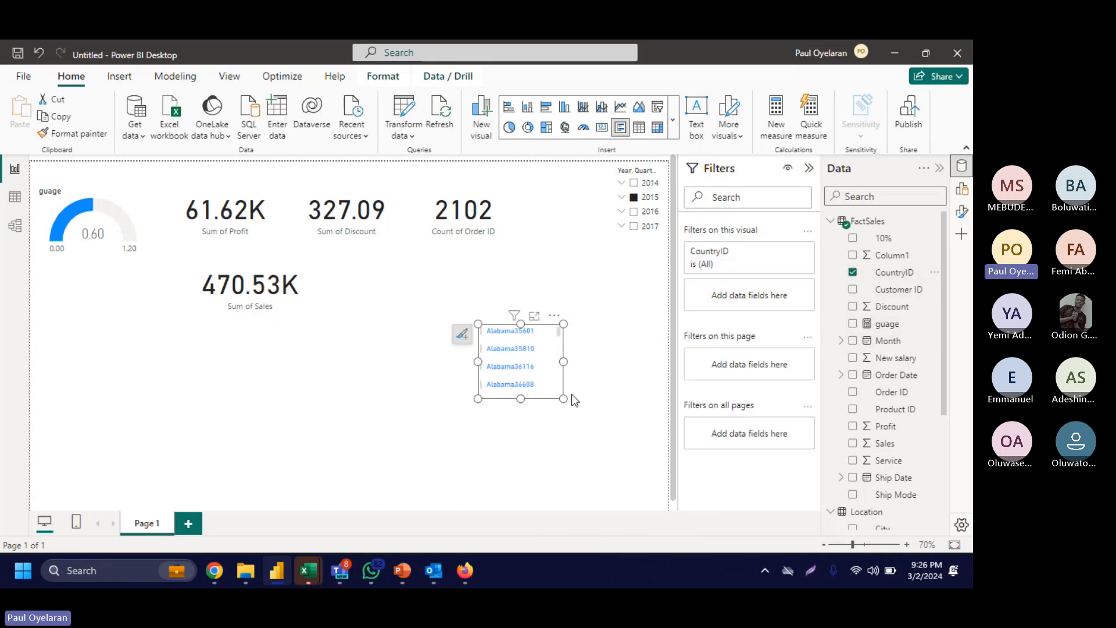
{"action": "left_click_drag", "start_coordinate": [564, 398], "coordinate": [593, 472]}
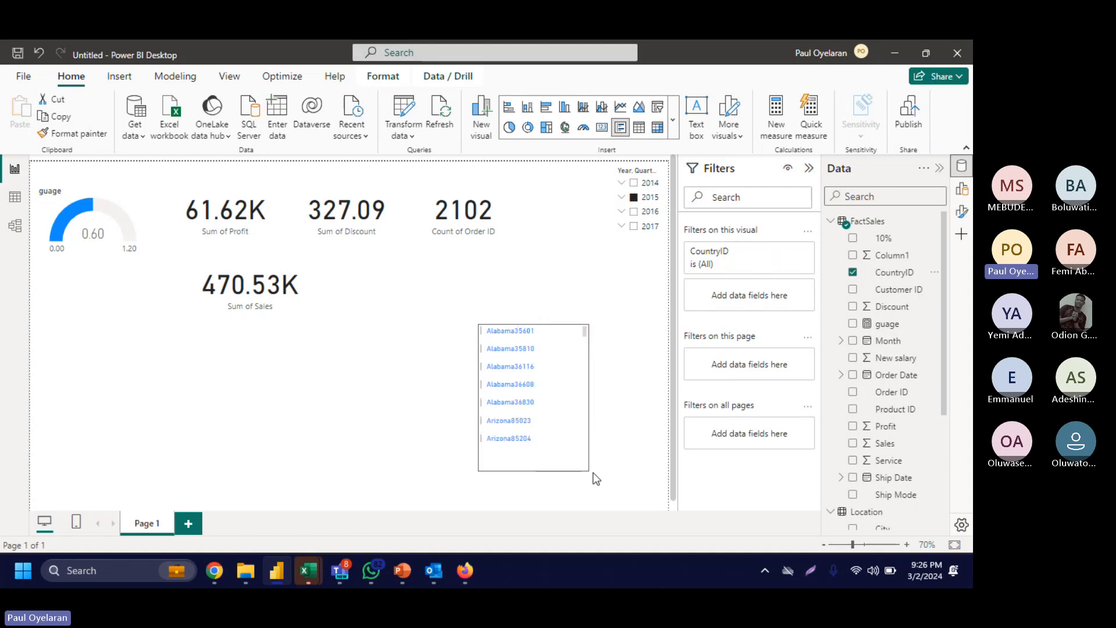
Step: Add the Discount and Sales fields to the multi-row card and widen it towards the page's middle
{"action": "left_click", "coordinate": [852, 307]}
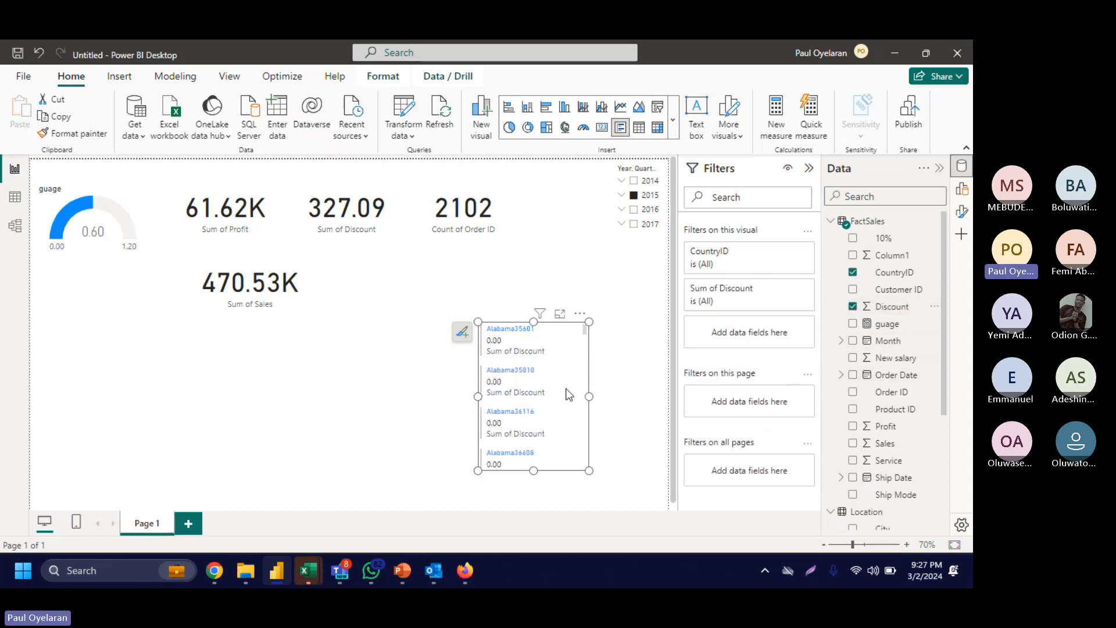
{"action": "left_click_drag", "start_coordinate": [477, 396], "coordinate": [428, 411]}
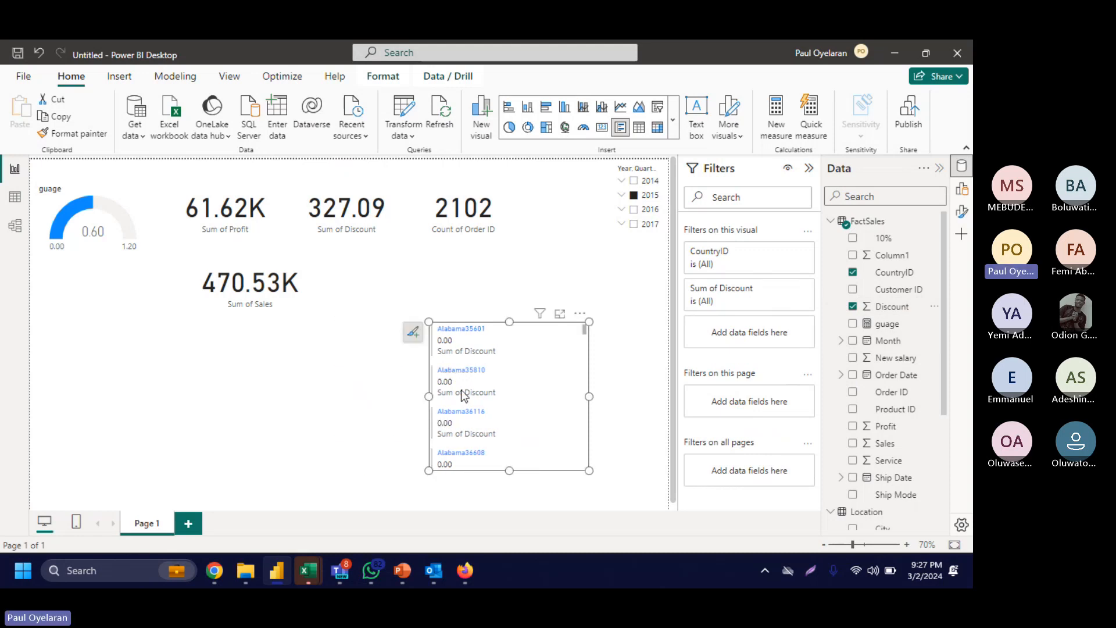
{"action": "scroll", "coordinate": [467, 401], "scroll_direction": "down", "scroll_amount": 3}
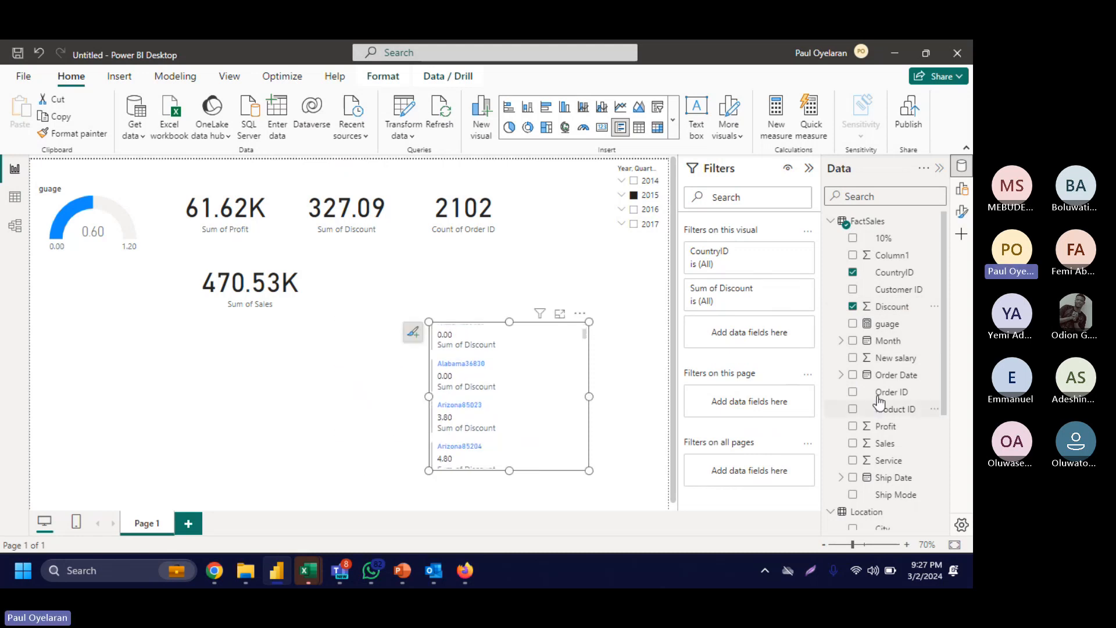
{"action": "left_click", "coordinate": [852, 444]}
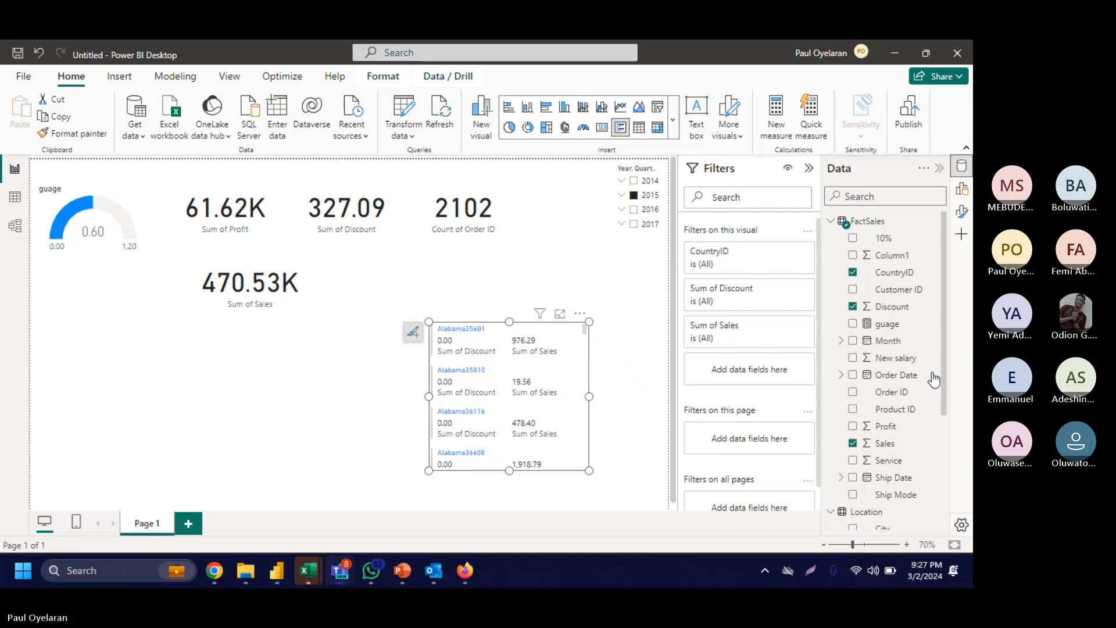
{"action": "left_click", "coordinate": [906, 544]}
{"action": "left_click", "coordinate": [479, 375]}
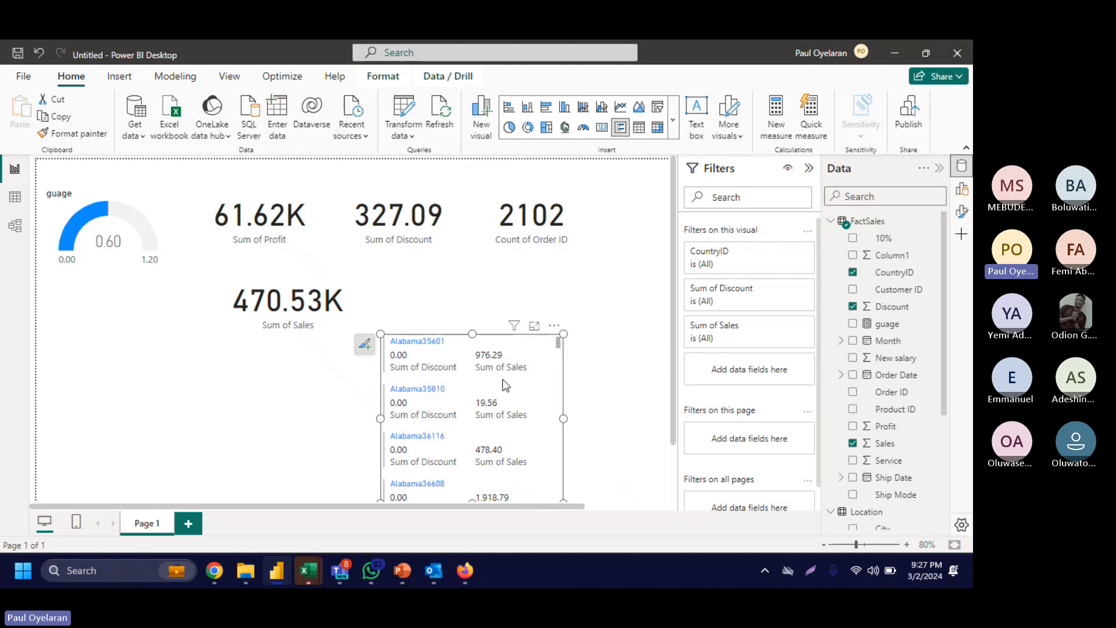
Step: Convert the multi-row card into a table and move it below the gauge and Sum of Sales card
{"action": "left_click", "coordinate": [673, 117]}
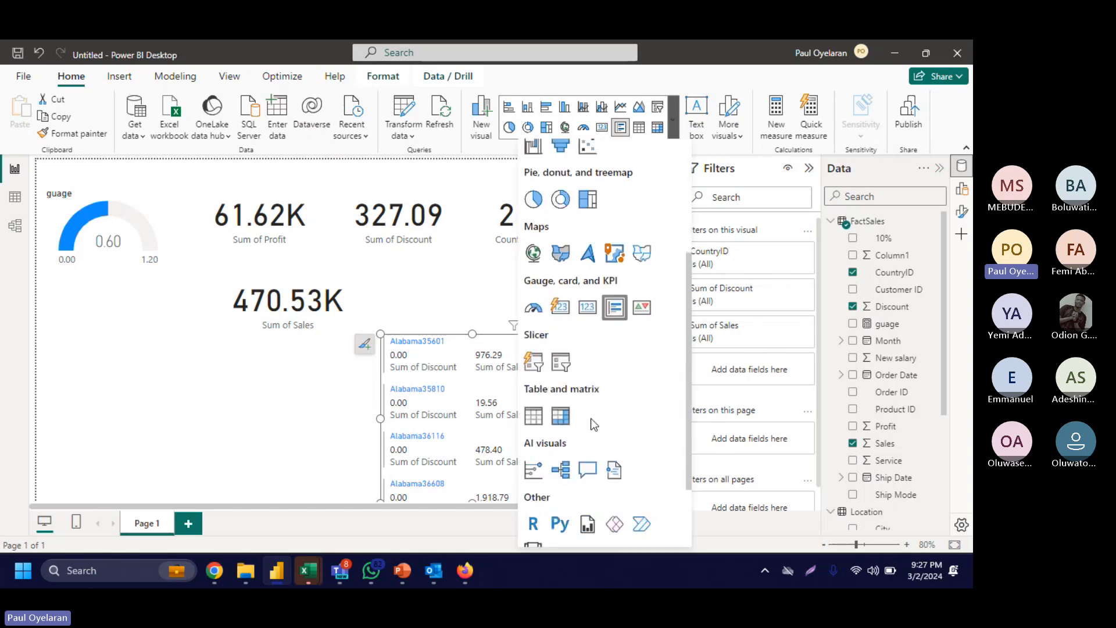
{"action": "scroll", "coordinate": [591, 417], "scroll_direction": "down", "scroll_amount": 3}
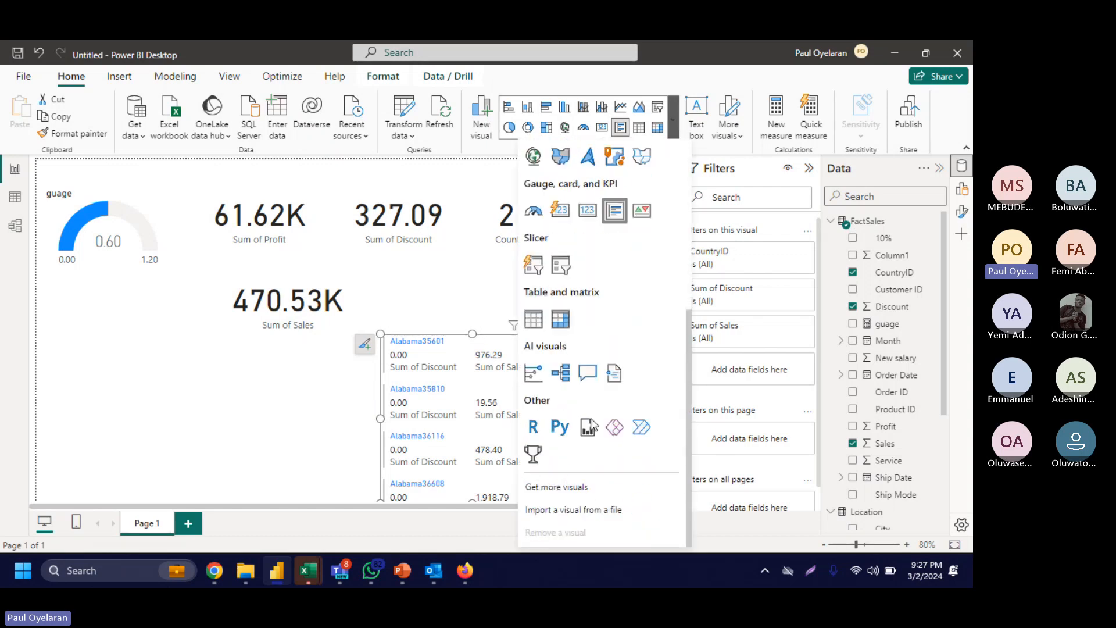
{"action": "left_click", "coordinate": [540, 322]}
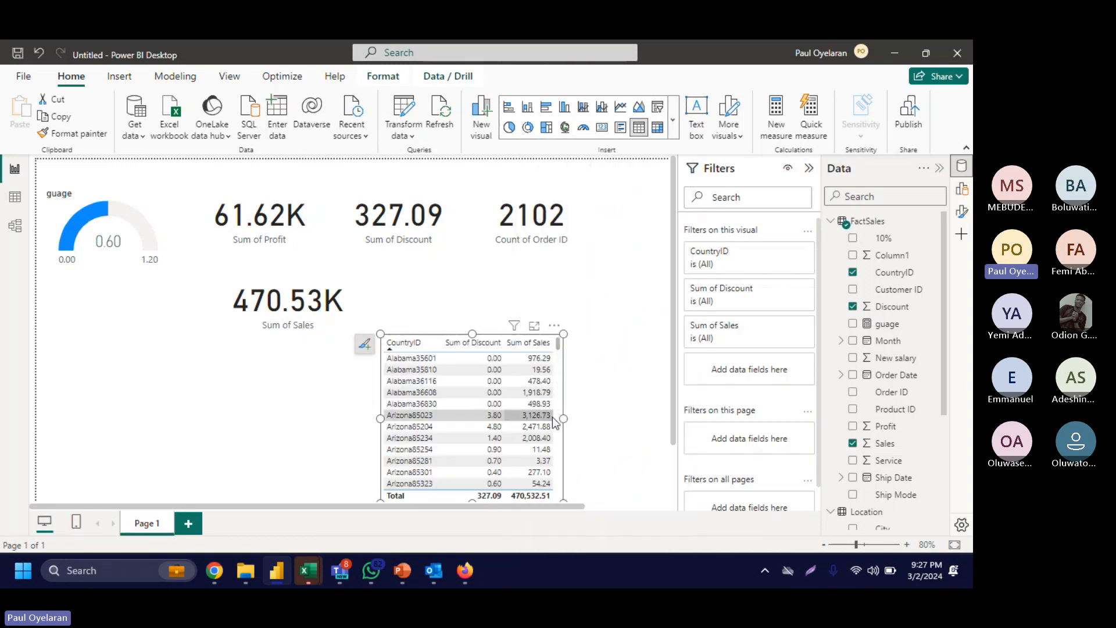
{"action": "left_click_drag", "start_coordinate": [552, 419], "coordinate": [274, 420]}
{"action": "left_click", "coordinate": [274, 418]}
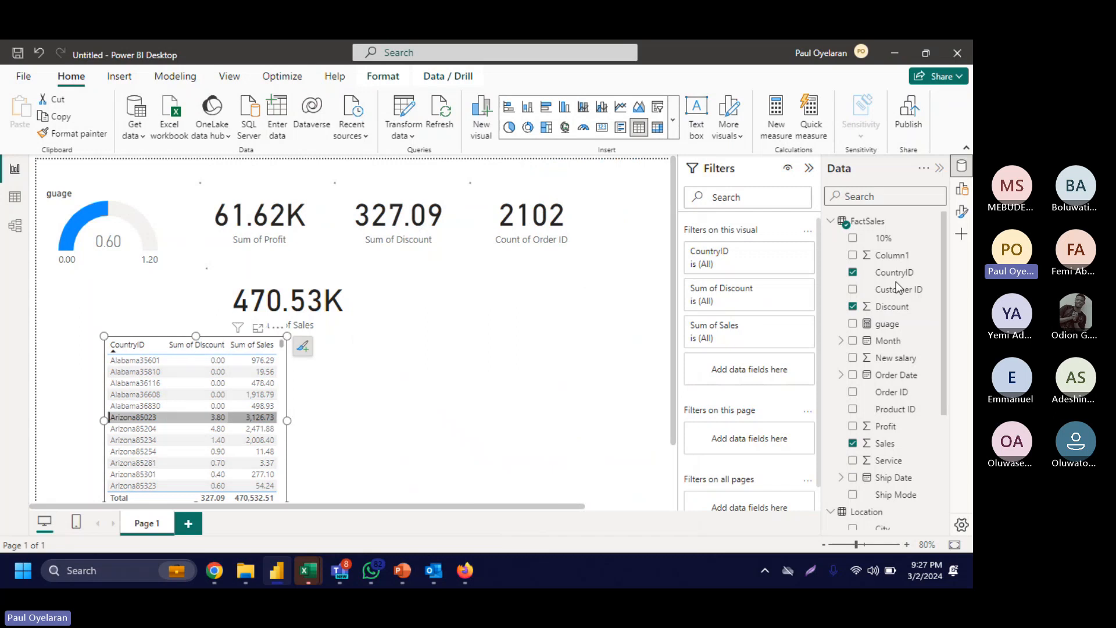
Step: Remove Sum of Sales and Sum of Discount from the table's columns and add Sales back beside CountryID
{"action": "left_click", "coordinate": [965, 191]}
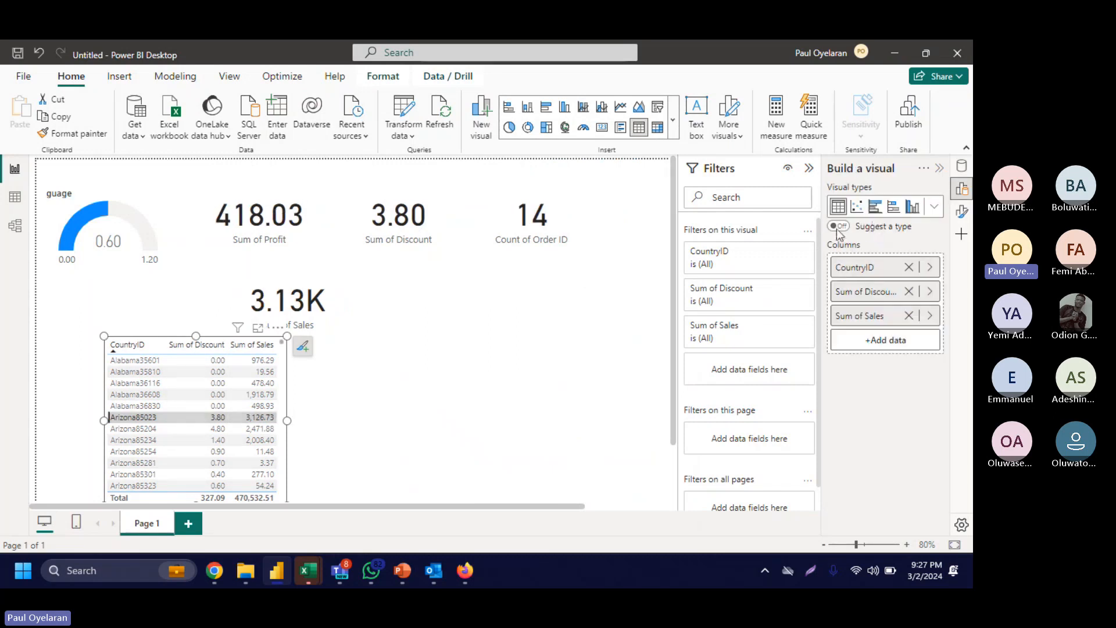
{"action": "left_click", "coordinate": [908, 316]}
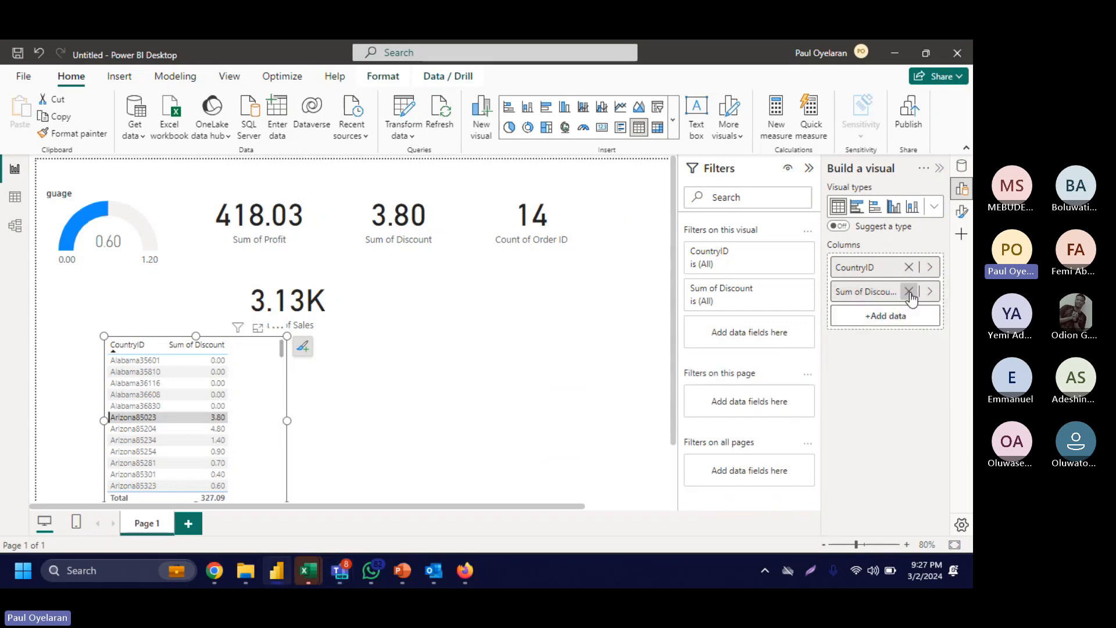
{"action": "left_click", "coordinate": [908, 292]}
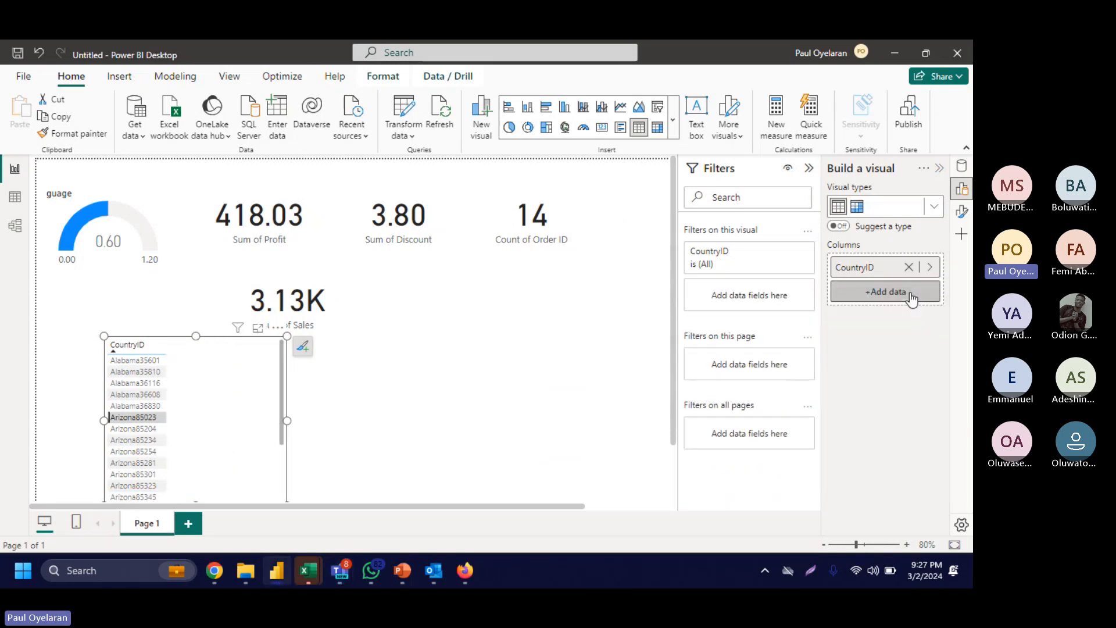
{"action": "left_click", "coordinate": [963, 168]}
{"action": "scroll", "coordinate": [854, 349], "scroll_direction": "down", "scroll_amount": 3}
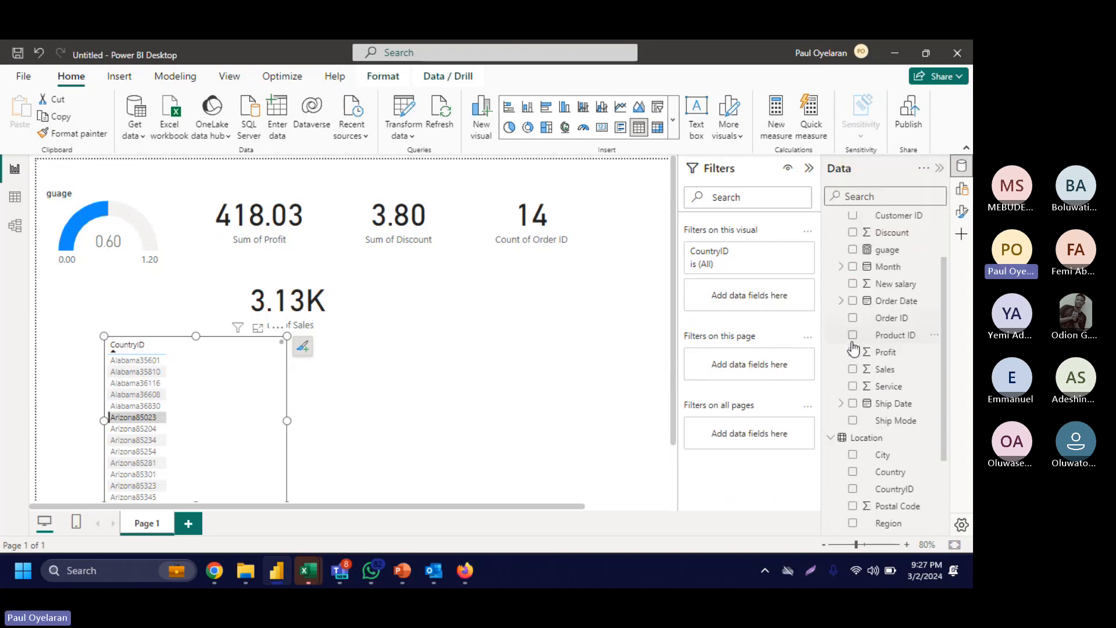
{"action": "left_click", "coordinate": [852, 342]}
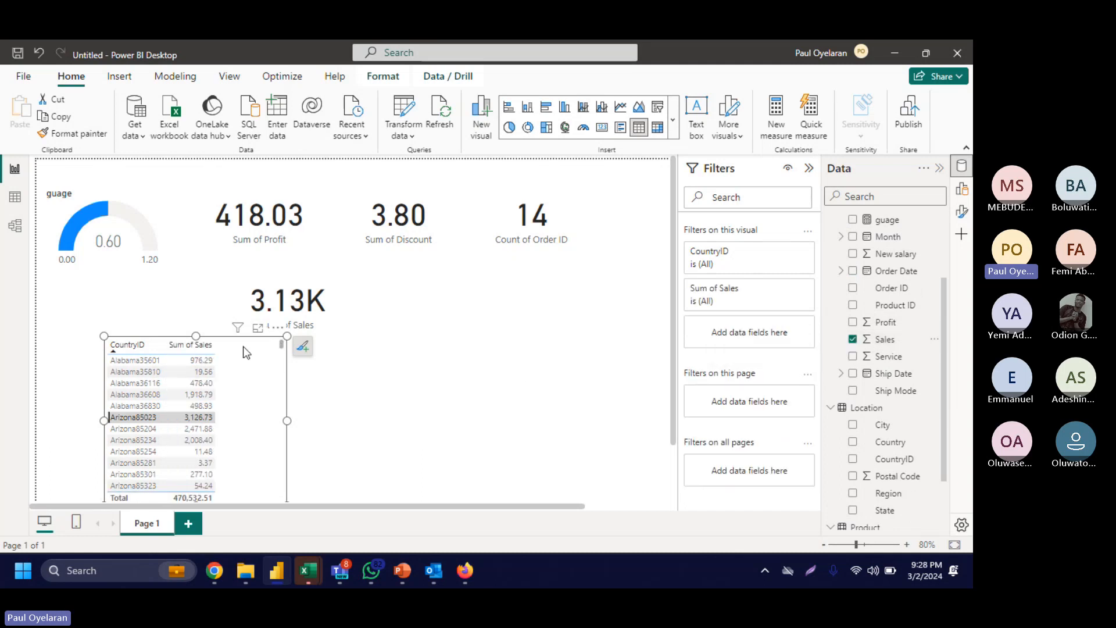
Step: Move the table directly under the gauge, add the Profit field to it and enlarge it
{"action": "left_click", "coordinate": [257, 373]}
{"action": "left_click_drag", "start_coordinate": [256, 371], "coordinate": [206, 319]}
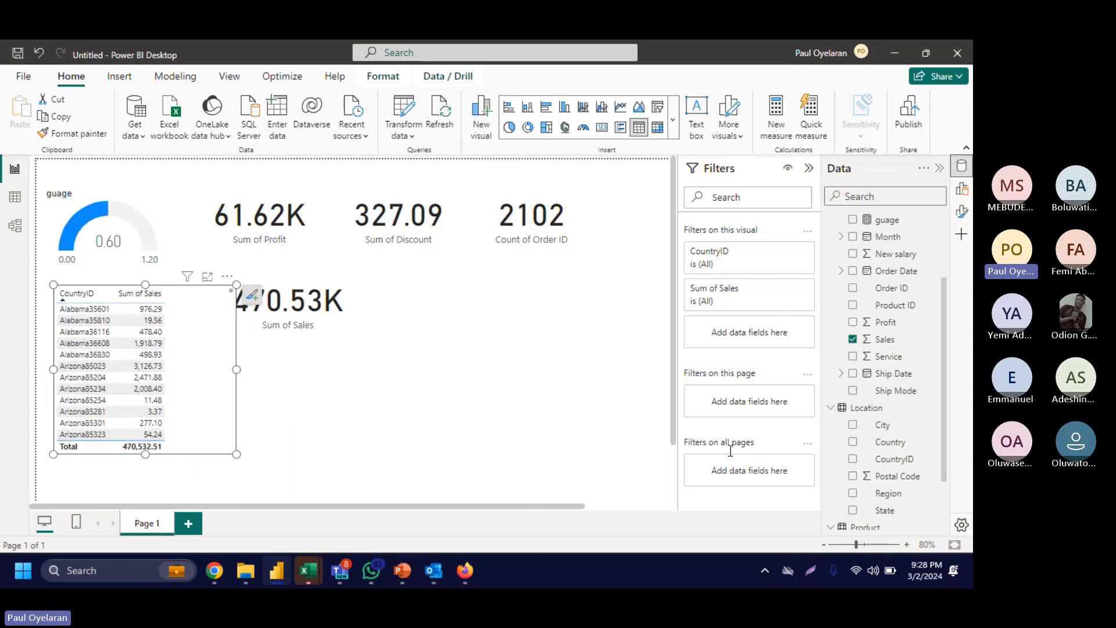
{"action": "left_click_drag", "start_coordinate": [862, 322], "coordinate": [271, 404]}
{"action": "left_click_drag", "start_coordinate": [235, 454], "coordinate": [296, 503]}
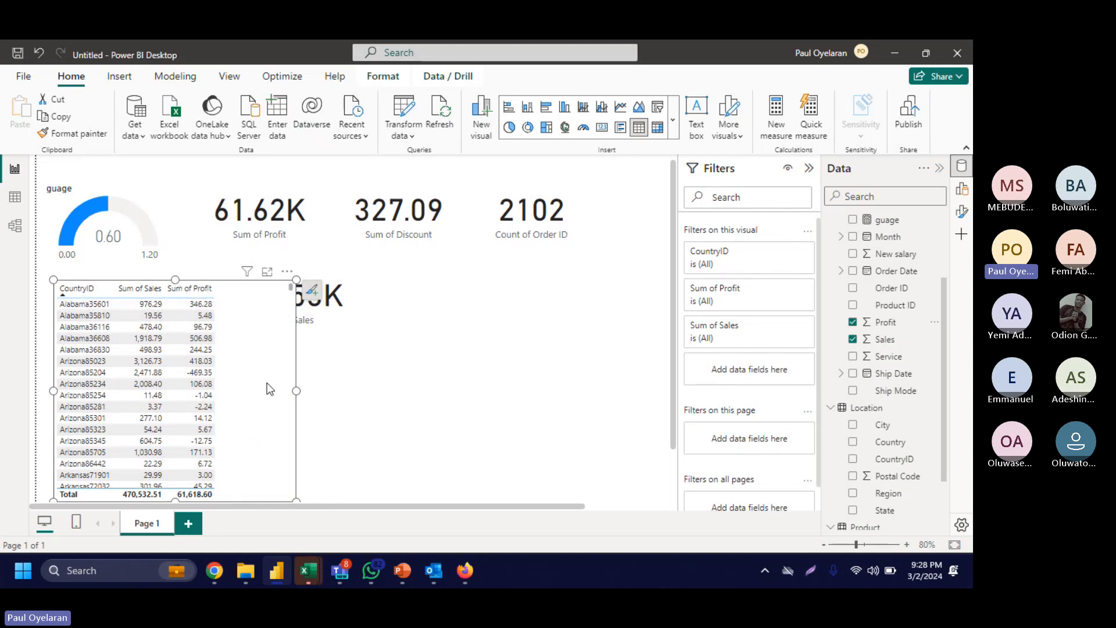
Step: Move the CountryID table to the area below the order count card, browse its rows and delete it
{"action": "left_click_drag", "start_coordinate": [283, 376], "coordinate": [653, 381]}
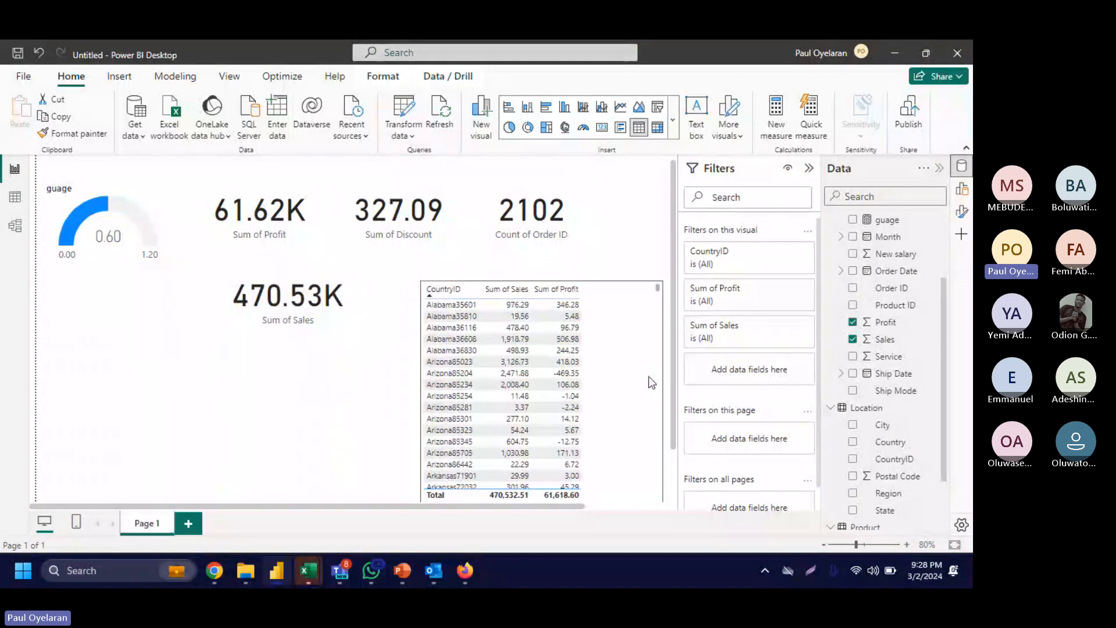
{"action": "scroll", "coordinate": [445, 431], "scroll_direction": "down", "scroll_amount": 5}
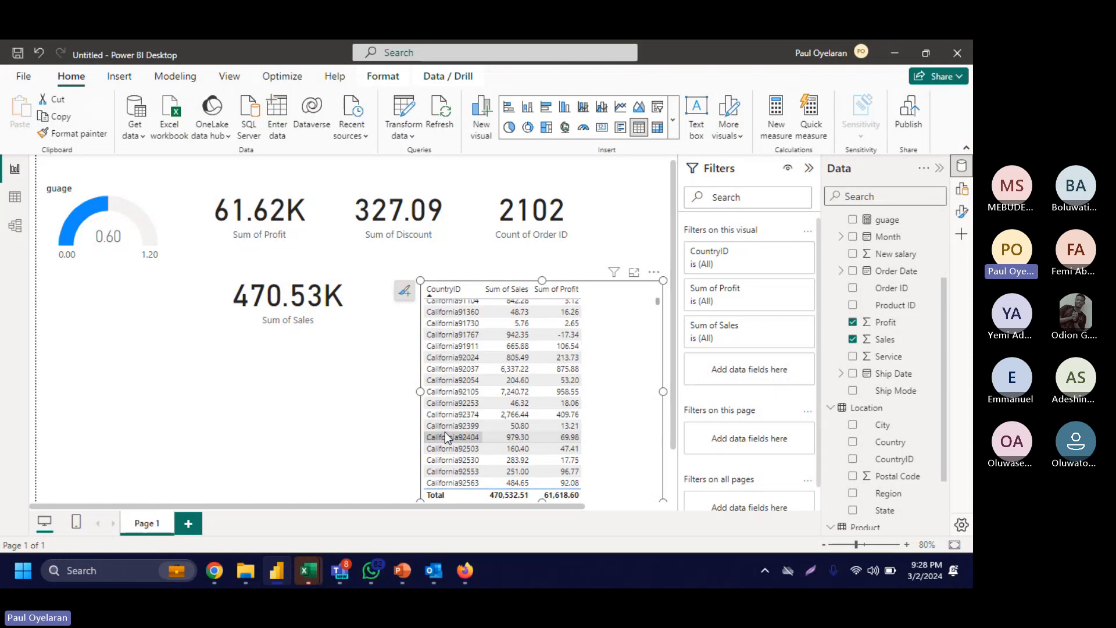
{"action": "scroll", "coordinate": [445, 431], "scroll_direction": "up", "scroll_amount": 5}
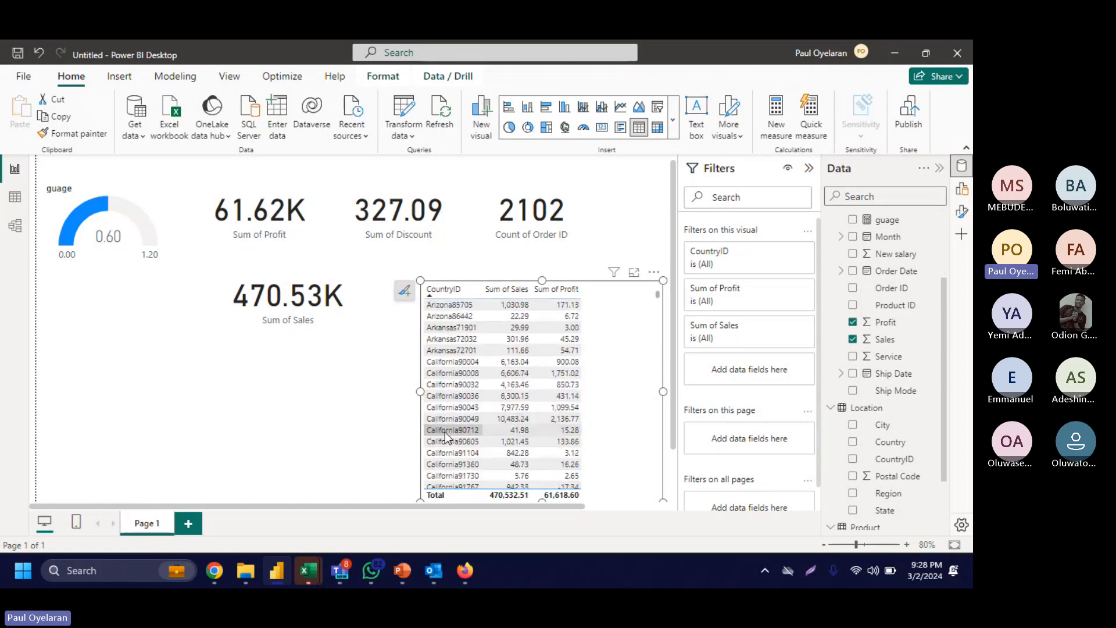
{"action": "left_click", "coordinate": [665, 401]}
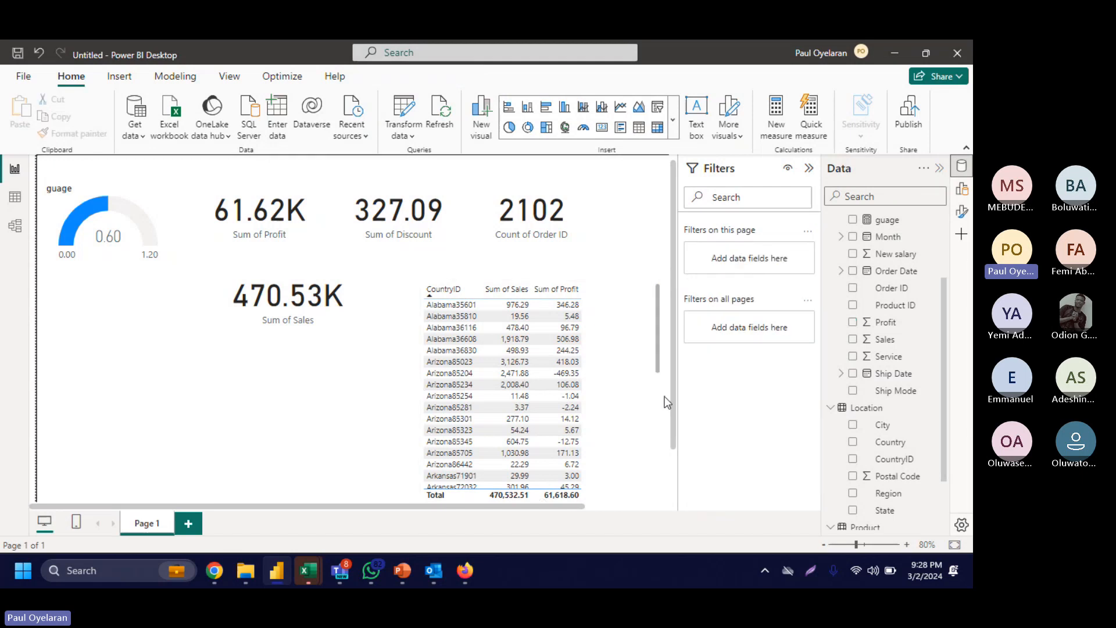
{"action": "left_click", "coordinate": [608, 394]}
{"action": "key", "text": "Delete"}
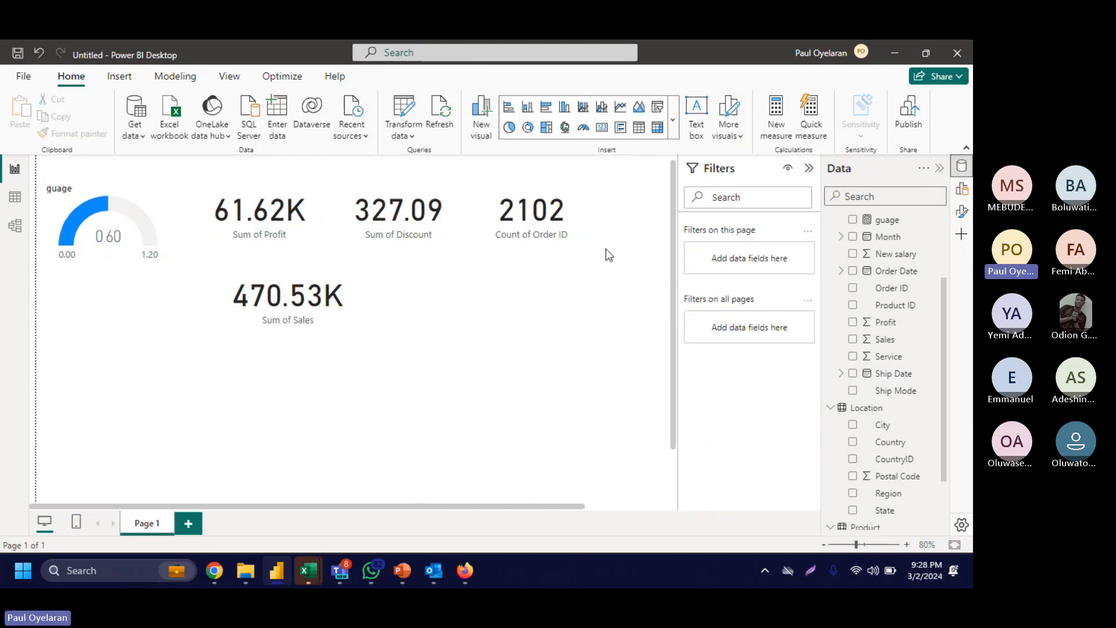
Step: Insert a matrix visual in the empty area below the cards and add Order ID to its rows
{"action": "left_click", "coordinate": [657, 128]}
{"action": "left_click_drag", "start_coordinate": [653, 204], "coordinate": [453, 359]}
{"action": "left_click", "coordinate": [961, 192]}
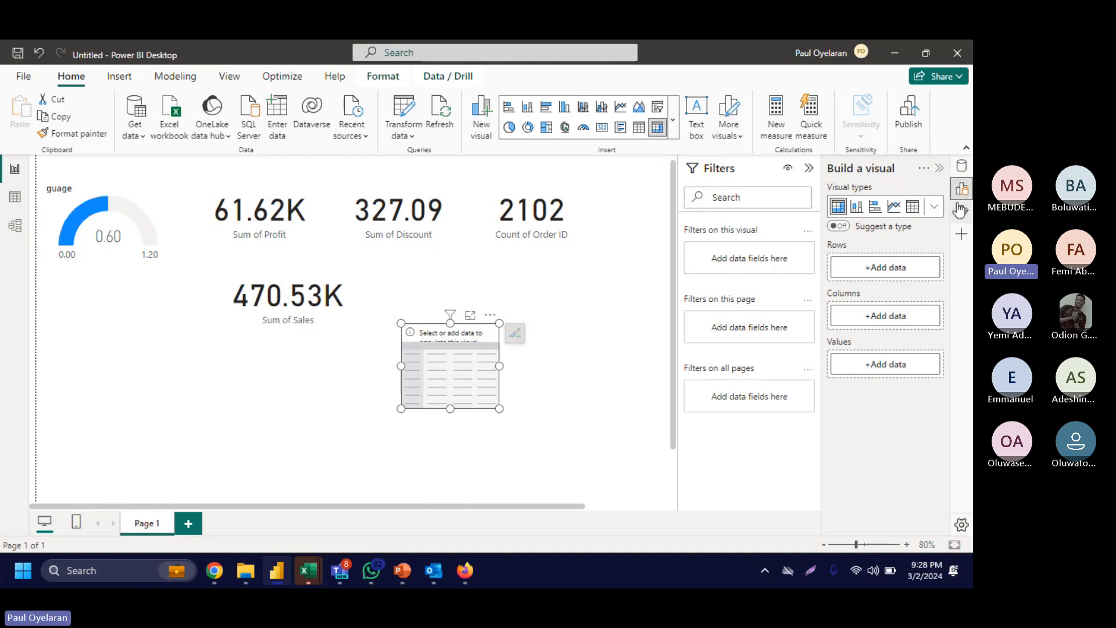
{"action": "left_click", "coordinate": [962, 173]}
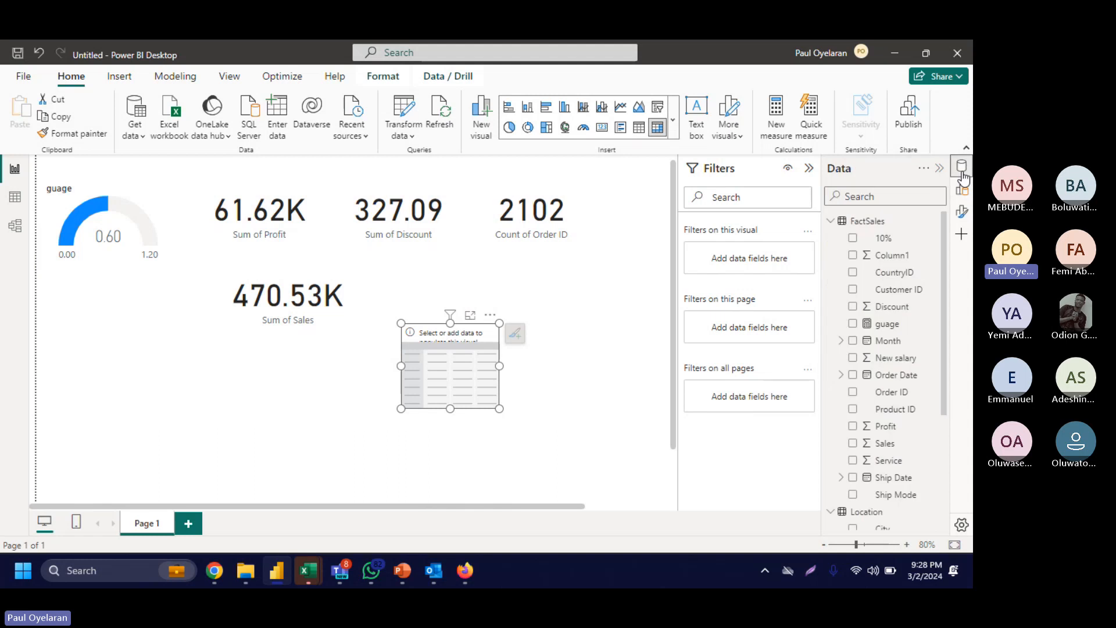
{"action": "left_click", "coordinate": [853, 393]}
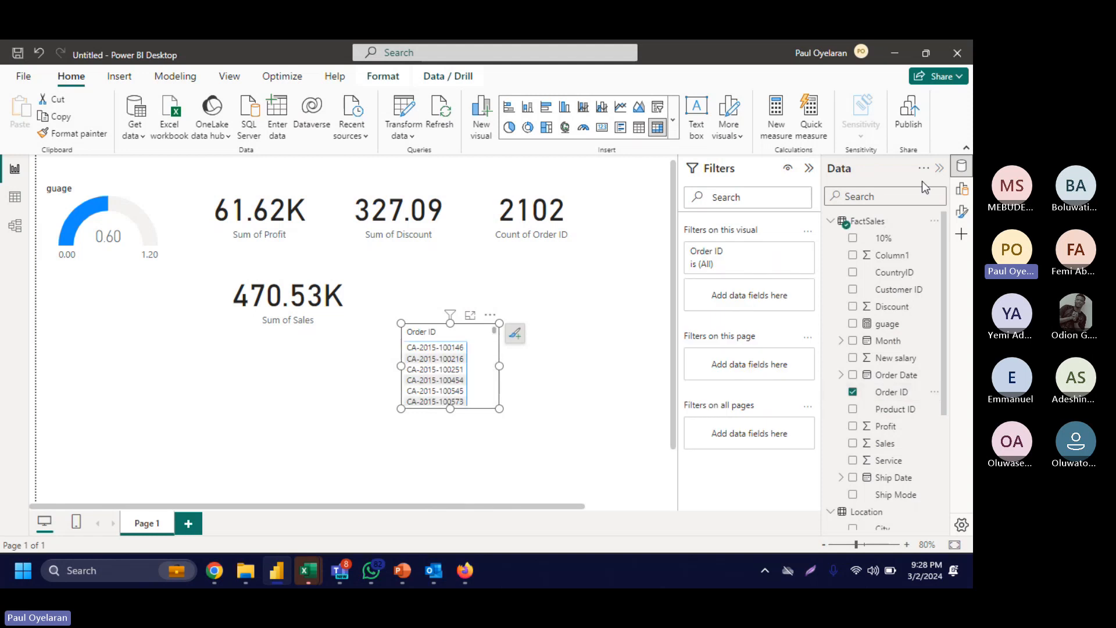
{"action": "left_click", "coordinate": [962, 189]}
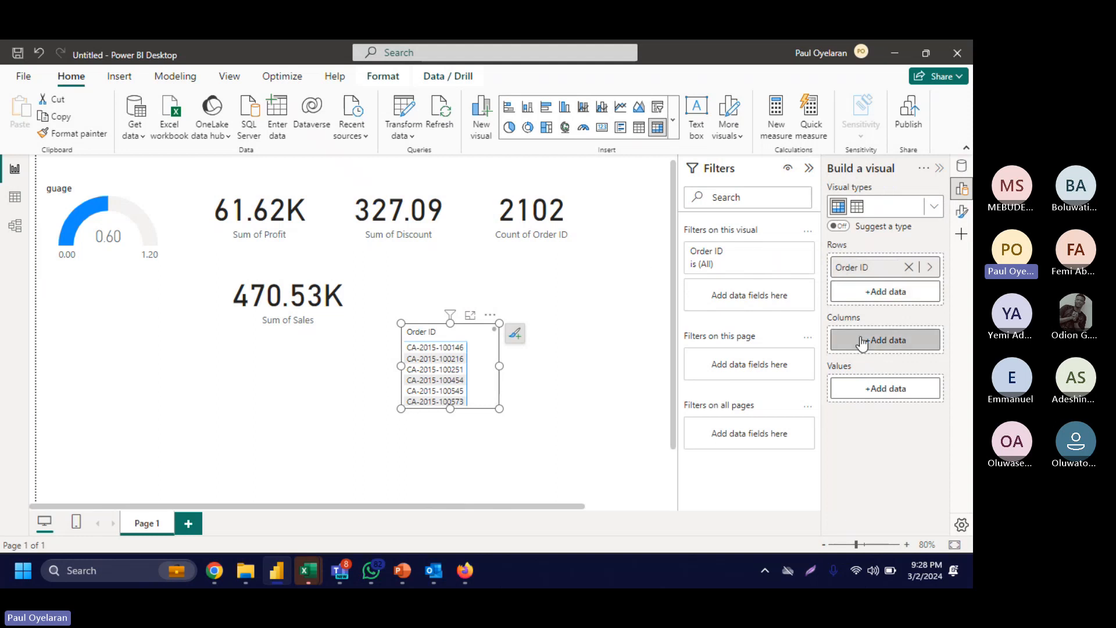
{"action": "left_click", "coordinate": [961, 167]}
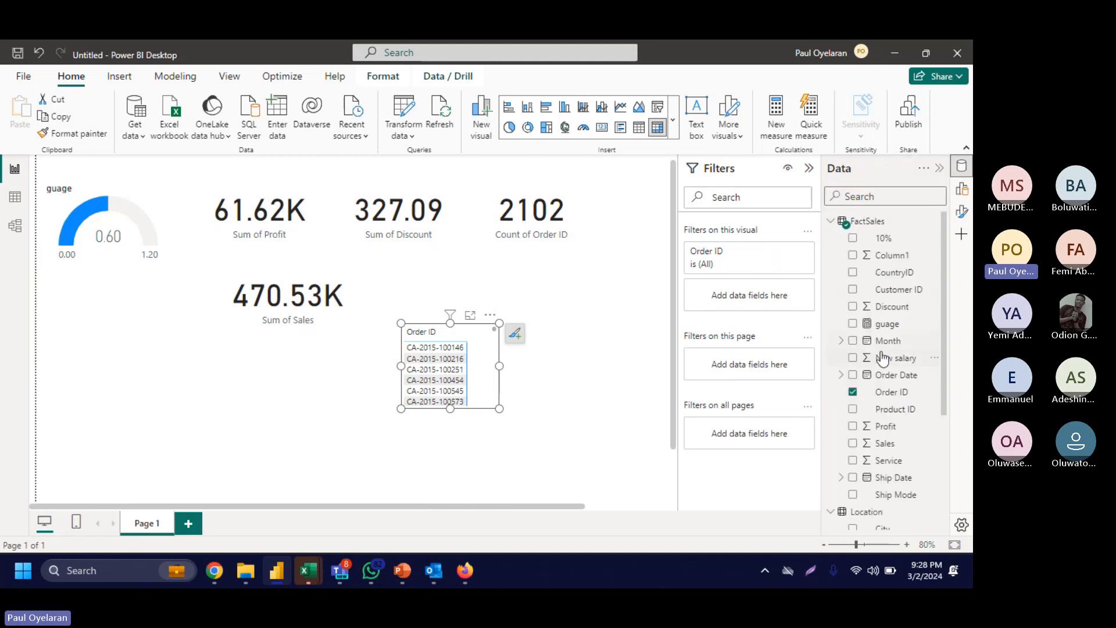
{"action": "left_click", "coordinate": [853, 341]}
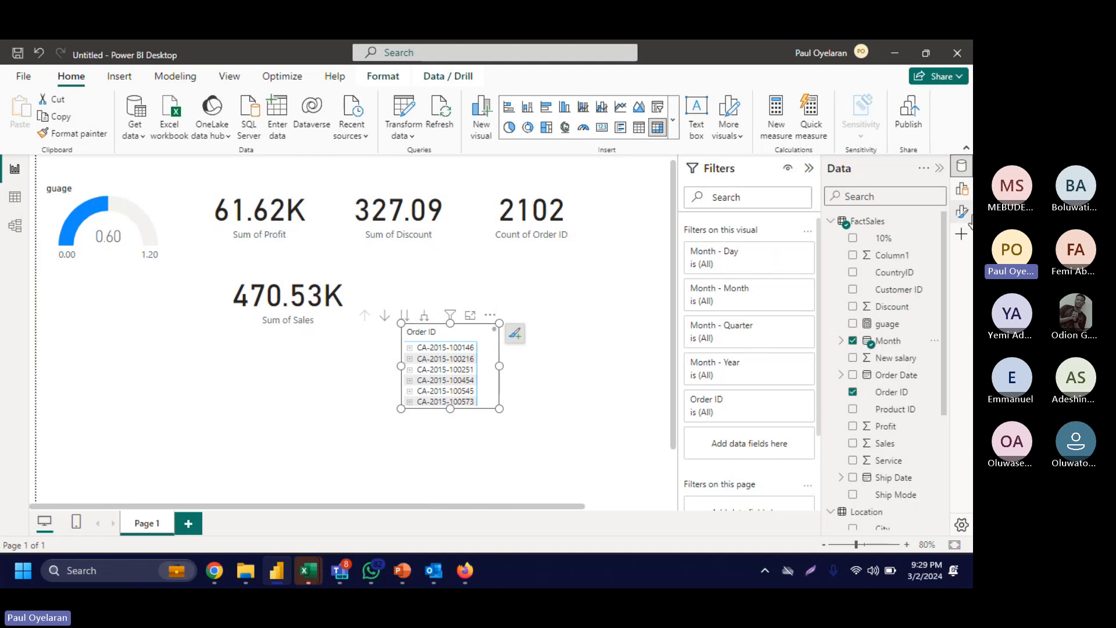
{"action": "left_click", "coordinate": [961, 189]}
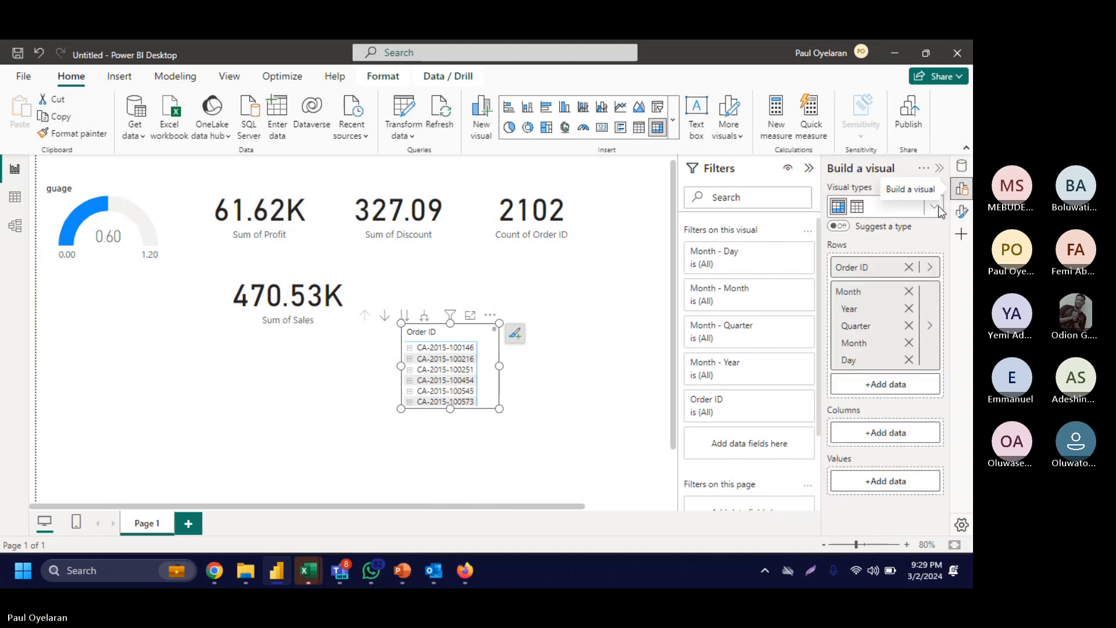
{"action": "left_click", "coordinate": [908, 308]}
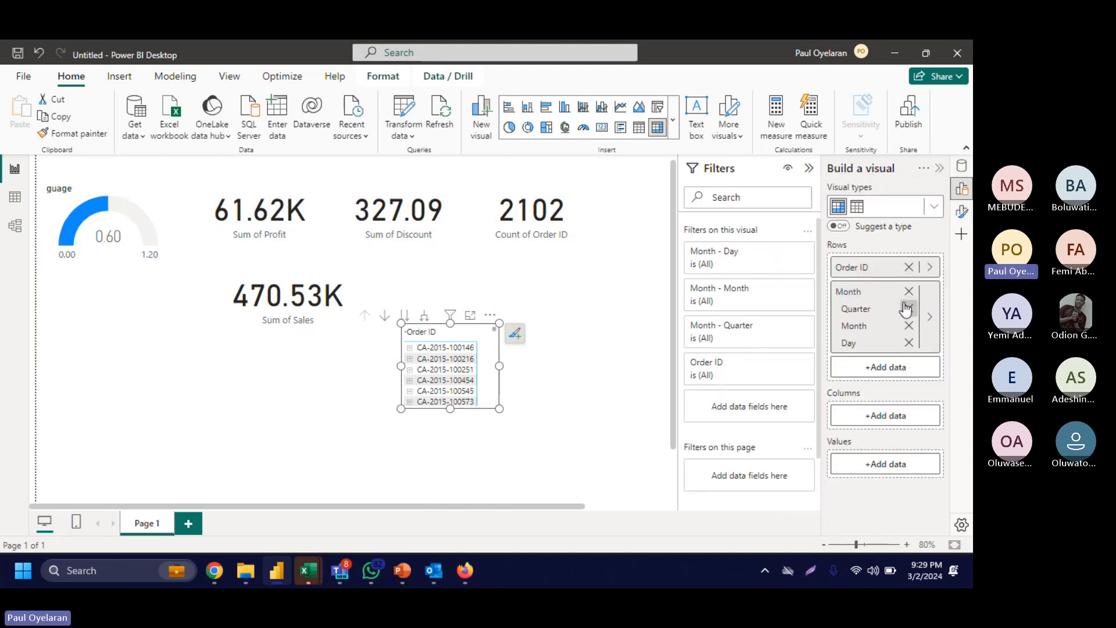
{"action": "left_click", "coordinate": [907, 308]}
{"action": "left_click", "coordinate": [907, 308]}
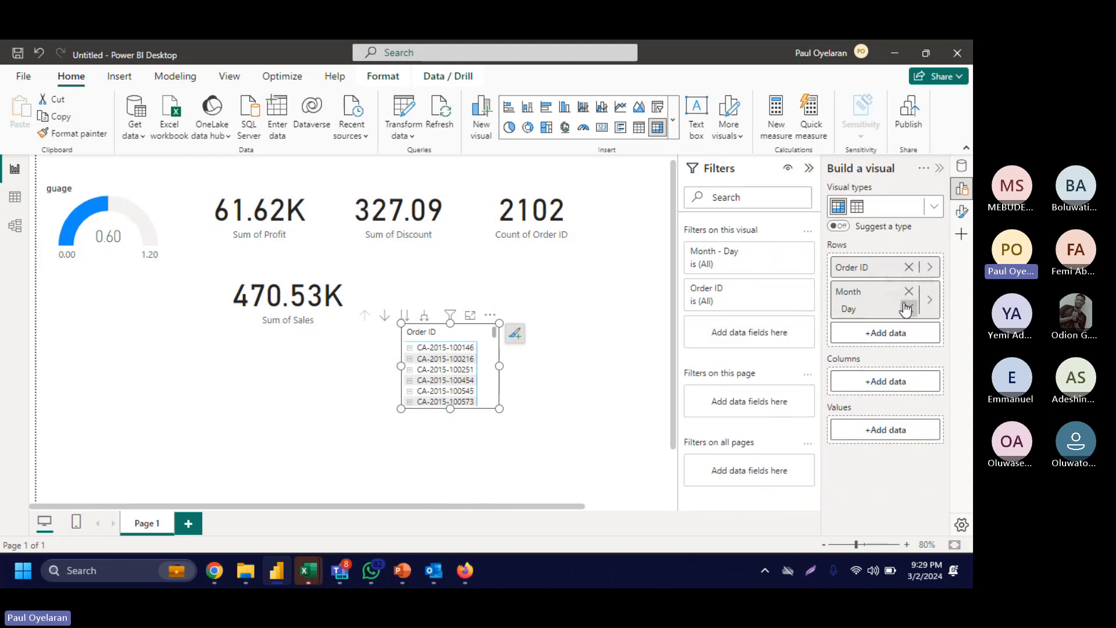
{"action": "left_click", "coordinate": [907, 308]}
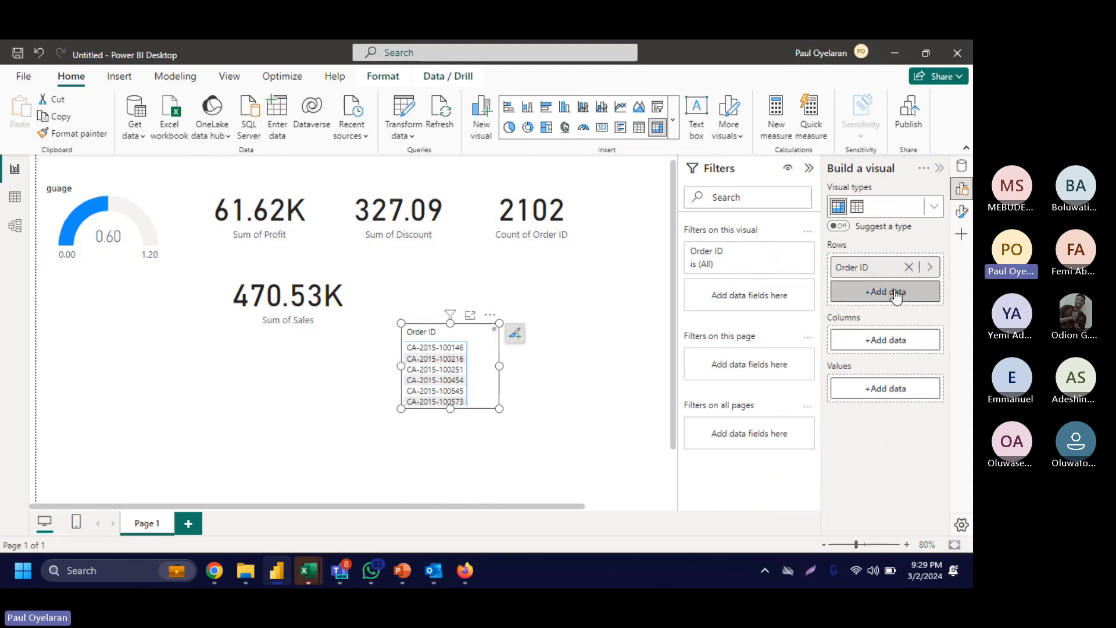
Step: Add the FactSales Month field to the matrix rows under Order ID, keeping only the Month level of its date hierarchy
{"action": "left_click", "coordinate": [896, 294]}
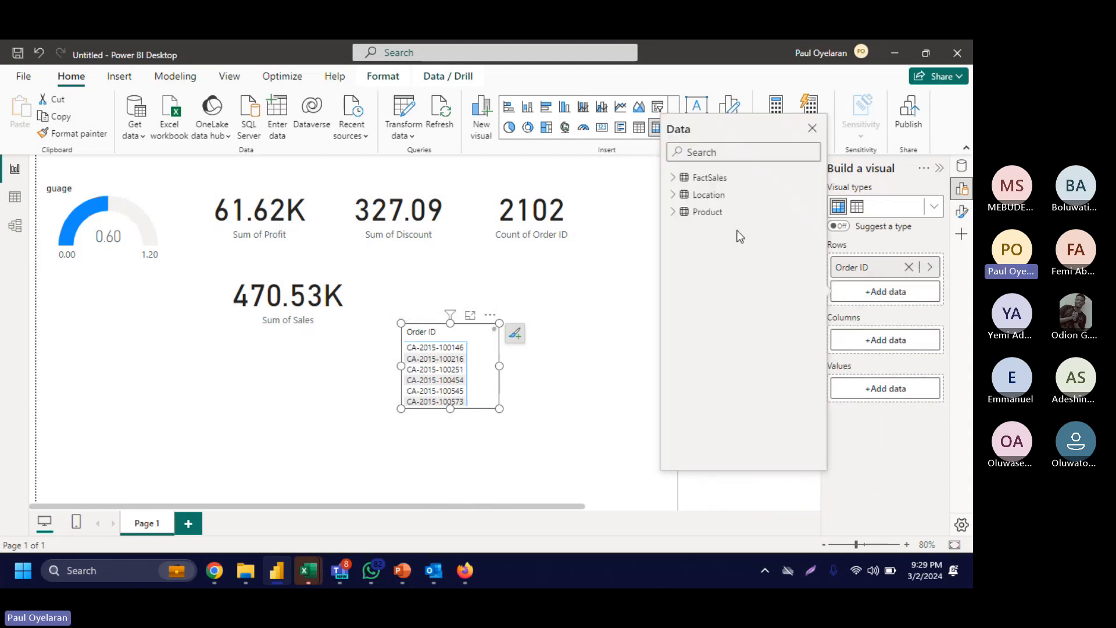
{"action": "left_click", "coordinate": [673, 177]}
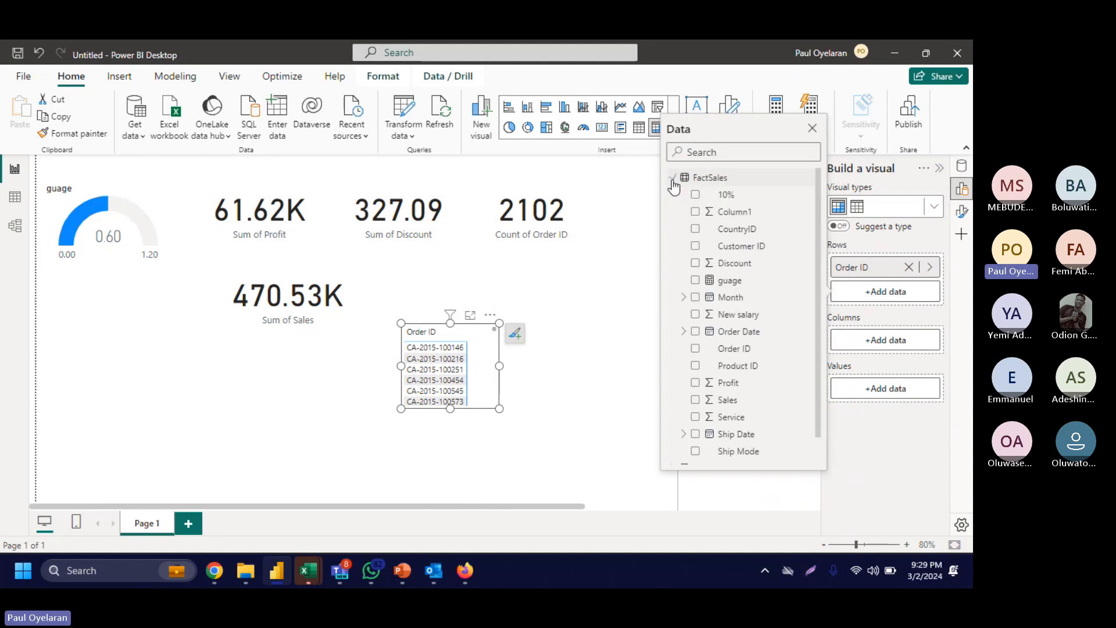
{"action": "left_click", "coordinate": [729, 299]}
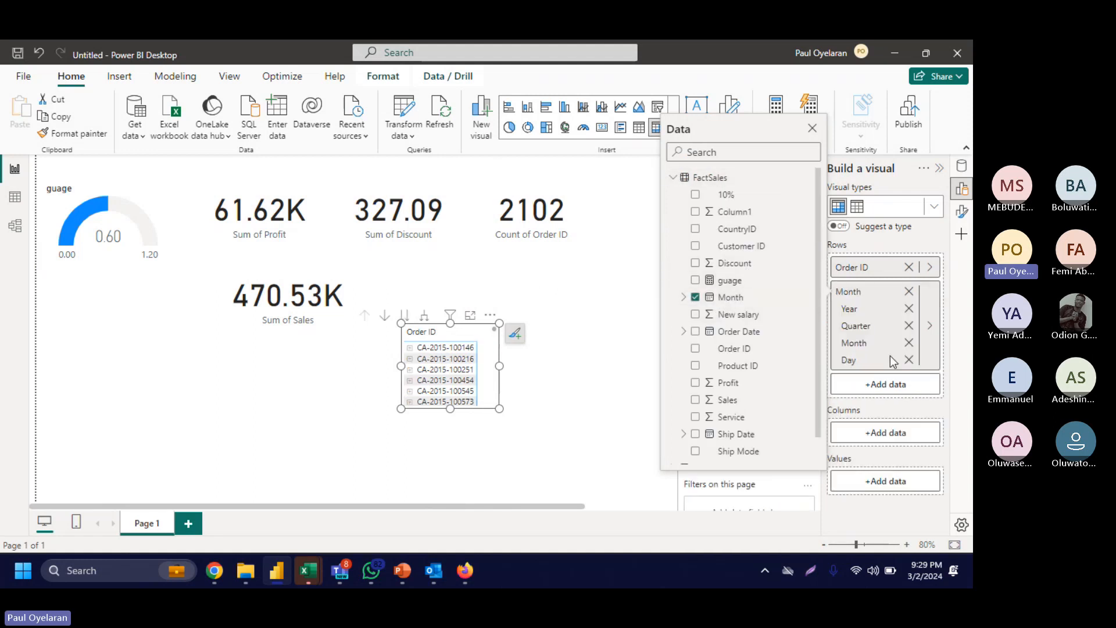
{"action": "left_click", "coordinate": [909, 360]}
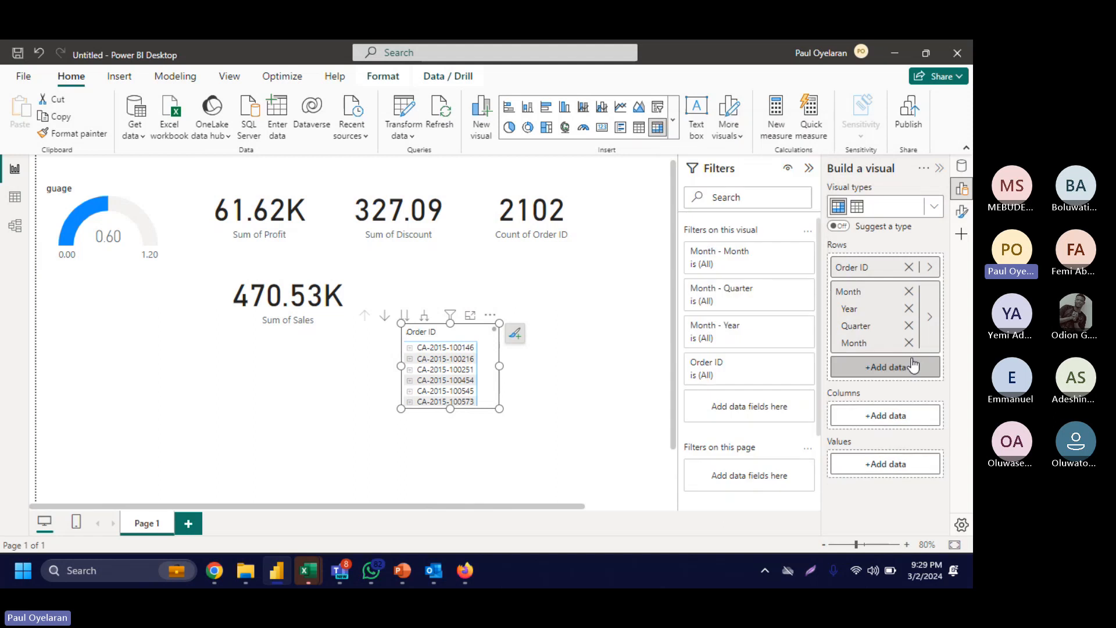
{"action": "left_click", "coordinate": [908, 326]}
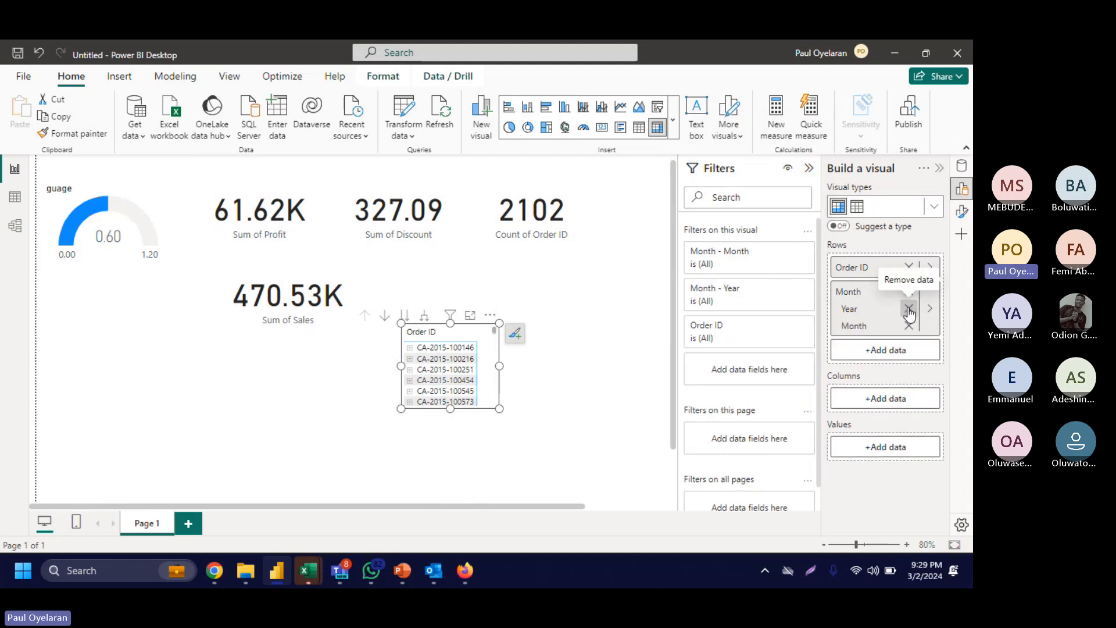
{"action": "left_click", "coordinate": [908, 308]}
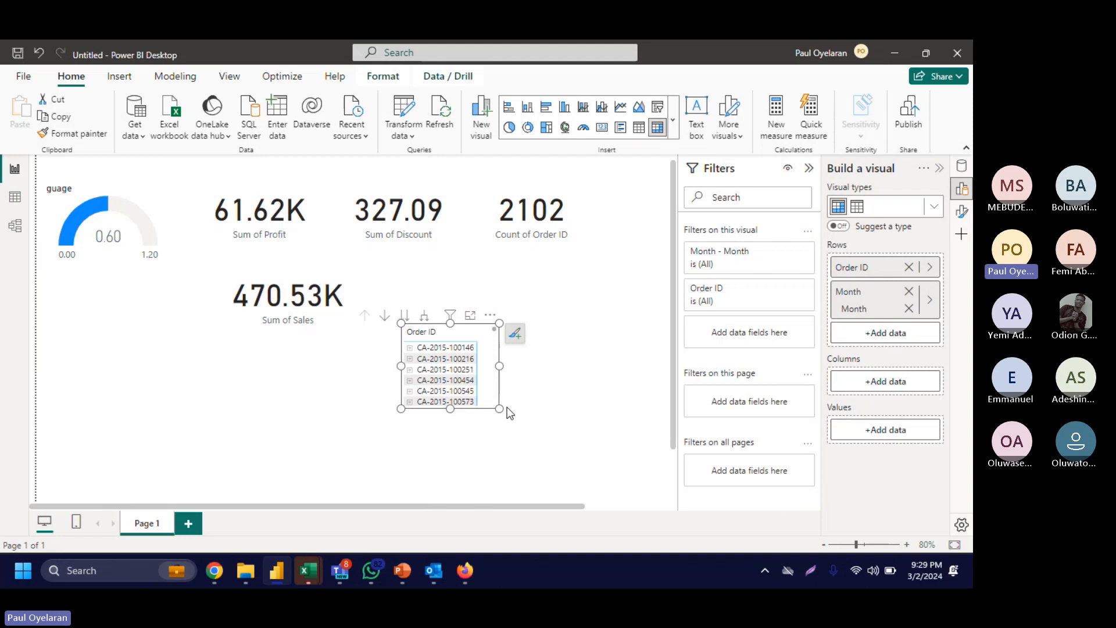
Step: Expand the first order in the matrix and move the Month field from its rows to its columns
{"action": "left_click", "coordinate": [408, 348]}
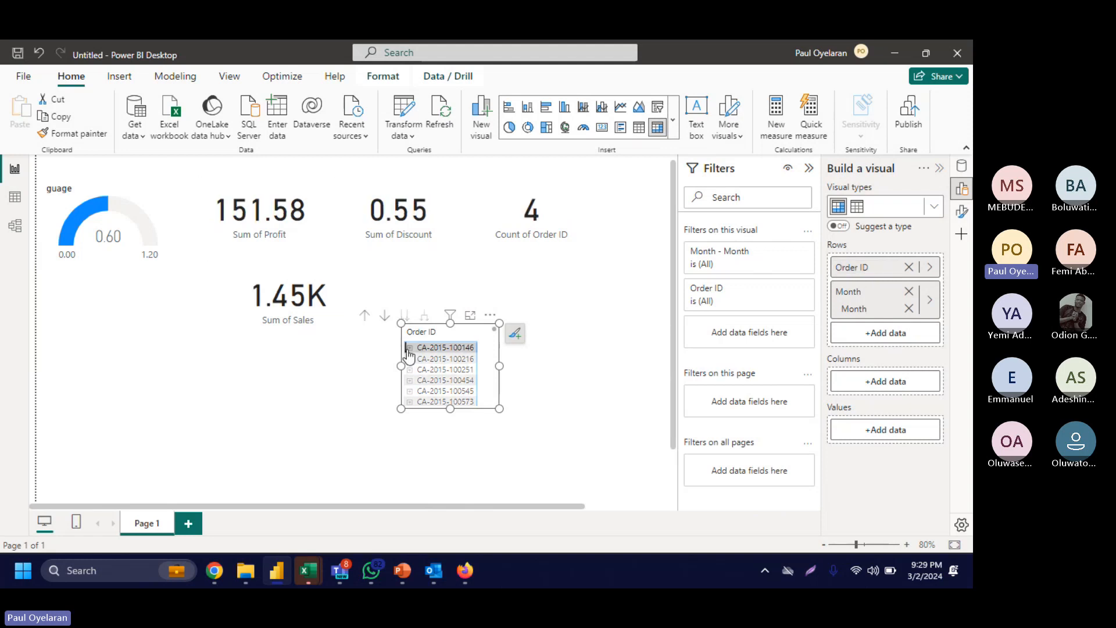
{"action": "left_click", "coordinate": [409, 349]}
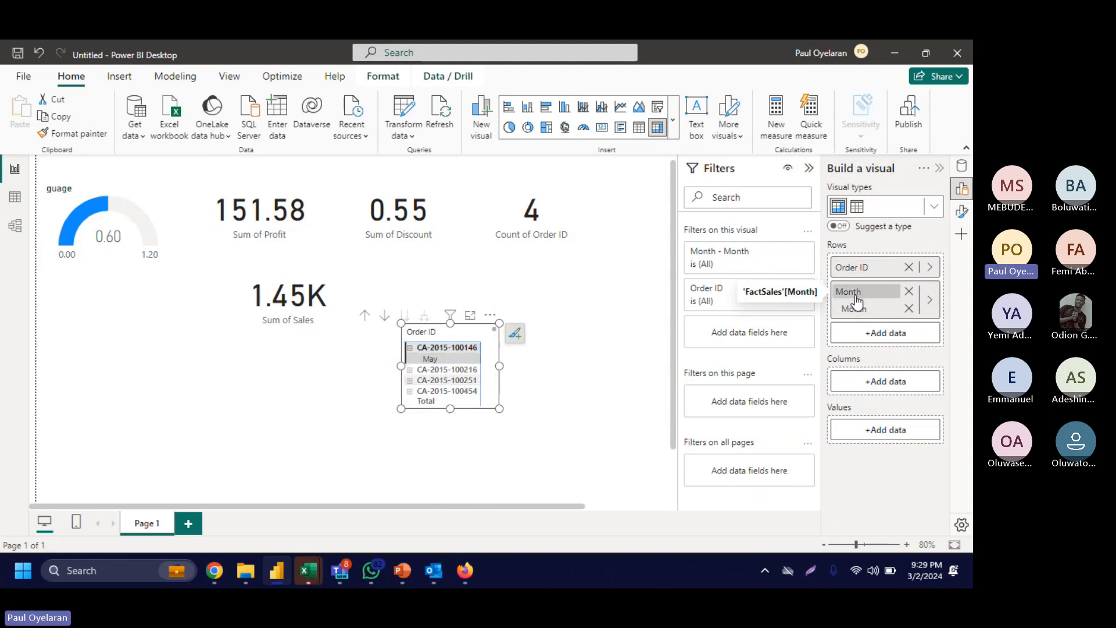
{"action": "left_click_drag", "start_coordinate": [857, 308], "coordinate": [876, 352]}
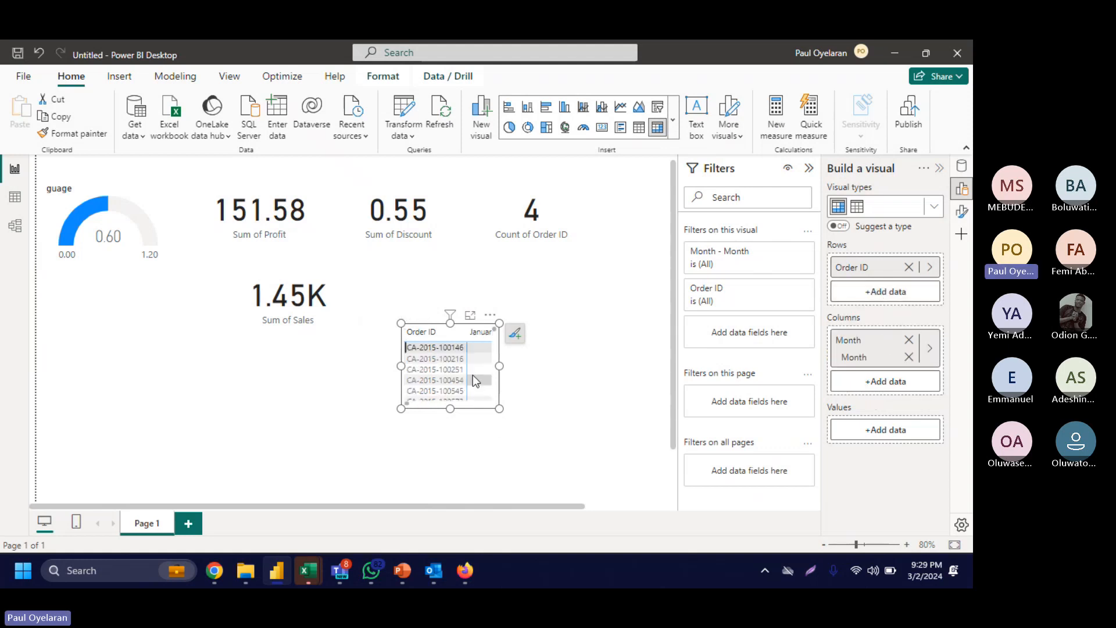
Step: Move the matrix below the cards and enlarge it to fit more order rows and month columns
{"action": "left_click_drag", "start_coordinate": [499, 366], "coordinate": [619, 381]}
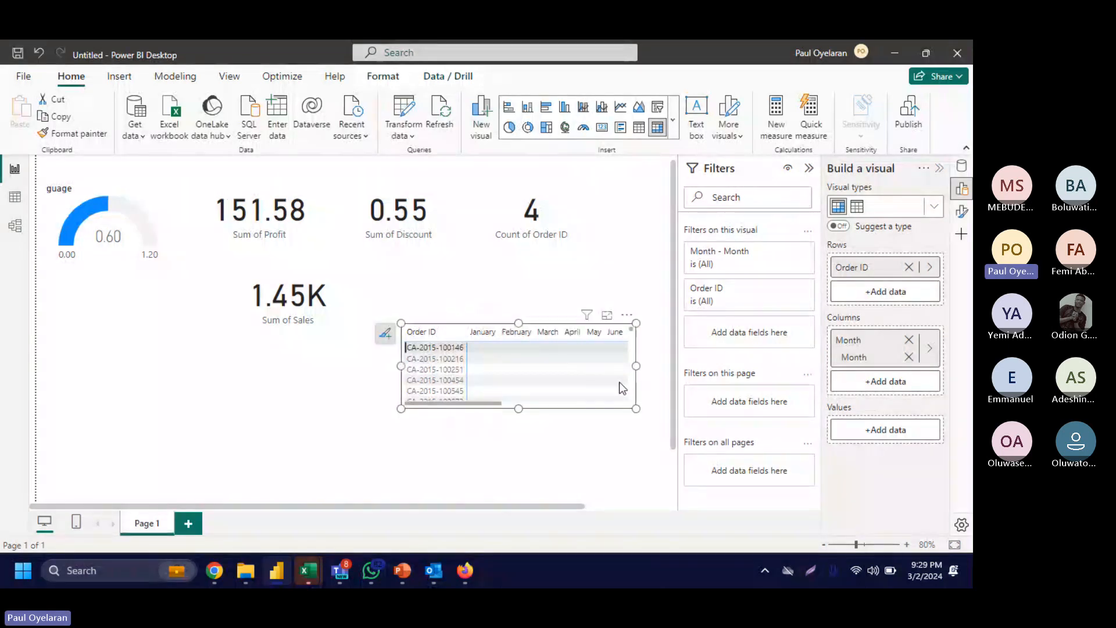
{"action": "left_click_drag", "start_coordinate": [526, 385], "coordinate": [319, 493]}
{"action": "left_click", "coordinate": [328, 386]}
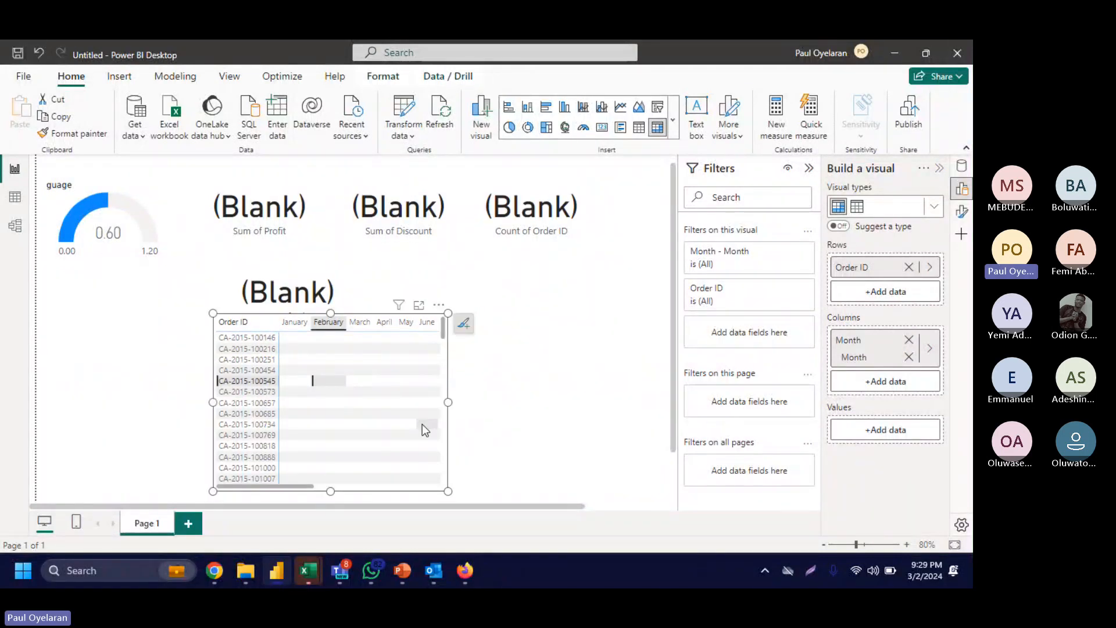
{"action": "left_click_drag", "start_coordinate": [446, 402], "coordinate": [563, 404]}
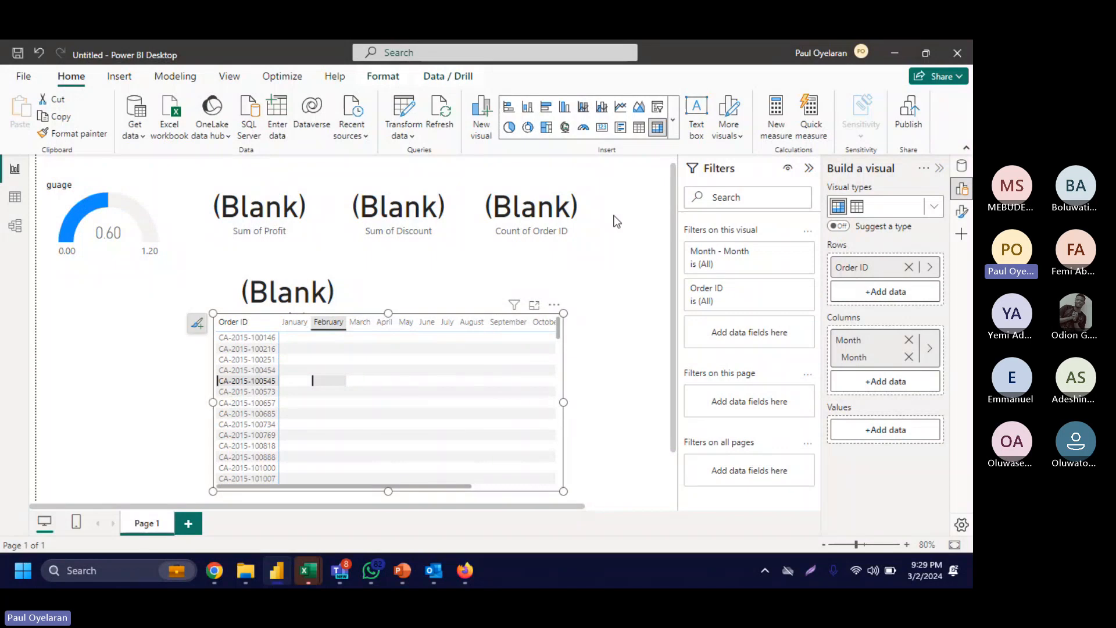
Step: Filter the page by the matrix's February column and add the Sales field to the page as a separate card
{"action": "left_click", "coordinate": [617, 221]}
{"action": "left_click", "coordinate": [331, 324]}
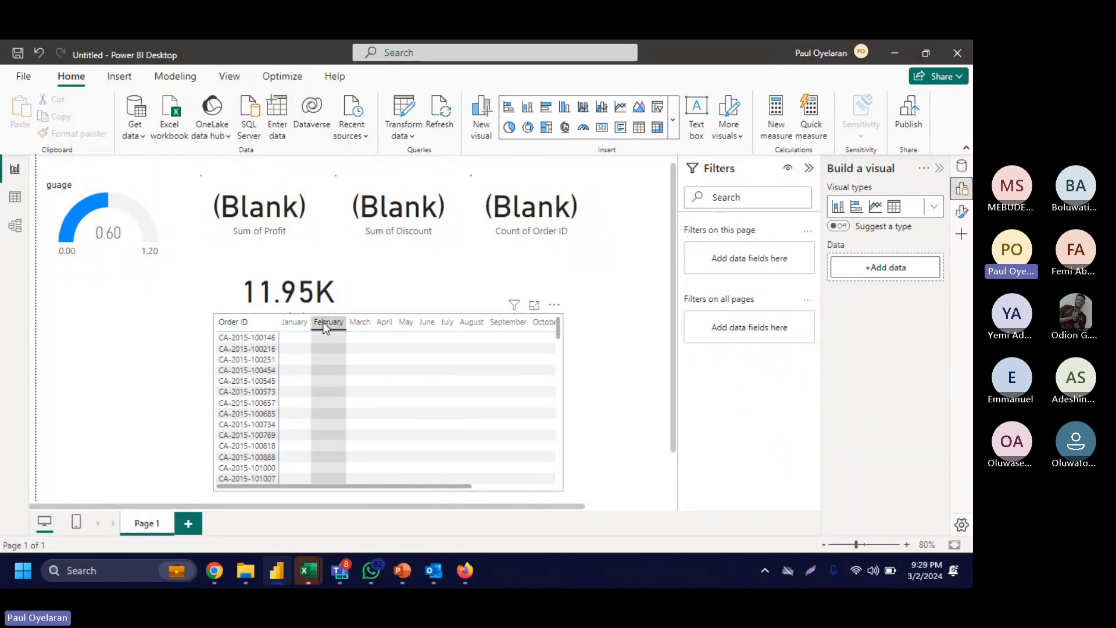
{"action": "left_click", "coordinate": [961, 166]}
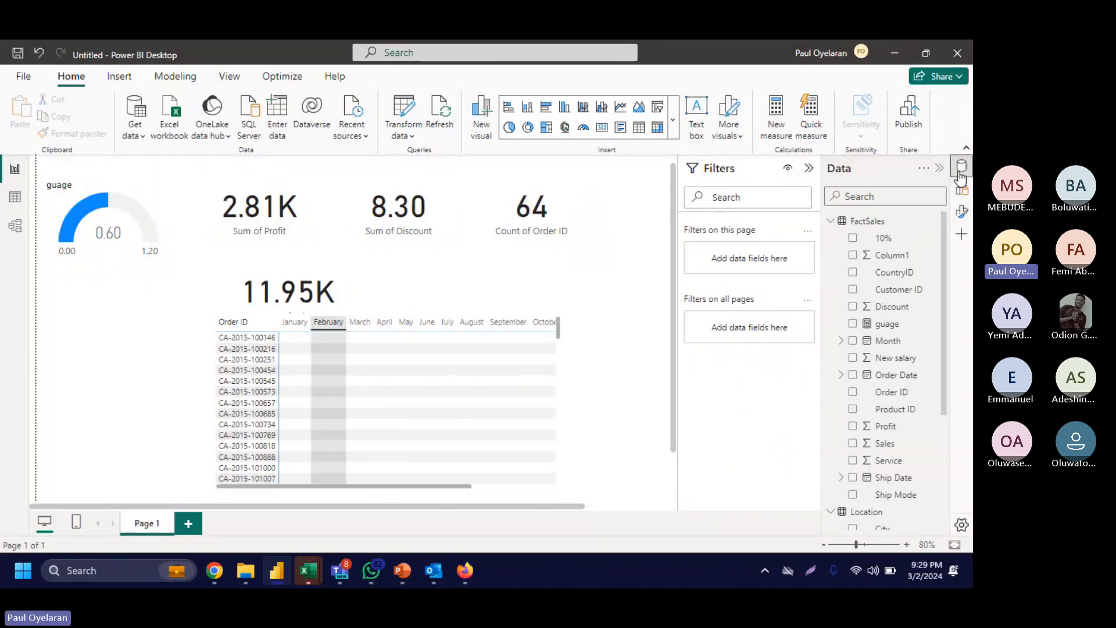
{"action": "left_click", "coordinate": [852, 443]}
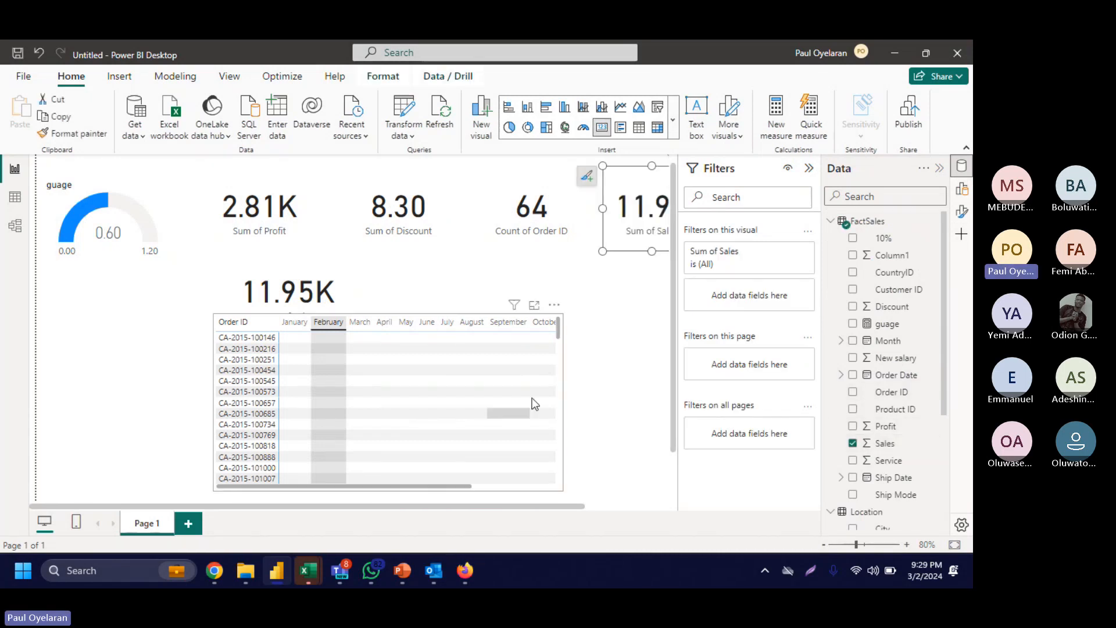
Step: Add Profit to the matrix values and replace it with the Sales field
{"action": "left_click", "coordinate": [560, 413]}
{"action": "scroll", "coordinate": [561, 414], "scroll_direction": "down", "scroll_amount": 5}
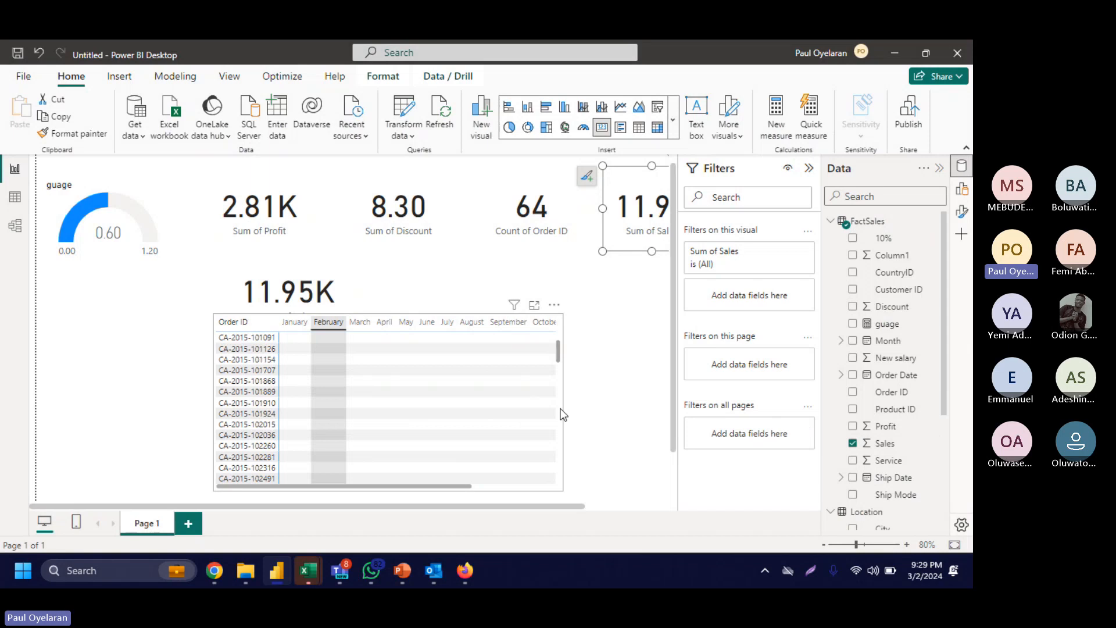
{"action": "scroll", "coordinate": [561, 410], "scroll_direction": "down", "scroll_amount": 3}
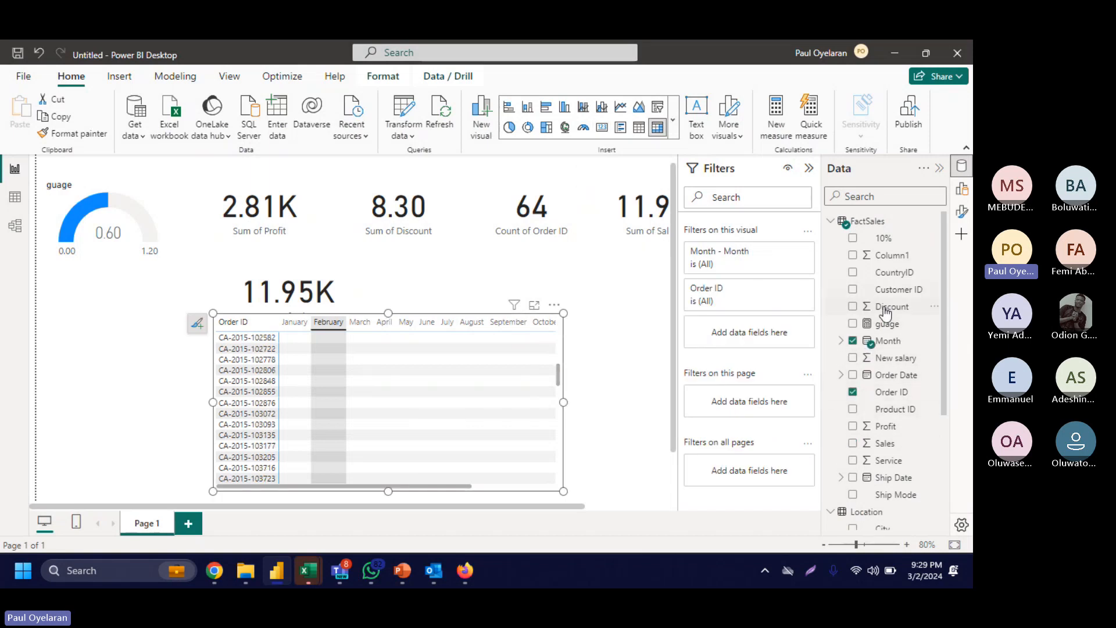
{"action": "scroll", "coordinate": [866, 343], "scroll_direction": "down", "scroll_amount": 2}
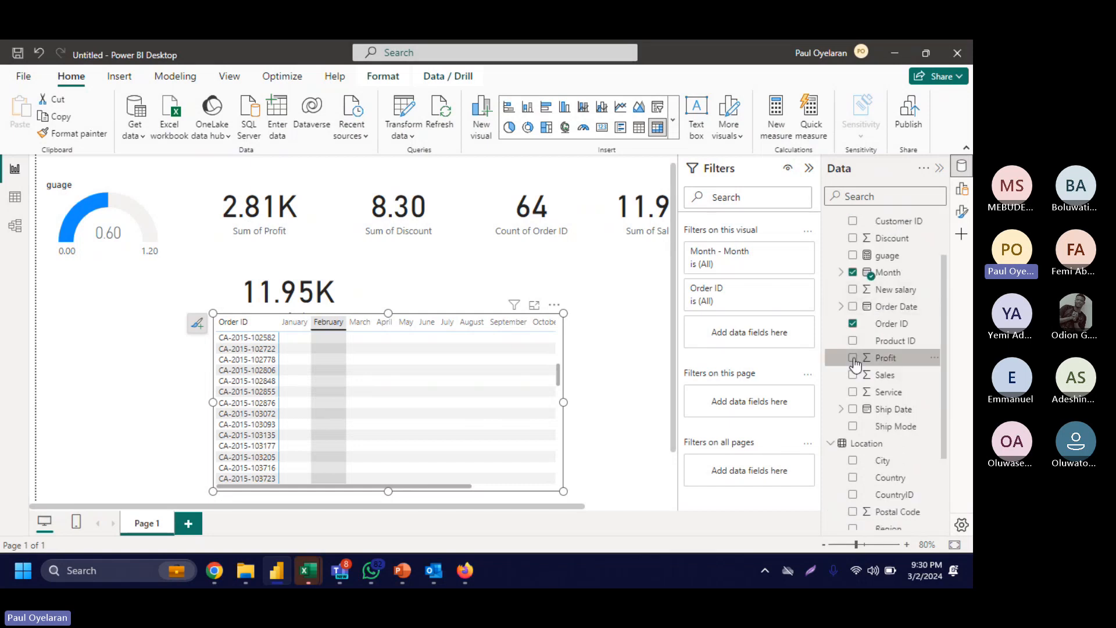
{"action": "left_click", "coordinate": [852, 358]}
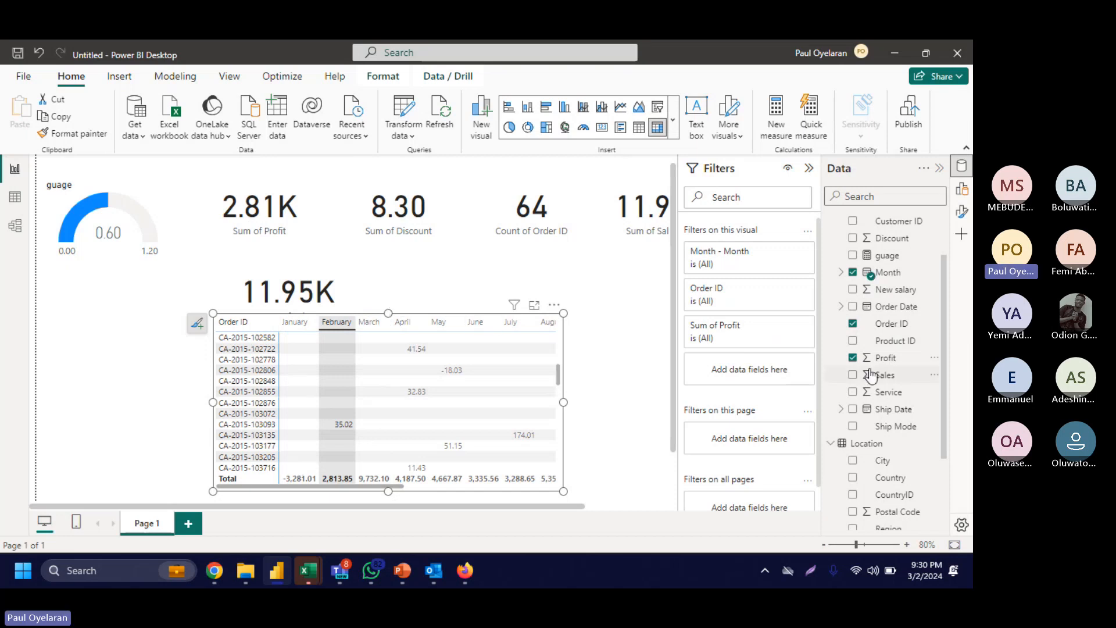
{"action": "left_click", "coordinate": [853, 358]}
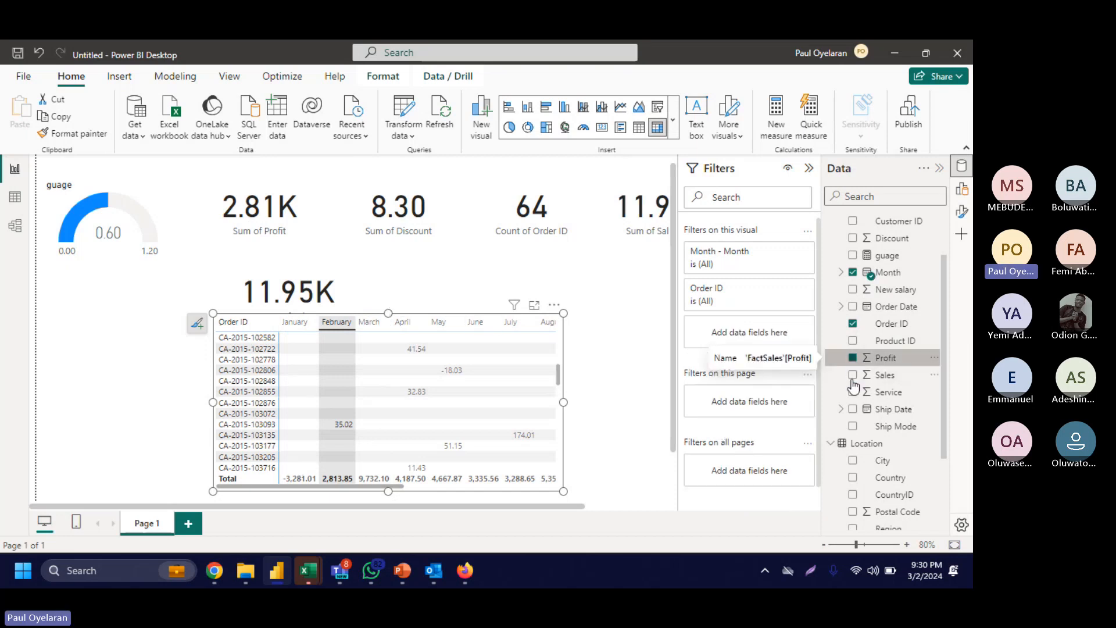
{"action": "left_click", "coordinate": [852, 375]}
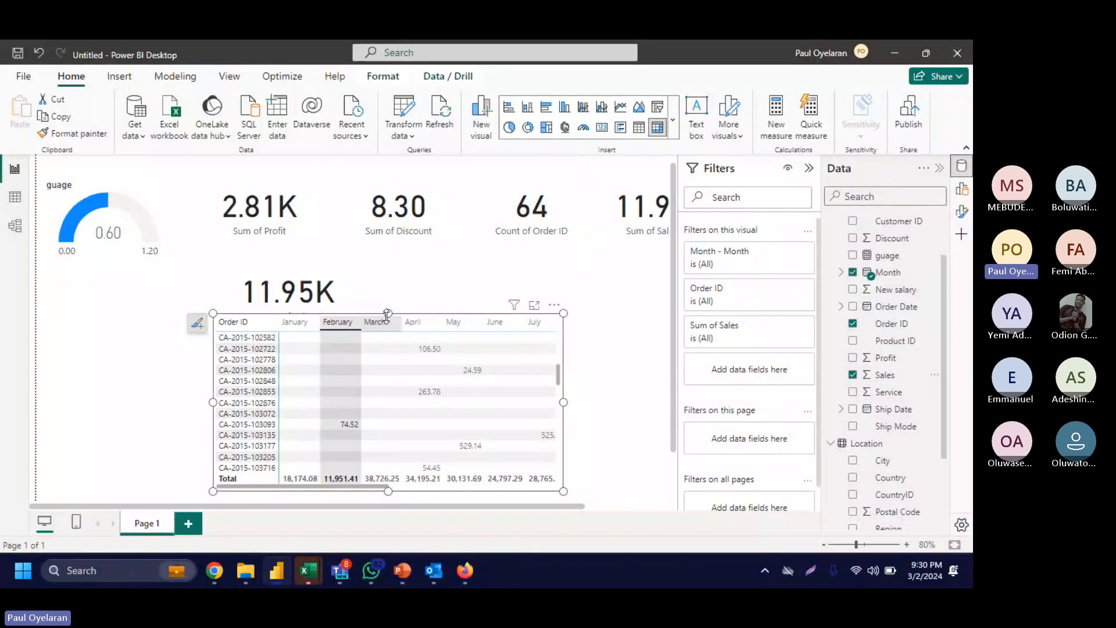
Step: Extend the matrix upward to just under the top row of cards, return to its first orders and clear the February selection
{"action": "left_click_drag", "start_coordinate": [387, 313], "coordinate": [383, 261]}
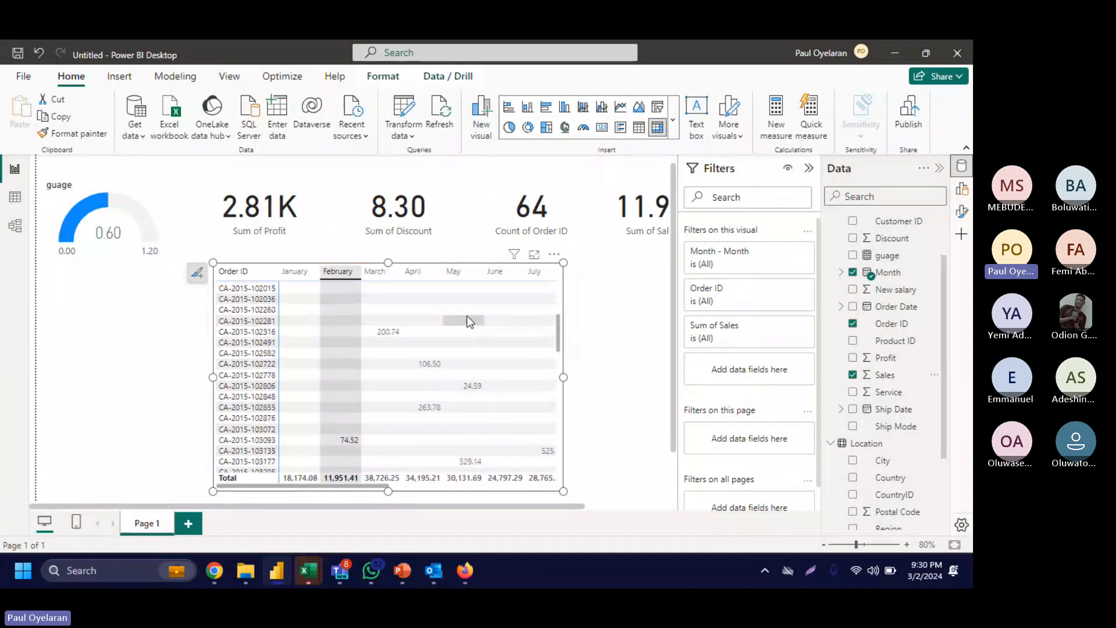
{"action": "scroll", "coordinate": [464, 318], "scroll_direction": "up", "scroll_amount": 3}
{"action": "scroll", "coordinate": [461, 317], "scroll_direction": "up", "scroll_amount": 5}
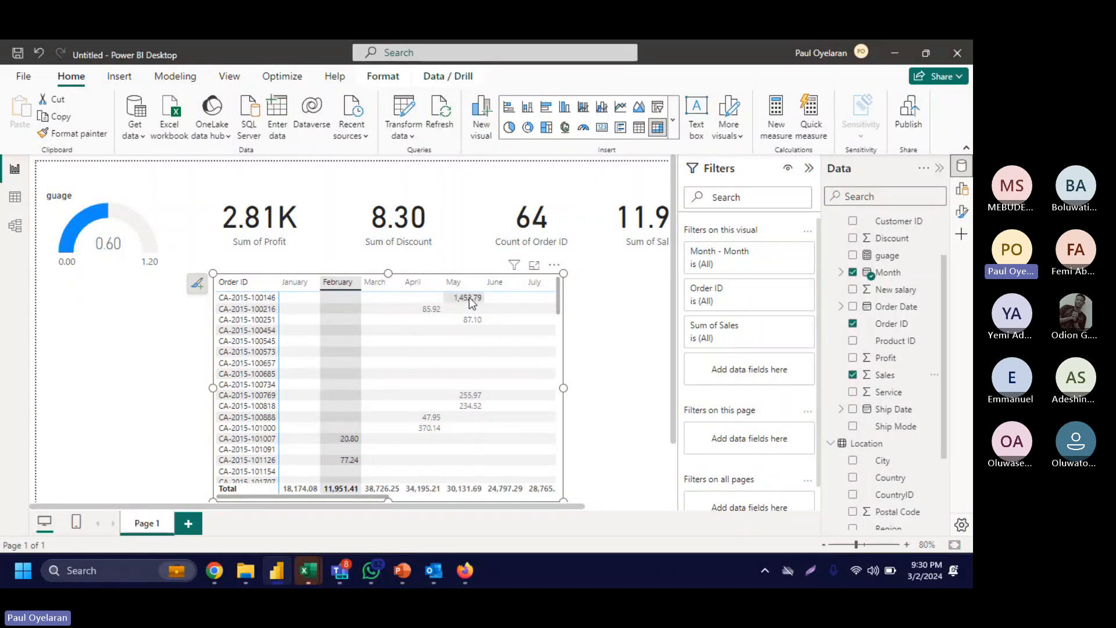
{"action": "left_click", "coordinate": [346, 288]}
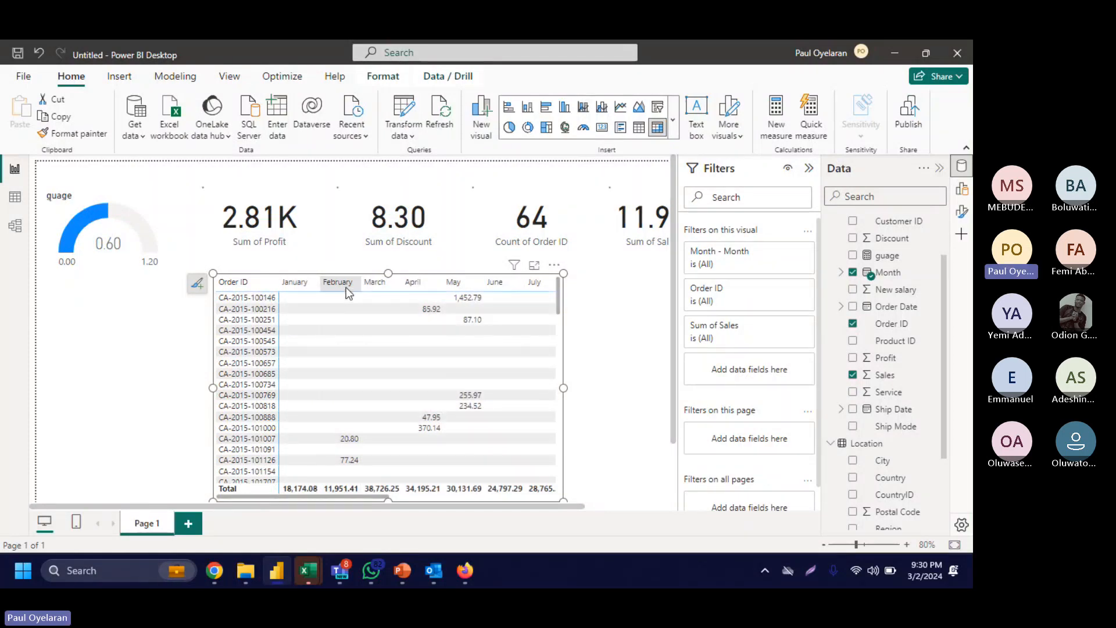
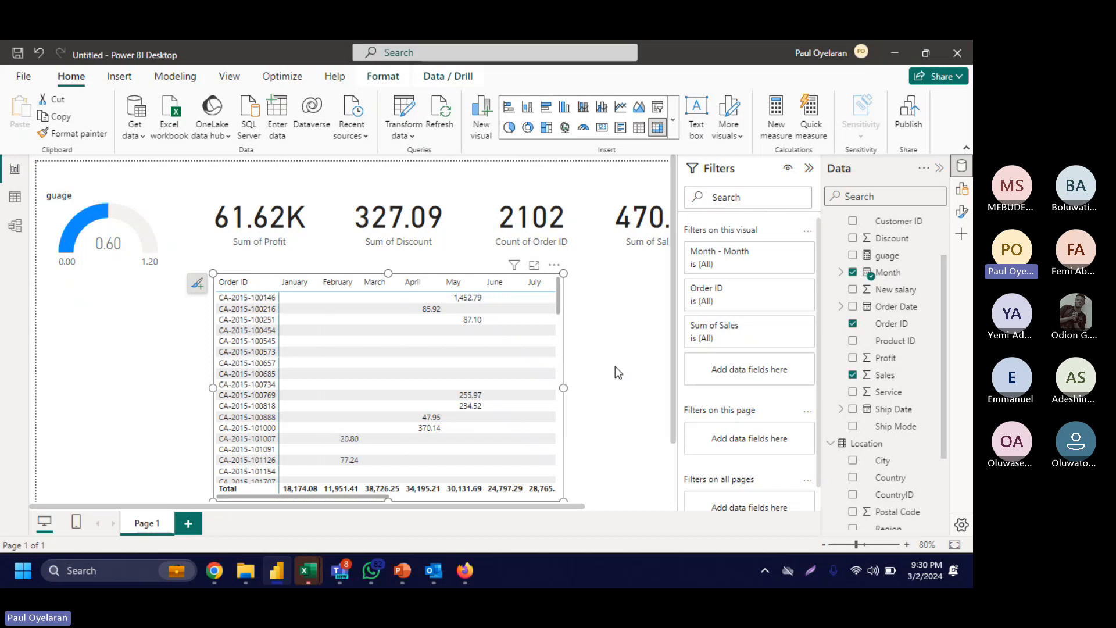
{"action": "left_click", "coordinate": [673, 117]}
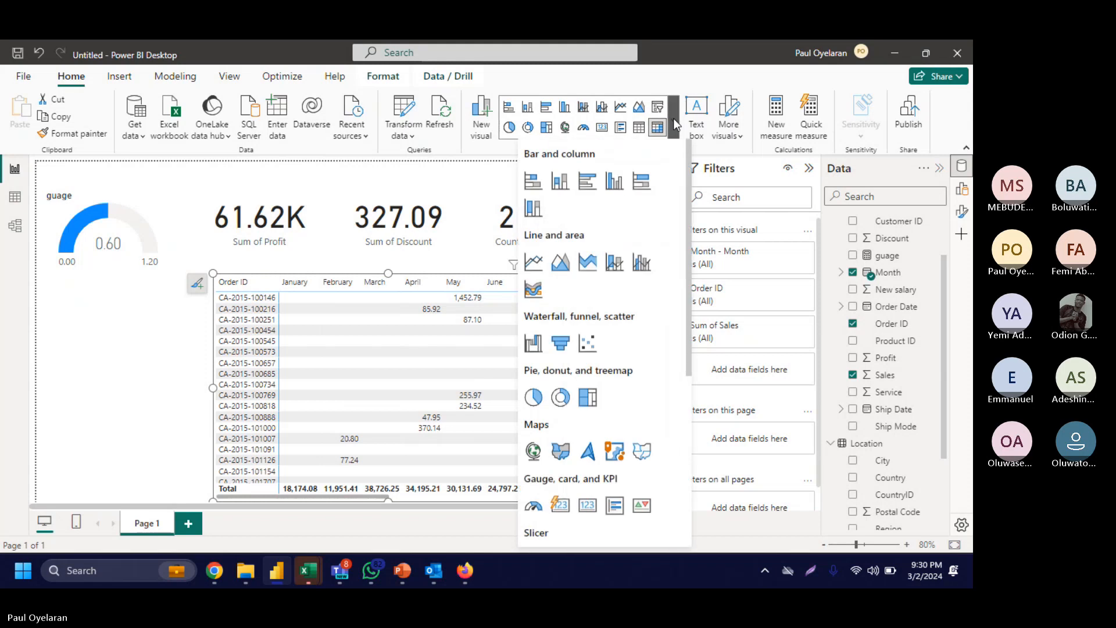
{"action": "scroll", "coordinate": [640, 398], "scroll_direction": "down", "scroll_amount": 5}
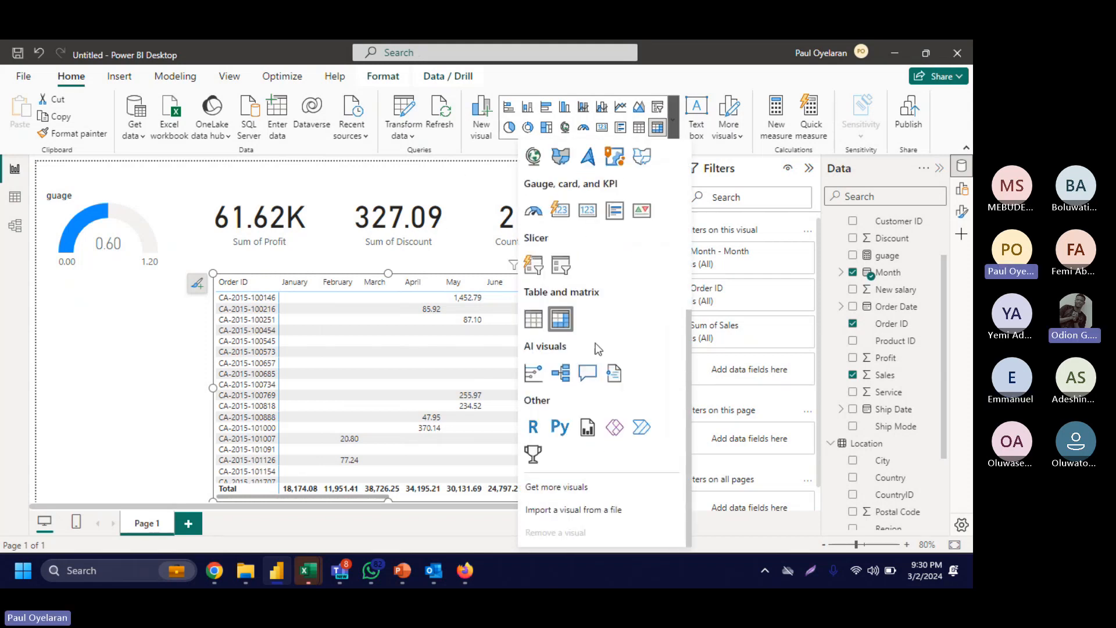
{"action": "scroll", "coordinate": [598, 348], "scroll_direction": "up", "scroll_amount": 3}
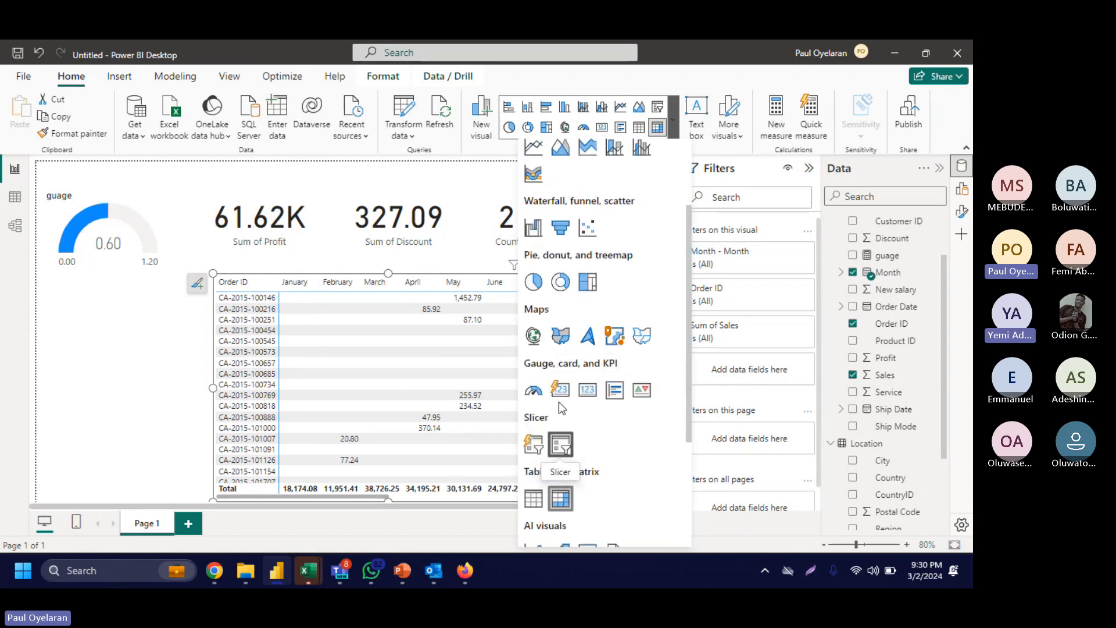
{"action": "left_click", "coordinate": [456, 172]}
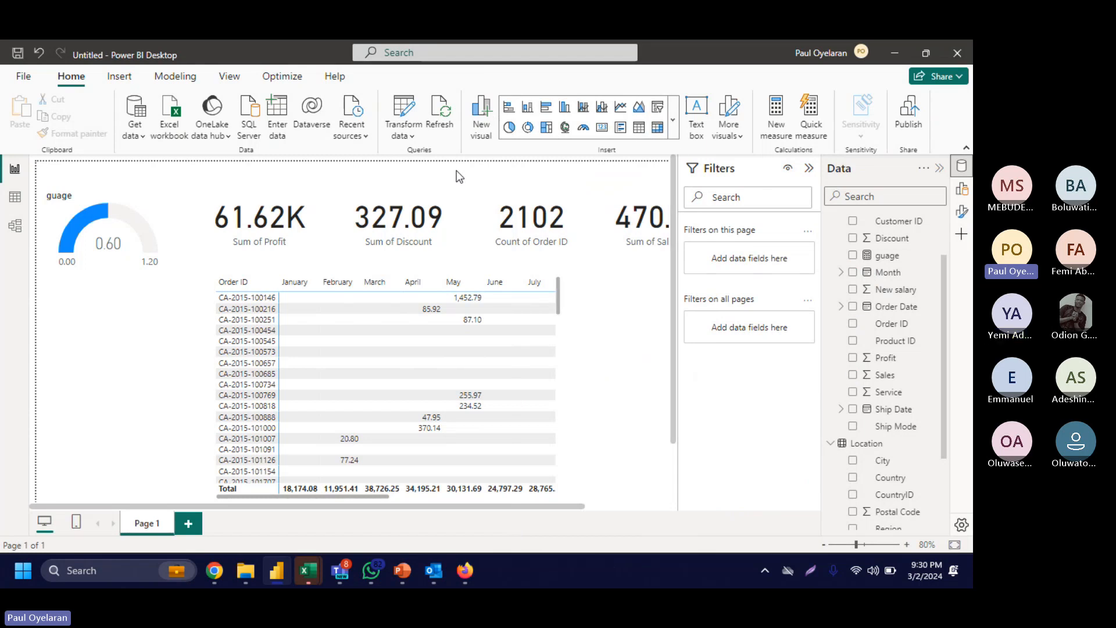
Step: Move the Count of Order ID, Sum of Discount and Sum of Profit cards down into the matrix area to free the page's top row
{"action": "left_click_drag", "start_coordinate": [578, 193], "coordinate": [599, 298]}
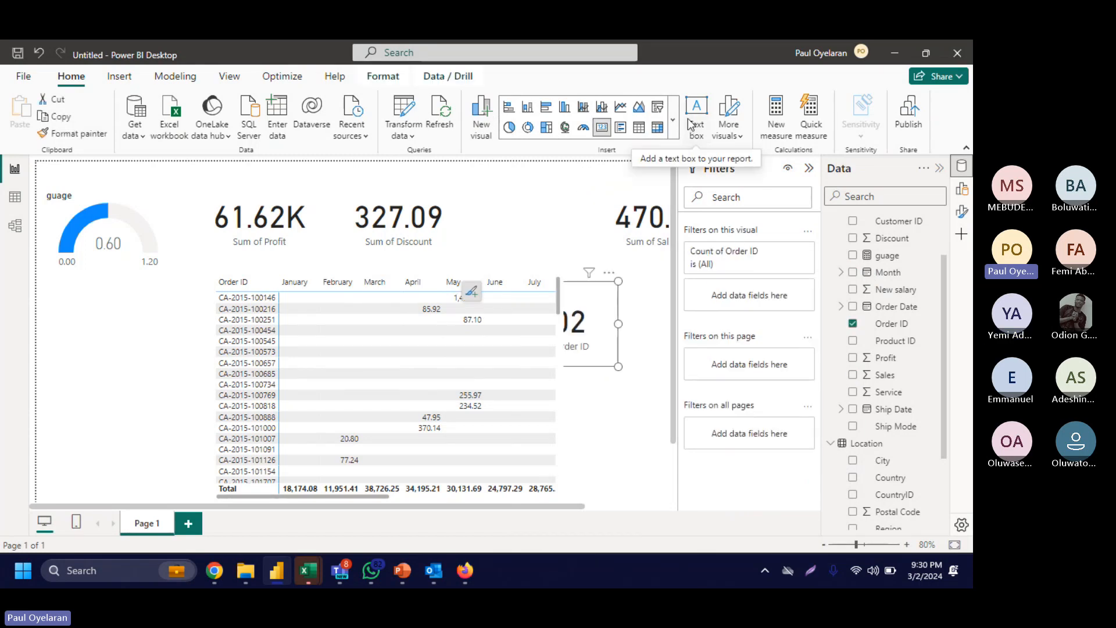
{"action": "left_click", "coordinate": [400, 209]}
{"action": "left_click_drag", "start_coordinate": [400, 210], "coordinate": [410, 336]}
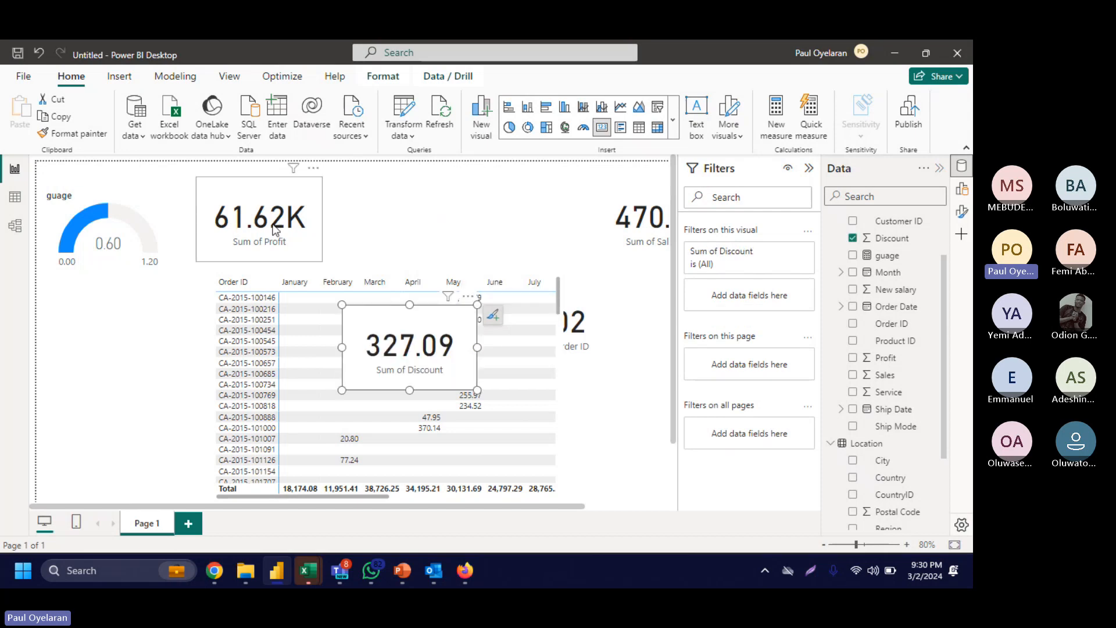
{"action": "left_click_drag", "start_coordinate": [259, 220], "coordinate": [277, 367]}
Step: Add a text box reading SALES REPORT 2024 above the matrix and reduce its height to a title strip
{"action": "left_click", "coordinate": [699, 119]}
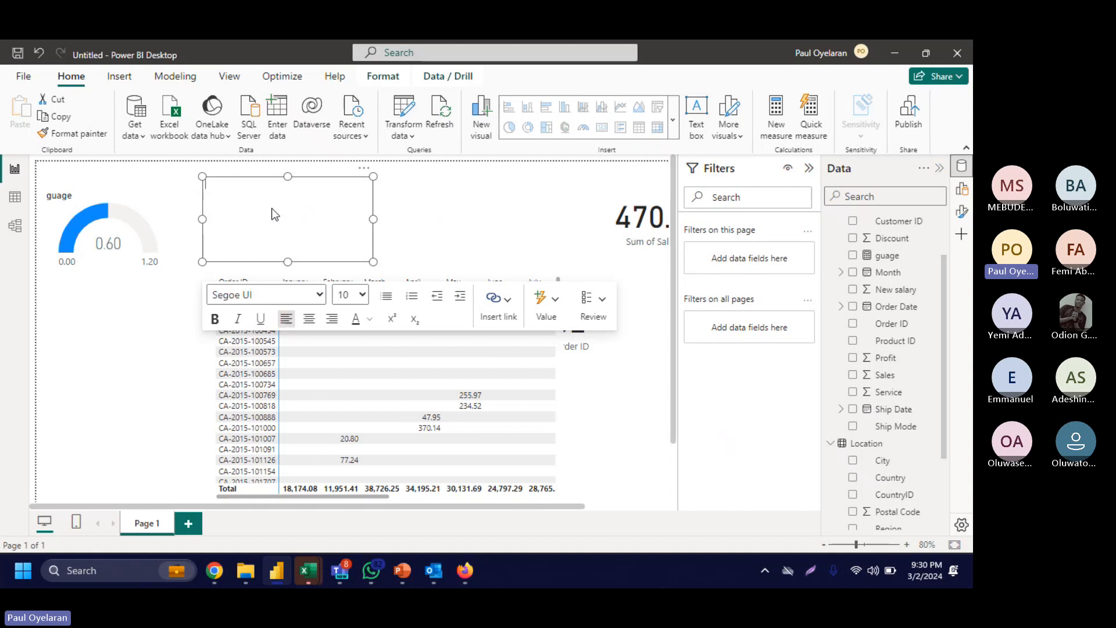
{"action": "key", "text": "Caps_Lock"}
{"action": "type", "text": "S"}
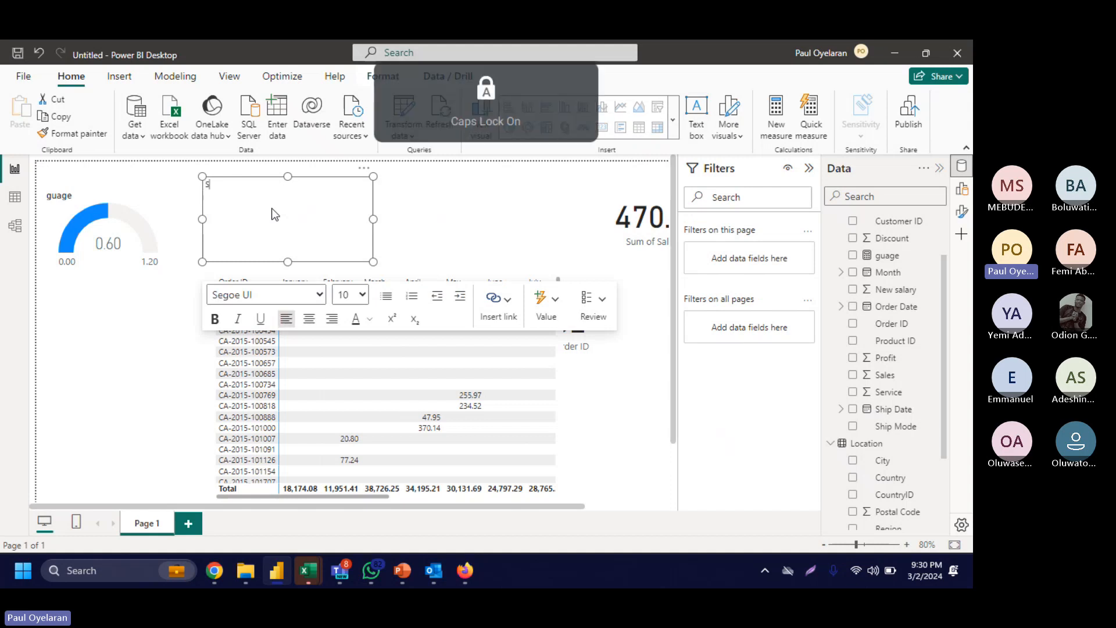
{"action": "type", "text": "ALES R"}
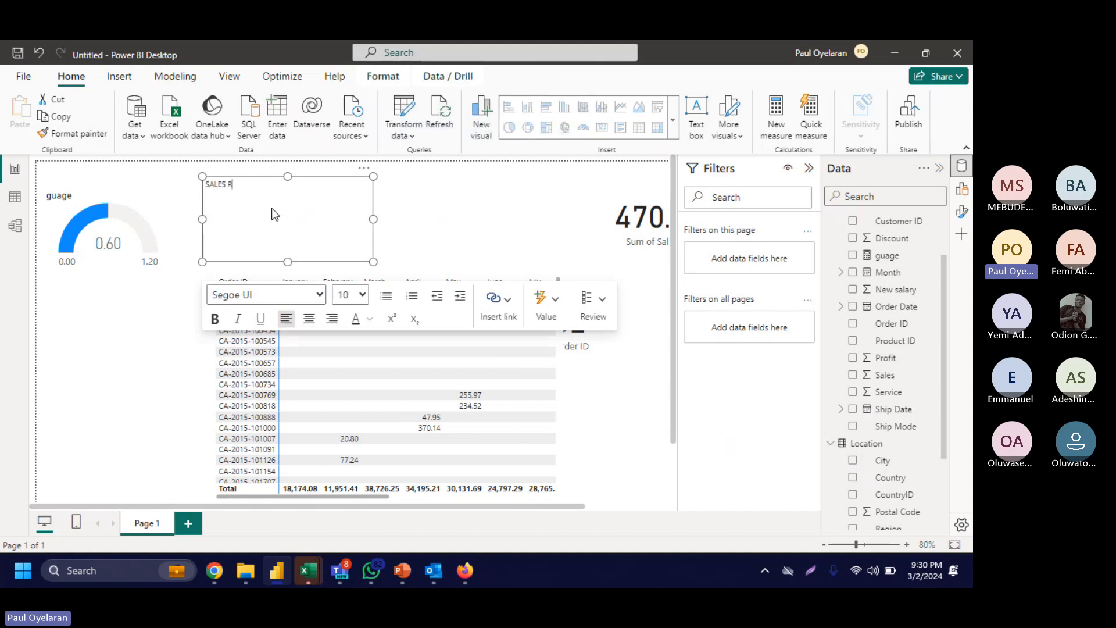
{"action": "type", "text": "EPORT 2024"}
{"action": "left_click_drag", "start_coordinate": [288, 262], "coordinate": [281, 205]}
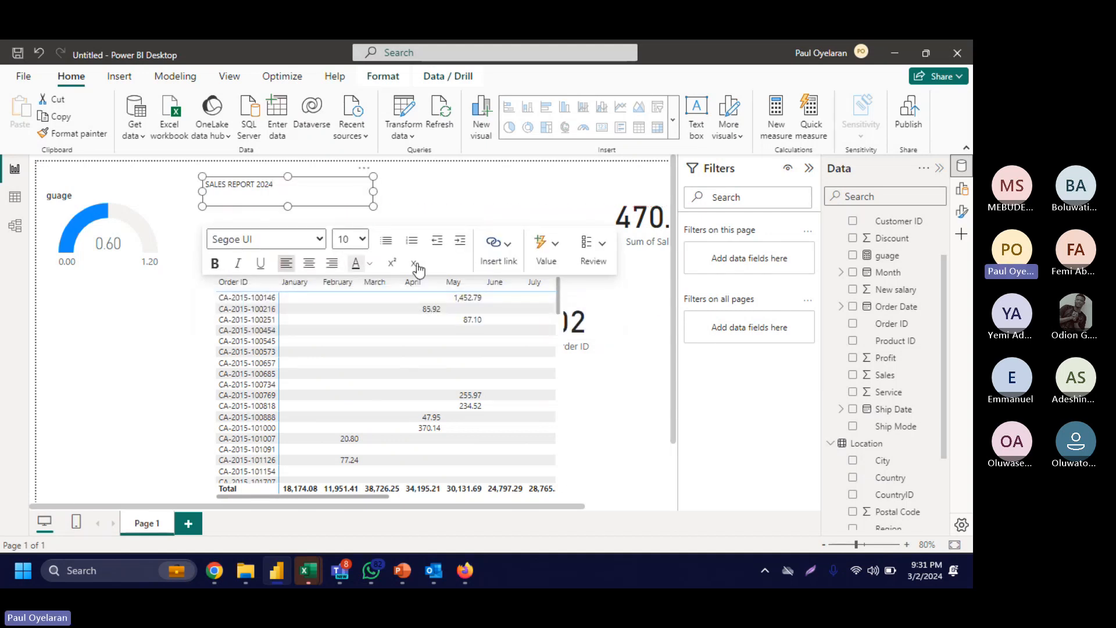
Step: Format the title text as bold, centred and size 20, and move its text box up to the page's top edge
{"action": "key", "text": "ctrl+a"}
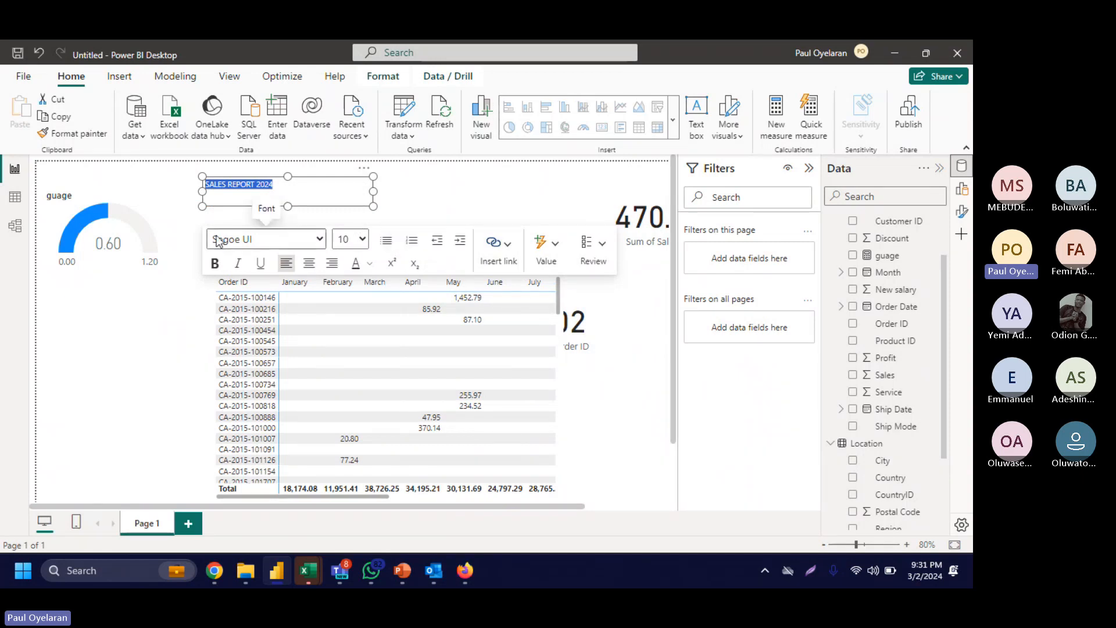
{"action": "left_click", "coordinate": [215, 265]}
{"action": "double_click", "coordinate": [330, 269]}
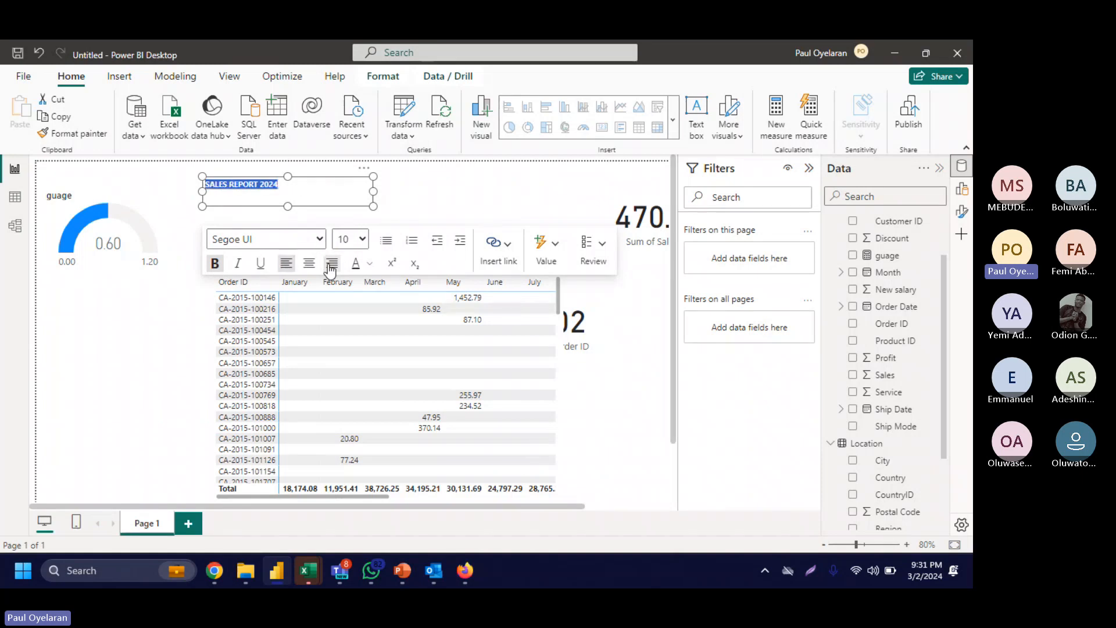
{"action": "left_click", "coordinate": [309, 264]}
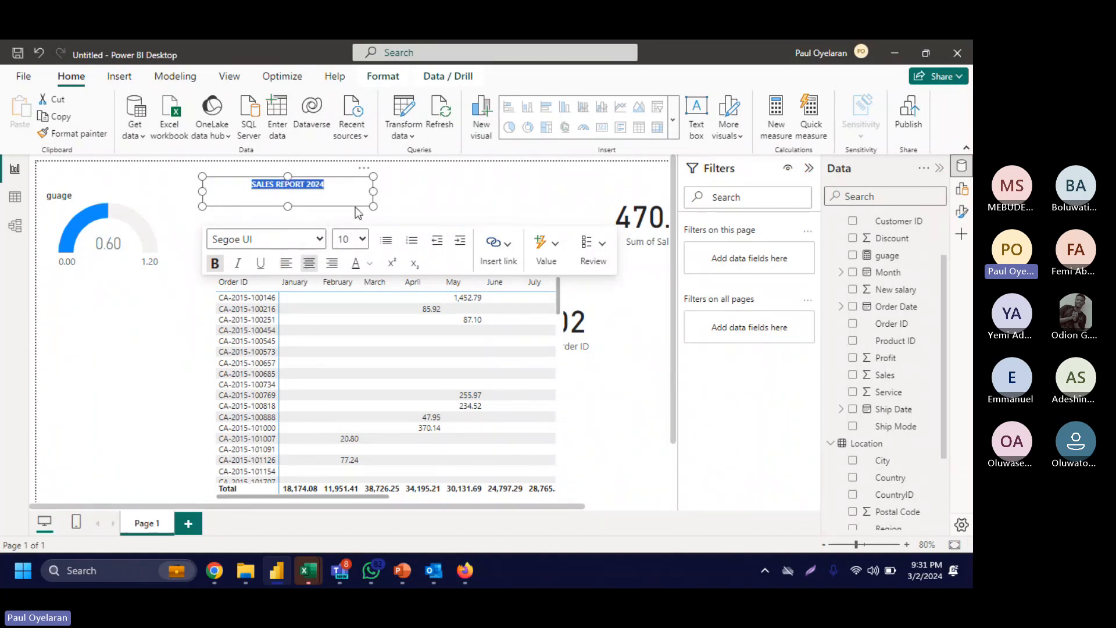
{"action": "left_click", "coordinate": [363, 241]}
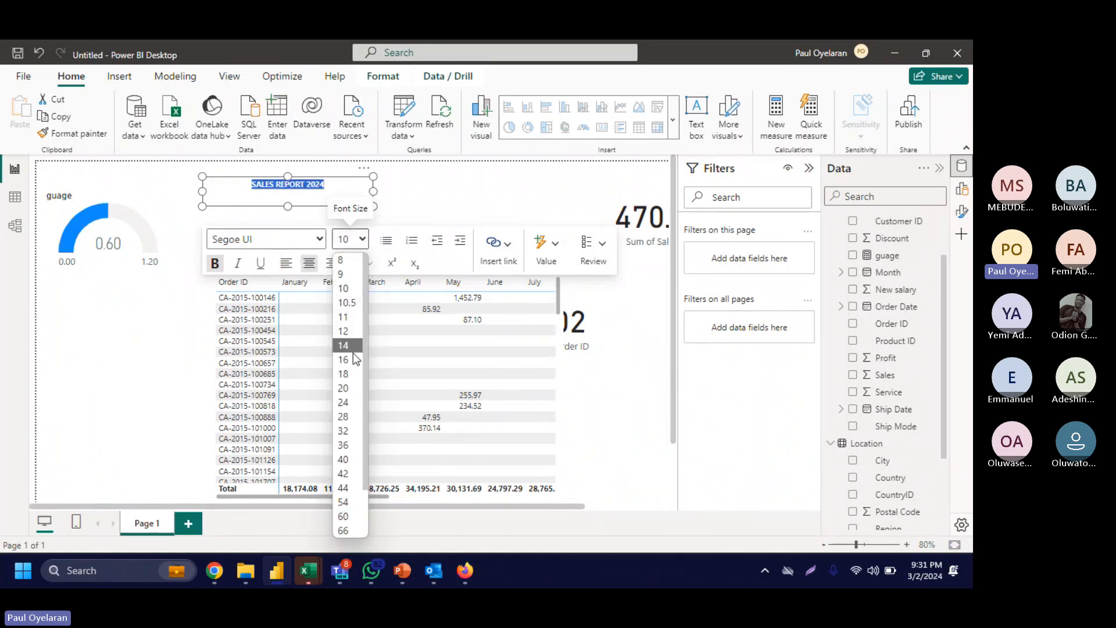
{"action": "left_click", "coordinate": [352, 351]}
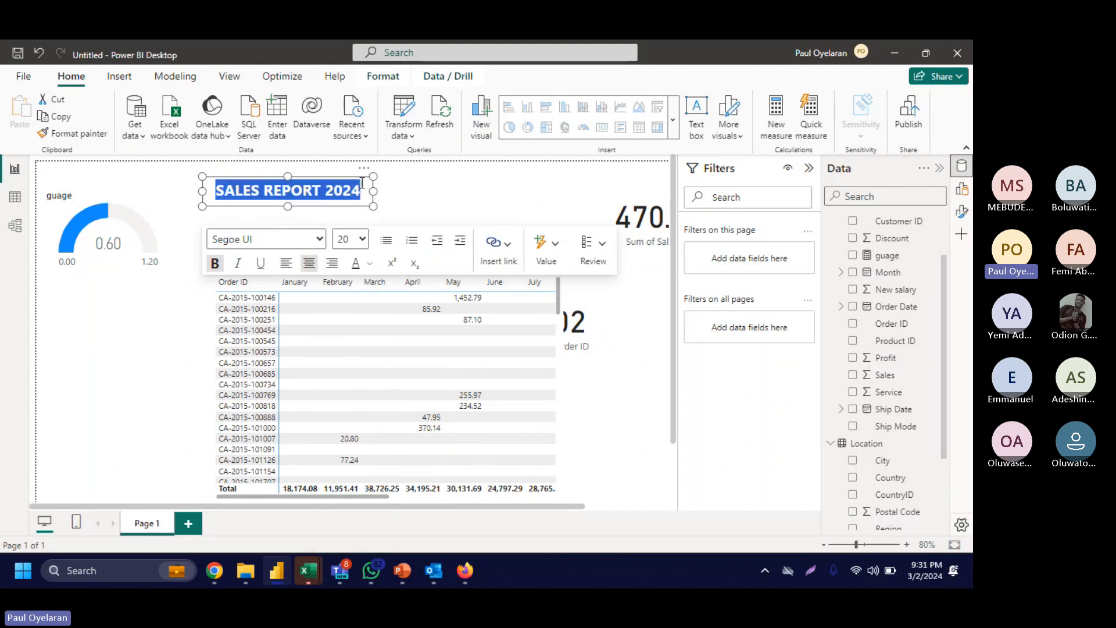
{"action": "left_click", "coordinate": [361, 174]}
{"action": "left_click_drag", "start_coordinate": [361, 175], "coordinate": [413, 165]}
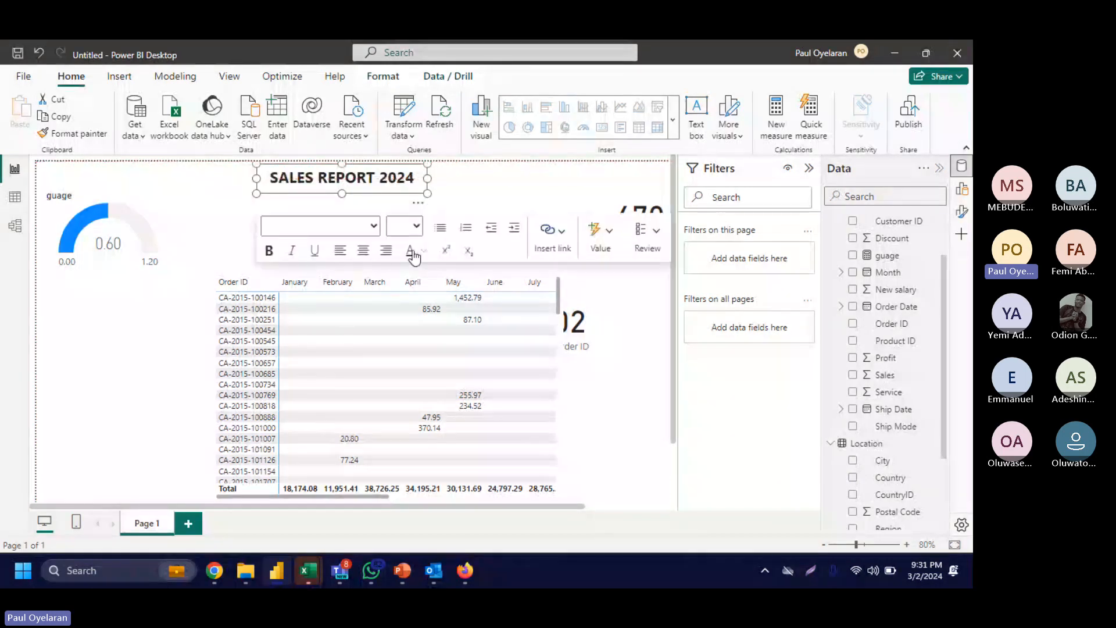
Step: Start a dynamic value in the title text box, try YEAR as its calculation and clear it
{"action": "left_click", "coordinate": [609, 250]}
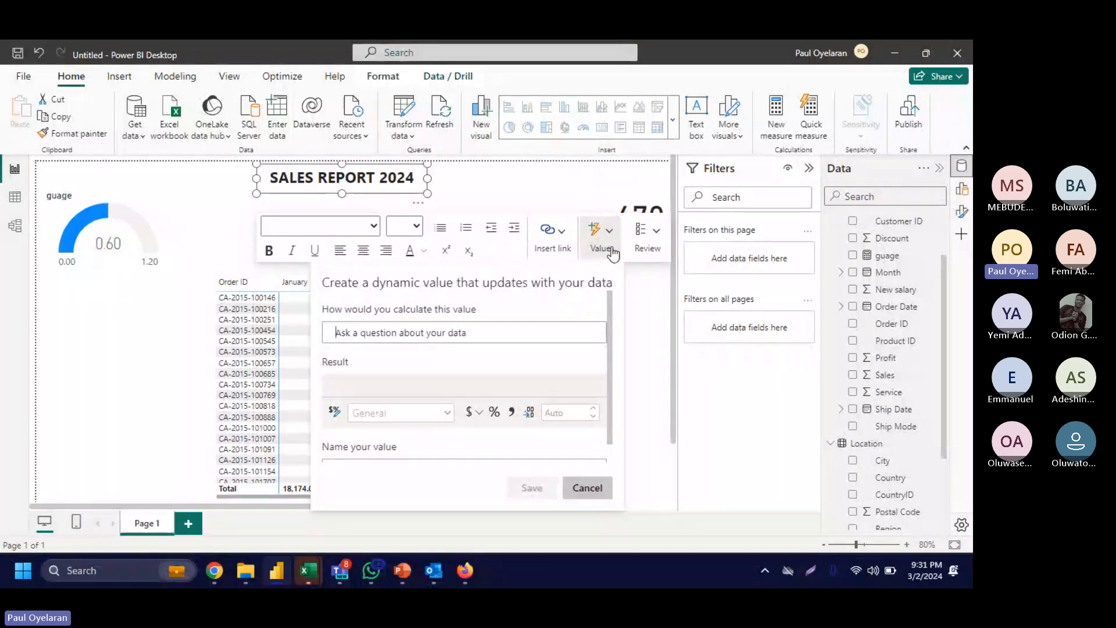
{"action": "left_click", "coordinate": [452, 340]}
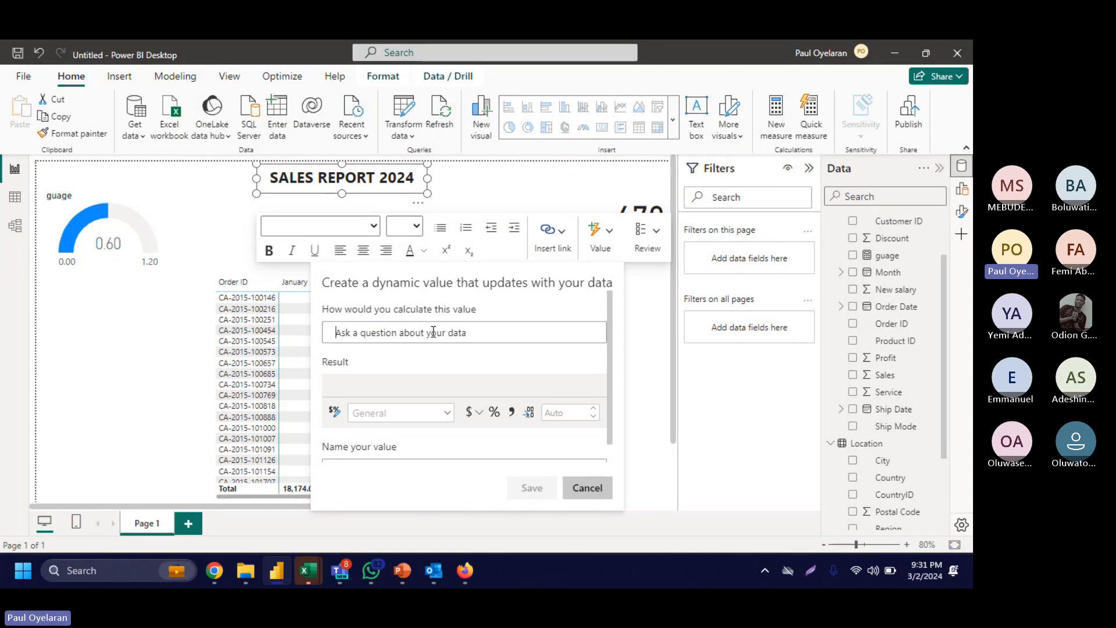
{"action": "type", "text": "YEAR"}
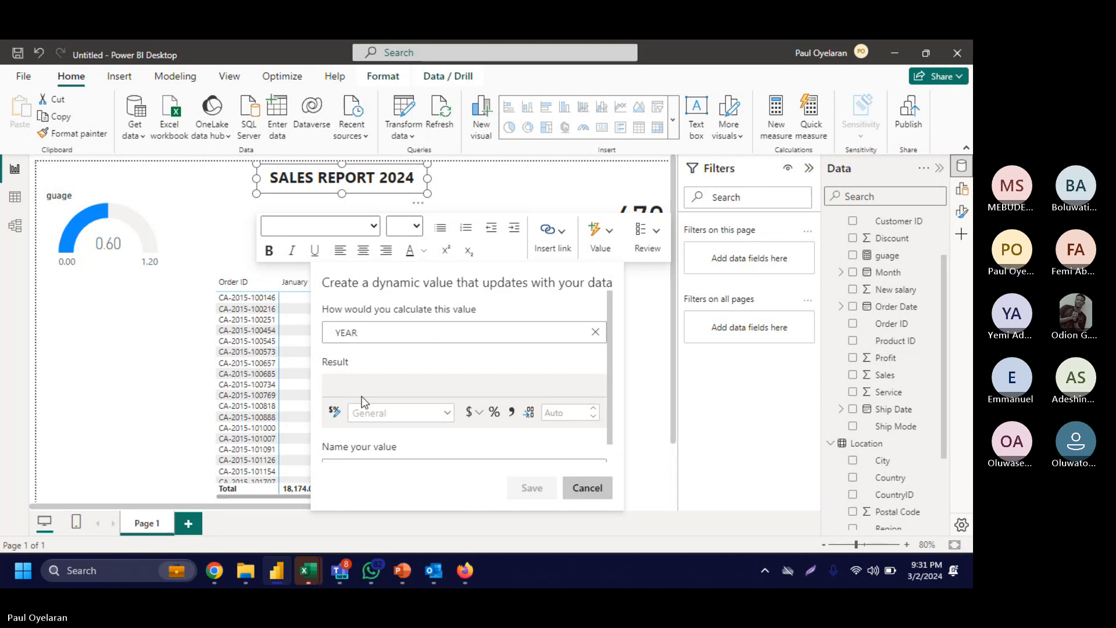
{"action": "key", "text": "BackSpace"}
{"action": "key", "text": "BackSpace"}
{"action": "key", "text": "BackSpace"}
{"action": "key", "text": "BackSpace"}
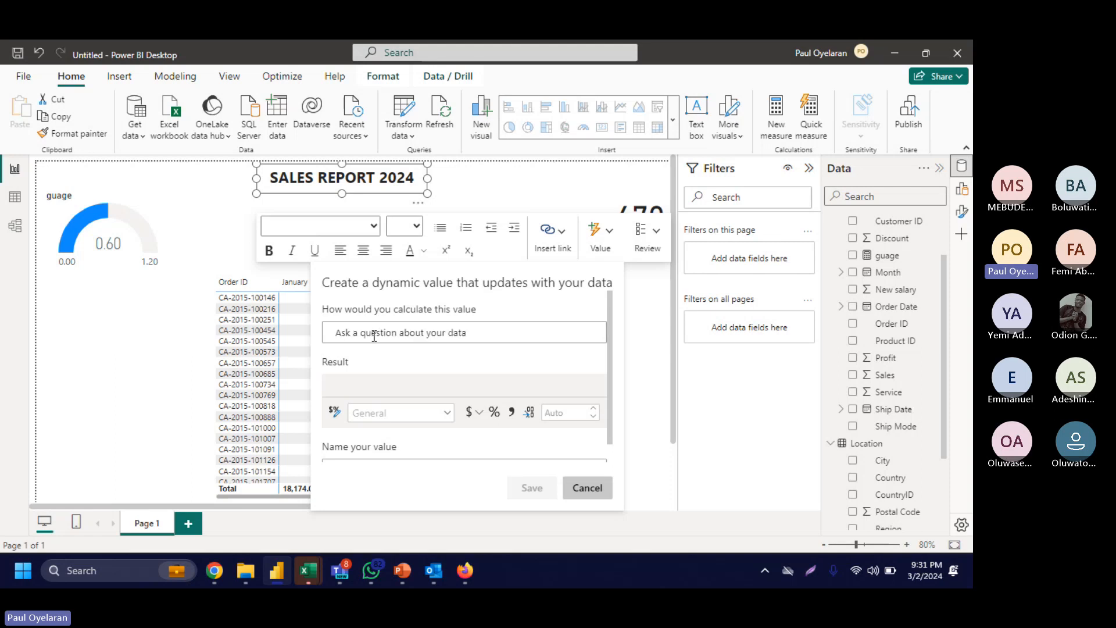
Step: Try TODAY and MAX as the dynamic value's calculation
{"action": "type", "text": "TODAY"}
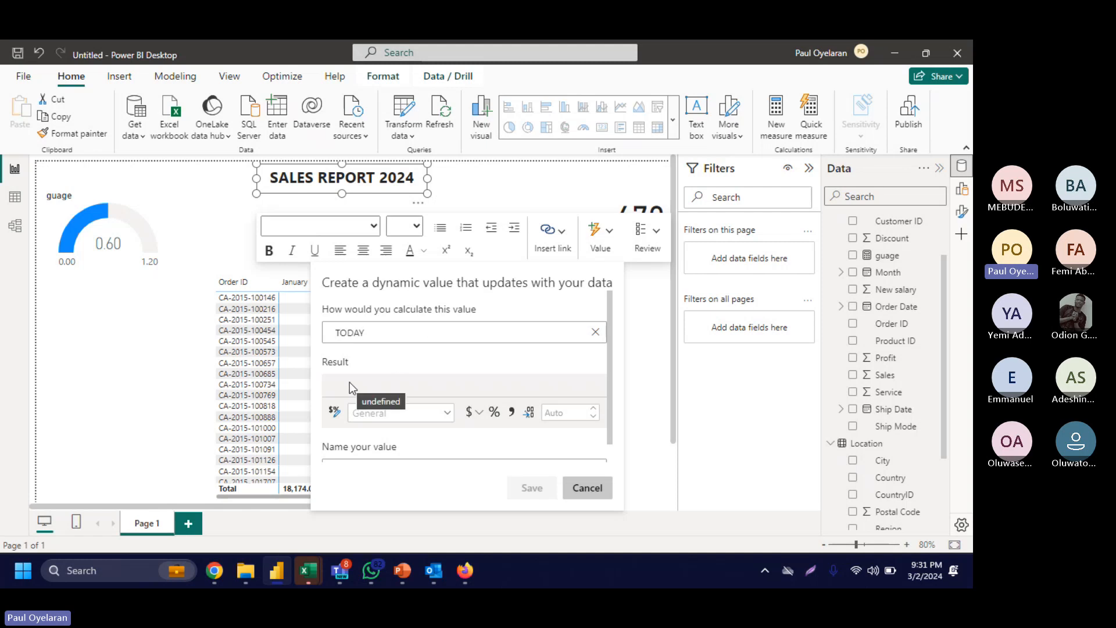
{"action": "key", "text": "BackSpace"}
{"action": "key", "text": "BackSpace"}
{"action": "key", "text": "BackSpace"}
{"action": "key", "text": "BackSpace"}
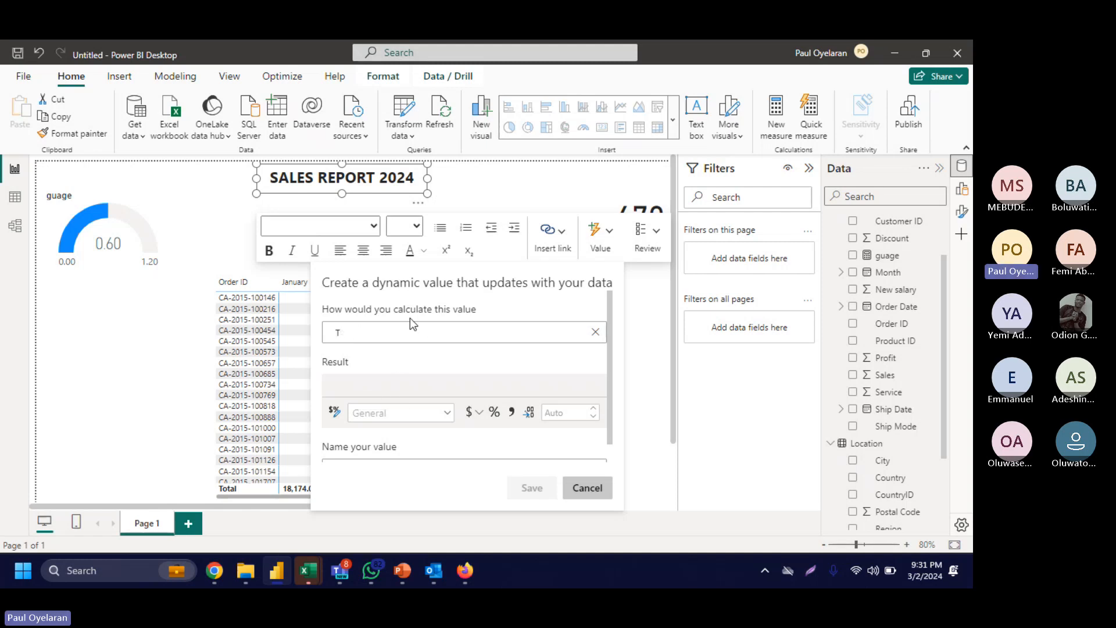
{"action": "key", "text": "BackSpace"}
{"action": "type", "text": "MAX"}
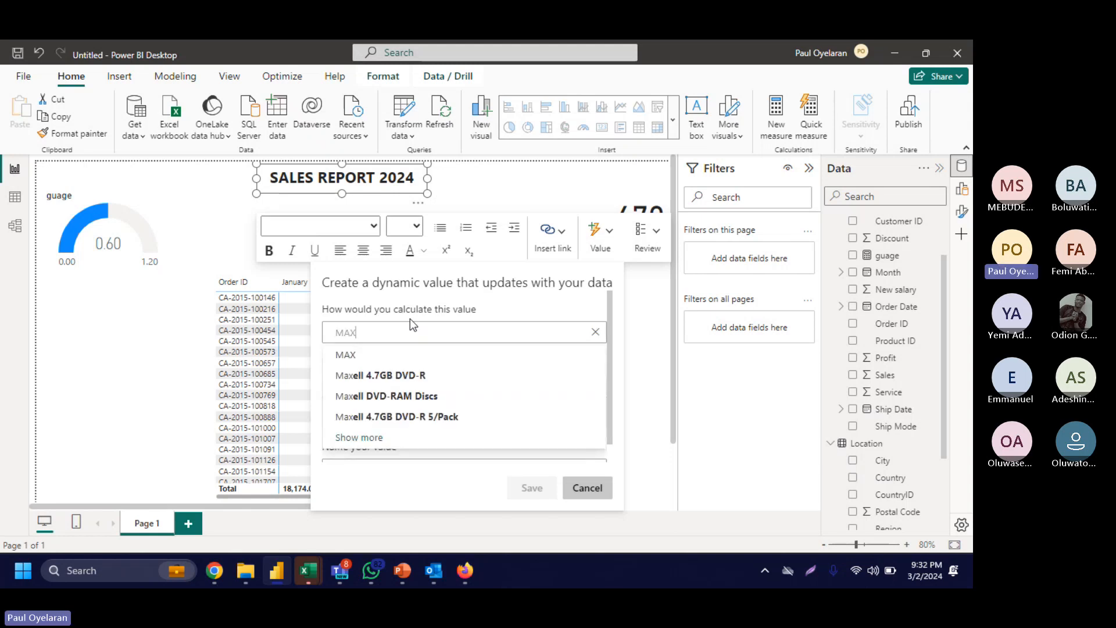
{"action": "scroll", "coordinate": [377, 396], "scroll_direction": "down", "scroll_amount": 1}
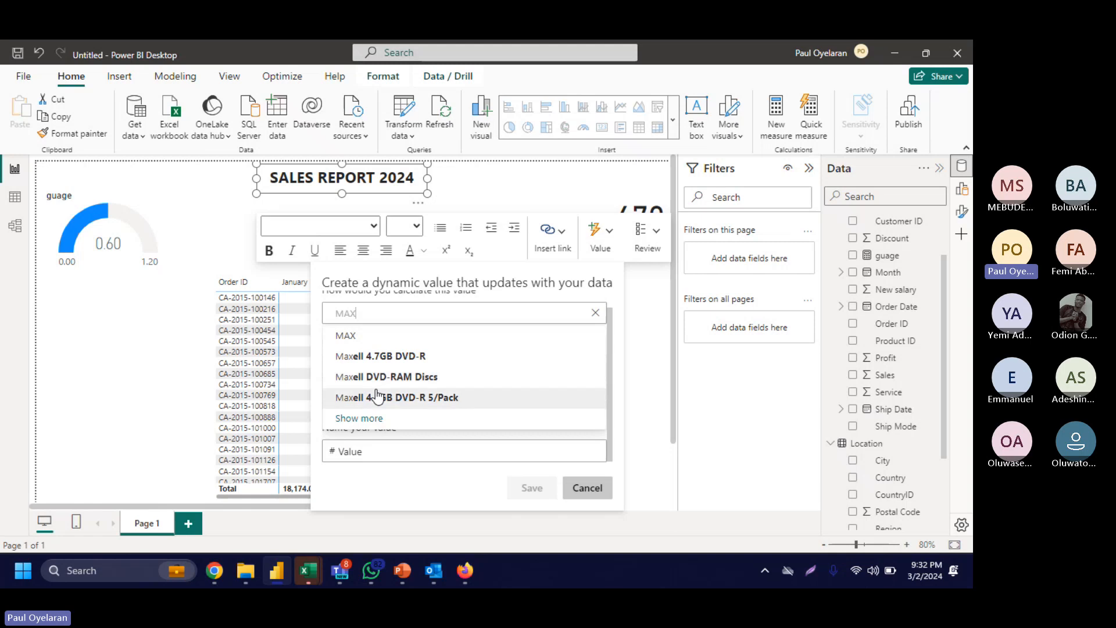
{"action": "left_click", "coordinate": [353, 340]}
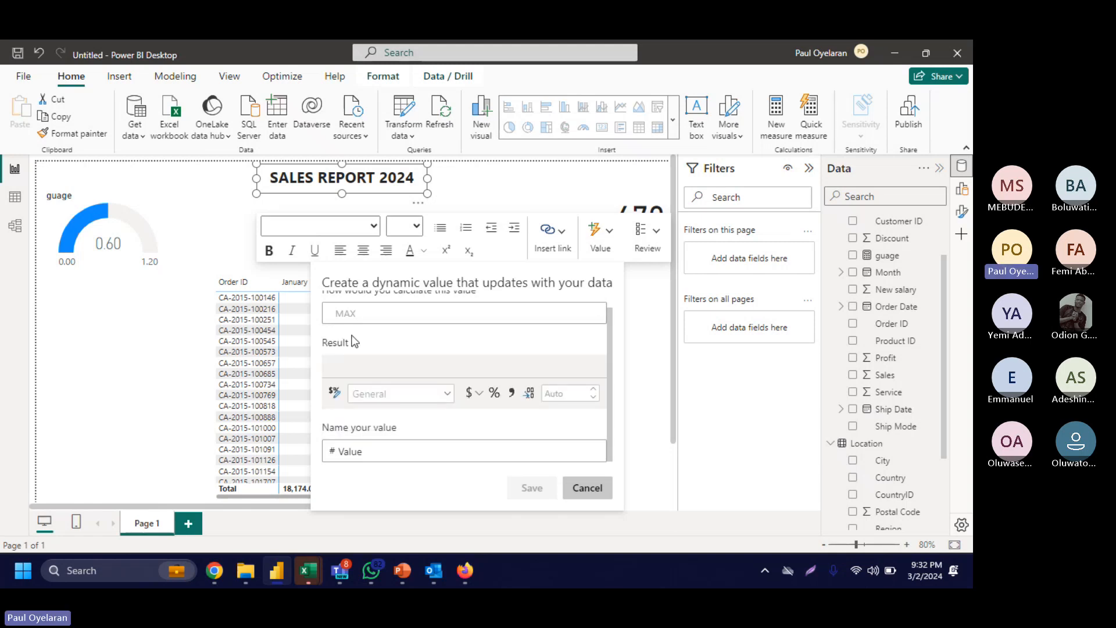
Step: Insert a dynamic value calculated from fact sale month into the title and widen the text box to fit one line
{"action": "left_click", "coordinate": [384, 315]}
{"action": "key", "text": "BackSpace"}
{"action": "key", "text": "BackSpace"}
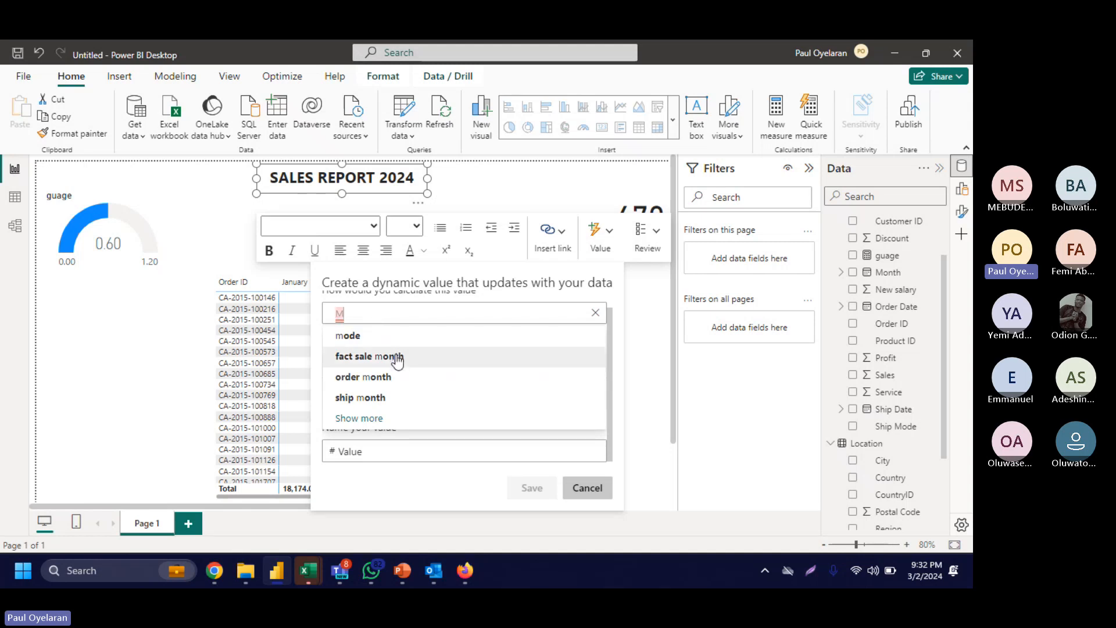
{"action": "left_click", "coordinate": [398, 358]}
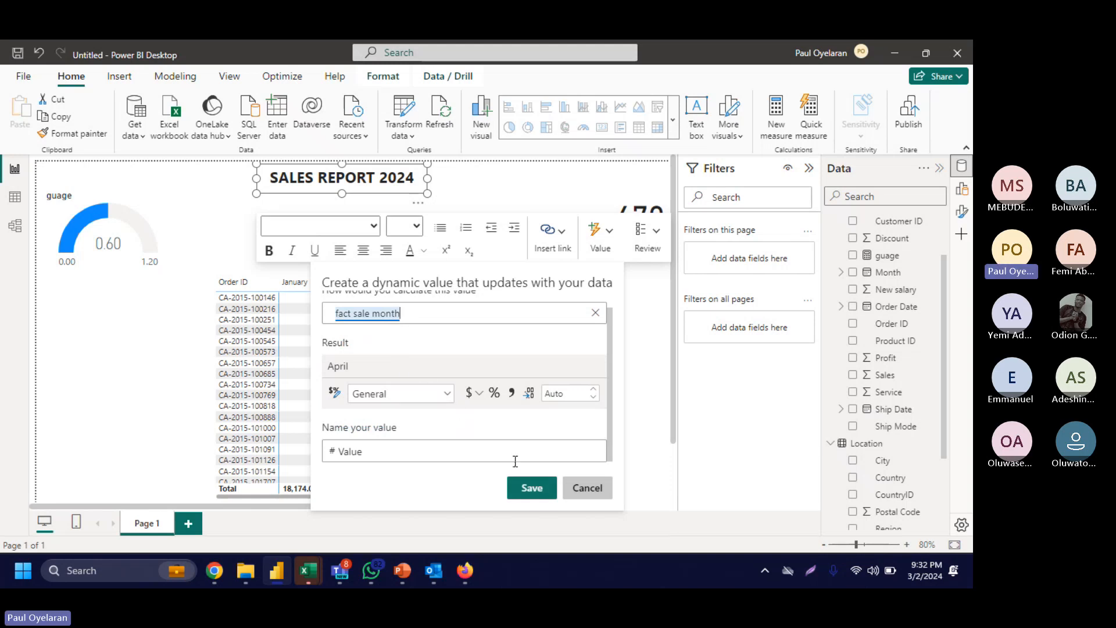
{"action": "left_click", "coordinate": [531, 489]}
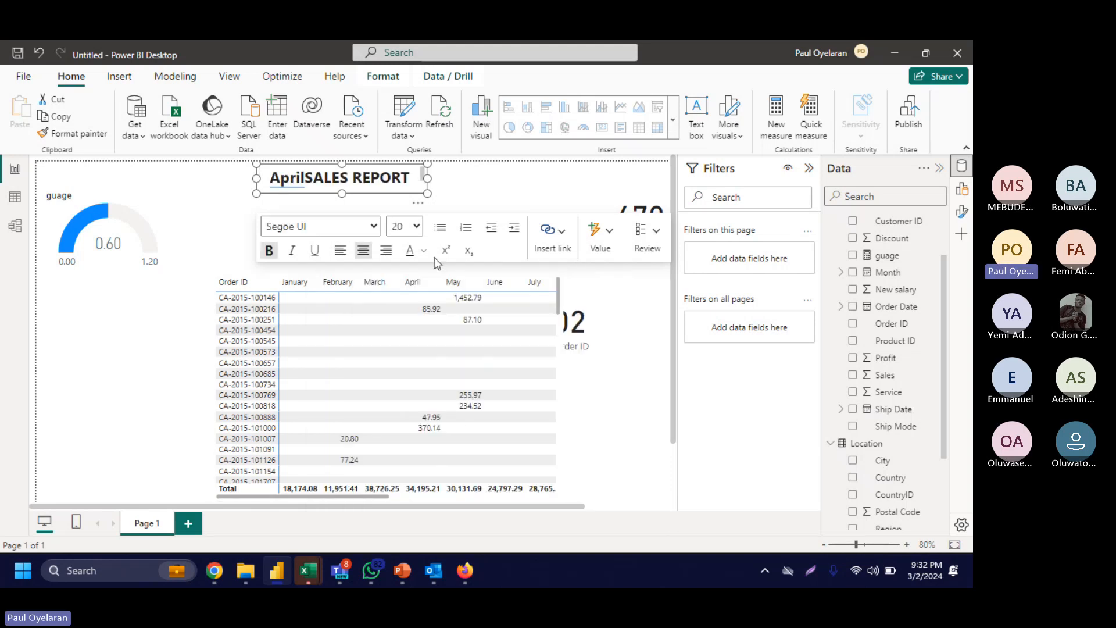
{"action": "left_click_drag", "start_coordinate": [427, 180], "coordinate": [523, 181]}
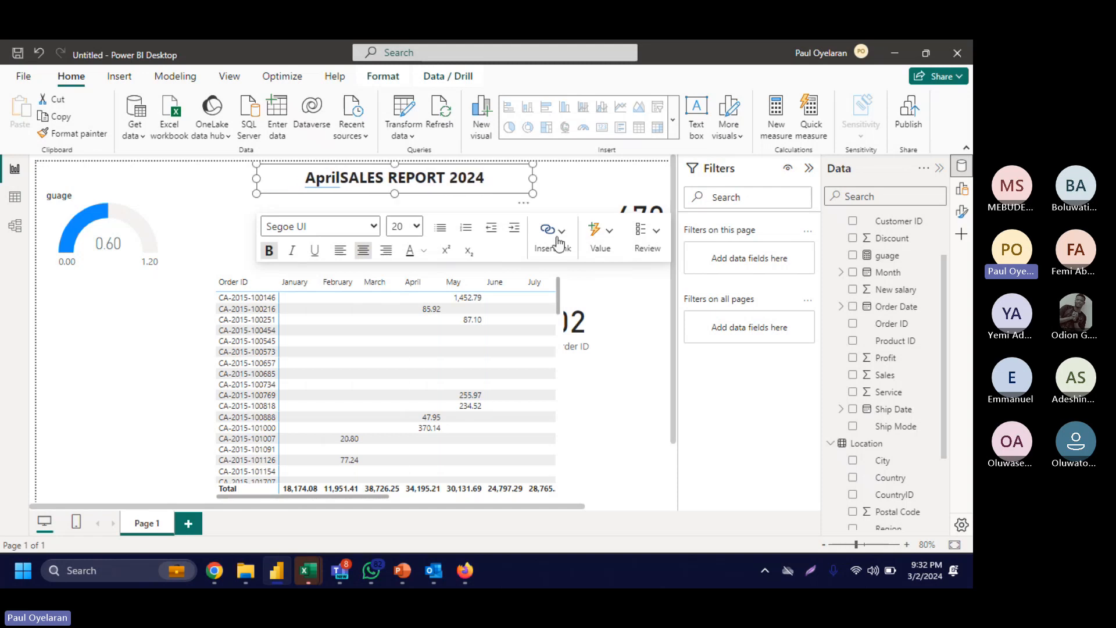
{"action": "left_click", "coordinate": [633, 319]}
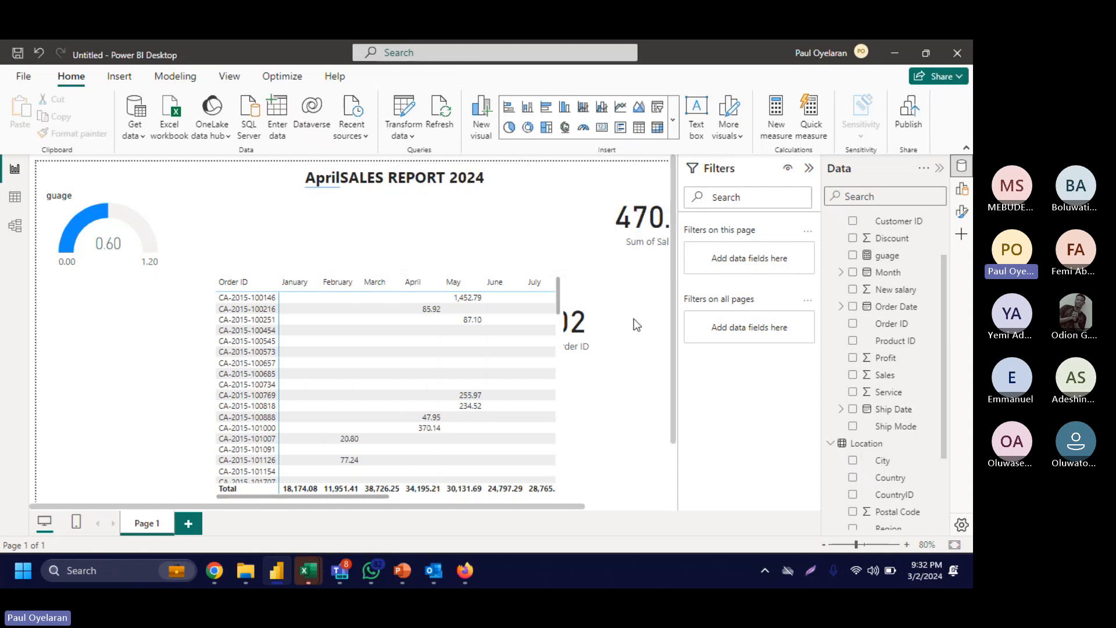
Step: Scroll the matrix to later orders and move it to the page's left edge, over the lower part of the gauge
{"action": "left_click", "coordinate": [559, 393]}
{"action": "left_click", "coordinate": [241, 389]}
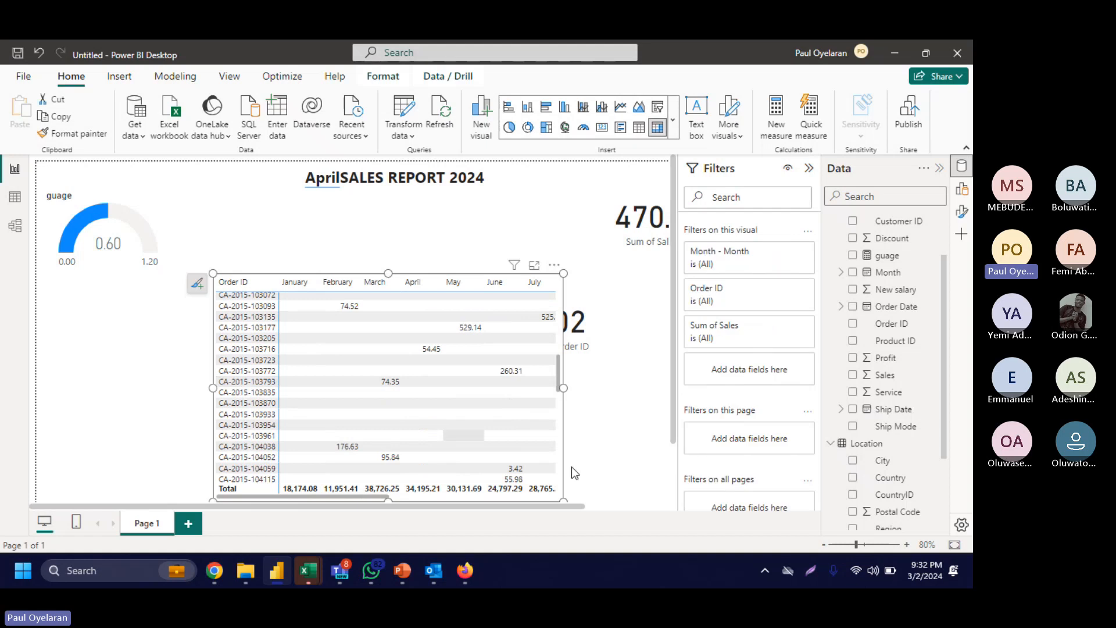
{"action": "left_click_drag", "start_coordinate": [561, 470], "coordinate": [295, 451]}
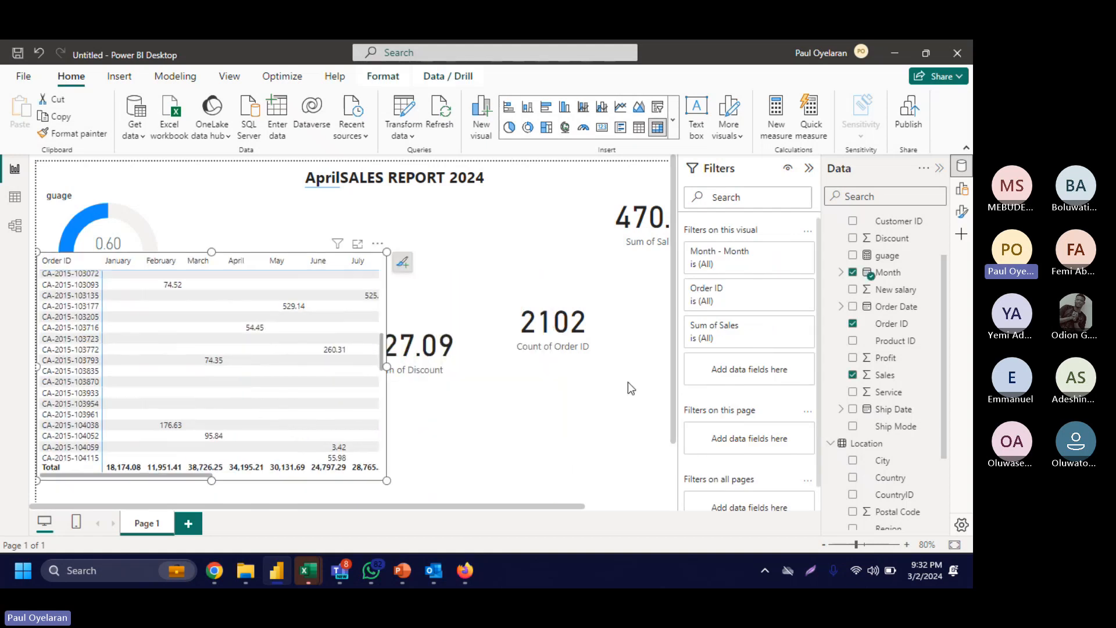
Step: Filter the page with the year slicer, first by 2016 and finally by 2017
{"action": "scroll", "coordinate": [618, 279], "scroll_direction": "right", "scroll_amount": 2}
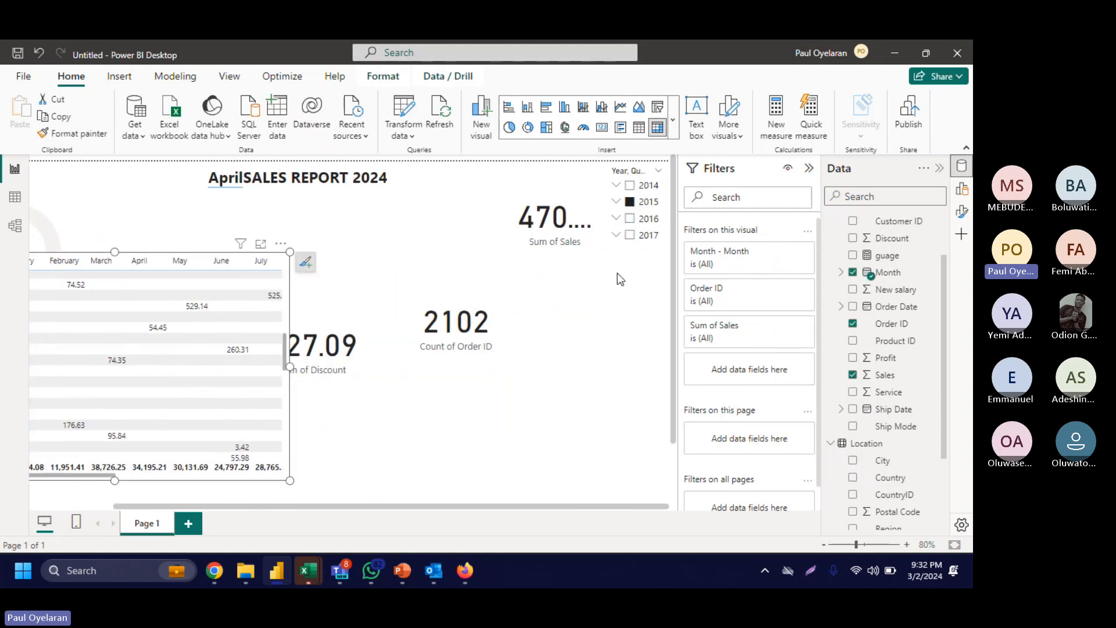
{"action": "left_click", "coordinate": [631, 219]}
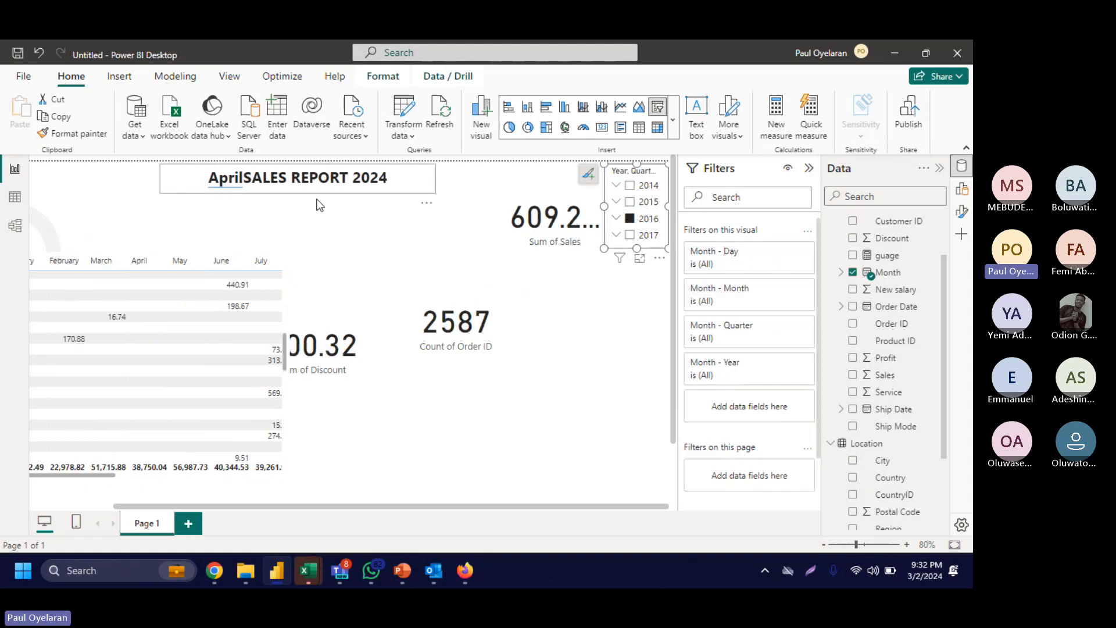
{"action": "left_click", "coordinate": [631, 235]}
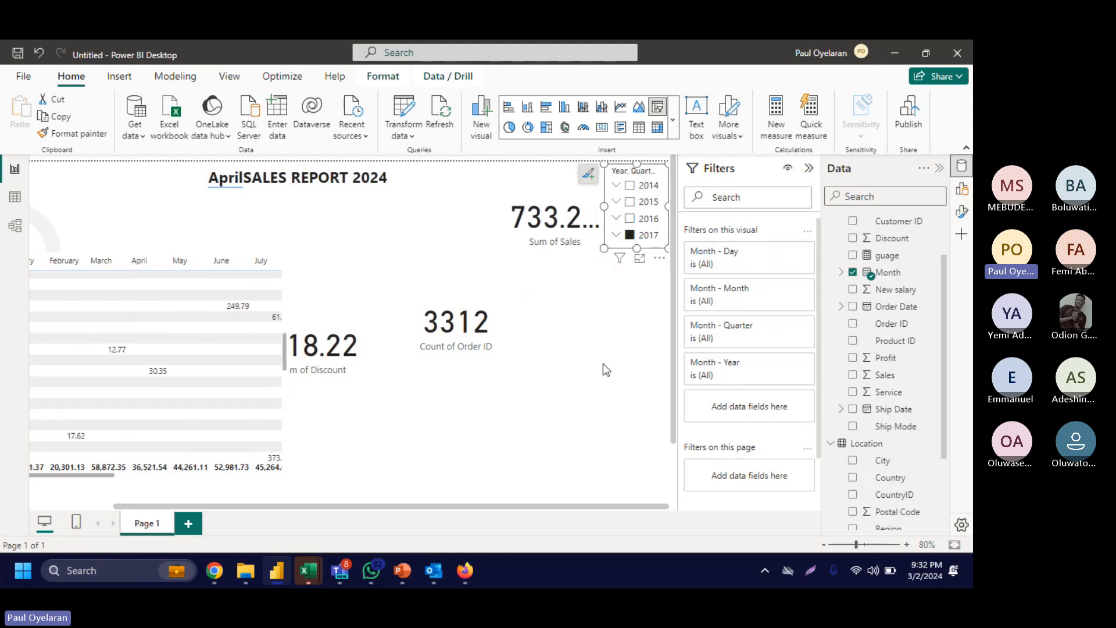
Step: Expand 2017 in the year slicer to view its quarters and clear the slicer's selection
{"action": "left_click", "coordinate": [640, 313]}
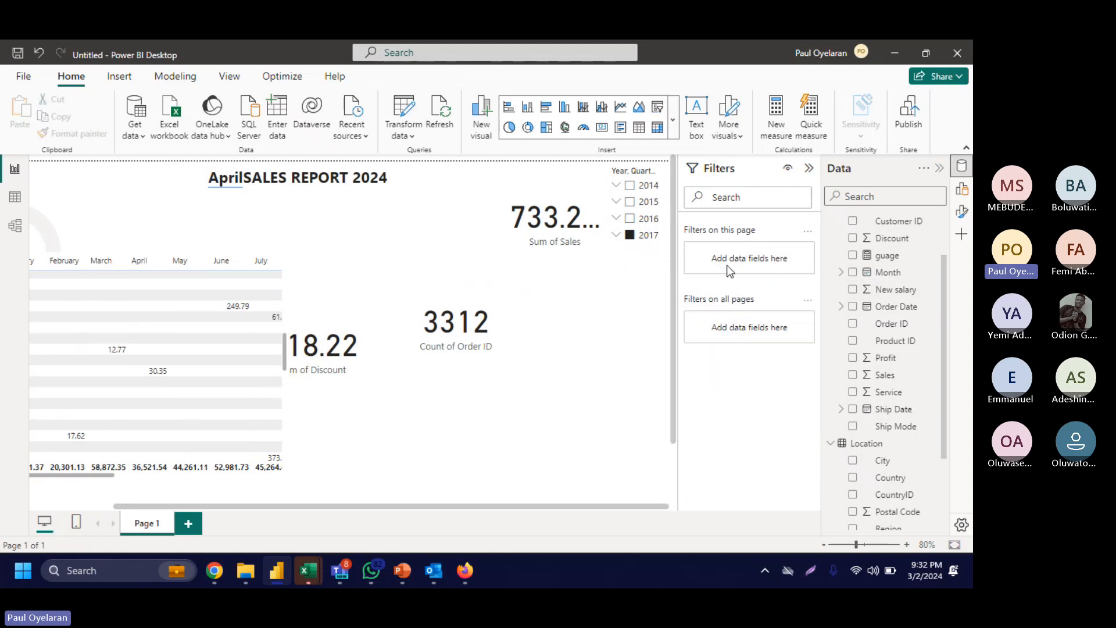
{"action": "left_click", "coordinate": [615, 235]}
{"action": "scroll", "coordinate": [635, 236], "scroll_direction": "down", "scroll_amount": 1}
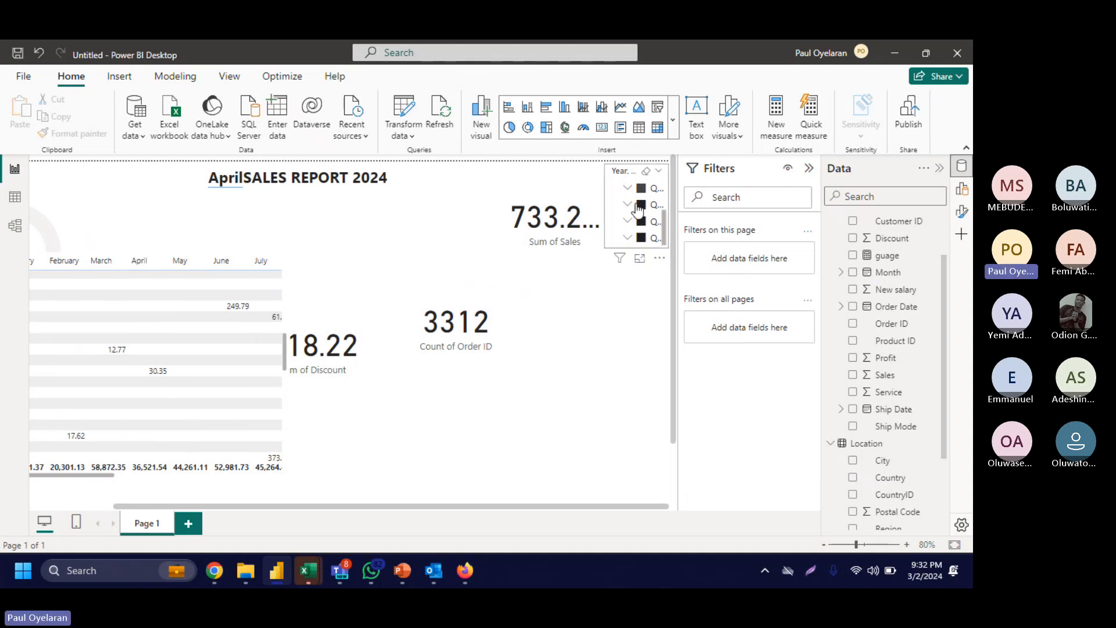
{"action": "scroll", "coordinate": [645, 198], "scroll_direction": "up", "scroll_amount": 2}
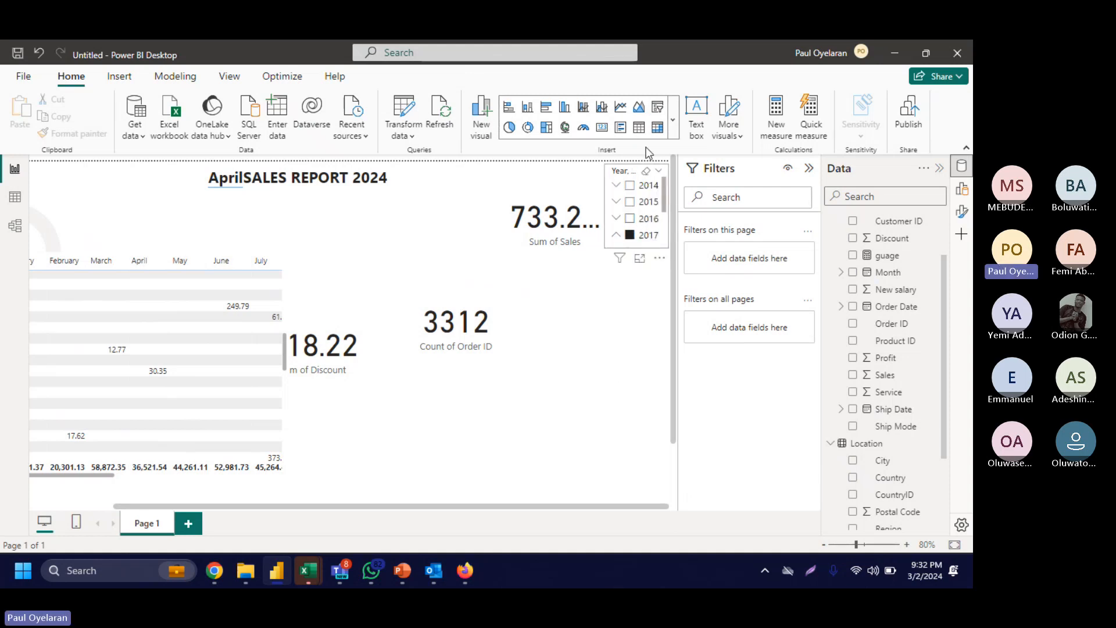
{"action": "left_click", "coordinate": [648, 177]}
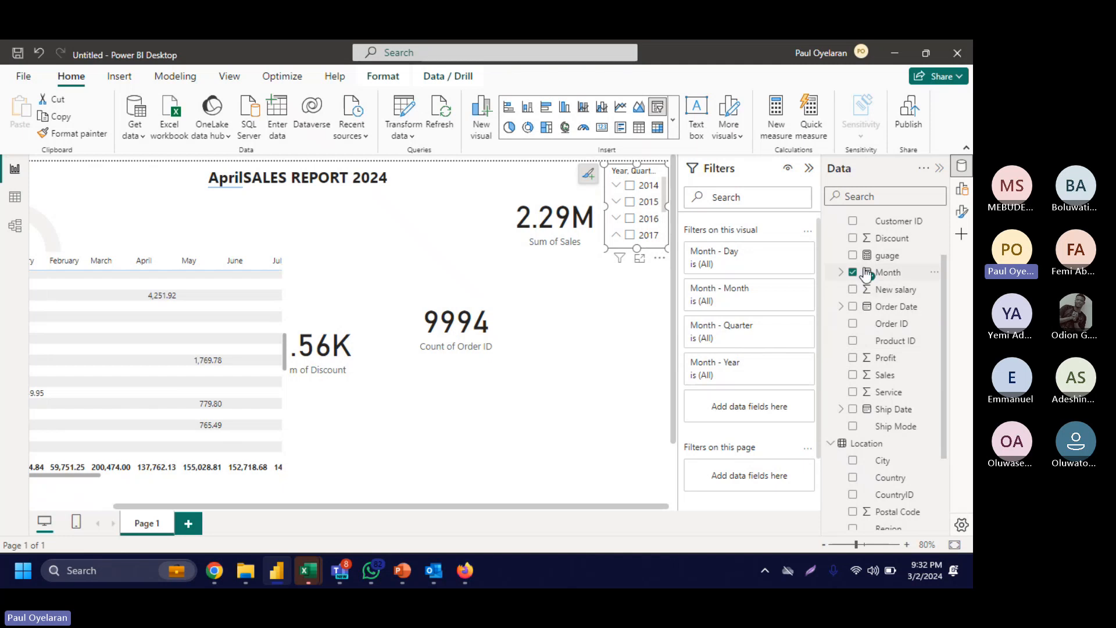
Step: Add a table of the Month field below the order count card and remove its Quarter, Year and Day levels
{"action": "left_click_drag", "start_coordinate": [883, 273], "coordinate": [581, 424]}
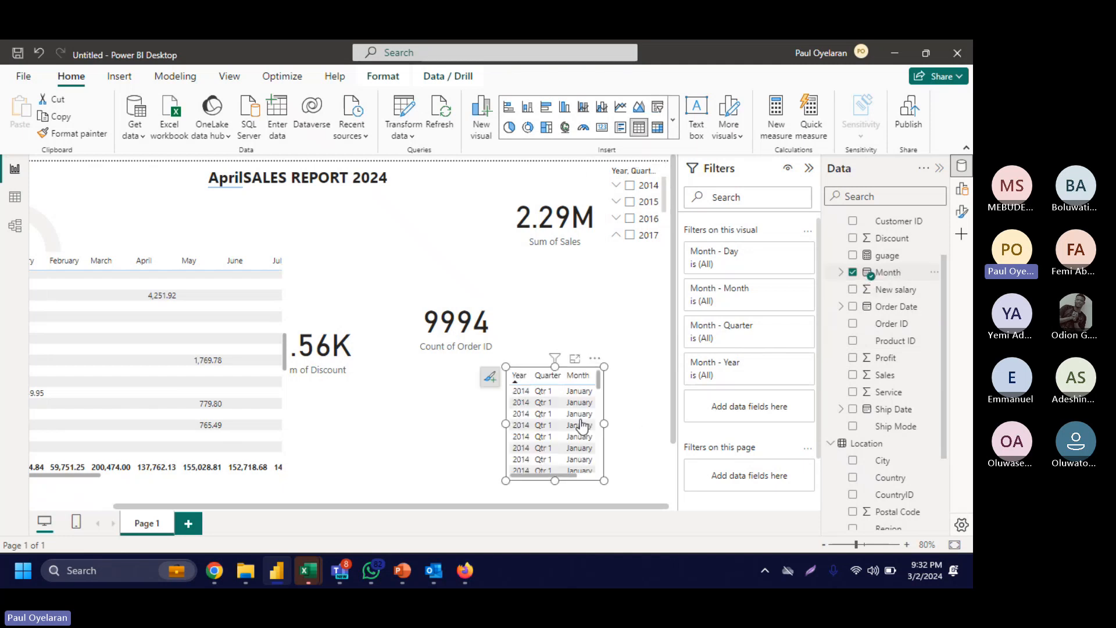
{"action": "left_click", "coordinate": [962, 189]}
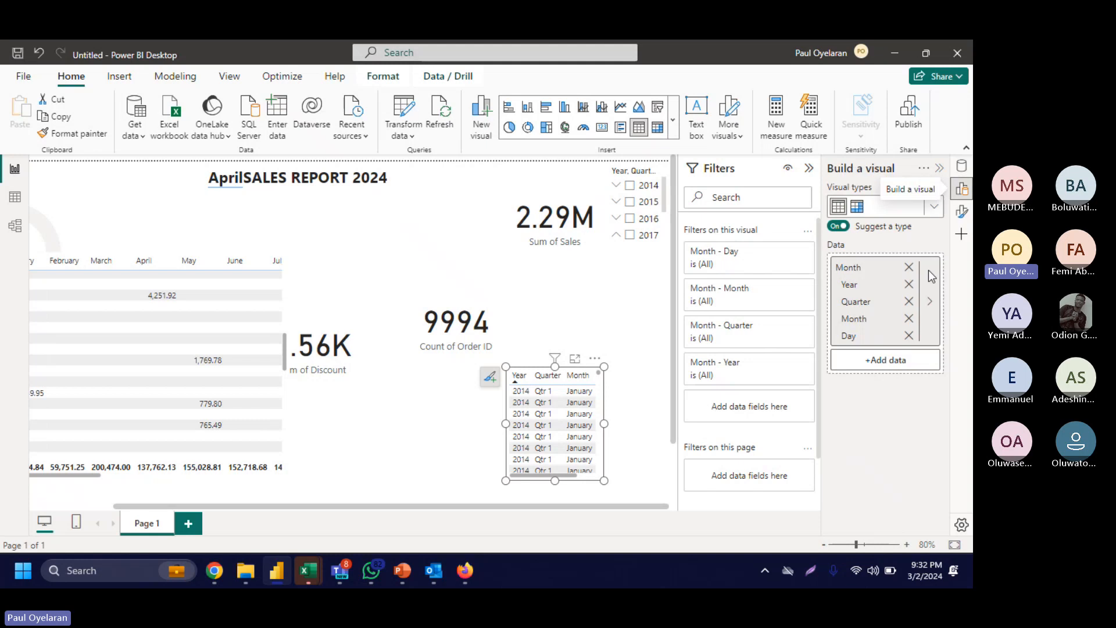
{"action": "left_click", "coordinate": [908, 301]}
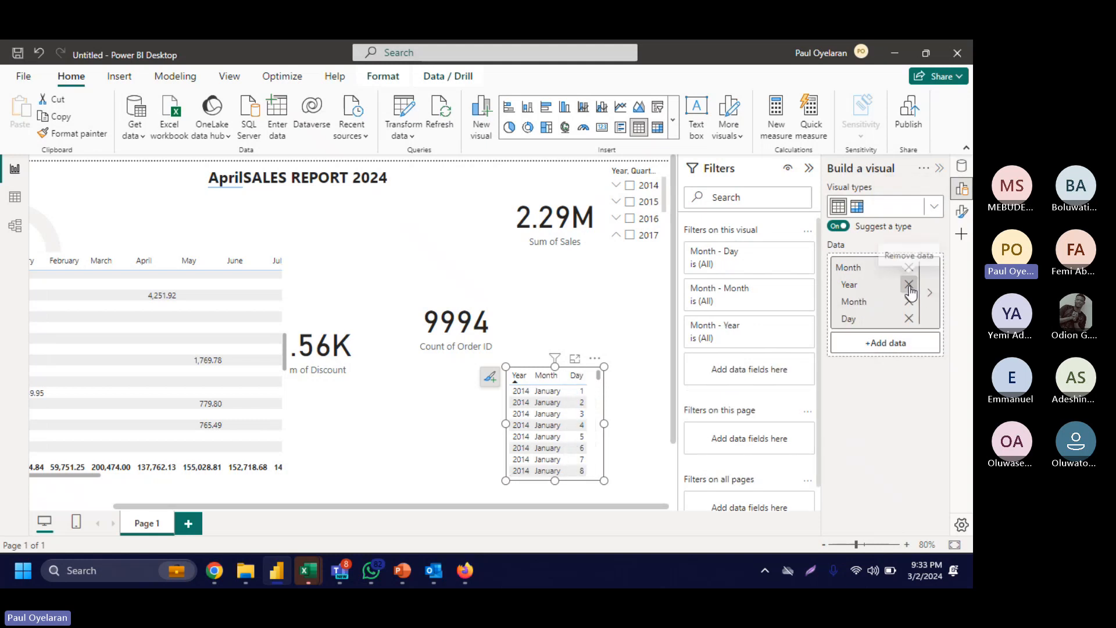
{"action": "left_click", "coordinate": [909, 292]}
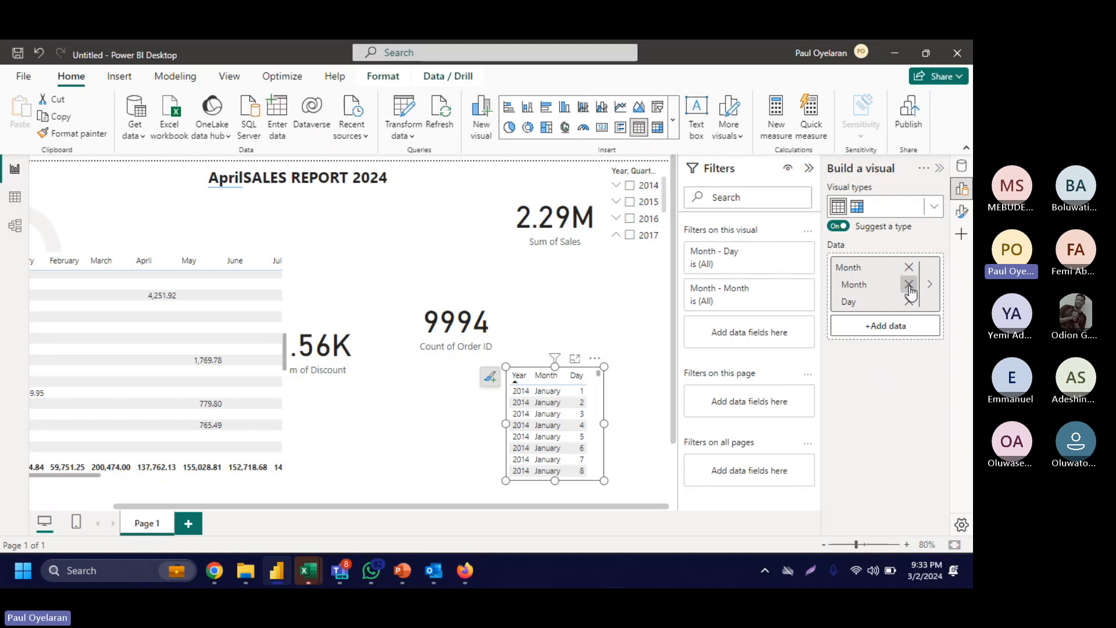
{"action": "left_click", "coordinate": [908, 287]}
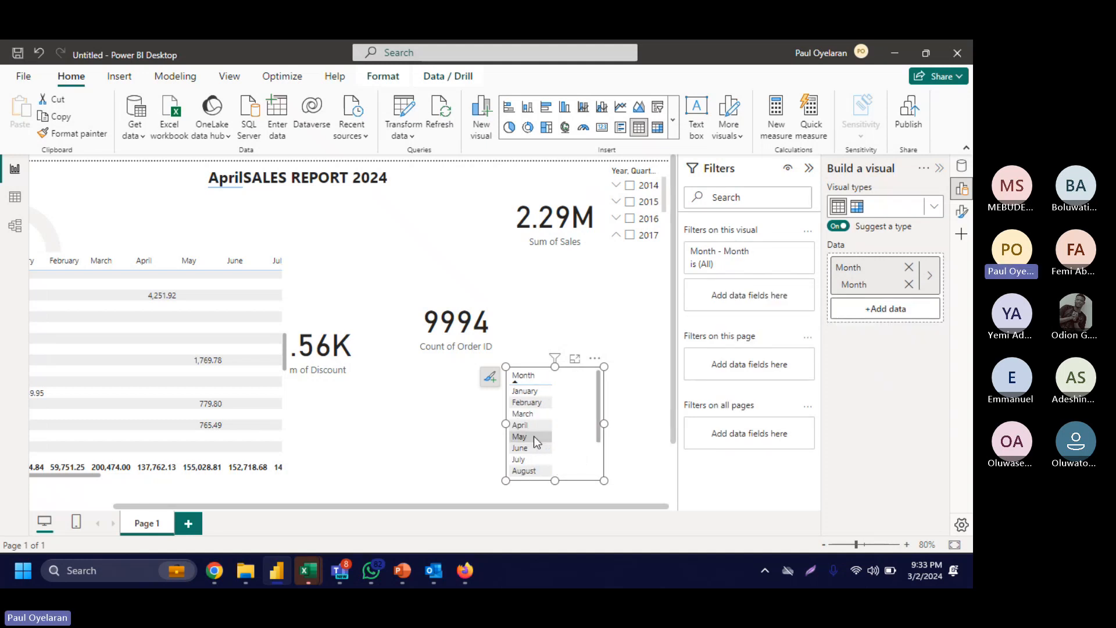
Step: Filter the page through the month table by May, February and January, finishing with August, to test the title's dynamic value
{"action": "left_click", "coordinate": [535, 441]}
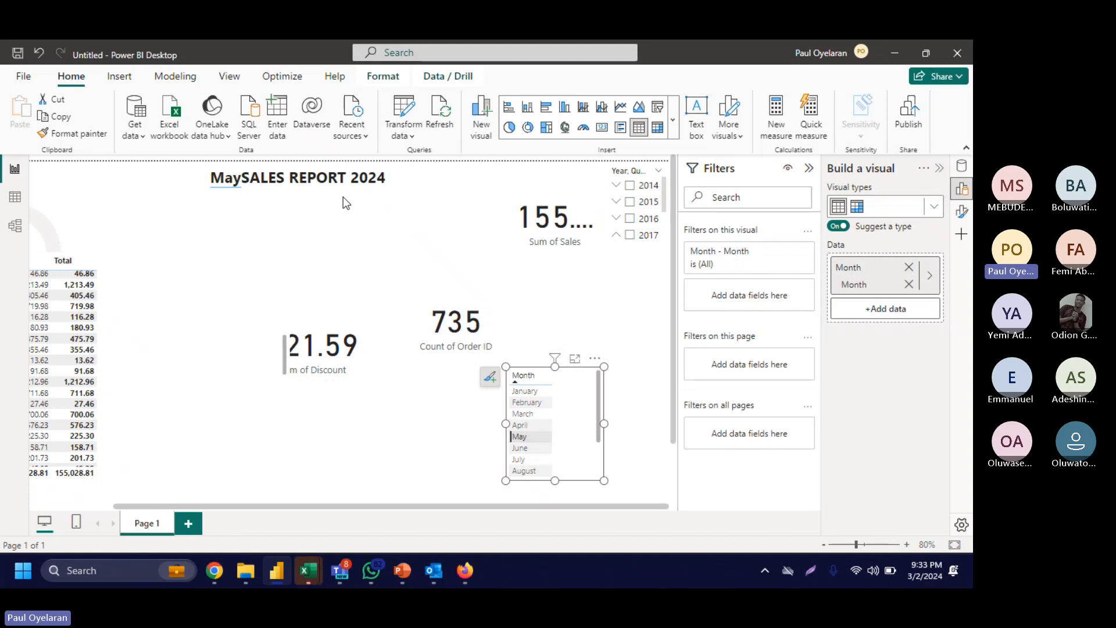
{"action": "left_click", "coordinate": [533, 403]}
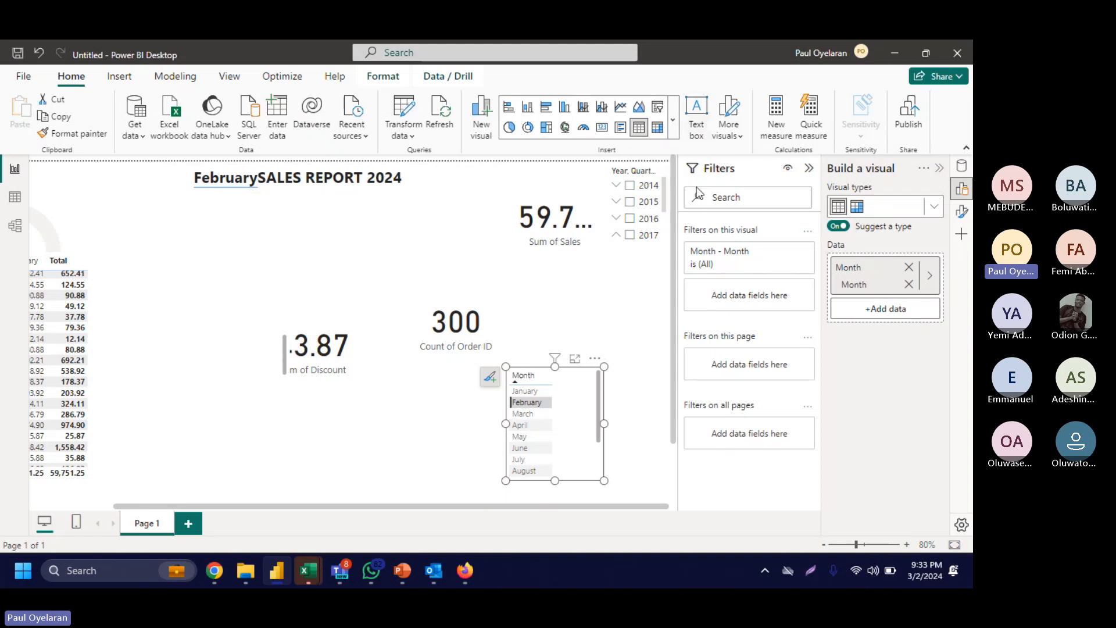
{"action": "left_click", "coordinate": [379, 174]}
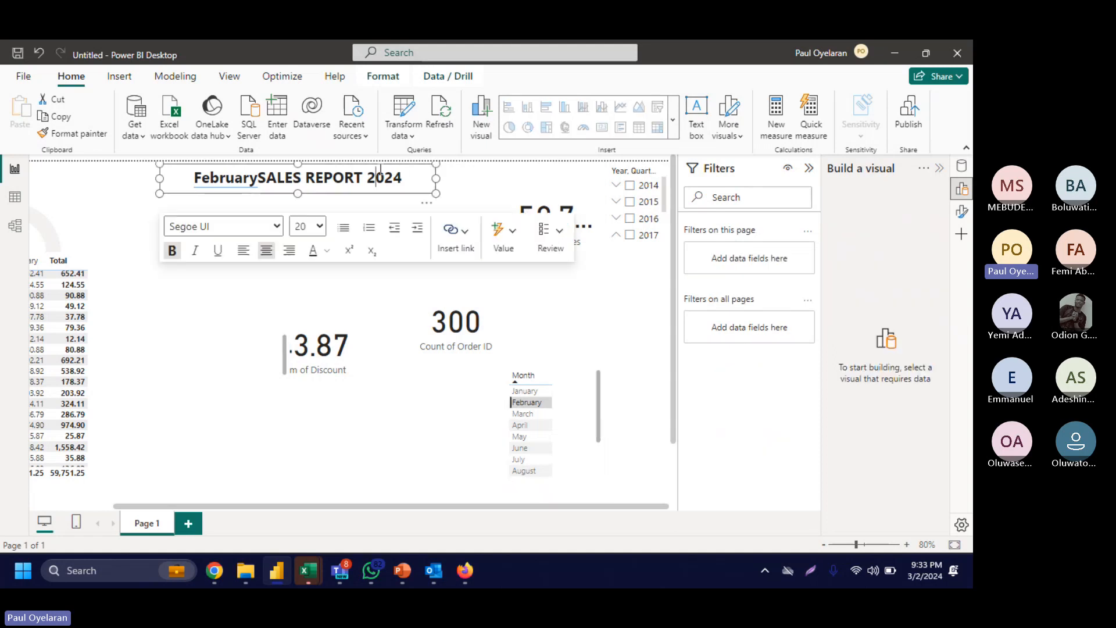
{"action": "left_click", "coordinate": [533, 391]}
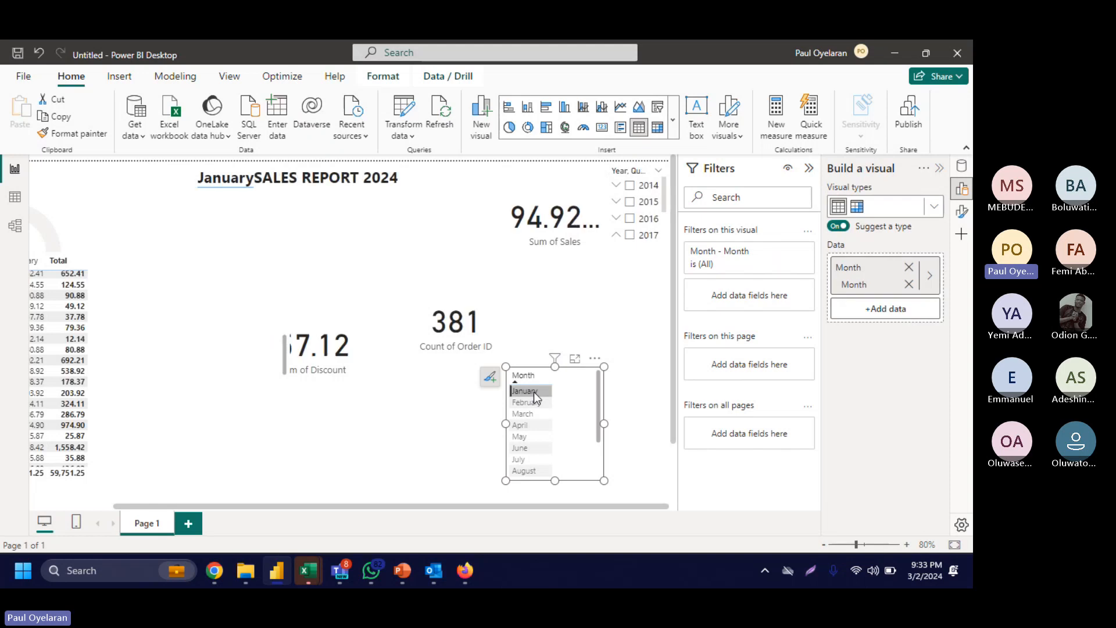
{"action": "left_click", "coordinate": [522, 424]}
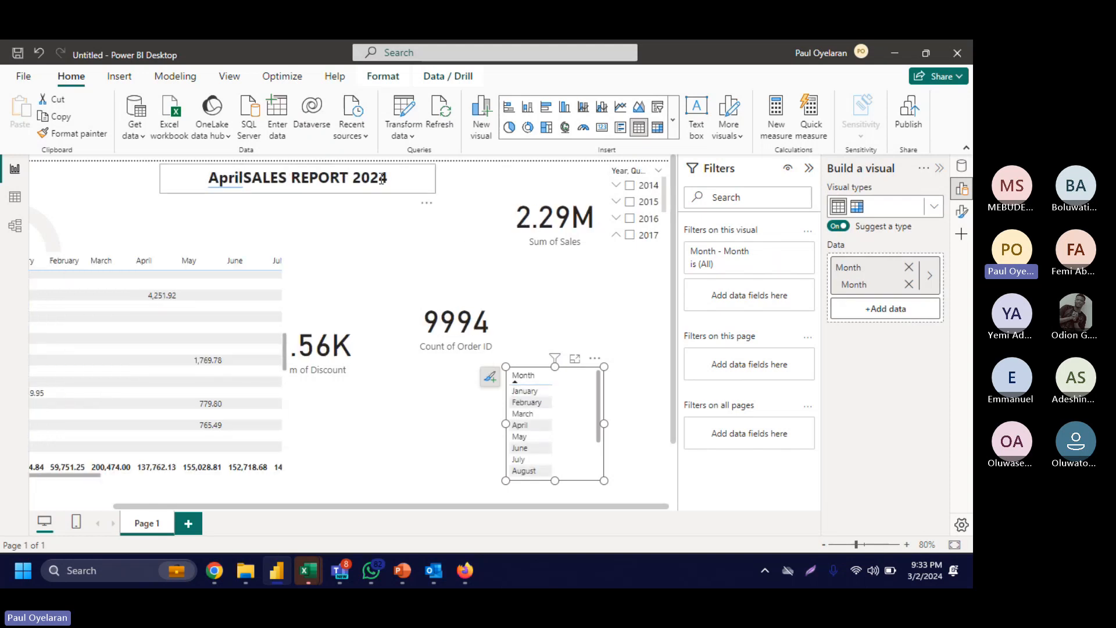
{"action": "left_click", "coordinate": [533, 471]}
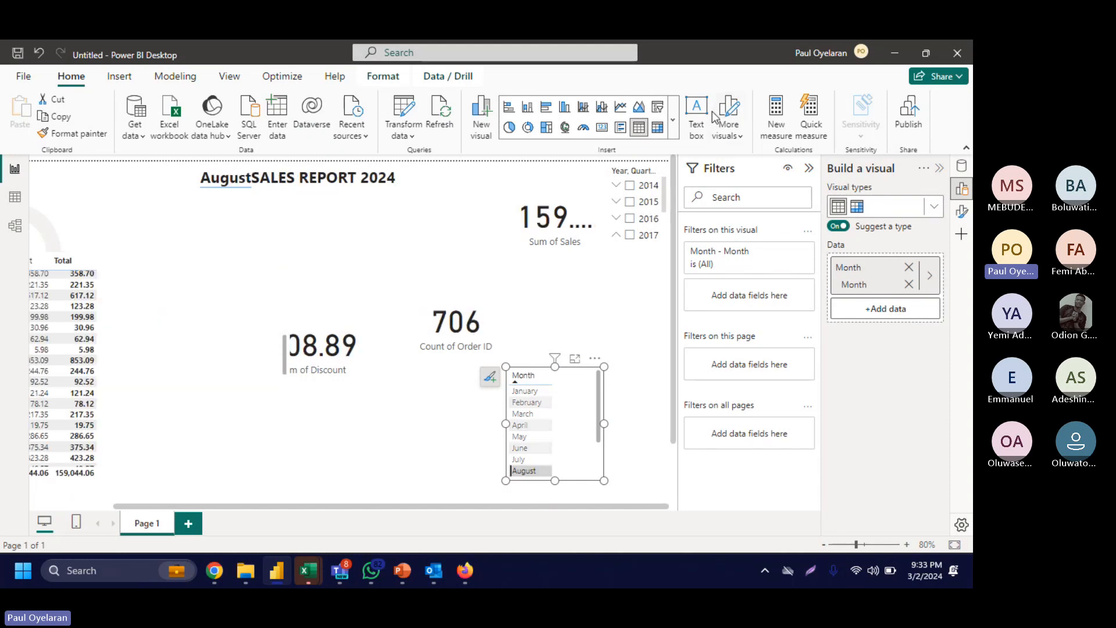
{"action": "left_click", "coordinate": [386, 175]}
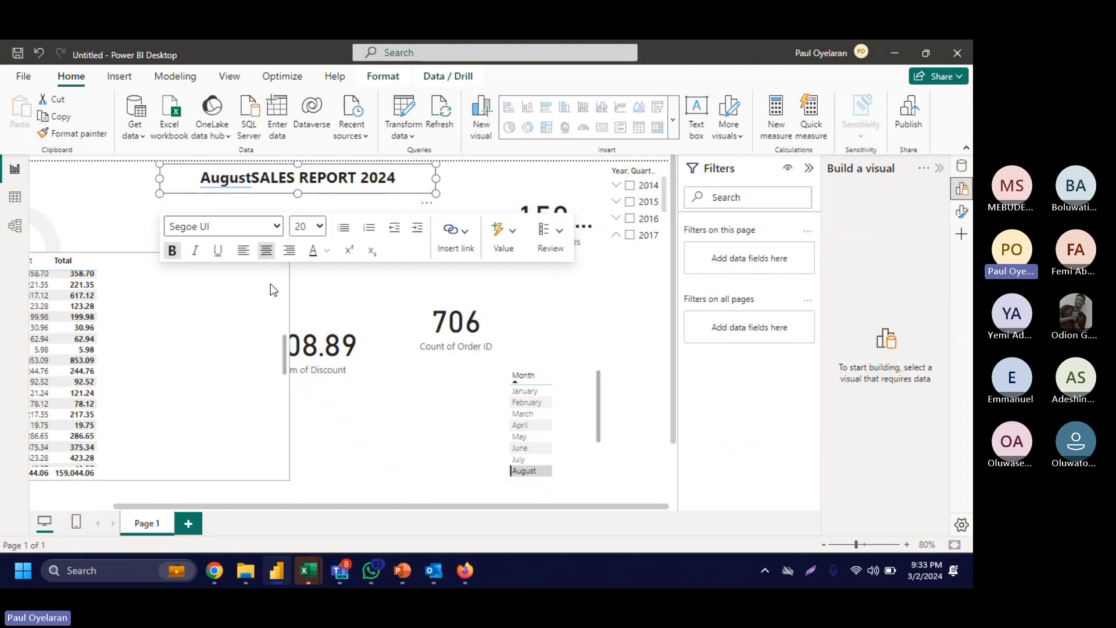
{"action": "left_click", "coordinate": [328, 251]}
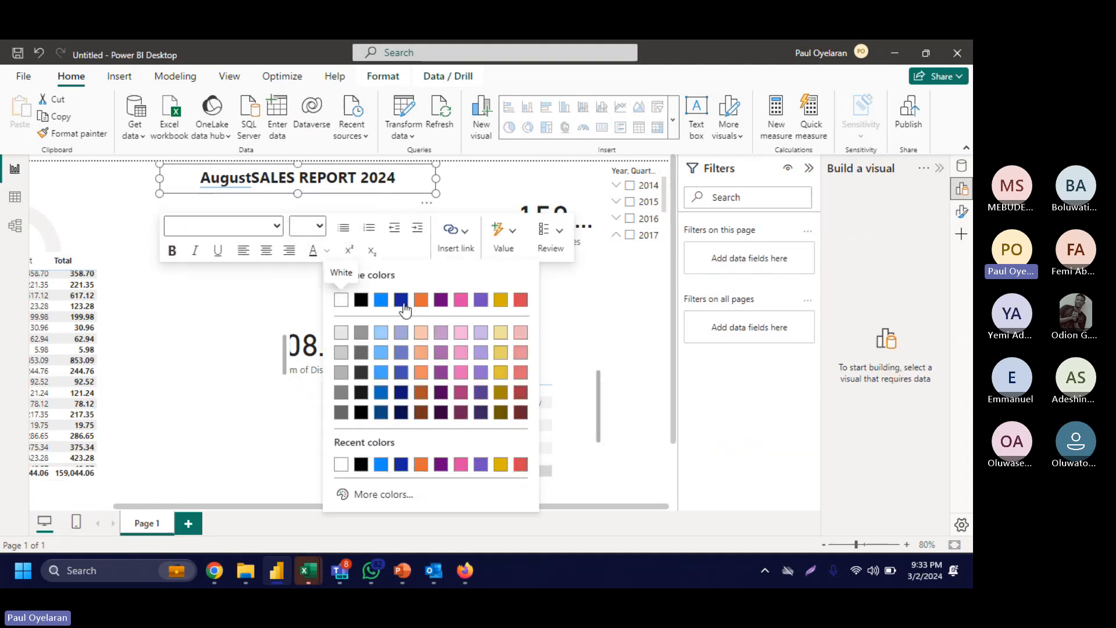
{"action": "left_click", "coordinate": [487, 168]}
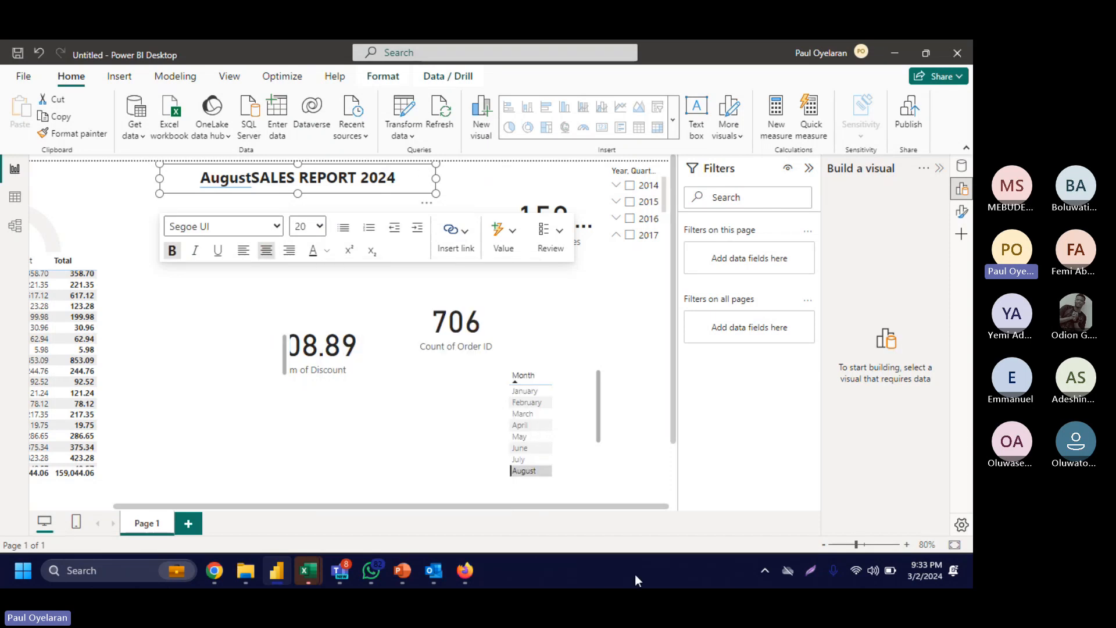
Step: Look over the built-in visual types and open the AppSource catalogue for more visuals
{"action": "left_click", "coordinate": [737, 135]}
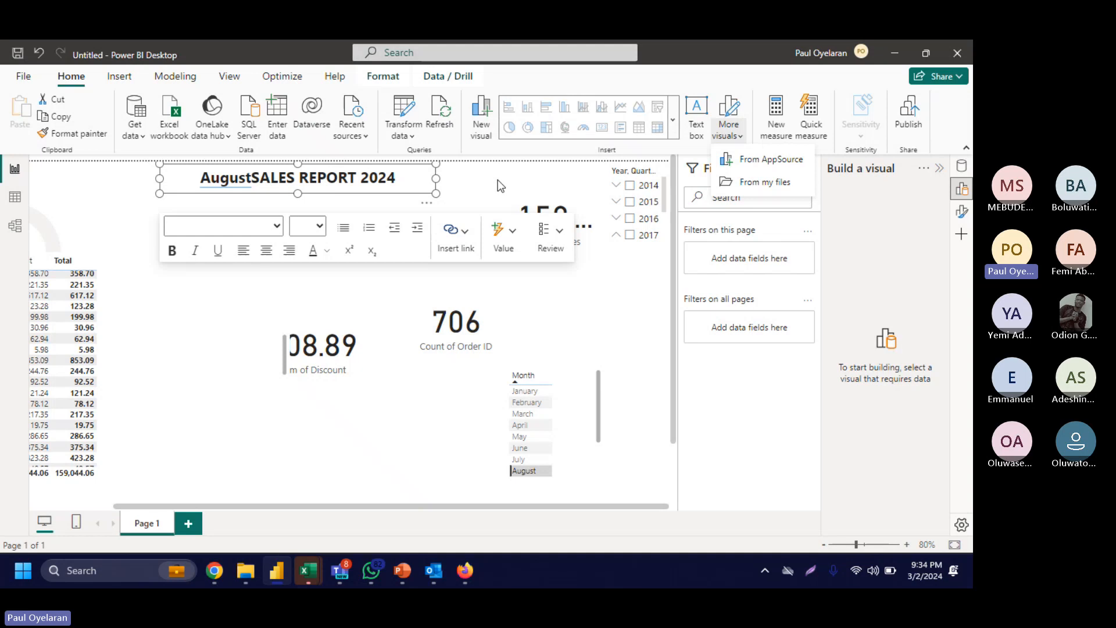
{"action": "left_click", "coordinate": [678, 130]}
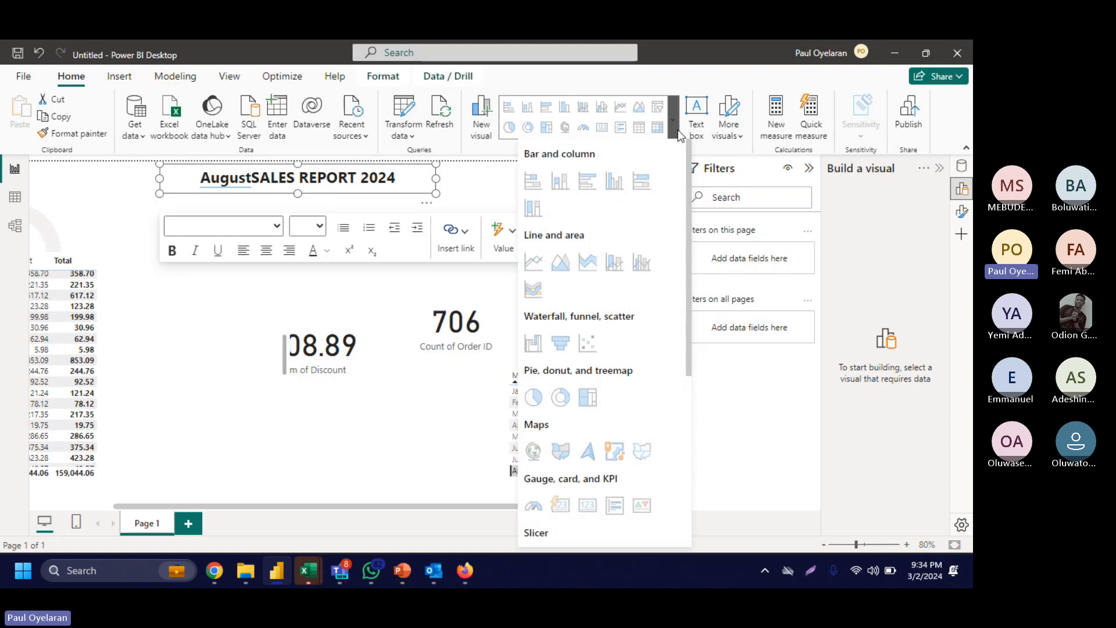
{"action": "left_click", "coordinate": [760, 148]}
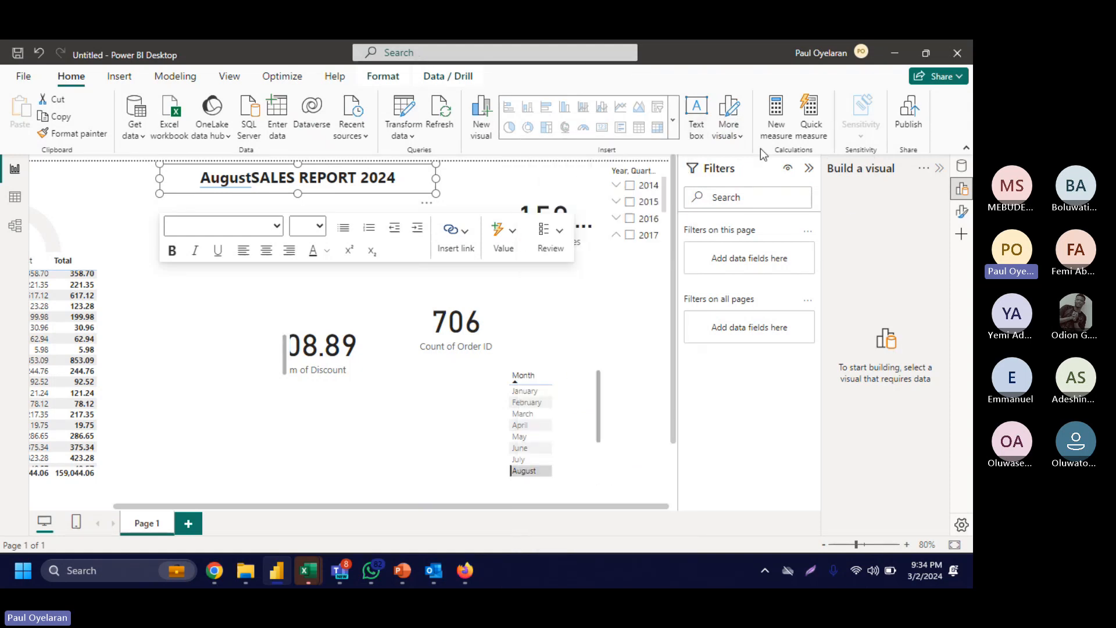
{"action": "left_click", "coordinate": [744, 135]}
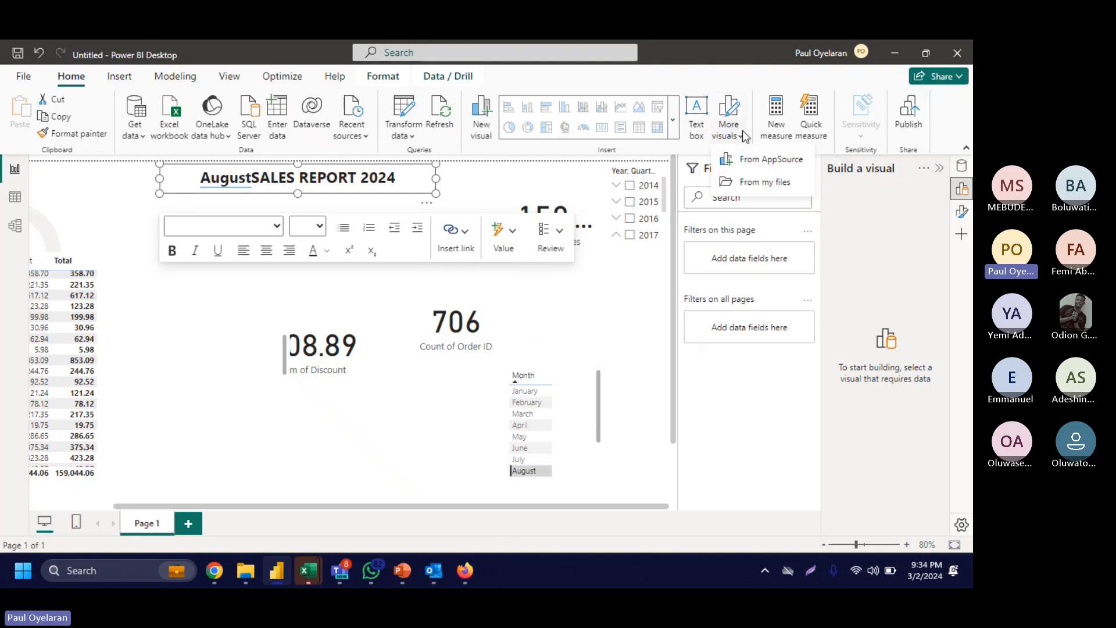
{"action": "left_click", "coordinate": [766, 161]}
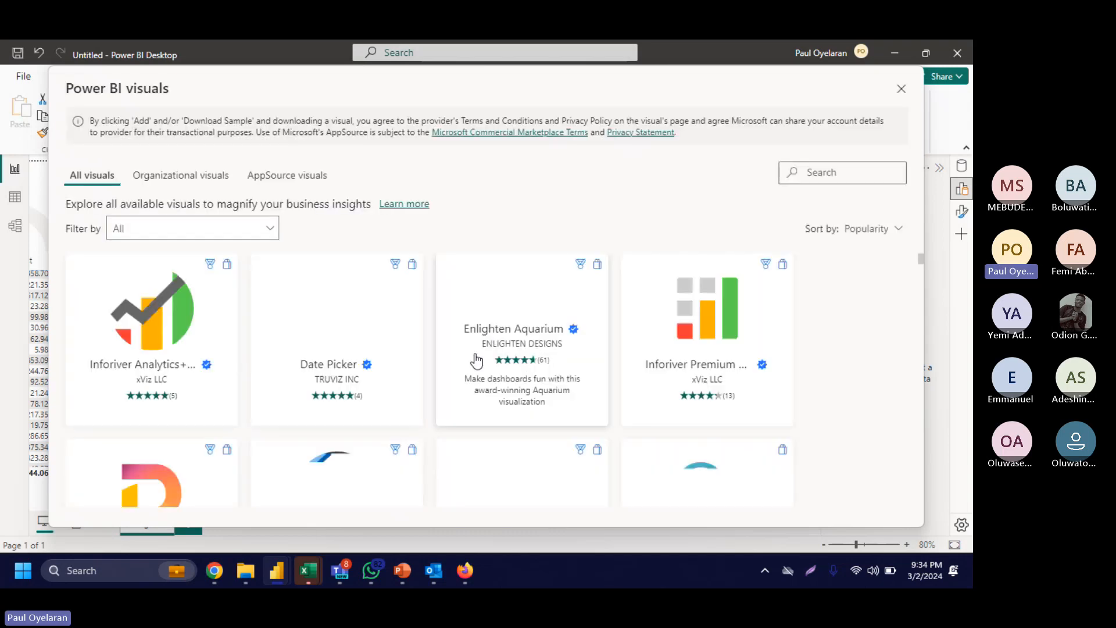
Step: Browse the catalogue of additional Power BI visuals, examining the available slicers, charts, KPI visuals and gauges
{"action": "scroll", "coordinate": [475, 377], "scroll_direction": "down", "scroll_amount": 3}
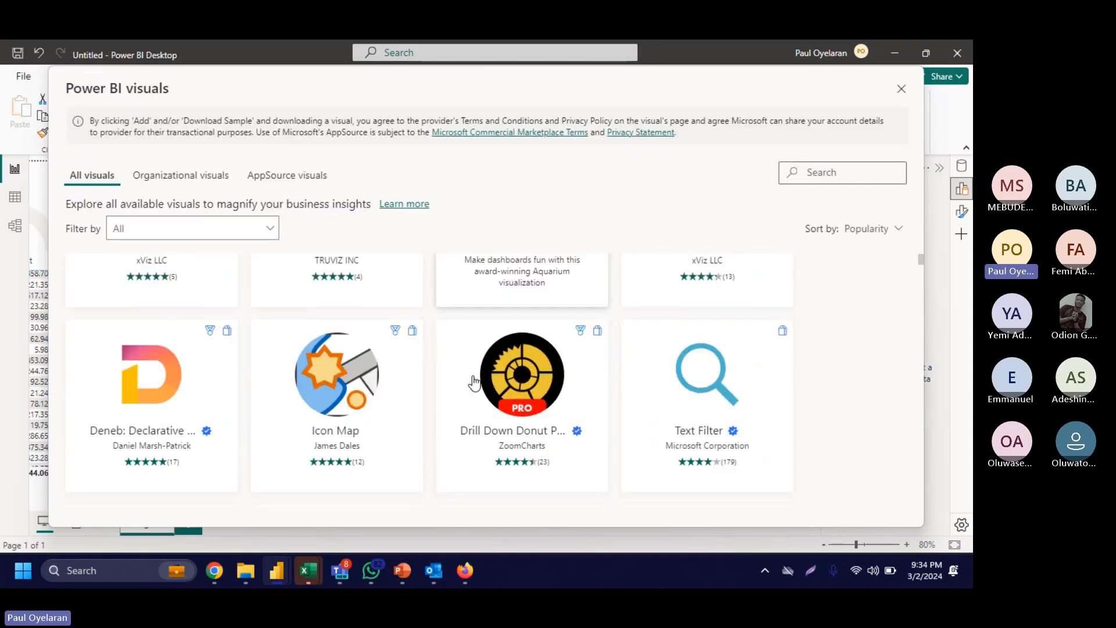
{"action": "scroll", "coordinate": [473, 380], "scroll_direction": "down", "scroll_amount": 3}
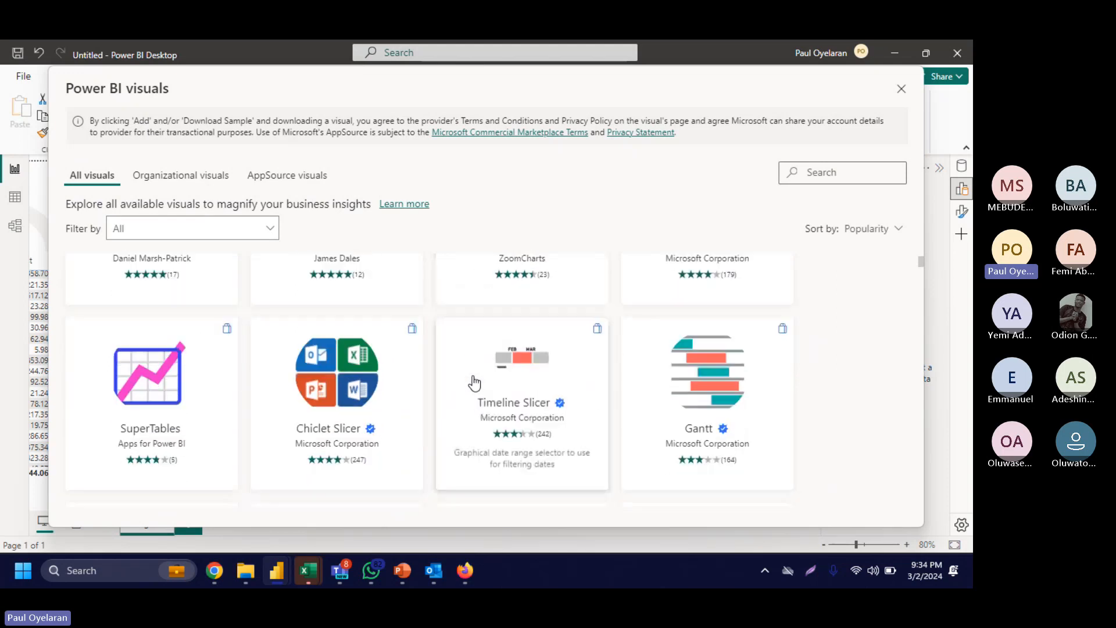
{"action": "scroll", "coordinate": [475, 384], "scroll_direction": "down", "scroll_amount": 2}
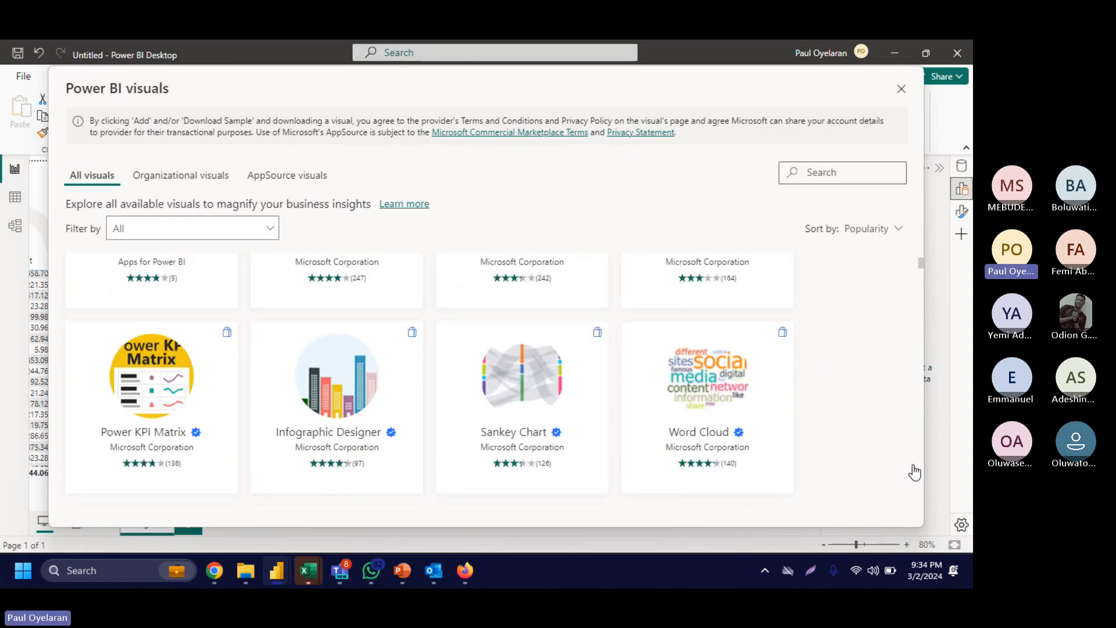
{"action": "scroll", "coordinate": [647, 457], "scroll_direction": "down", "scroll_amount": 2}
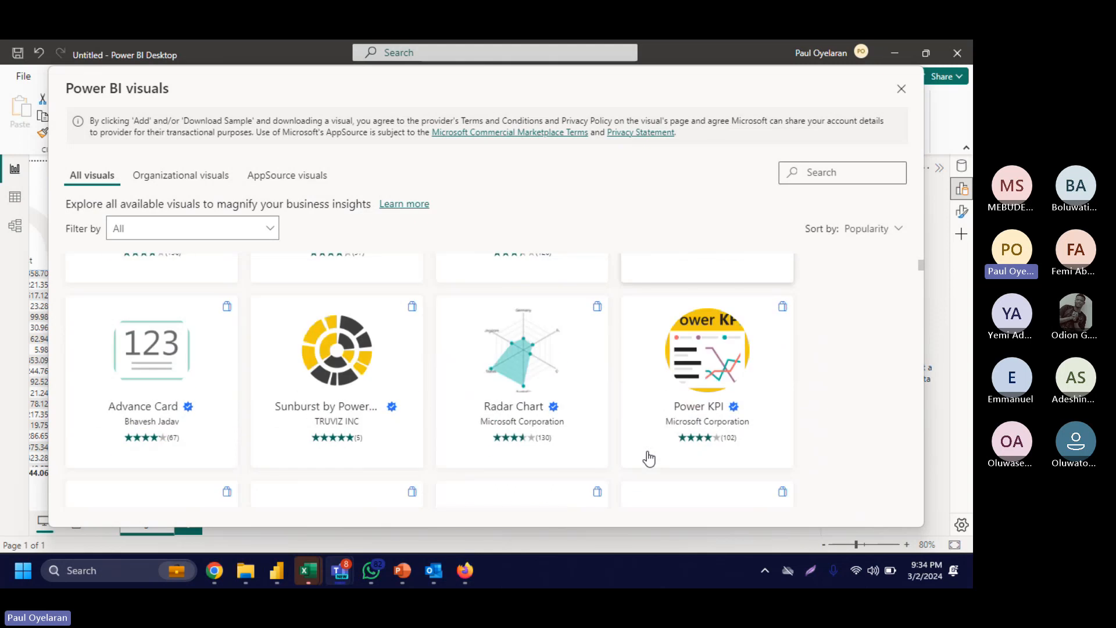
{"action": "scroll", "coordinate": [649, 459], "scroll_direction": "up", "scroll_amount": 2}
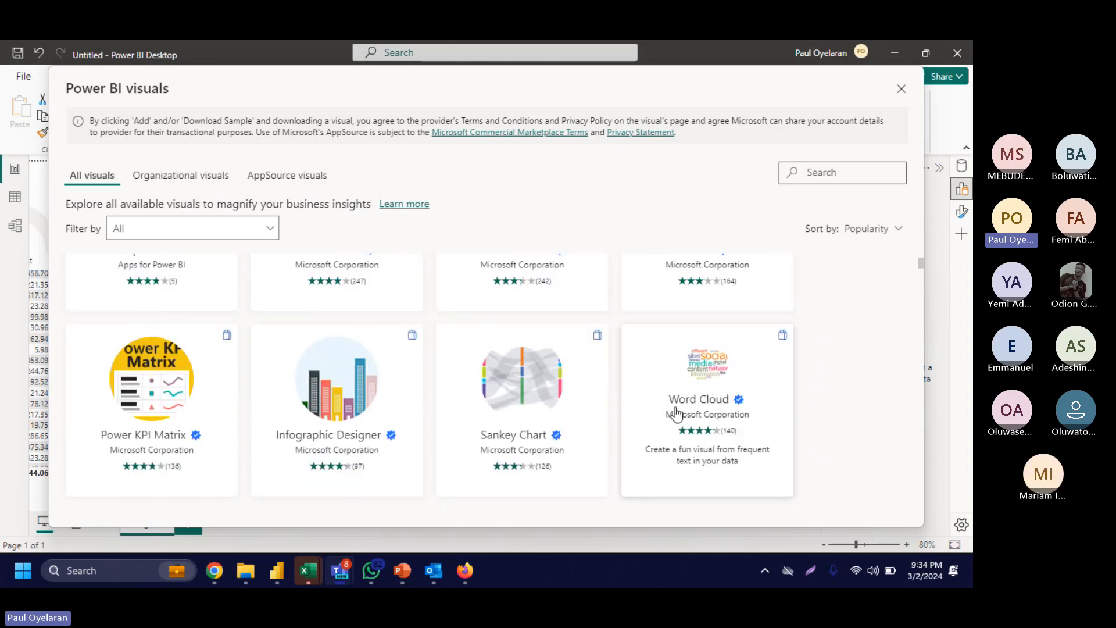
{"action": "scroll", "coordinate": [479, 453], "scroll_direction": "down", "scroll_amount": 5}
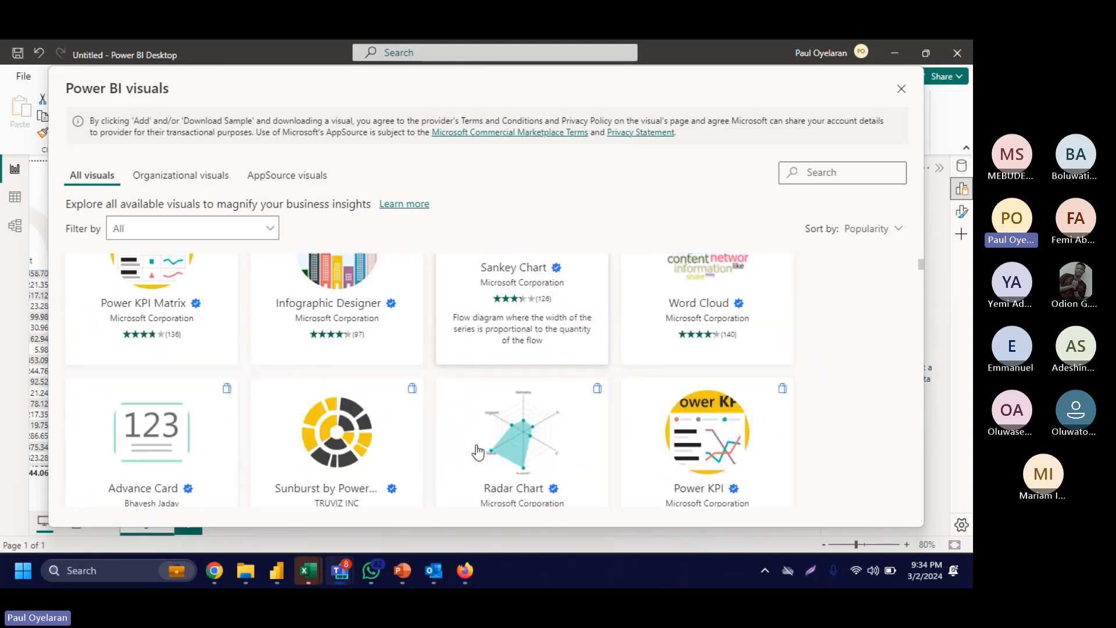
{"action": "scroll", "coordinate": [479, 452], "scroll_direction": "down", "scroll_amount": 2}
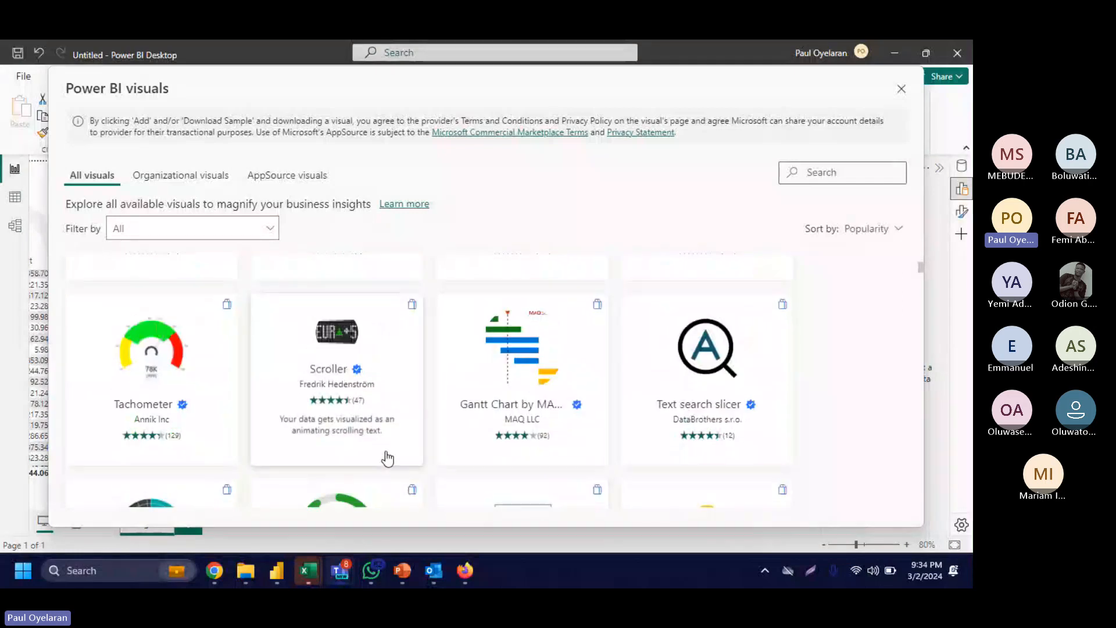
{"action": "scroll", "coordinate": [152, 386], "scroll_direction": "up", "scroll_amount": 5}
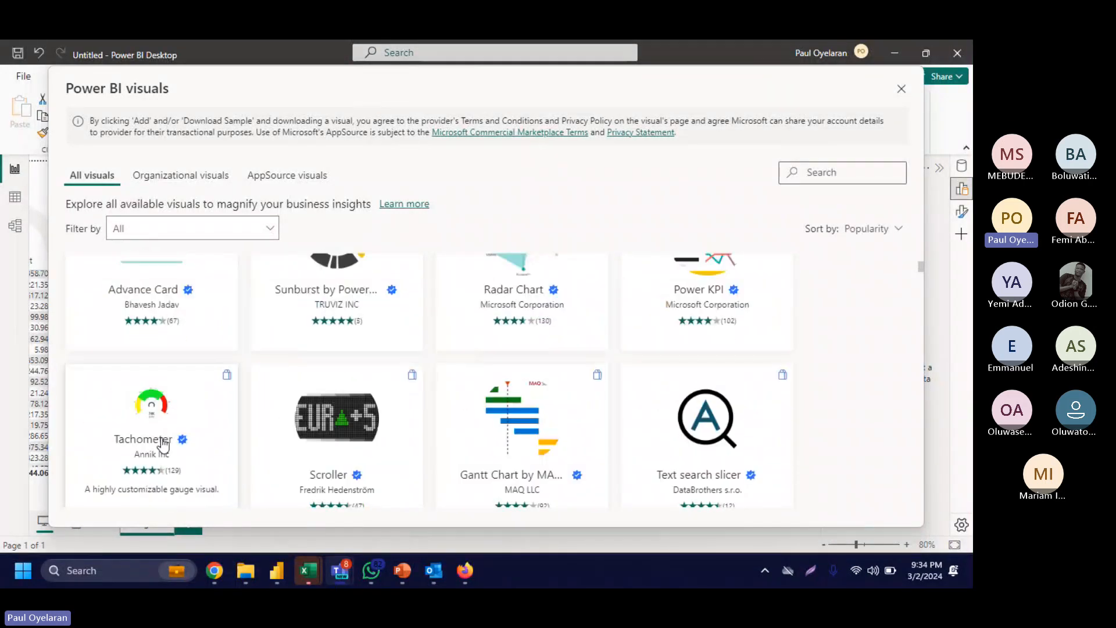
{"action": "scroll", "coordinate": [155, 411], "scroll_direction": "down", "scroll_amount": 3}
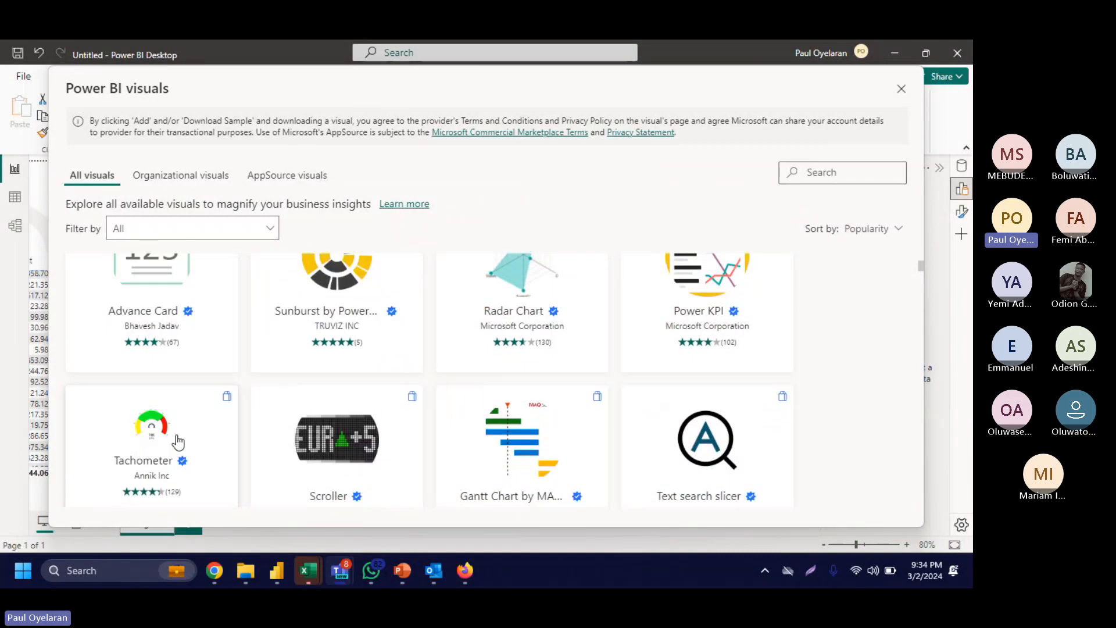
{"action": "scroll", "coordinate": [178, 442], "scroll_direction": "down", "scroll_amount": 2}
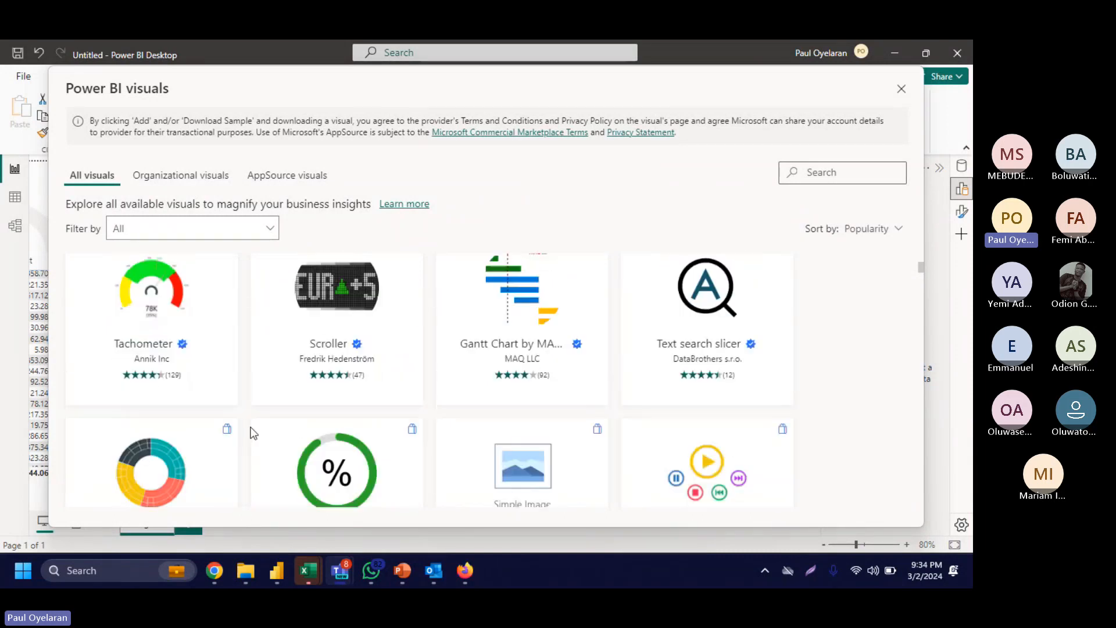
{"action": "scroll", "coordinate": [253, 433], "scroll_direction": "down", "scroll_amount": 1}
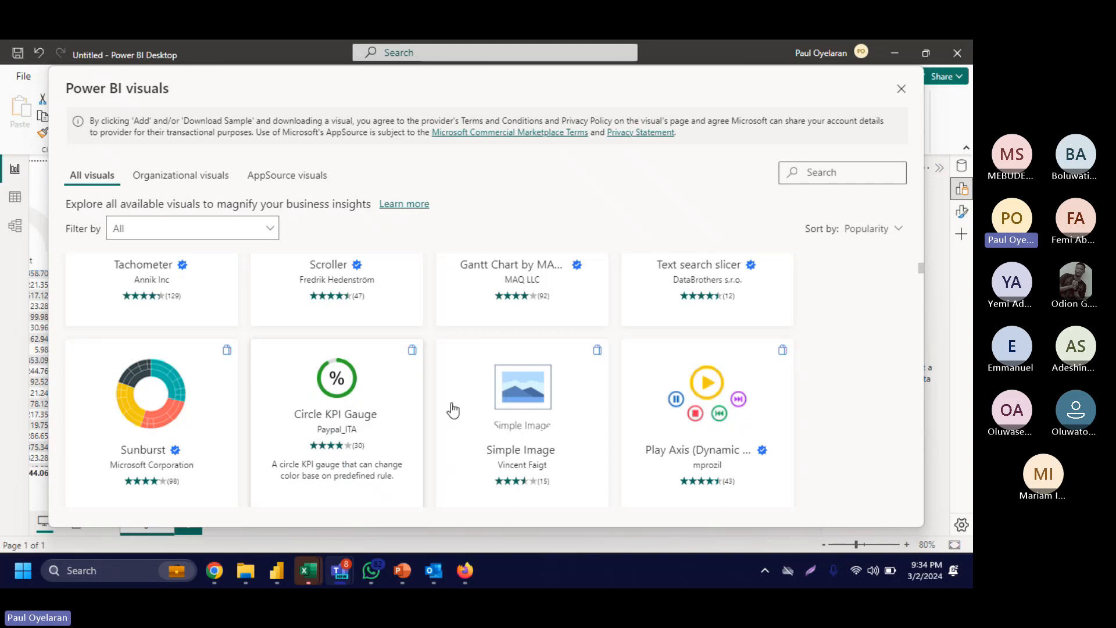
{"action": "scroll", "coordinate": [643, 430], "scroll_direction": "down", "scroll_amount": 3}
{"action": "scroll", "coordinate": [656, 430], "scroll_direction": "up", "scroll_amount": 3}
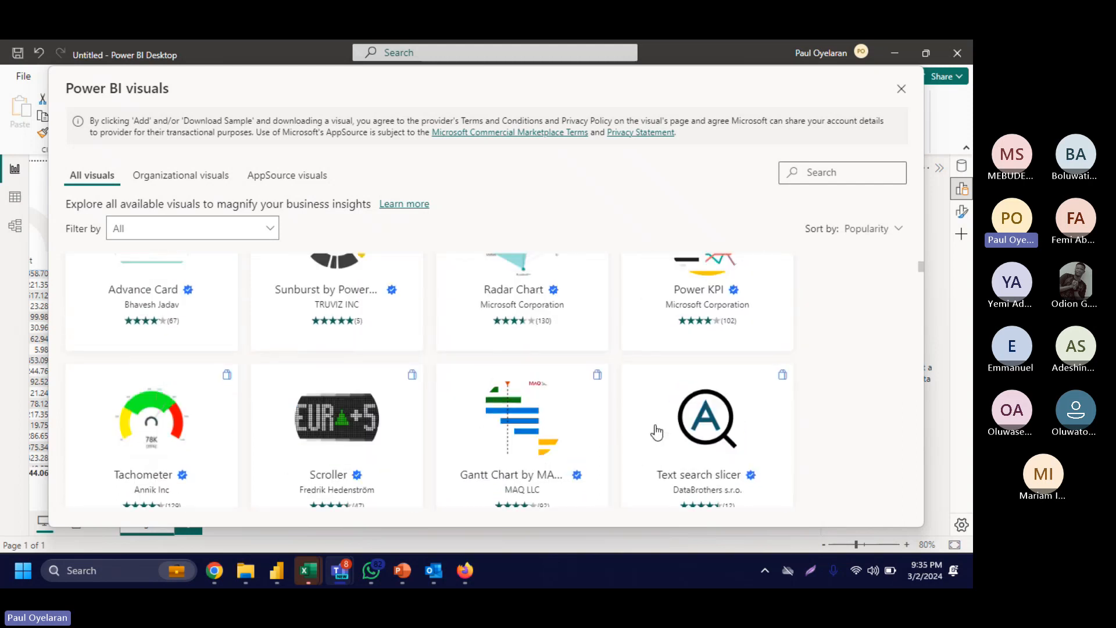
Step: Open the Power KPI visual's AppSource page, read its overview and key features, and close it
{"action": "left_click", "coordinate": [698, 316]}
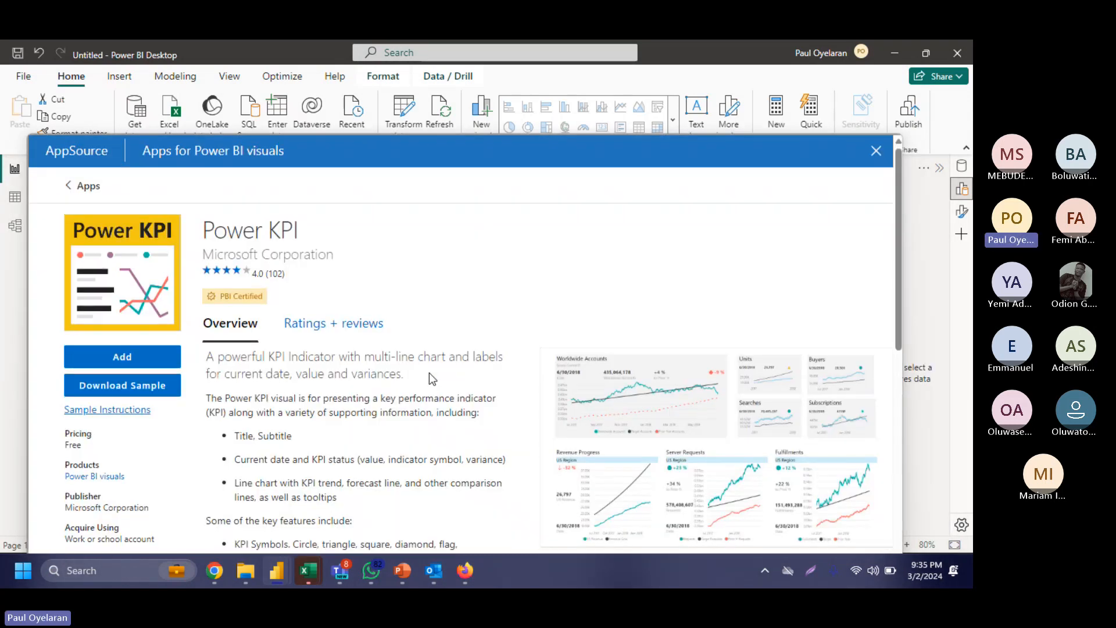
{"action": "scroll", "coordinate": [429, 373], "scroll_direction": "down", "scroll_amount": 3}
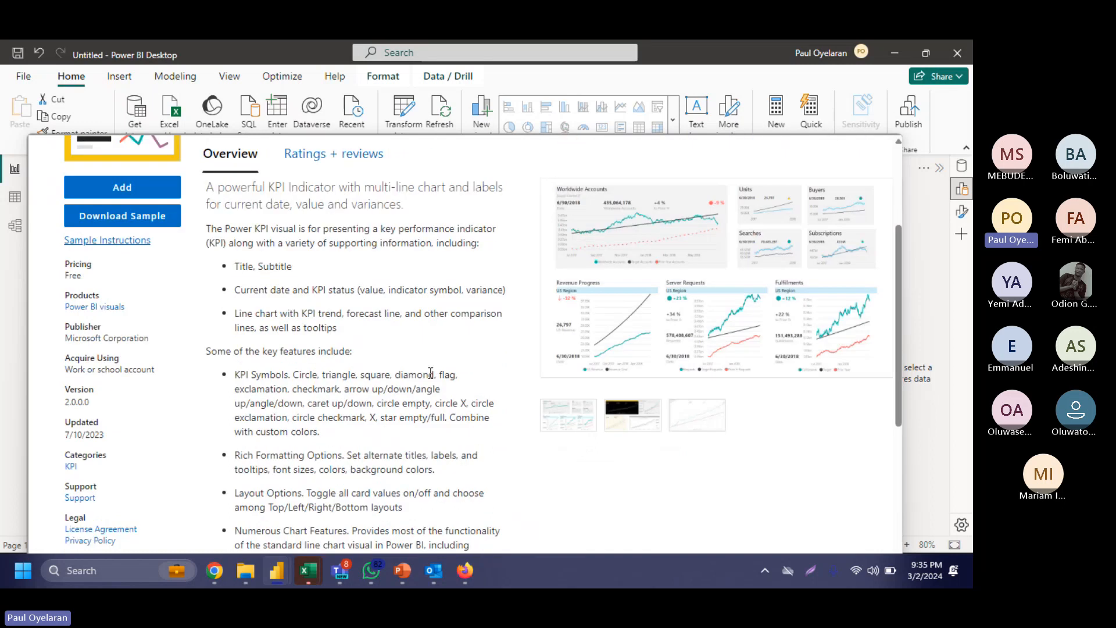
{"action": "scroll", "coordinate": [430, 373], "scroll_direction": "up", "scroll_amount": 1}
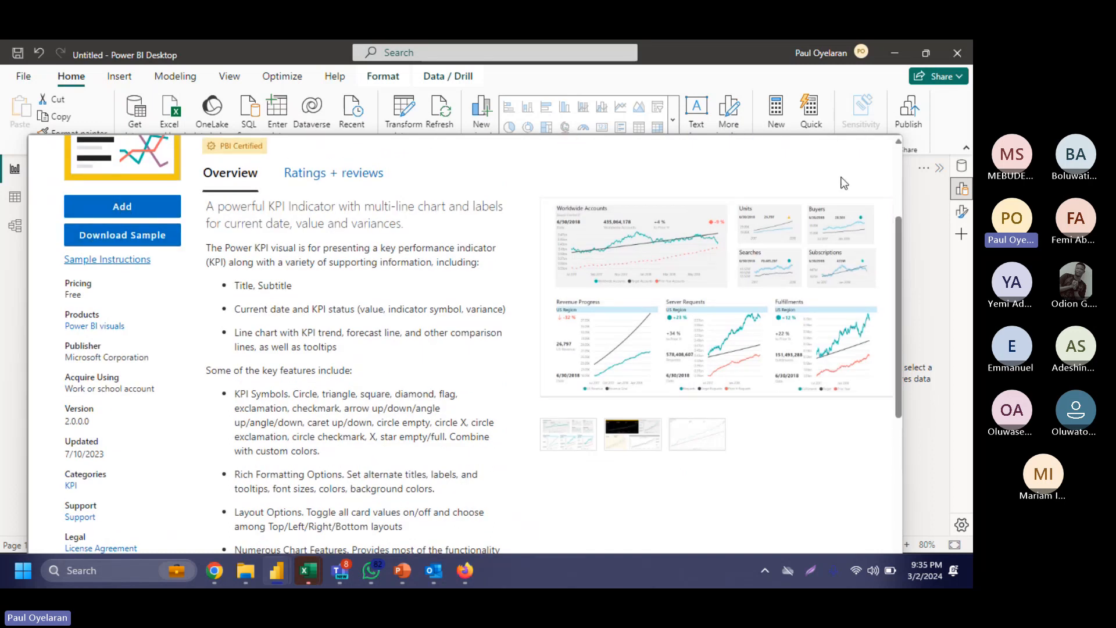
{"action": "scroll", "coordinate": [668, 267], "scroll_direction": "up", "scroll_amount": 3}
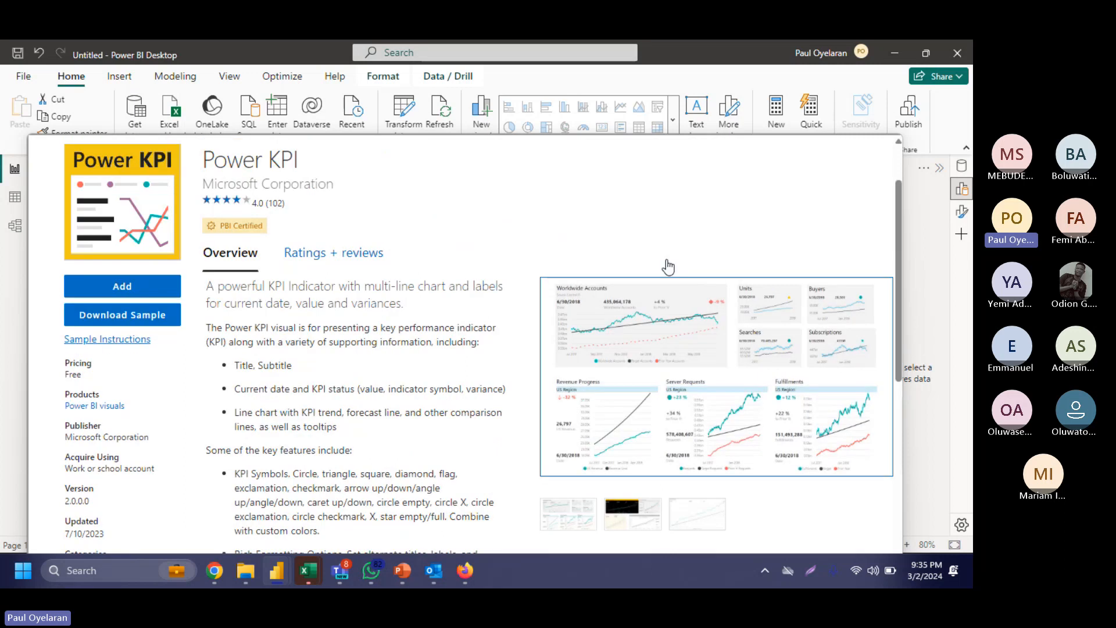
{"action": "scroll", "coordinate": [668, 266], "scroll_direction": "up", "scroll_amount": 3}
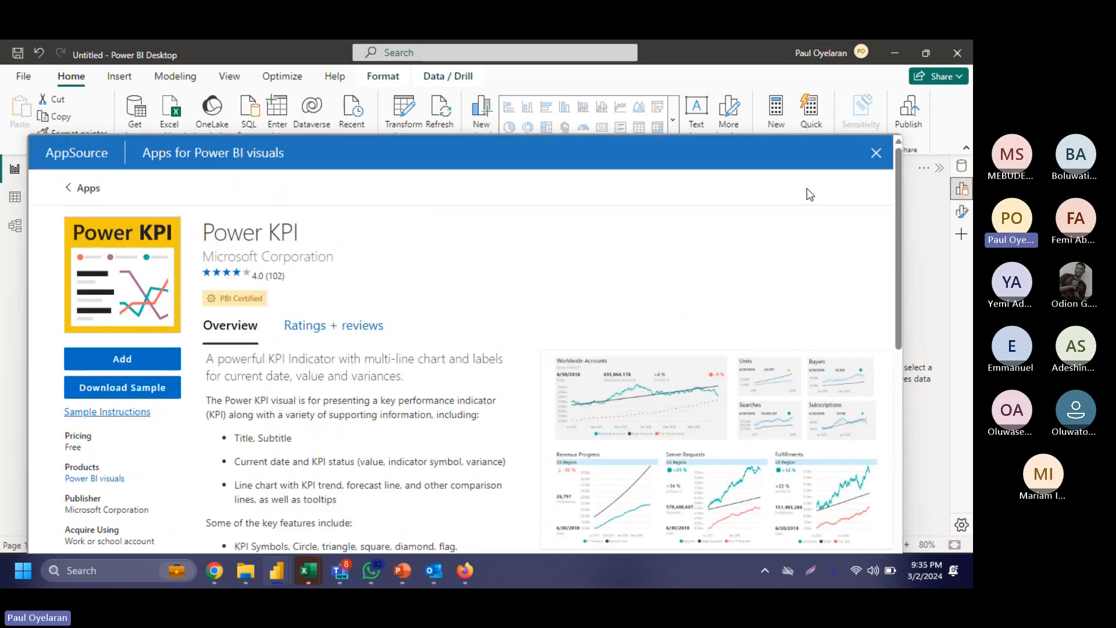
{"action": "left_click", "coordinate": [876, 154]}
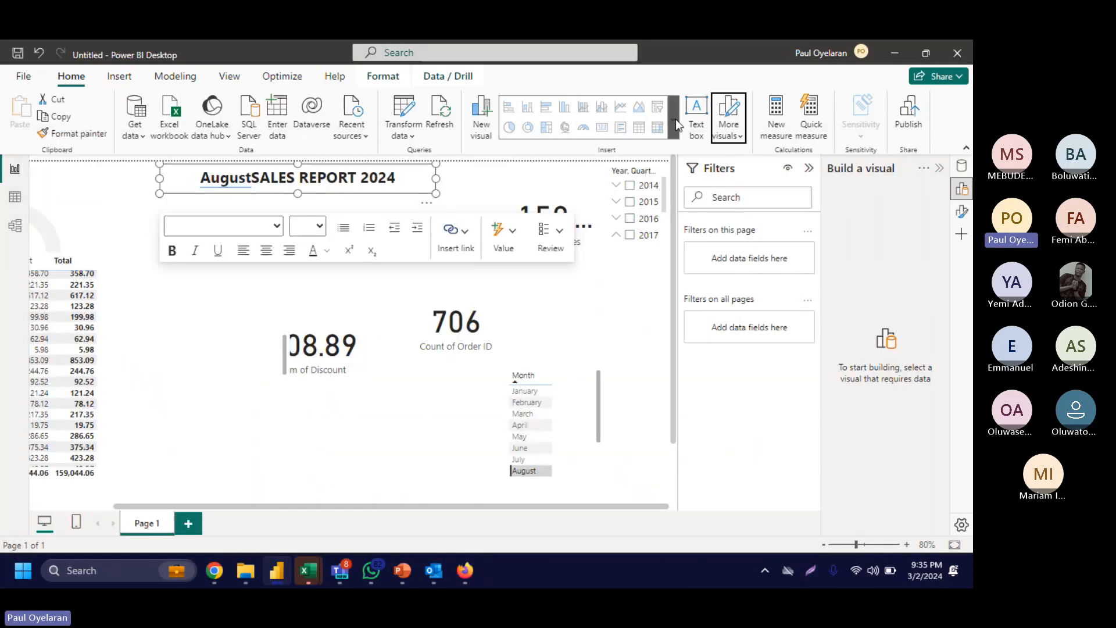
Step: Look over the built-in visual gallery down to the AI and other visuals, and compare the Home and Insert commands
{"action": "left_click", "coordinate": [674, 119]}
{"action": "scroll", "coordinate": [590, 425], "scroll_direction": "down", "scroll_amount": 8}
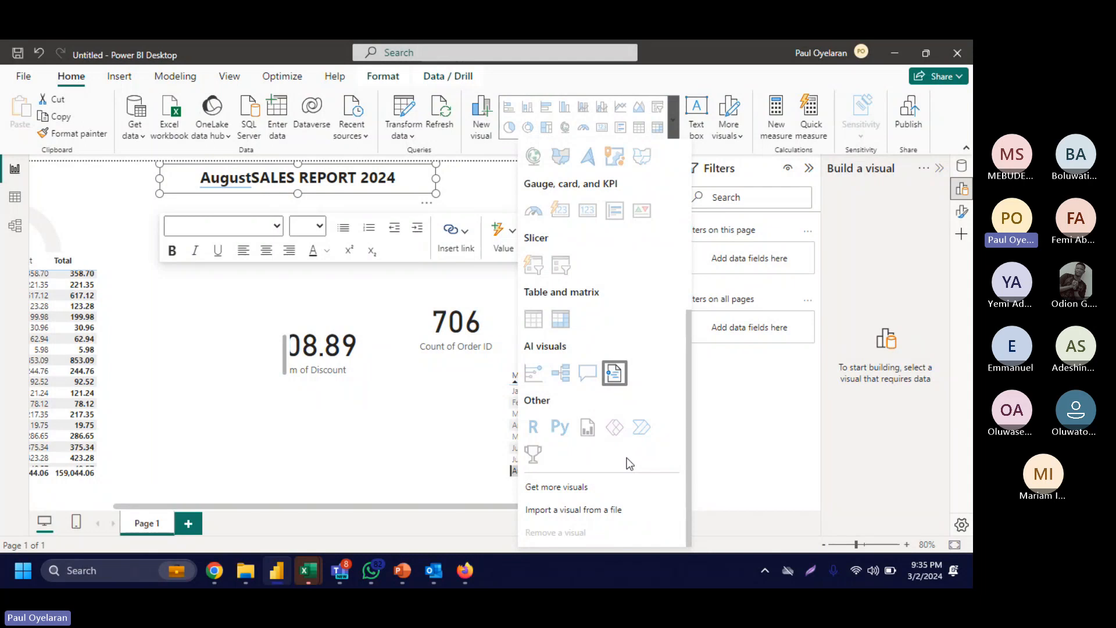
{"action": "left_click", "coordinate": [381, 371]}
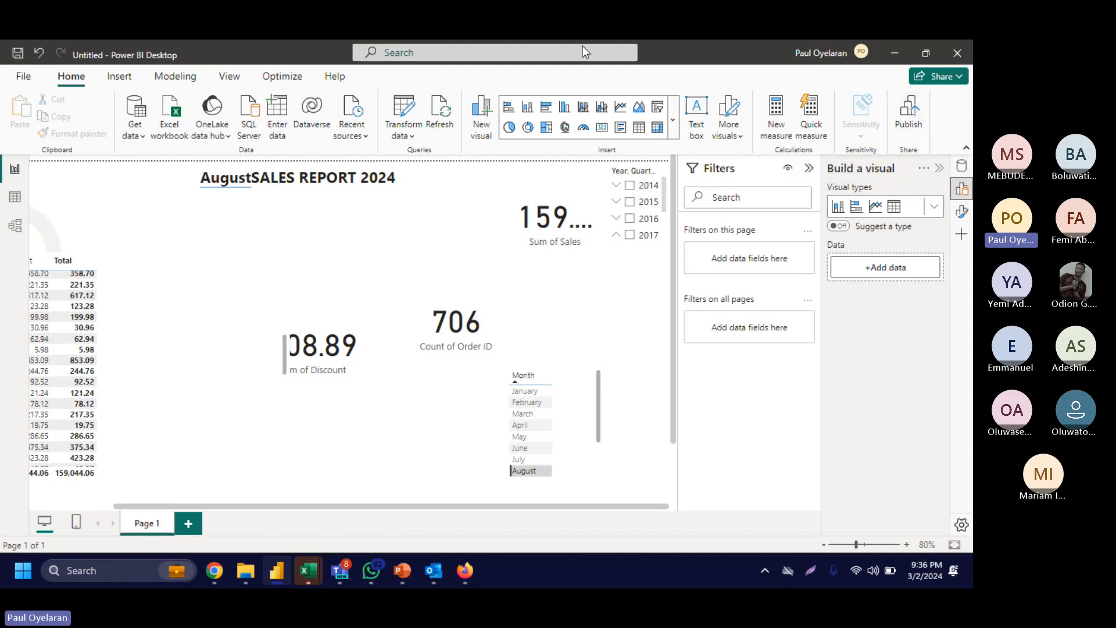
{"action": "left_click", "coordinate": [119, 77]}
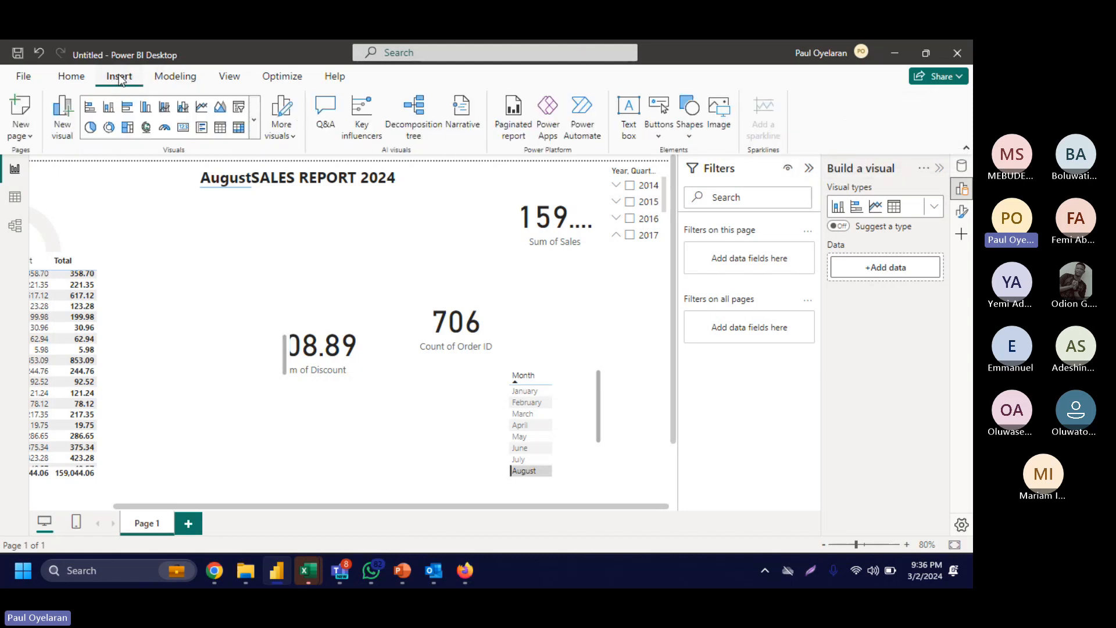
{"action": "left_click", "coordinate": [69, 75]}
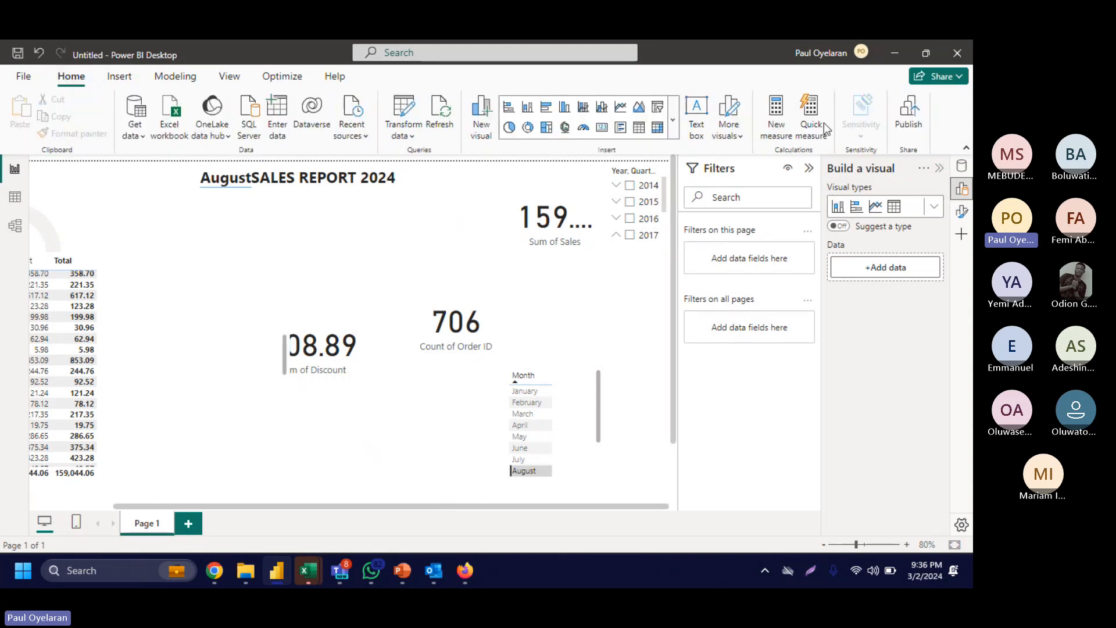
{"action": "left_click", "coordinate": [129, 78]}
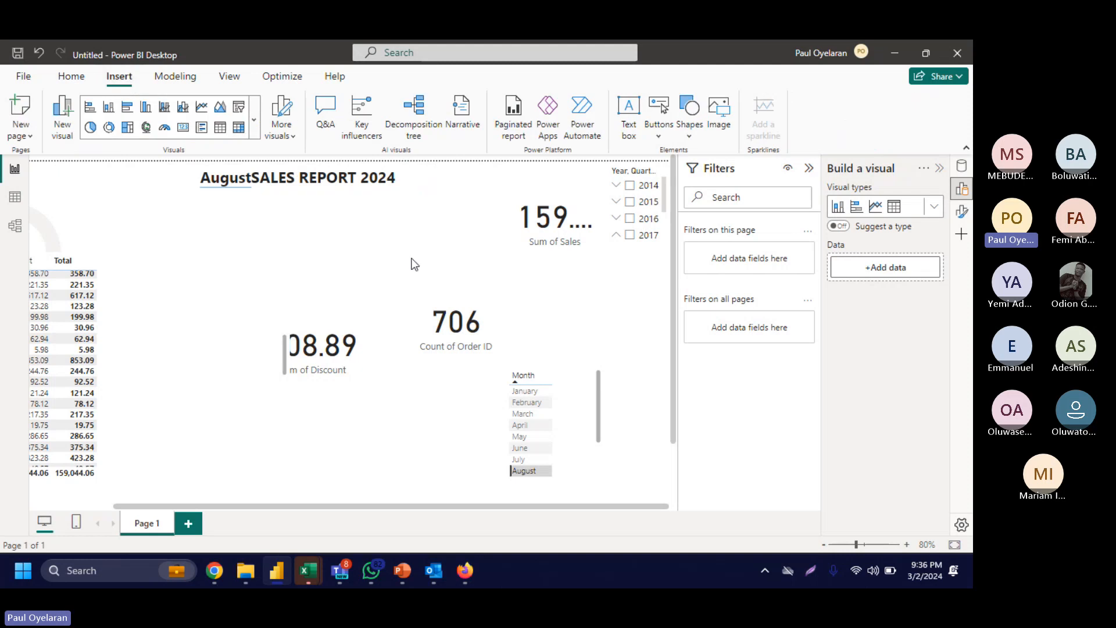
{"action": "left_click", "coordinate": [360, 256]}
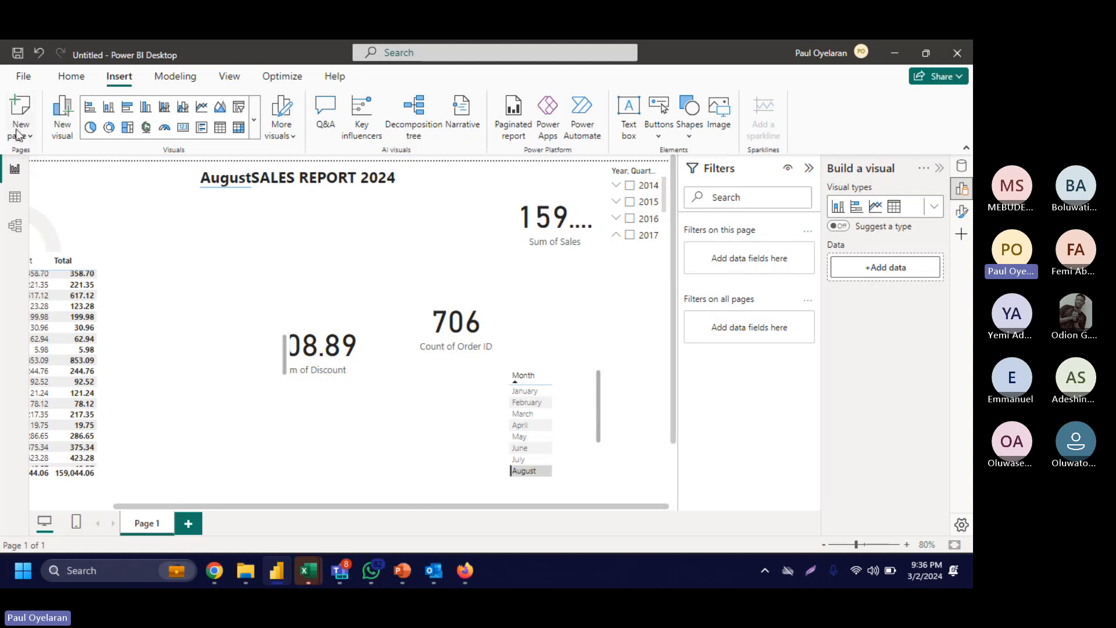
{"action": "left_click", "coordinate": [270, 170]}
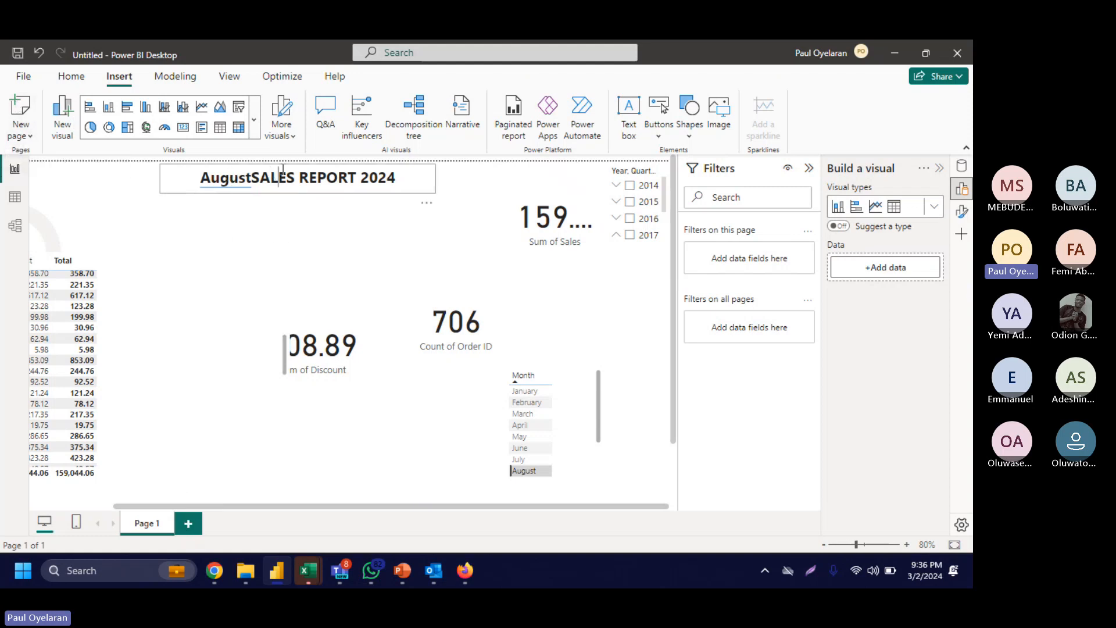
Step: Add a second report page and rename Page 1 as OVERVIEW
{"action": "left_click", "coordinate": [188, 523]}
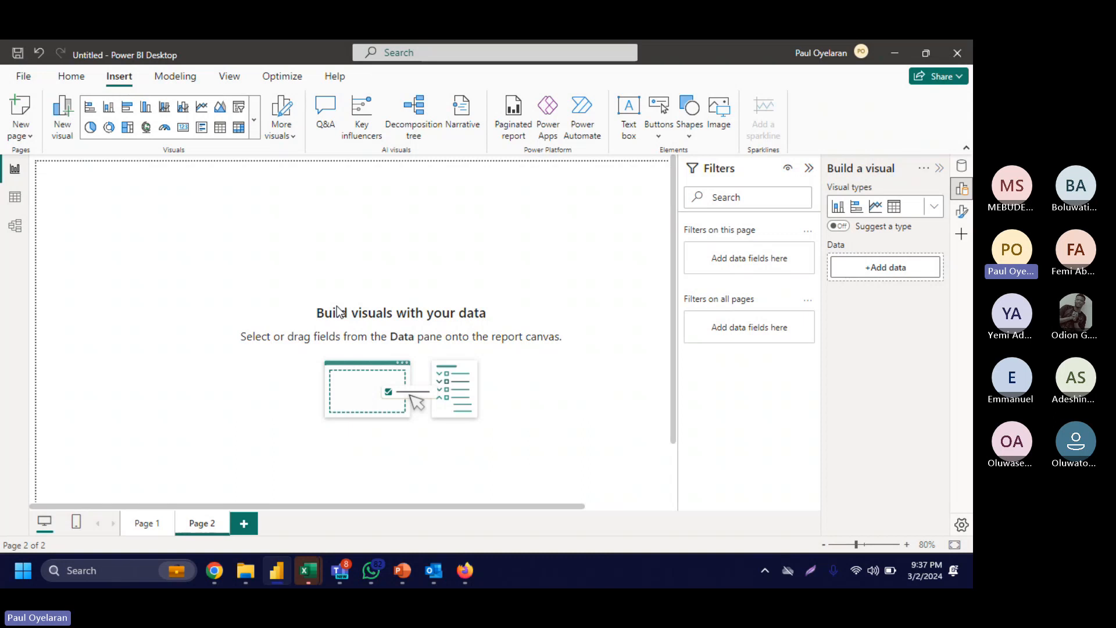
{"action": "double_click", "coordinate": [147, 521]}
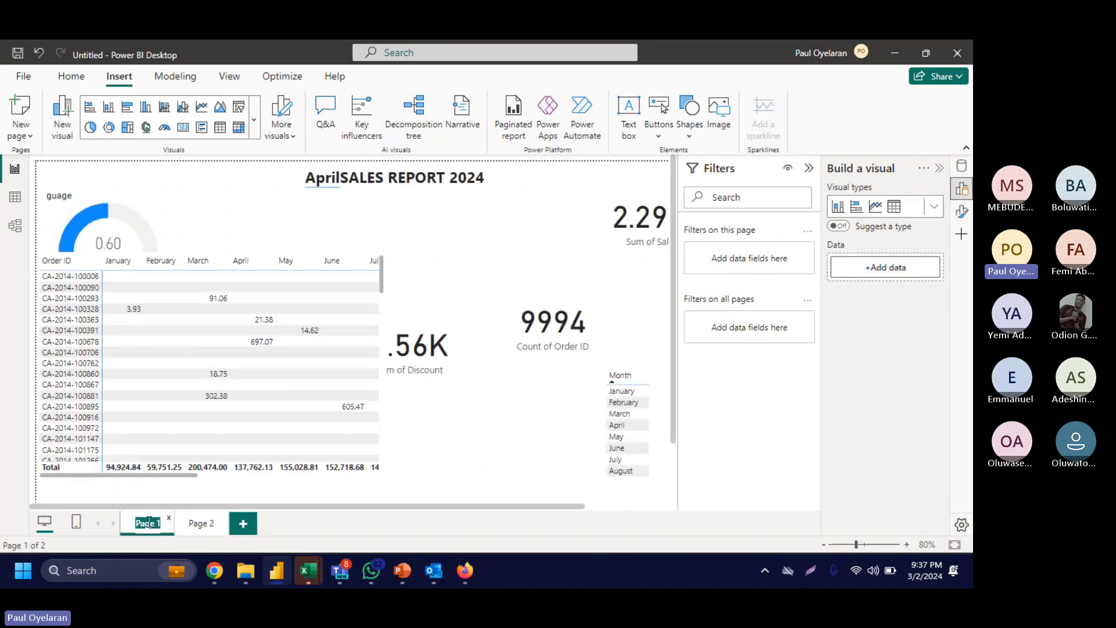
{"action": "type", "text": "OVERV"}
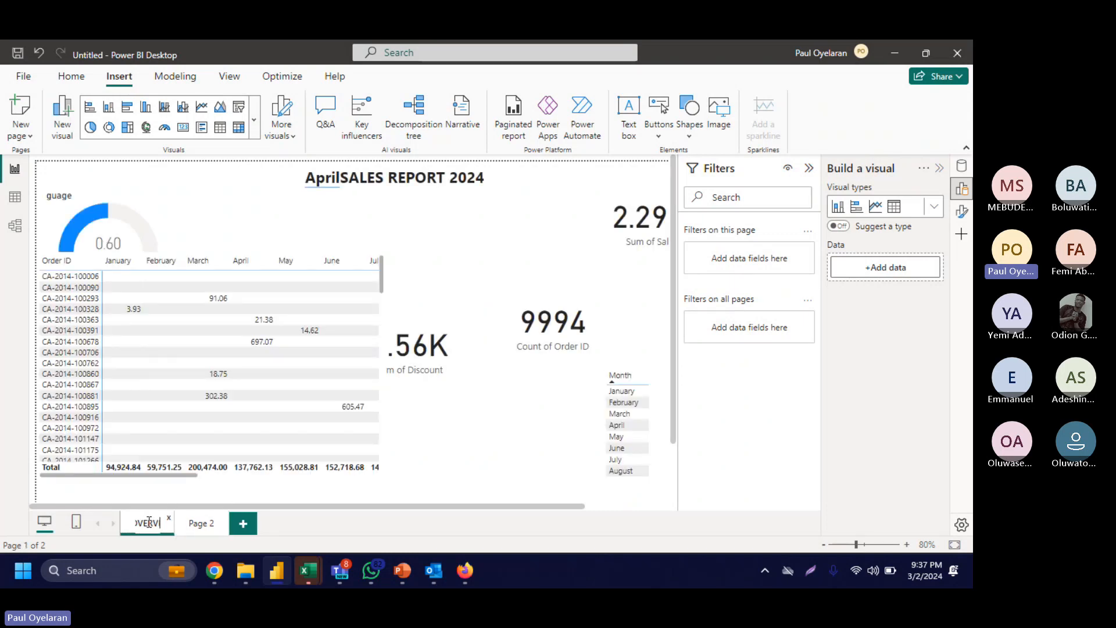
{"action": "type", "text": "IEW"}
{"action": "key", "text": "Return"}
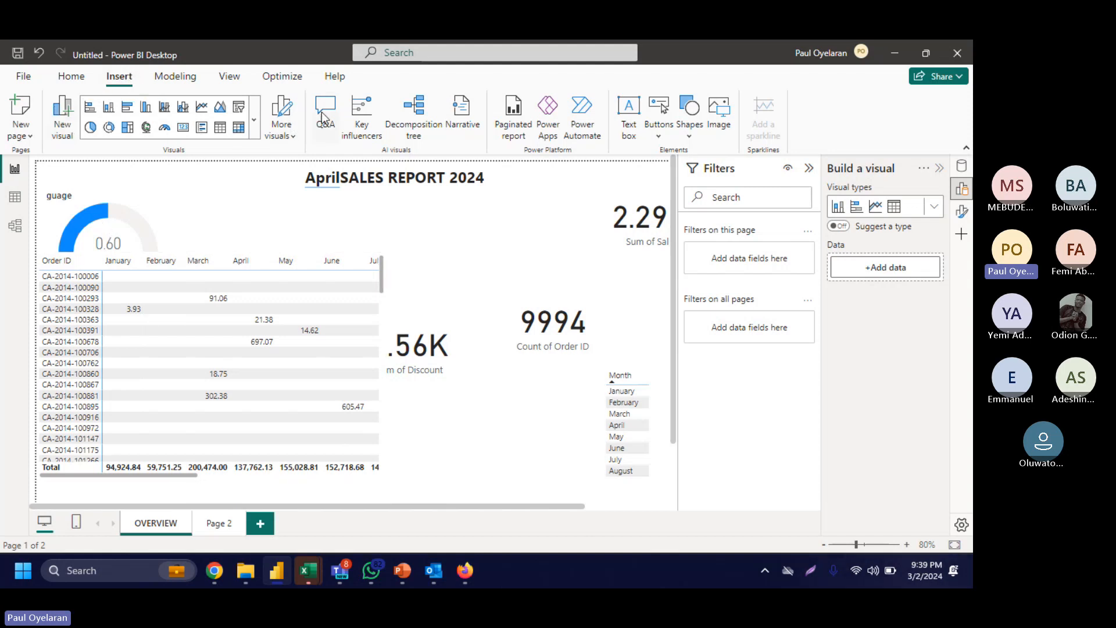
Step: Insert a Q&A visual on the OVERVIEW page, ask it for MAX sale, and extend the visual downward
{"action": "left_click", "coordinate": [329, 125]}
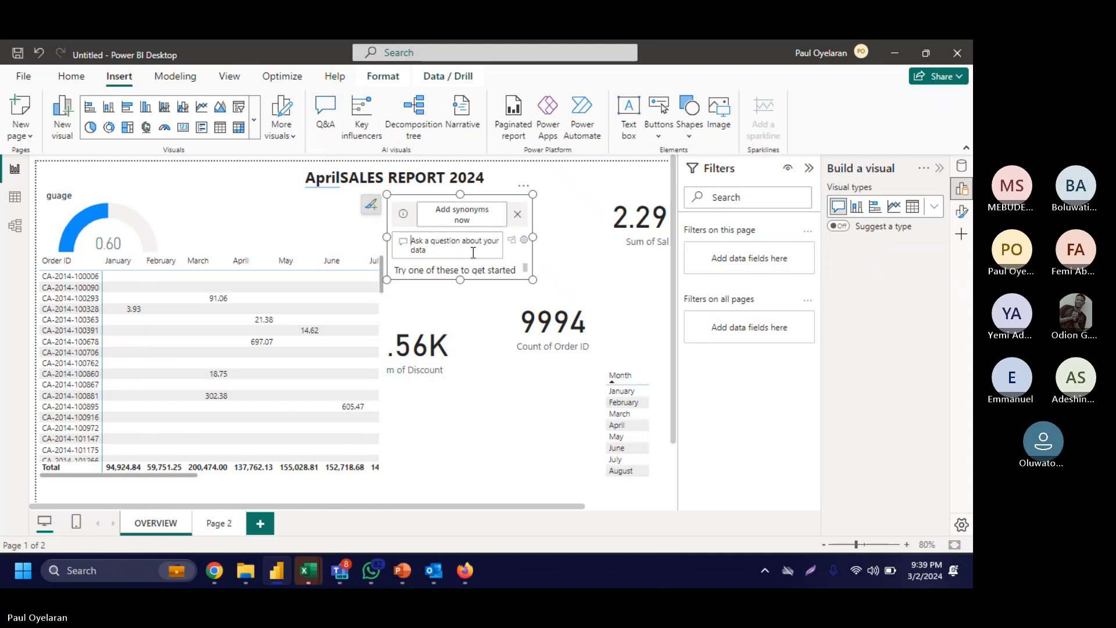
{"action": "left_click", "coordinate": [473, 252]}
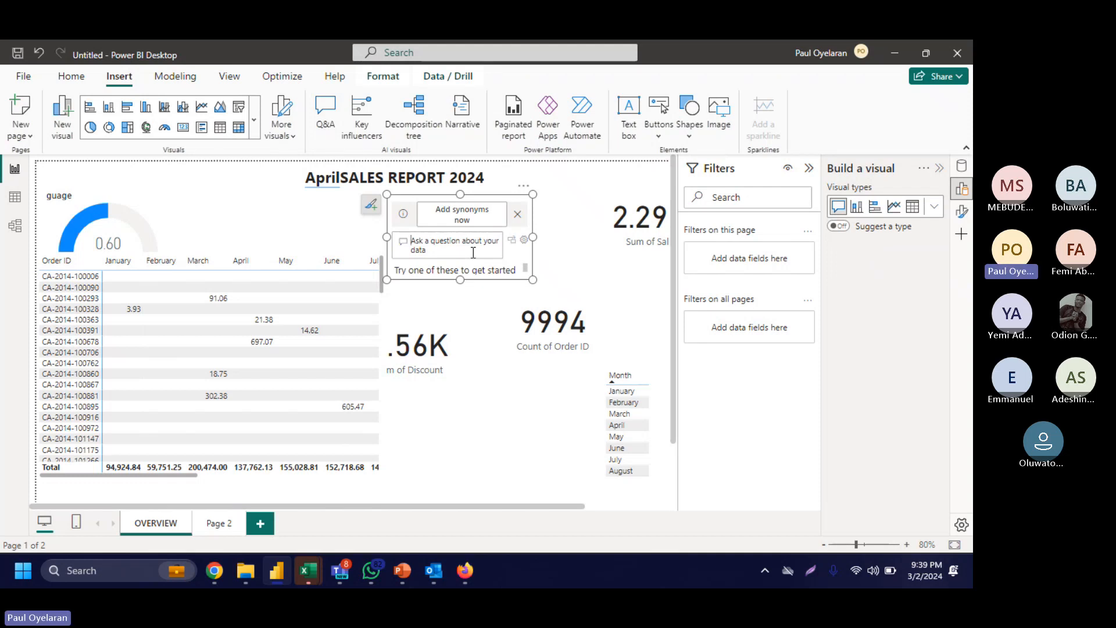
{"action": "type", "text": "MA"}
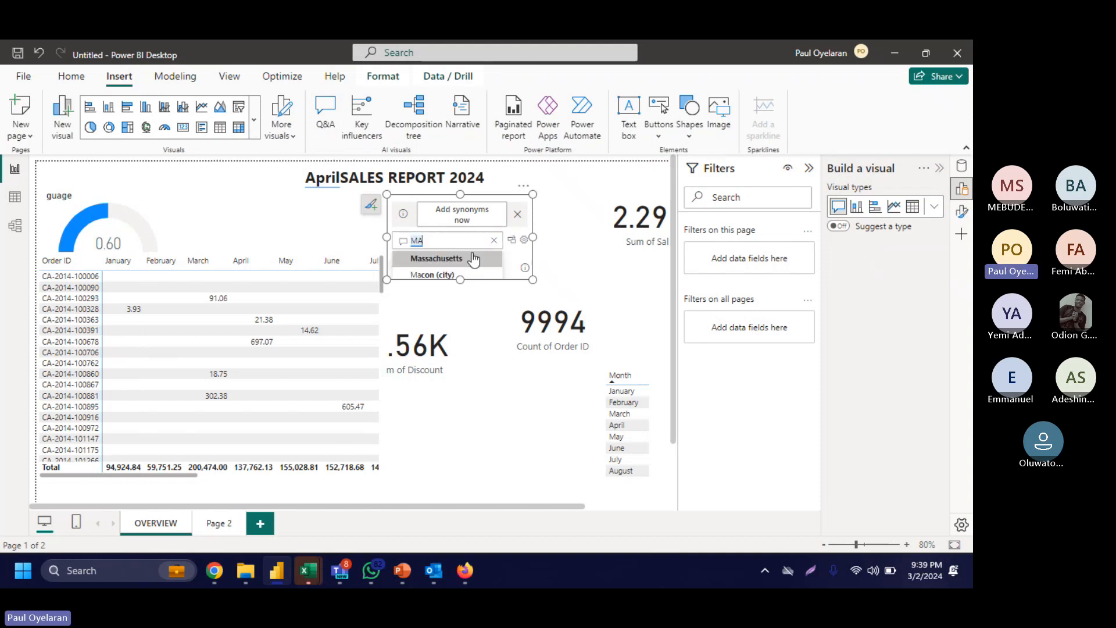
{"action": "type", "text": "X SA"}
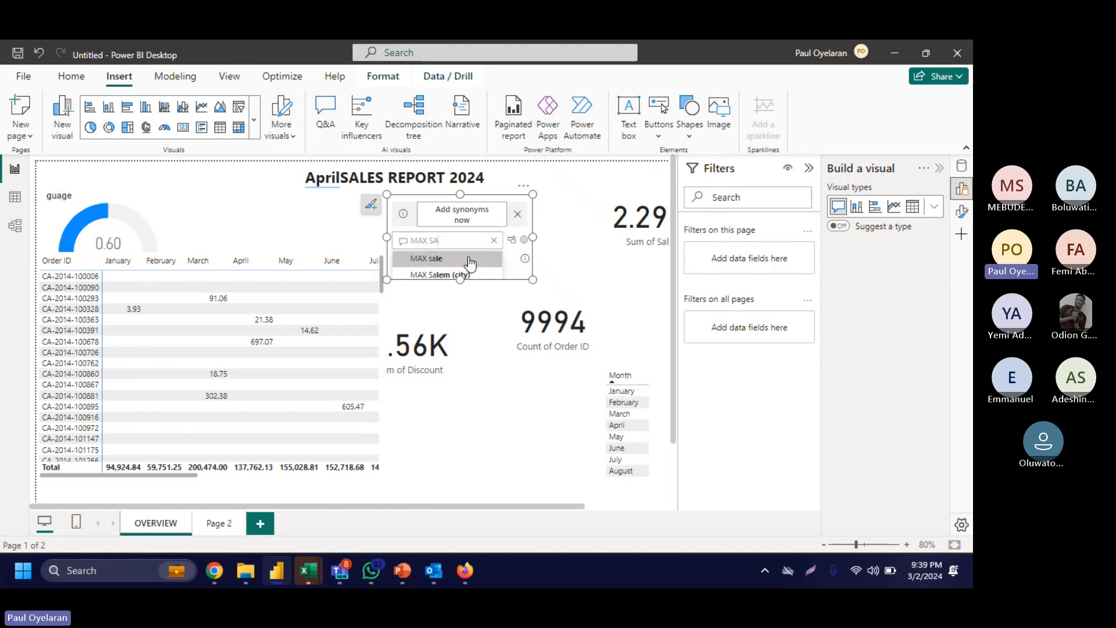
{"action": "scroll", "coordinate": [465, 252], "scroll_direction": "down", "scroll_amount": 2}
{"action": "left_click", "coordinate": [438, 235]}
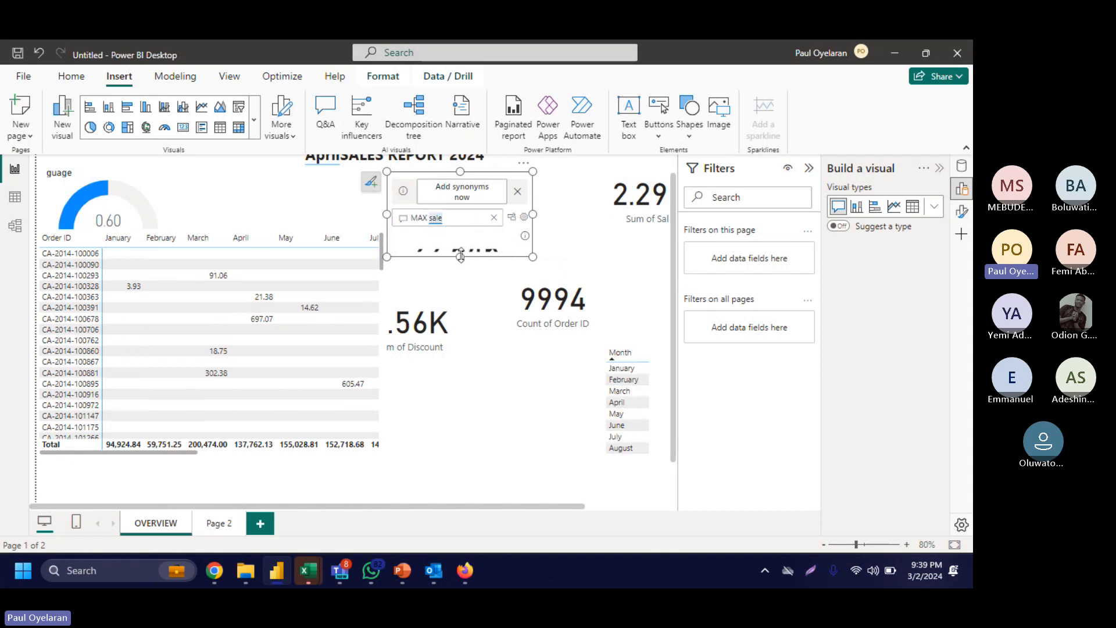
{"action": "left_click_drag", "start_coordinate": [461, 255], "coordinate": [483, 399]}
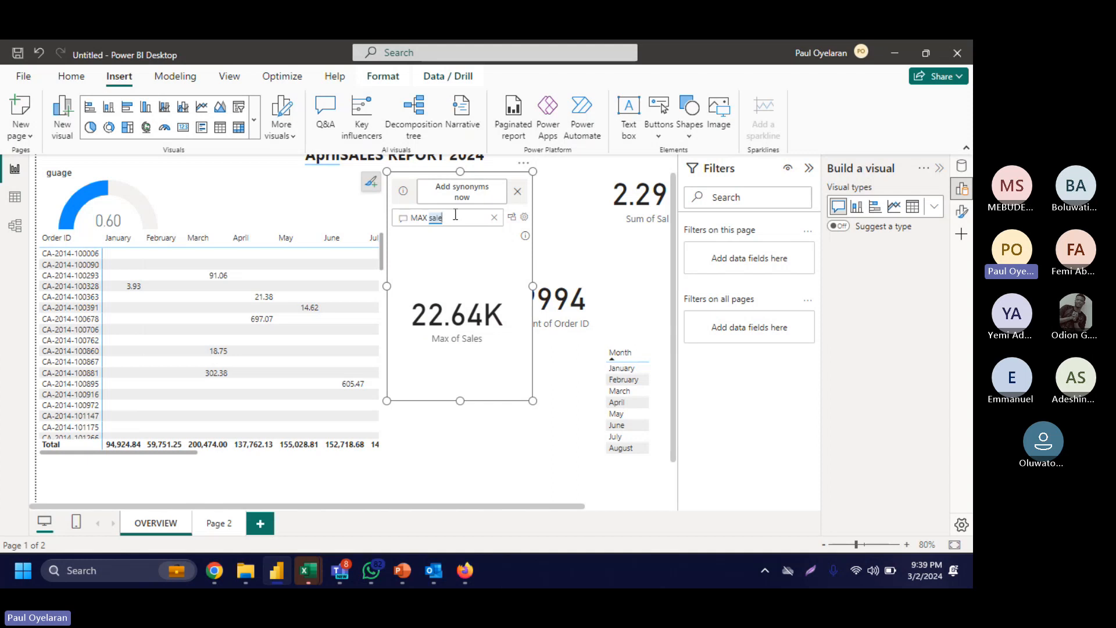
Step: Replace the Q&A question with HIGHEST and expand the full list of suggested completions
{"action": "key", "text": "BackSpace"}
{"action": "key", "text": "BackSpace"}
{"action": "key", "text": "BackSpace"}
{"action": "key", "text": "BackSpace"}
{"action": "key", "text": "BackSpace"}
{"action": "key", "text": "BackSpace"}
{"action": "key", "text": "BackSpace"}
{"action": "key", "text": "BackSpace"}
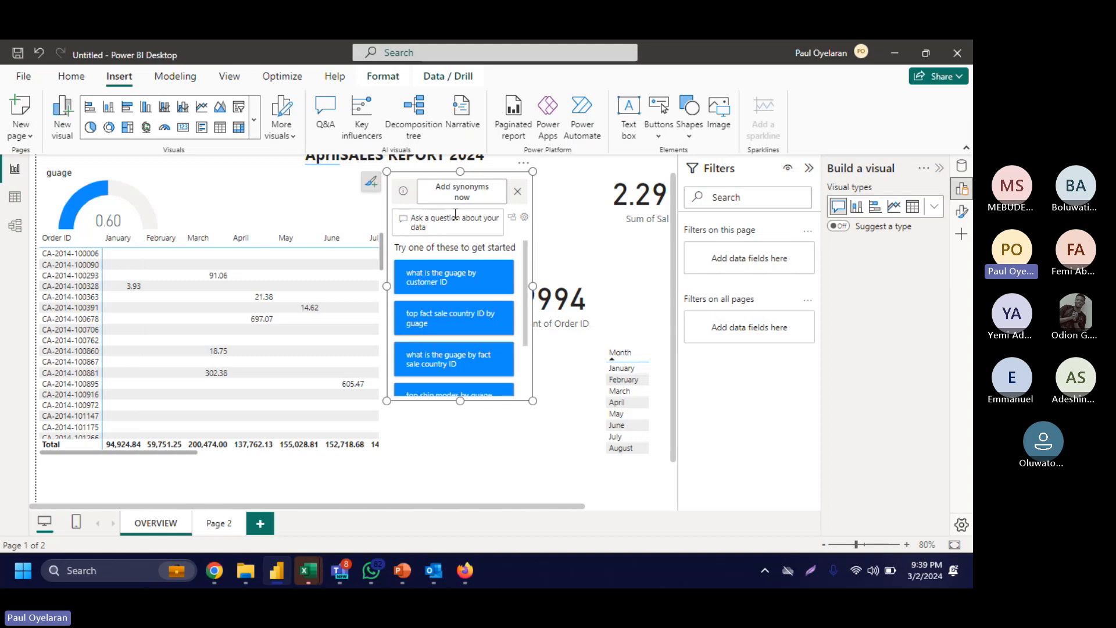
{"action": "type", "text": "HIGHES"}
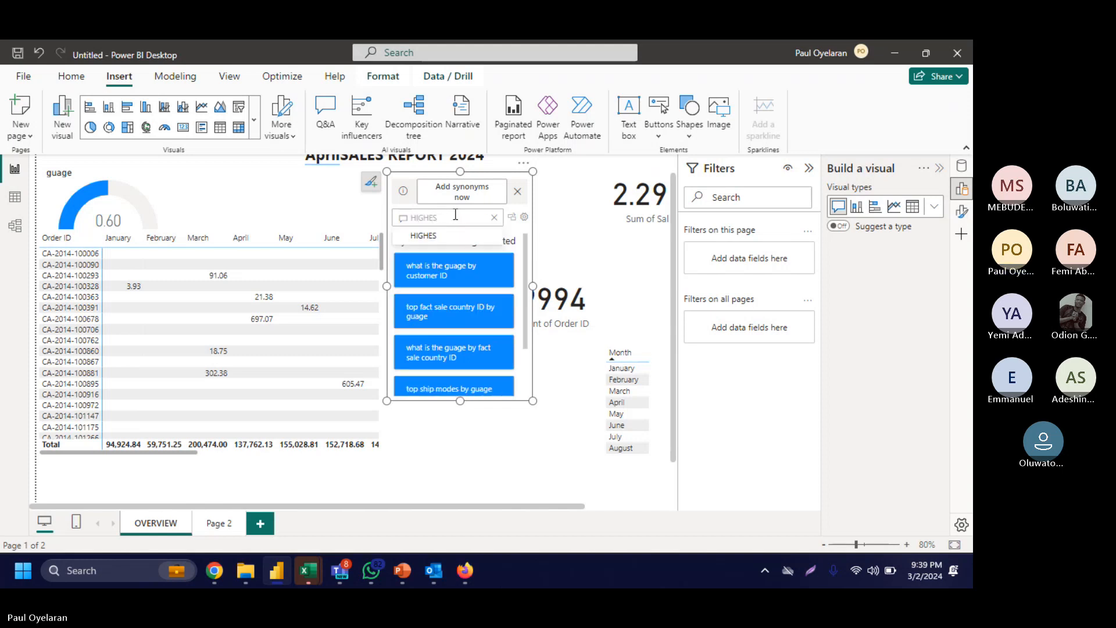
{"action": "type", "text": "T"}
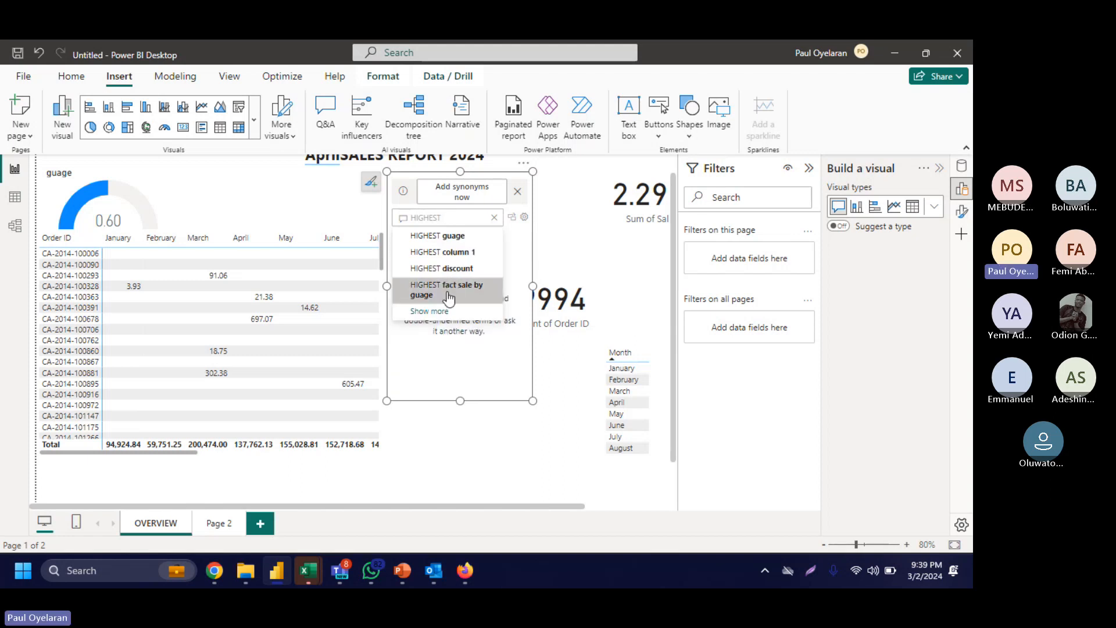
{"action": "left_click", "coordinate": [433, 311]}
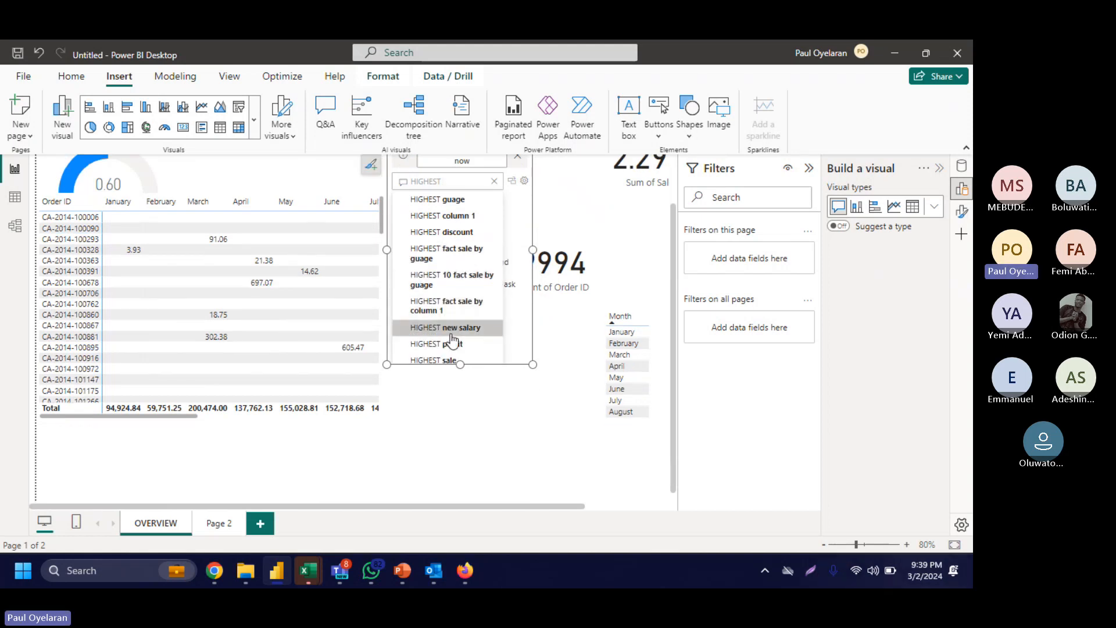
{"action": "scroll", "coordinate": [456, 318], "scroll_direction": "down", "scroll_amount": 1}
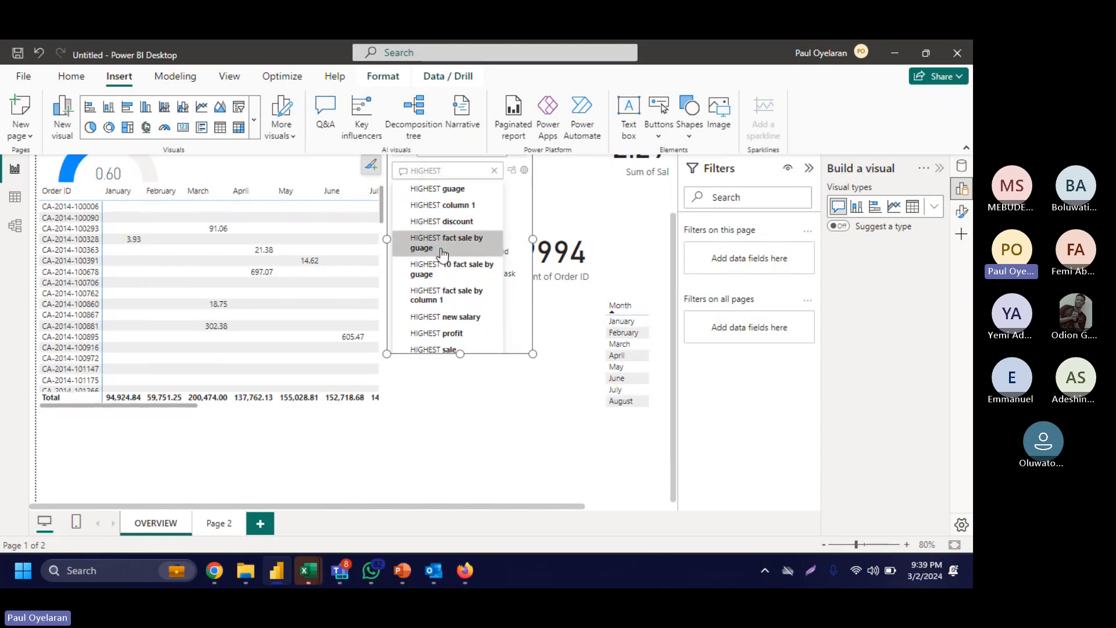
{"action": "scroll", "coordinate": [442, 250], "scroll_direction": "up", "scroll_amount": 2}
Step: Complete the question as HIGHEST PROFIT BY a suggested customer ID and convert the Q&A result into a standard visual
{"action": "type", "text": "P"}
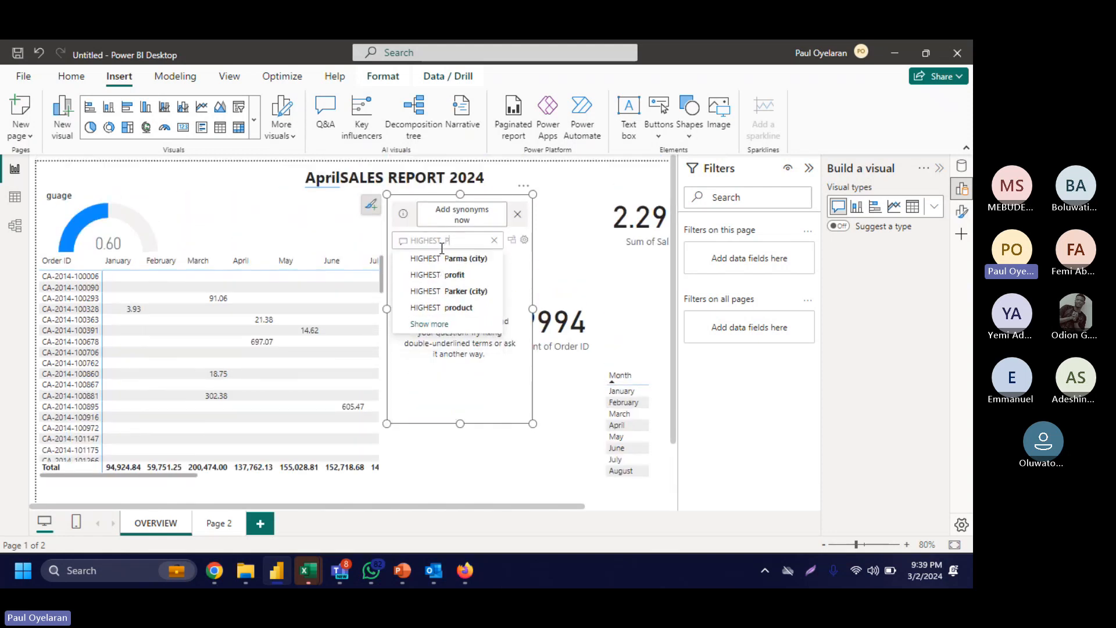
{"action": "type", "text": "ROF"}
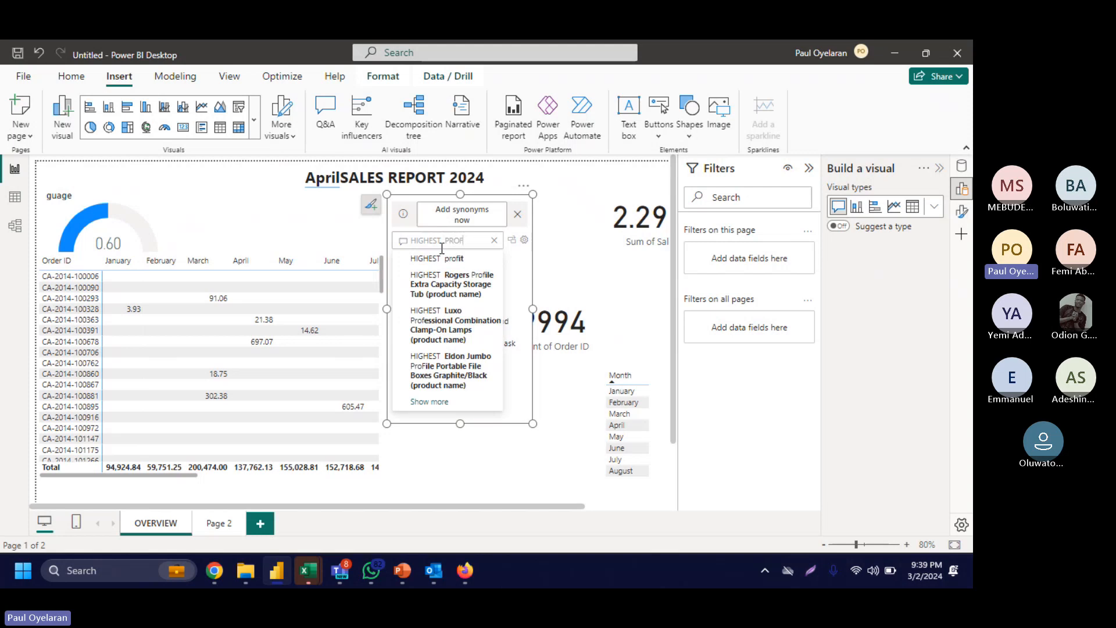
{"action": "type", "text": "IT BY"}
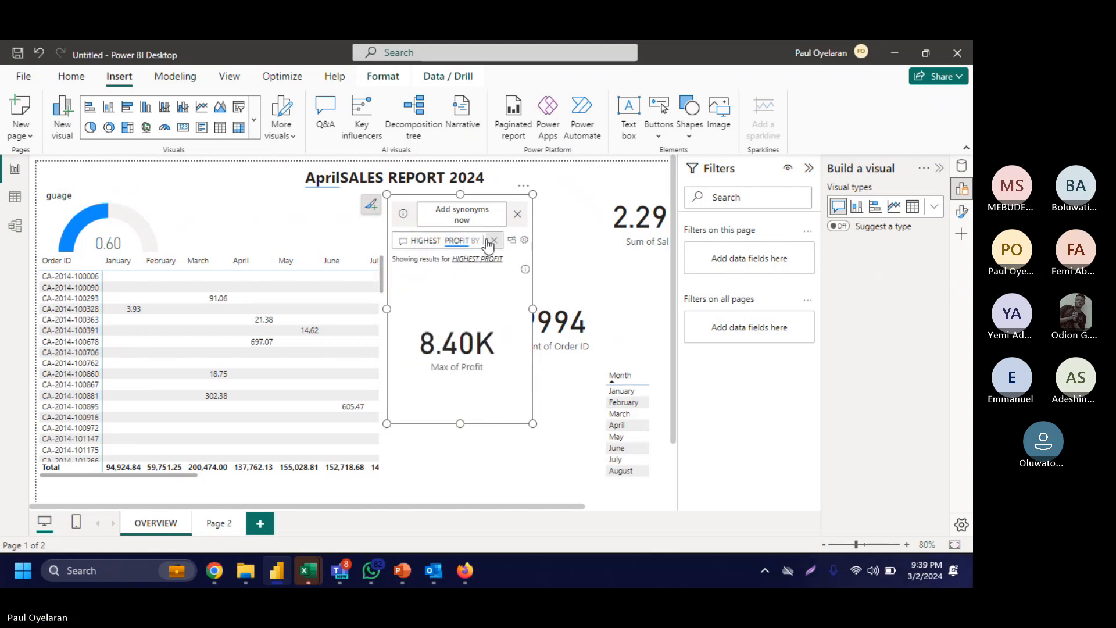
{"action": "type", "text": " c"}
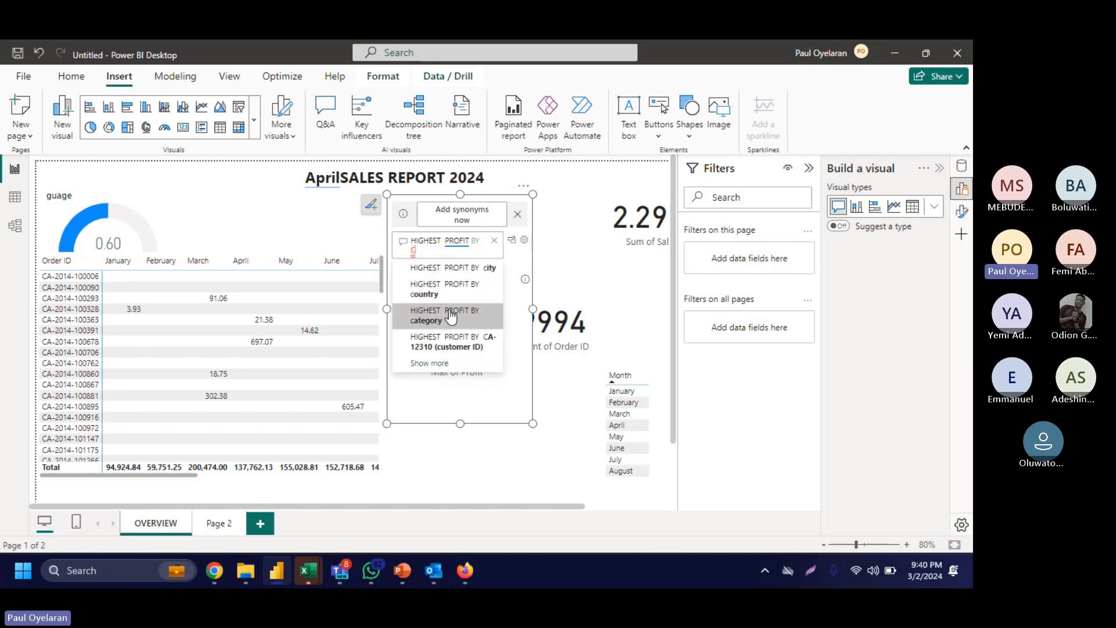
{"action": "left_click", "coordinate": [452, 347]}
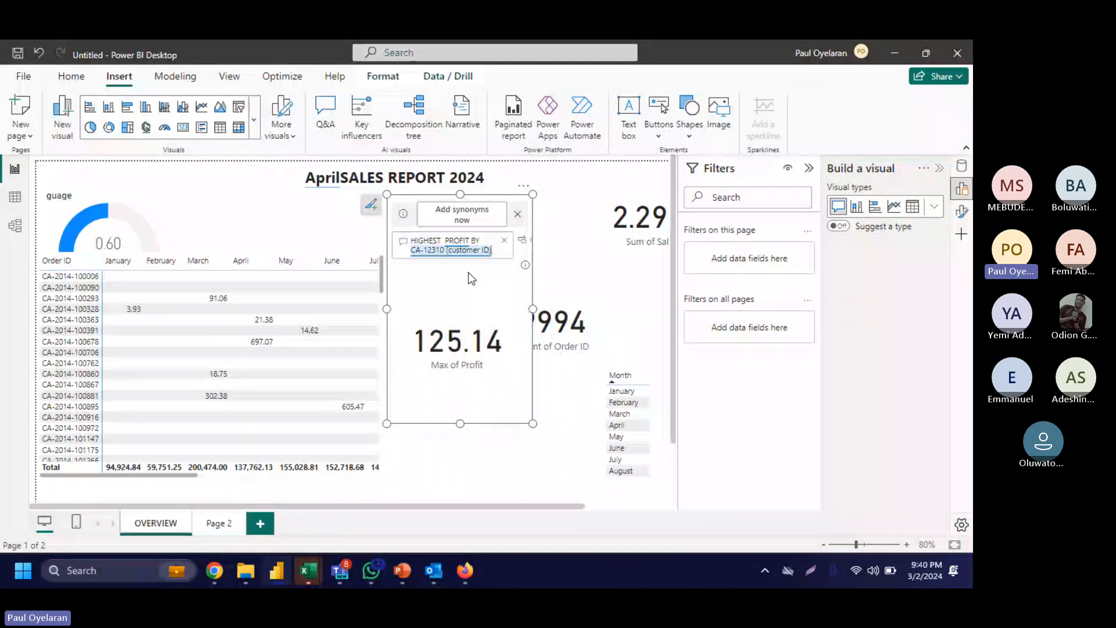
{"action": "left_click", "coordinate": [450, 296]}
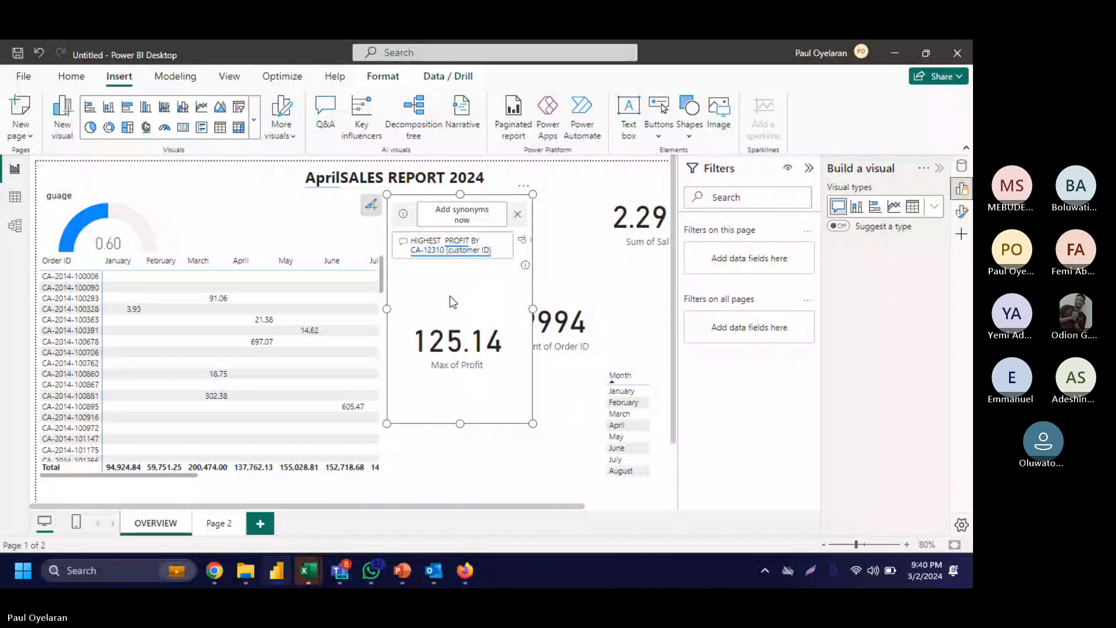
{"action": "left_click", "coordinate": [523, 243]}
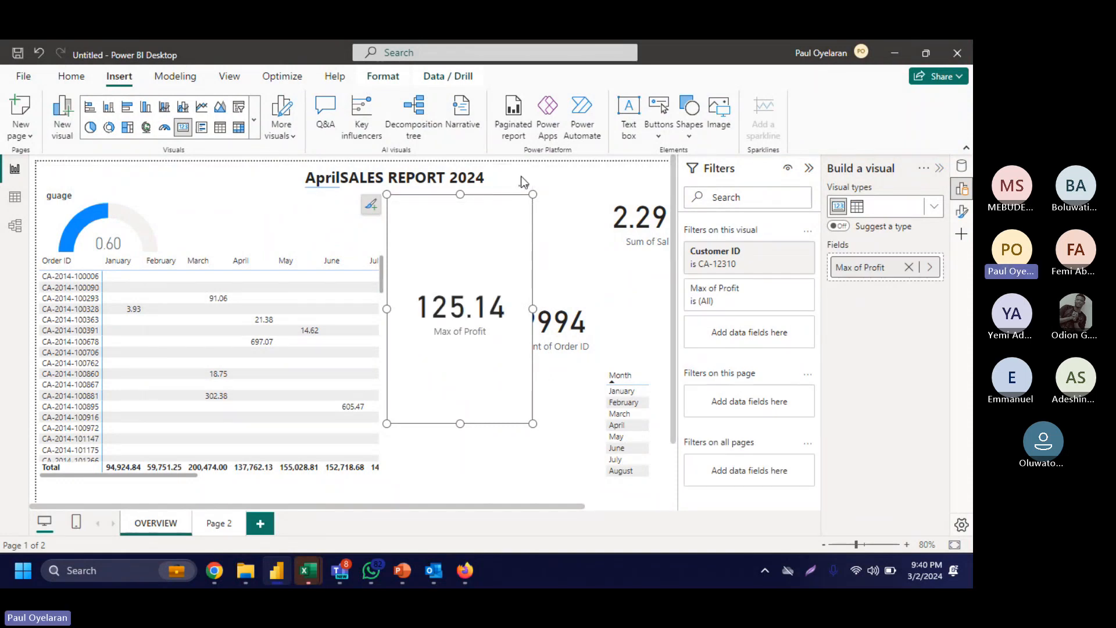
Step: Shrink the Max of Profit card to a small box beneath the partly hidden .56K card
{"action": "left_click_drag", "start_coordinate": [532, 194], "coordinate": [523, 367]}
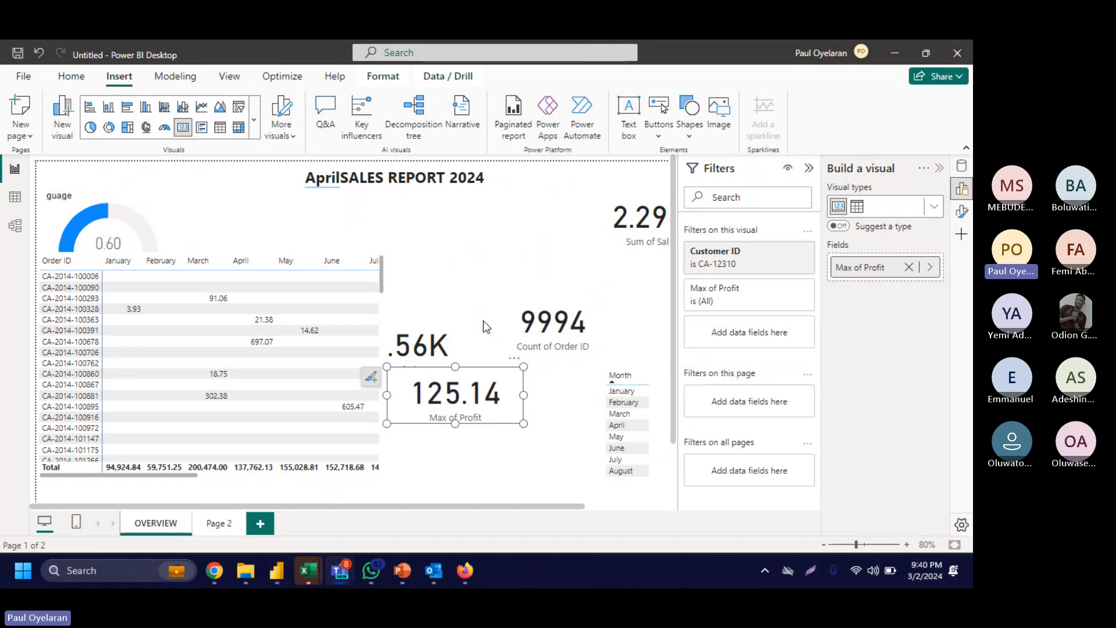
{"action": "left_click_drag", "start_coordinate": [525, 426], "coordinate": [494, 424]}
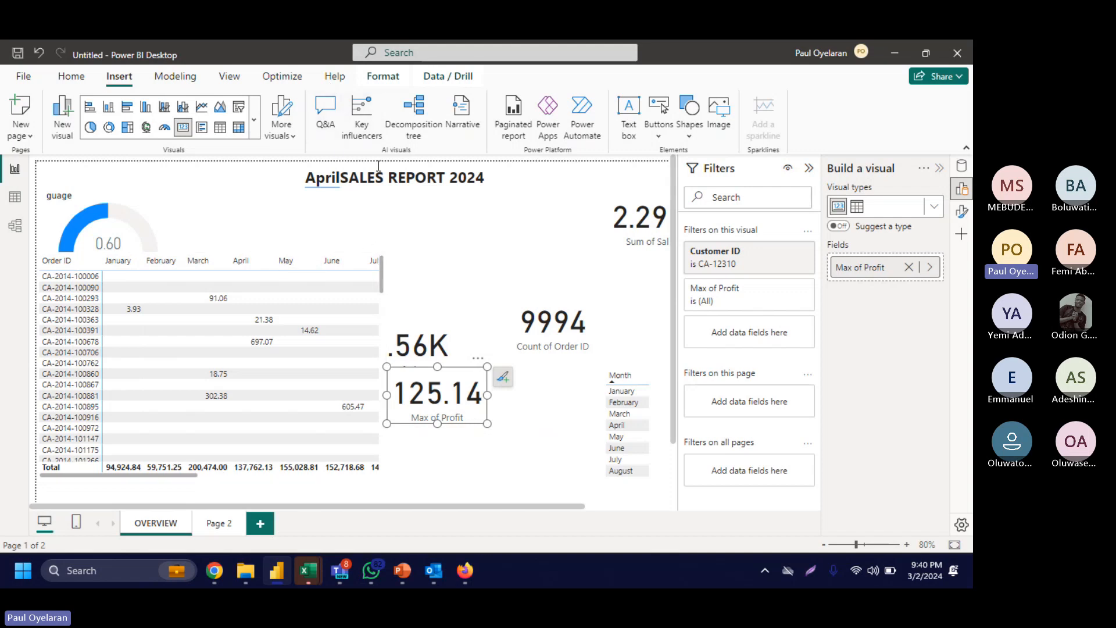
Step: Insert a key influencers visual, set FactSales Sales as its Analyze field, and enlarge it over the middle of the page
{"action": "left_click", "coordinate": [372, 123]}
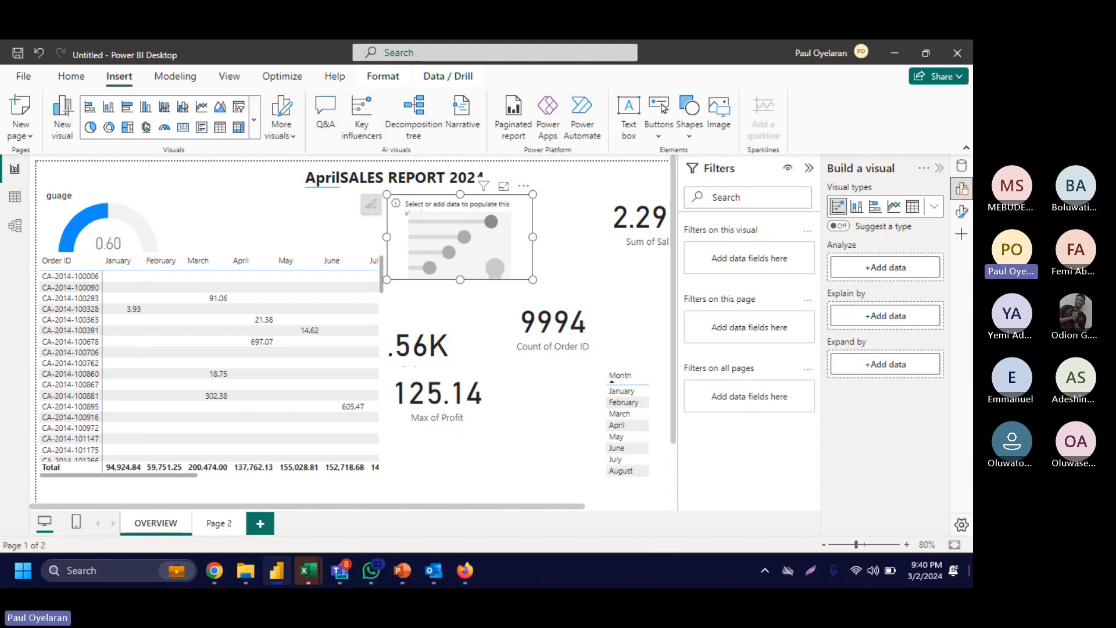
{"action": "left_click", "coordinate": [898, 267]}
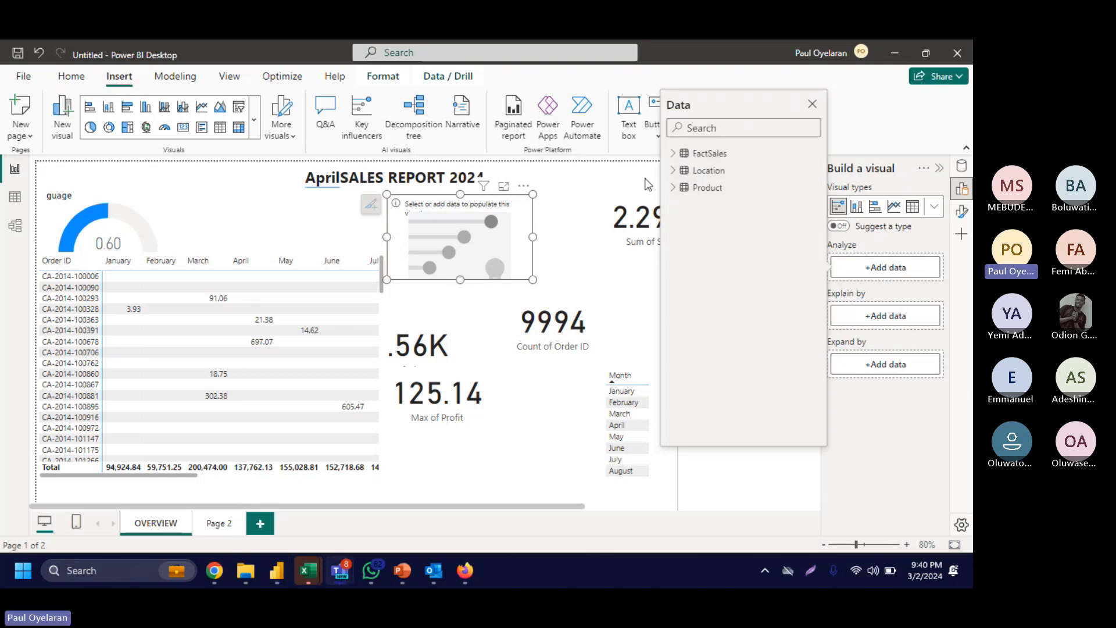
{"action": "left_click", "coordinate": [673, 153]}
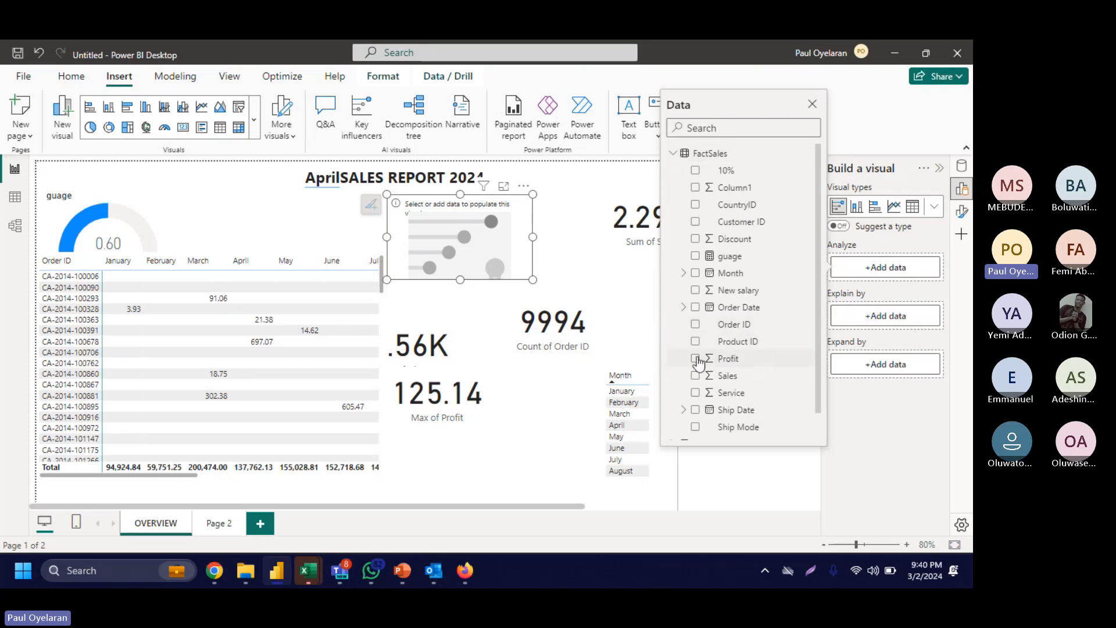
{"action": "left_click", "coordinate": [695, 375]}
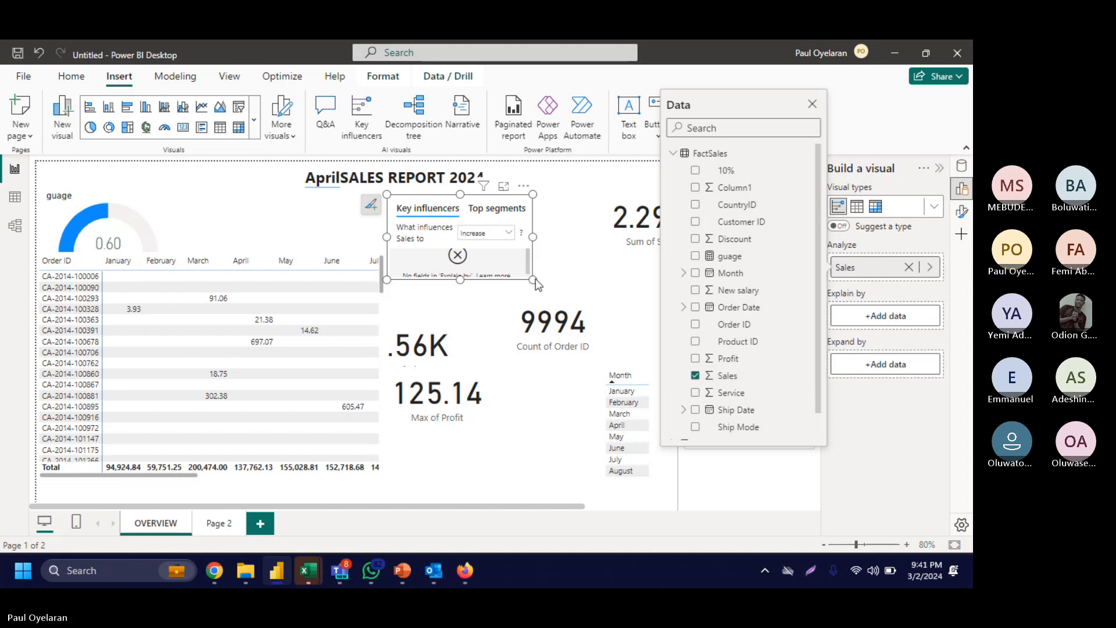
{"action": "left_click_drag", "start_coordinate": [531, 282], "coordinate": [595, 357]}
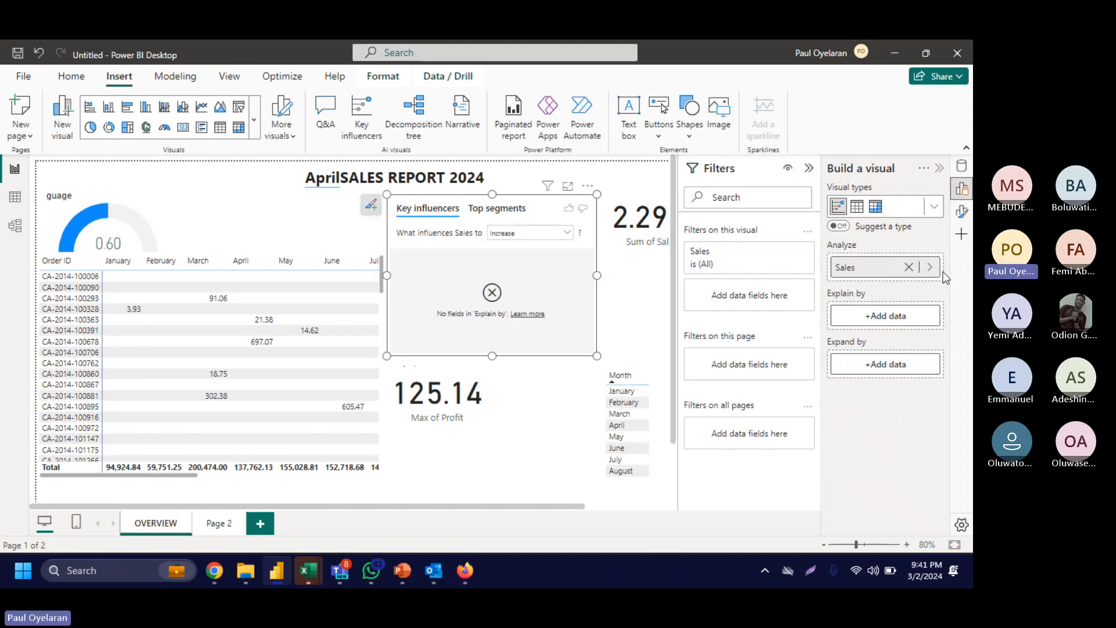
Step: View the Increase/Decrease options of the key influencers visual and add the FactSales Month hierarchy to Explain by
{"action": "left_click", "coordinate": [564, 233]}
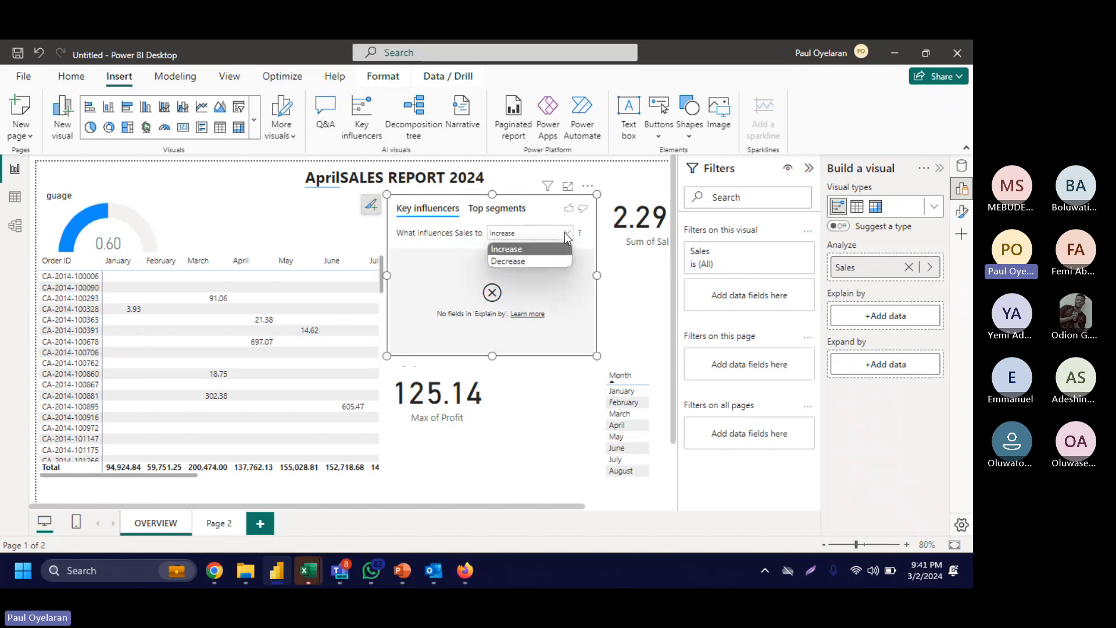
{"action": "left_click", "coordinate": [564, 232]}
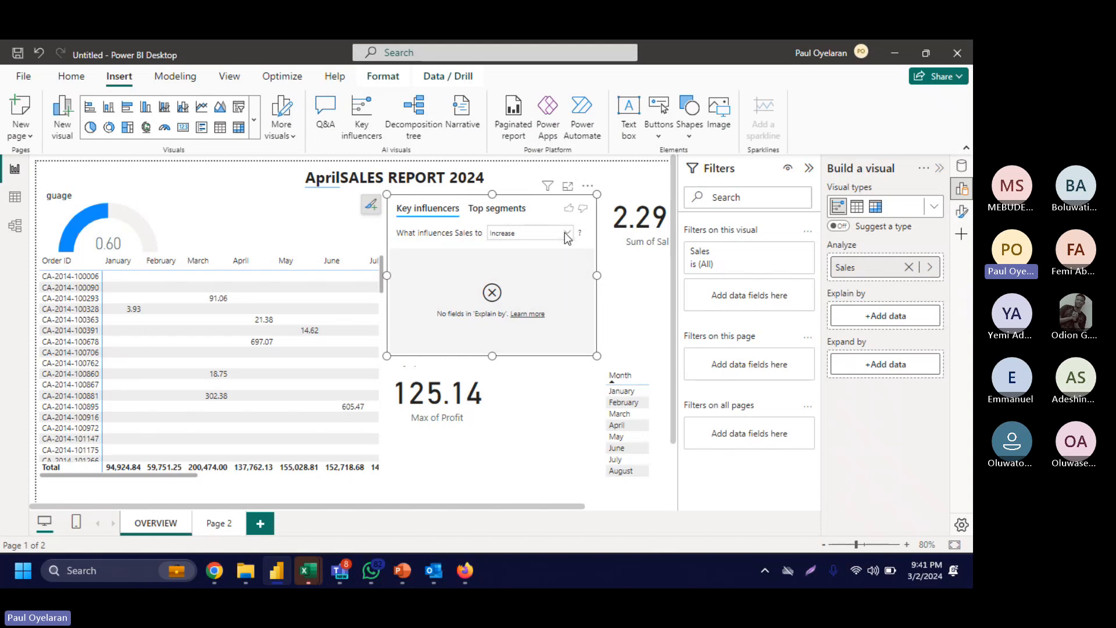
{"action": "left_click", "coordinate": [918, 317]}
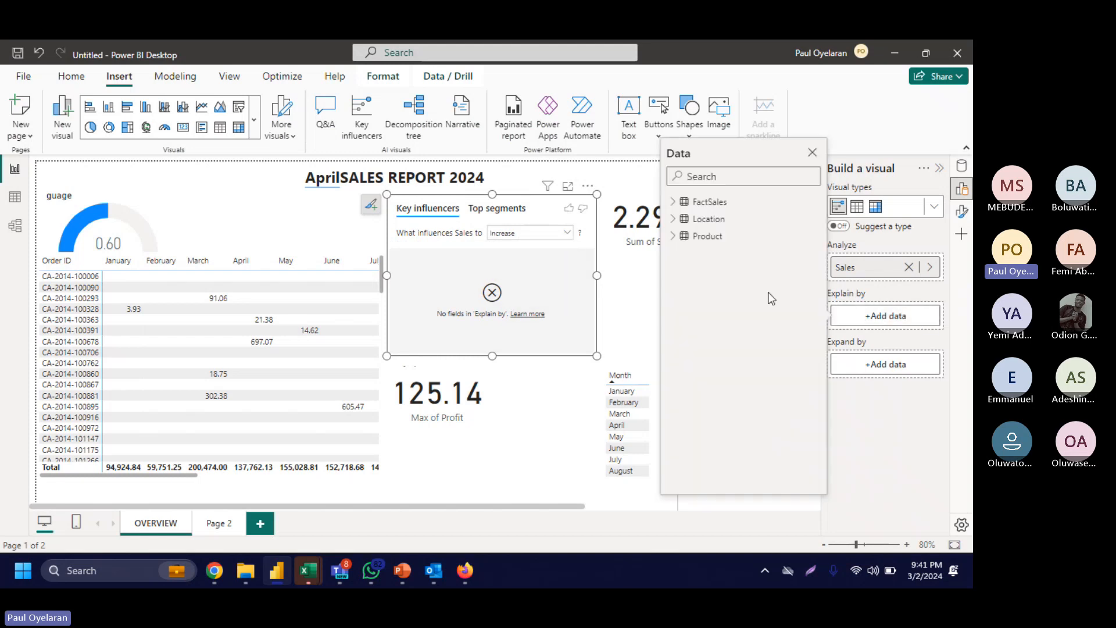
{"action": "left_click", "coordinate": [678, 203]}
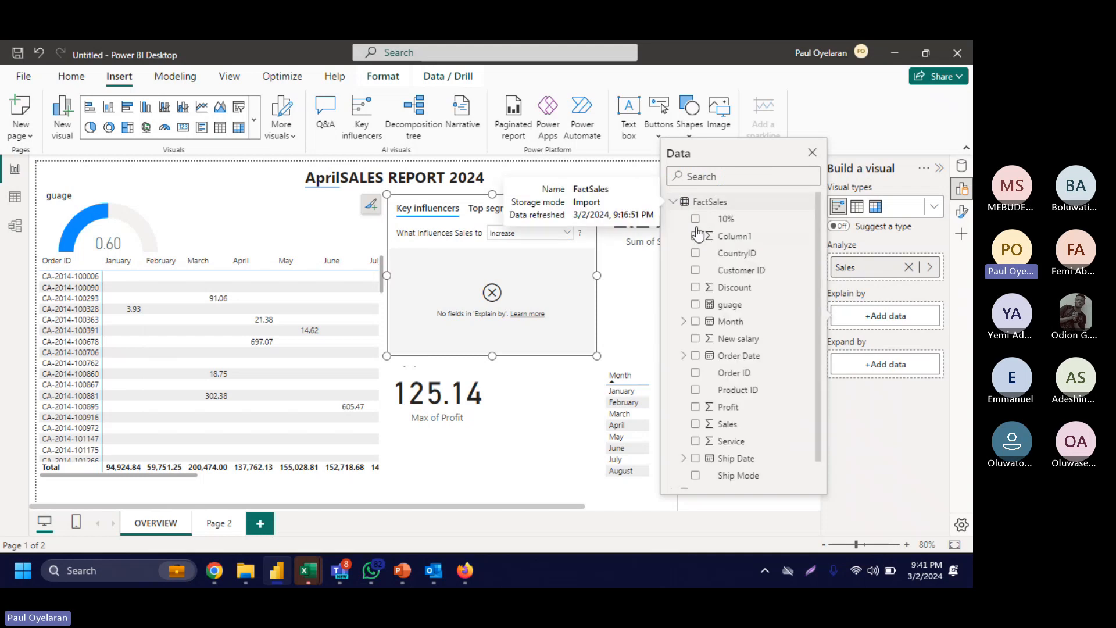
{"action": "left_click", "coordinate": [697, 323]}
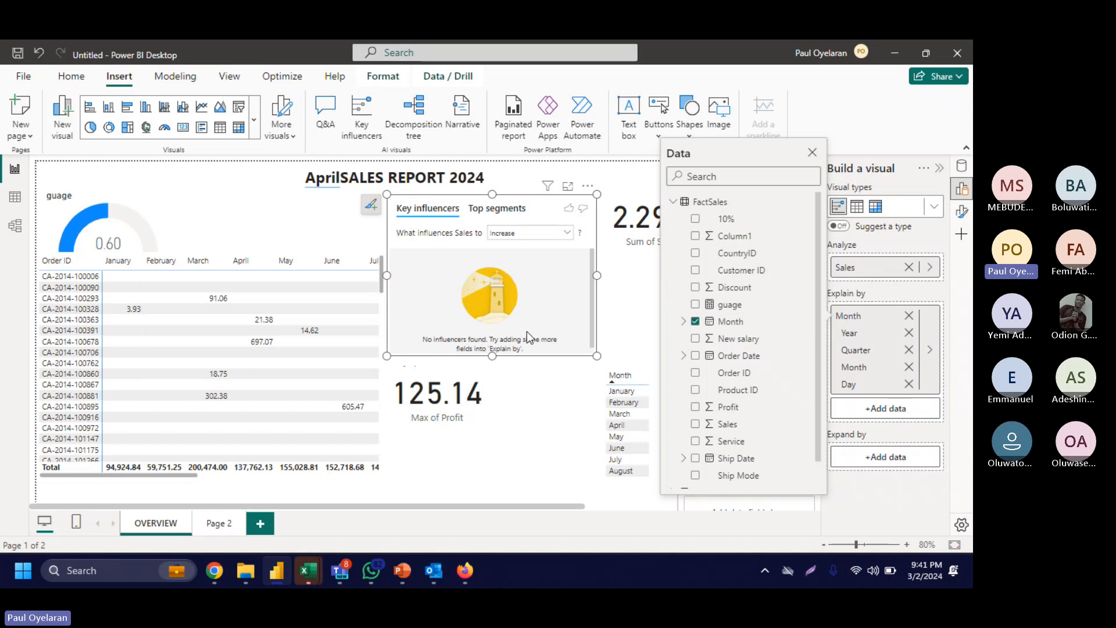
Step: Add FactSales Ship Mode to the Expand by field of the key influencers visual
{"action": "left_click", "coordinate": [880, 459]}
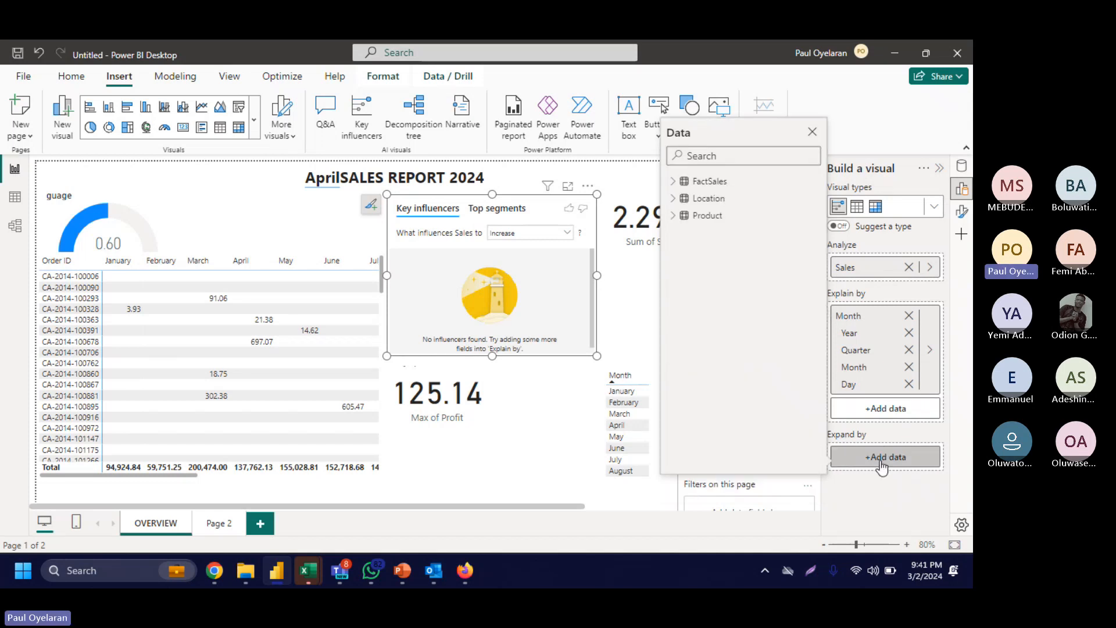
{"action": "left_click", "coordinate": [676, 181]}
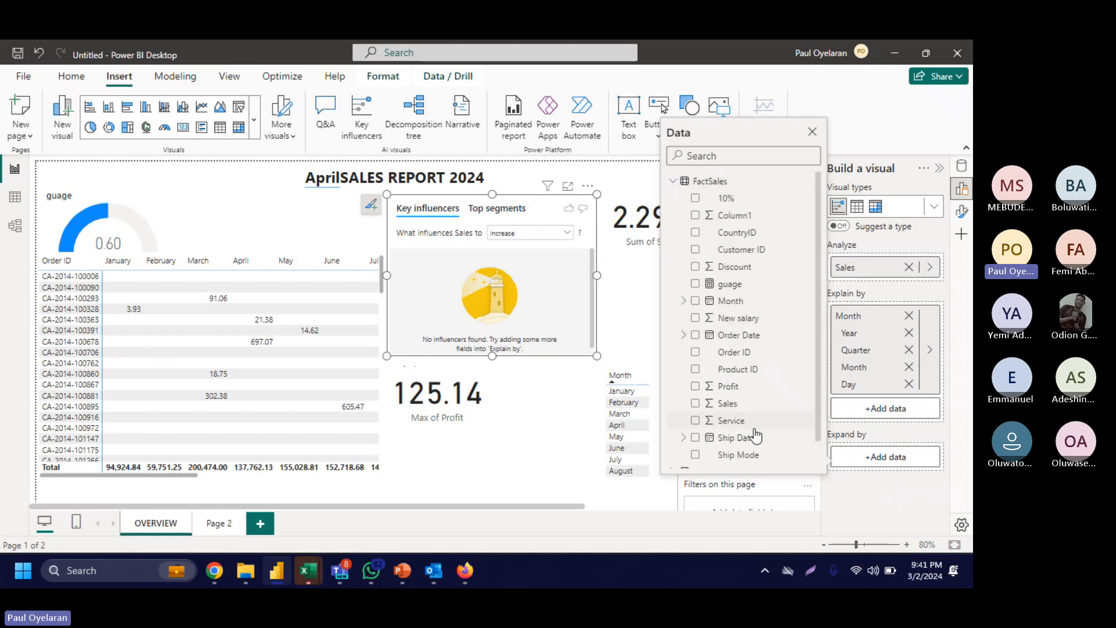
{"action": "left_click", "coordinate": [700, 459]}
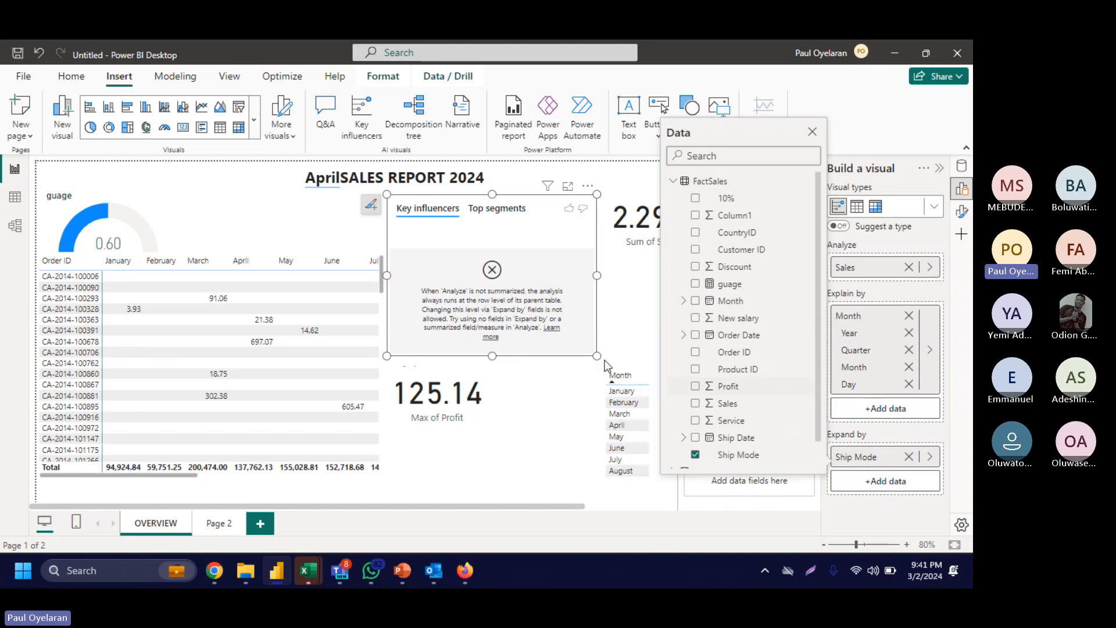
Step: Switch the key influencers visual to Top segments and replace Ship Mode with New salary in Expand by
{"action": "left_click", "coordinate": [491, 211]}
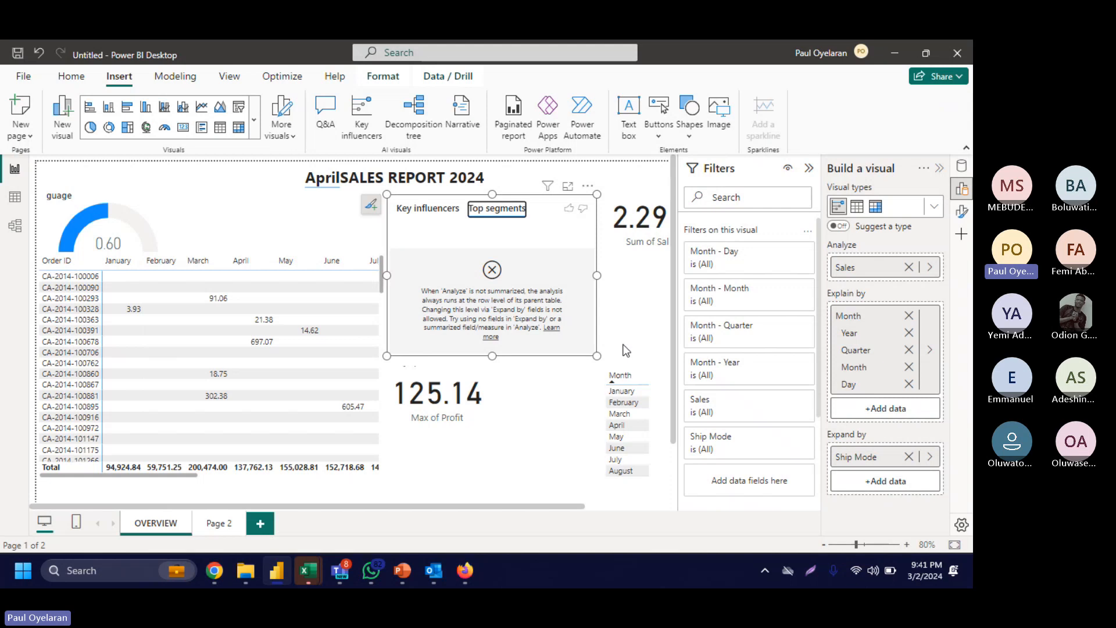
{"action": "left_click", "coordinate": [571, 235]}
{"action": "left_click", "coordinate": [908, 458]}
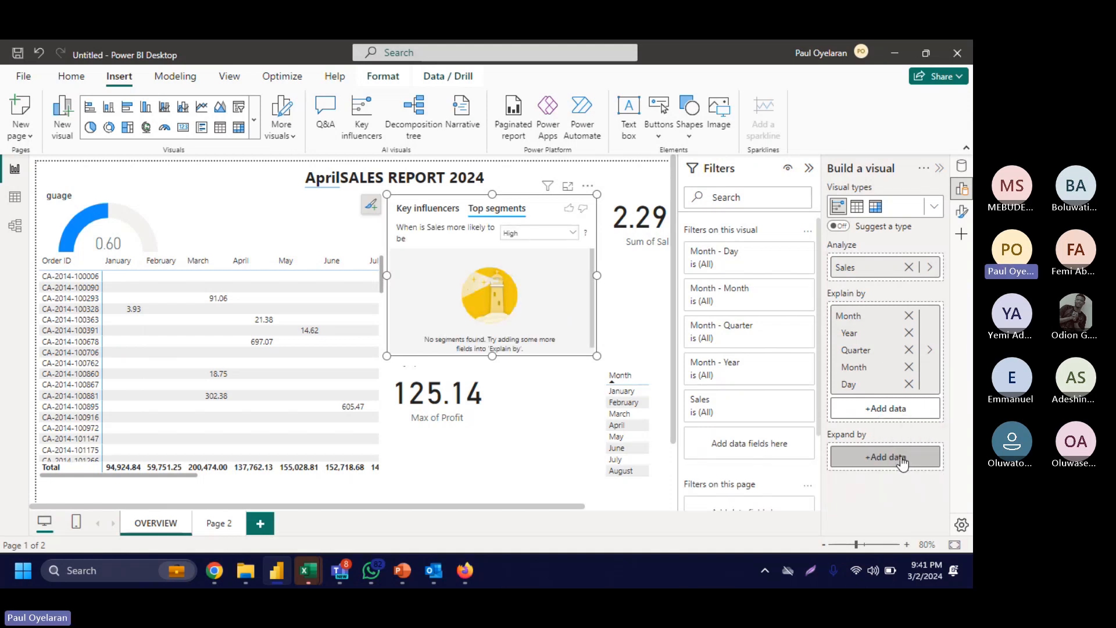
{"action": "left_click", "coordinate": [900, 458]}
{"action": "left_click", "coordinate": [676, 181]}
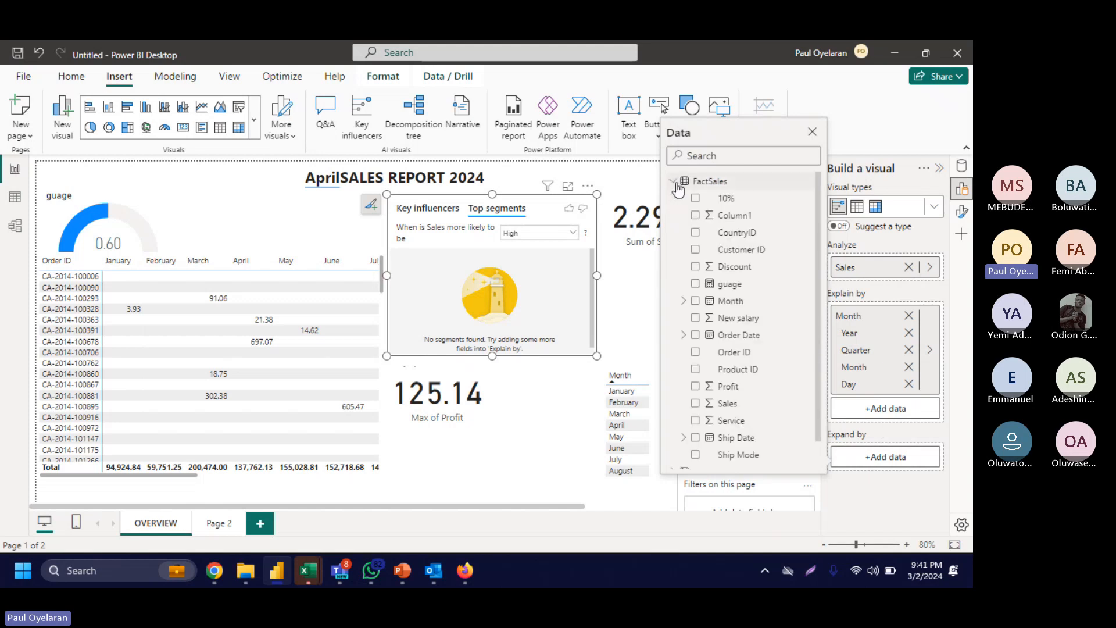
{"action": "left_click", "coordinate": [695, 318]}
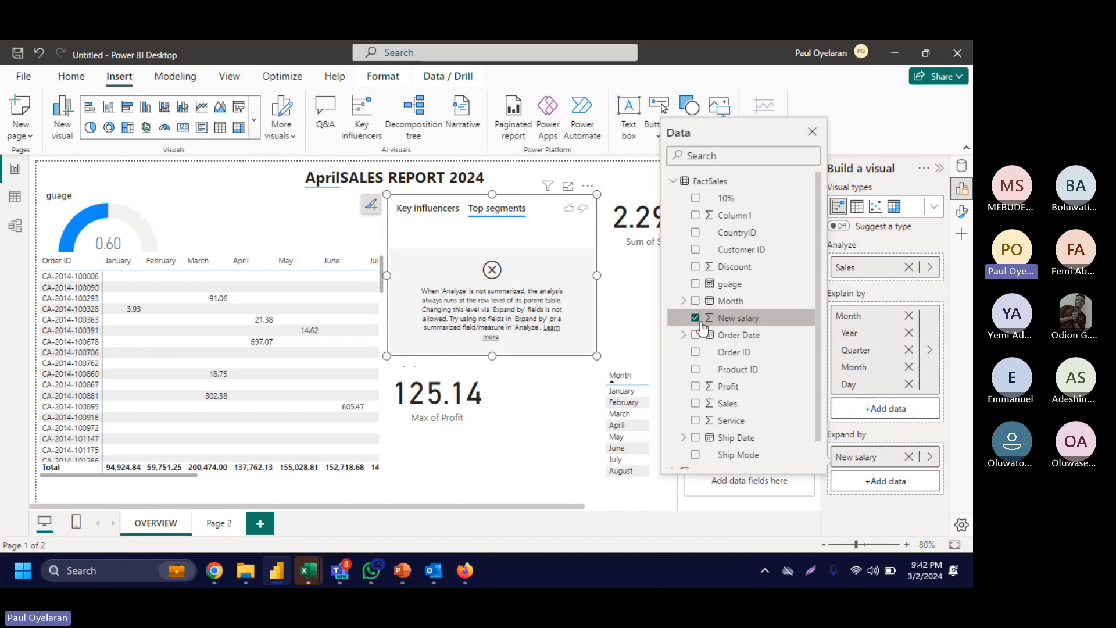
Step: Remove the Month hierarchy from Explain by and add New salary to Expand by a second time
{"action": "left_click", "coordinate": [873, 316]}
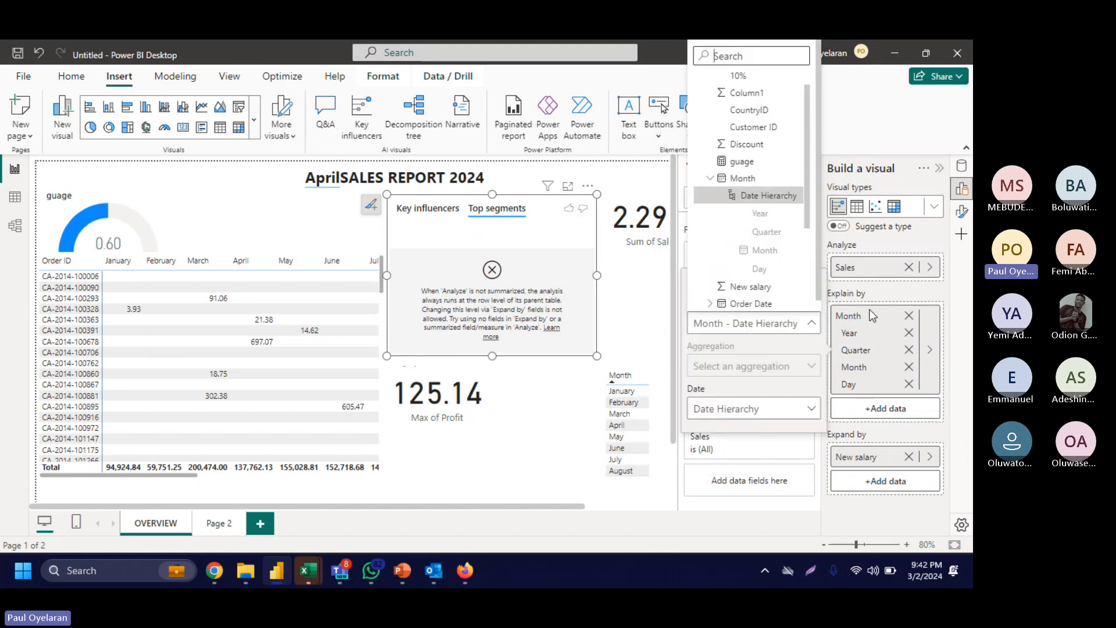
{"action": "left_click", "coordinate": [640, 301]}
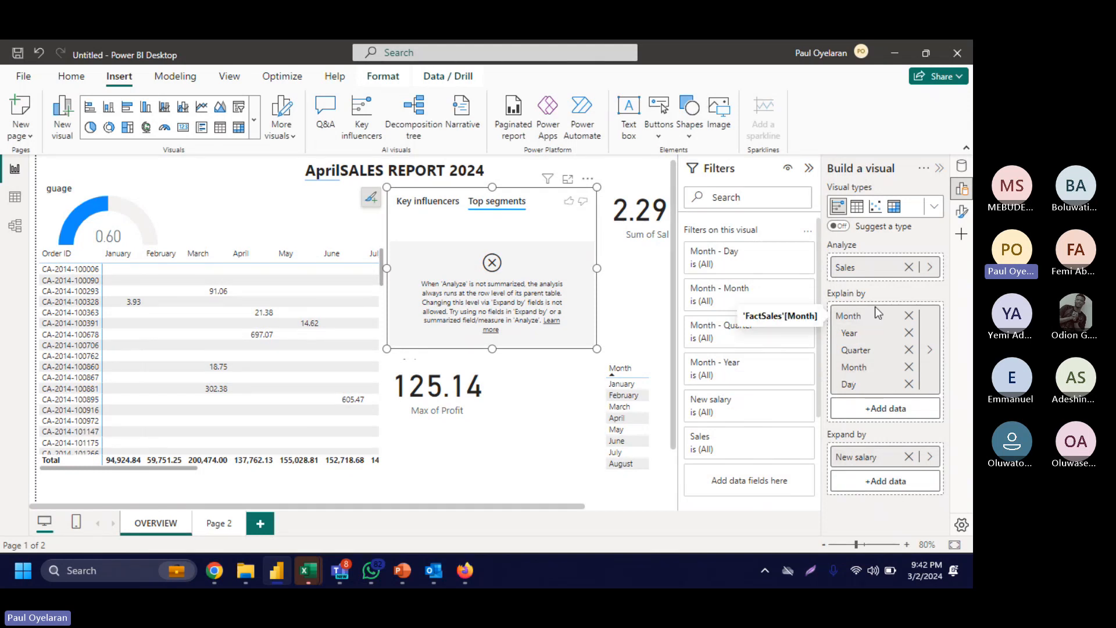
{"action": "left_click", "coordinate": [910, 332]}
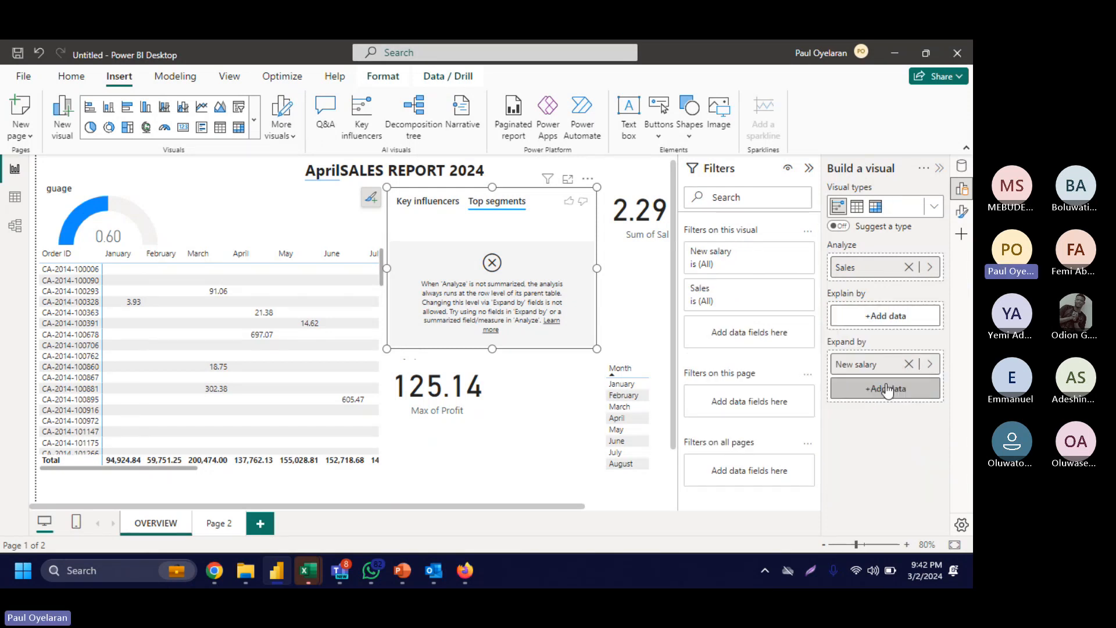
{"action": "left_click", "coordinate": [886, 388]}
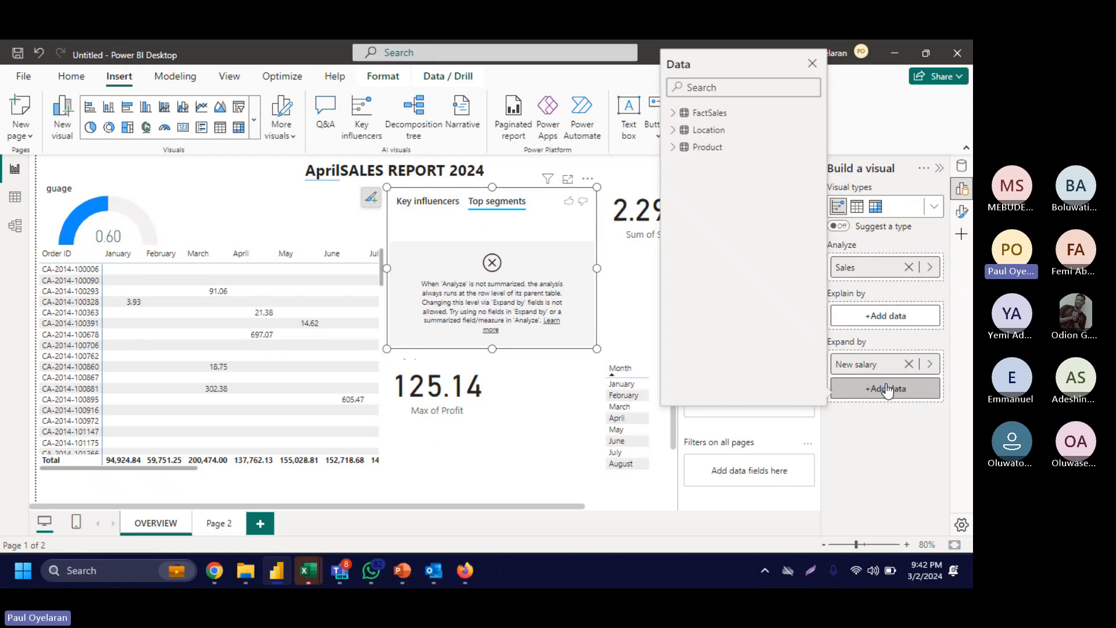
{"action": "left_click", "coordinate": [674, 114]}
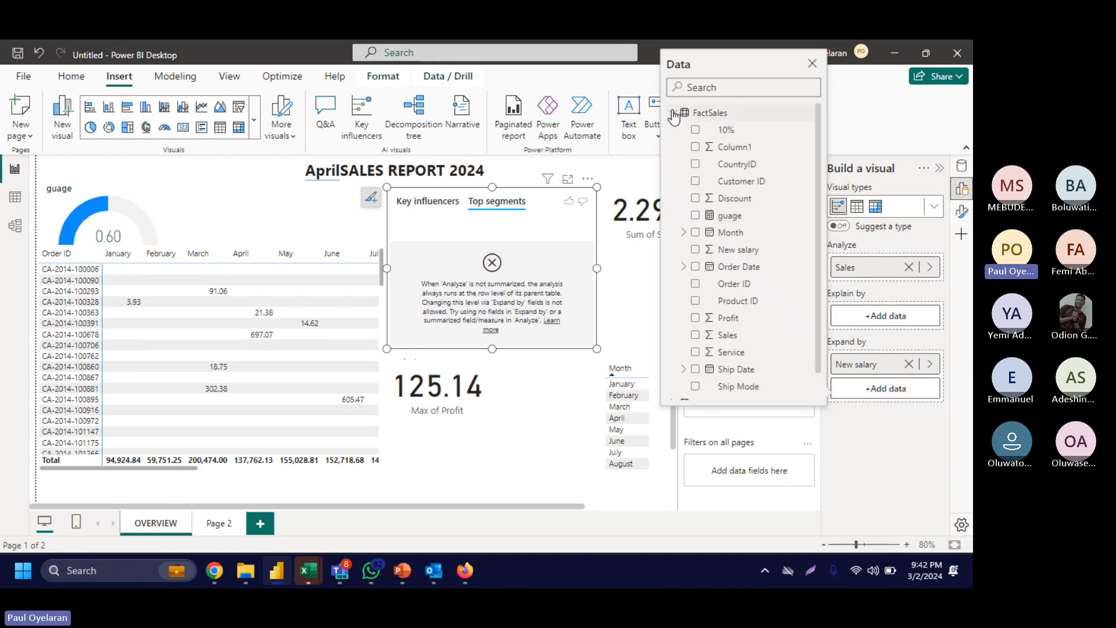
{"action": "left_click", "coordinate": [696, 250]}
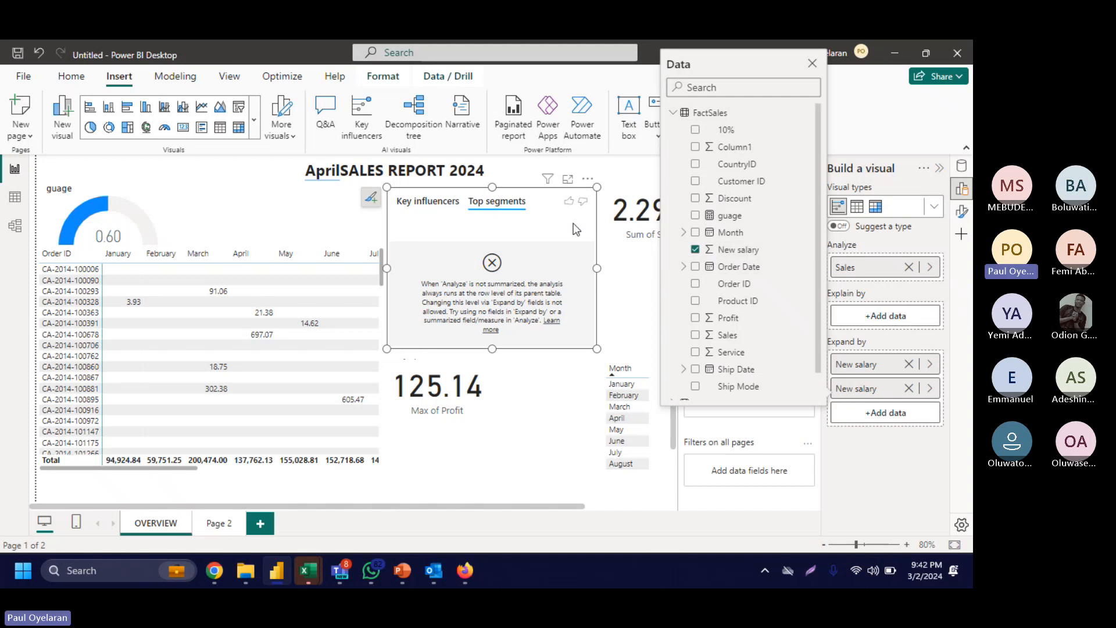
Step: Delete the key influencers visual from the OVERVIEW page
{"action": "key", "text": "Delete"}
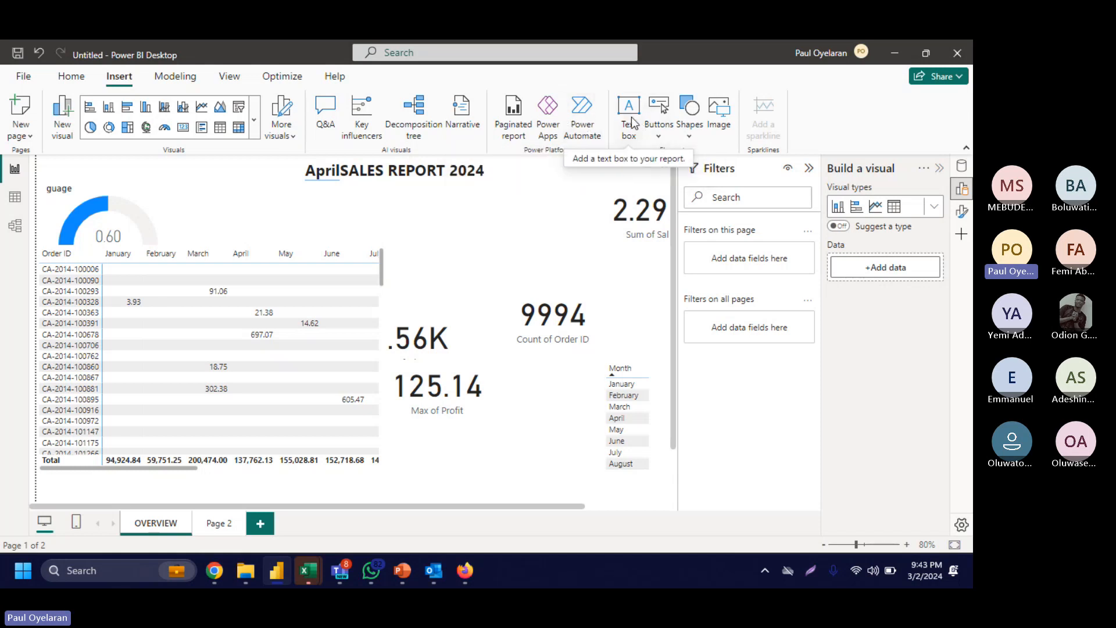
Step: Insert a left arrow button on Page 2 and move it near the upper middle of the page
{"action": "left_click", "coordinate": [223, 526]}
{"action": "left_click", "coordinate": [660, 108]}
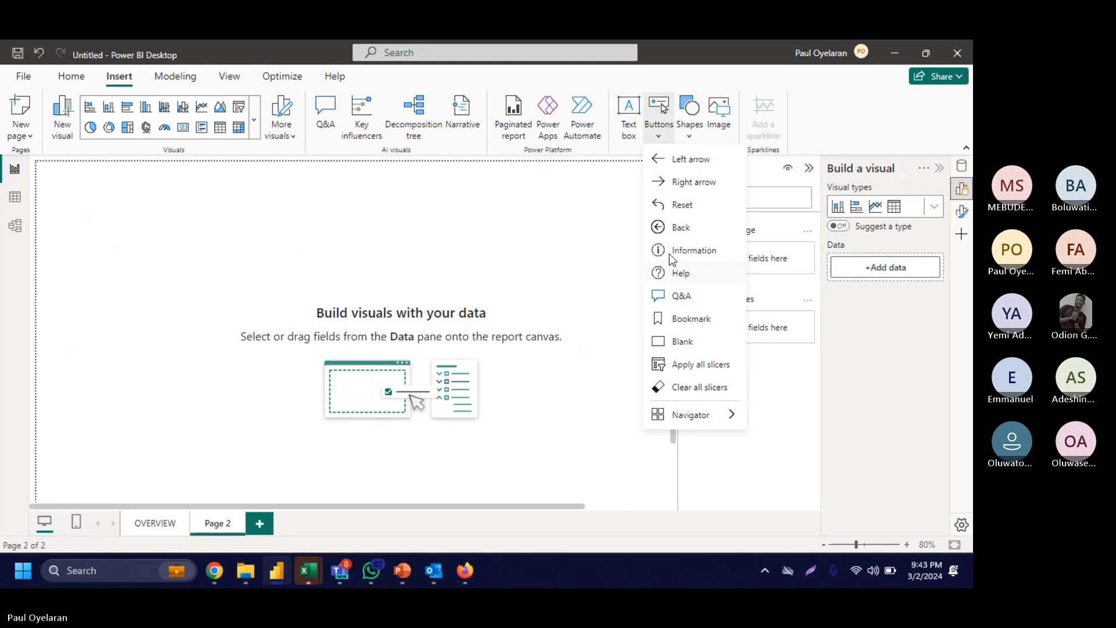
{"action": "left_click", "coordinate": [678, 165]}
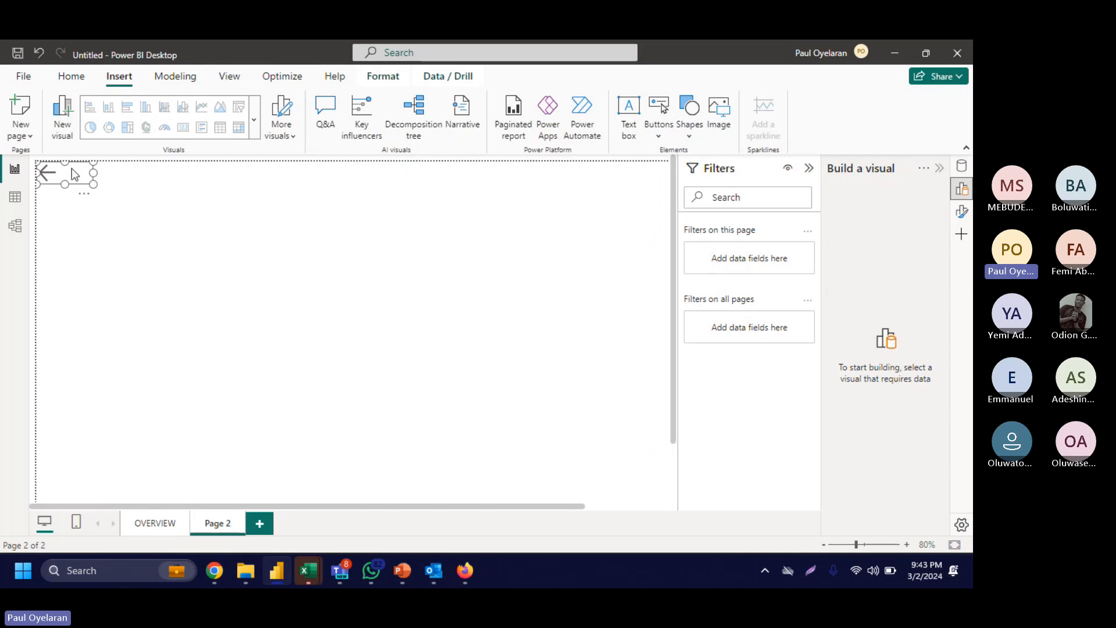
{"action": "left_click_drag", "start_coordinate": [74, 174], "coordinate": [323, 202]}
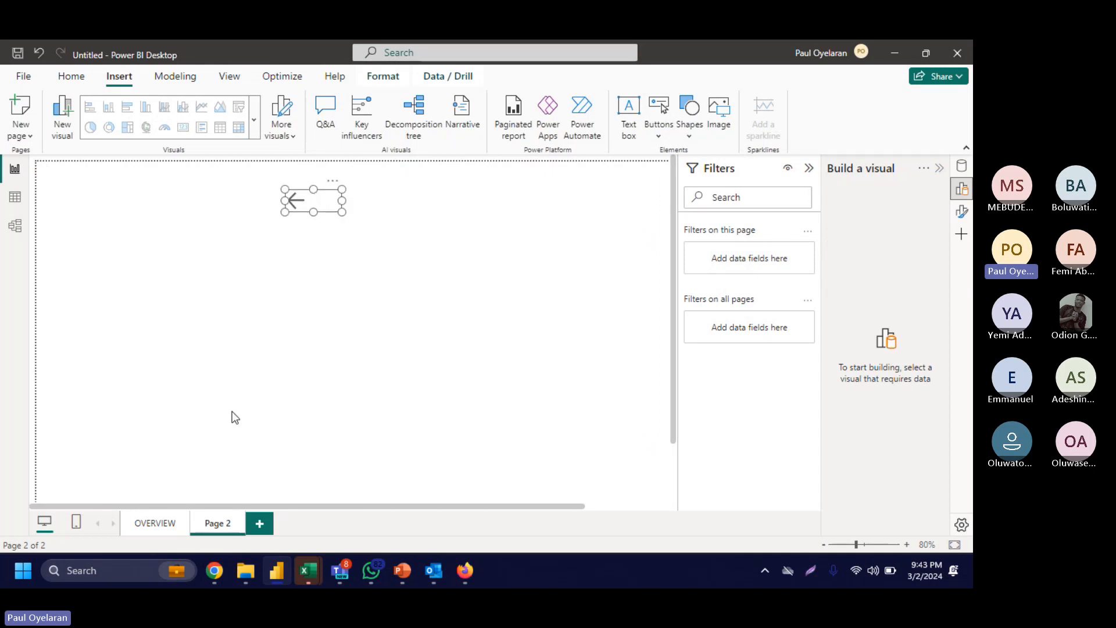
Step: Insert a right arrow button on the OVERVIEW page and place it between the gauge and the report title
{"action": "left_click", "coordinate": [176, 528]}
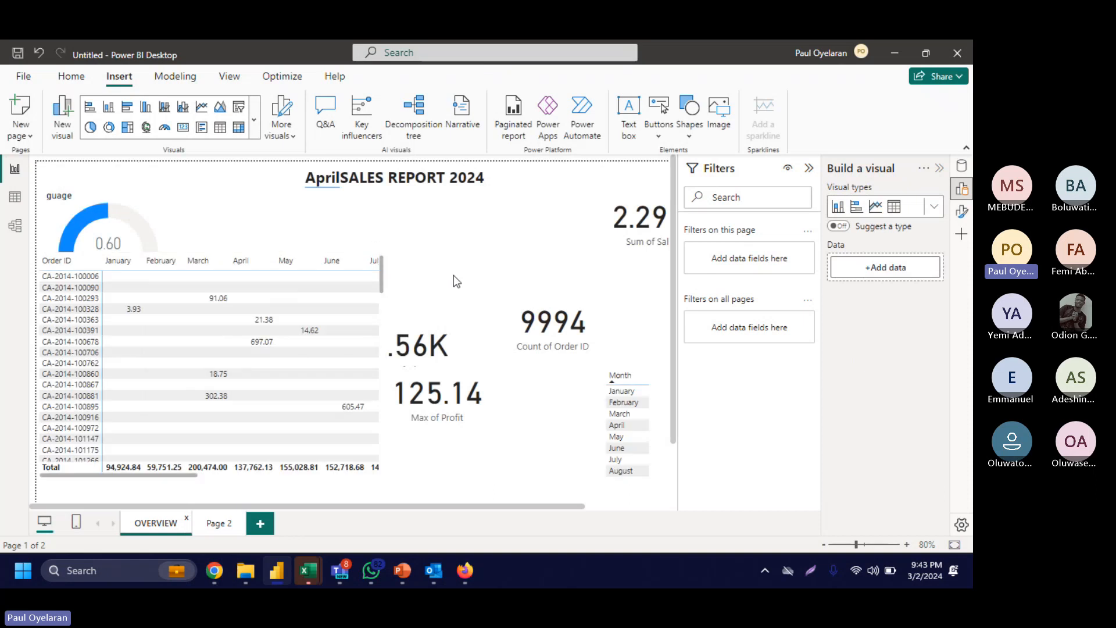
{"action": "left_click", "coordinate": [663, 115]}
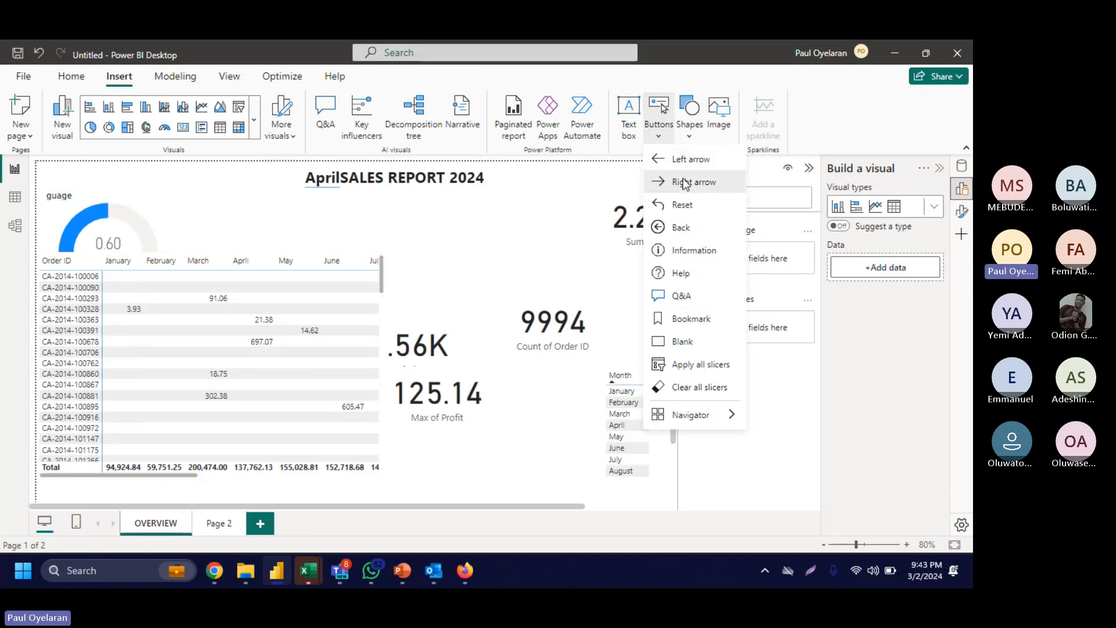
{"action": "left_click", "coordinate": [684, 182]}
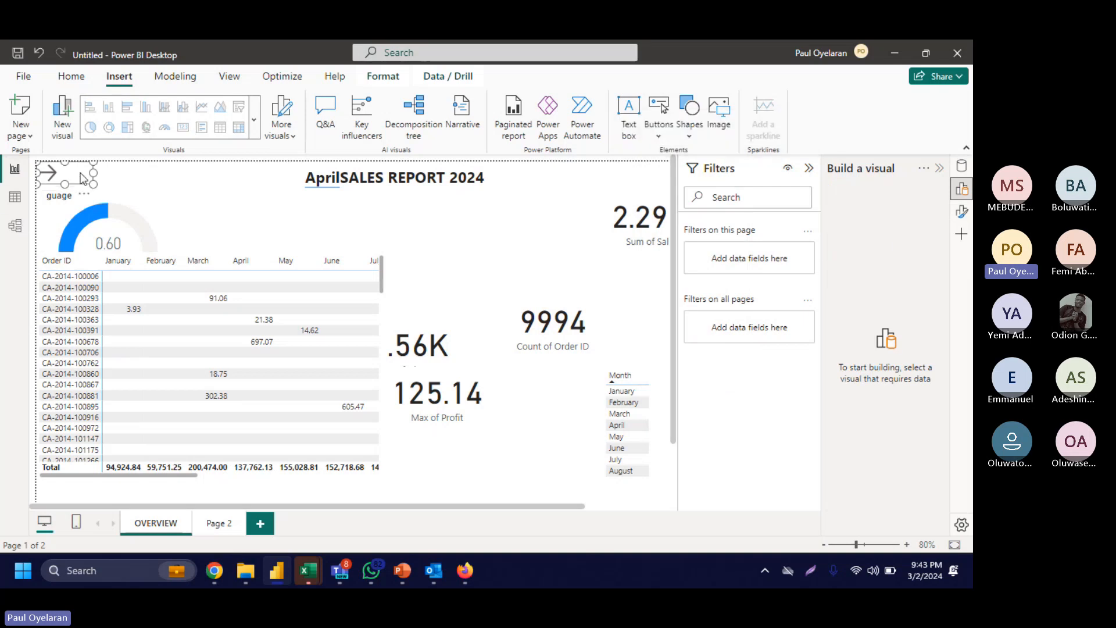
{"action": "left_click_drag", "start_coordinate": [95, 182], "coordinate": [213, 187]}
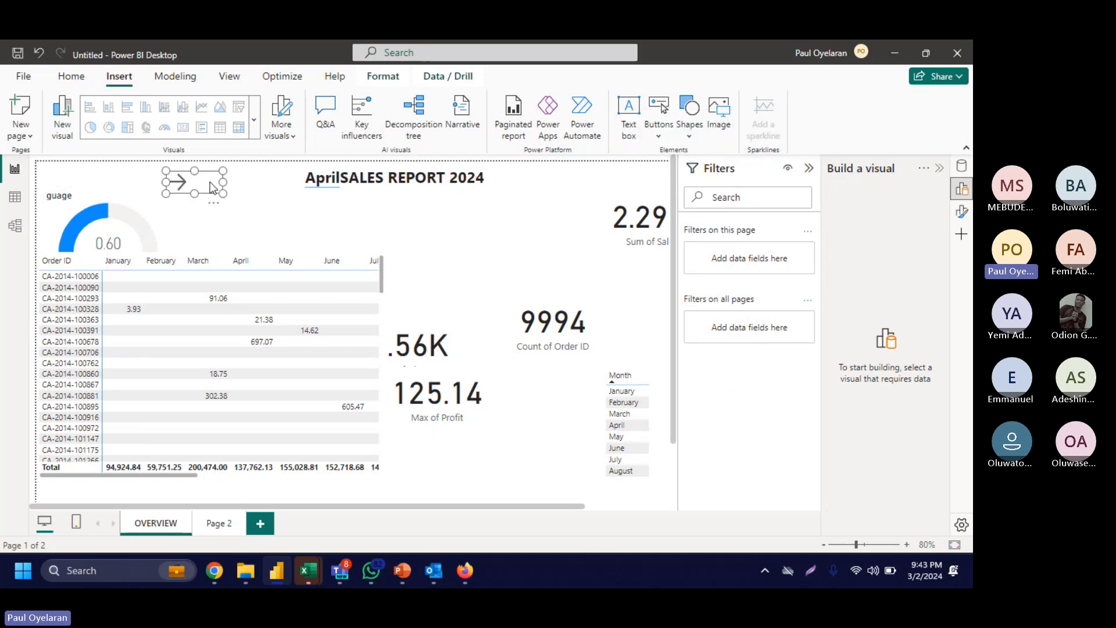
Step: Narrow the right arrow button on the OVERVIEW page to fit tightly around its arrow, and return to Page 2
{"action": "left_click", "coordinate": [219, 531]}
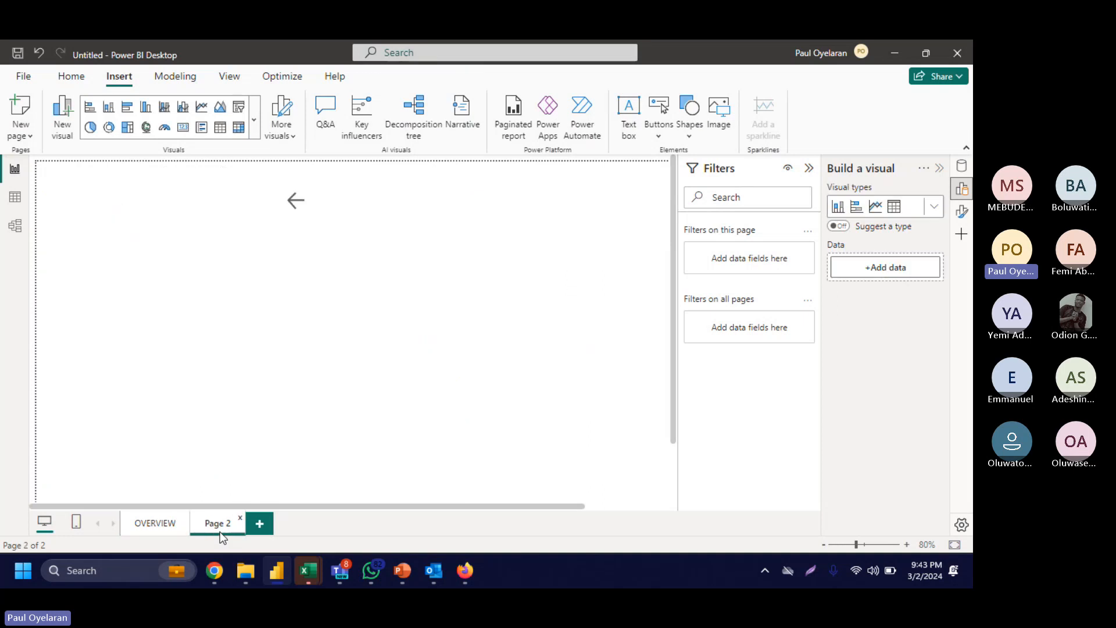
{"action": "left_click", "coordinate": [300, 196]}
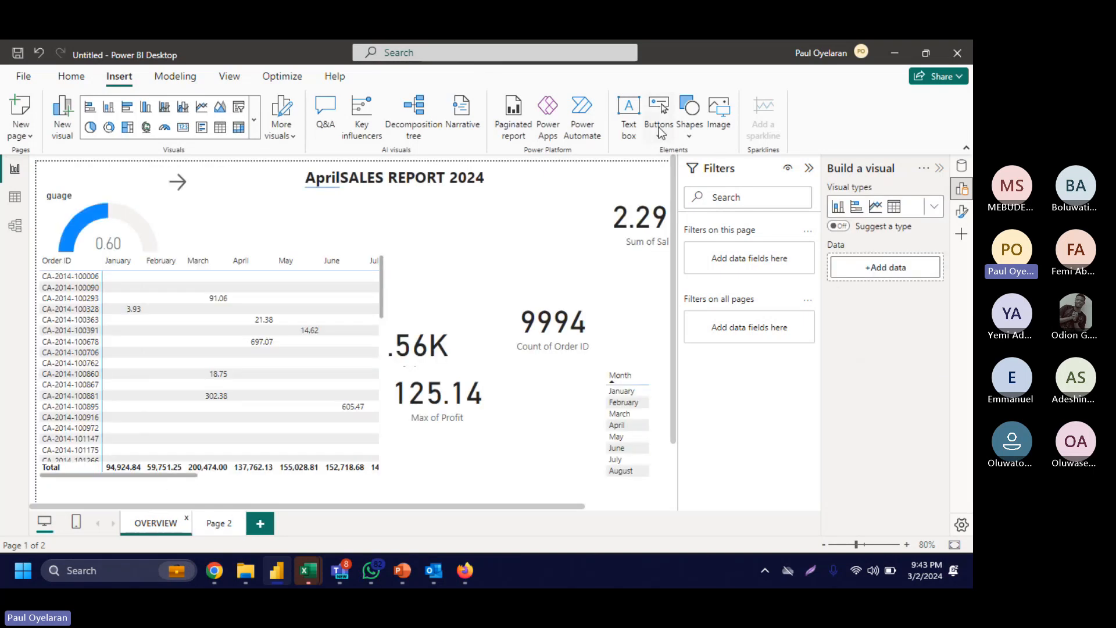
{"action": "left_click", "coordinate": [179, 194]}
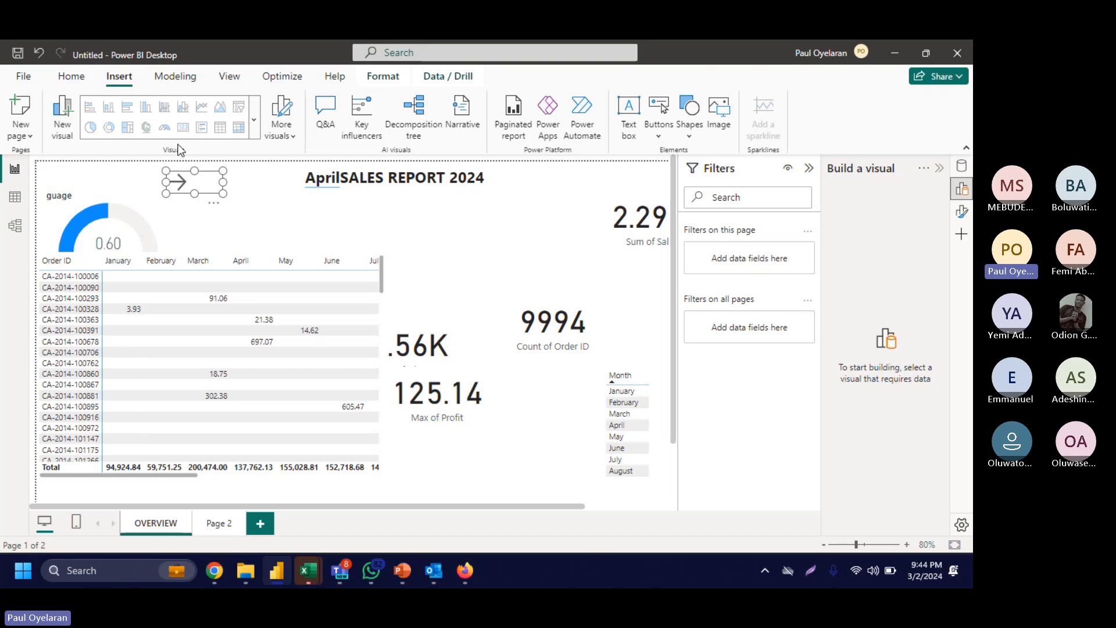
{"action": "left_click_drag", "start_coordinate": [224, 182], "coordinate": [181, 184]}
{"action": "left_click", "coordinate": [188, 185]}
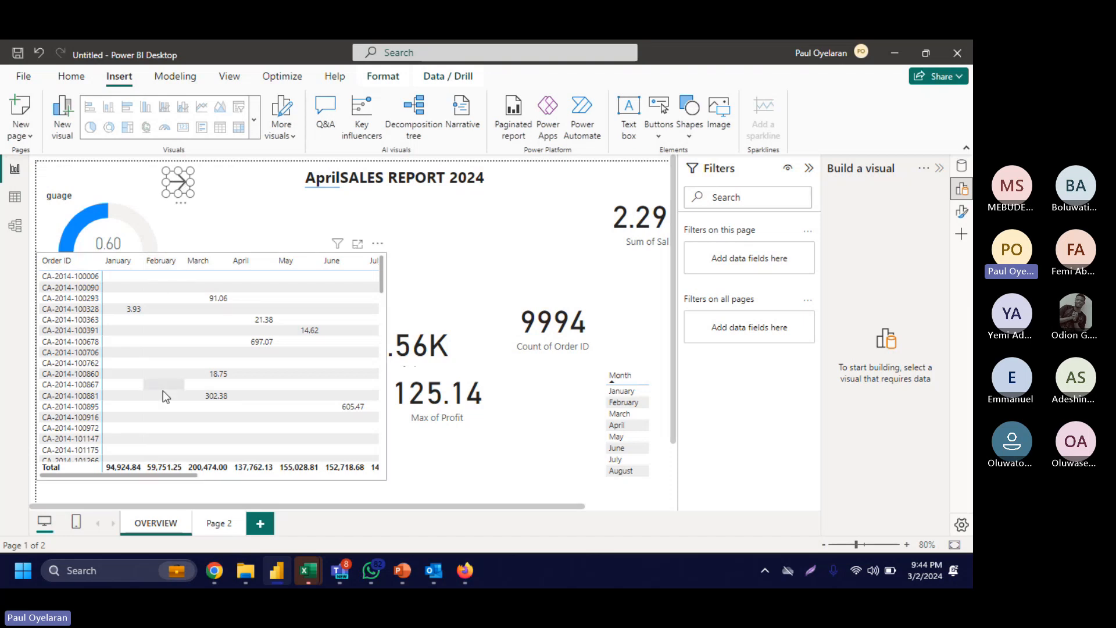
{"action": "left_click", "coordinate": [229, 529]}
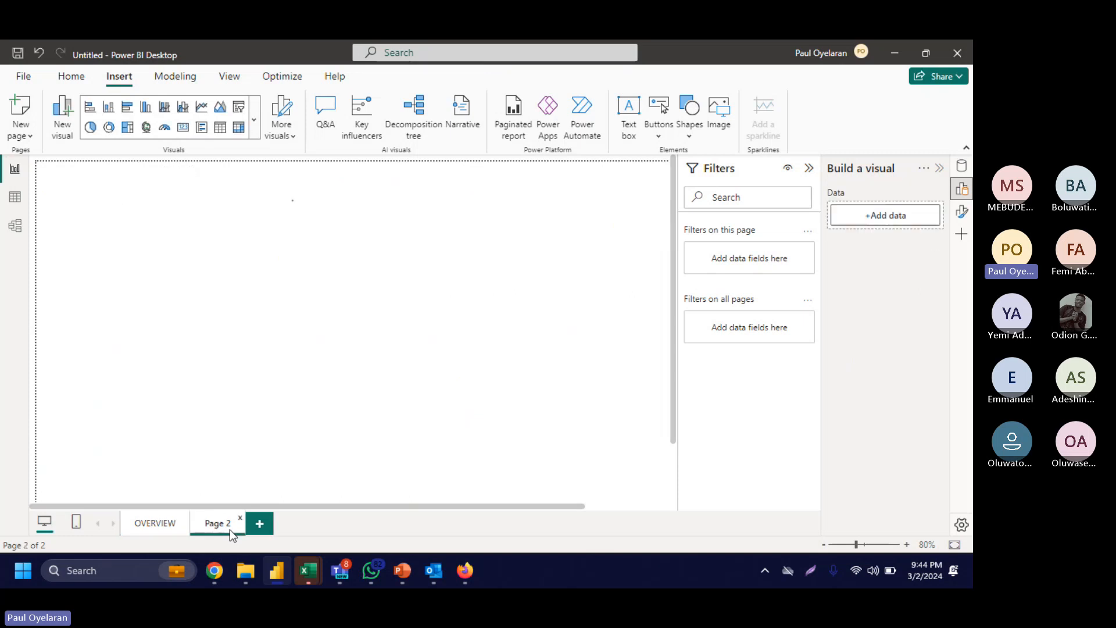
Step: Turn on the action for the left-arrow button on Page 2, keeping its action type as Back
{"action": "left_click", "coordinate": [291, 204]}
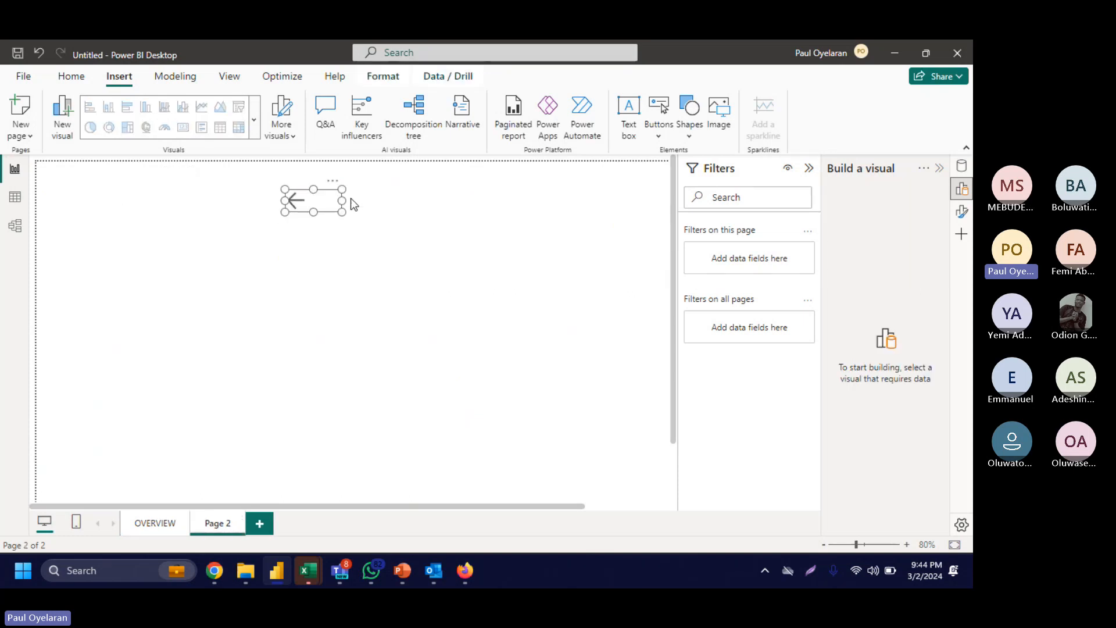
{"action": "left_click", "coordinate": [962, 213]}
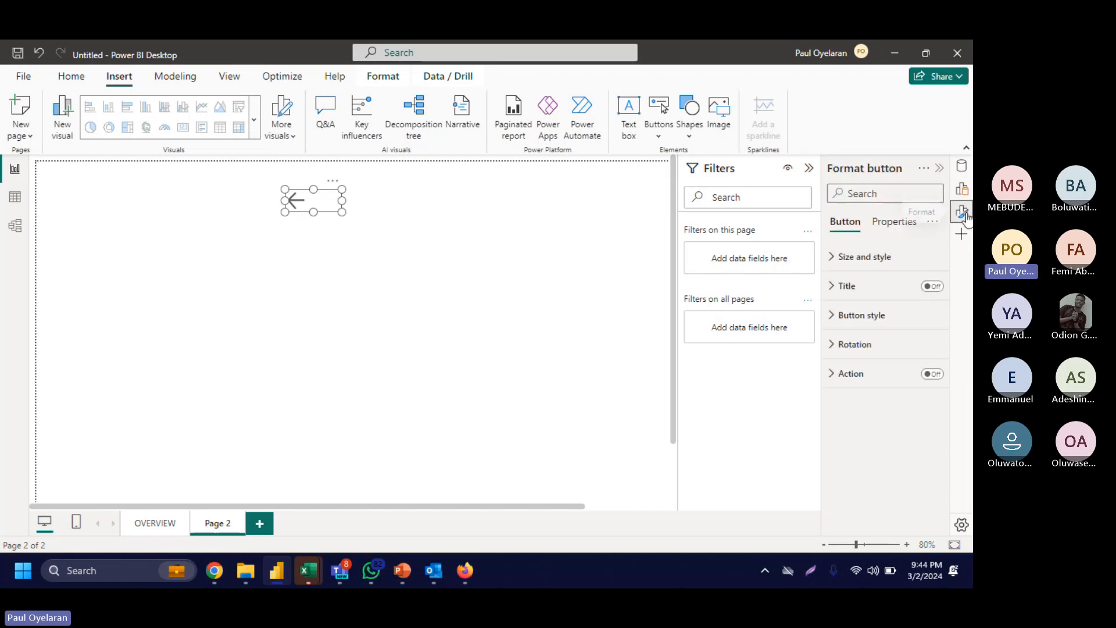
{"action": "left_click", "coordinate": [867, 317]}
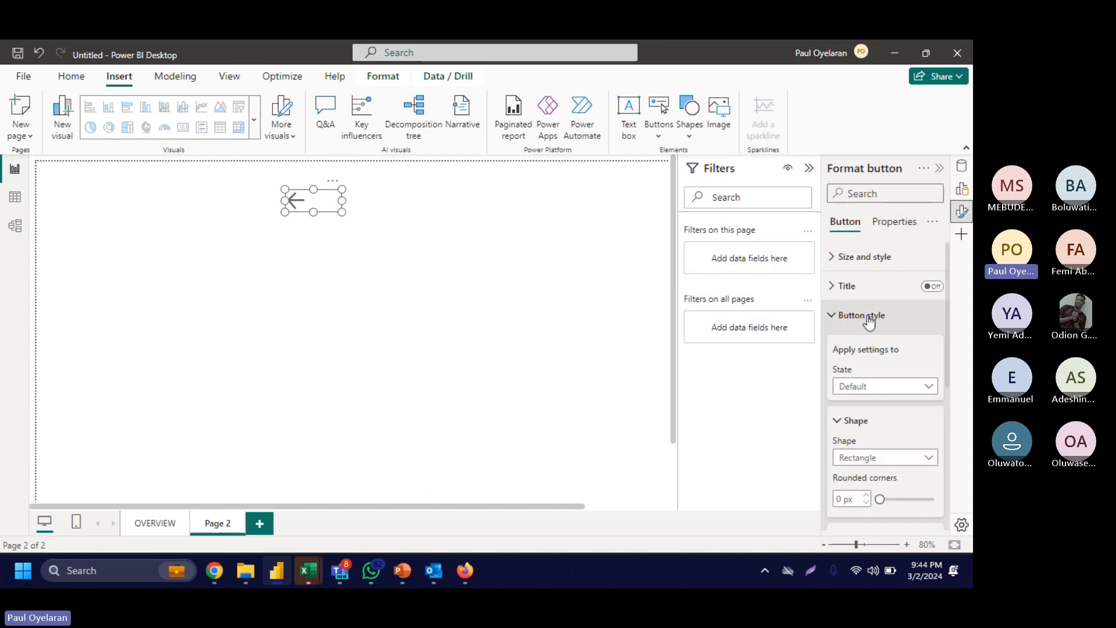
{"action": "left_click", "coordinate": [869, 319]}
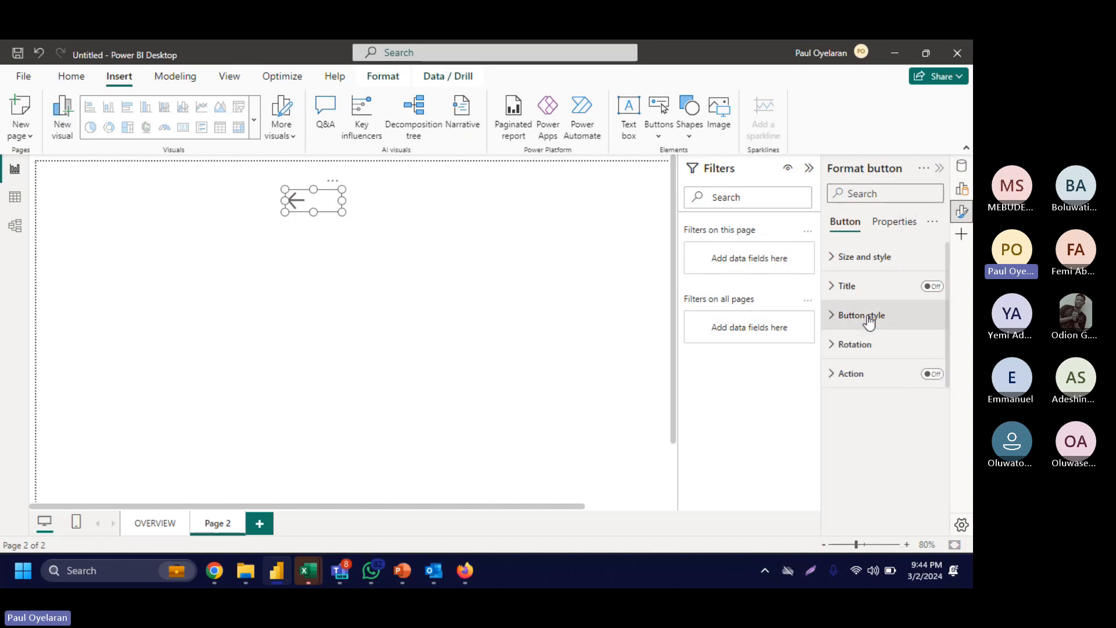
{"action": "left_click", "coordinate": [931, 374]}
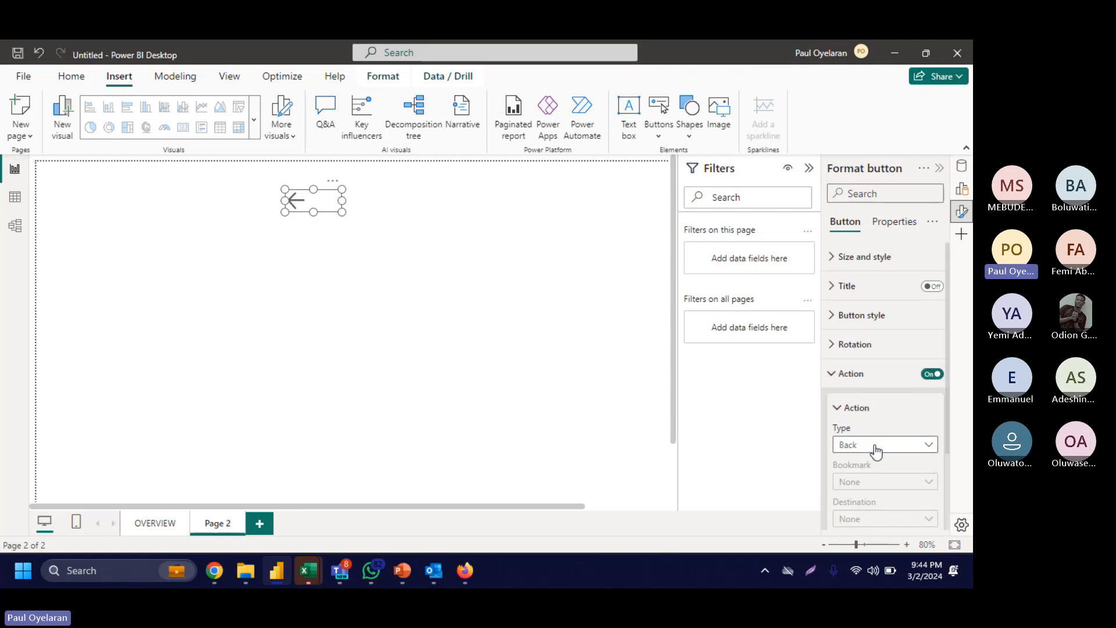
{"action": "scroll", "coordinate": [867, 423], "scroll_direction": "down", "scroll_amount": 1}
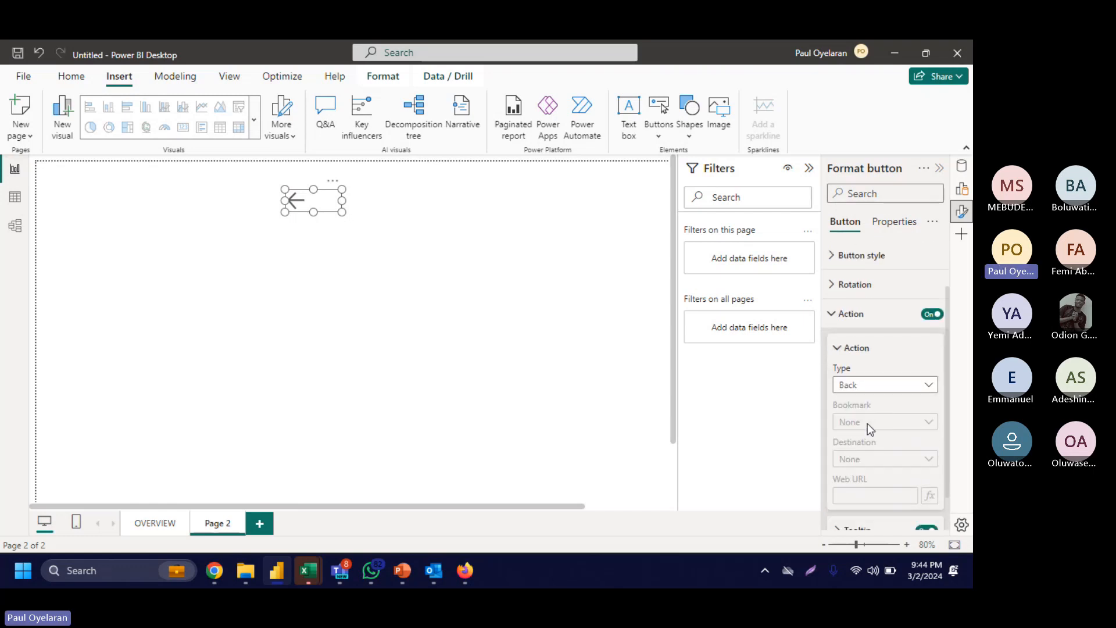
{"action": "left_click", "coordinate": [868, 386]}
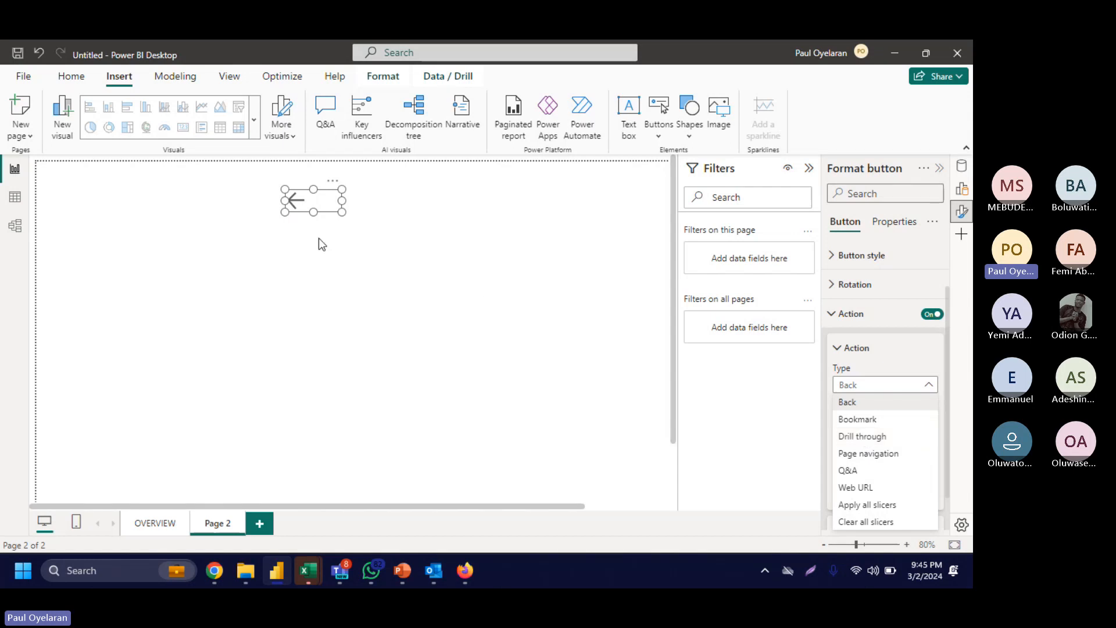
{"action": "left_click", "coordinate": [417, 254]}
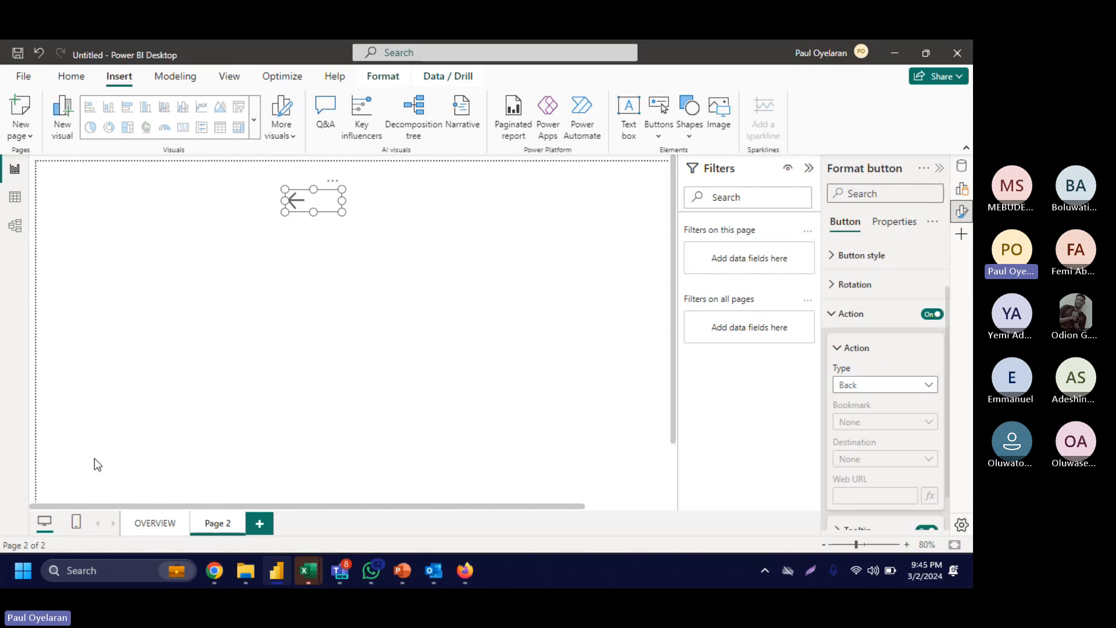
Step: Copy the Order ID by month sales matrix from the OVERVIEW page to Page 2 and position it below the back arrow
{"action": "left_click", "coordinate": [169, 524]}
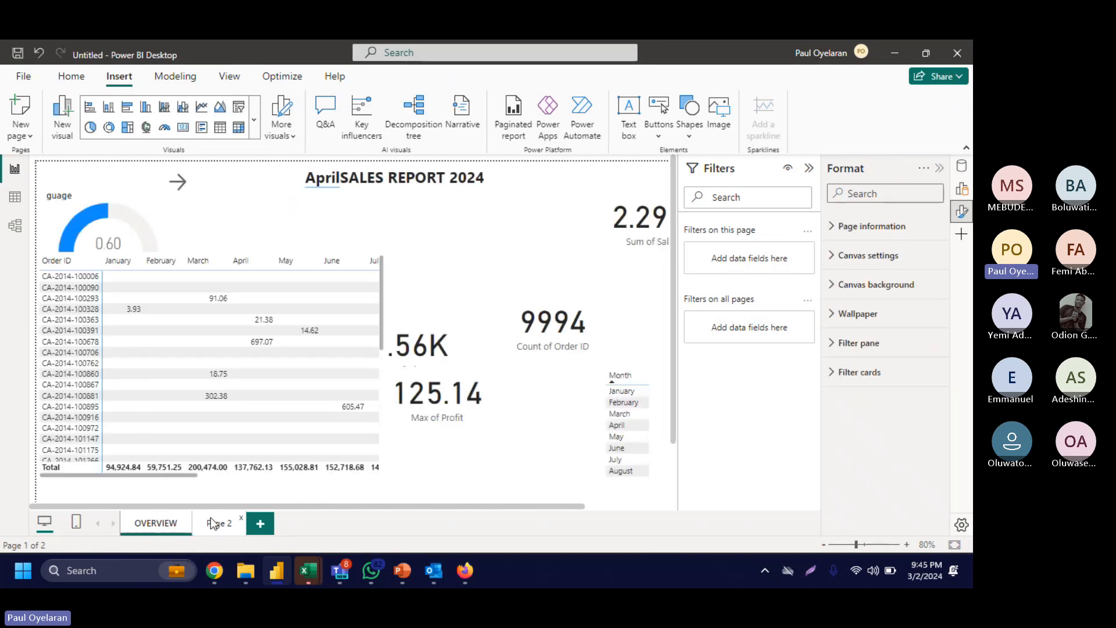
{"action": "left_click", "coordinate": [213, 523]}
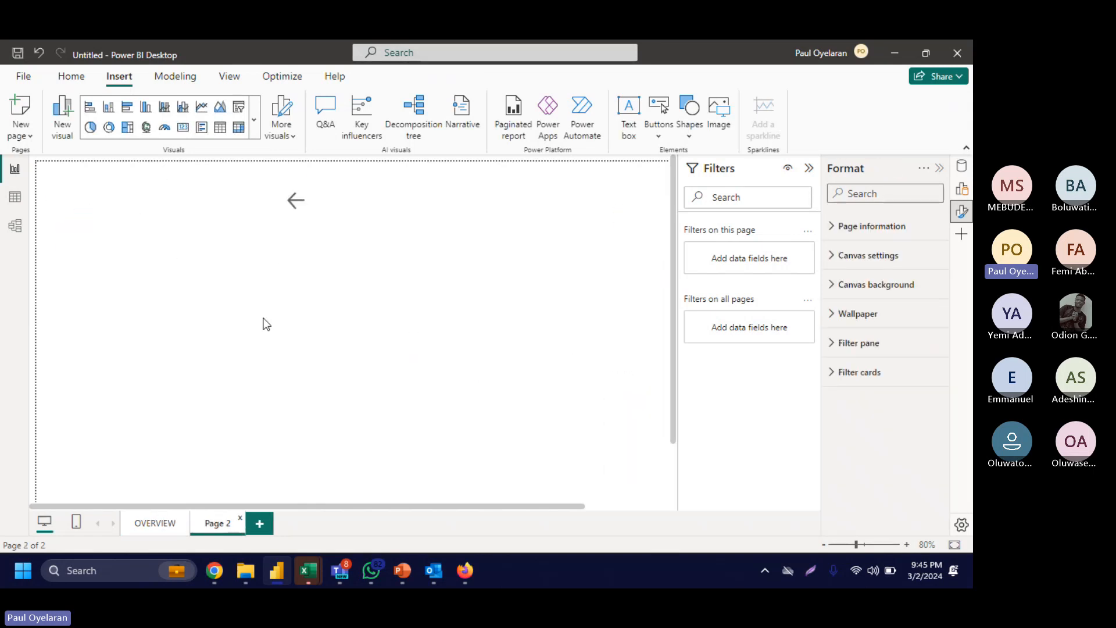
{"action": "left_click", "coordinate": [158, 525]}
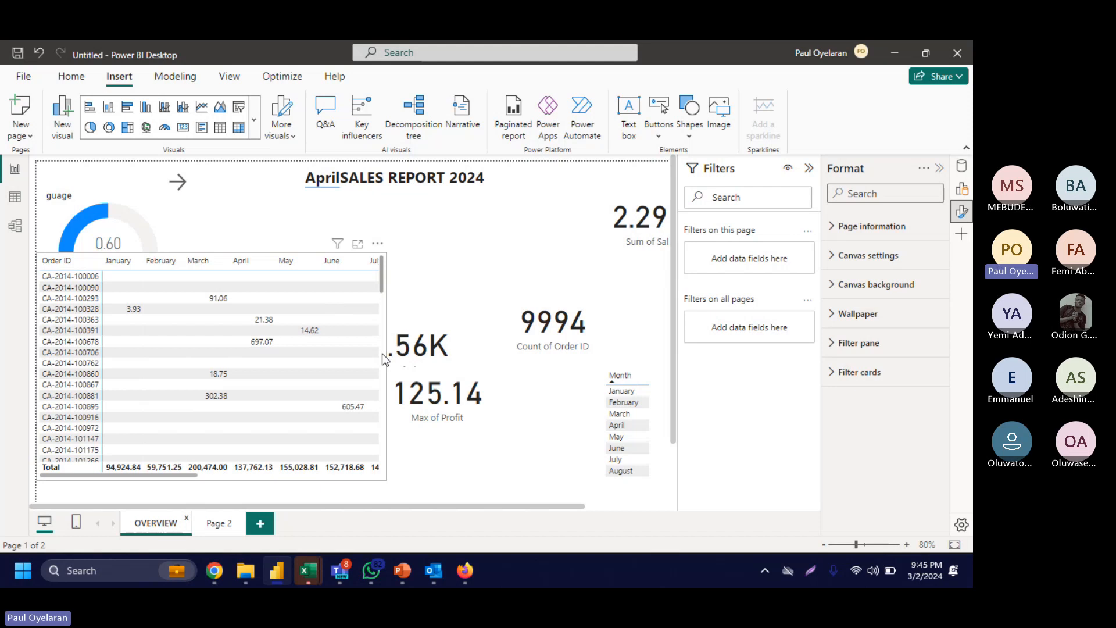
{"action": "left_click", "coordinate": [382, 354]}
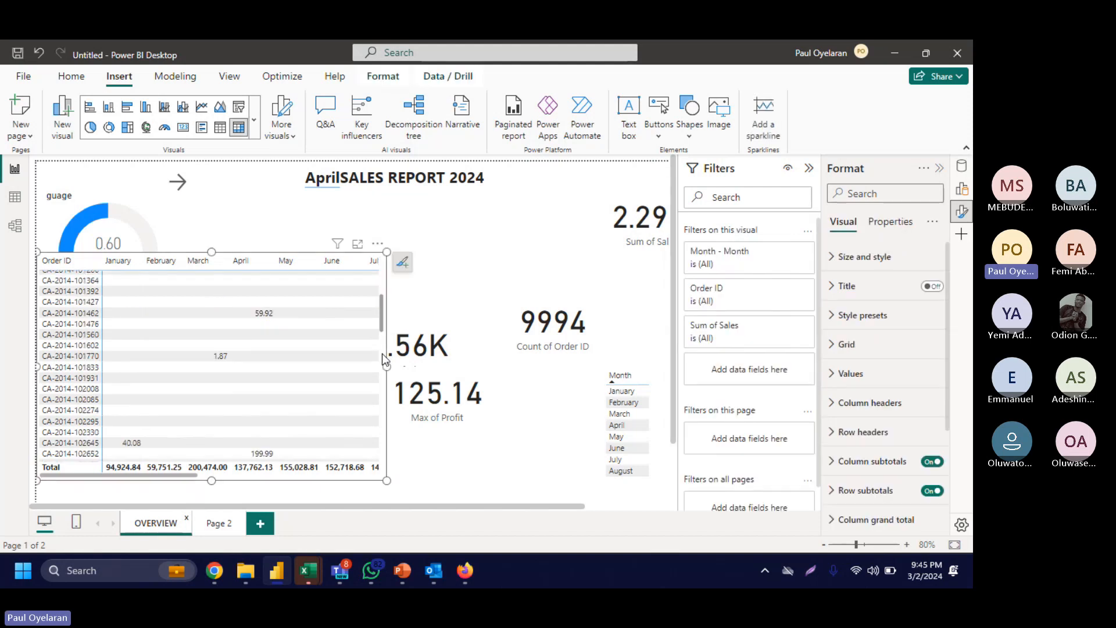
{"action": "left_click", "coordinate": [228, 524]}
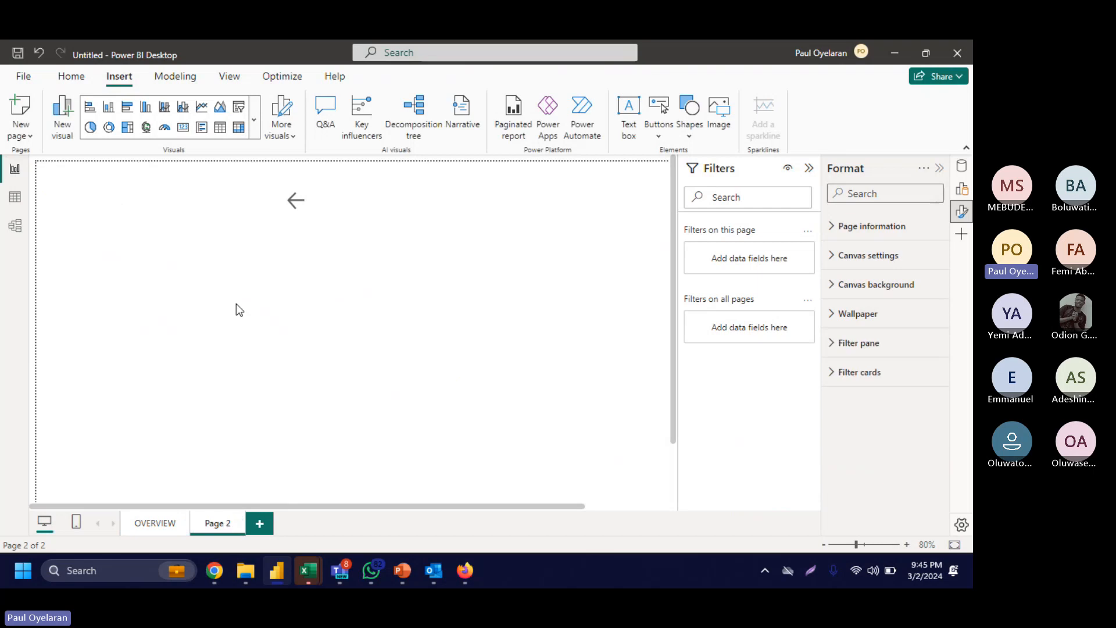
{"action": "key", "text": "ctrl+v"}
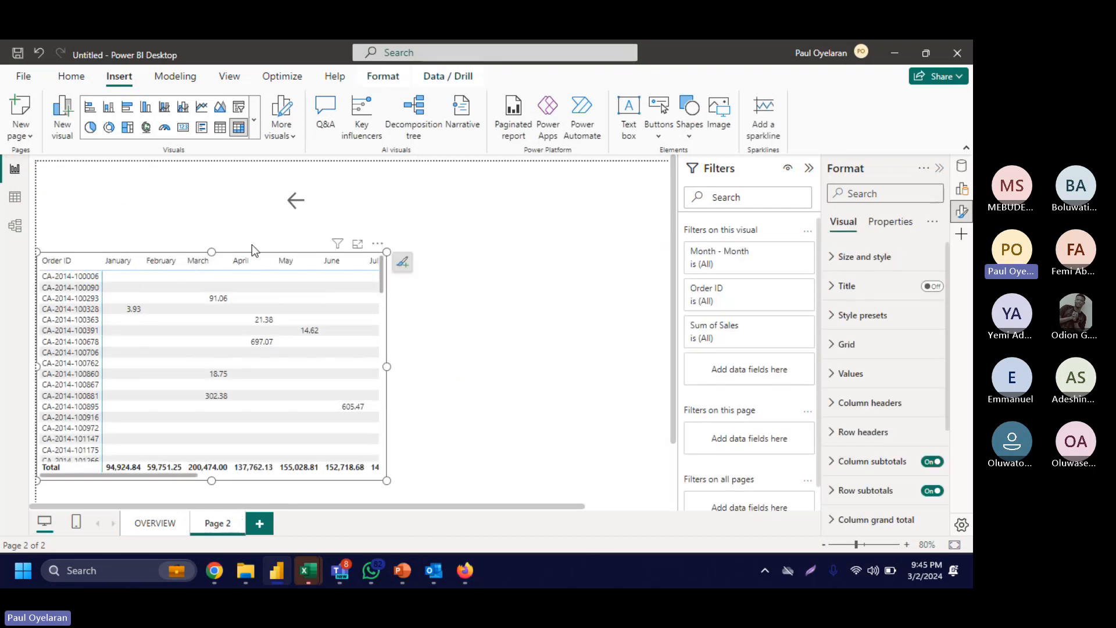
{"action": "left_click_drag", "start_coordinate": [267, 254], "coordinate": [347, 243]}
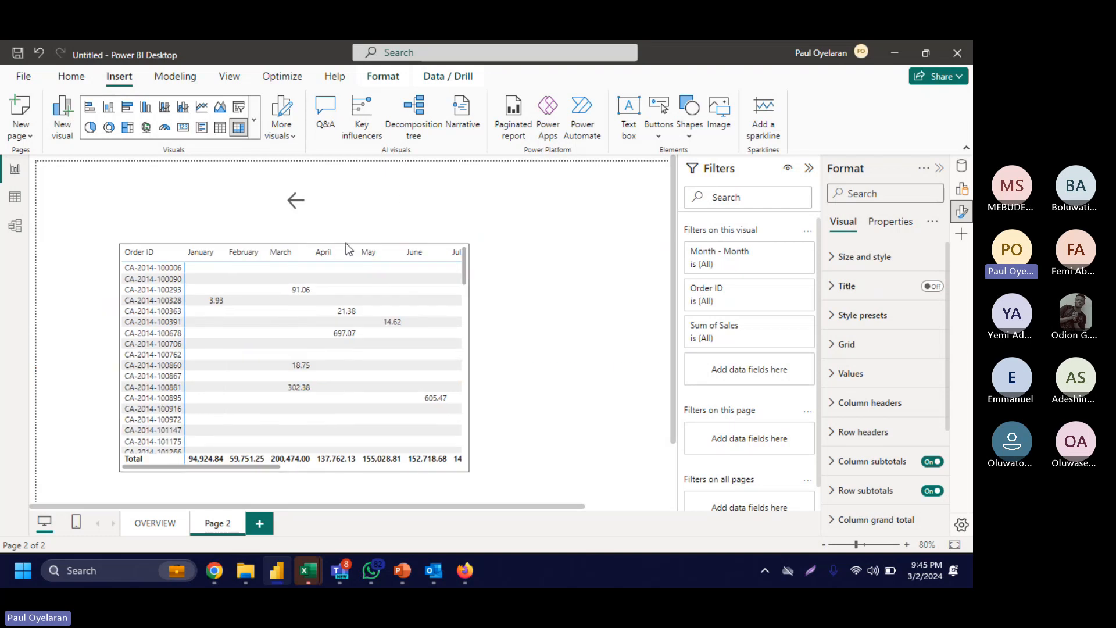
Step: Delete the original Order ID matrix from the OVERVIEW page and move the Sum of Sales card below the gauge
{"action": "left_click", "coordinate": [162, 525]}
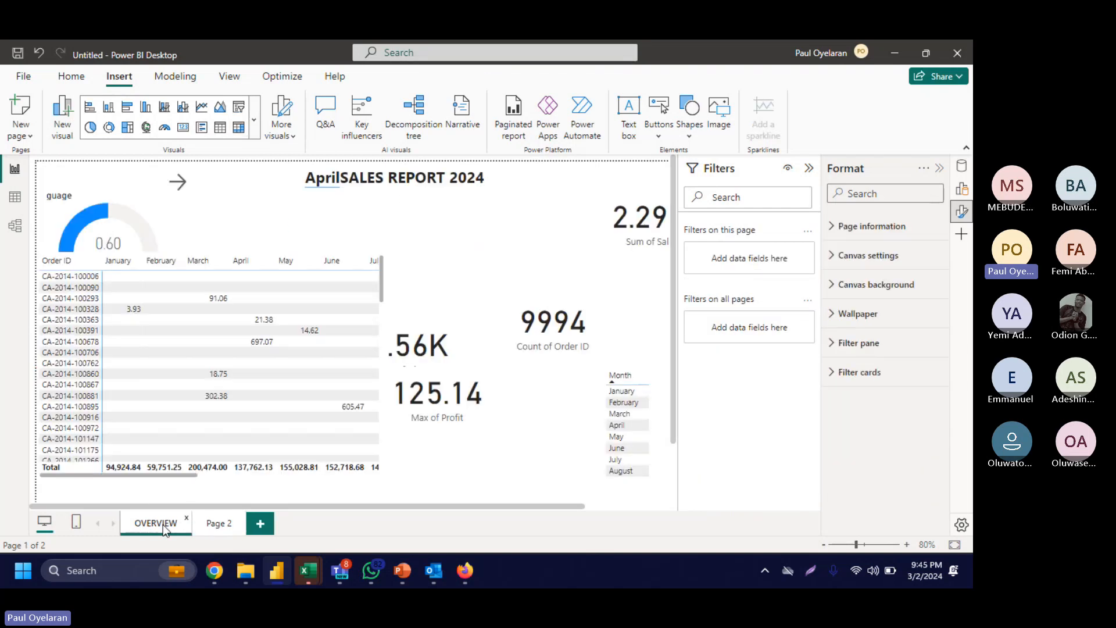
{"action": "left_click", "coordinate": [326, 260]}
{"action": "key", "text": "Delete"}
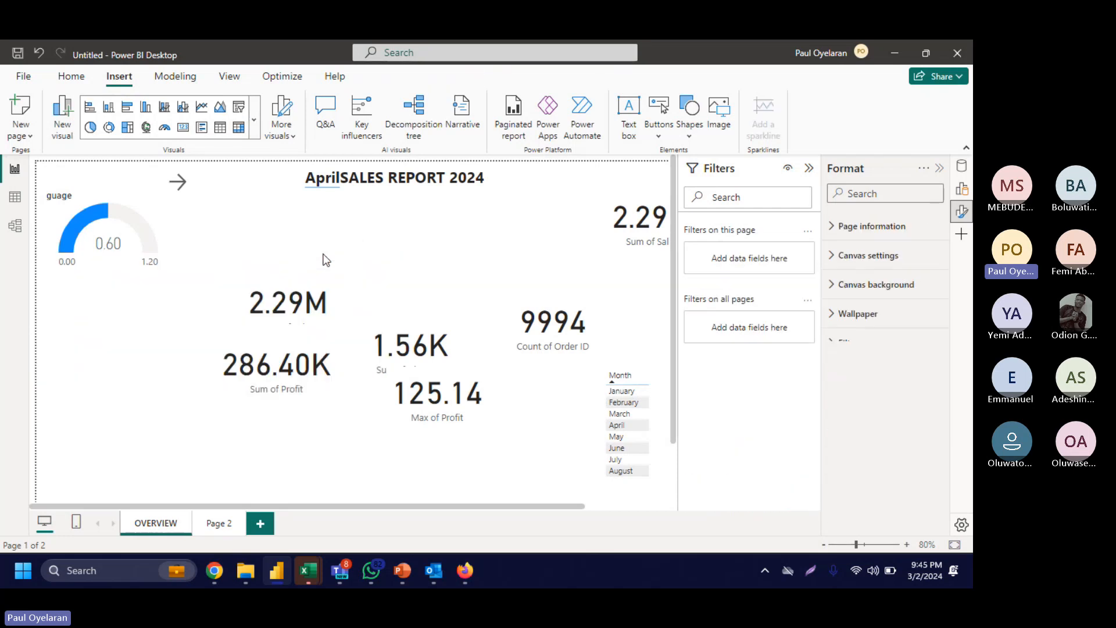
{"action": "left_click", "coordinate": [263, 294]}
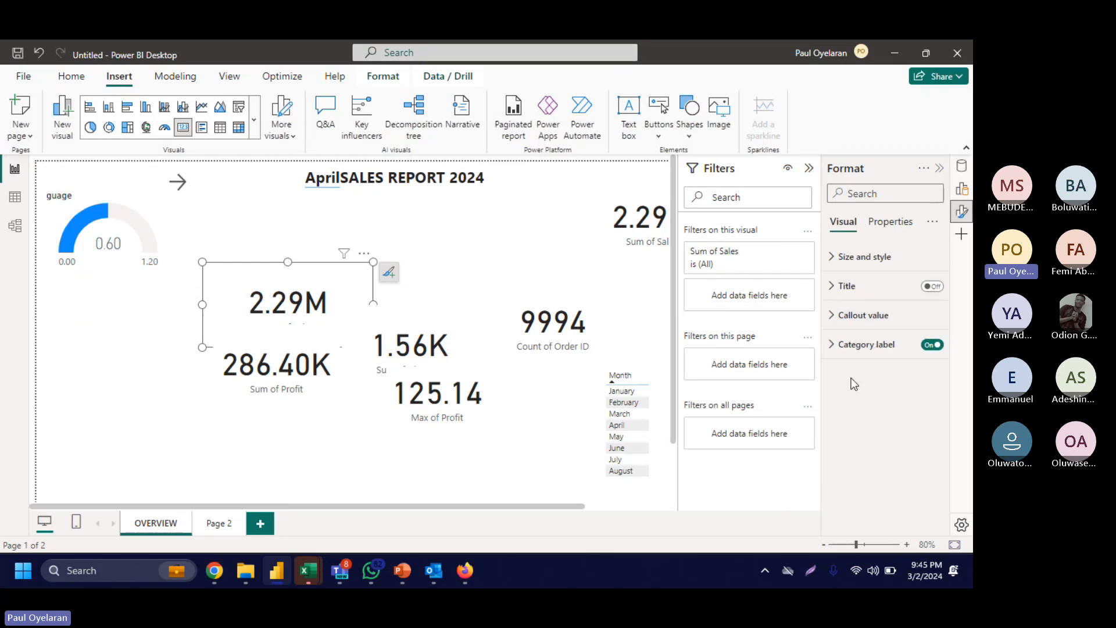
{"action": "left_click_drag", "start_coordinate": [330, 324], "coordinate": [145, 368]}
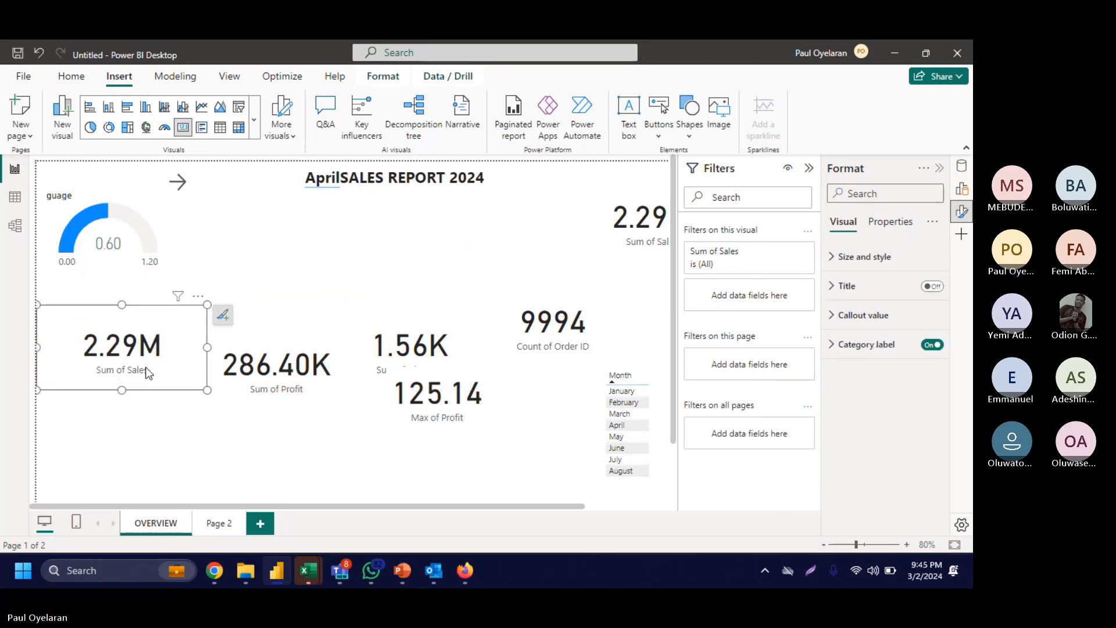
Step: Examine the pasted matrix on Page 2 and the copy options of the Sum of Sales and Sum of Profit cards on OVERVIEW
{"action": "left_click", "coordinate": [229, 528]}
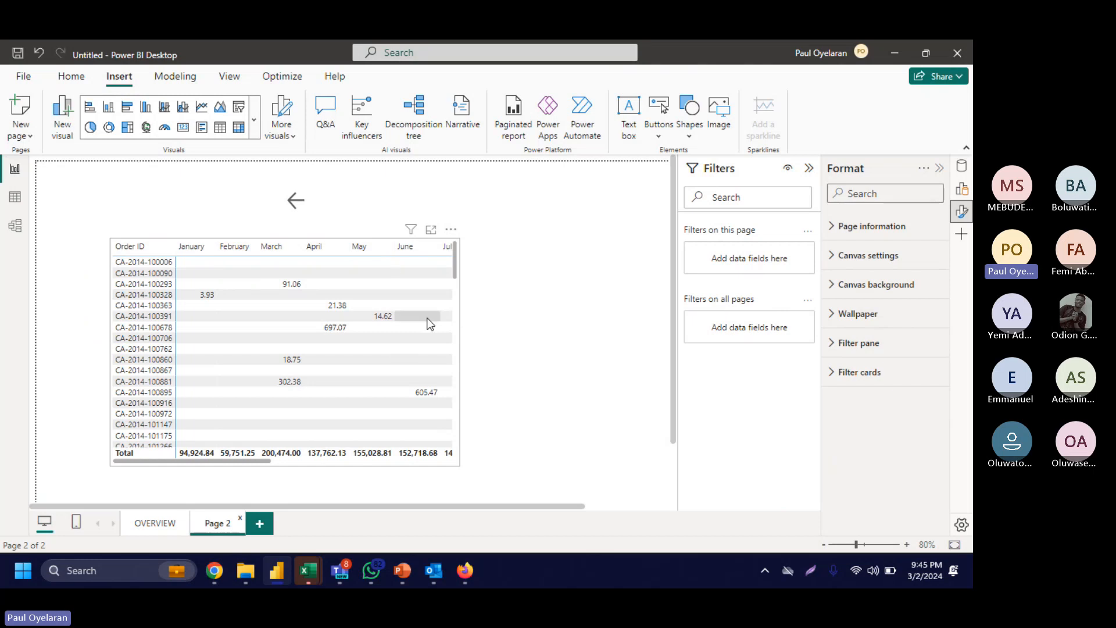
{"action": "left_click", "coordinate": [455, 339]}
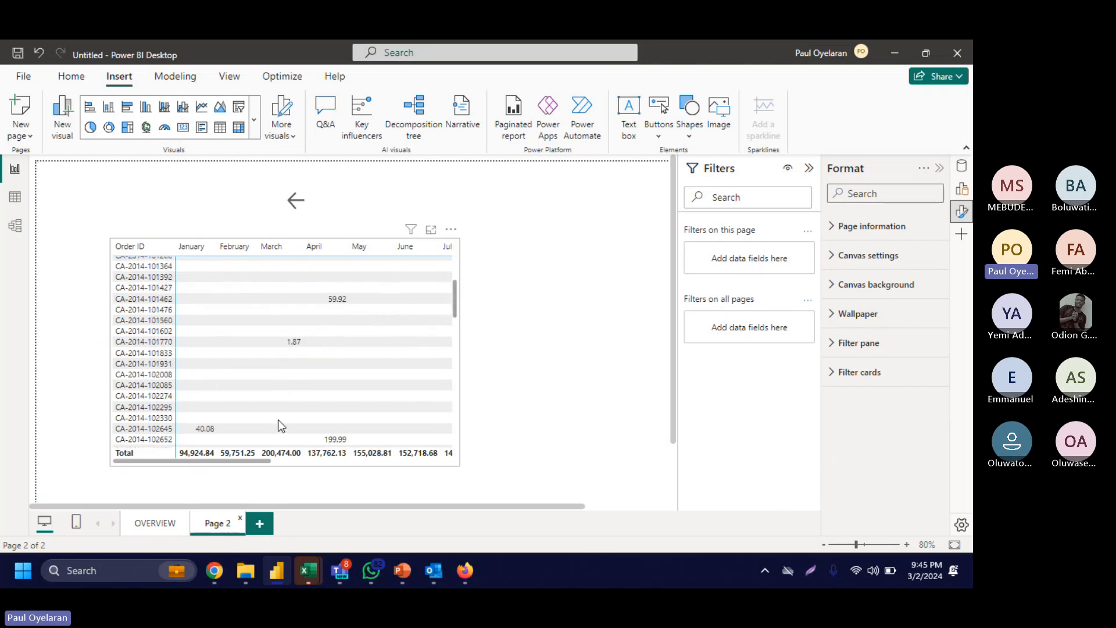
{"action": "left_click", "coordinate": [155, 518]}
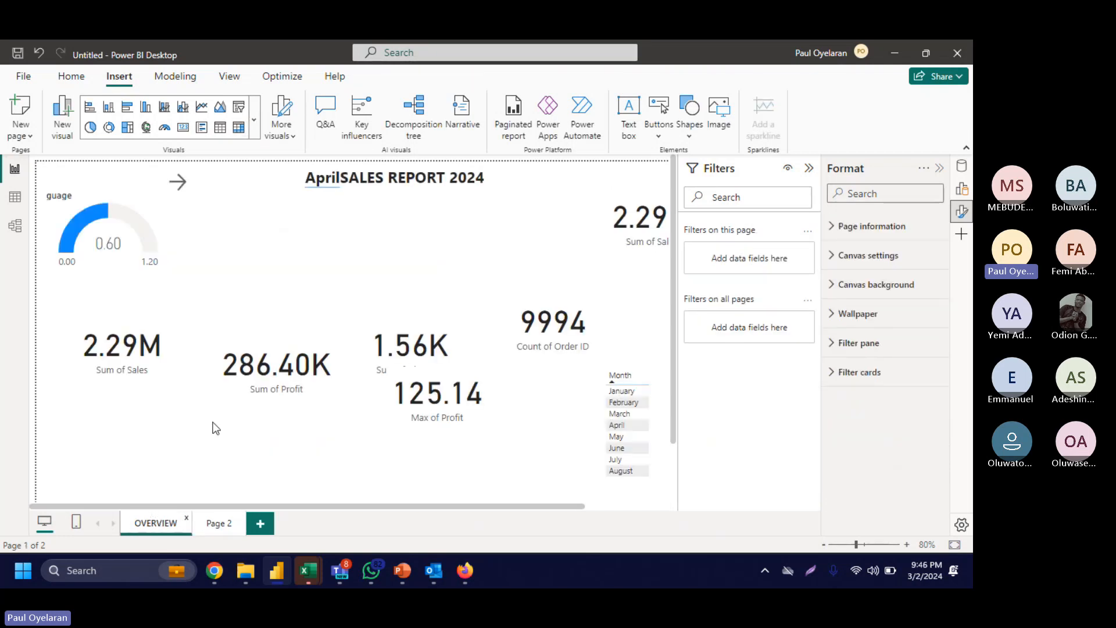
{"action": "right_click", "coordinate": [138, 367]}
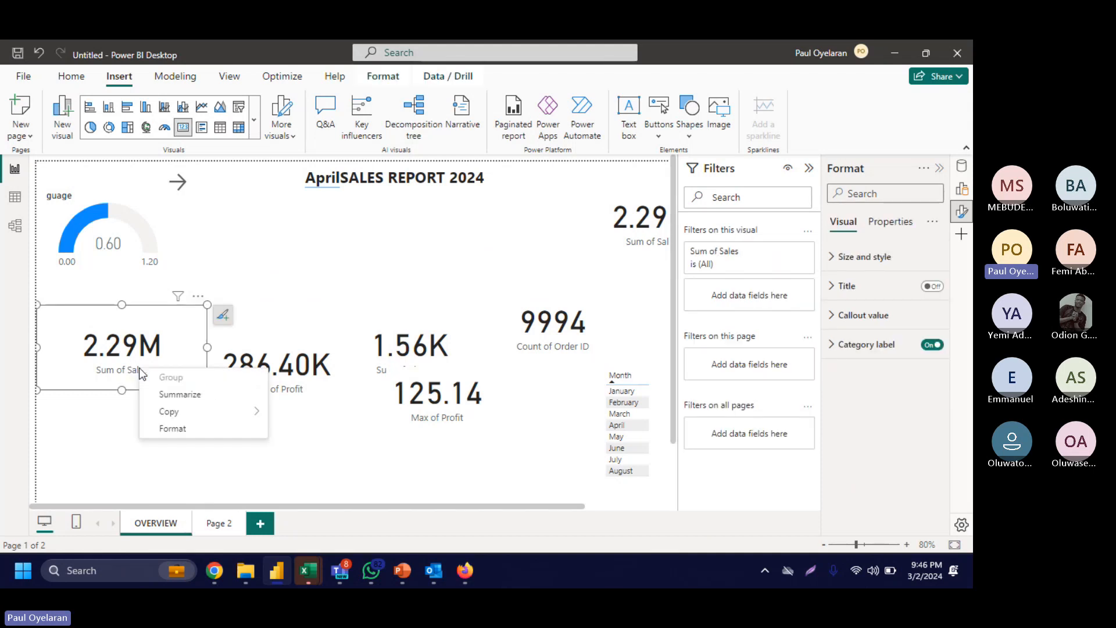
{"action": "mouse_move", "coordinate": [175, 411]}
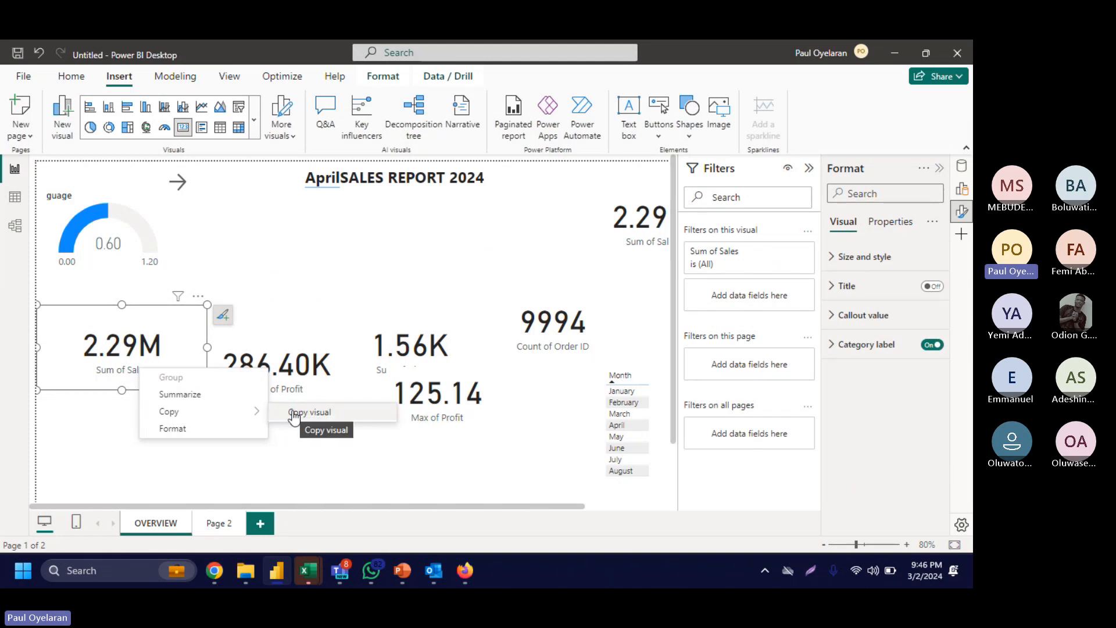
{"action": "left_click", "coordinate": [224, 524]}
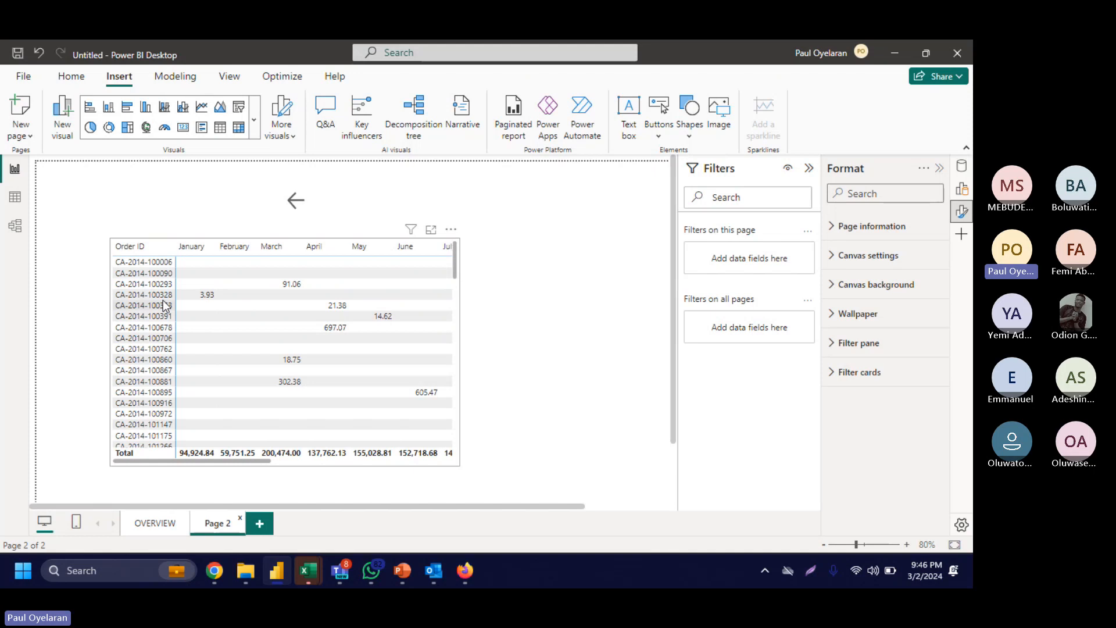
{"action": "left_click", "coordinate": [156, 523]}
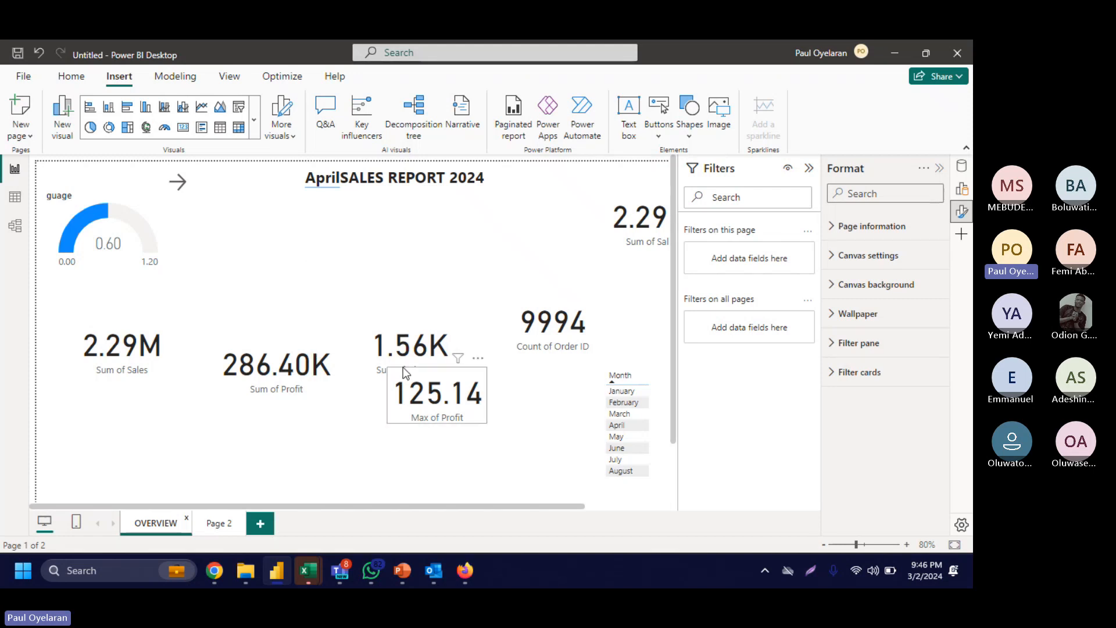
{"action": "right_click", "coordinate": [294, 365]}
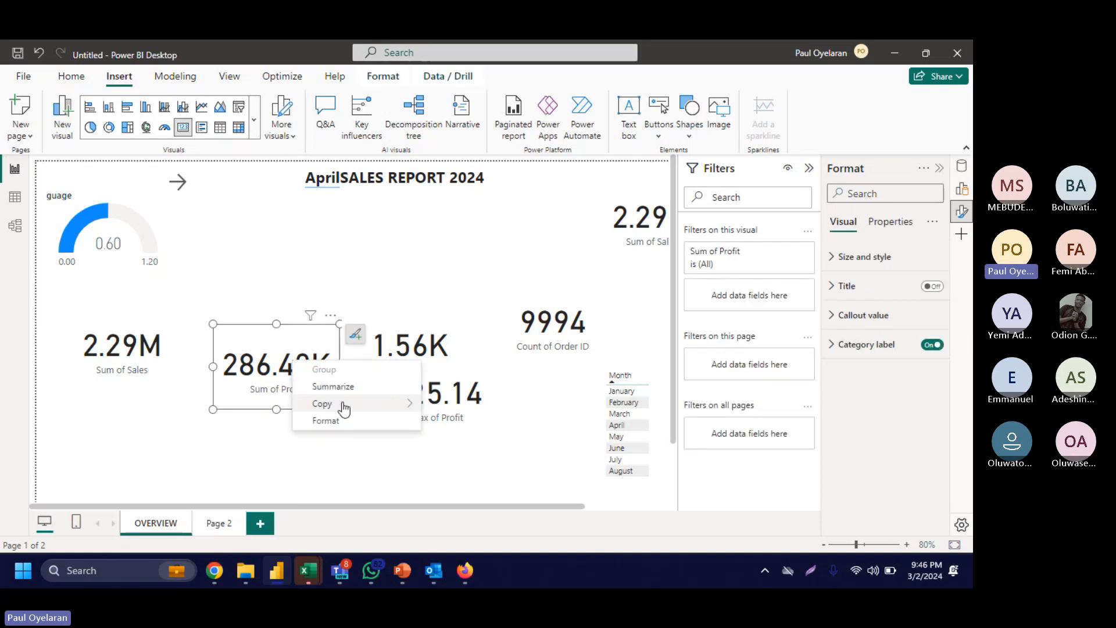
{"action": "mouse_move", "coordinate": [344, 406]}
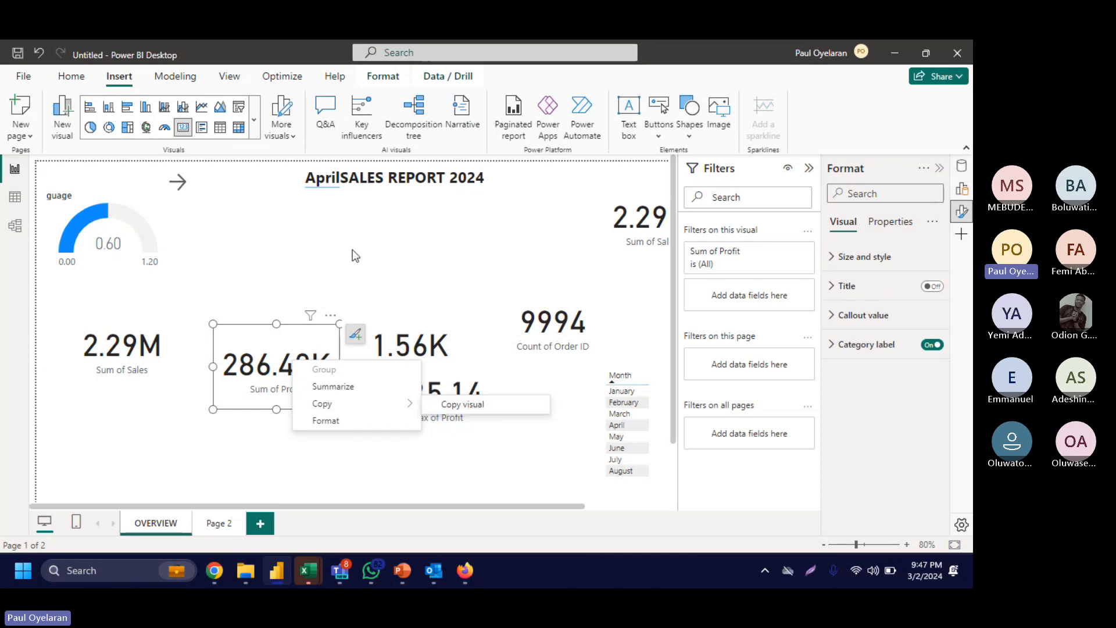
{"action": "left_click", "coordinate": [225, 523]}
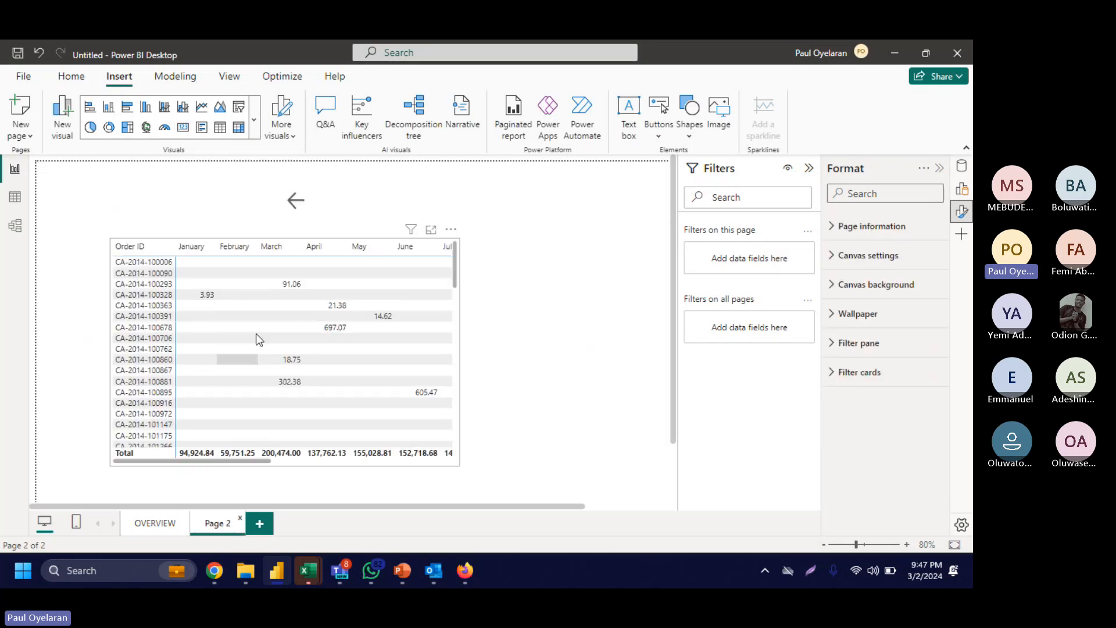
Step: Review the action types available for the back-arrow button on Page 2
{"action": "left_click", "coordinate": [295, 200]}
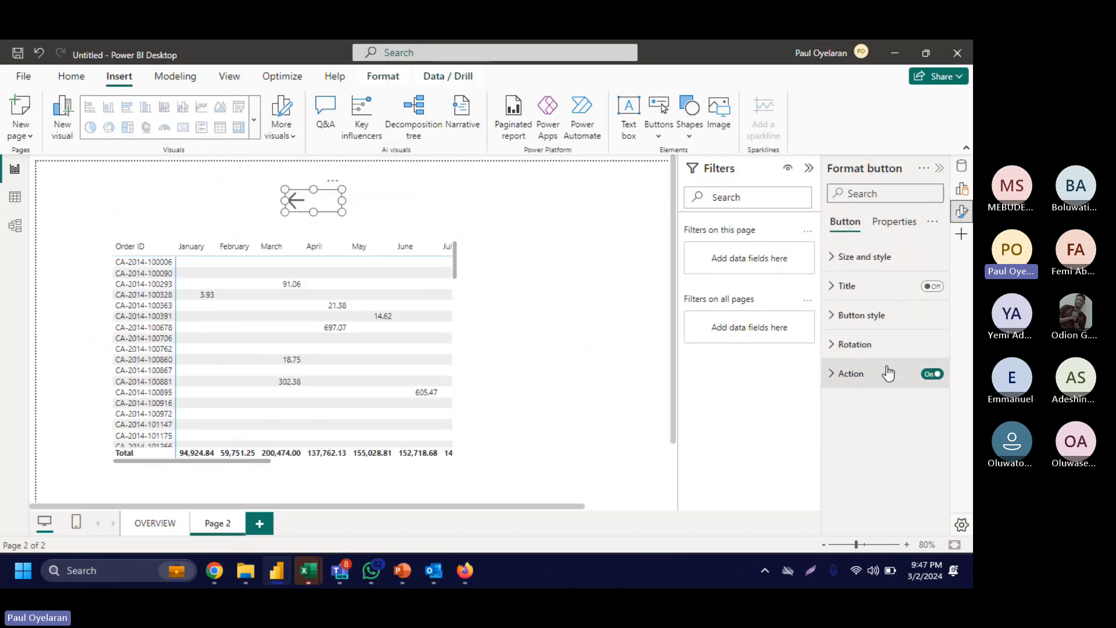
{"action": "left_click", "coordinate": [860, 373]}
{"action": "left_click", "coordinate": [866, 445]}
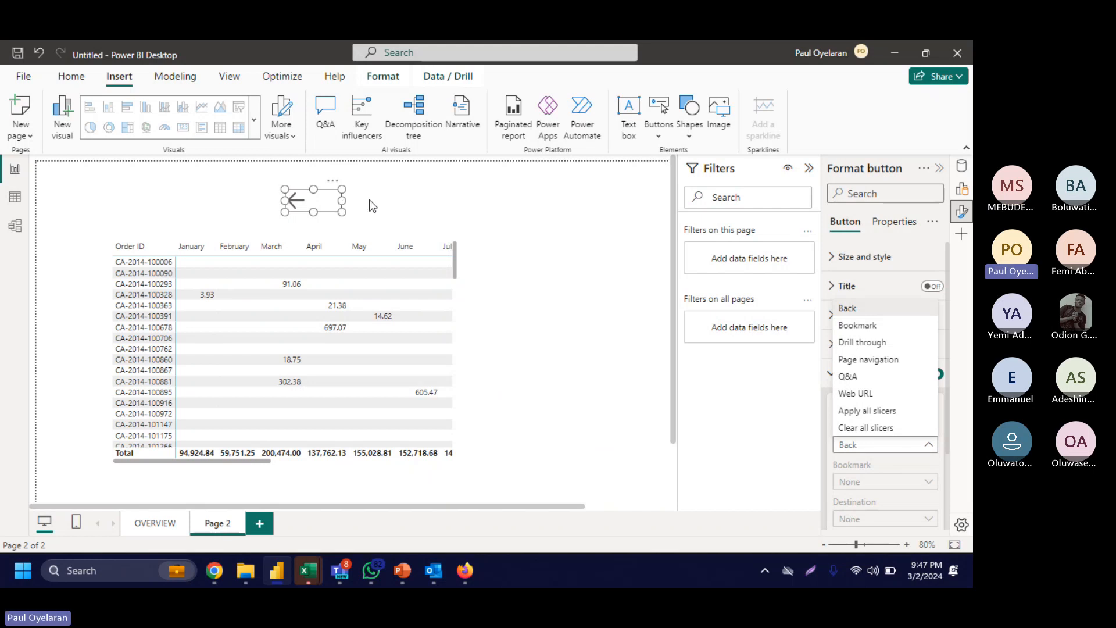
{"action": "left_click", "coordinate": [342, 201]}
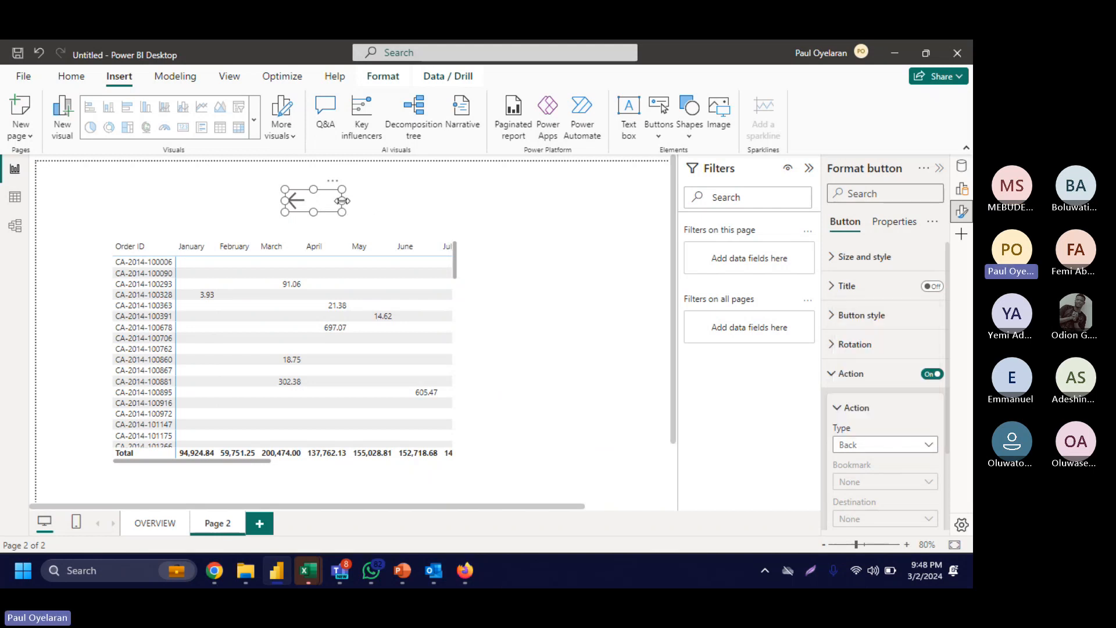
Step: Narrow the back-arrow button on Page 2 so its frame fits closely around the arrow, and deselect it
{"action": "left_click_drag", "start_coordinate": [342, 201], "coordinate": [312, 204]}
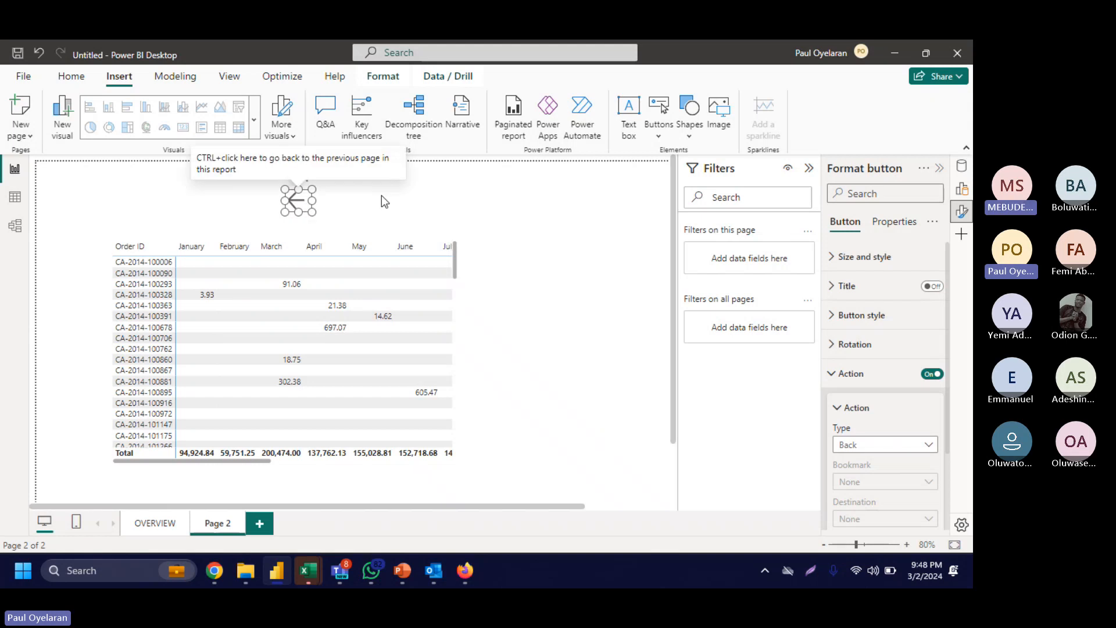
{"action": "left_click", "coordinate": [382, 194]}
{"action": "left_click", "coordinate": [305, 206]}
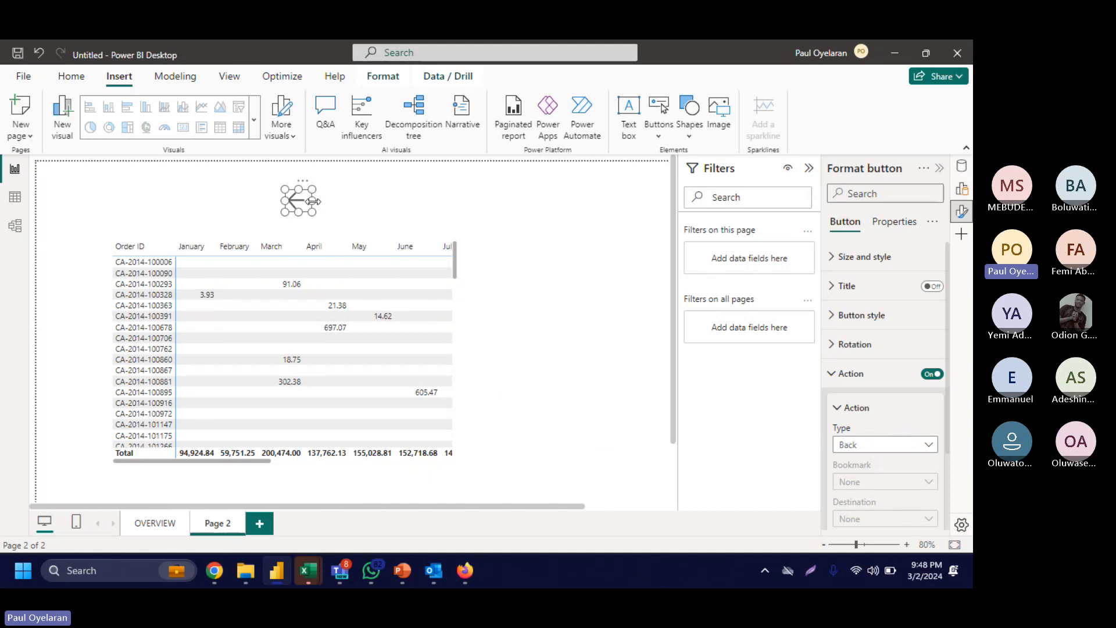
{"action": "left_click", "coordinate": [525, 229]}
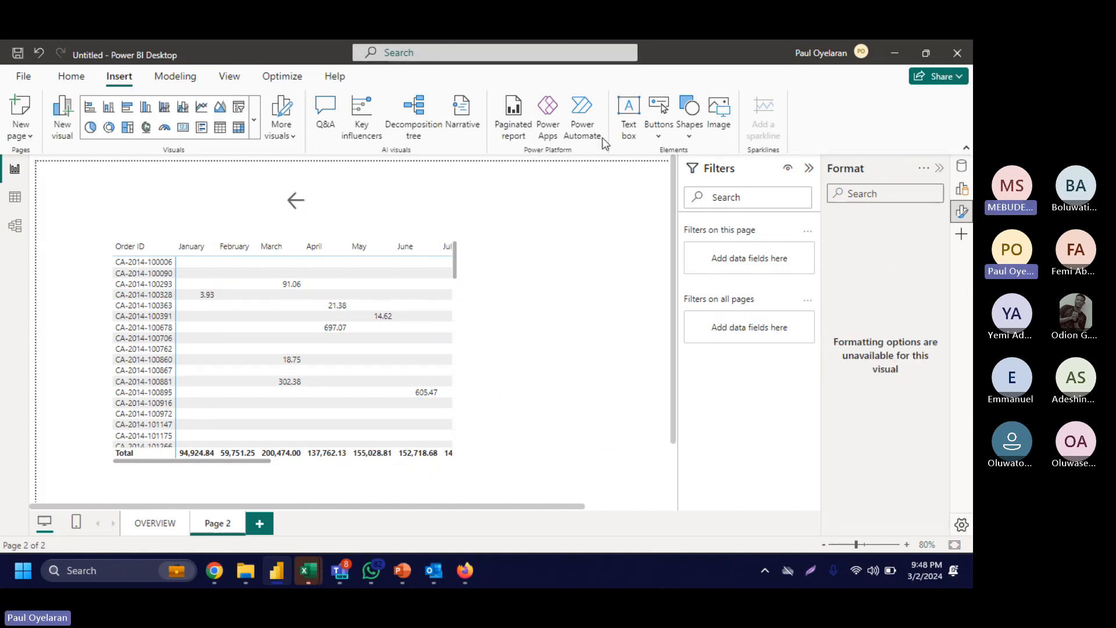
Step: Add a slicer for the Month field to Page 2 and place it beside the top of the order matrix
{"action": "left_click", "coordinate": [87, 75]}
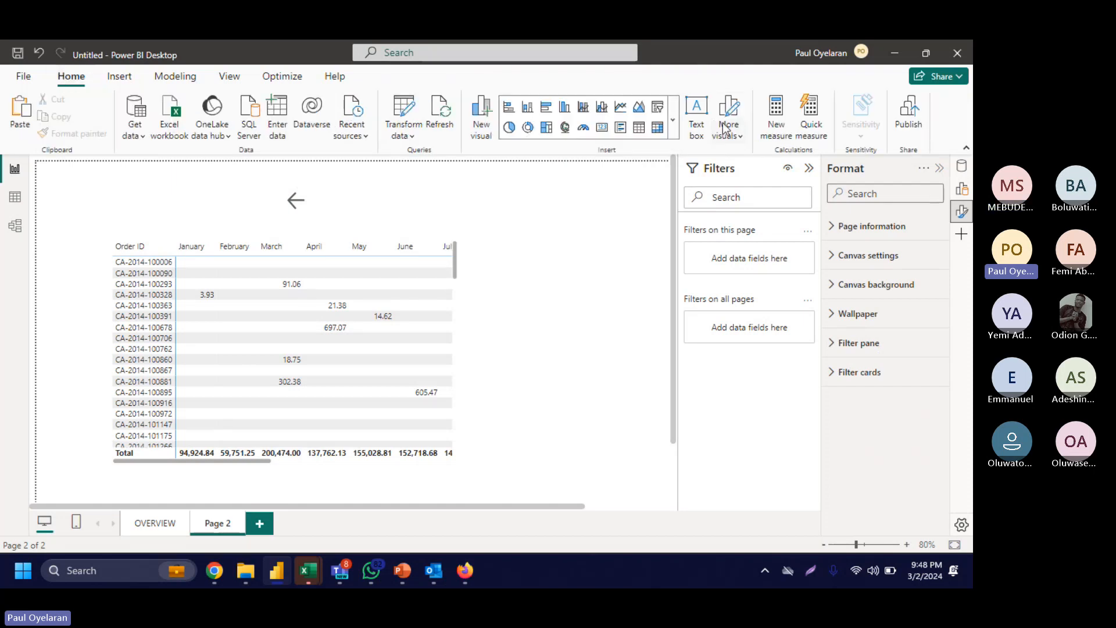
{"action": "left_click", "coordinate": [659, 106]}
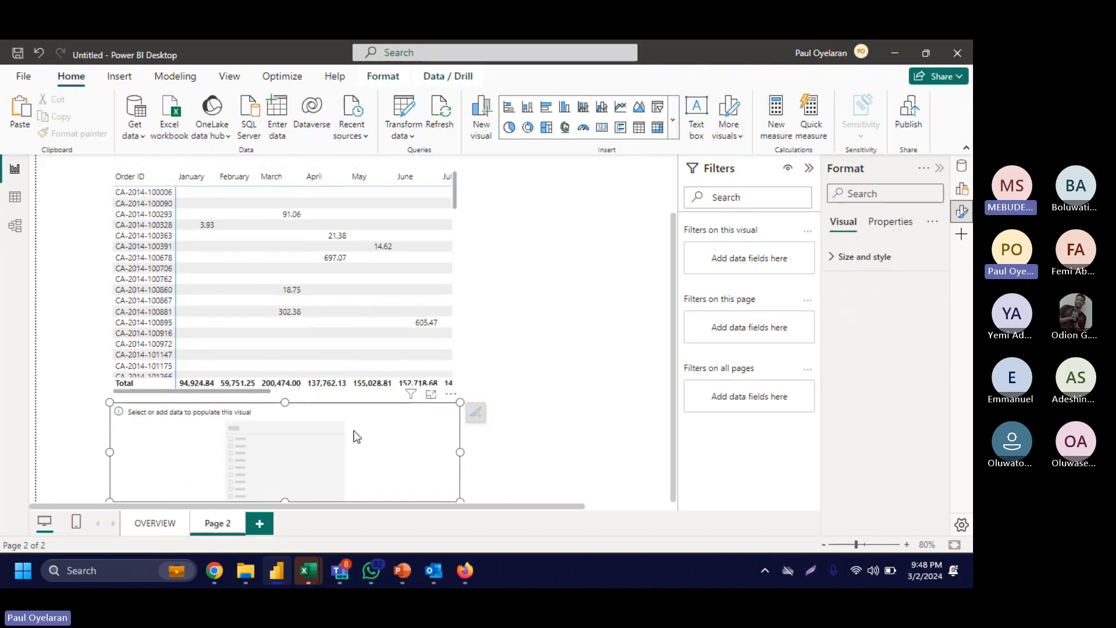
{"action": "left_click_drag", "start_coordinate": [368, 454], "coordinate": [675, 200]}
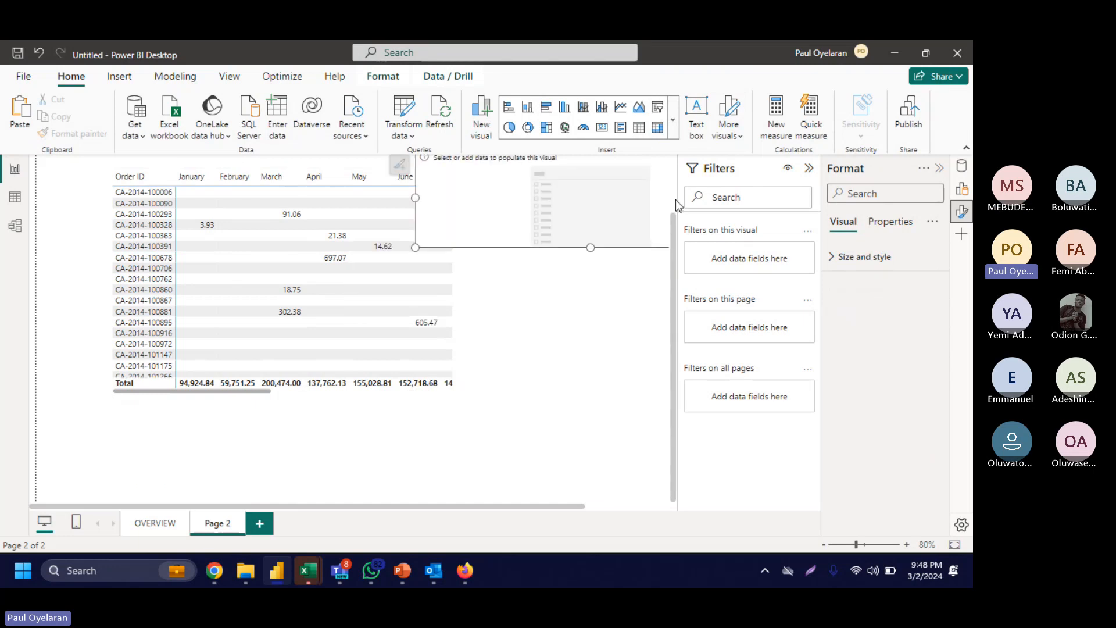
{"action": "left_click", "coordinate": [961, 169]}
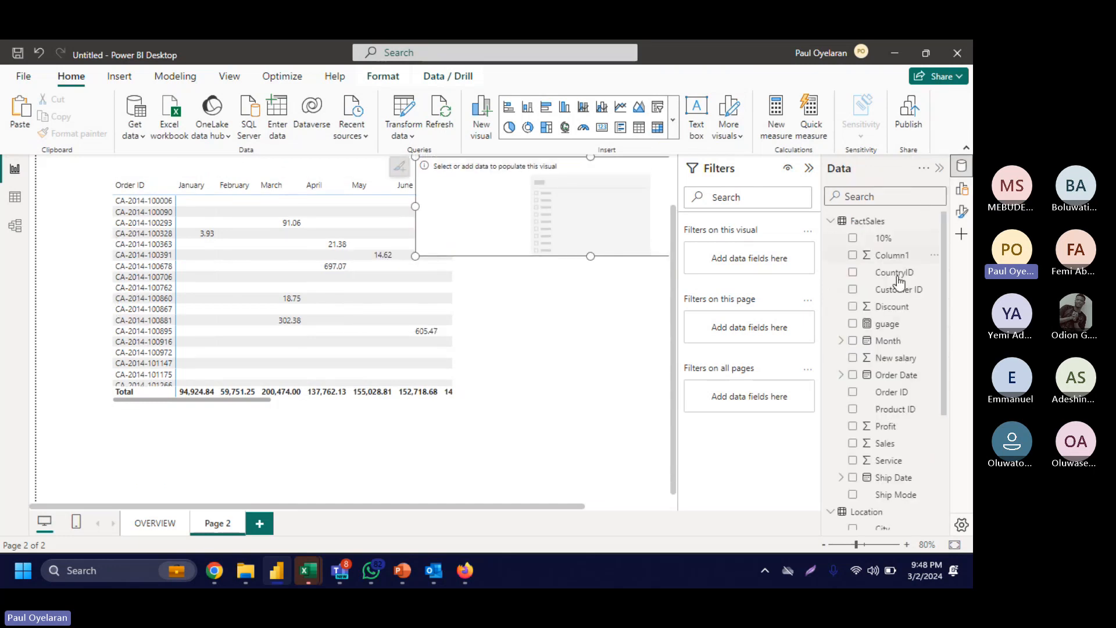
{"action": "left_click", "coordinate": [853, 341]}
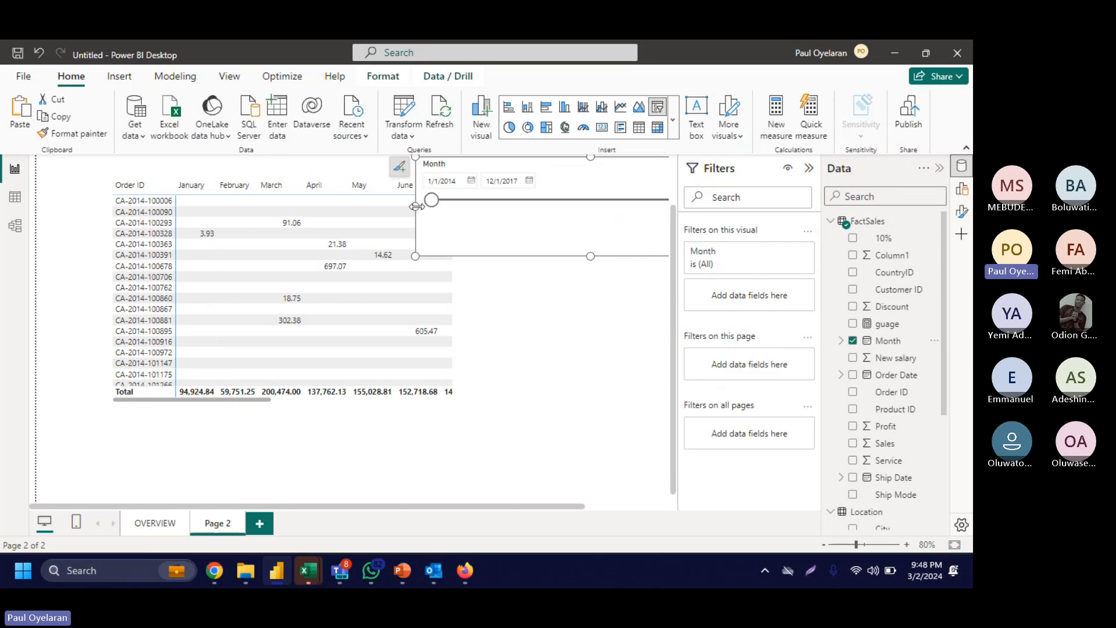
Step: Narrow the Month slicer from its left side and move the order matrix lower on Page 2, clear of the slicer
{"action": "left_click_drag", "start_coordinate": [502, 215], "coordinate": [537, 208]}
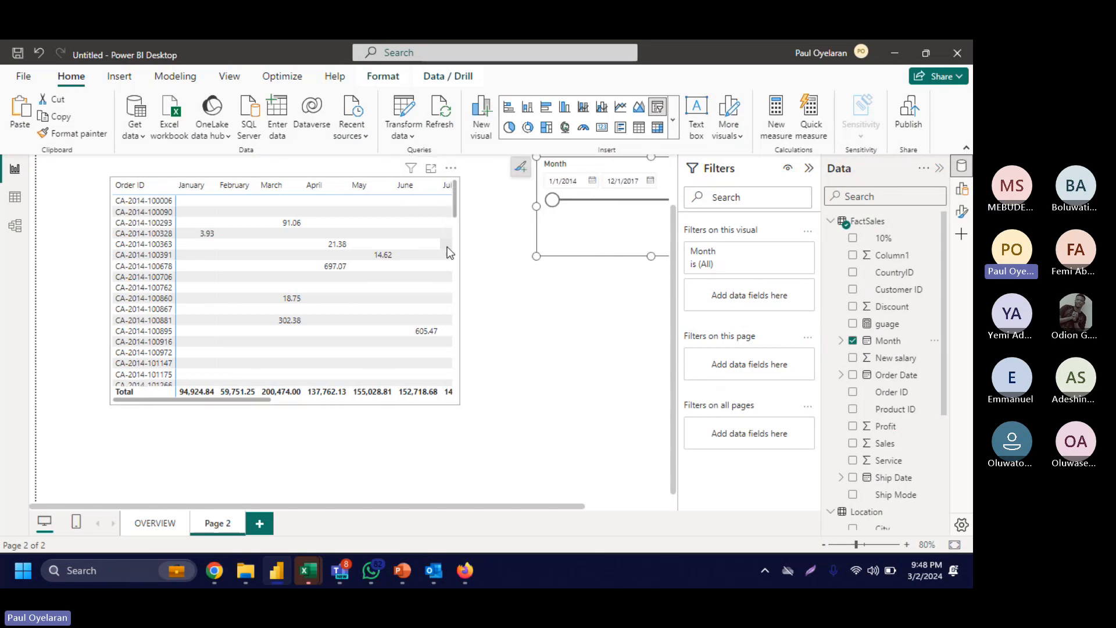
{"action": "left_click", "coordinate": [461, 266]}
{"action": "left_click_drag", "start_coordinate": [455, 307], "coordinate": [428, 430]}
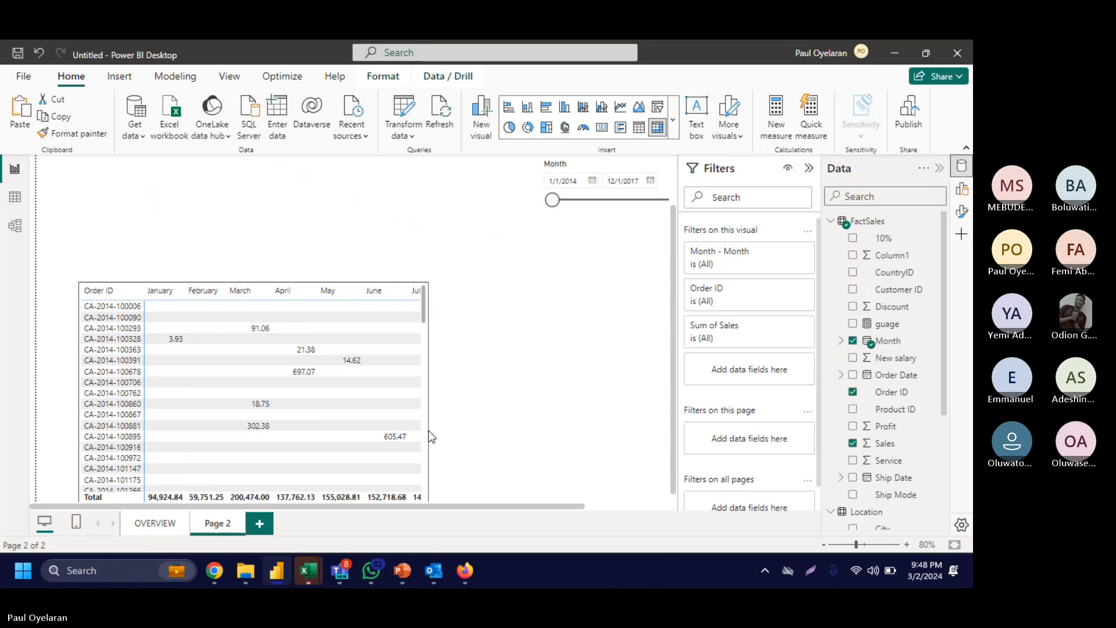
Step: Copy the right-arrow button from the OVERVIEW page and paste it onto Page 2
{"action": "left_click", "coordinate": [167, 524]}
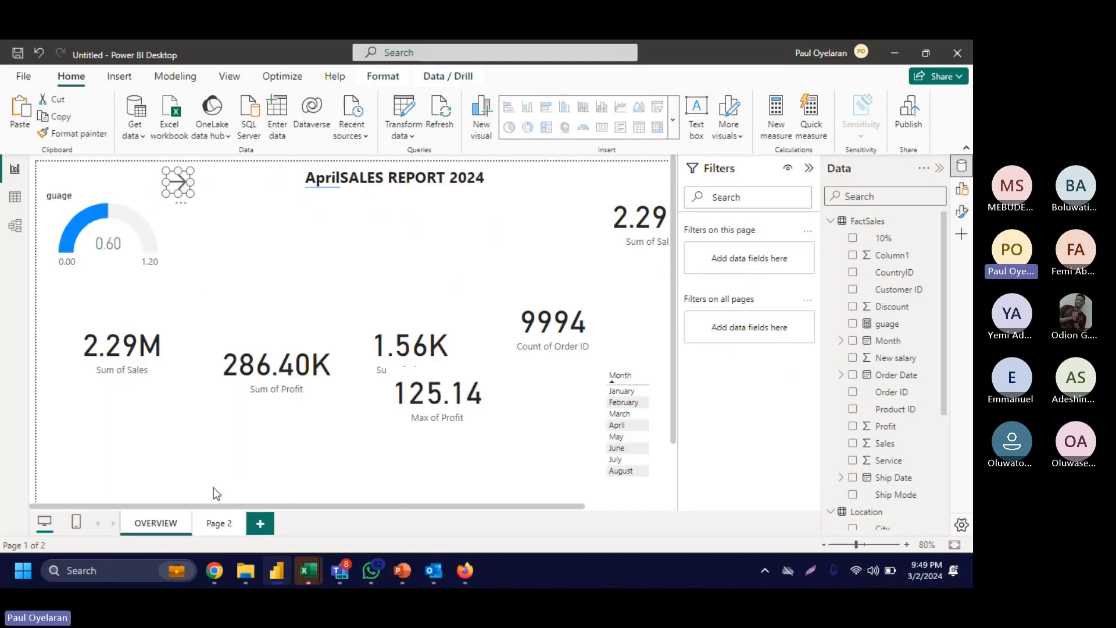
{"action": "left_click", "coordinate": [216, 522]}
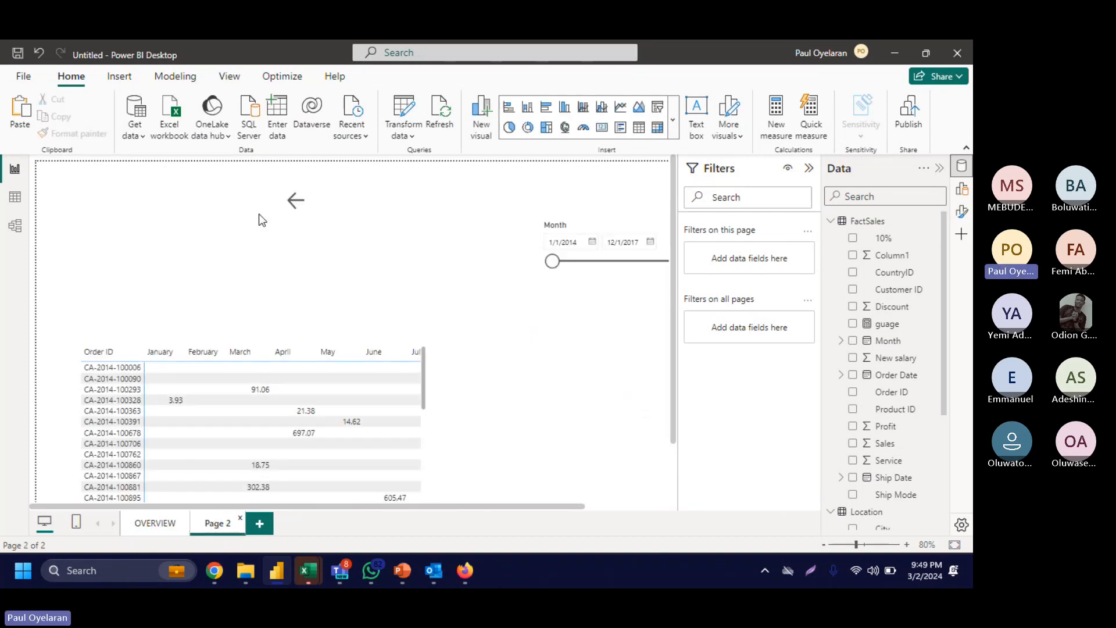
{"action": "key", "text": "ctrl+v"}
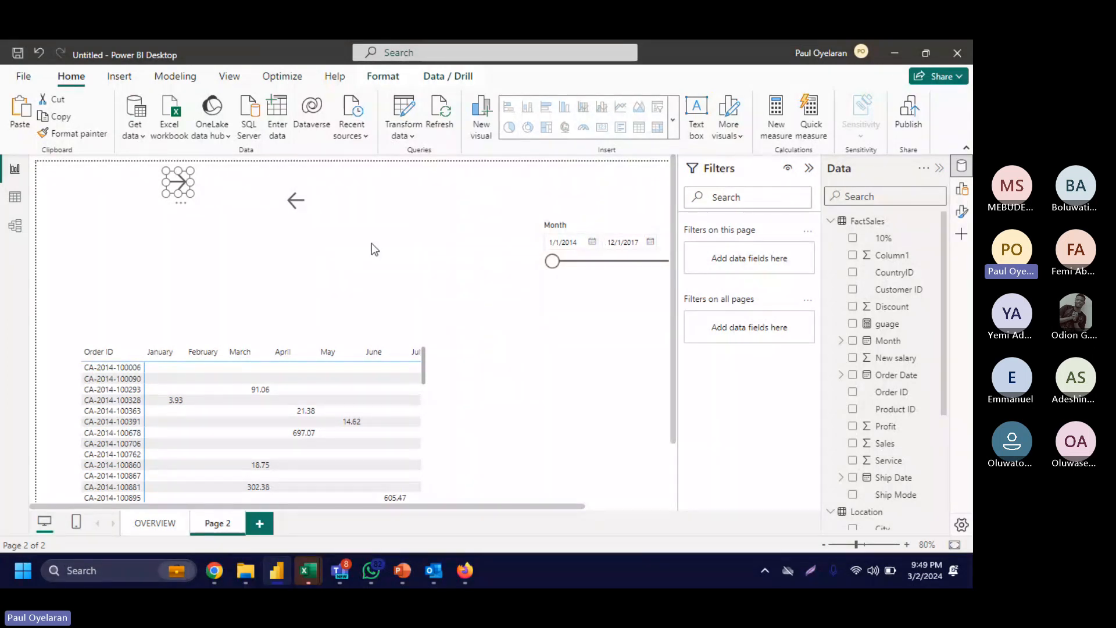
Step: Insert a blank button on Page 2
{"action": "left_click", "coordinate": [299, 204]}
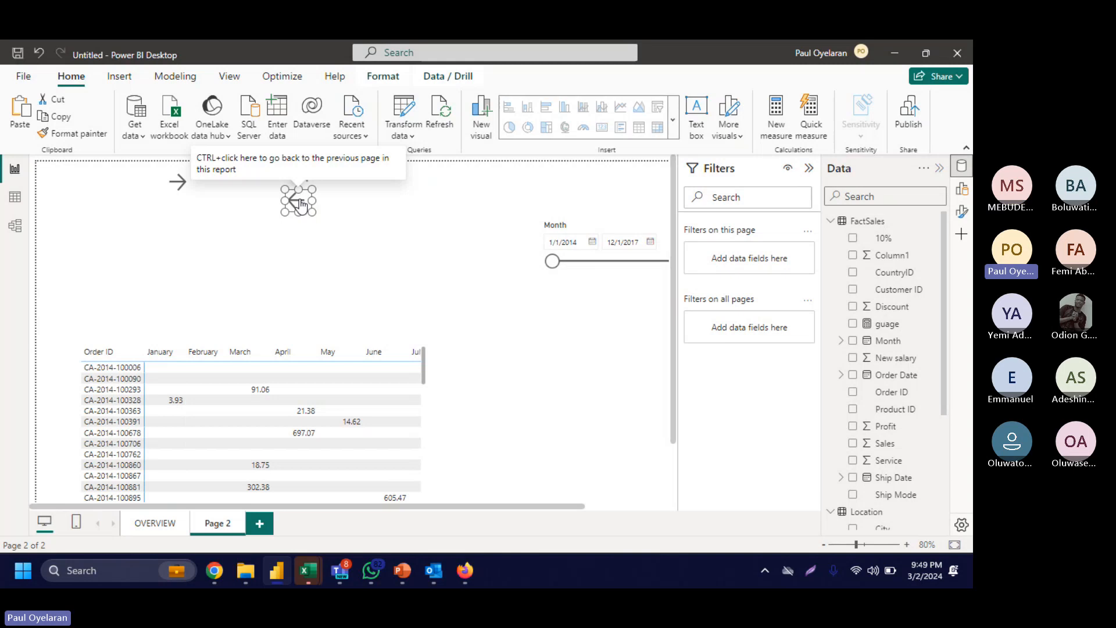
{"action": "left_click", "coordinate": [122, 76]}
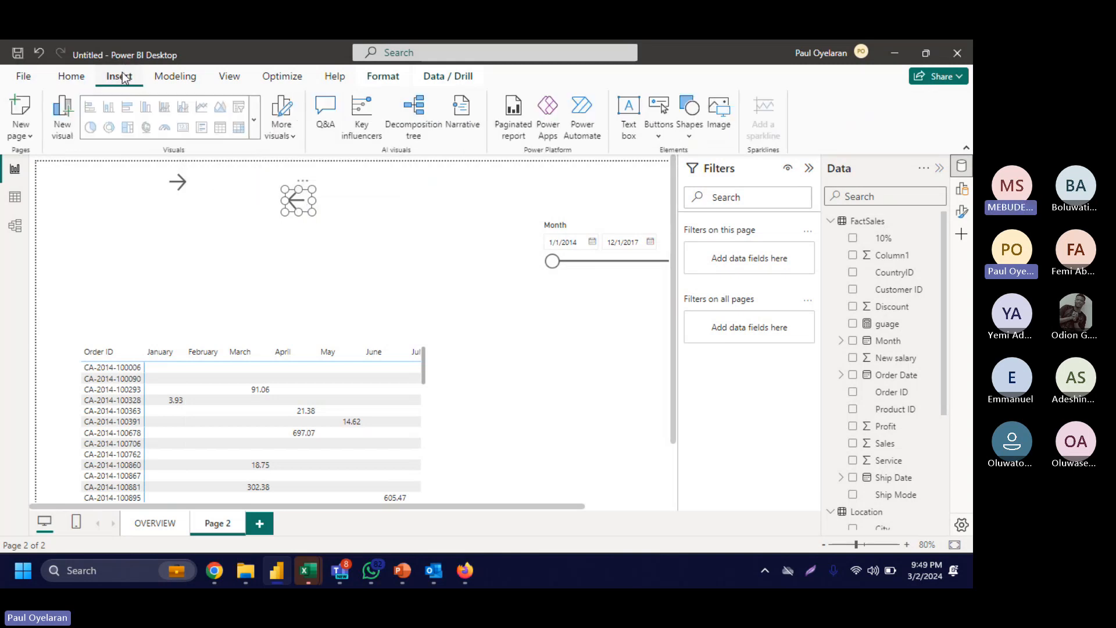
{"action": "left_click", "coordinate": [229, 77]}
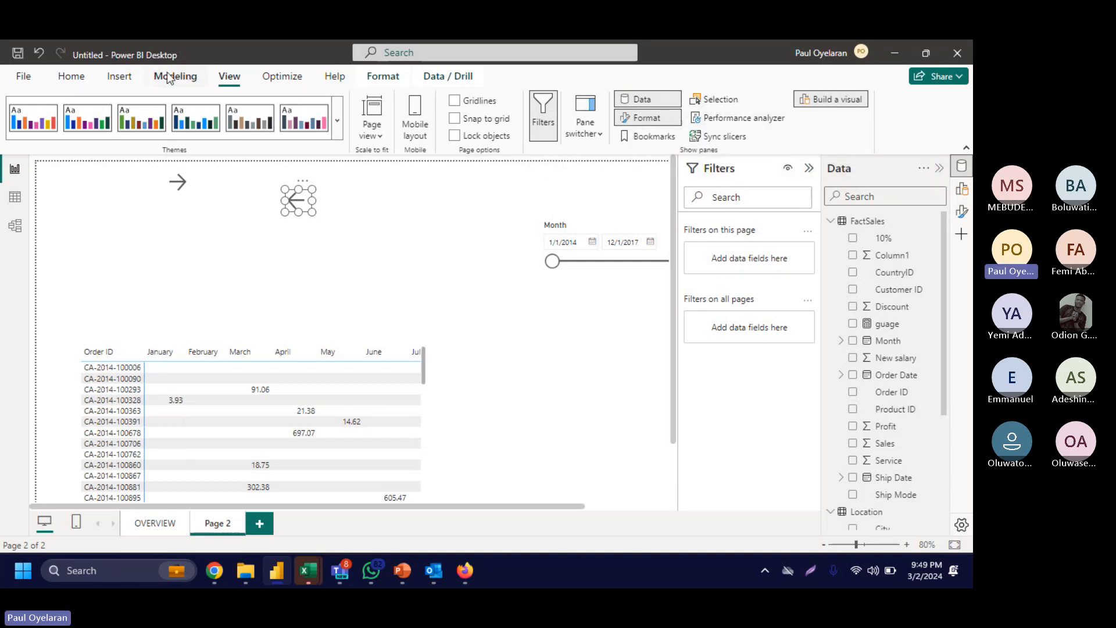
{"action": "left_click", "coordinate": [119, 76]}
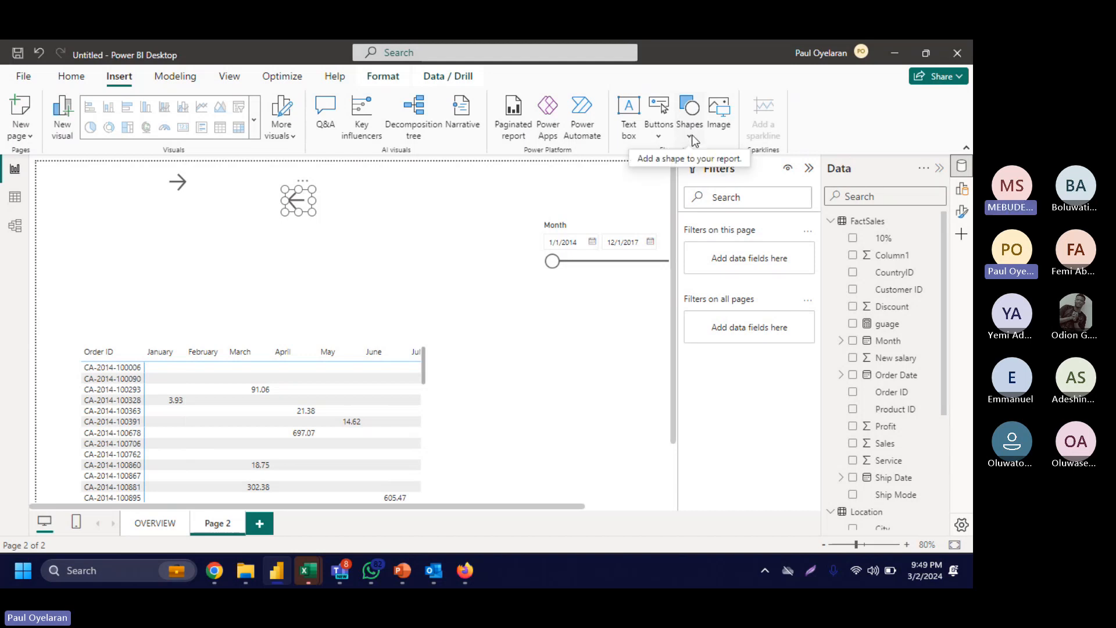
{"action": "left_click", "coordinate": [659, 142]}
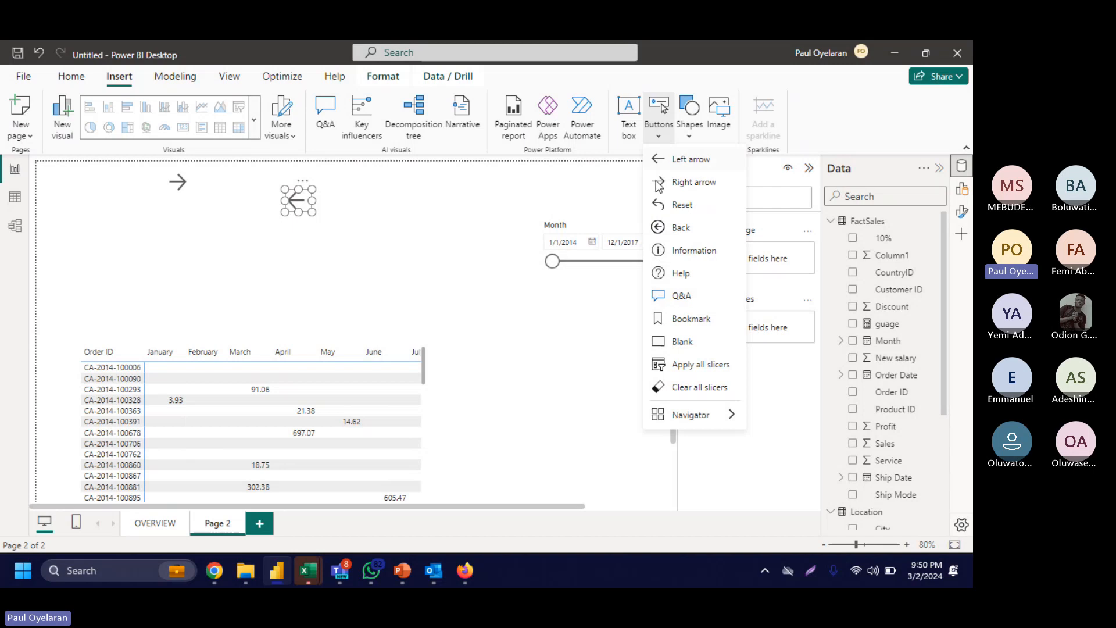
{"action": "left_click", "coordinate": [674, 341]}
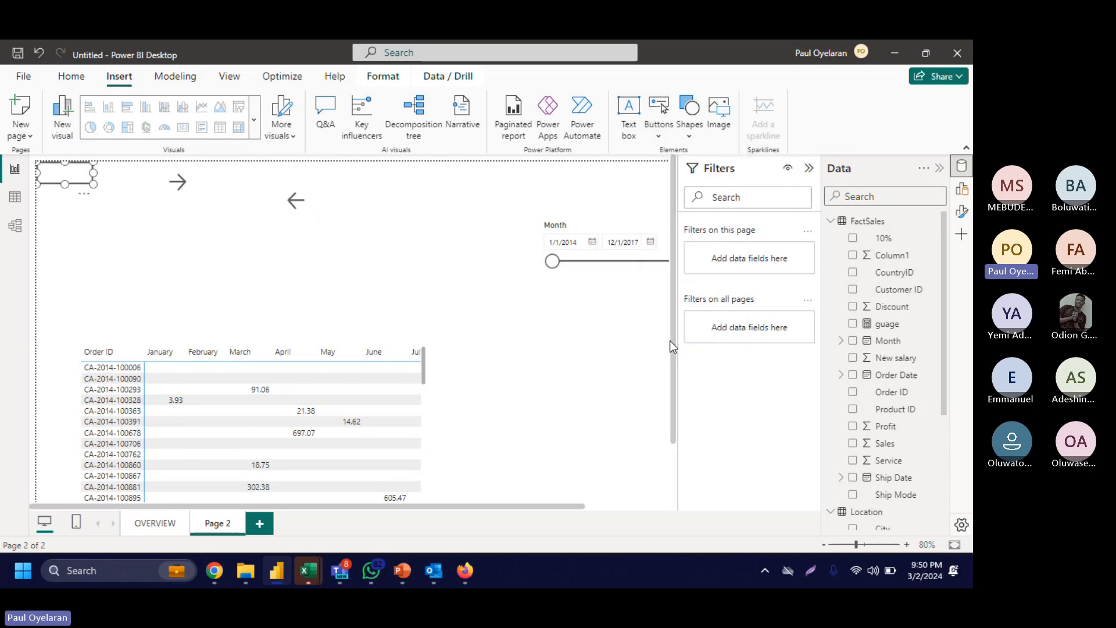
Step: Insert a blank button on the OVERVIEW page and place it at the top of the Count of Order ID card
{"action": "left_click", "coordinate": [155, 523]}
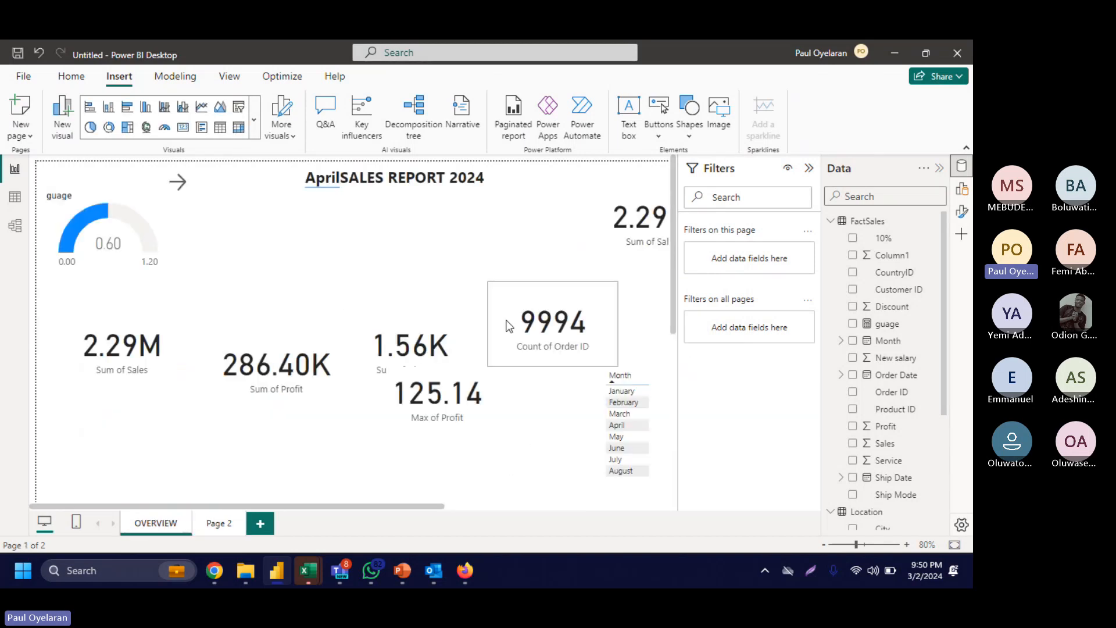
{"action": "left_click", "coordinate": [669, 116]}
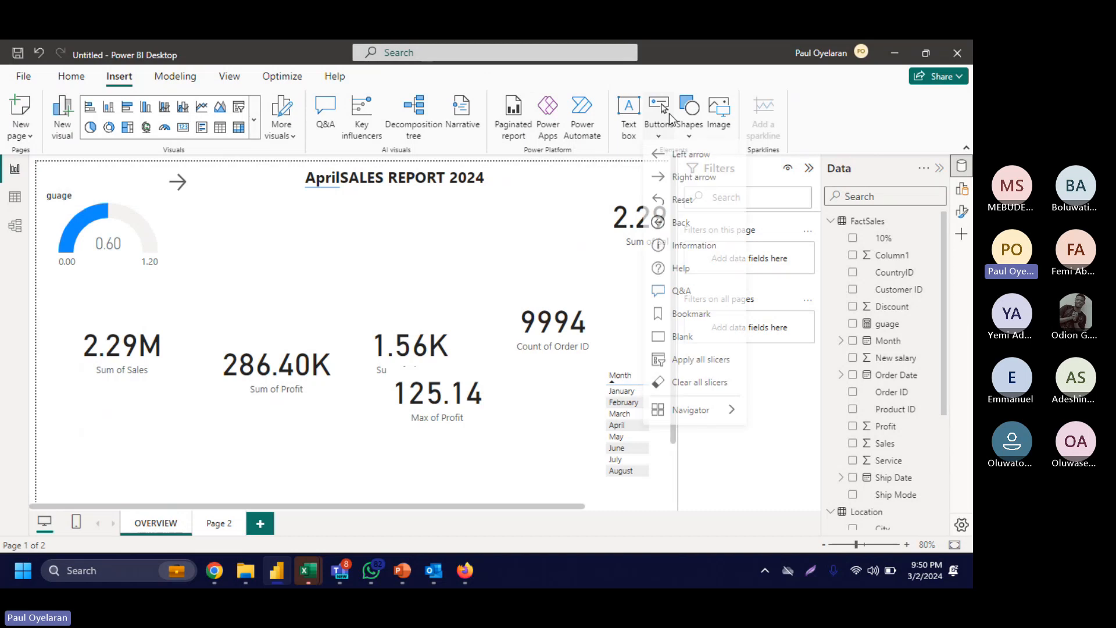
{"action": "left_click", "coordinate": [684, 342]}
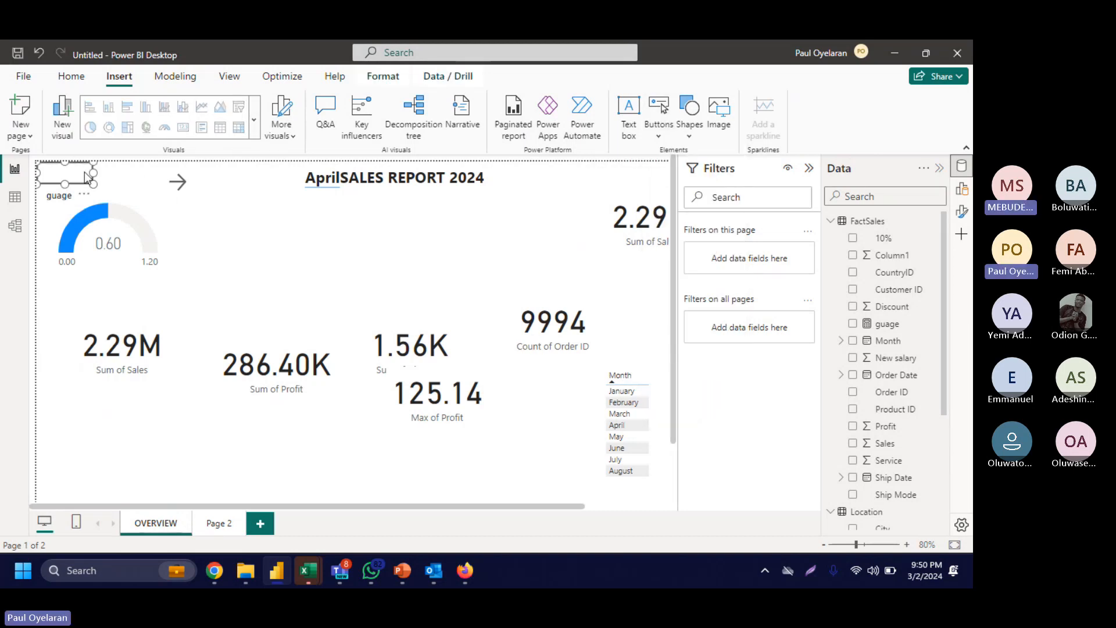
{"action": "left_click_drag", "start_coordinate": [85, 172], "coordinate": [587, 303]}
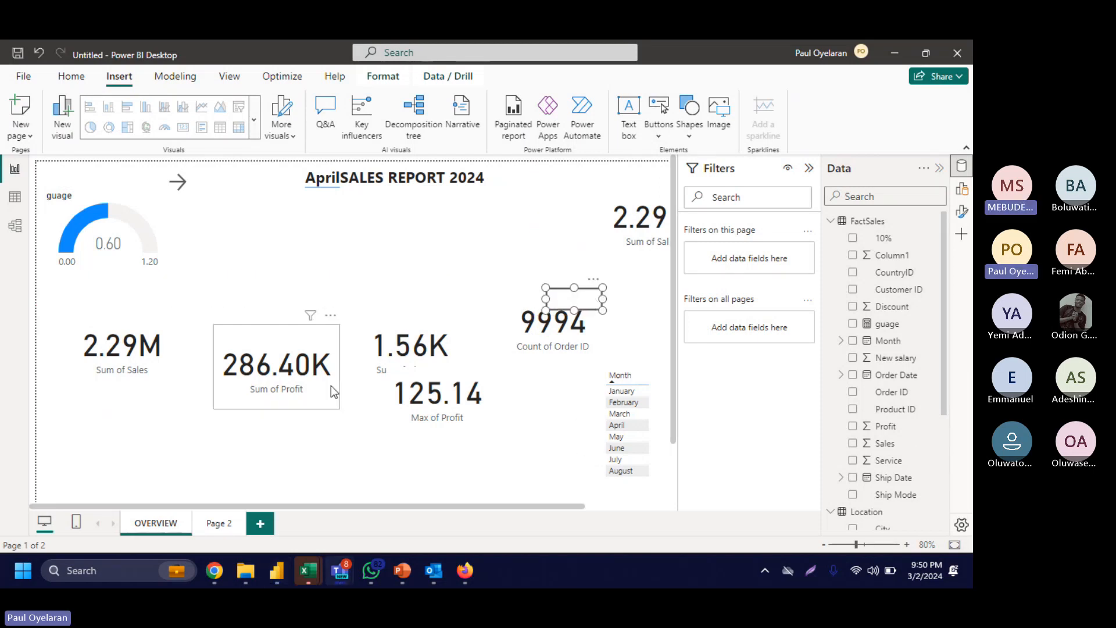
Step: Line up the Sum of Profit and Sum of Discount cards beside the gauge and move the blank button down beside the Month table
{"action": "left_click_drag", "start_coordinate": [310, 370], "coordinate": [290, 243]}
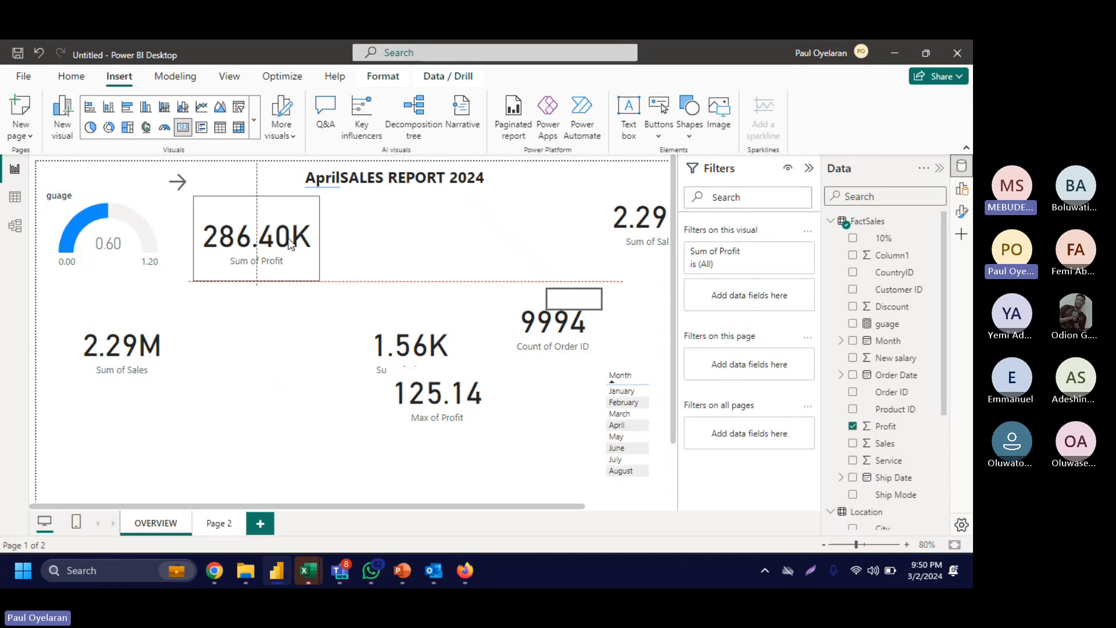
{"action": "left_click_drag", "start_coordinate": [413, 350], "coordinate": [397, 238]}
{"action": "left_click_drag", "start_coordinate": [569, 301], "coordinate": [570, 469]}
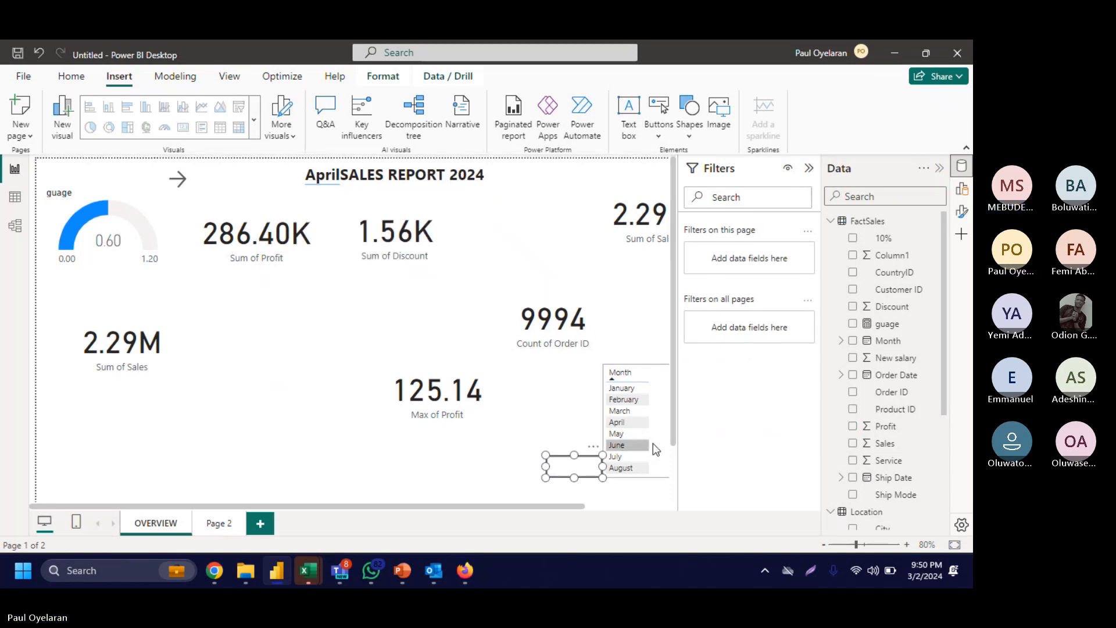
Step: Delete the Month table from OVERVIEW and move the Count of Order ID card into the row beside Sum of Discount
{"action": "left_click", "coordinate": [659, 448]}
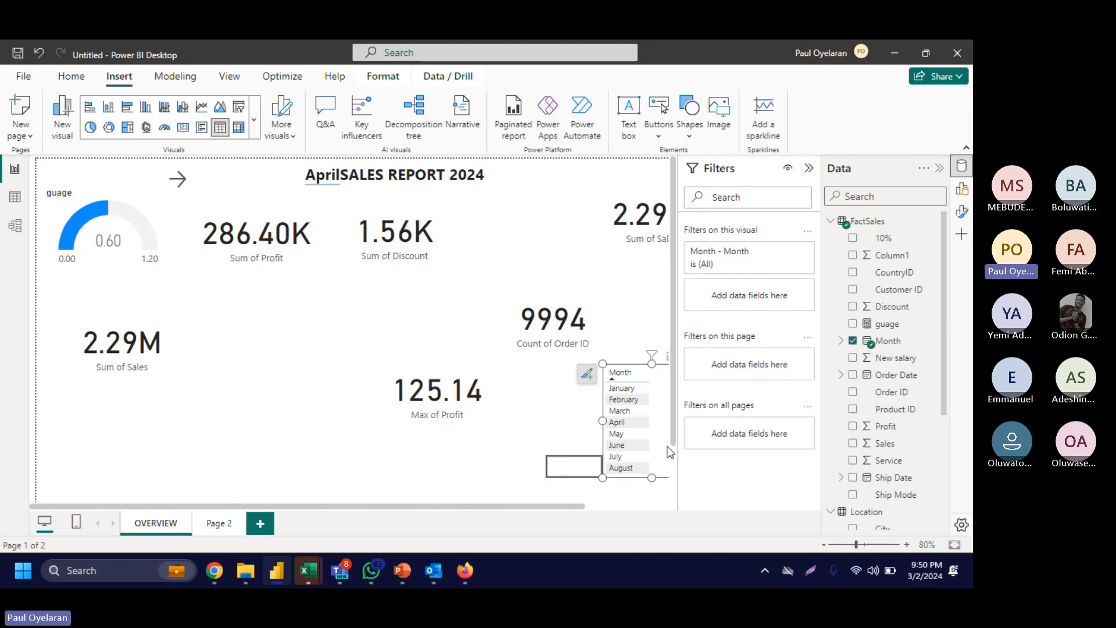
{"action": "key", "text": "Delete"}
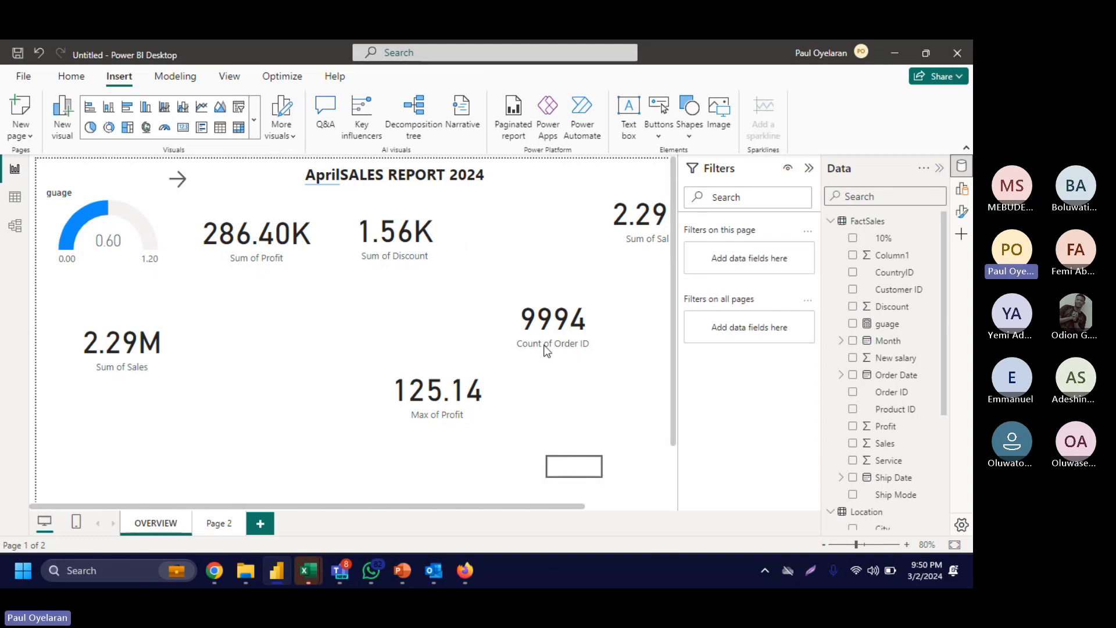
{"action": "left_click_drag", "start_coordinate": [547, 348], "coordinate": [512, 262]}
Step: Move the far-right Sum of Sales card below Sum of Profit and delete the duplicate Sum of Sales card below the gauge
{"action": "left_click_drag", "start_coordinate": [637, 238], "coordinate": [246, 348]}
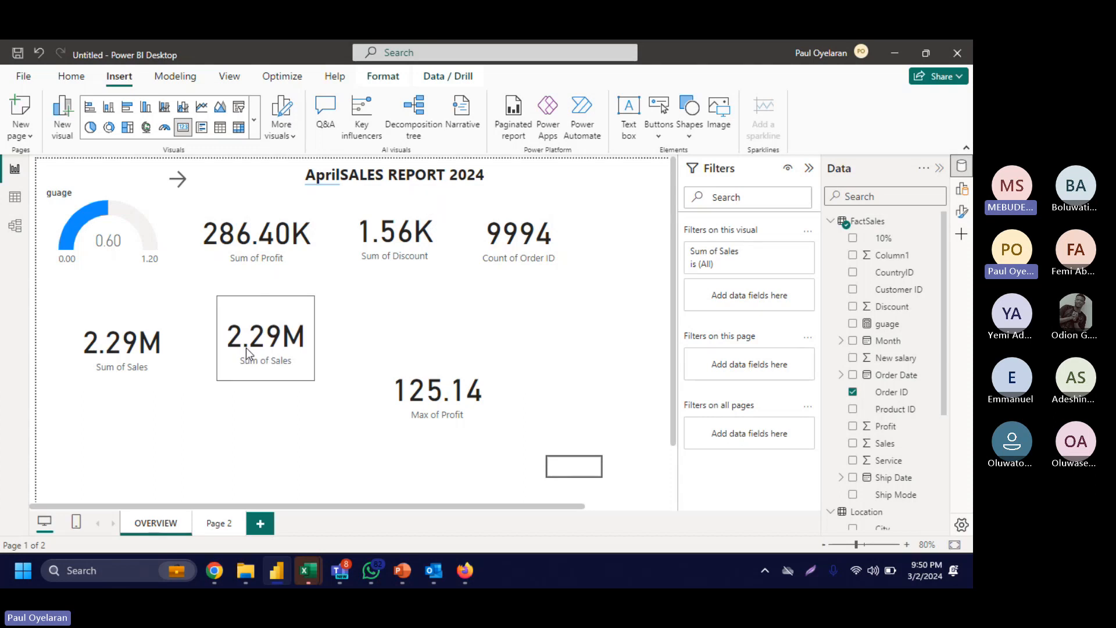
{"action": "left_click", "coordinate": [99, 344]}
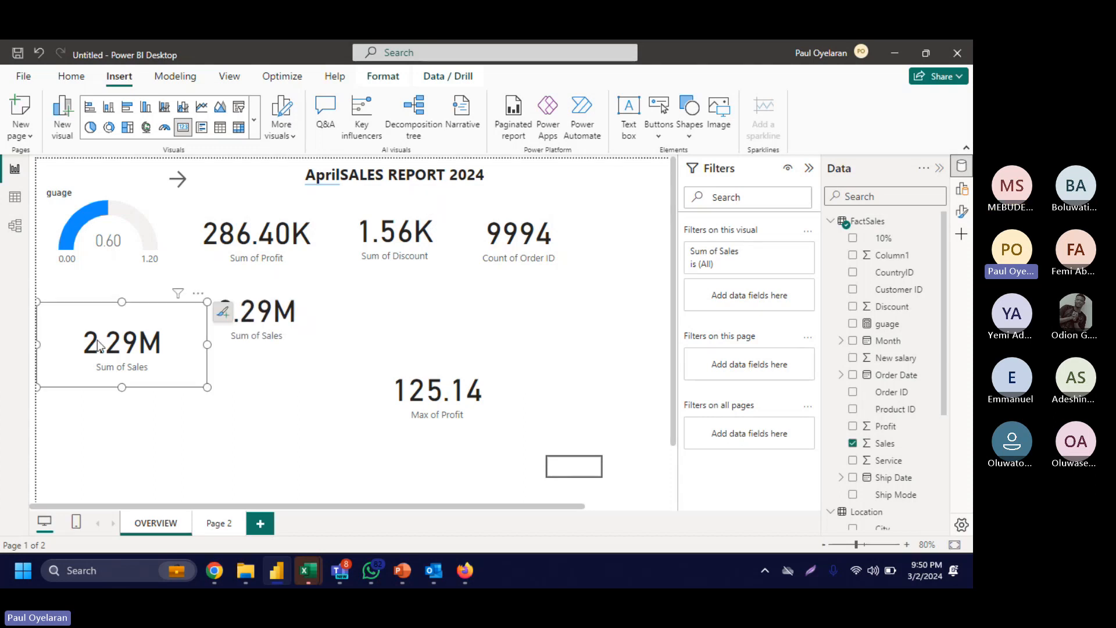
{"action": "key", "text": "Delete"}
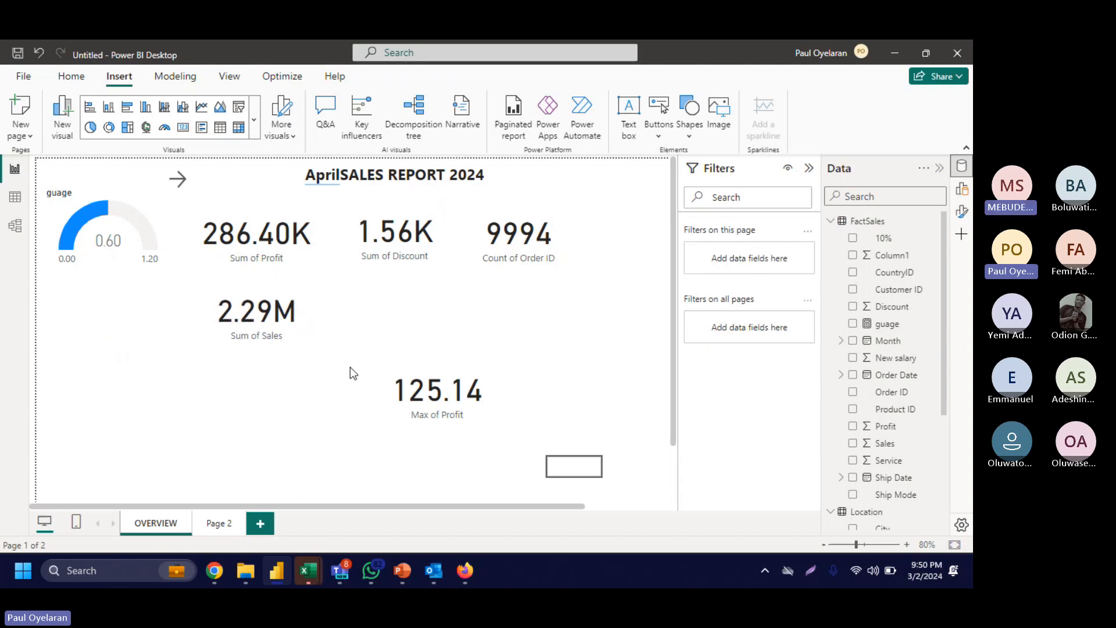
Step: Delete the Max of Profit card and move the Sum of Sales card below Sum of Discount
{"action": "left_click", "coordinate": [419, 380]}
{"action": "key", "text": "Delete"}
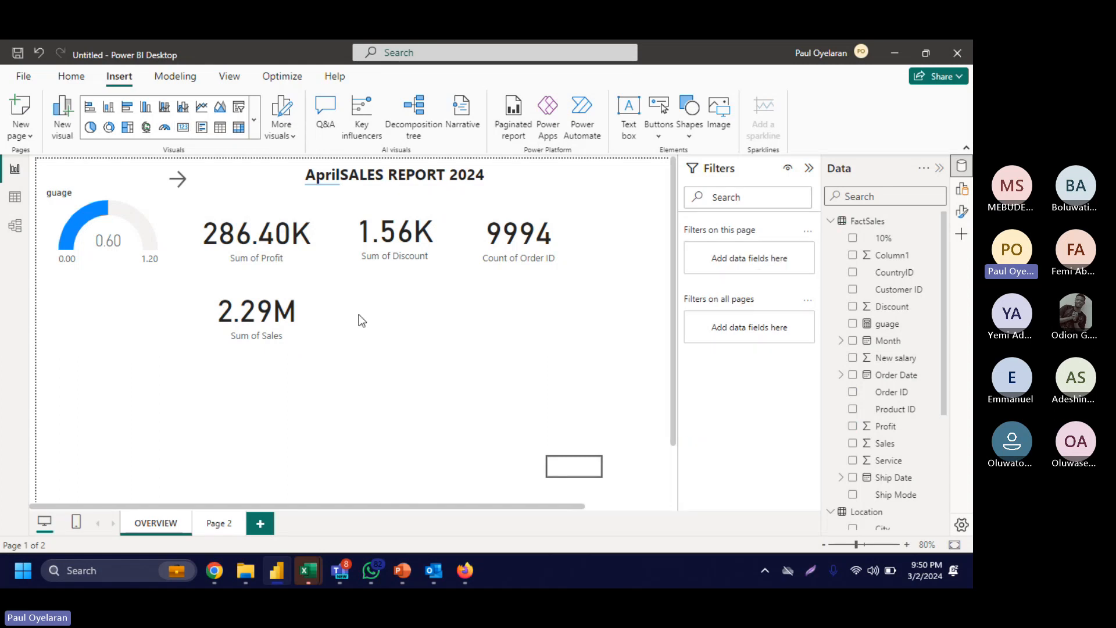
{"action": "left_click_drag", "start_coordinate": [268, 305], "coordinate": [395, 294]}
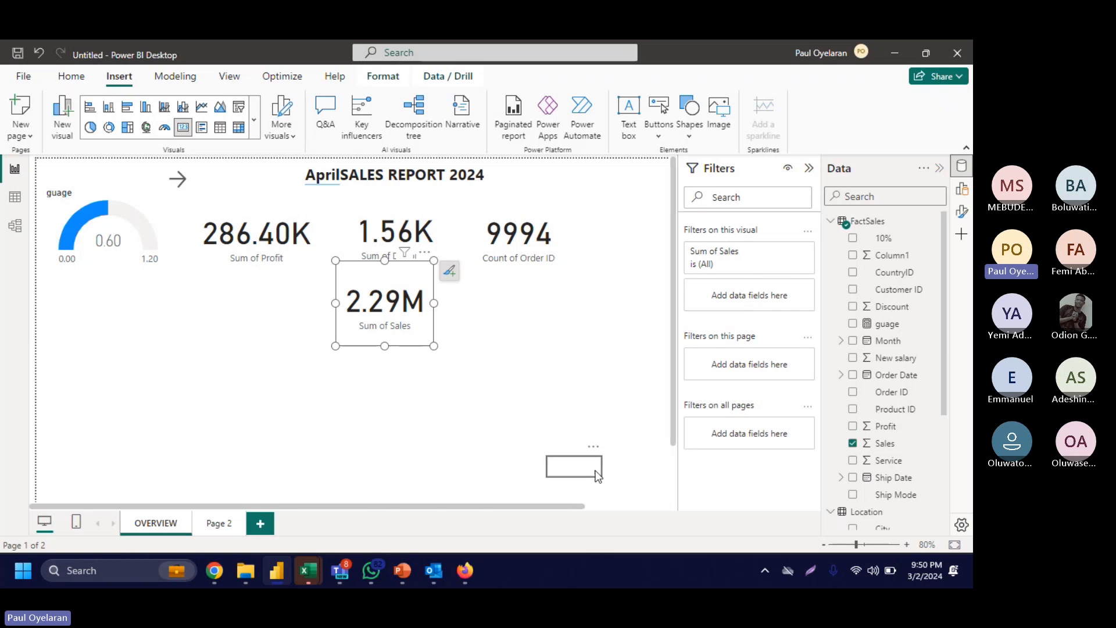
Step: Move the blank button on OVERVIEW further right and toggle its Action setting
{"action": "left_click_drag", "start_coordinate": [595, 472], "coordinate": [653, 481]}
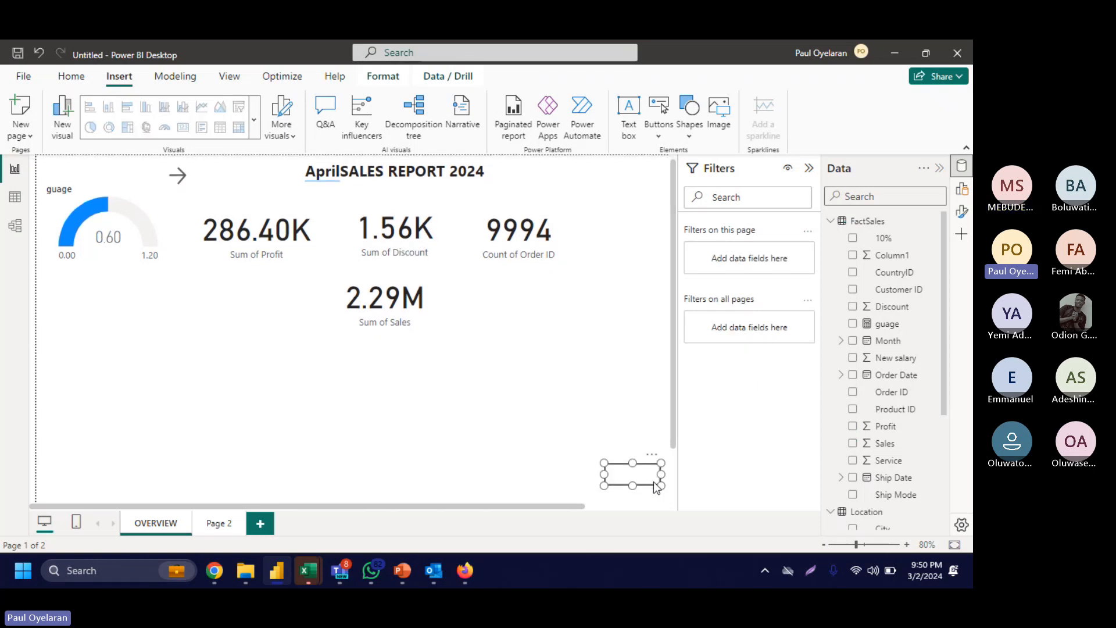
{"action": "left_click", "coordinate": [962, 212]}
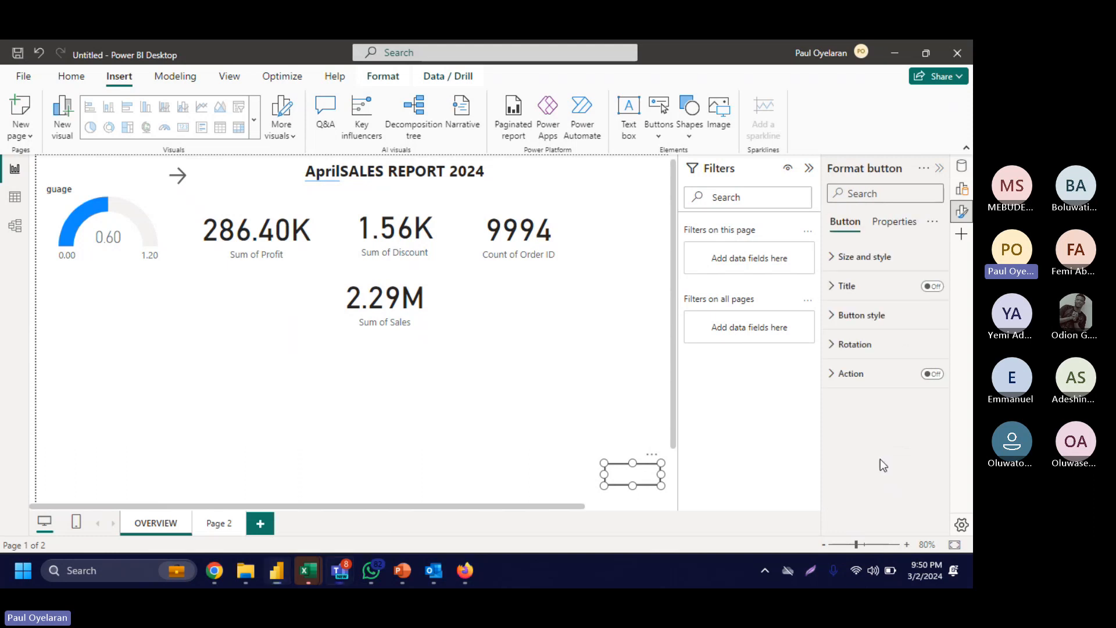
{"action": "left_click", "coordinate": [842, 375]}
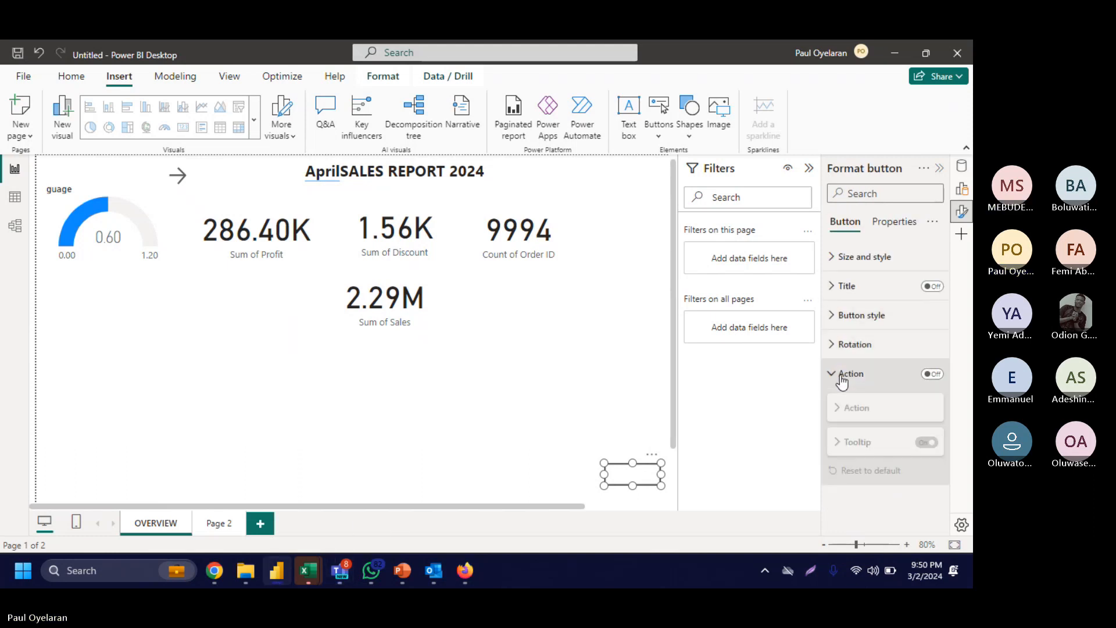
{"action": "left_click", "coordinate": [932, 374]}
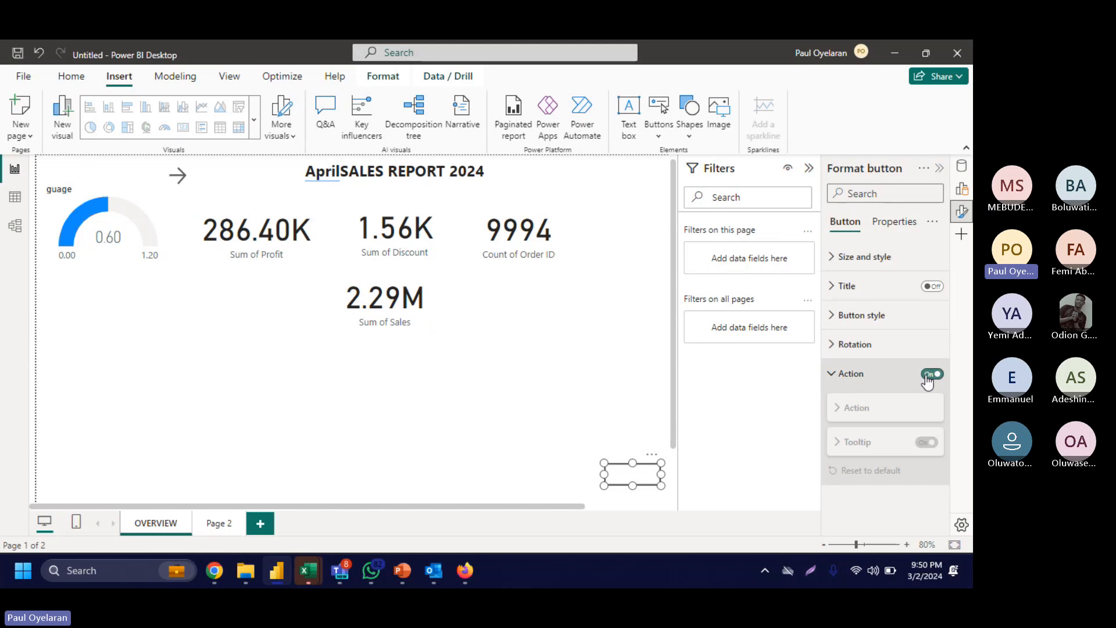
{"action": "left_click", "coordinate": [932, 374]}
Step: Enable the text in the blank OVERVIEW button's style and set it to "Explore"
{"action": "left_click", "coordinate": [874, 320]}
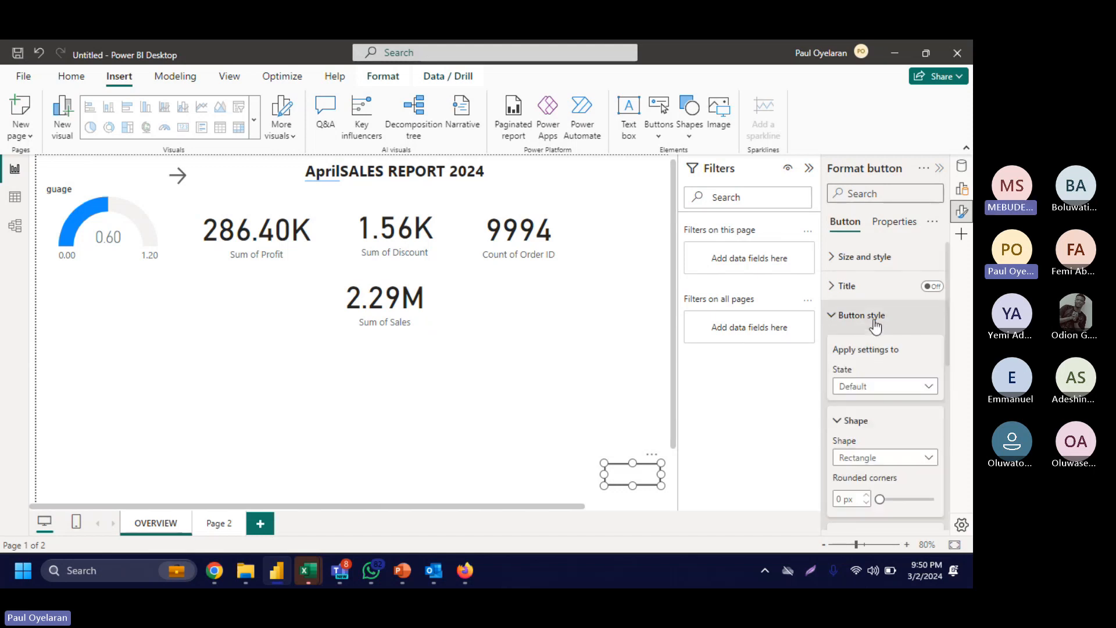
{"action": "scroll", "coordinate": [859, 446], "scroll_direction": "down", "scroll_amount": 1}
{"action": "scroll", "coordinate": [859, 446], "scroll_direction": "down", "scroll_amount": 3}
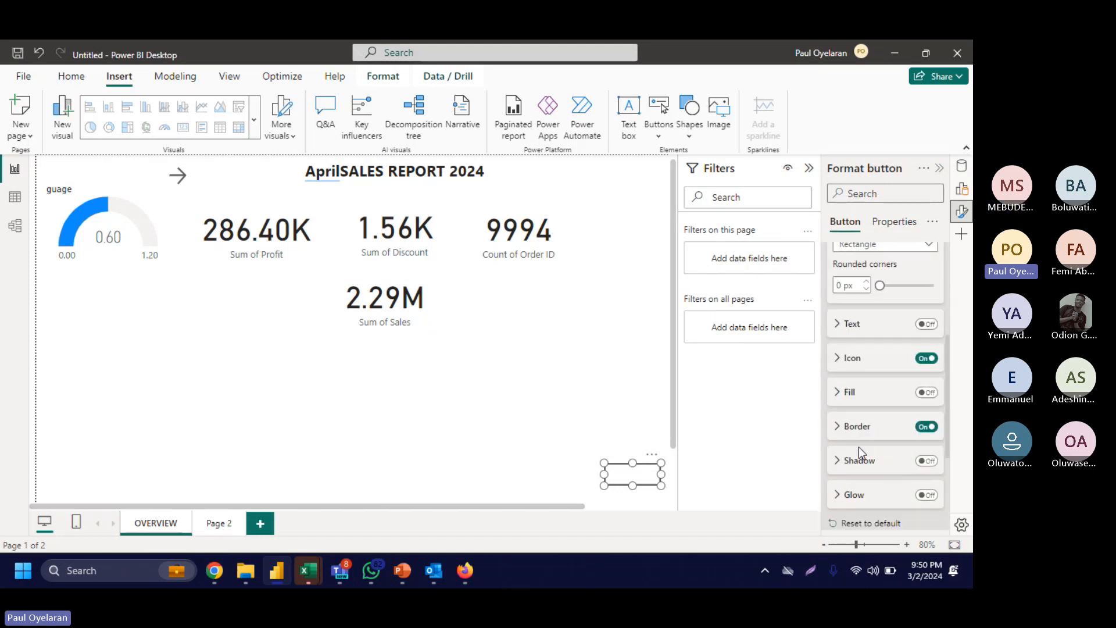
{"action": "left_click", "coordinate": [926, 306]}
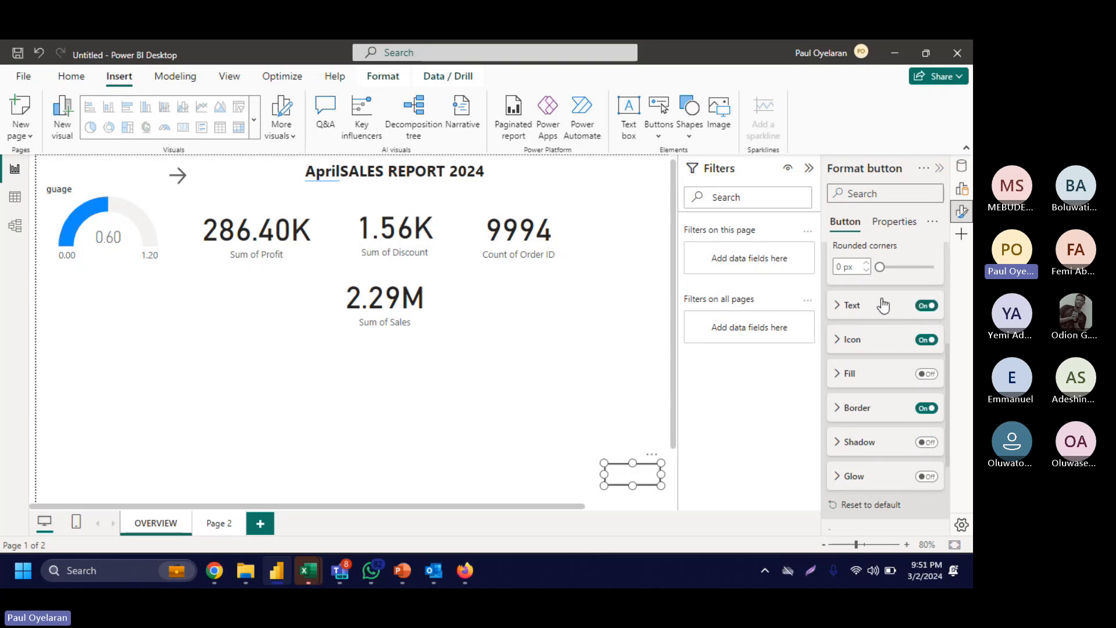
{"action": "left_click", "coordinate": [881, 305]}
{"action": "left_click", "coordinate": [866, 343]}
{"action": "key", "text": "Caps_Lock"}
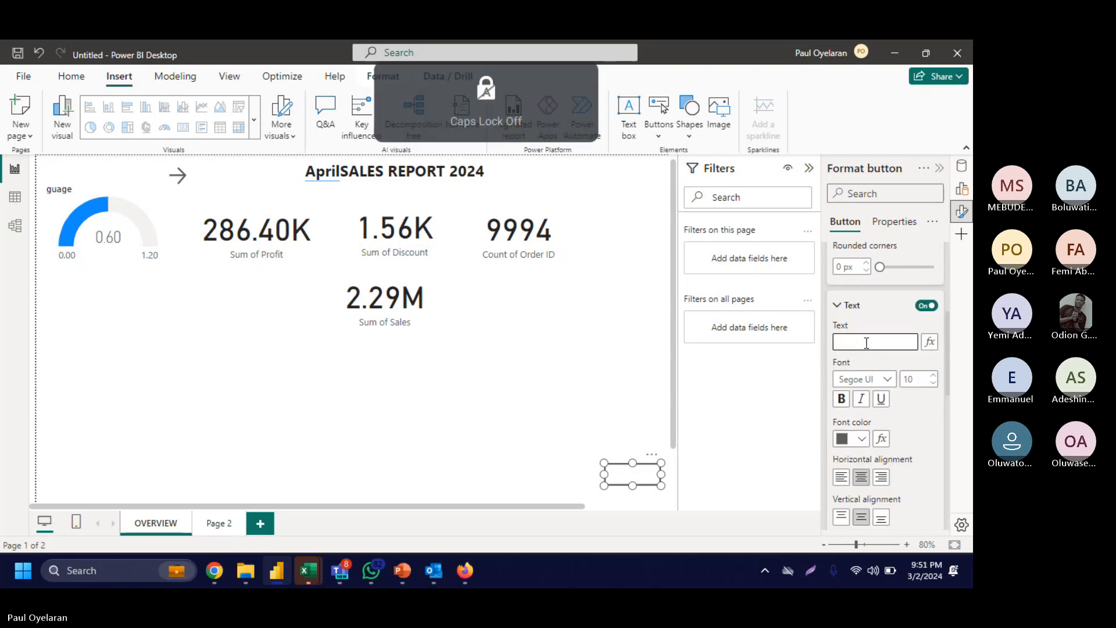
{"action": "type", "text": "plore"}
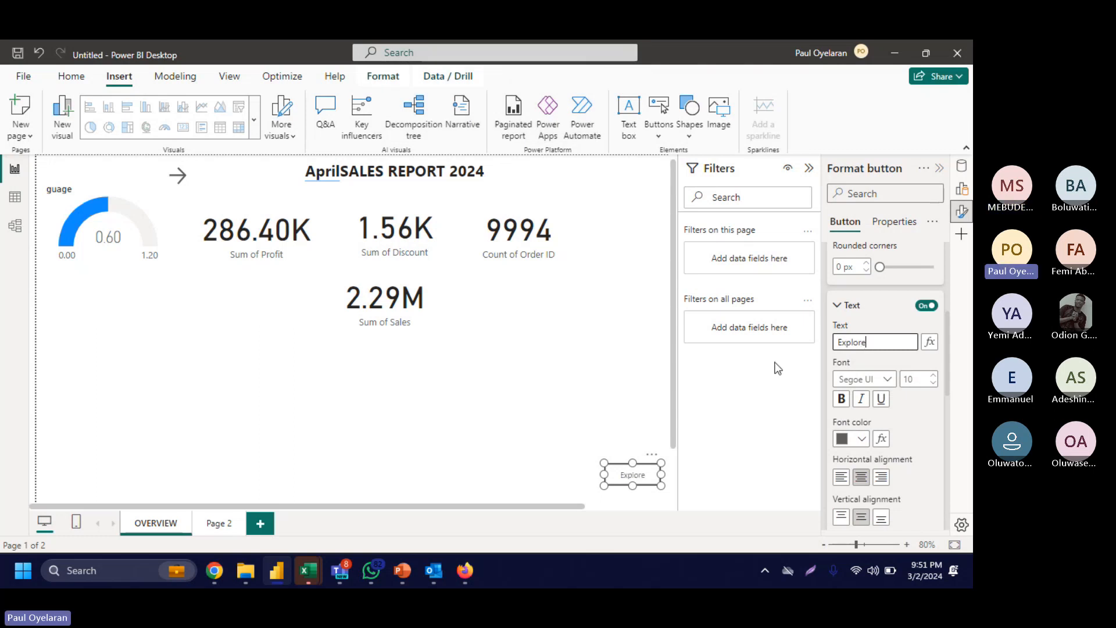
Step: Set the Explore button's text to font size 15 and make it bold
{"action": "left_click", "coordinate": [933, 376]}
{"action": "left_click", "coordinate": [933, 375]}
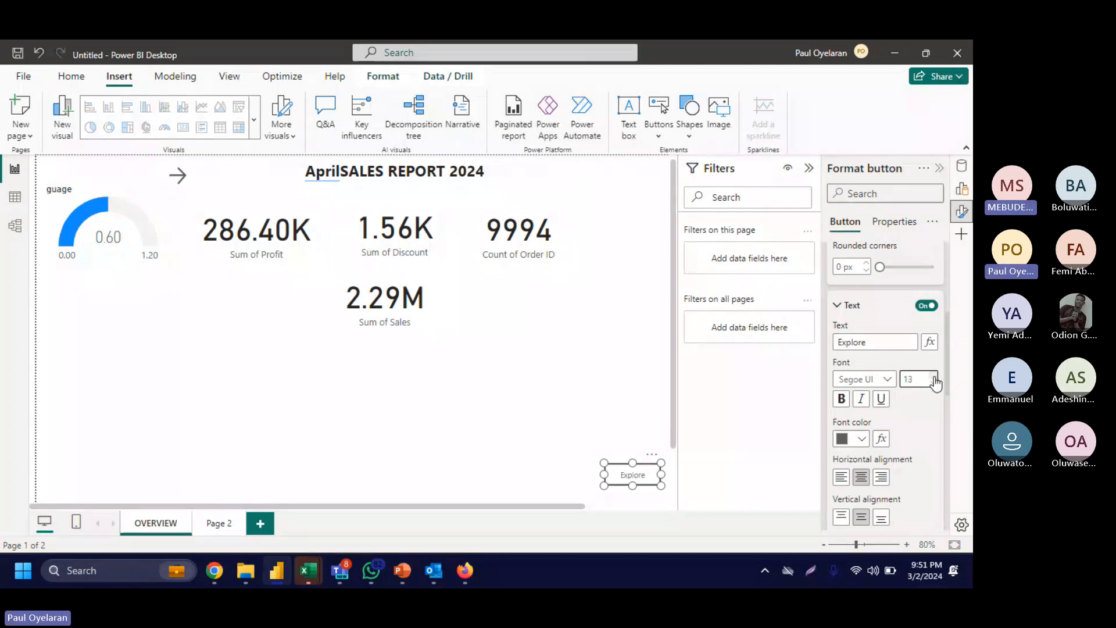
{"action": "left_click", "coordinate": [932, 375]}
{"action": "left_click", "coordinate": [933, 375]}
{"action": "left_click", "coordinate": [932, 375]}
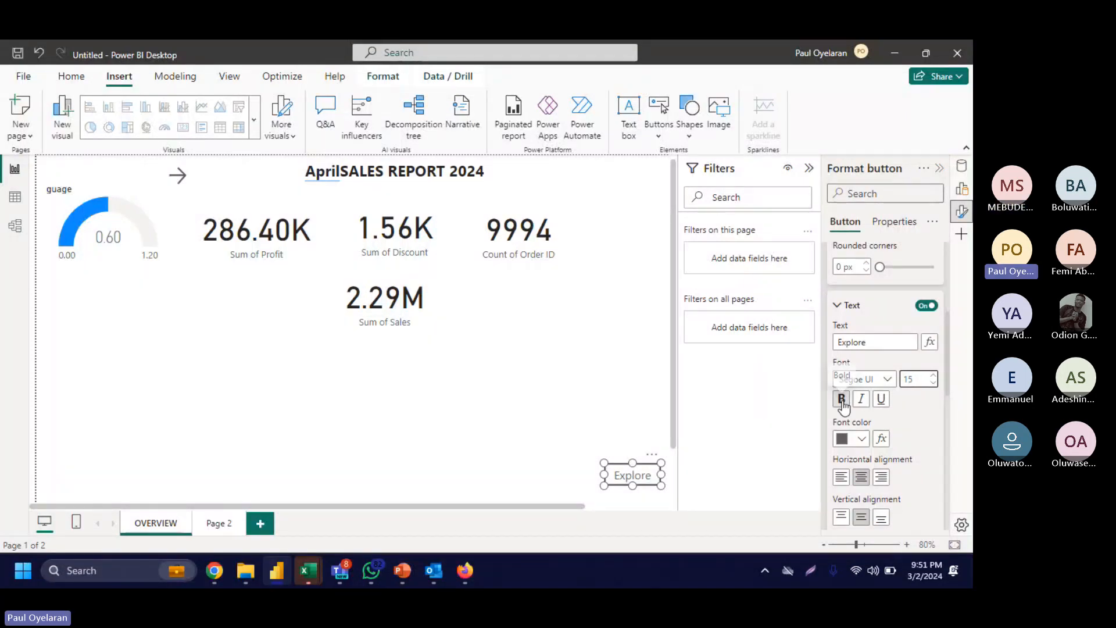
{"action": "left_click", "coordinate": [842, 399]}
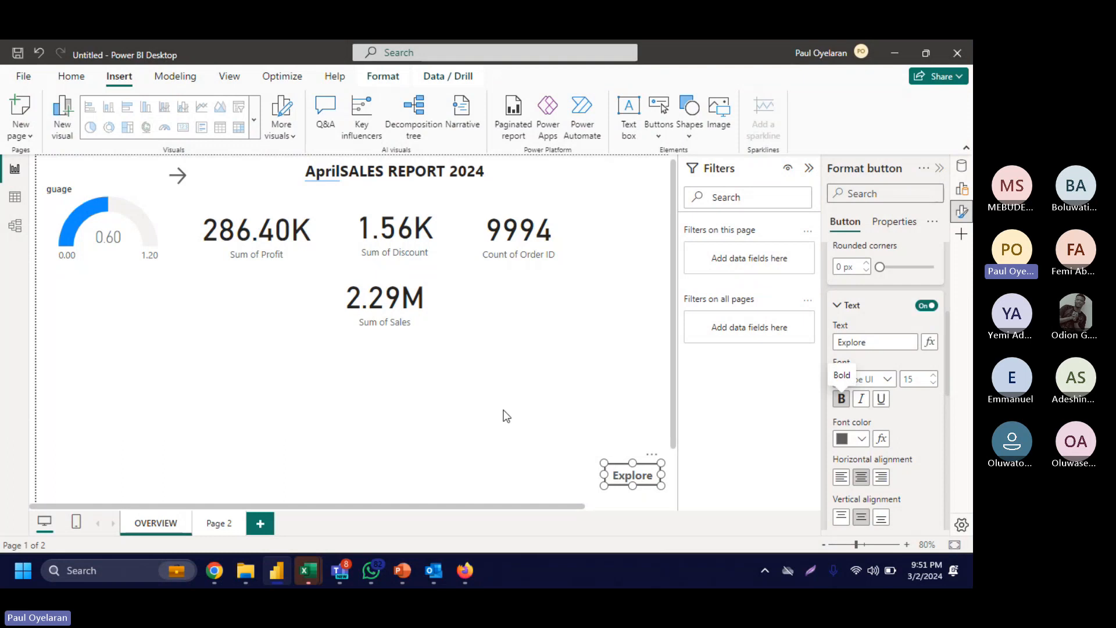
{"action": "left_click", "coordinate": [475, 395]}
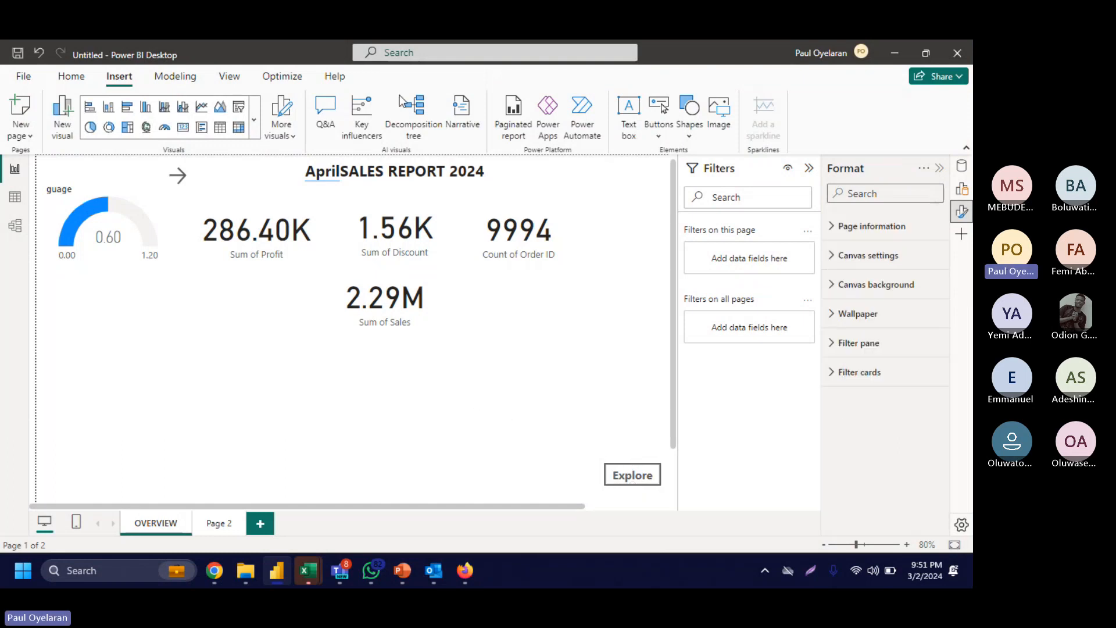
Step: Enable the Explore button's action and set it to Page navigation with Page 2 as the destination
{"action": "left_click", "coordinate": [647, 481]}
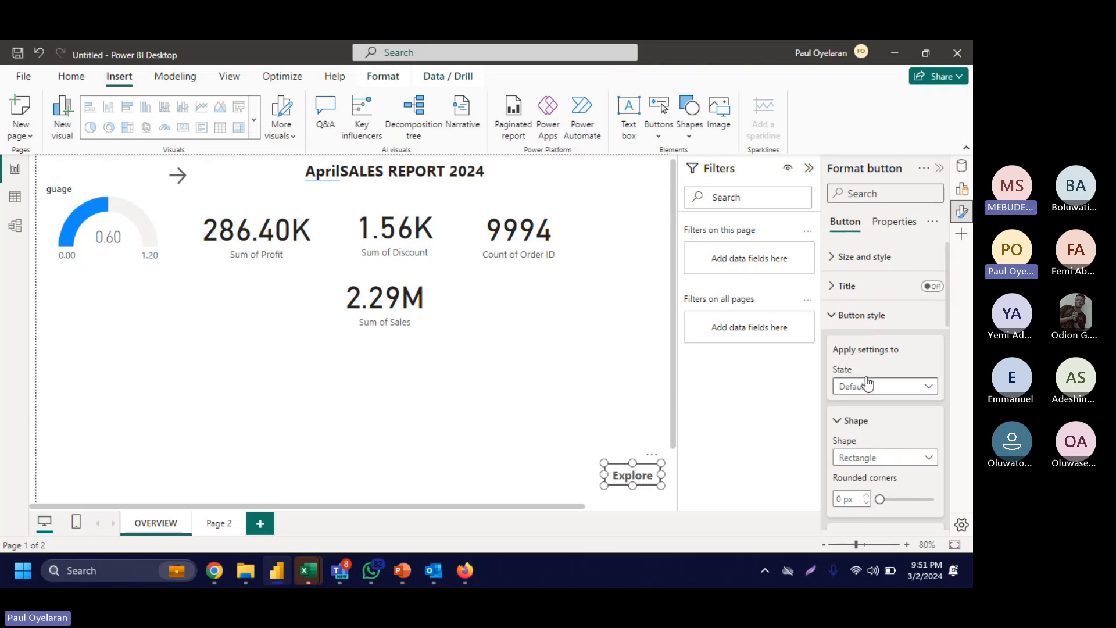
{"action": "left_click", "coordinate": [877, 314]}
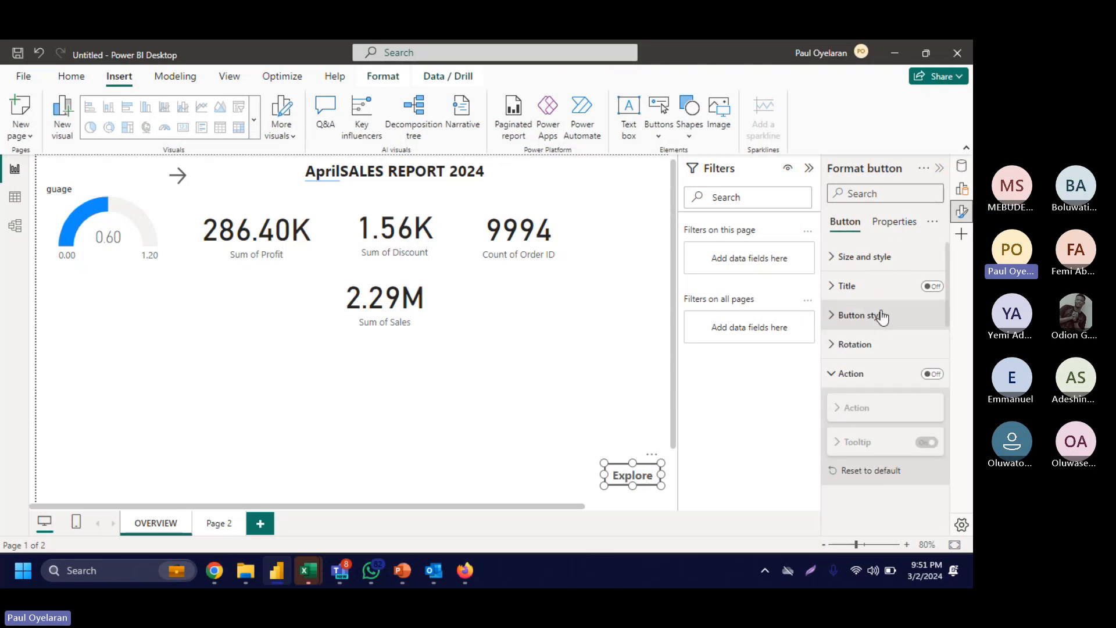
{"action": "left_click", "coordinate": [932, 374]}
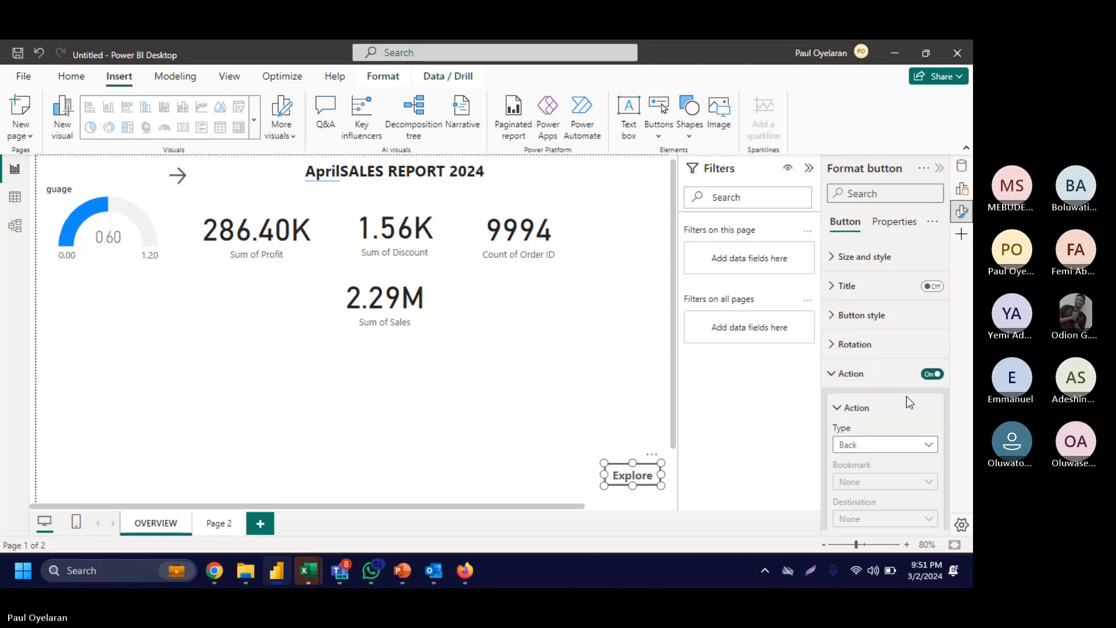
{"action": "left_click", "coordinate": [854, 446]}
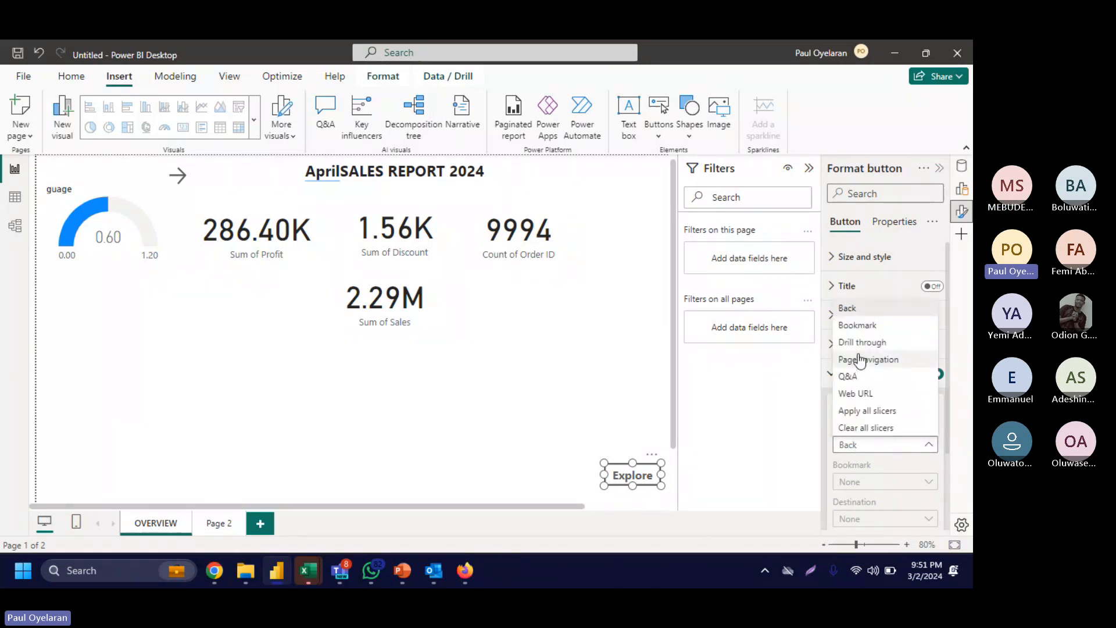
{"action": "left_click", "coordinate": [860, 360]}
{"action": "scroll", "coordinate": [863, 450], "scroll_direction": "down", "scroll_amount": 3}
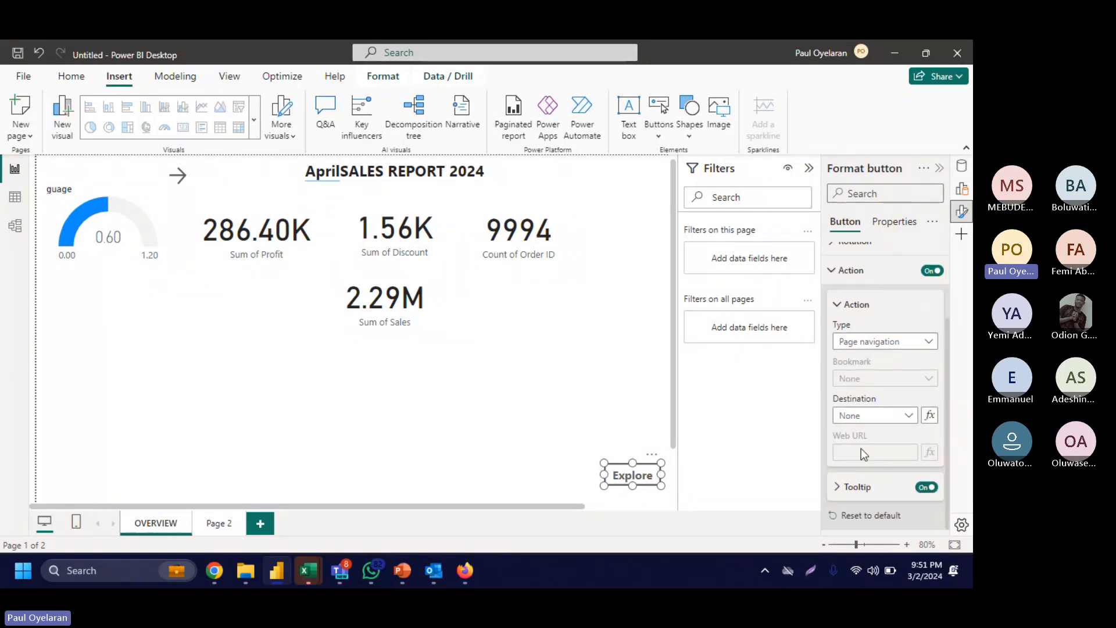
{"action": "left_click", "coordinate": [871, 421]}
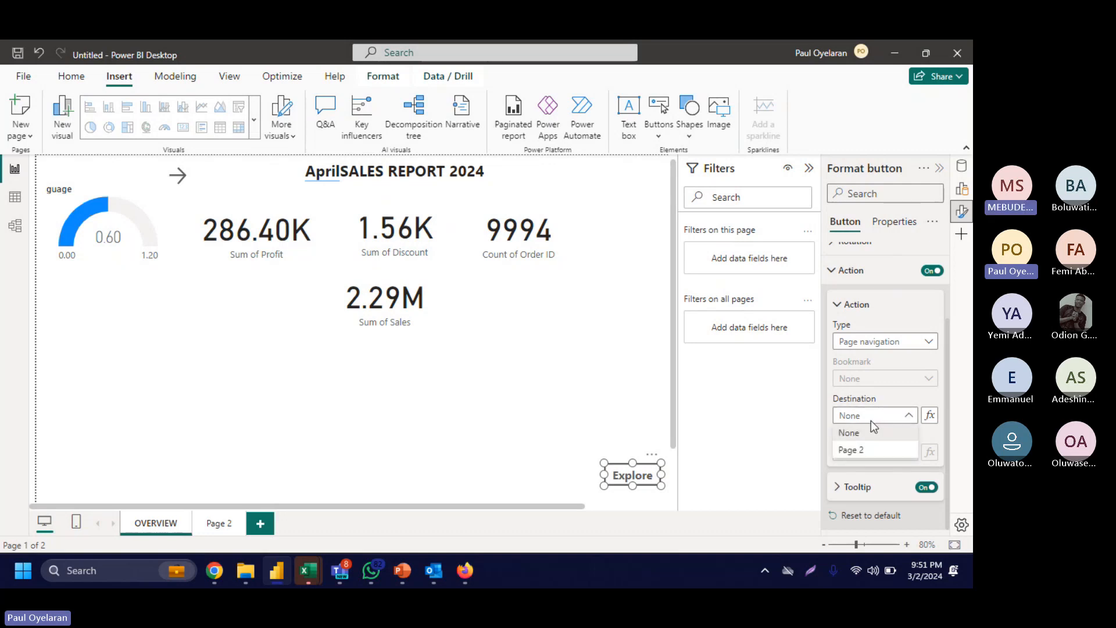
{"action": "left_click", "coordinate": [856, 452]}
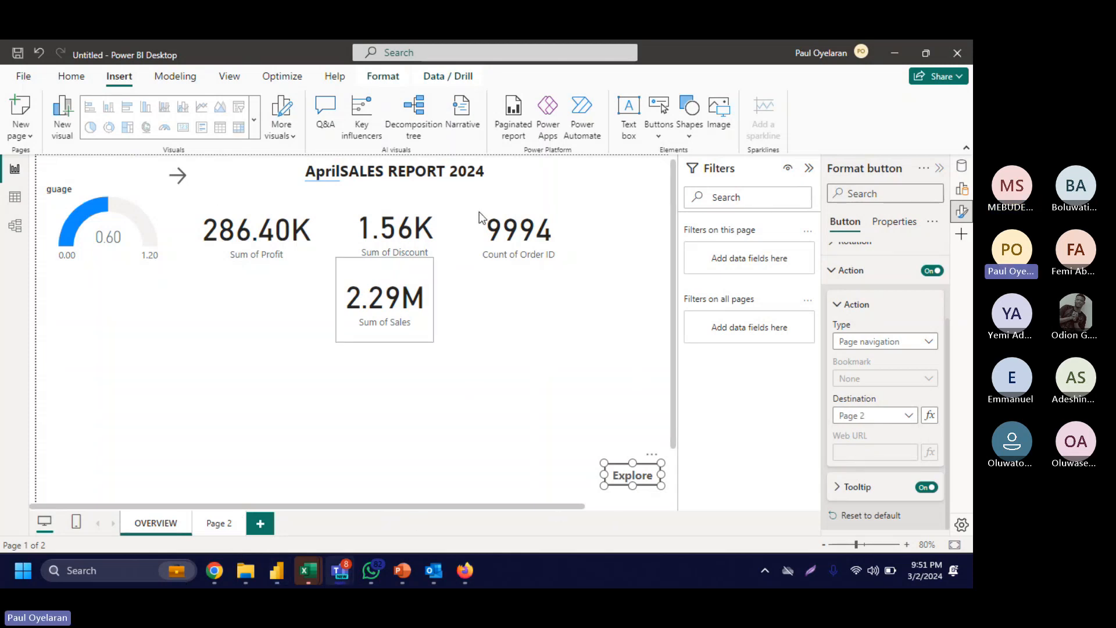
Step: Test the Explore button's navigation to Page 2 and return to the OVERVIEW page
{"action": "left_click", "coordinate": [634, 478], "text": "ctrl"}
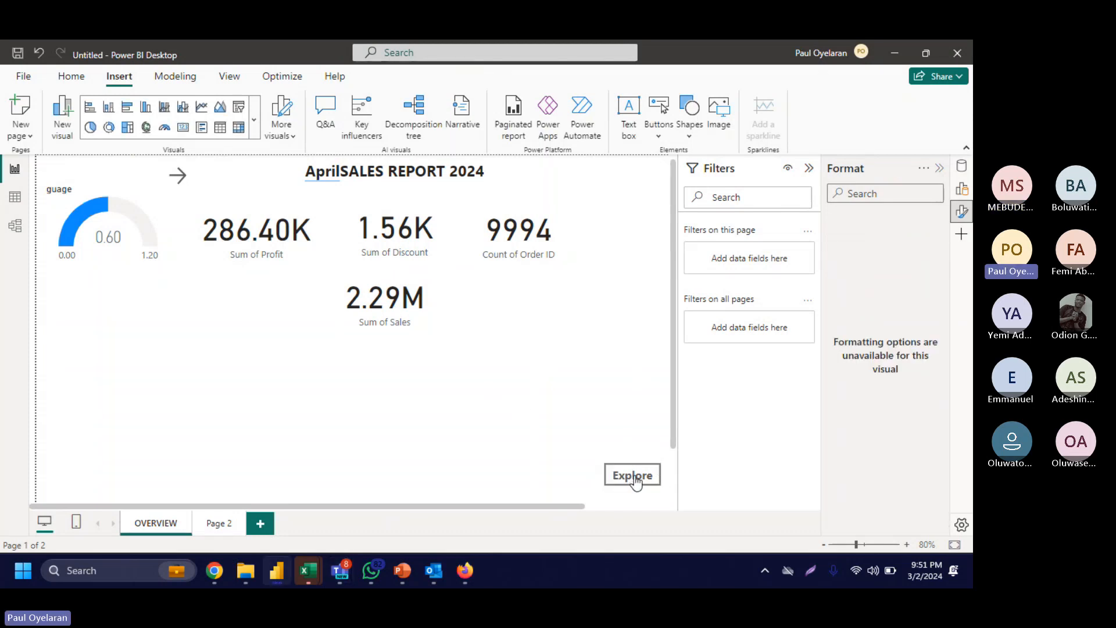
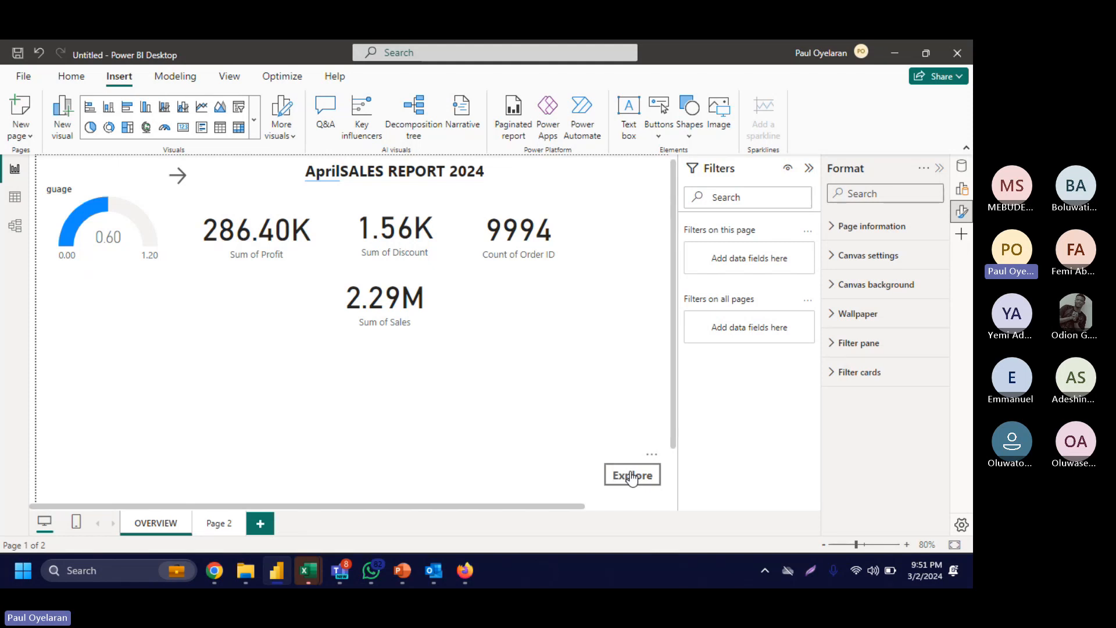
{"action": "left_click", "coordinate": [632, 477], "text": "ctrl"}
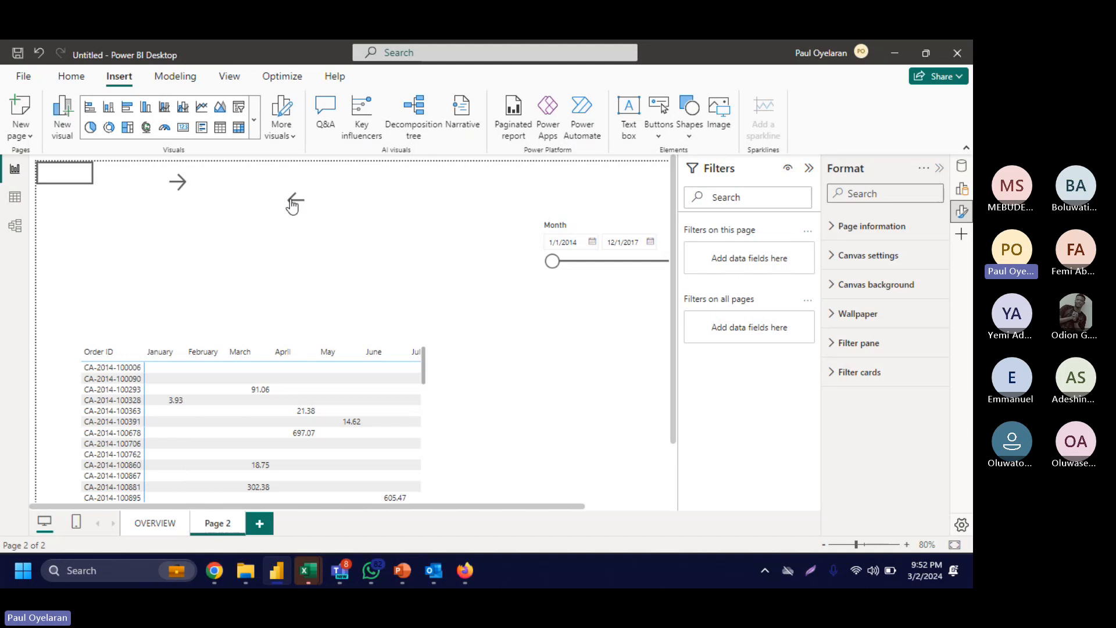
{"action": "left_click", "coordinate": [151, 529]}
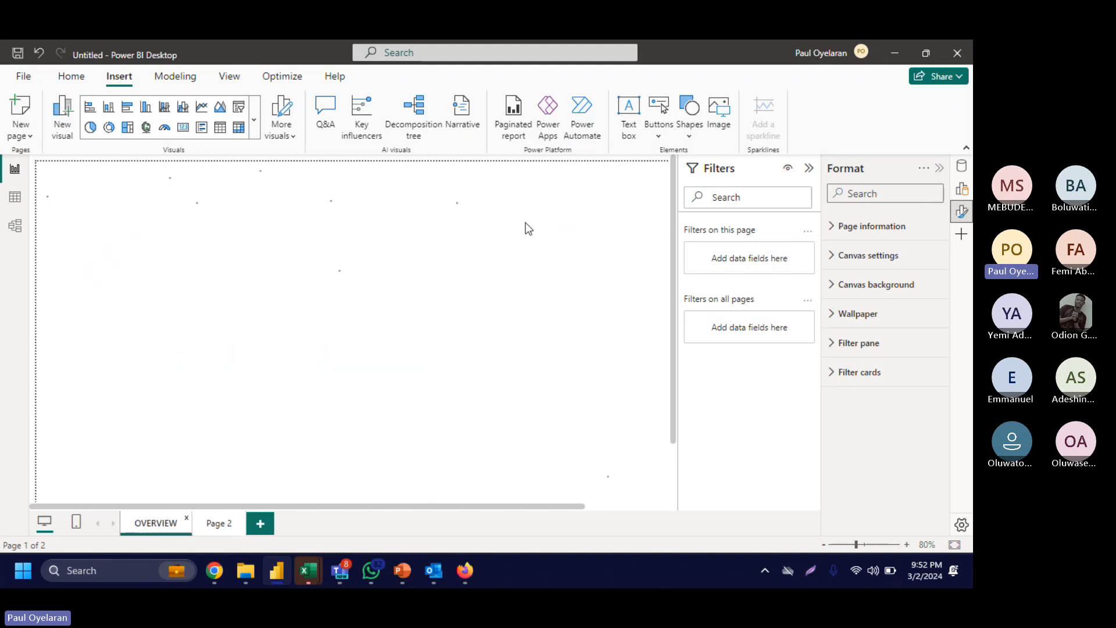
{"action": "left_click", "coordinate": [669, 137]}
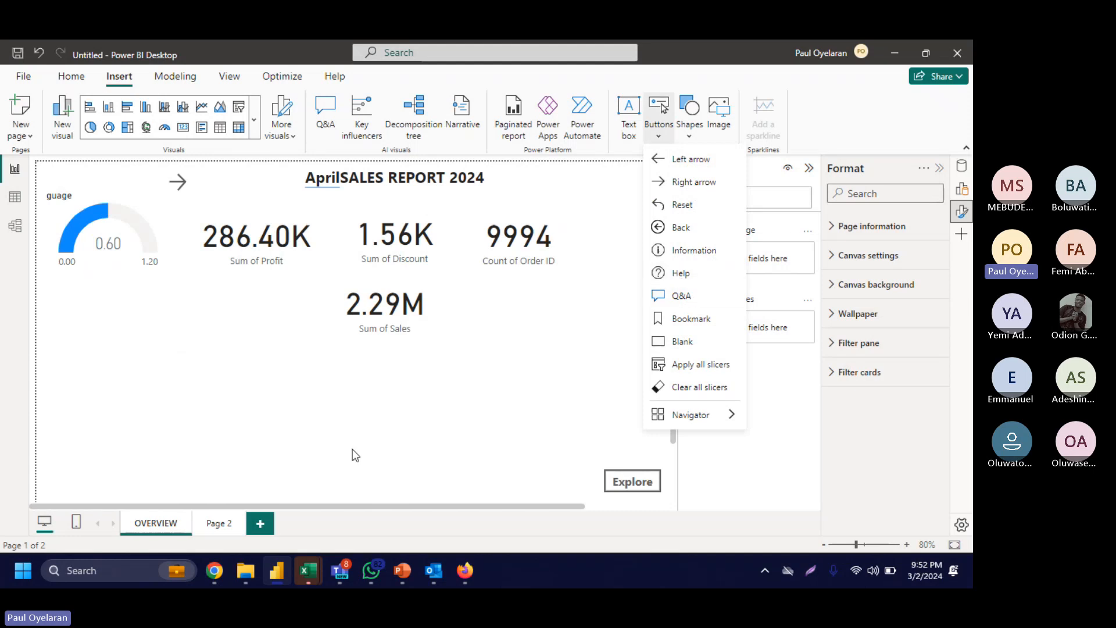
{"action": "left_click", "coordinate": [619, 481]}
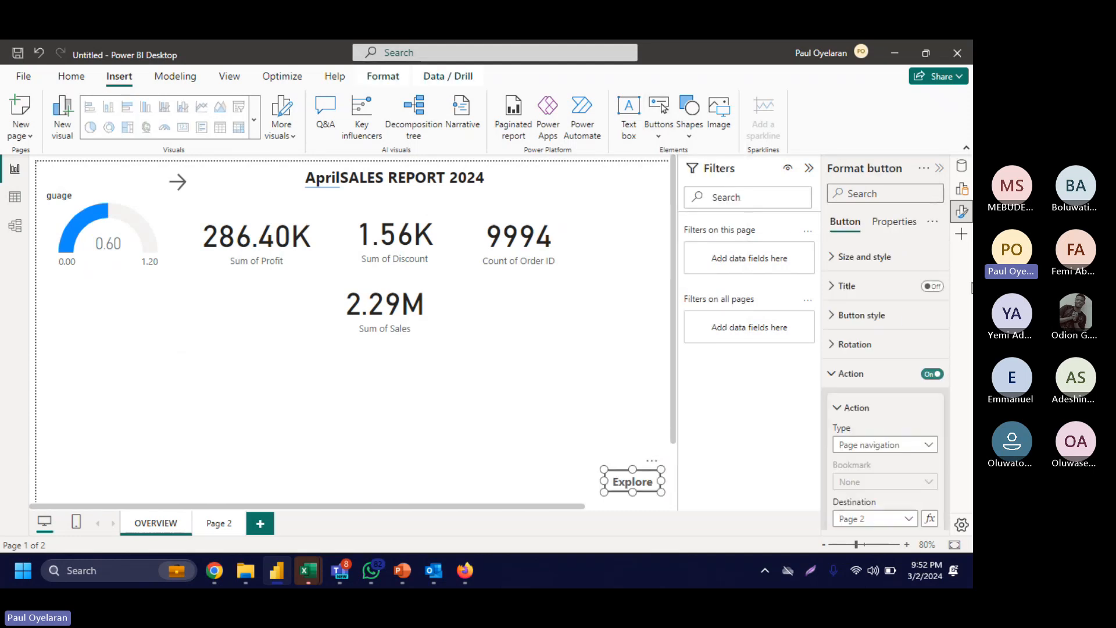
{"action": "left_click", "coordinate": [883, 445]}
{"action": "key", "text": "Escape"}
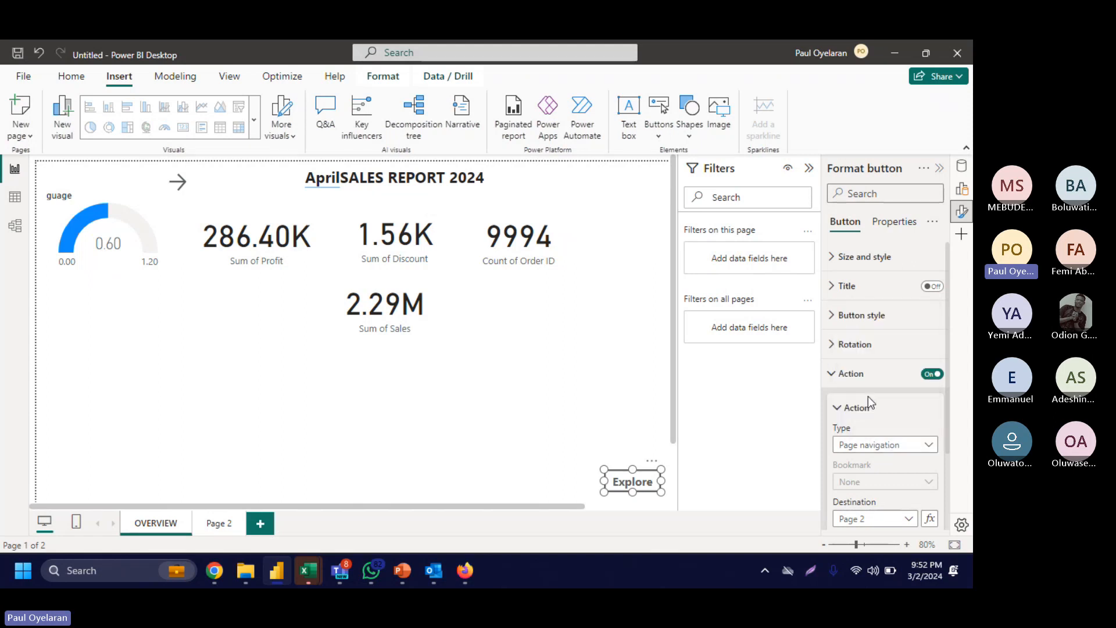
{"action": "scroll", "coordinate": [867, 396], "scroll_direction": "down", "scroll_amount": 3}
{"action": "left_click", "coordinate": [872, 469]}
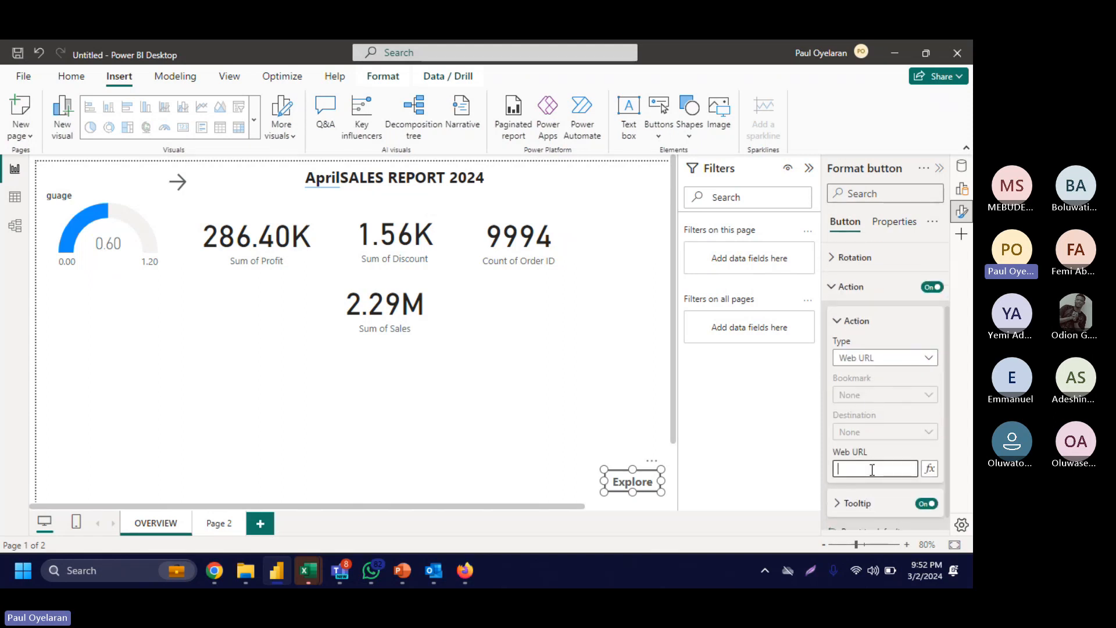
{"action": "type", "text": "hrr"}
{"action": "type", "text": "ttps:"}
{"action": "type", "text": "//"}
{"action": "type", "text": "google.co"}
{"action": "type", "text": "m"}
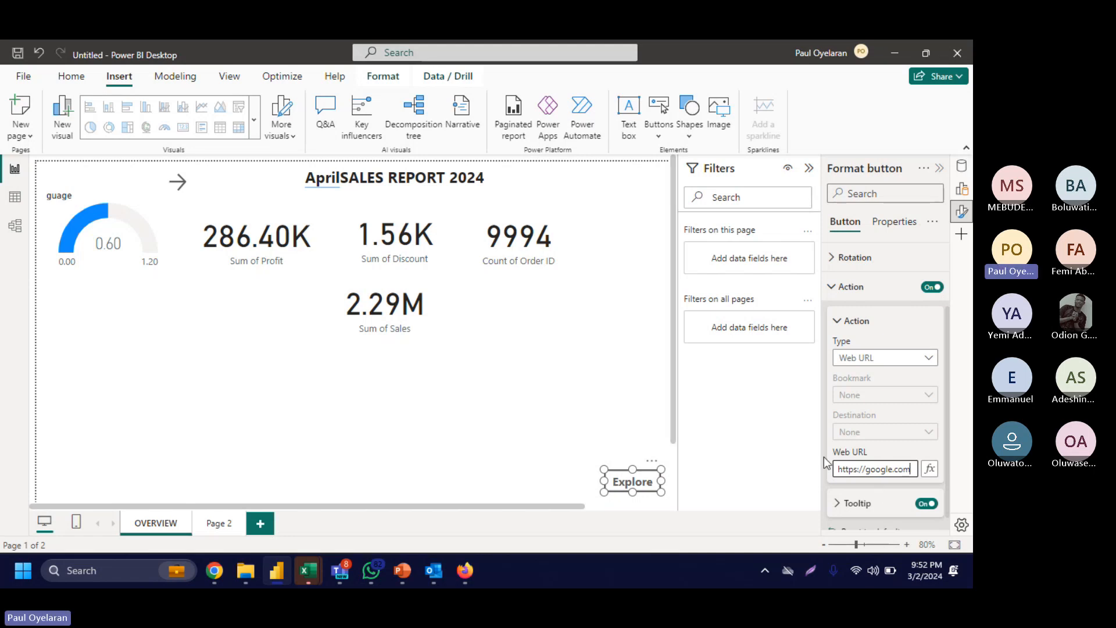
{"action": "left_click", "coordinate": [637, 485]}
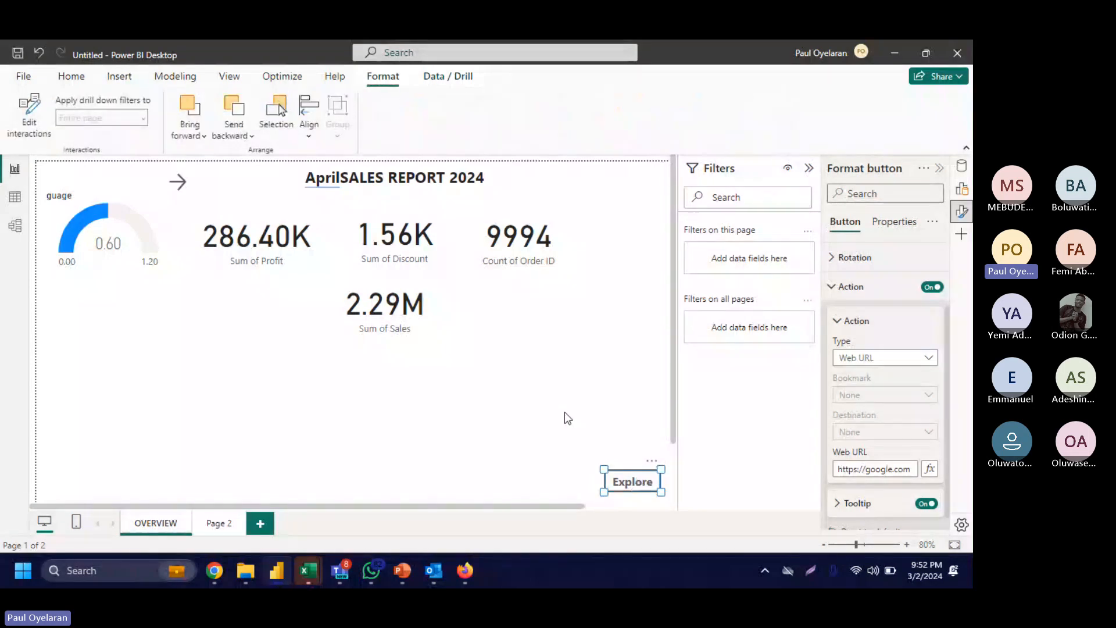
{"action": "left_click", "coordinate": [564, 411]}
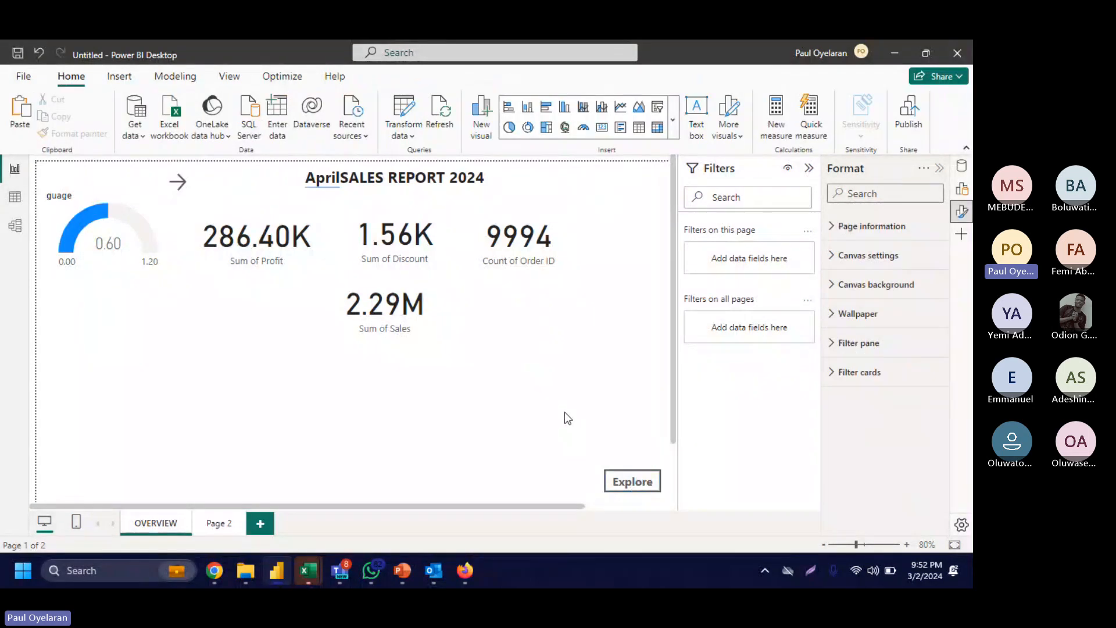
Step: Replace the forward slashes in the Explore button's web URL with backslashes, giving https:\\google.com
{"action": "left_click", "coordinate": [632, 481]}
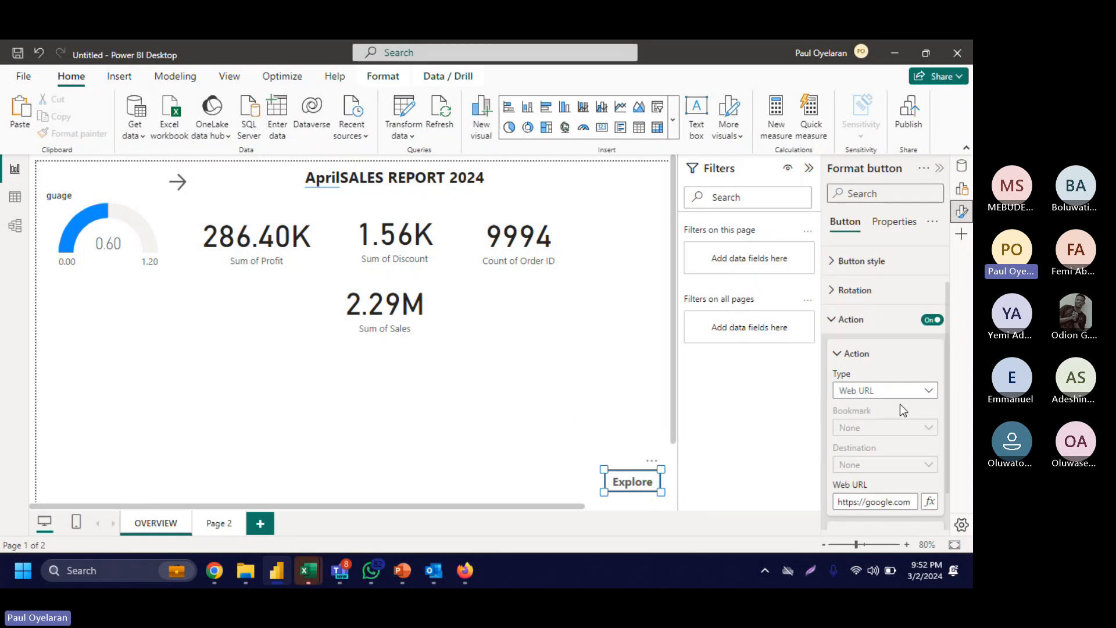
{"action": "scroll", "coordinate": [899, 404], "scroll_direction": "down", "scroll_amount": 1}
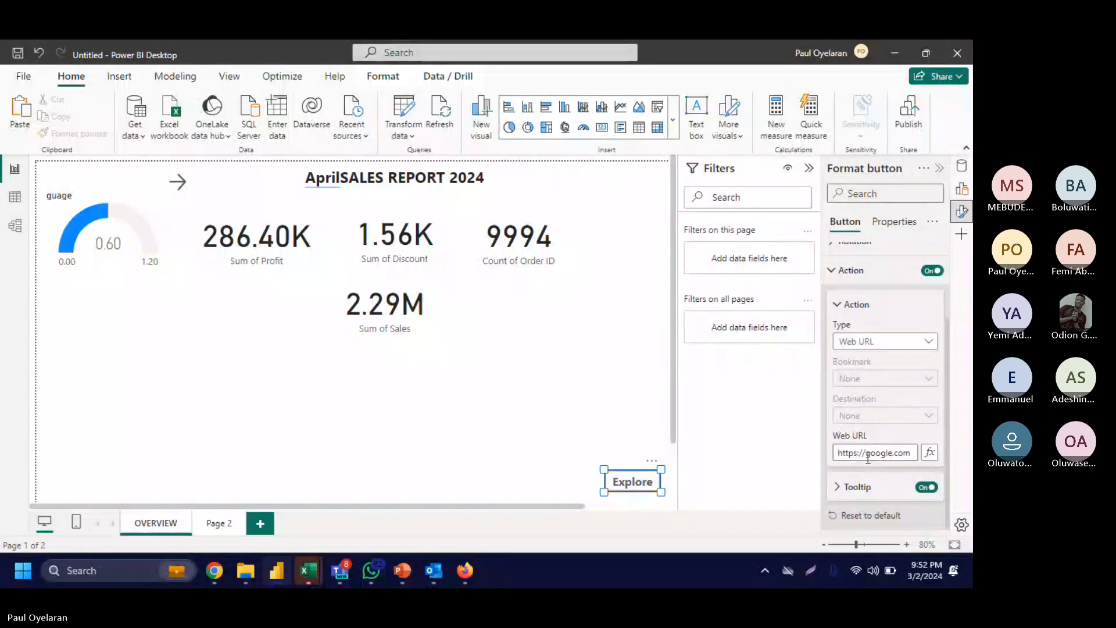
{"action": "left_click", "coordinate": [866, 458]}
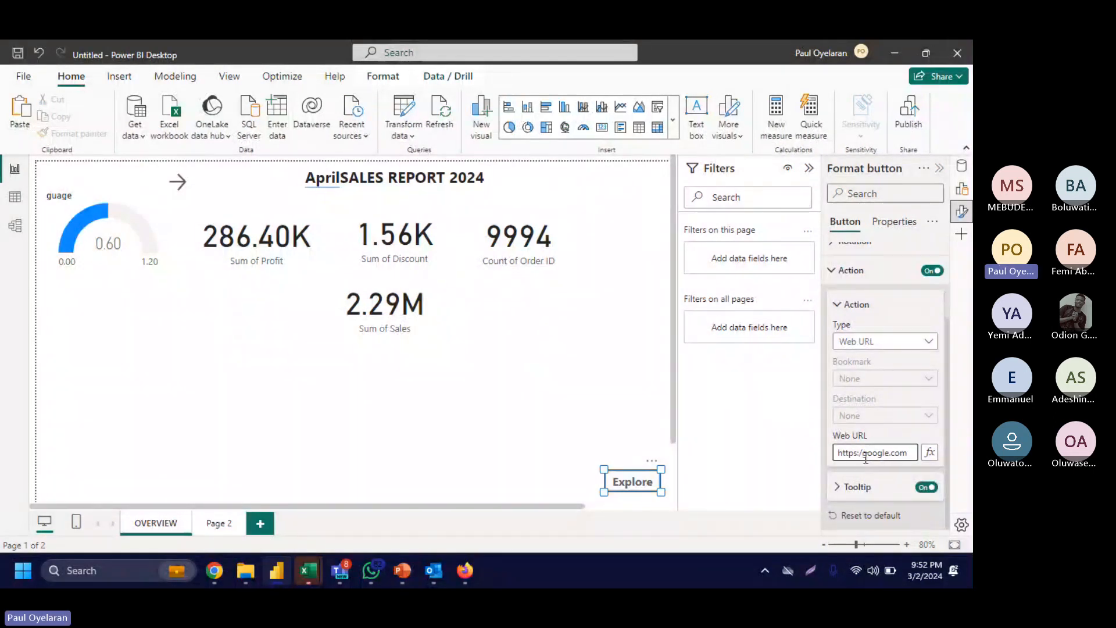
{"action": "key", "text": "BackSpace"}
{"action": "type", "text": "\\\\"}
{"action": "left_click", "coordinate": [602, 400]}
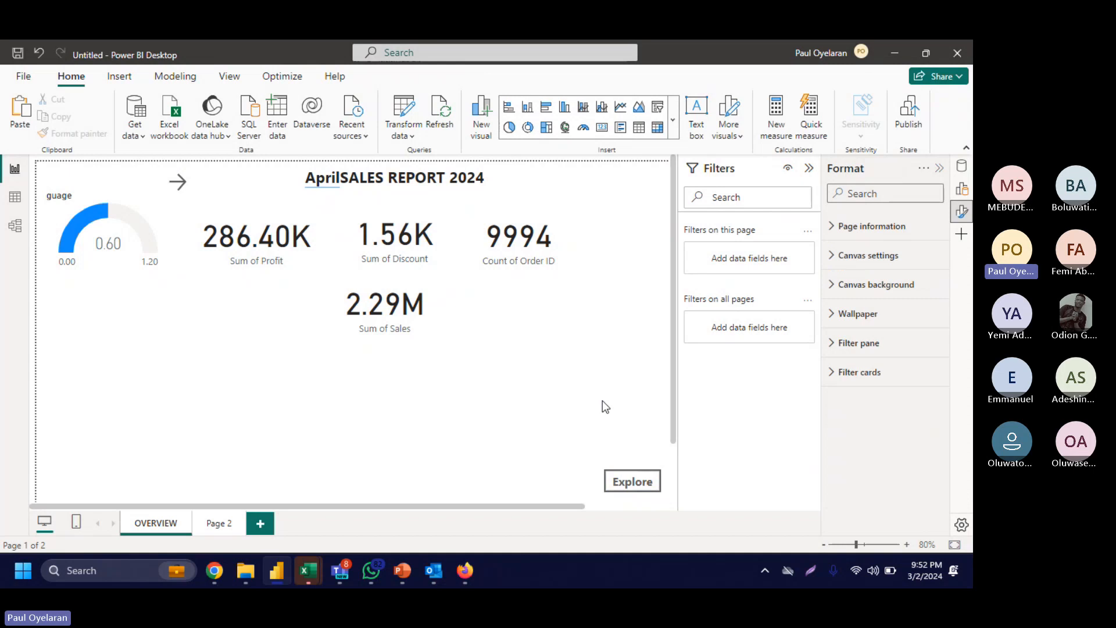
{"action": "left_click", "coordinate": [638, 486]}
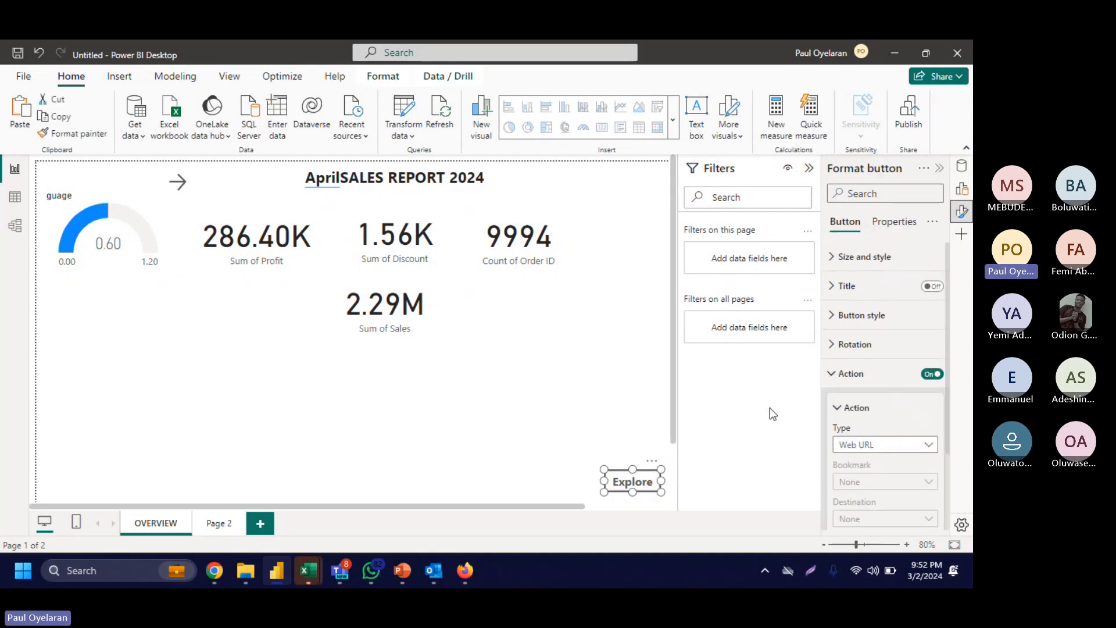
{"action": "scroll", "coordinate": [866, 450], "scroll_direction": "down", "scroll_amount": 2}
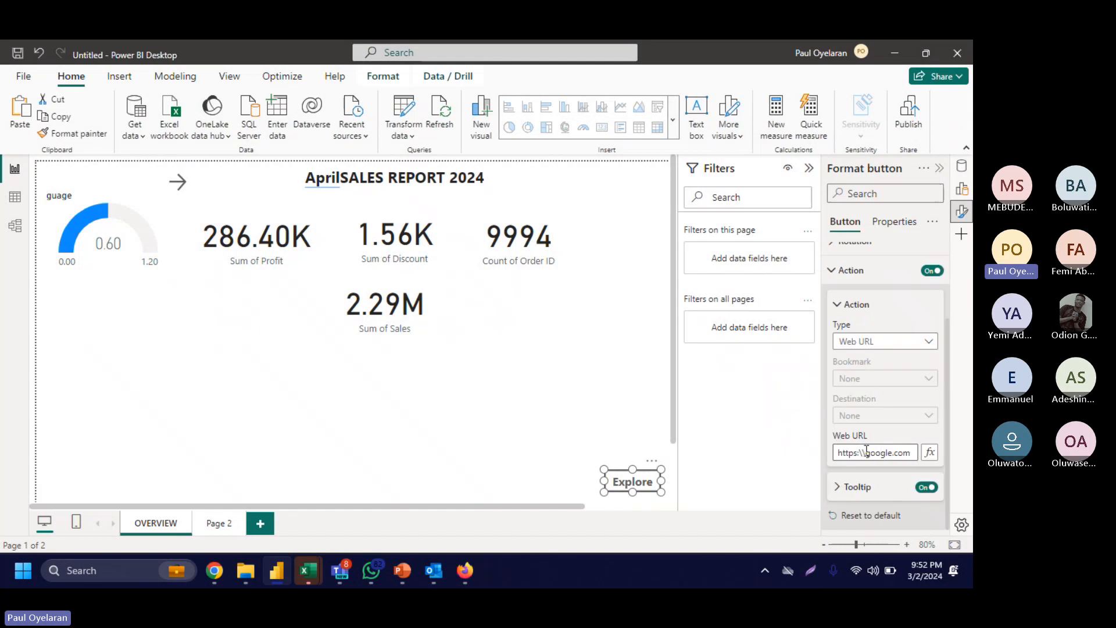
{"action": "left_click", "coordinate": [866, 451]}
{"action": "key", "text": "BackSpace"}
{"action": "key", "text": "BackSpace"}
{"action": "key", "text": "BackSpace"}
{"action": "key", "text": "BackSpace"}
{"action": "key", "text": "BackSpace"}
{"action": "key", "text": "BackSpace"}
{"action": "key", "text": "BackSpace"}
{"action": "key", "text": "BackSpace"}
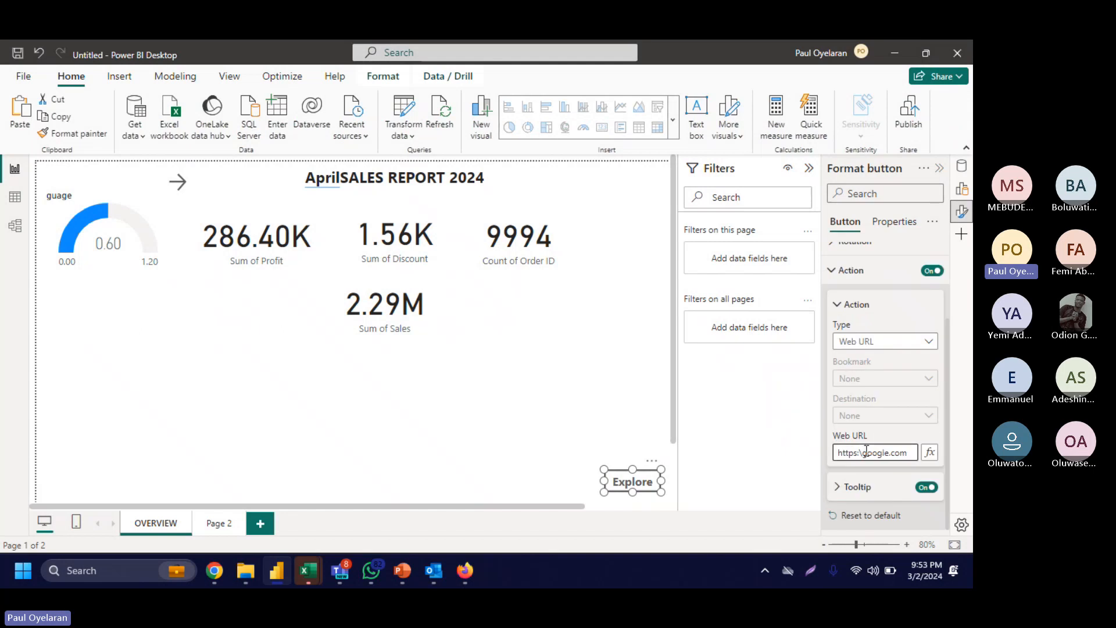
{"action": "type", "text": "www.\\"}
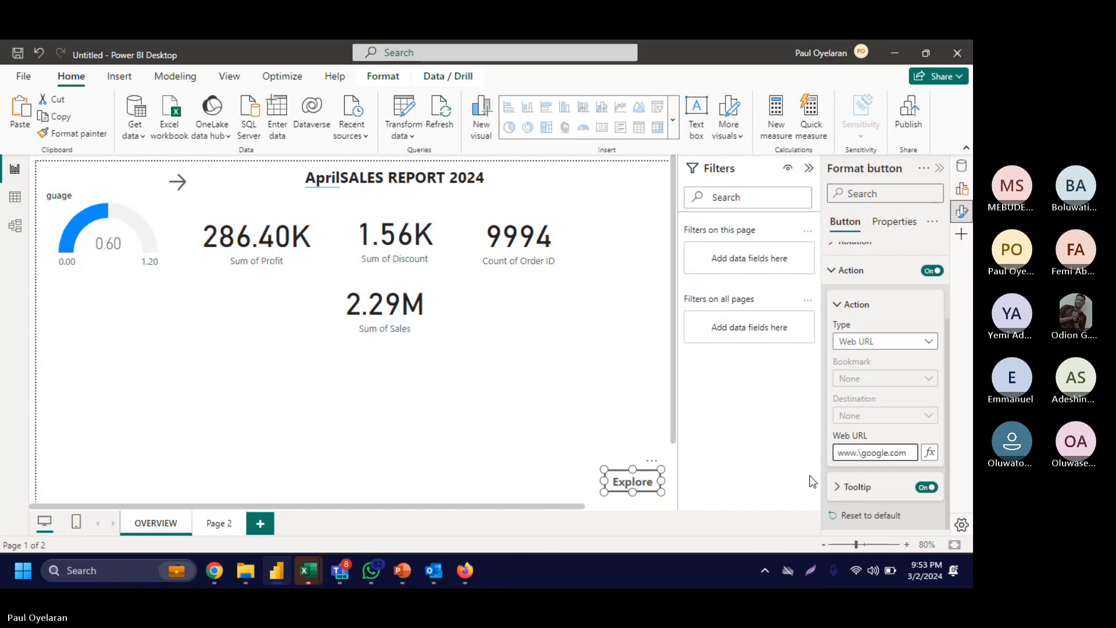
{"action": "key", "text": "BackSpace"}
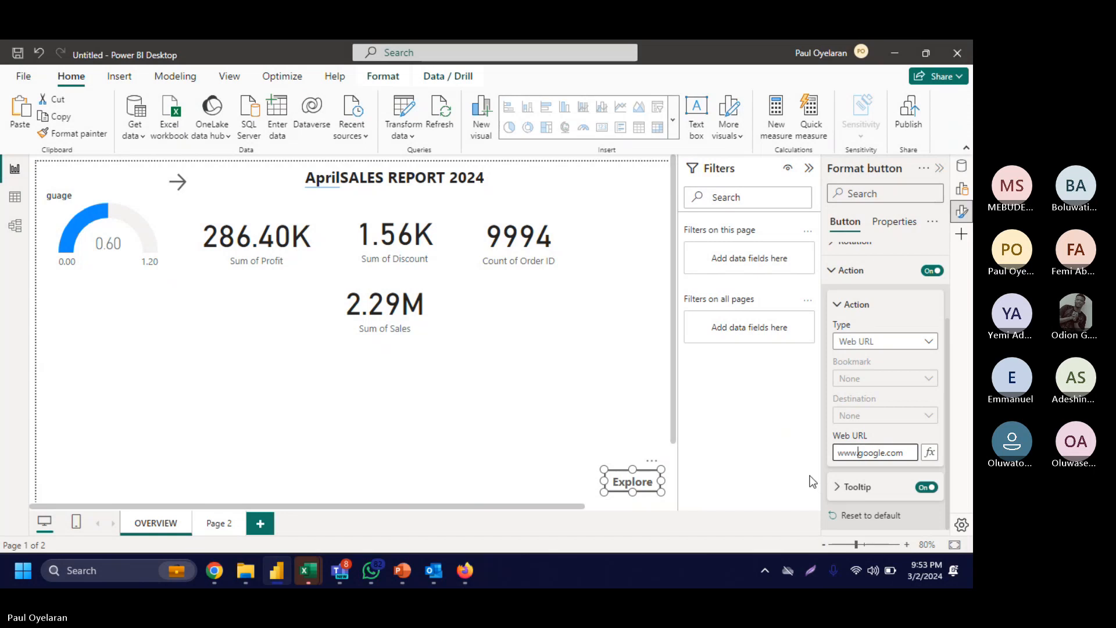
{"action": "left_click", "coordinate": [634, 413]}
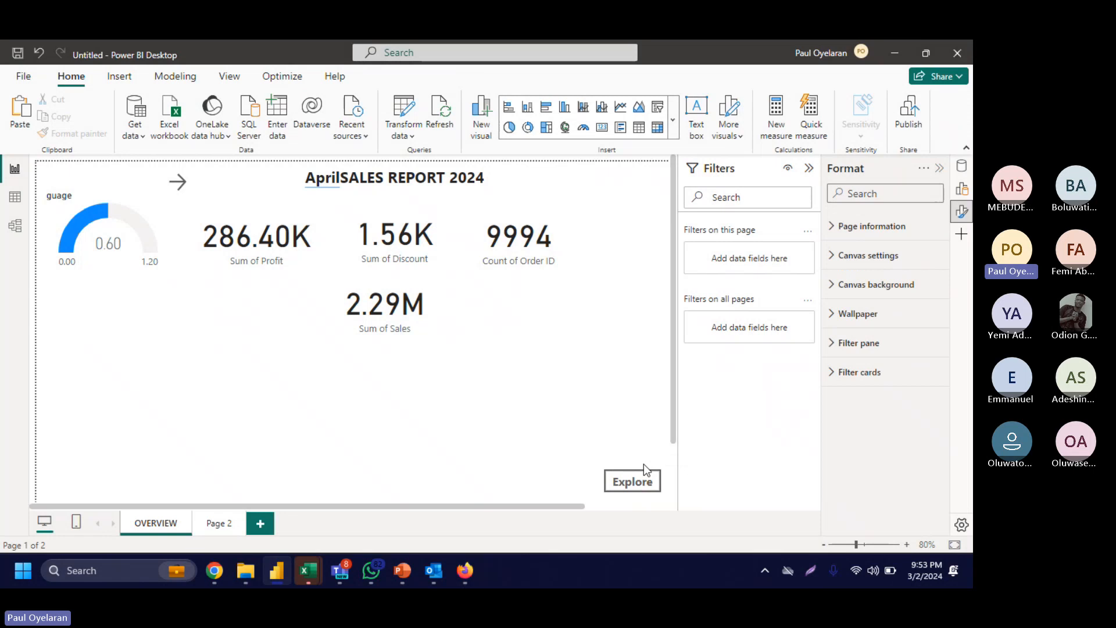
{"action": "left_click", "coordinate": [636, 479]}
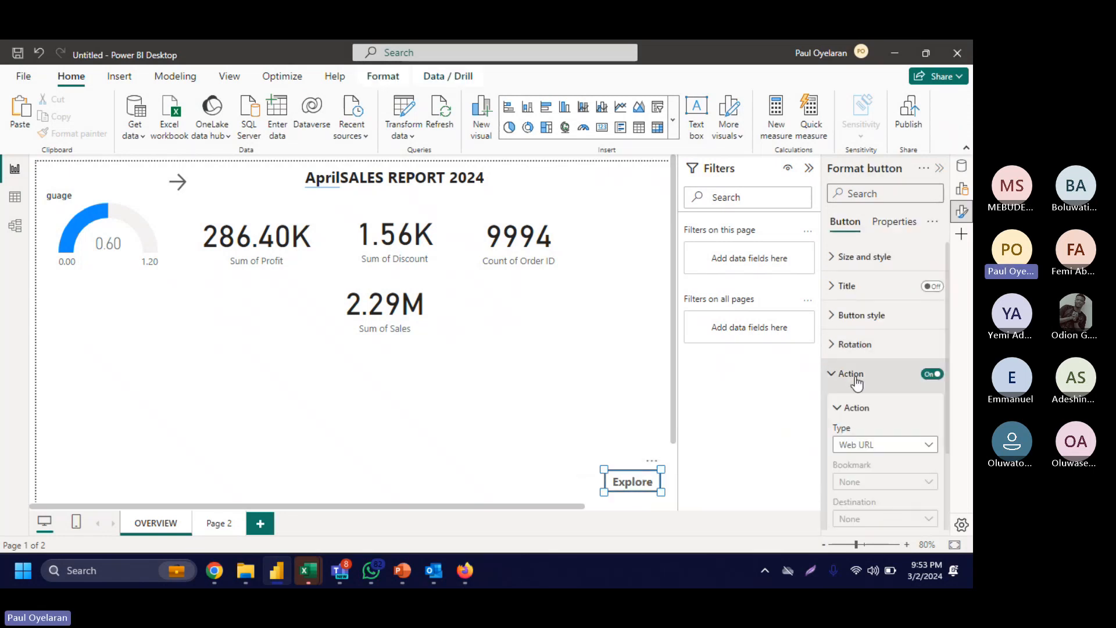
{"action": "scroll", "coordinate": [875, 469], "scroll_direction": "down", "scroll_amount": 3}
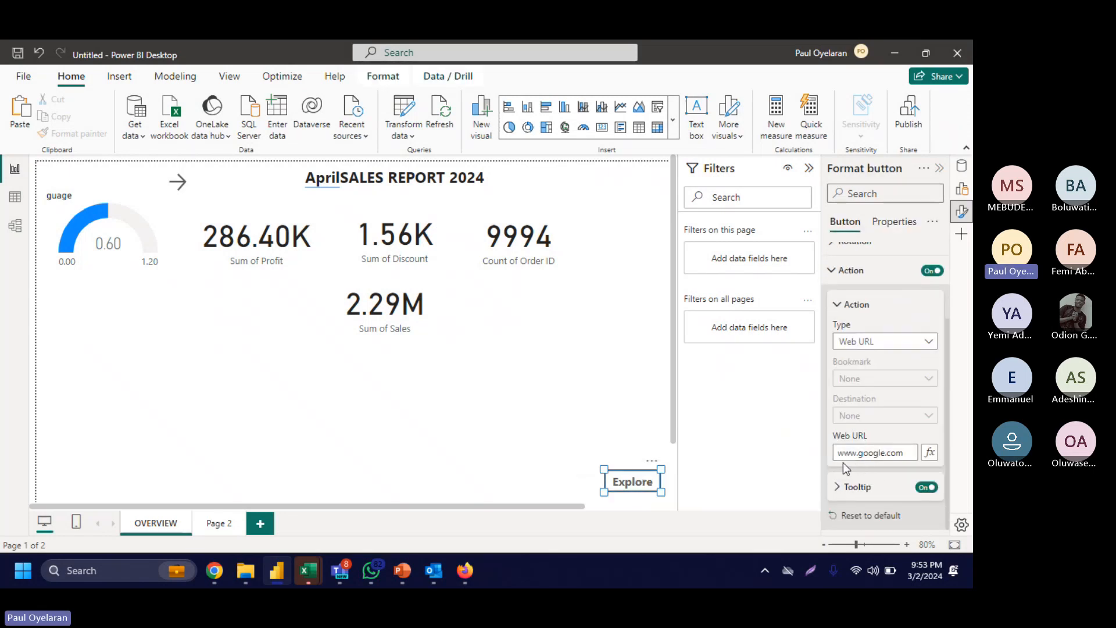
{"action": "left_click", "coordinate": [839, 455]}
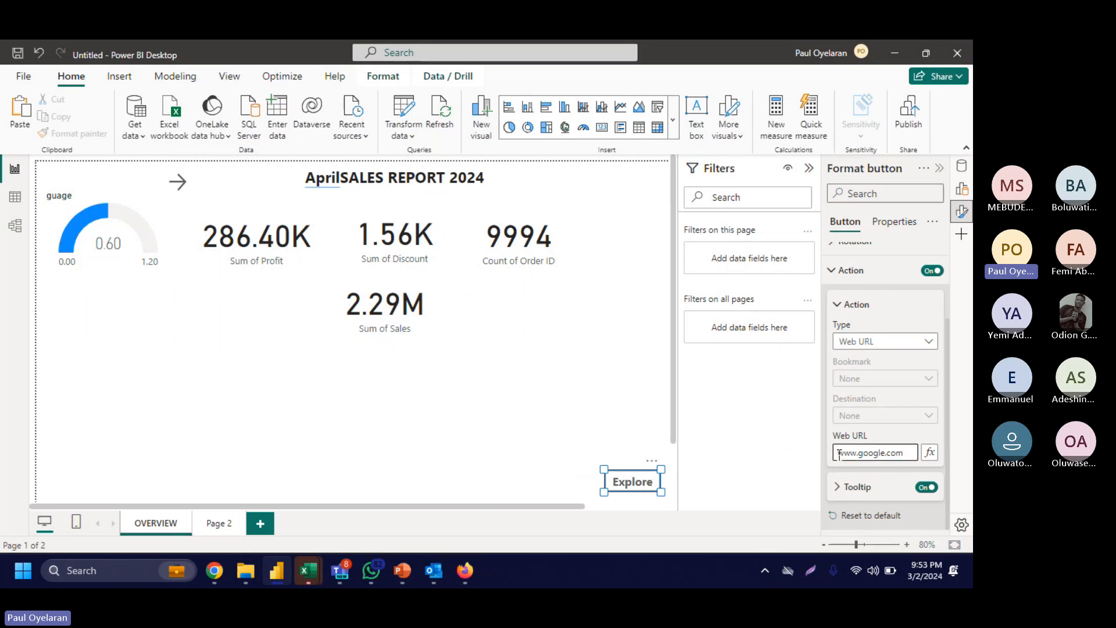
{"action": "left_click", "coordinate": [464, 570]}
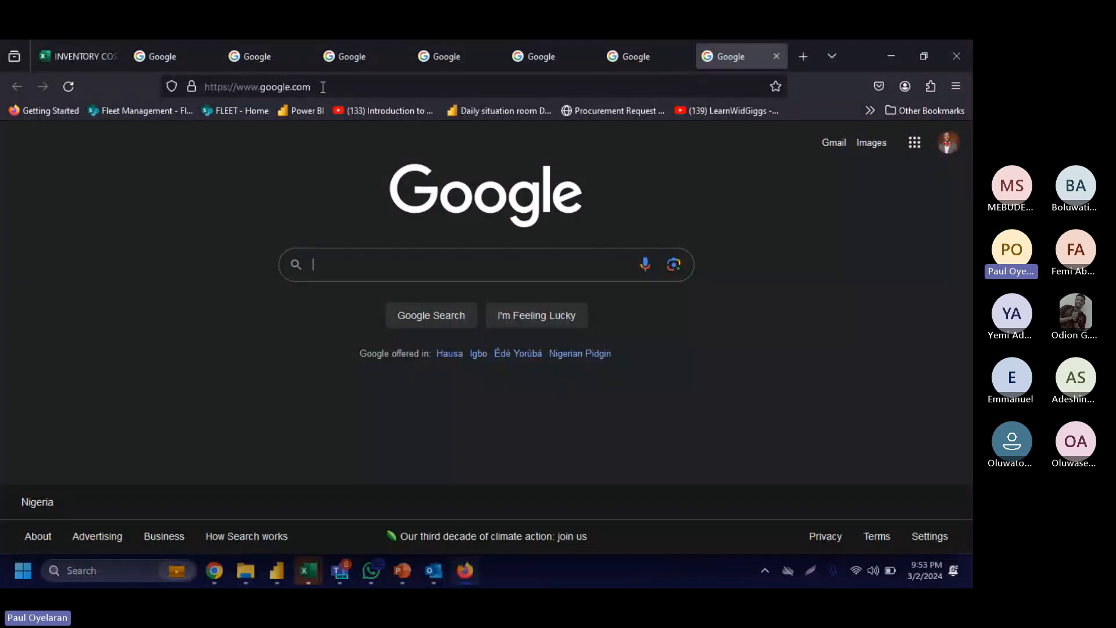
{"action": "left_click", "coordinate": [202, 88]}
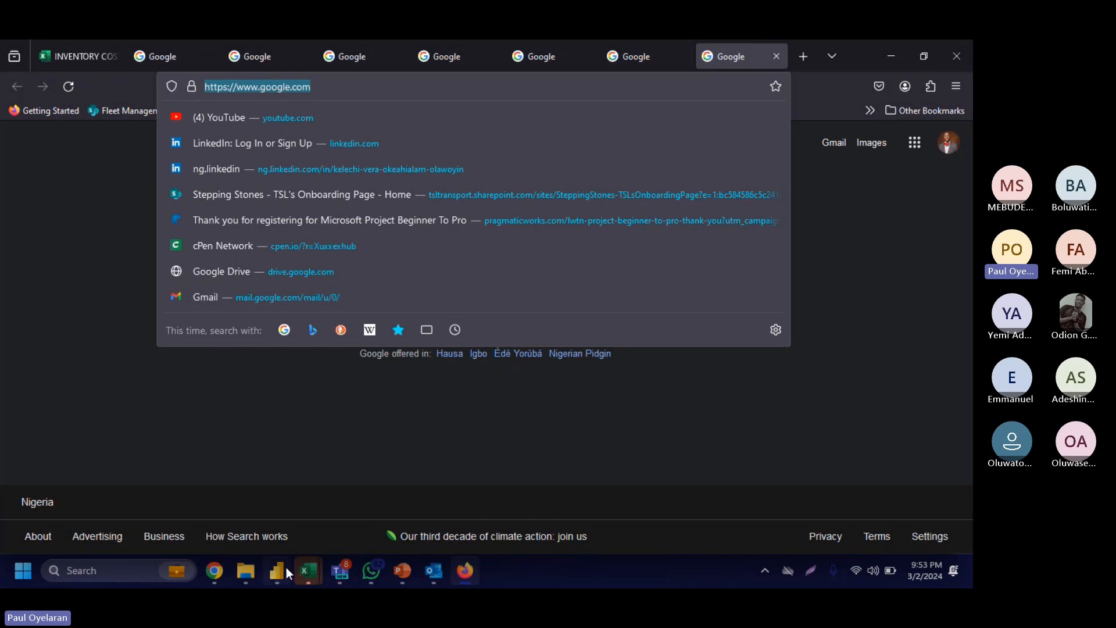
{"action": "left_click", "coordinate": [286, 567]}
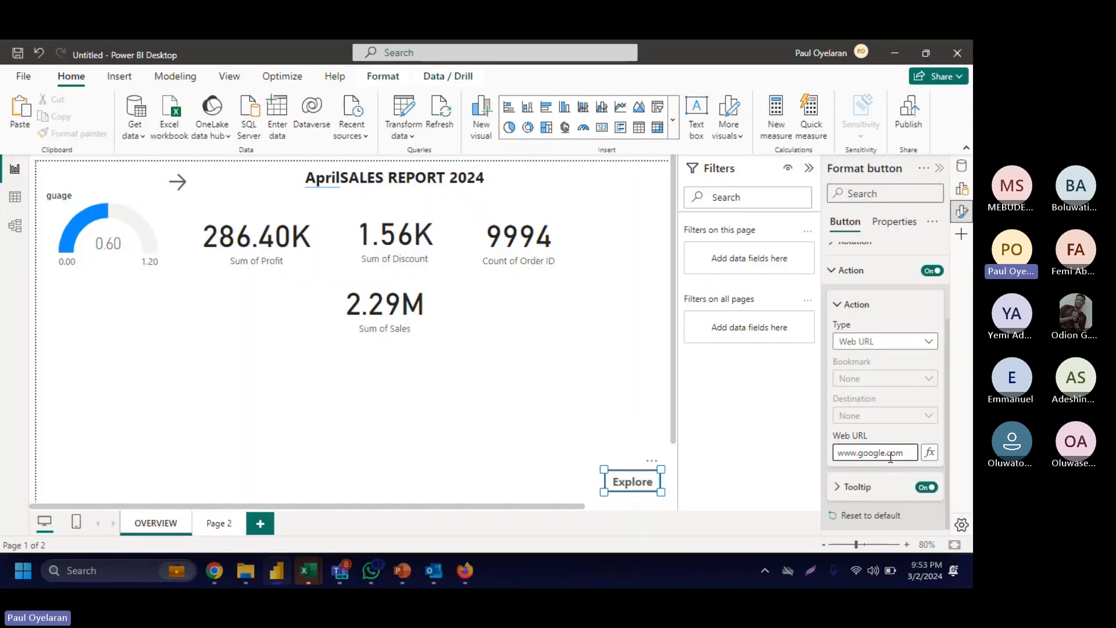
{"action": "double_click", "coordinate": [895, 453]}
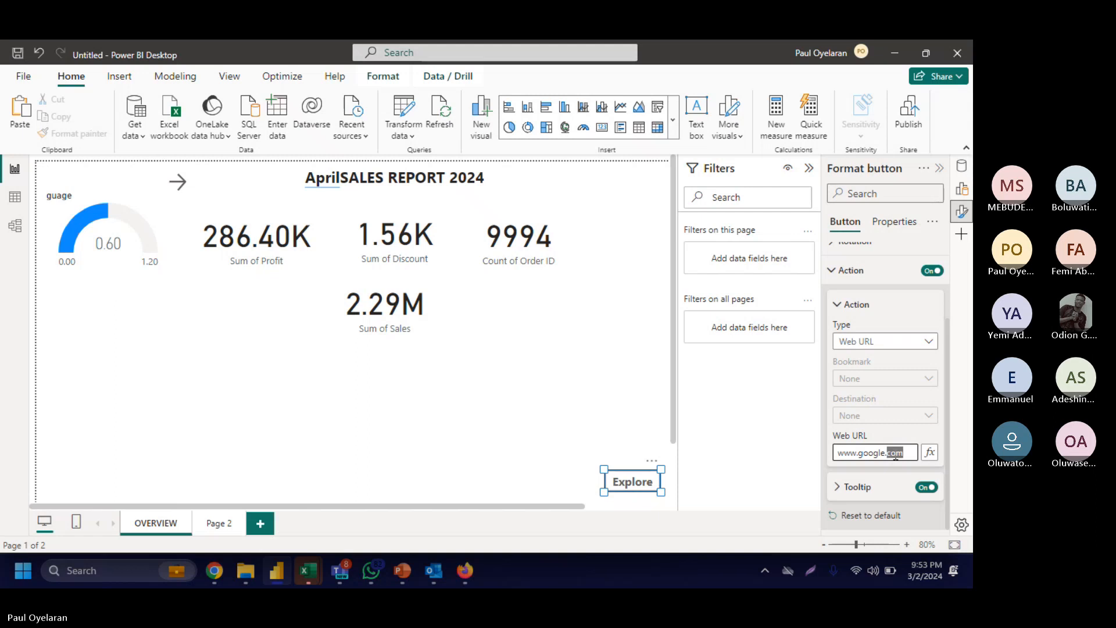
{"action": "triple_click", "coordinate": [896, 454]}
{"action": "key", "text": "ctrl+c"}
{"action": "left_click", "coordinate": [795, 422]}
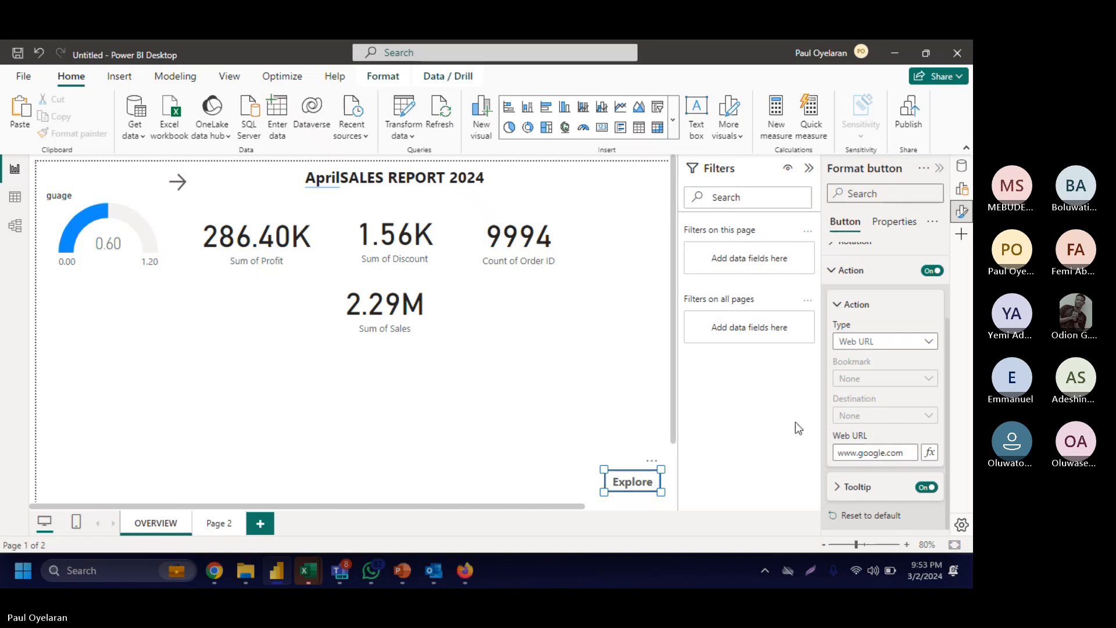
{"action": "left_click", "coordinate": [861, 452]}
{"action": "triple_click", "coordinate": [870, 453]}
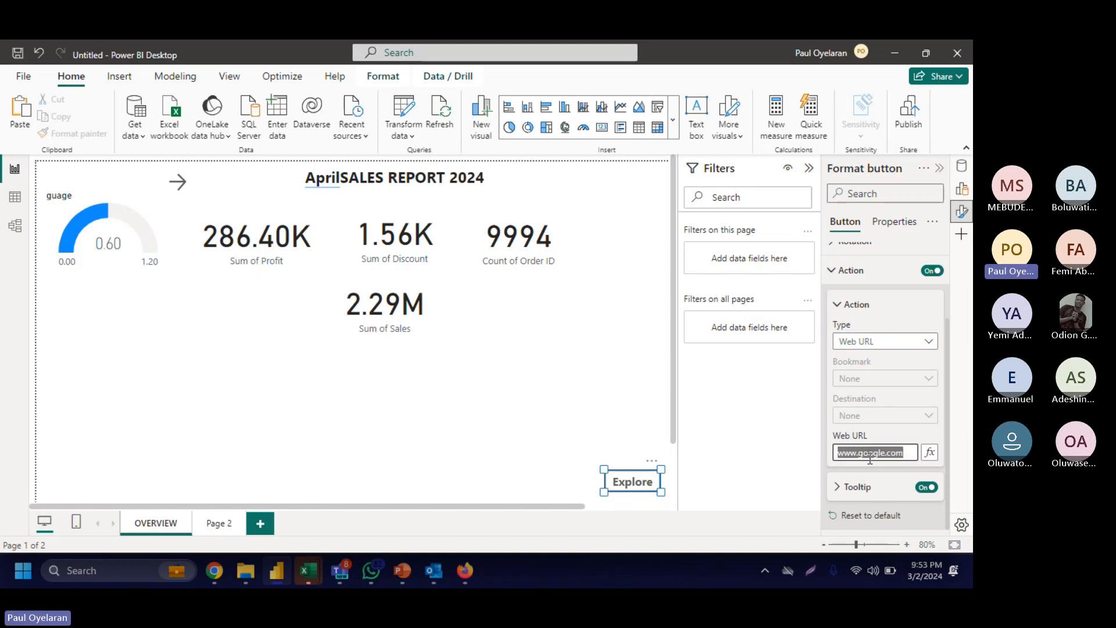
{"action": "key", "text": "ctrl+v"}
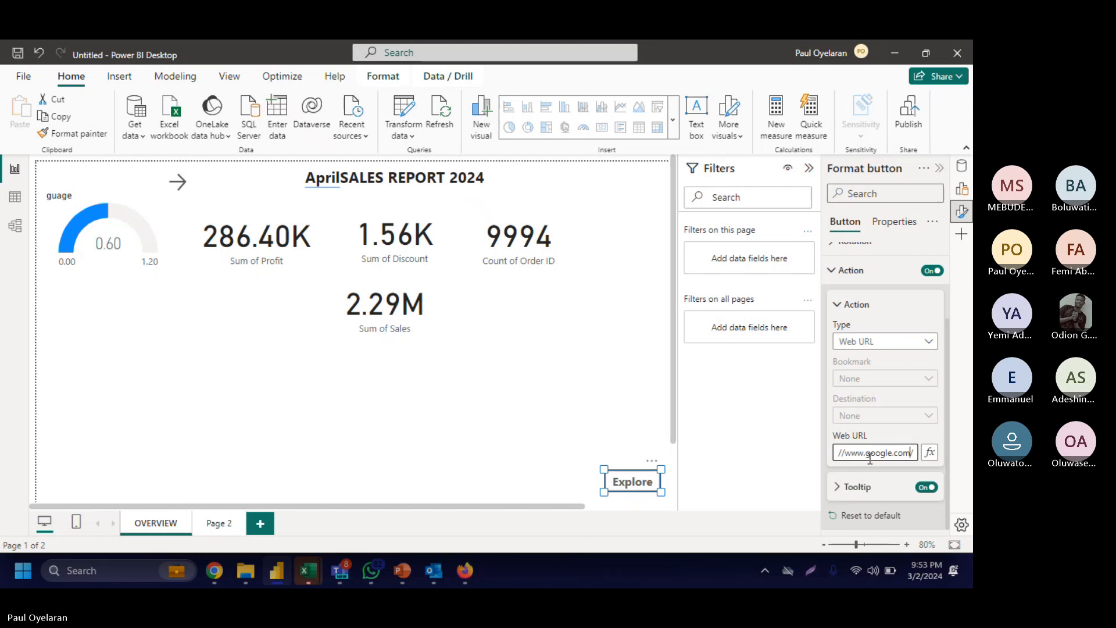
{"action": "key", "text": "Home"}
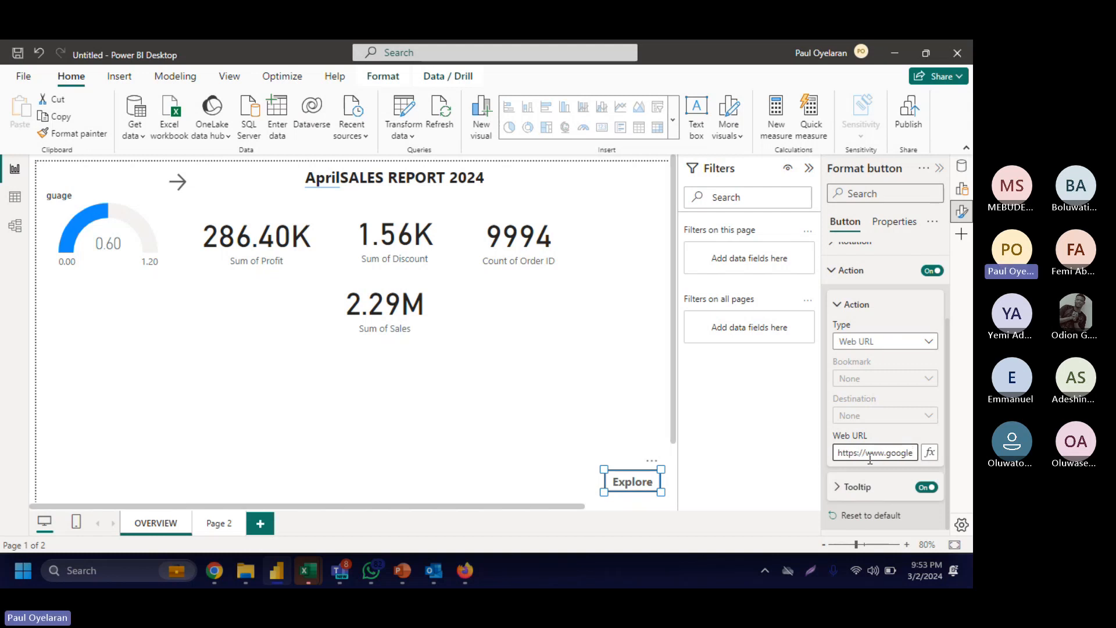
{"action": "left_click", "coordinate": [528, 376]}
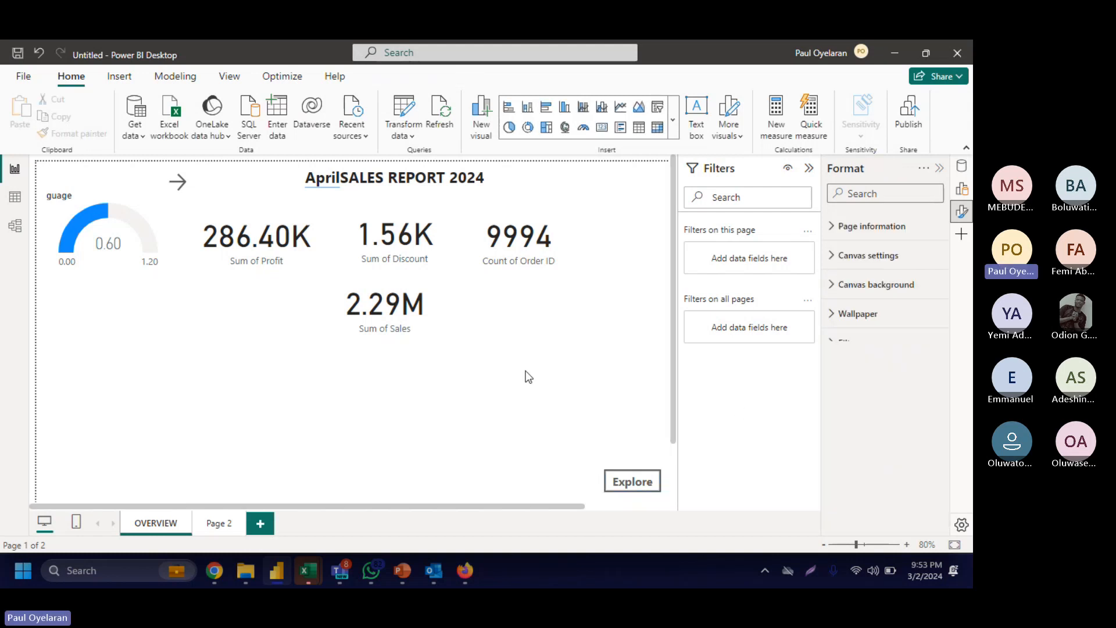
Step: Check the web URL stored in the Explore button's action settings
{"action": "left_click", "coordinate": [637, 483]}
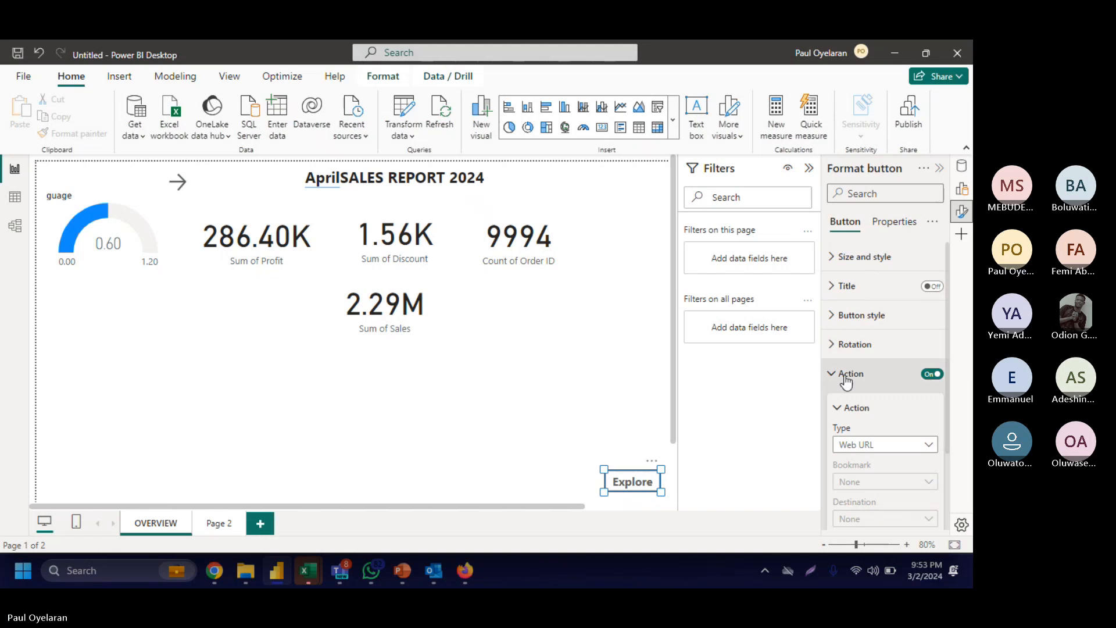
{"action": "scroll", "coordinate": [872, 448], "scroll_direction": "down", "scroll_amount": 2}
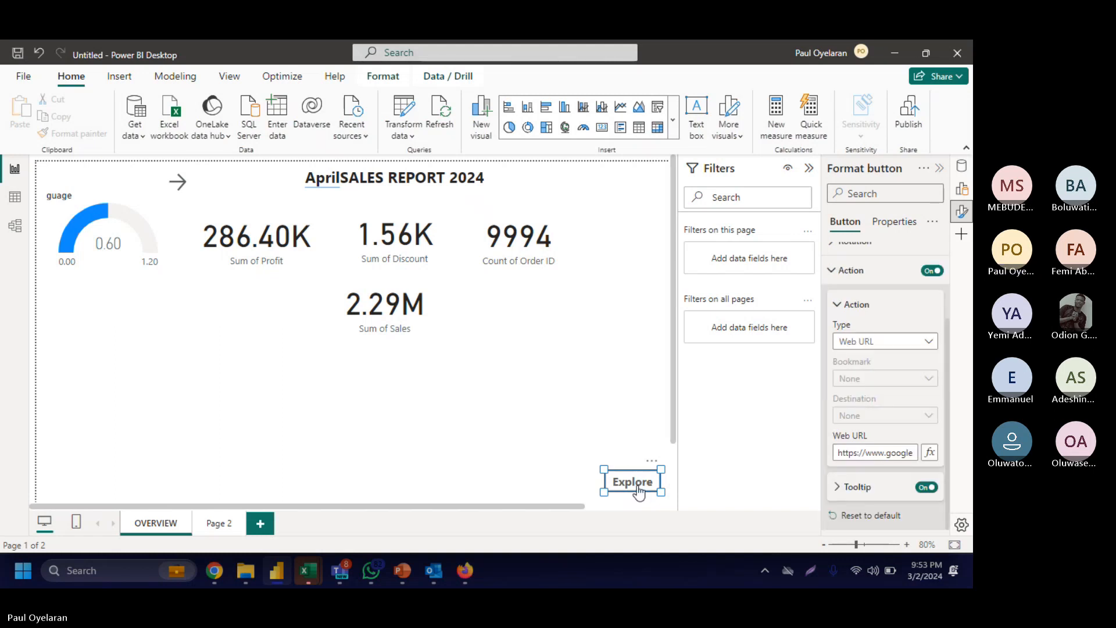
{"action": "left_click", "coordinate": [584, 396]}
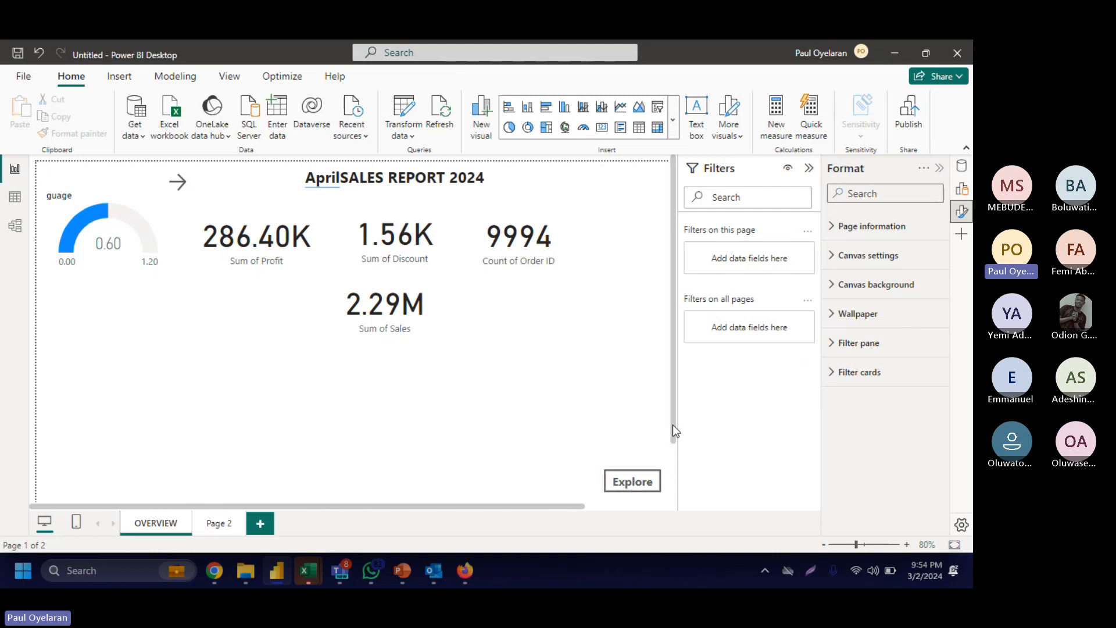
{"action": "left_click", "coordinate": [655, 486]}
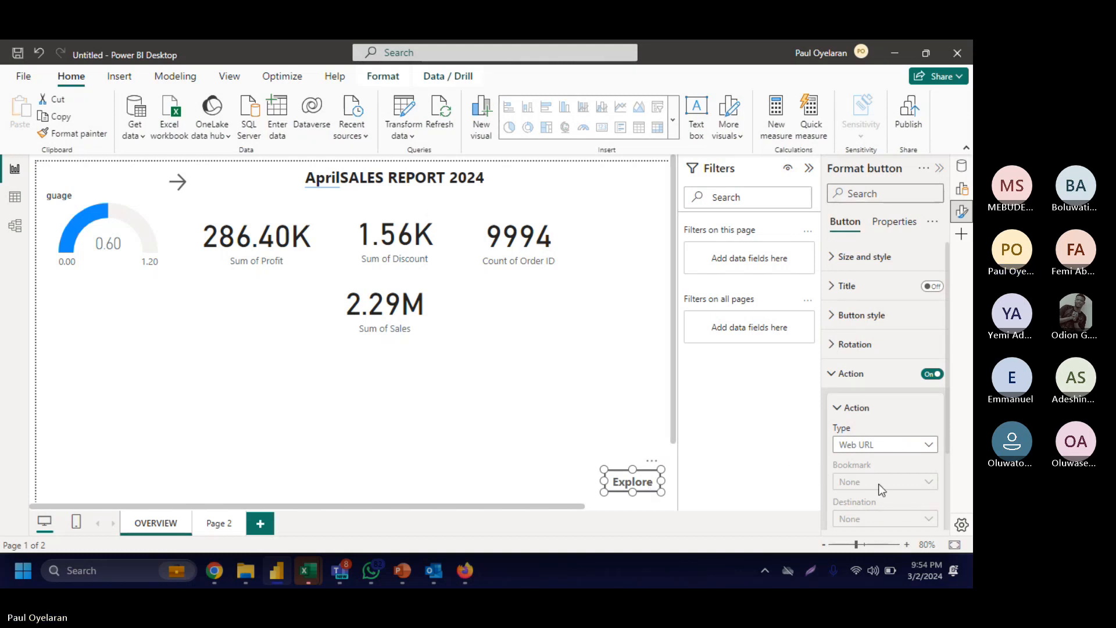
{"action": "scroll", "coordinate": [877, 483], "scroll_direction": "down", "scroll_amount": 2}
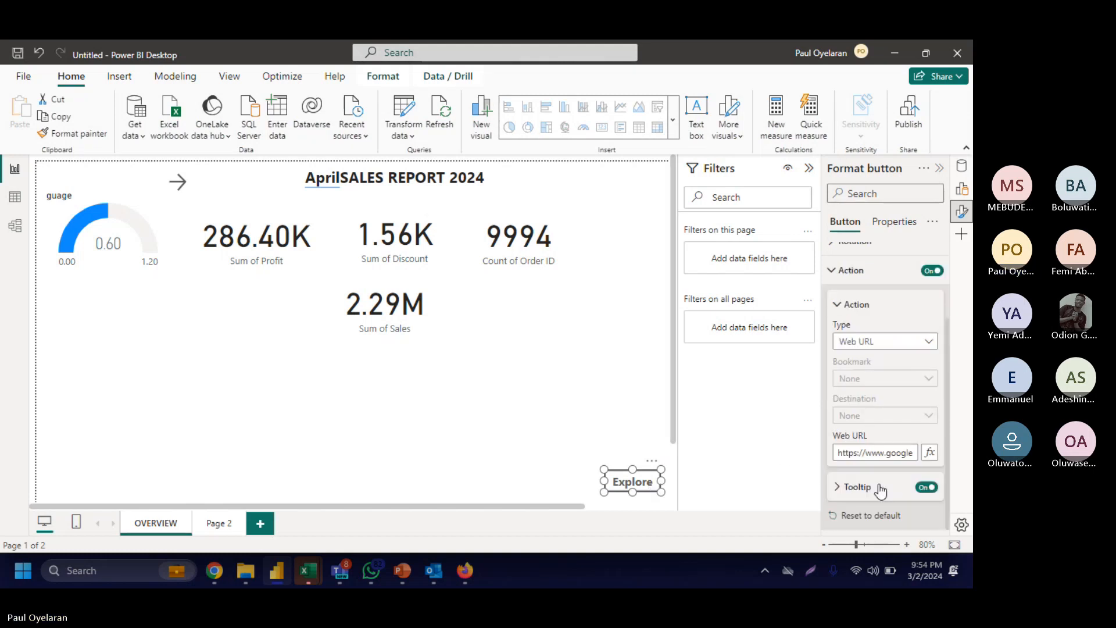
{"action": "left_click", "coordinate": [887, 453]}
{"action": "key", "text": "BackSpace"}
{"action": "key", "text": "BackSpace"}
{"action": "key", "text": "BackSpace"}
{"action": "key", "text": "BackSpace"}
{"action": "key", "text": "BackSpace"}
{"action": "key", "text": "BackSpace"}
{"action": "key", "text": "BackSpace"}
{"action": "key", "text": "BackSpace"}
{"action": "key", "text": "BackSpace"}
{"action": "key", "text": "BackSpace"}
{"action": "key", "text": "BackSpace"}
{"action": "key", "text": "BackSpace"}
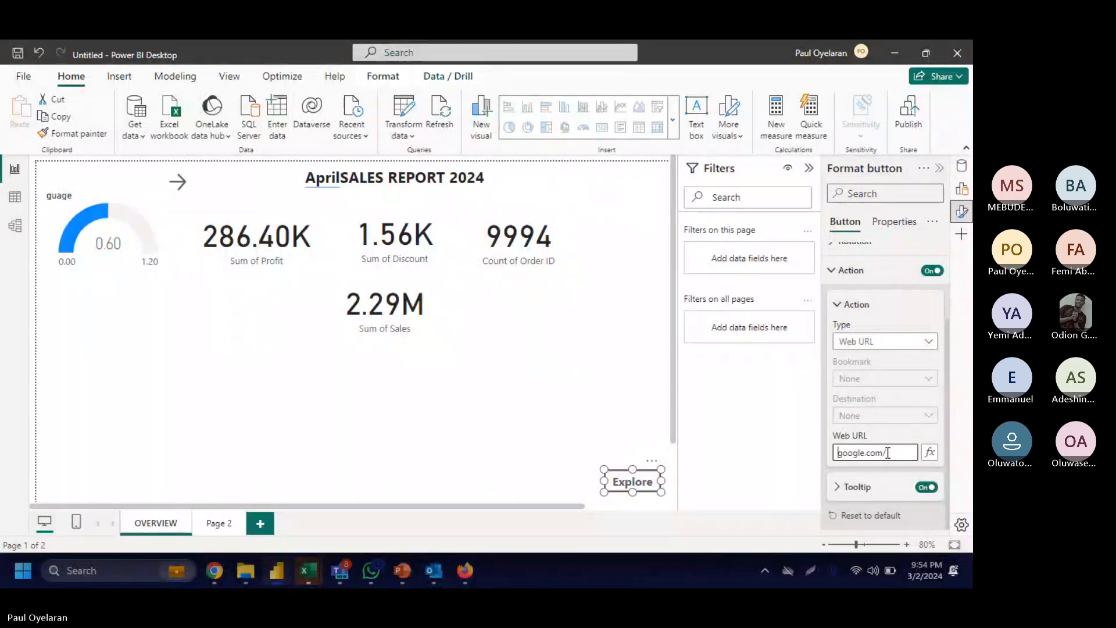
{"action": "key", "text": "ctrl+z"}
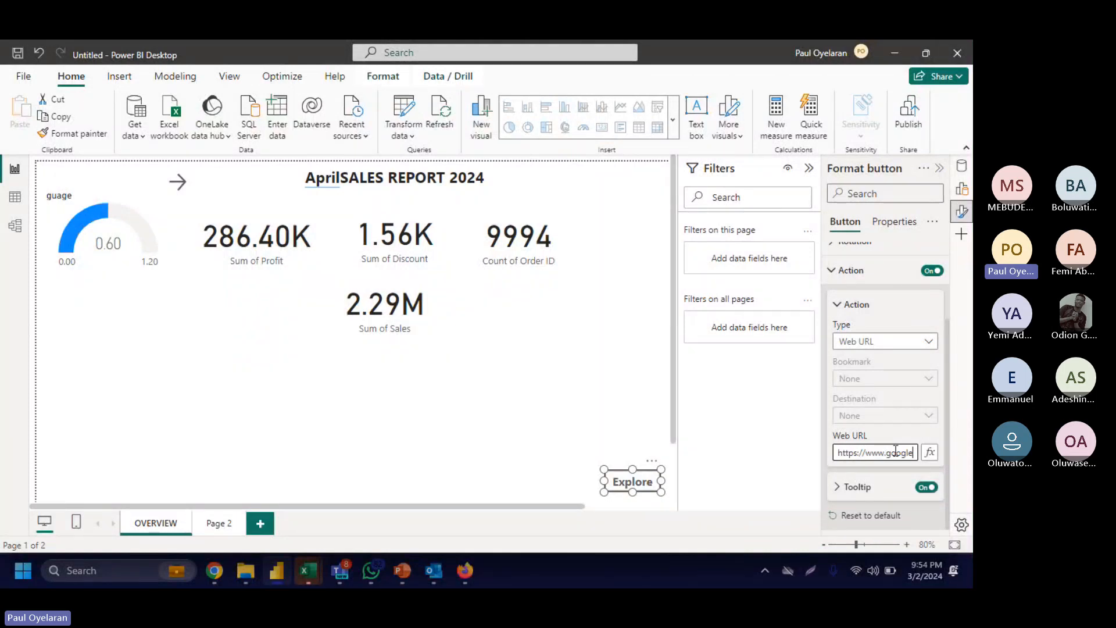
{"action": "key", "text": "Right"}
{"action": "key", "text": "Right"}
{"action": "key", "text": "Right"}
{"action": "key", "text": "Right"}
{"action": "key", "text": "Right"}
{"action": "key", "text": "BackSpace"}
{"action": "left_click", "coordinate": [600, 397]}
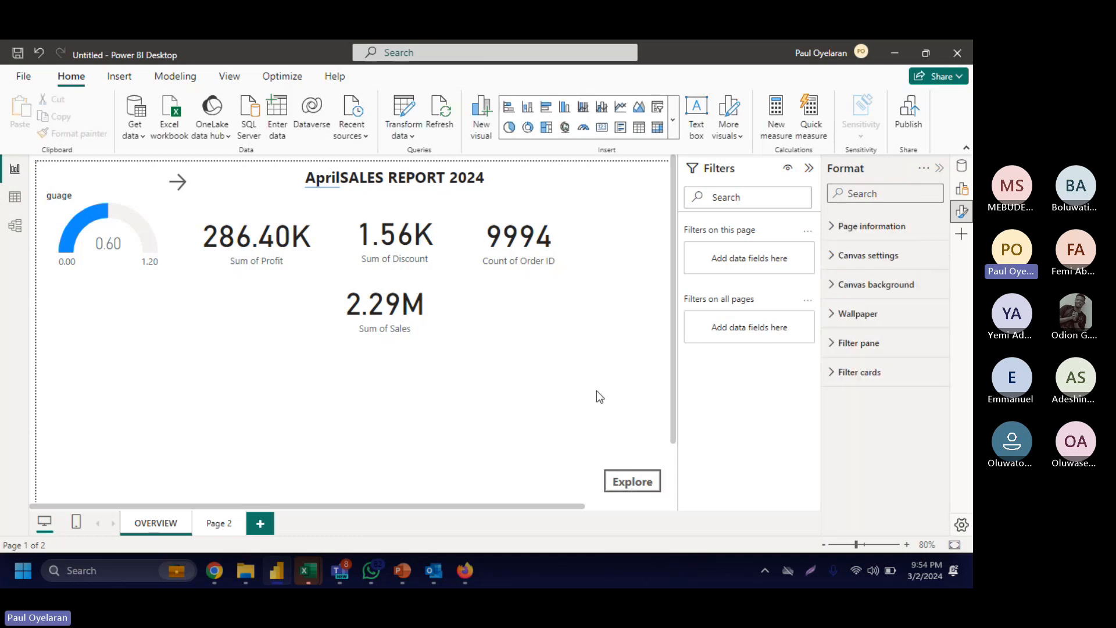
Step: Follow the Explore button's web link twice, returning to the report from the browser each time
{"action": "left_click", "coordinate": [617, 485], "text": "ctrl"}
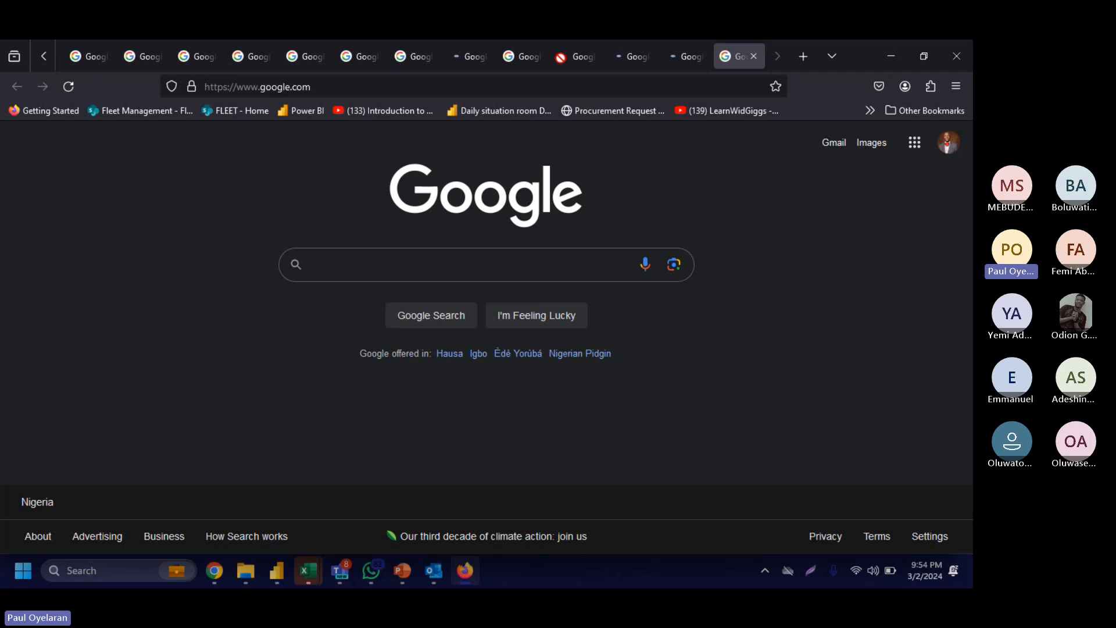
{"action": "left_click", "coordinate": [896, 56]}
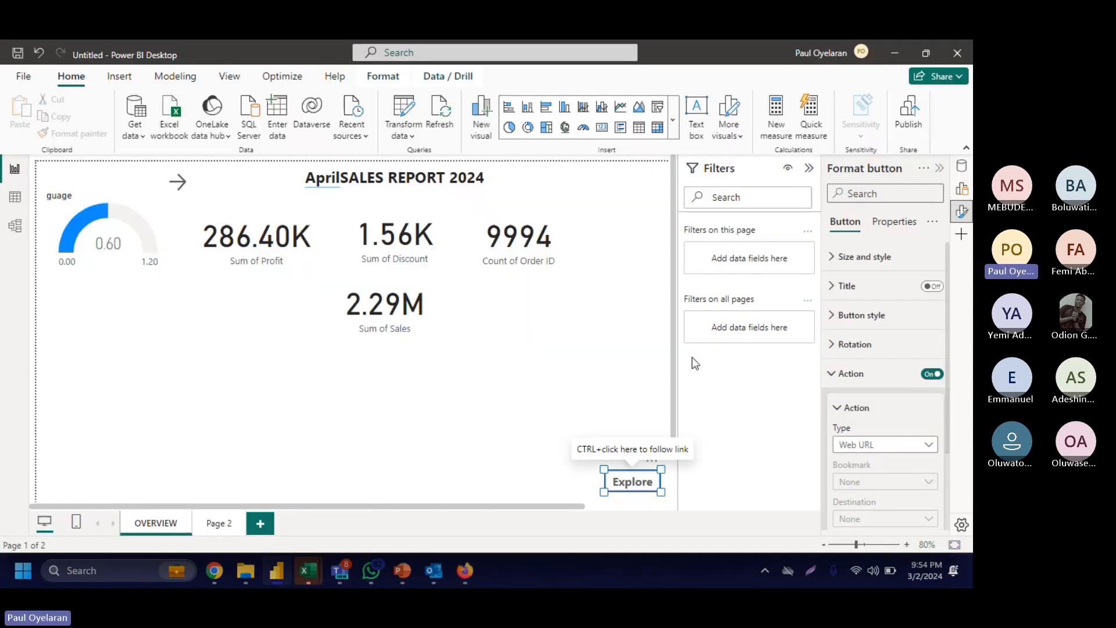
{"action": "left_click", "coordinate": [623, 485], "text": "ctrl"}
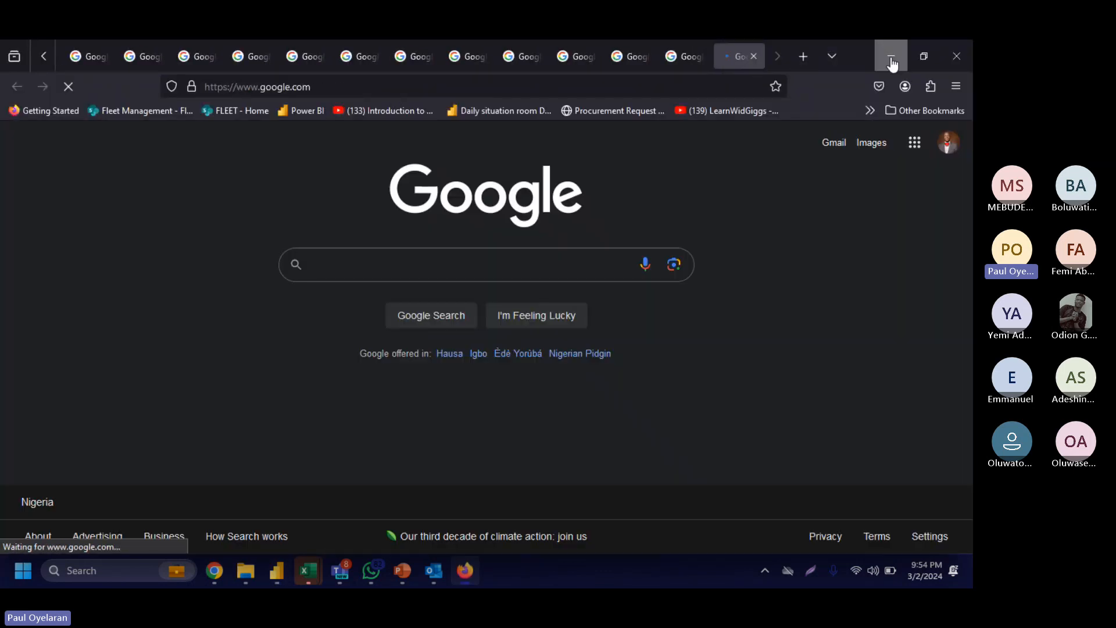
{"action": "left_click", "coordinate": [892, 58]}
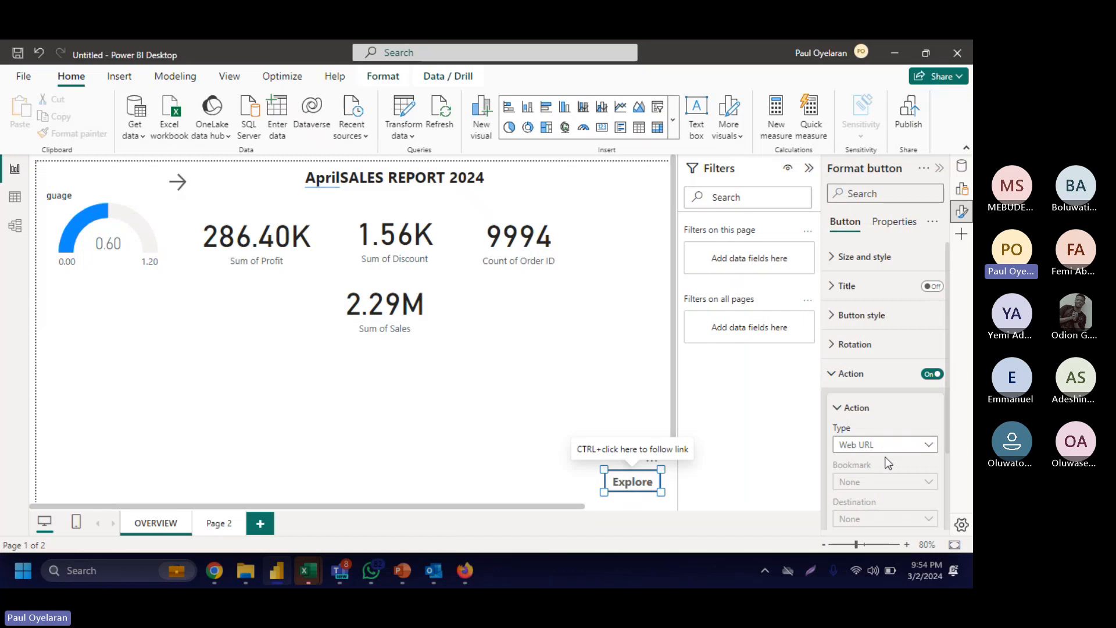
{"action": "left_click", "coordinate": [856, 326]}
{"action": "left_click", "coordinate": [854, 458]}
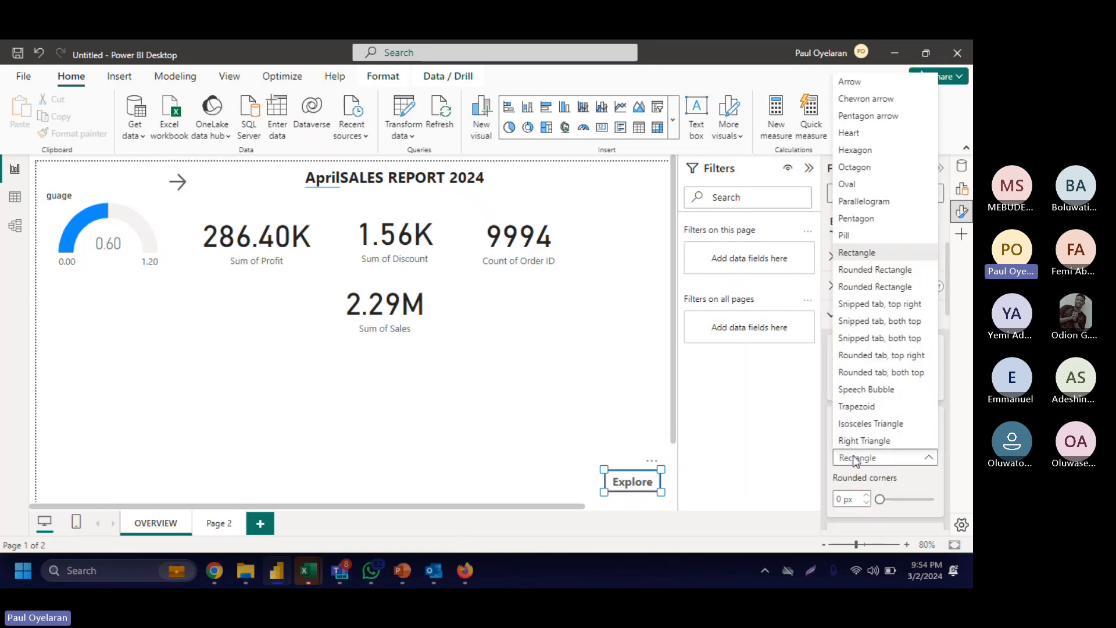
{"action": "left_click", "coordinate": [855, 459]}
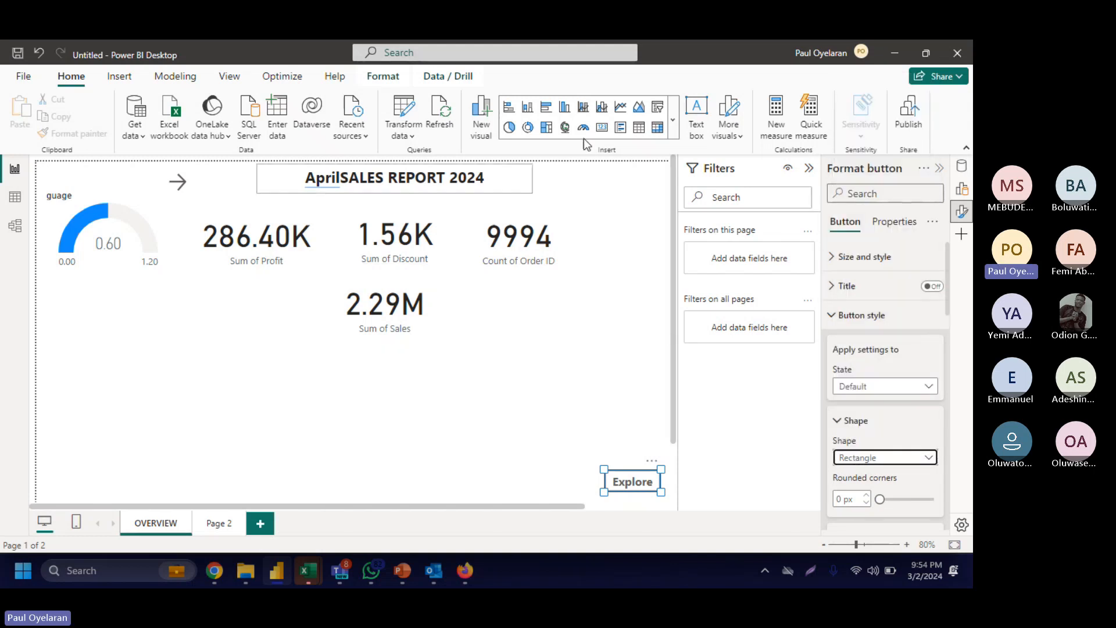
Step: Insert a page navigator on the OVERVIEW page and place it near the canvas's lower-left corner
{"action": "left_click", "coordinate": [123, 77]}
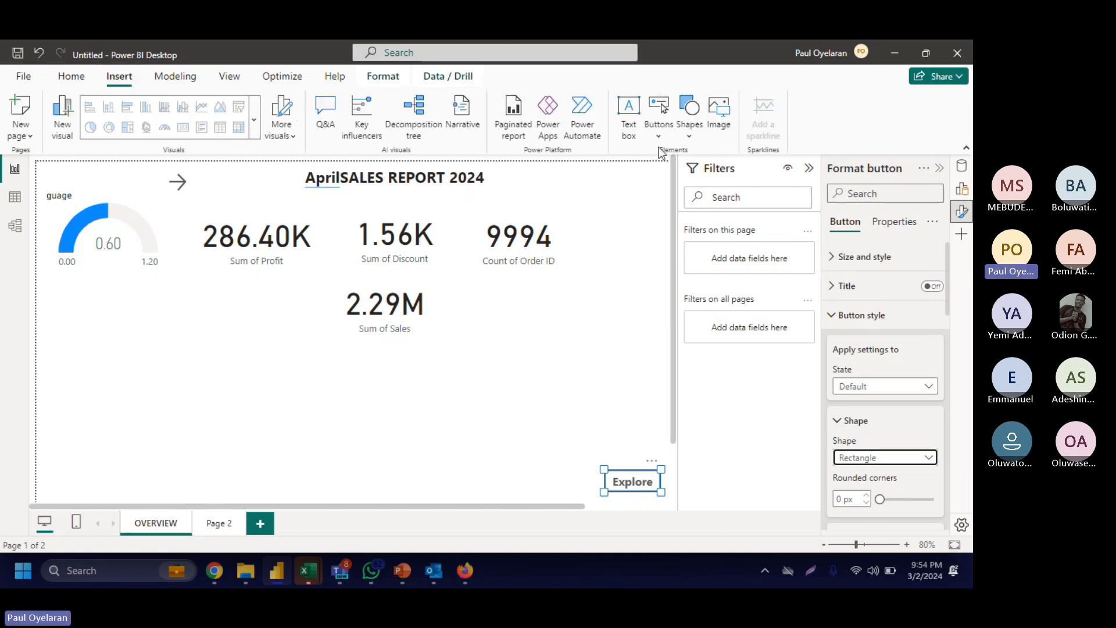
{"action": "left_click", "coordinate": [657, 125]}
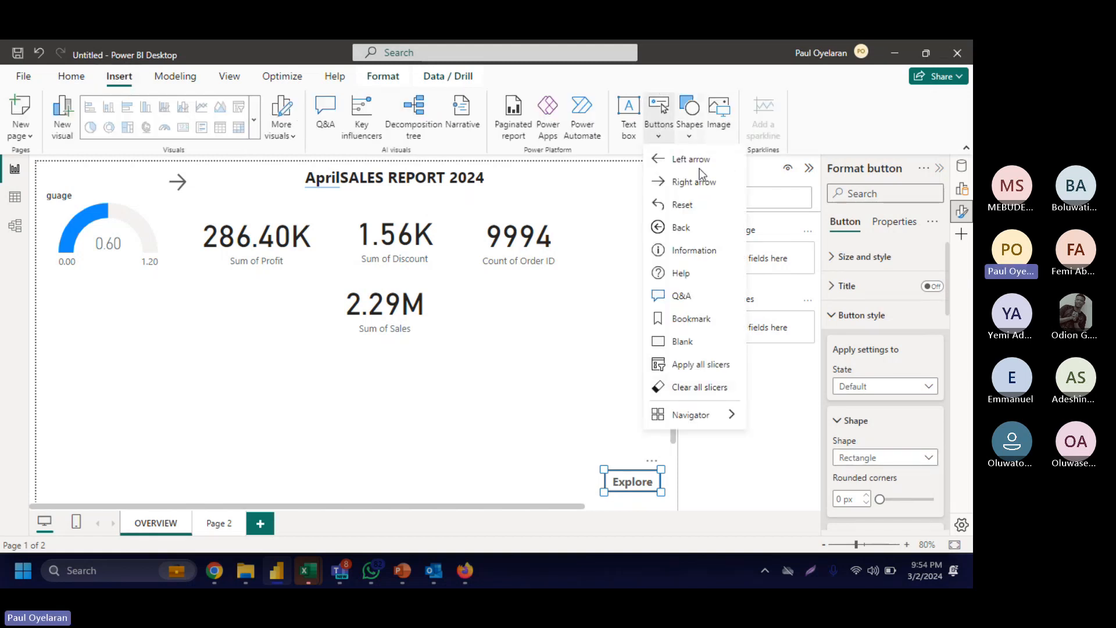
{"action": "mouse_move", "coordinate": [672, 422]}
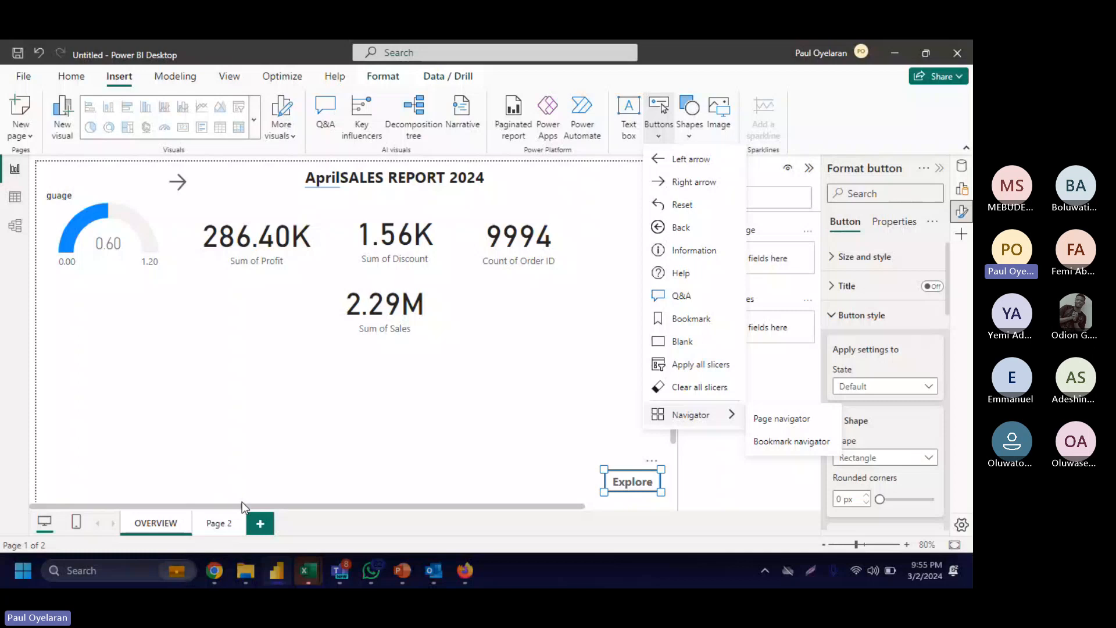
{"action": "left_click", "coordinate": [769, 419]}
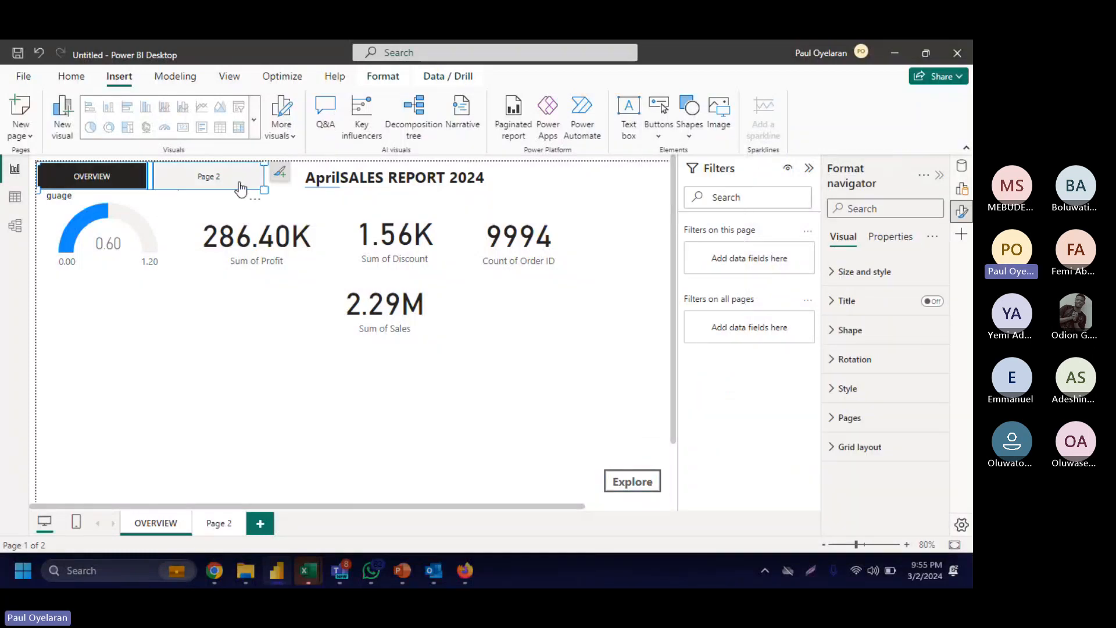
{"action": "left_click_drag", "start_coordinate": [243, 183], "coordinate": [250, 472]}
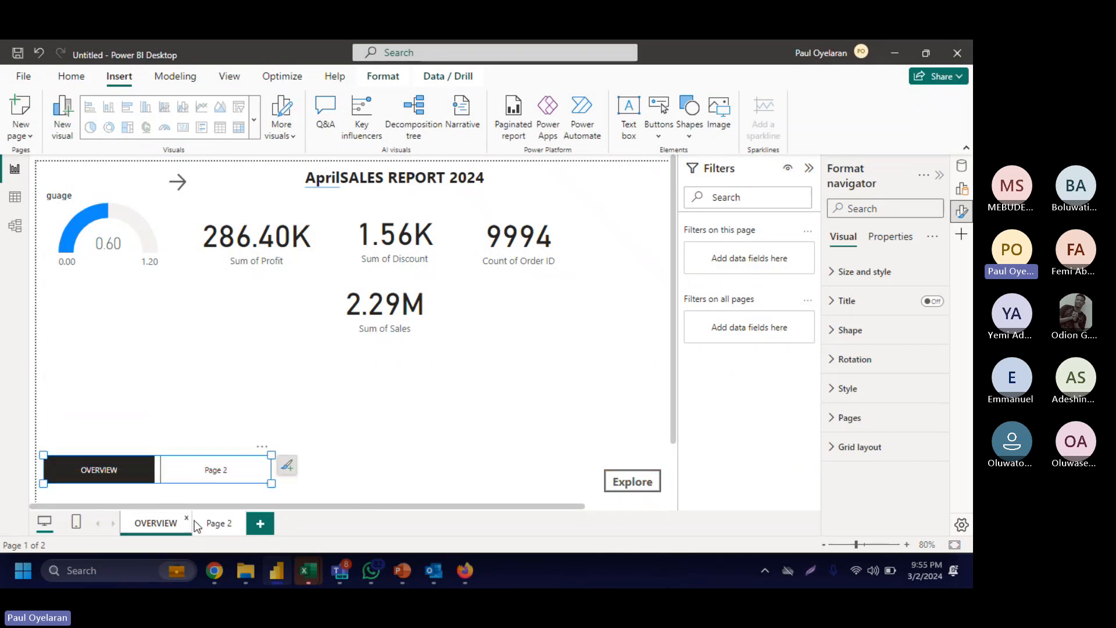
{"action": "left_click", "coordinate": [363, 446]}
Step: Shrink the page navigator to about half its width and use its Page 2 button to go to Page 2
{"action": "left_click", "coordinate": [239, 477]}
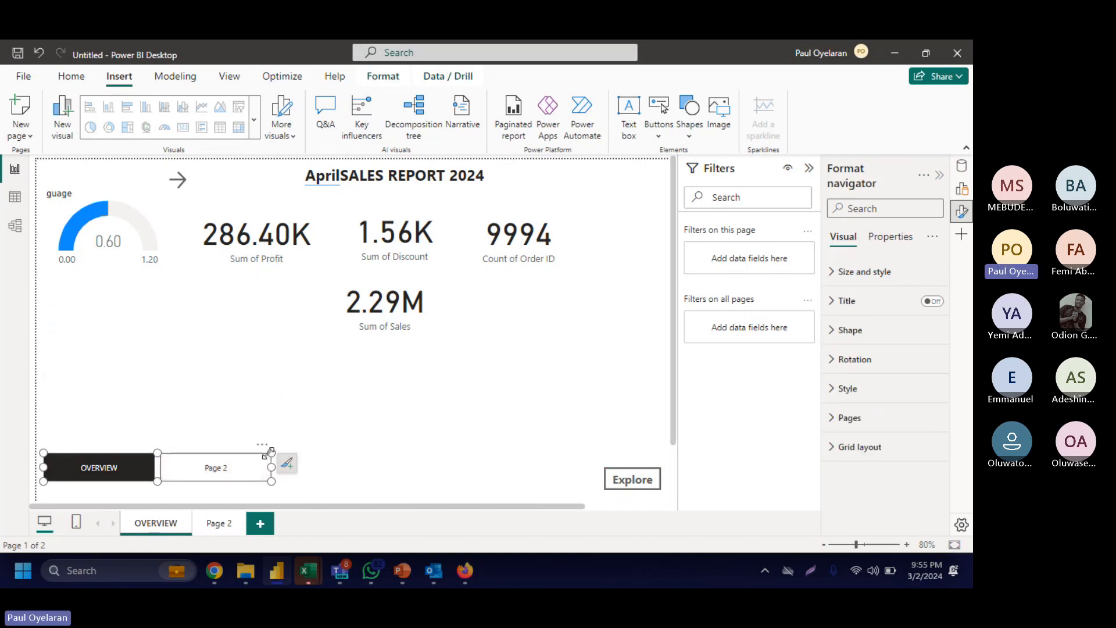
{"action": "left_click_drag", "start_coordinate": [271, 453], "coordinate": [138, 460]}
{"action": "left_click", "coordinate": [116, 471], "text": "ctrl"}
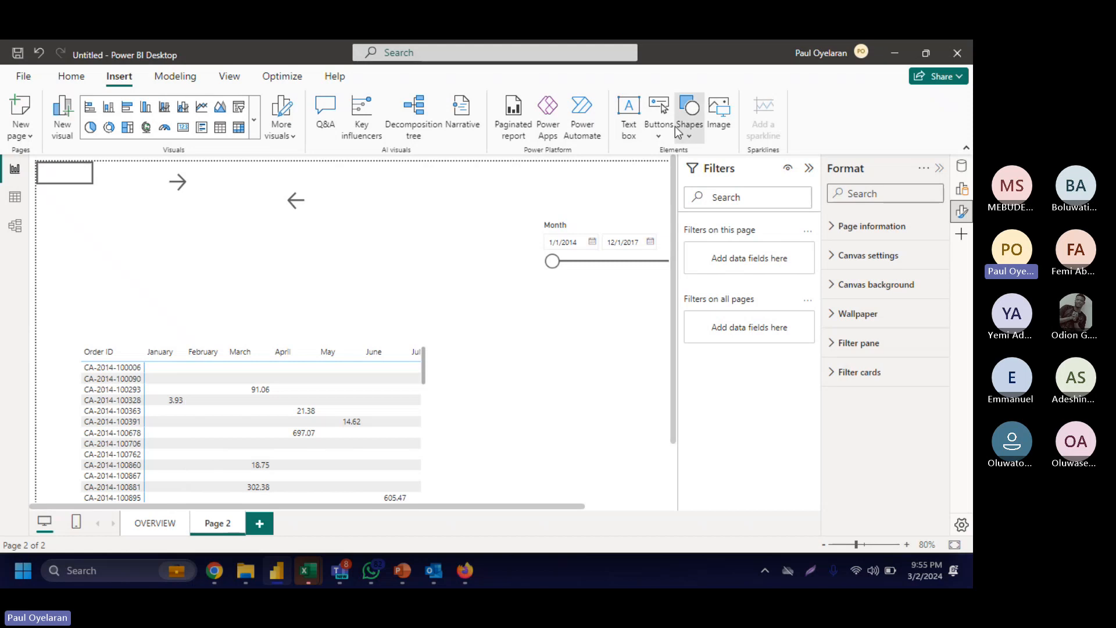
Step: Insert a page navigator on Page 2, place it near the canvas's lower-right area, and use its OVERVIEW button to change pages
{"action": "left_click", "coordinate": [661, 112]}
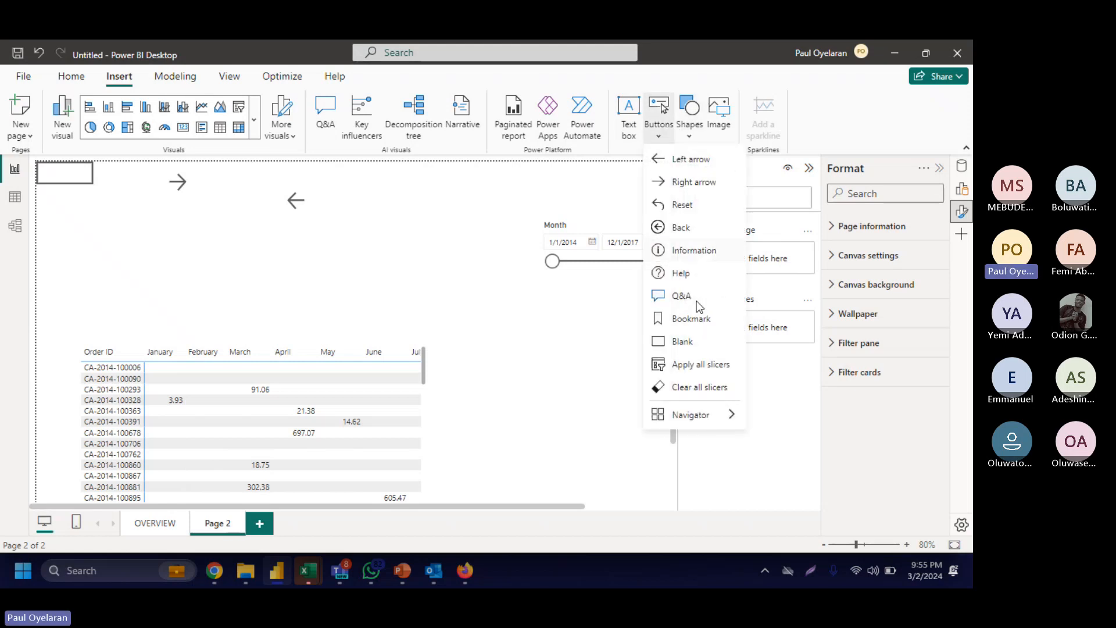
{"action": "left_click", "coordinate": [776, 422]}
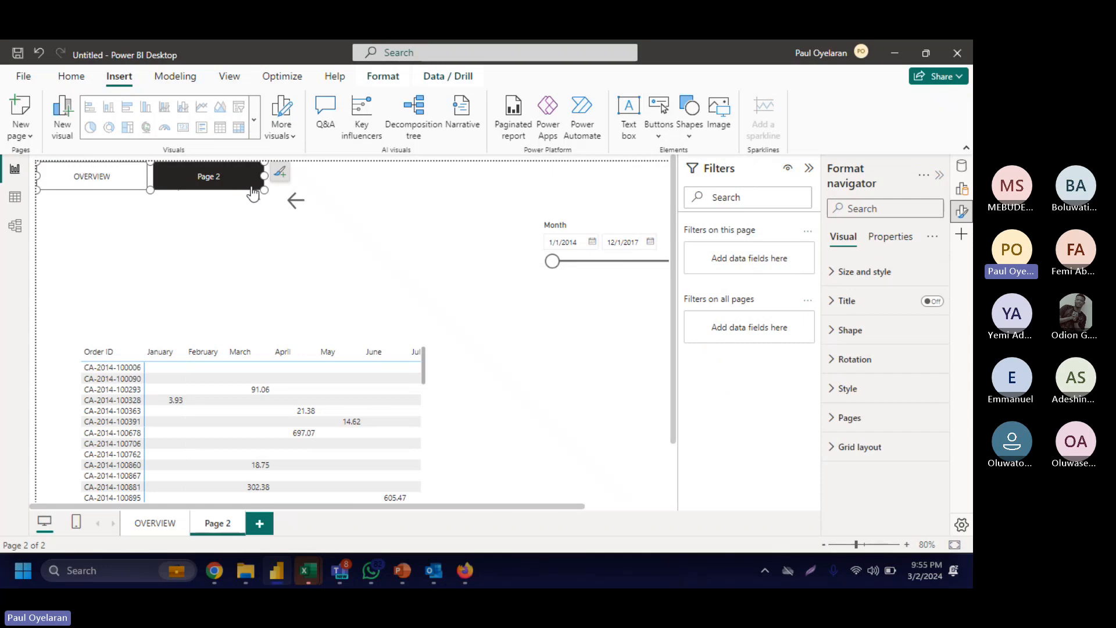
{"action": "left_click_drag", "start_coordinate": [250, 186], "coordinate": [627, 480]}
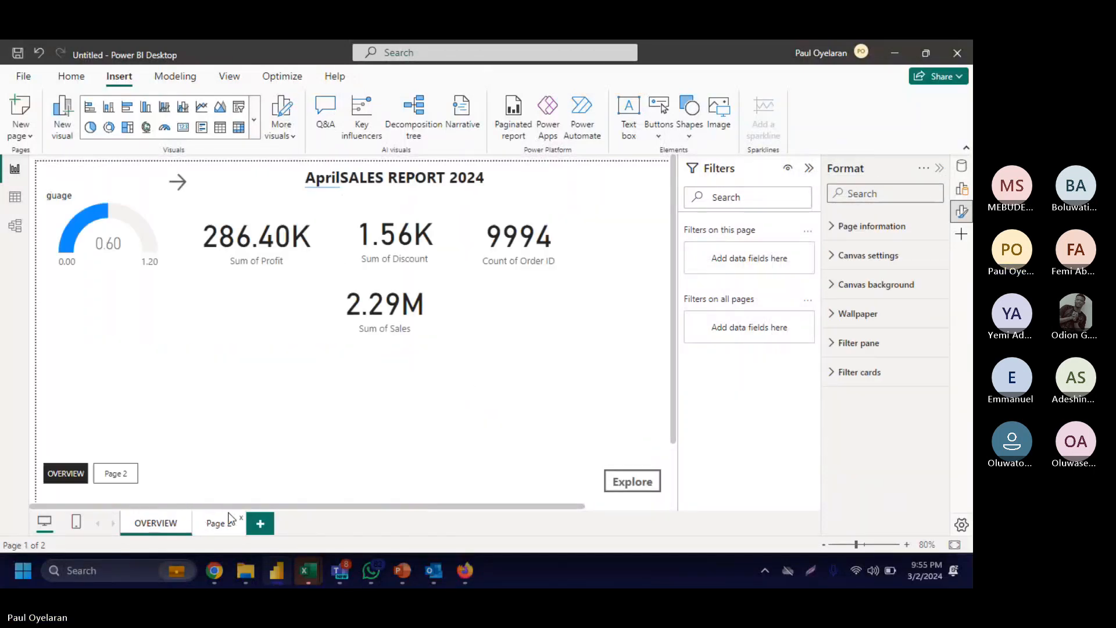
{"action": "left_click", "coordinate": [217, 526]}
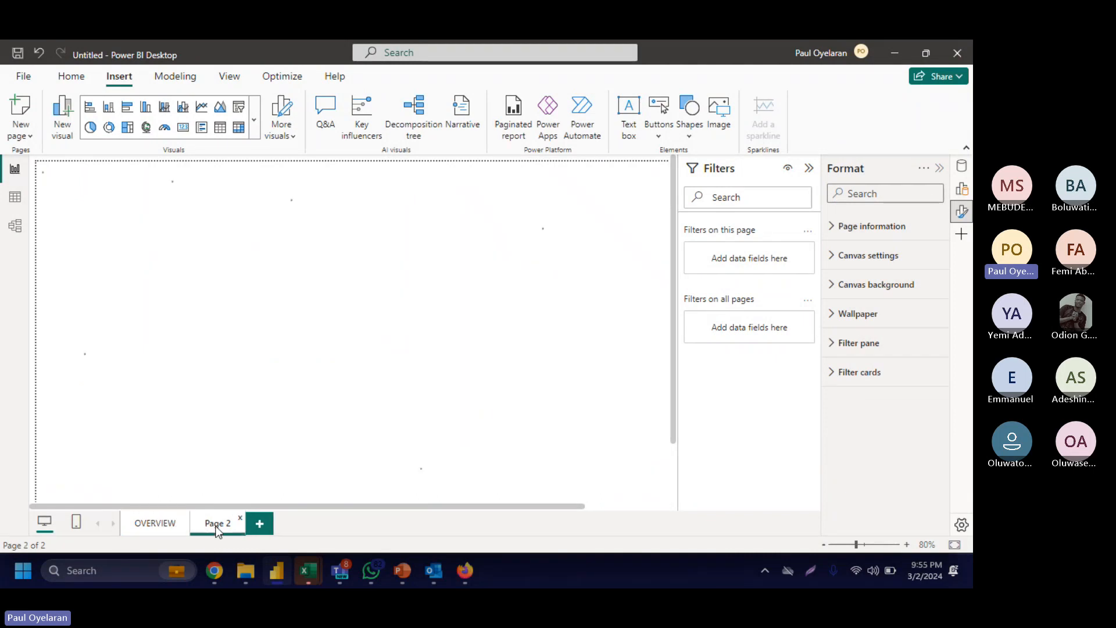
{"action": "left_click", "coordinate": [485, 477], "text": "ctrl"}
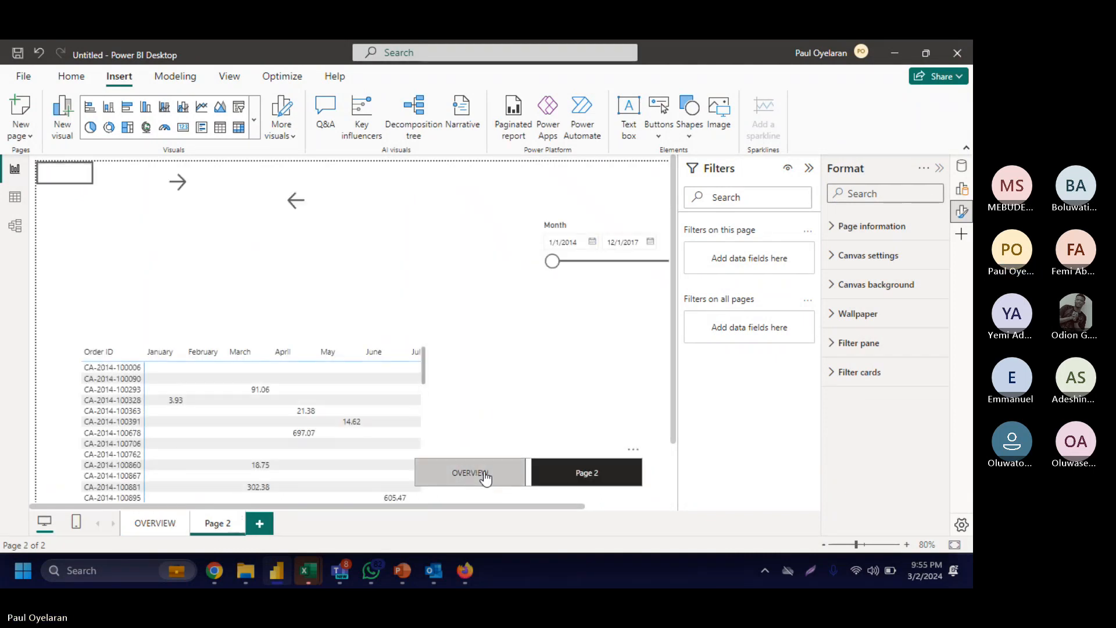
Step: Add a new blank page to the report after Page 2
{"action": "left_click", "coordinate": [659, 129]}
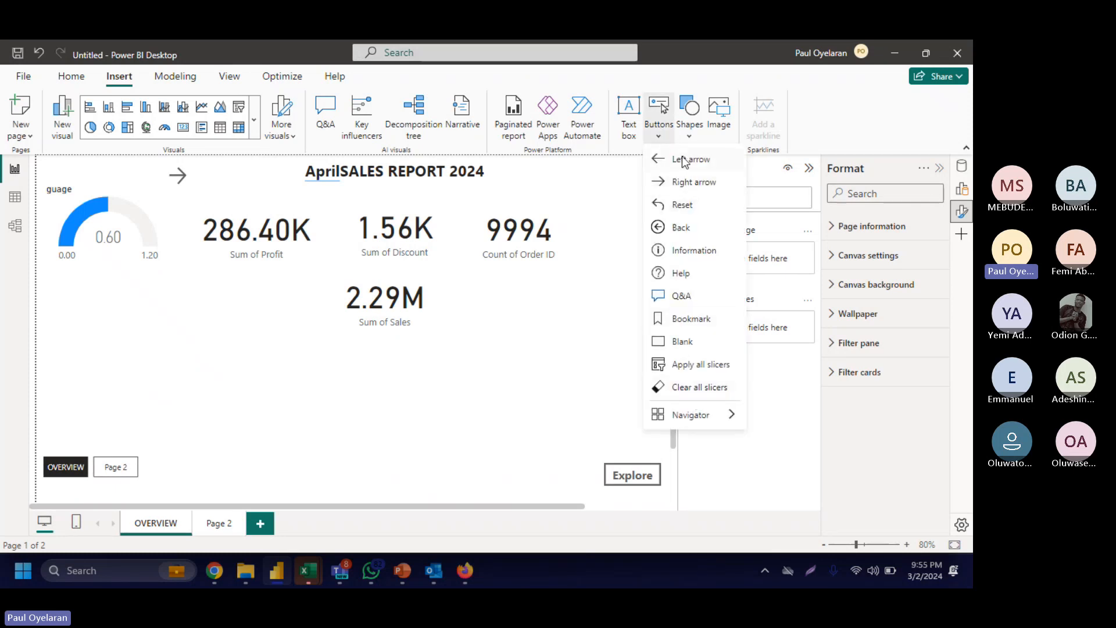
{"action": "left_click", "coordinate": [698, 129]}
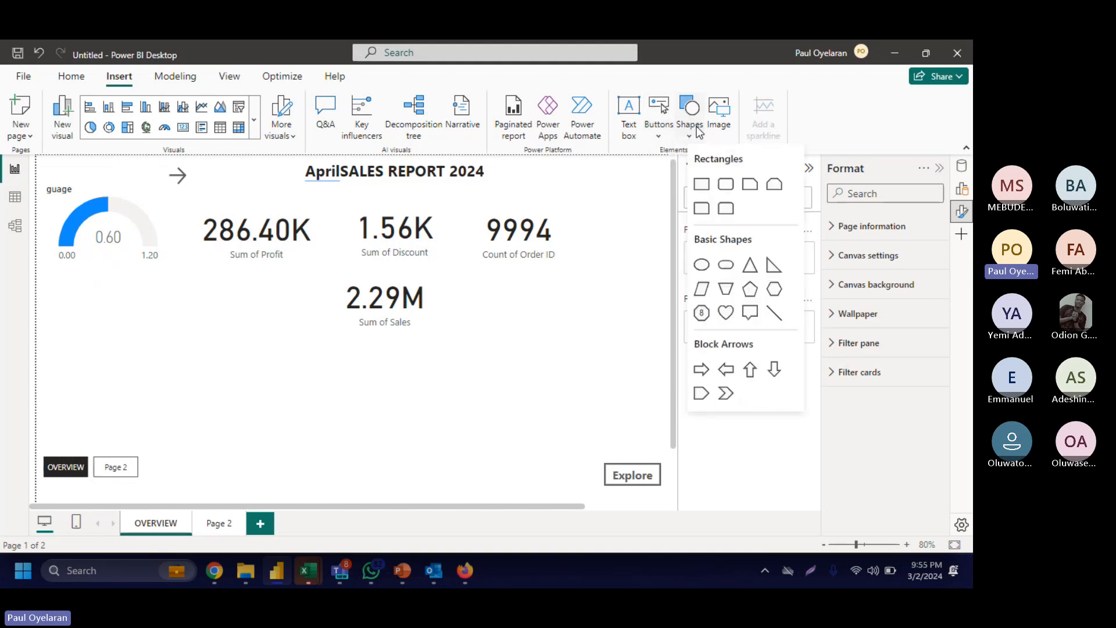
{"action": "left_click", "coordinate": [217, 524]}
{"action": "left_click", "coordinate": [260, 523]}
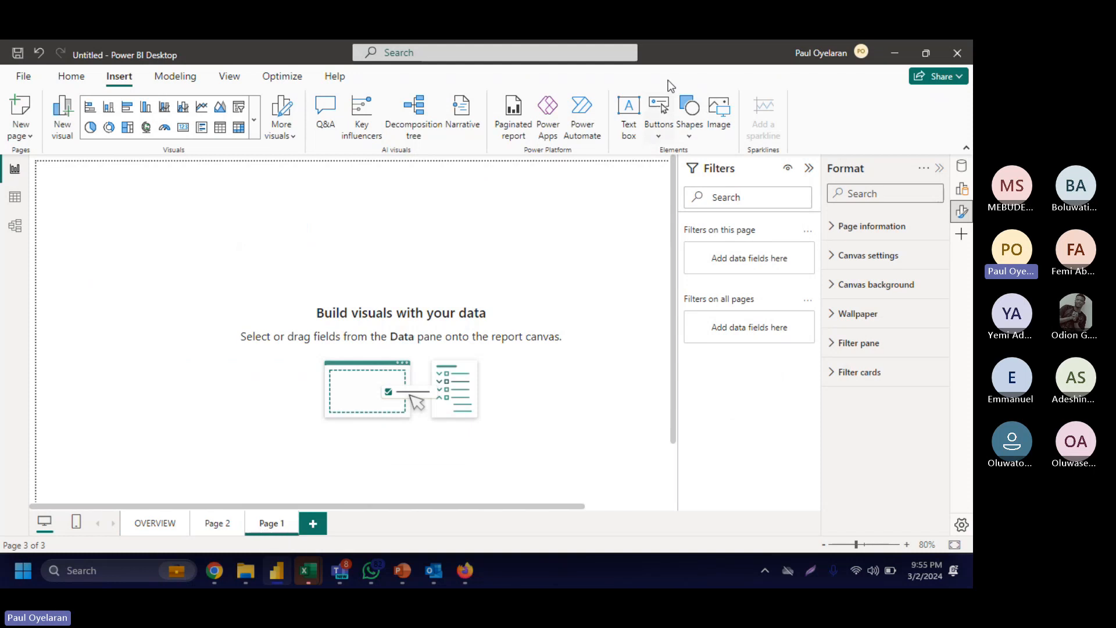
Step: Insert a rounded rectangle on the new page and enlarge it to about 1075 wide by 592 high
{"action": "left_click", "coordinate": [683, 129]}
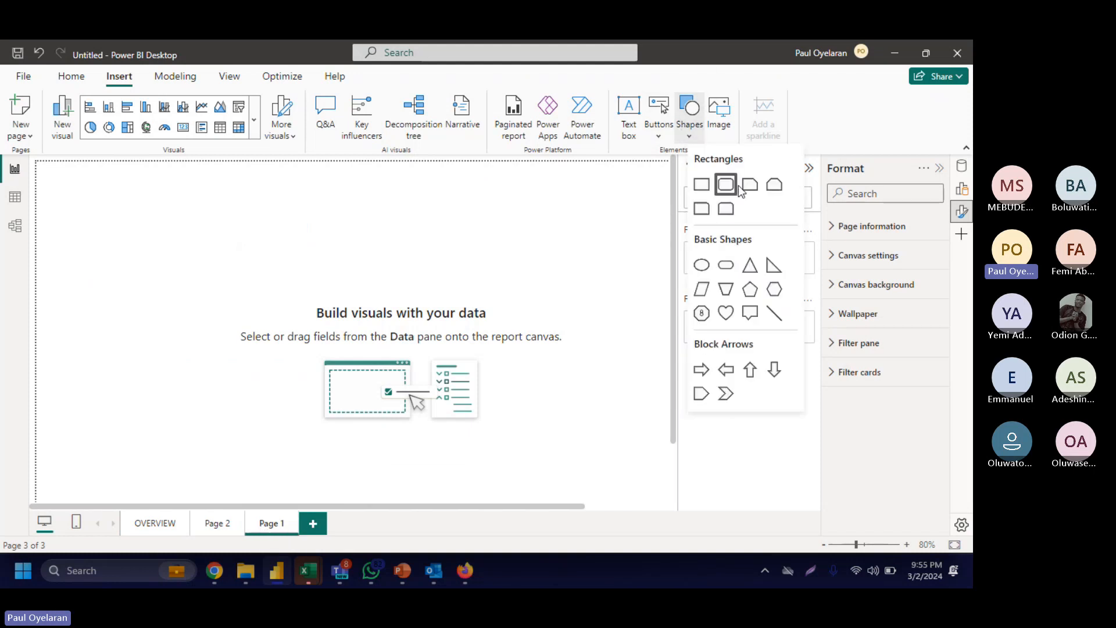
{"action": "left_click", "coordinate": [731, 186]}
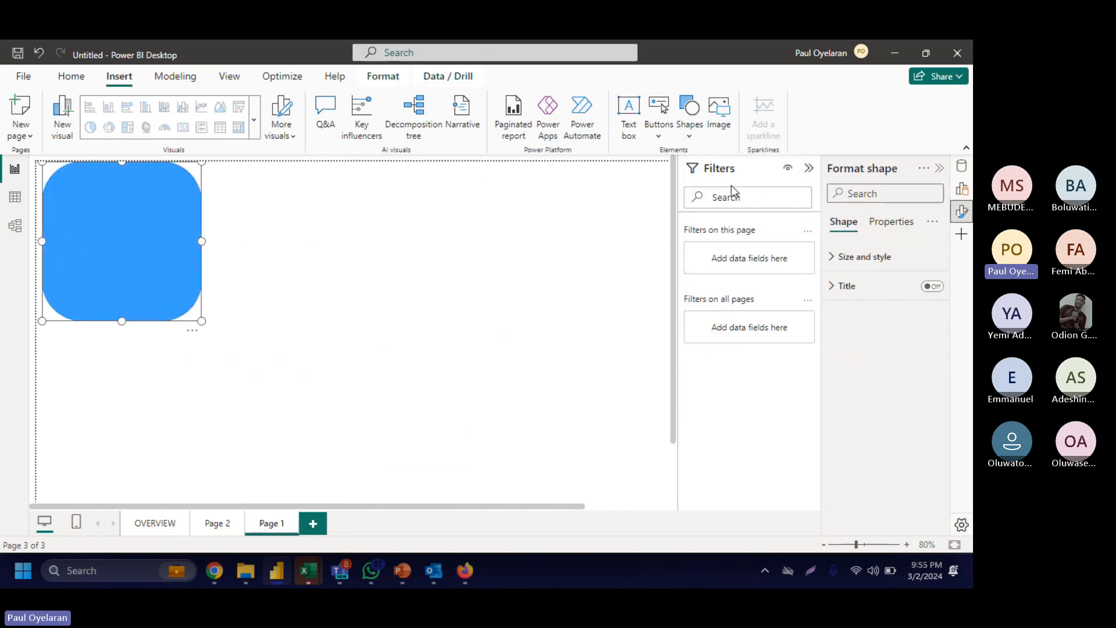
{"action": "left_click_drag", "start_coordinate": [202, 320], "coordinate": [657, 495]}
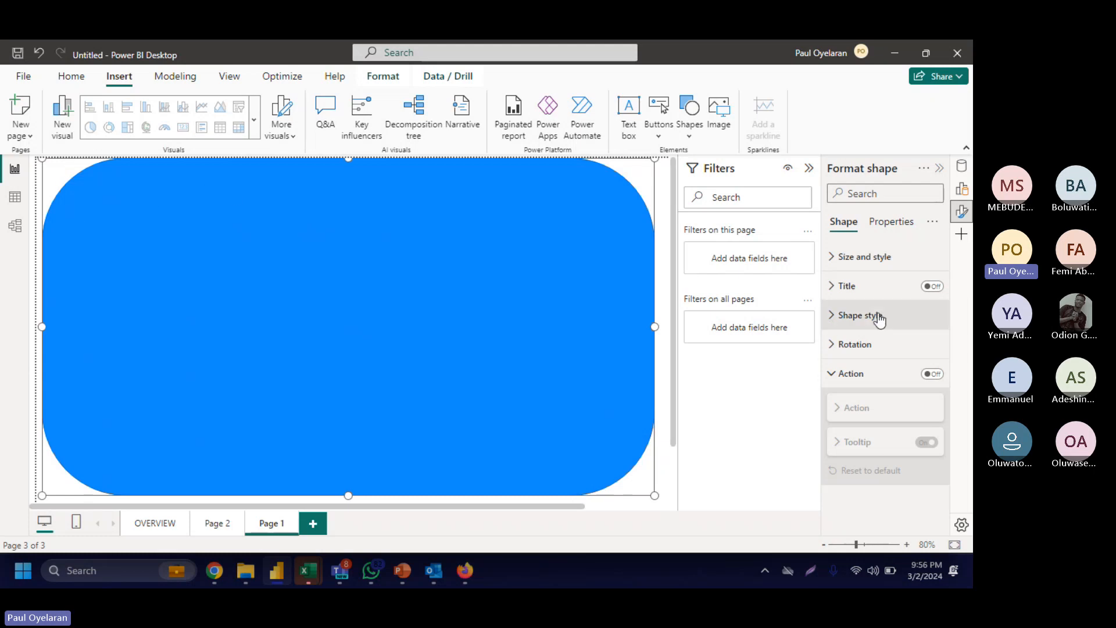
Step: Set the blue rectangle's rounded corners to 0% and widen it slightly at its right edge
{"action": "left_click", "coordinate": [848, 256]}
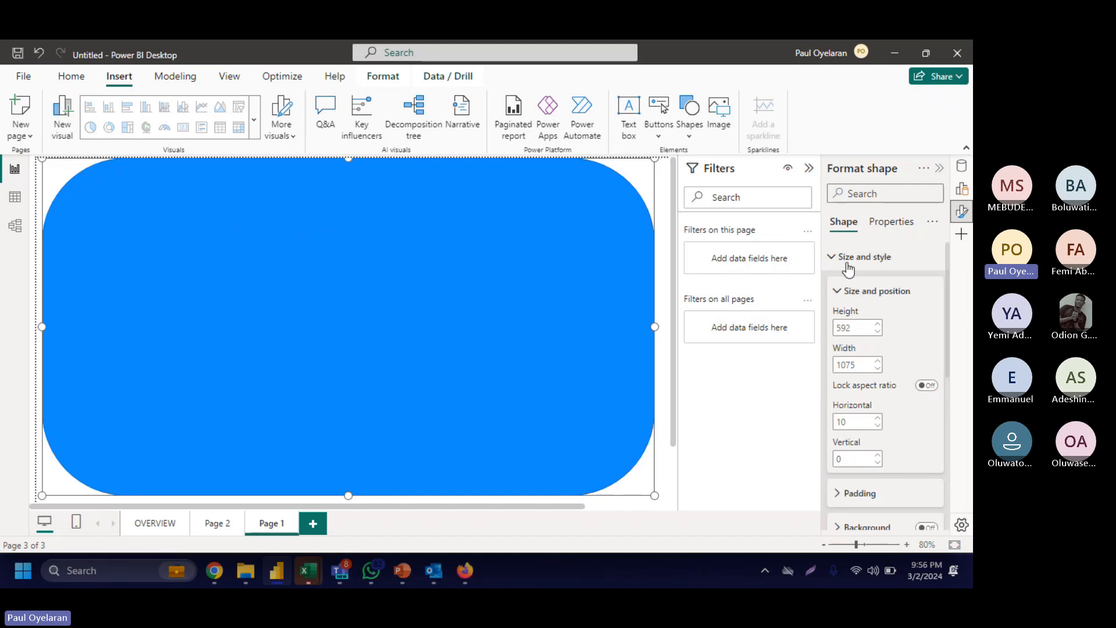
{"action": "scroll", "coordinate": [869, 411], "scroll_direction": "down", "scroll_amount": 3}
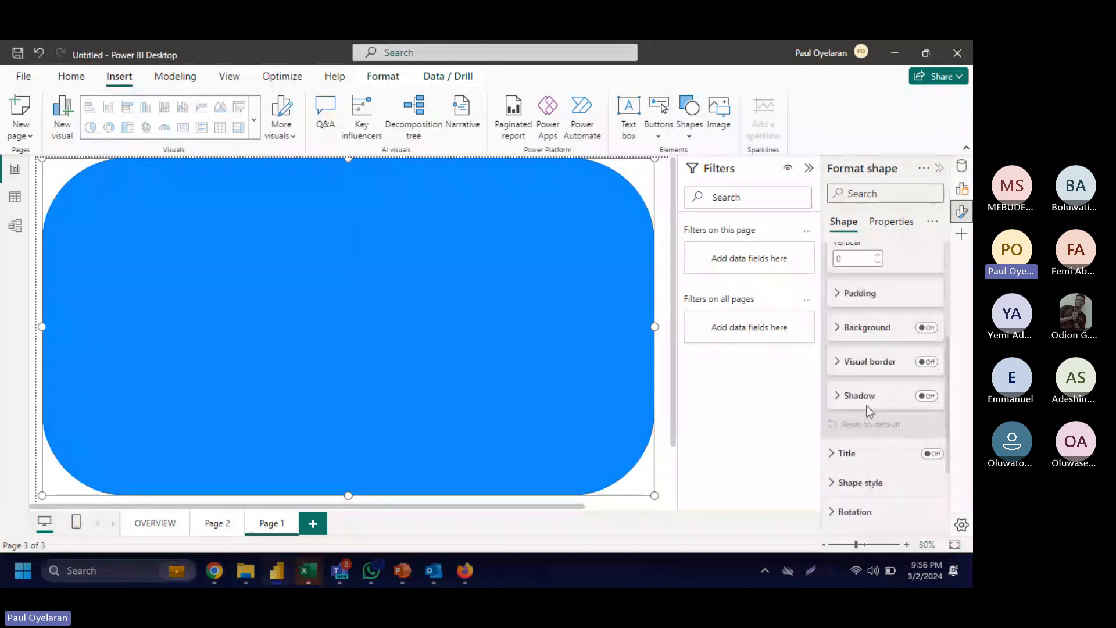
{"action": "scroll", "coordinate": [863, 265], "scroll_direction": "up", "scroll_amount": 3}
{"action": "left_click", "coordinate": [847, 259]}
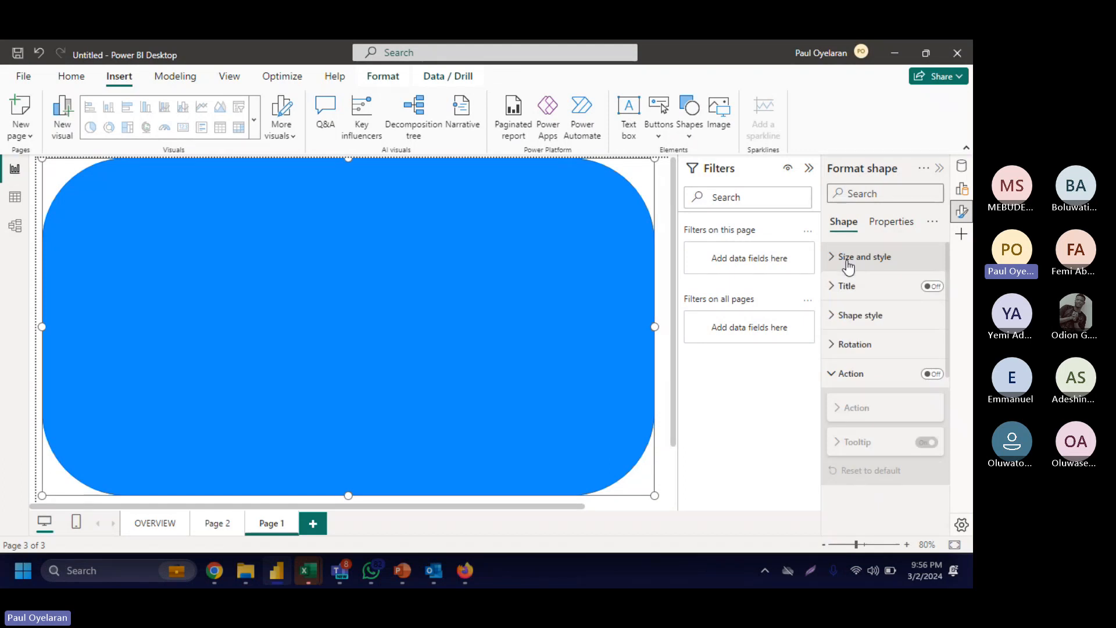
{"action": "left_click", "coordinate": [887, 331]}
{"action": "left_click_drag", "start_coordinate": [907, 307], "coordinate": [881, 307]}
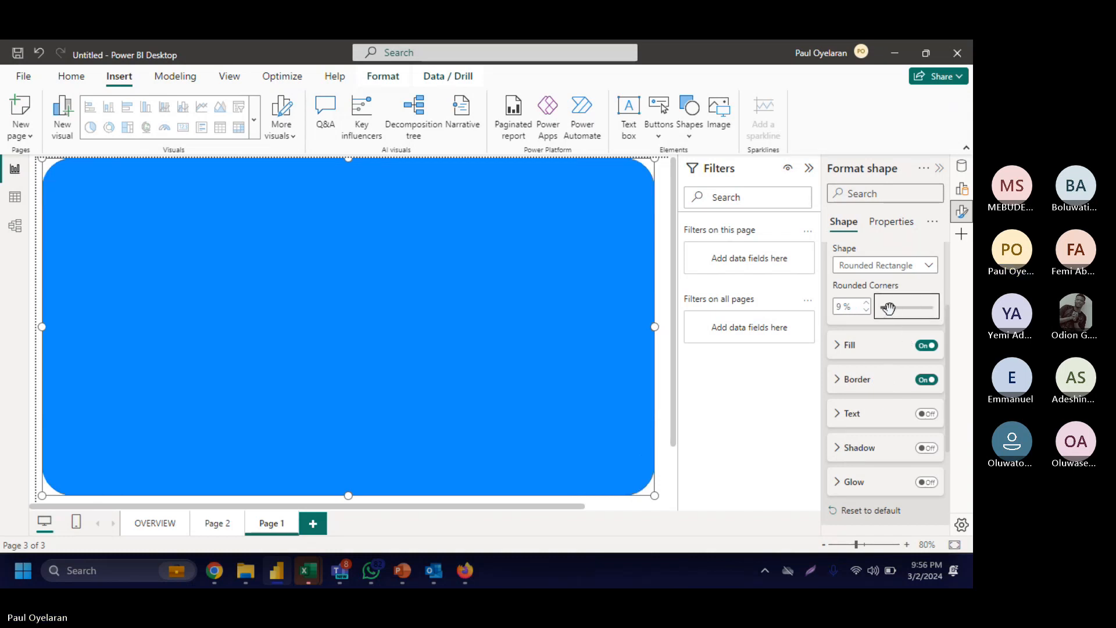
{"action": "left_click_drag", "start_coordinate": [657, 327], "coordinate": [667, 327]}
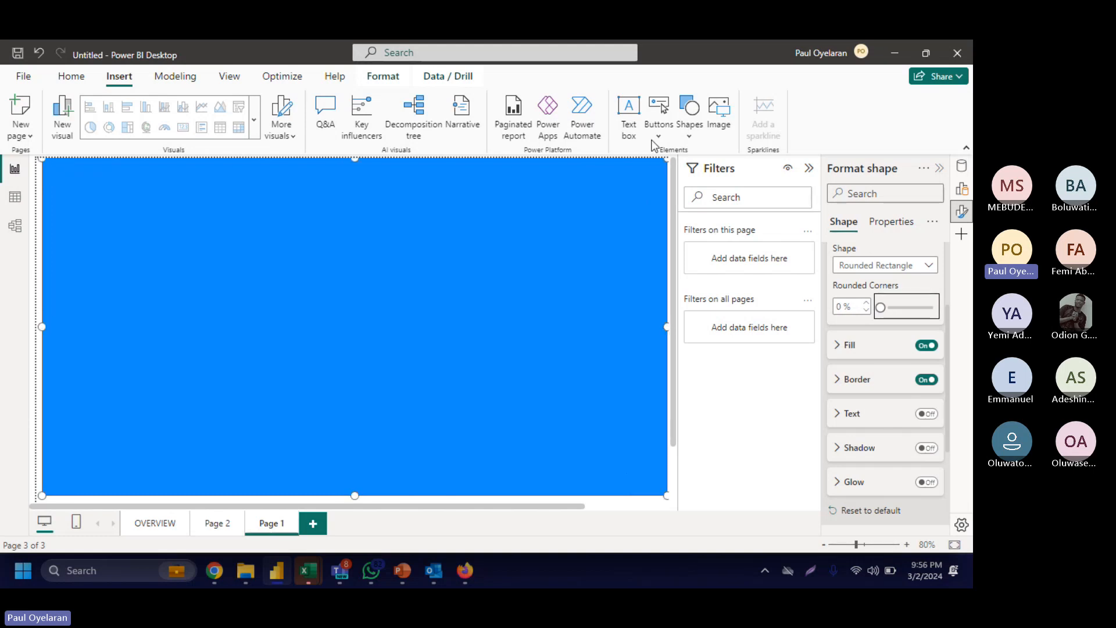
Step: Insert a plain rectangle on Page 1 and stretch its left edge inward across the blue shape
{"action": "left_click", "coordinate": [688, 114]}
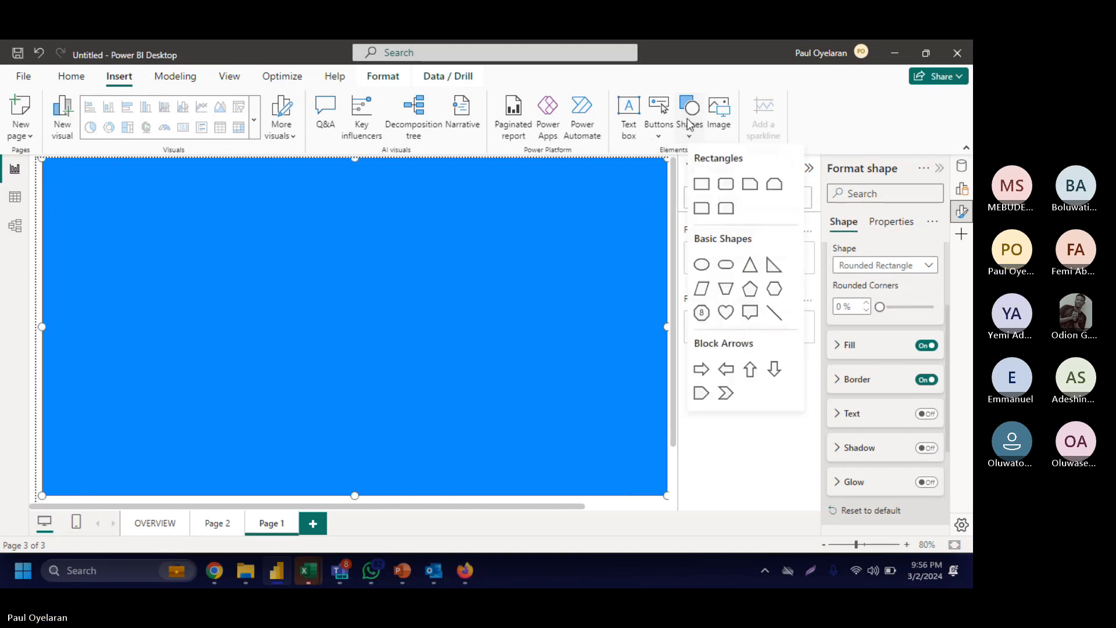
{"action": "left_click", "coordinate": [702, 185]}
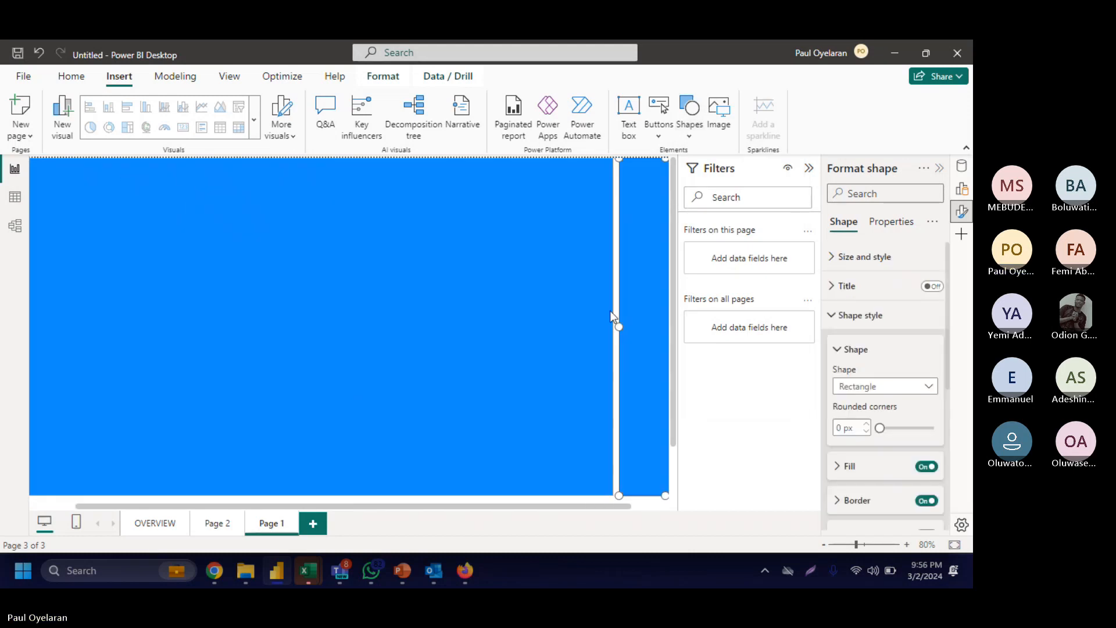
{"action": "left_click_drag", "start_coordinate": [618, 327], "coordinate": [395, 332]}
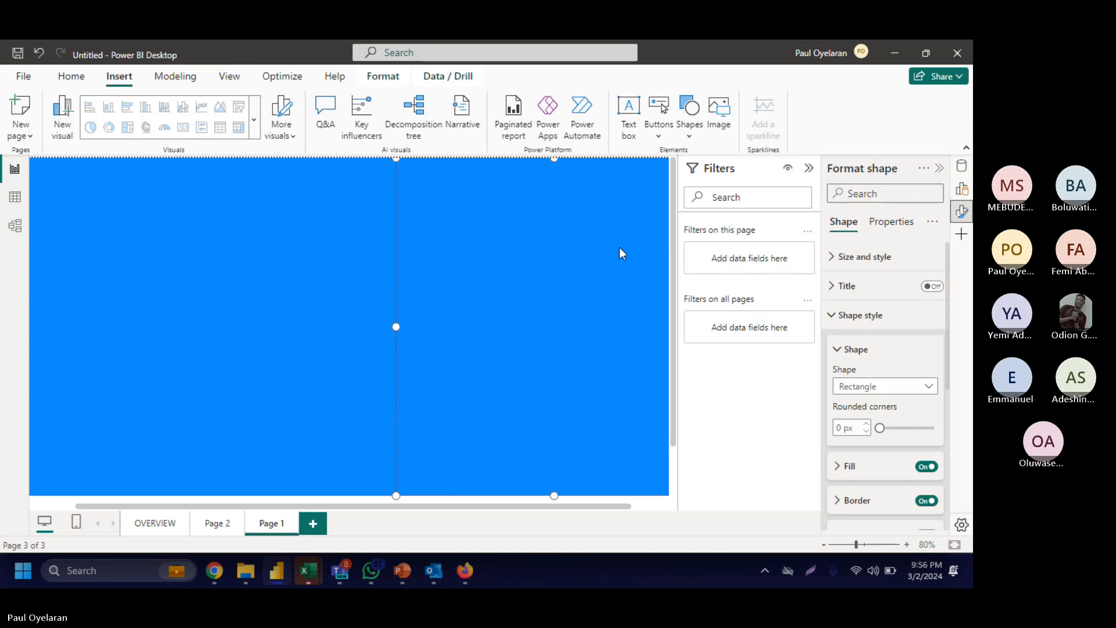
Step: Set the new rectangle's fill colour to white
{"action": "left_click", "coordinate": [873, 471]}
{"action": "left_click", "coordinate": [854, 398]}
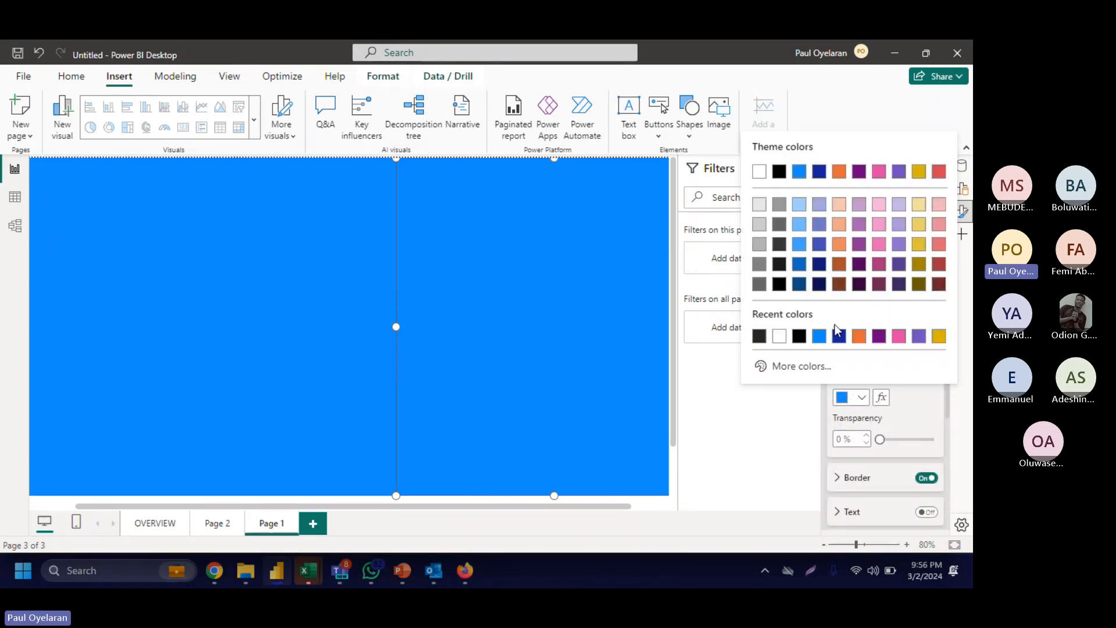
{"action": "left_click", "coordinate": [778, 336]}
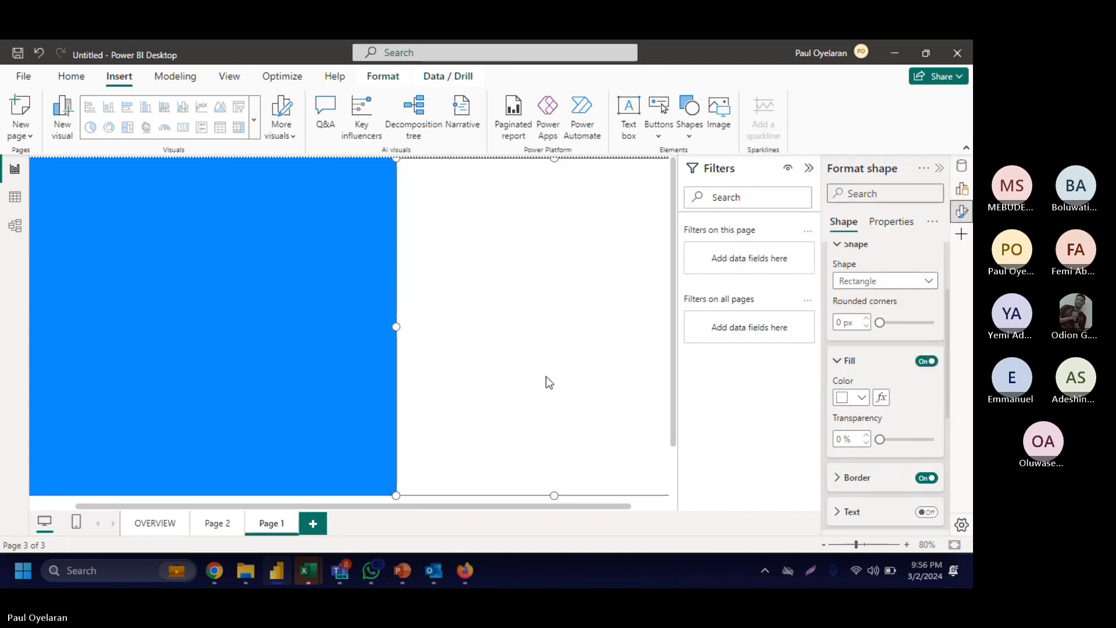
Step: Move and resize the white rectangle so it covers most of the blue shape, leaving a blue frame around it
{"action": "left_click_drag", "start_coordinate": [546, 375], "coordinate": [196, 386]}
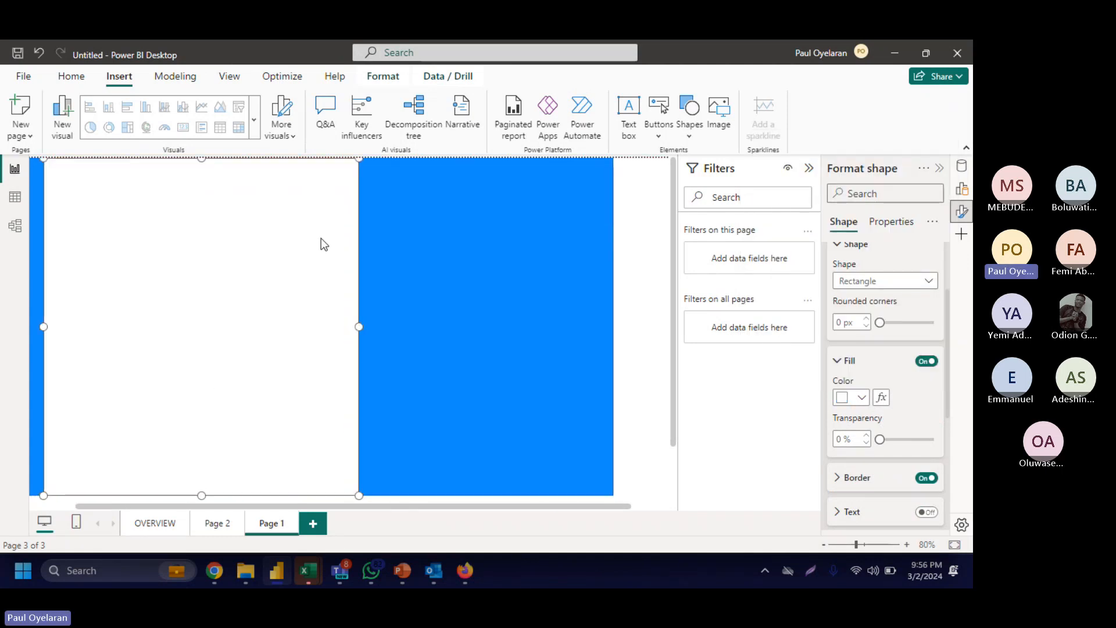
{"action": "left_click_drag", "start_coordinate": [358, 157], "coordinate": [329, 246]}
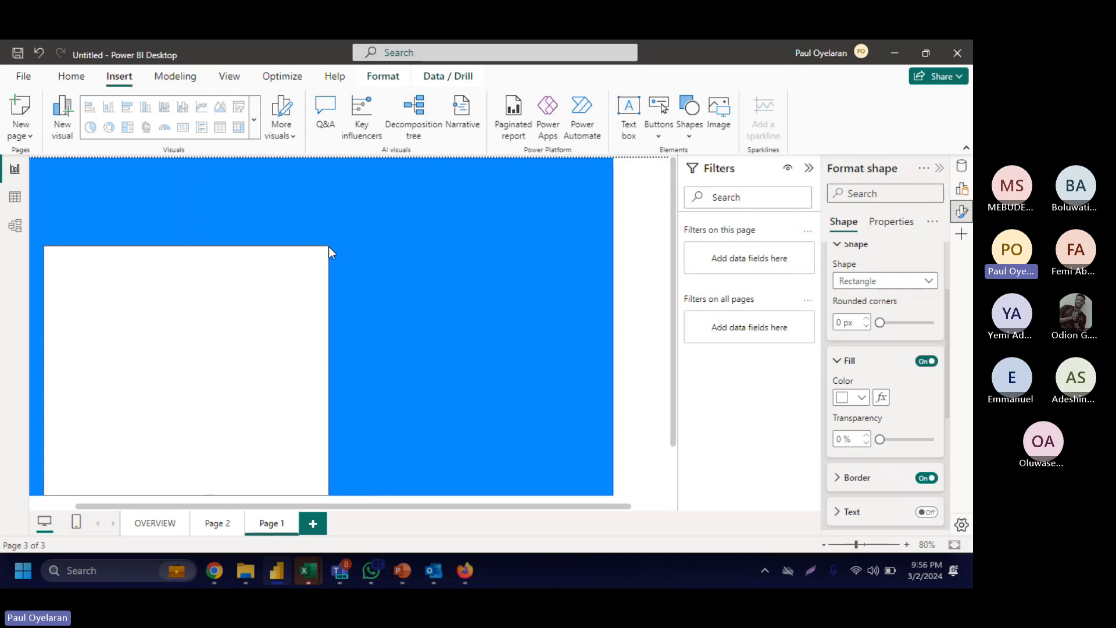
{"action": "left_click_drag", "start_coordinate": [294, 336], "coordinate": [285, 259]}
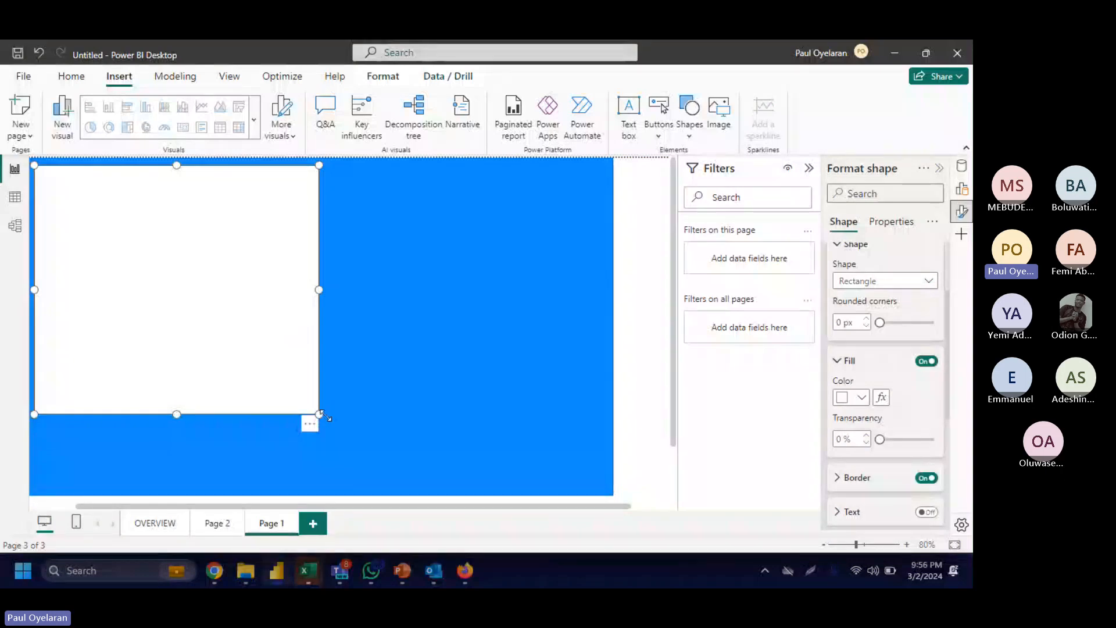
{"action": "left_click_drag", "start_coordinate": [321, 415], "coordinate": [609, 479]}
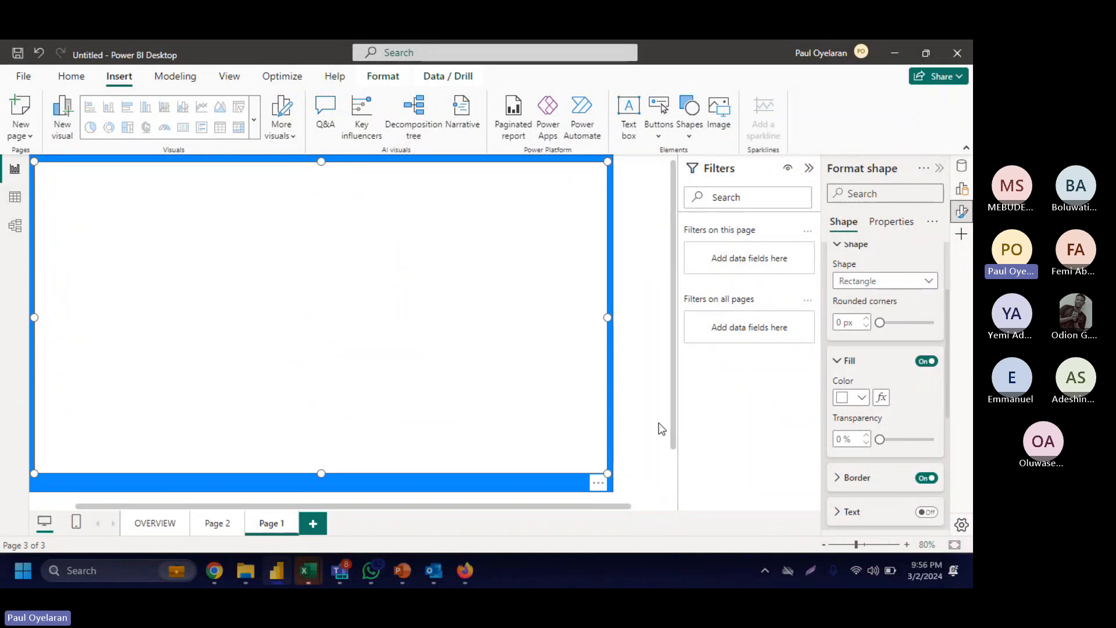
{"action": "left_click", "coordinate": [658, 423]}
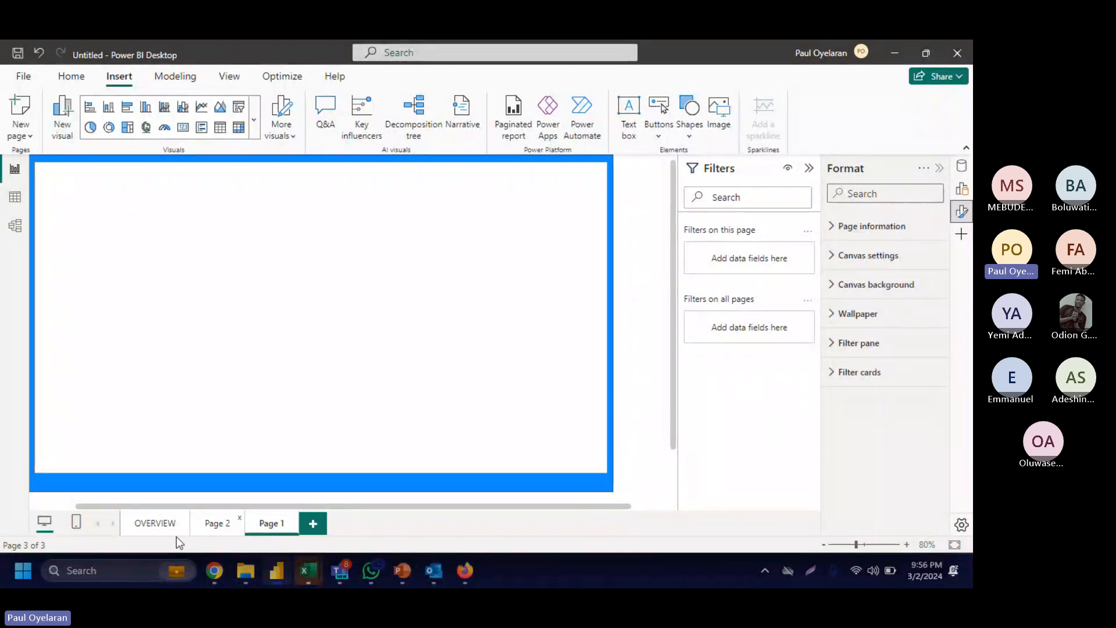
Step: Copy the Sum of Profit card from the OVERVIEW page to Page 1 and shrink it into the white rectangle's upper-left corner
{"action": "left_click", "coordinate": [211, 522]}
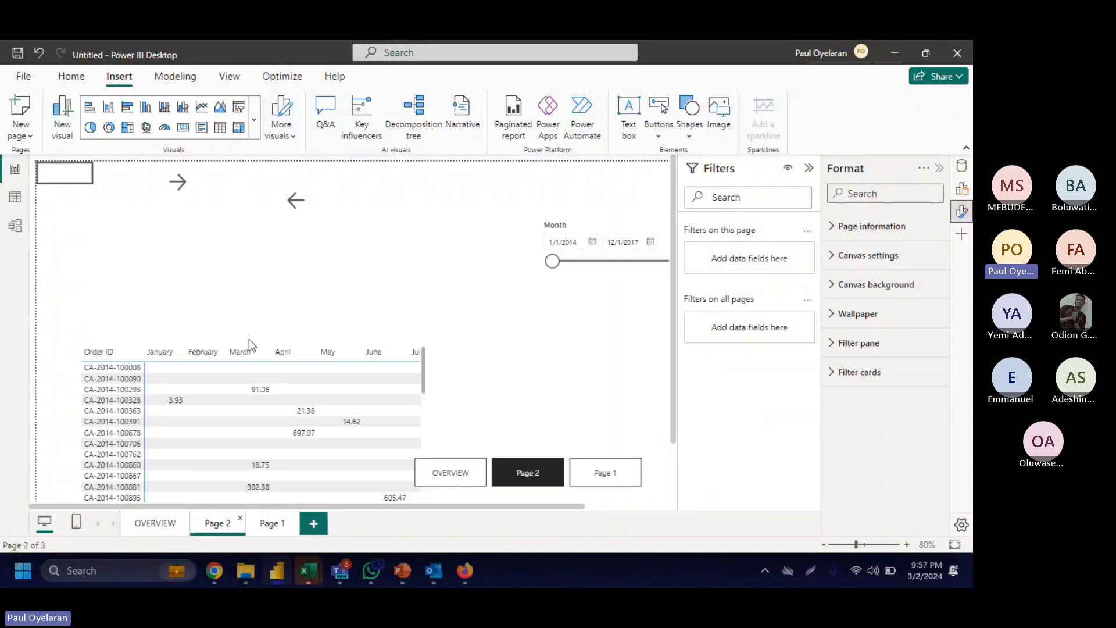
{"action": "left_click", "coordinate": [168, 524]}
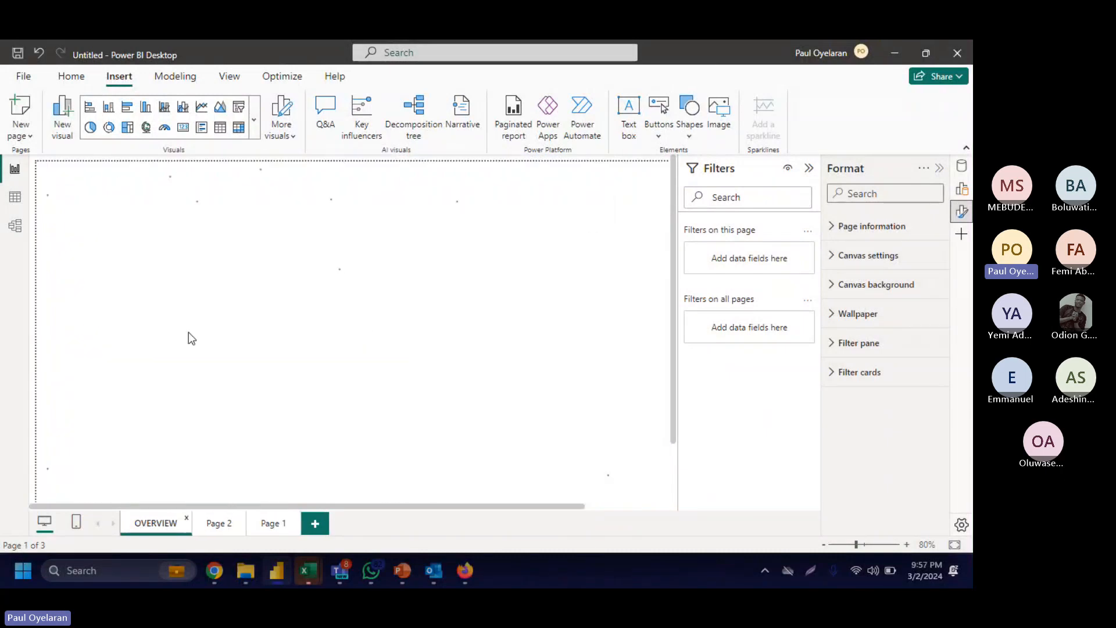
{"action": "left_click", "coordinate": [228, 247]}
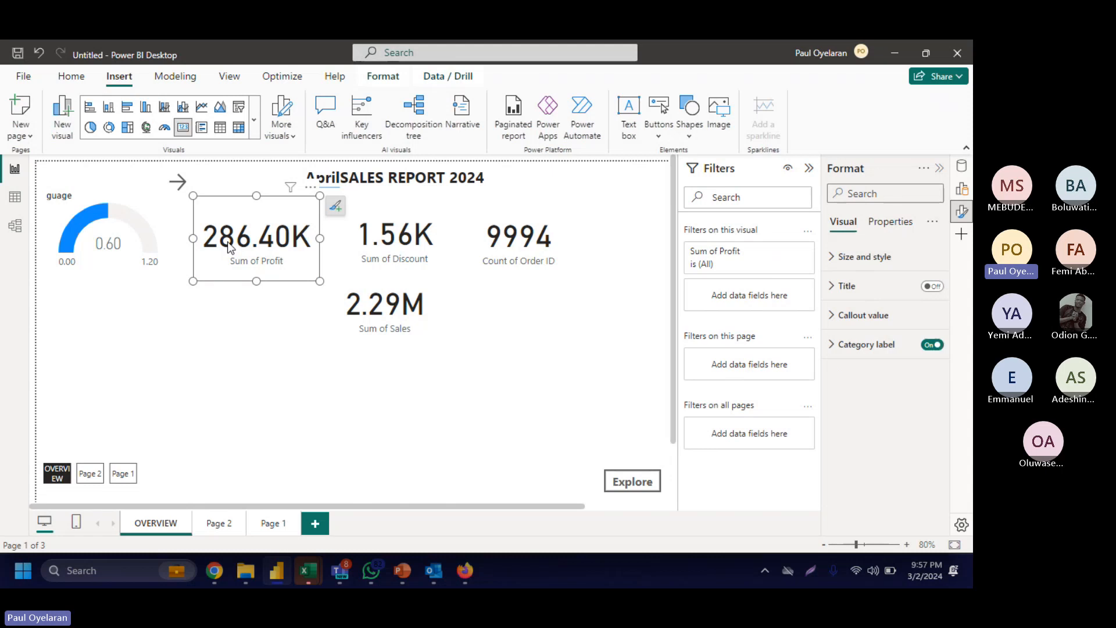
{"action": "left_click", "coordinate": [274, 524]}
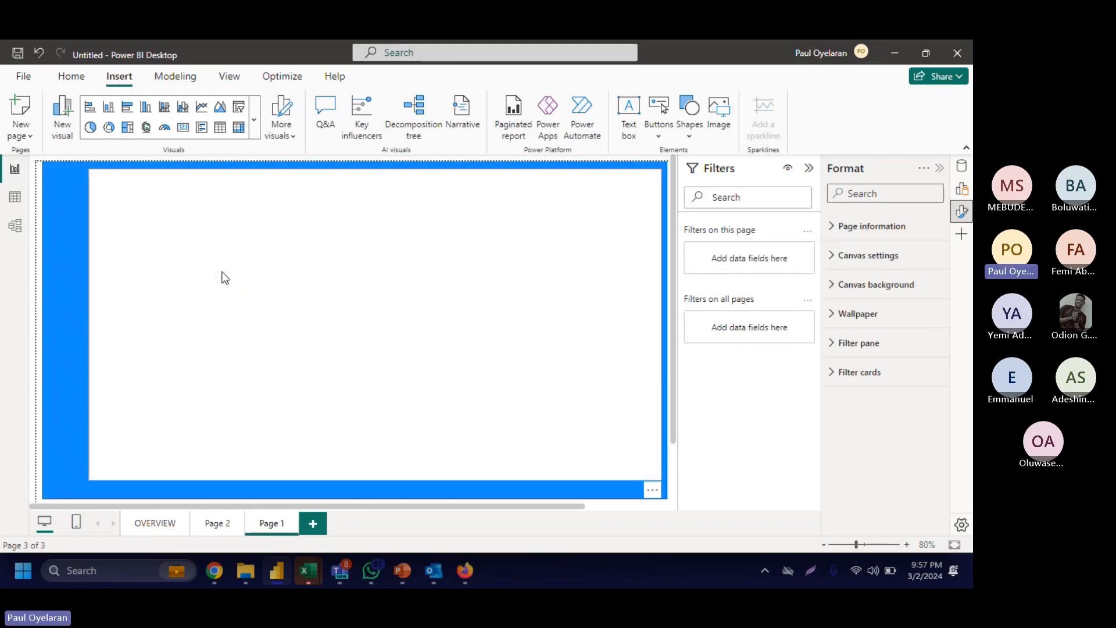
{"action": "left_click", "coordinate": [222, 272]}
{"action": "key", "text": "ctrl+v"}
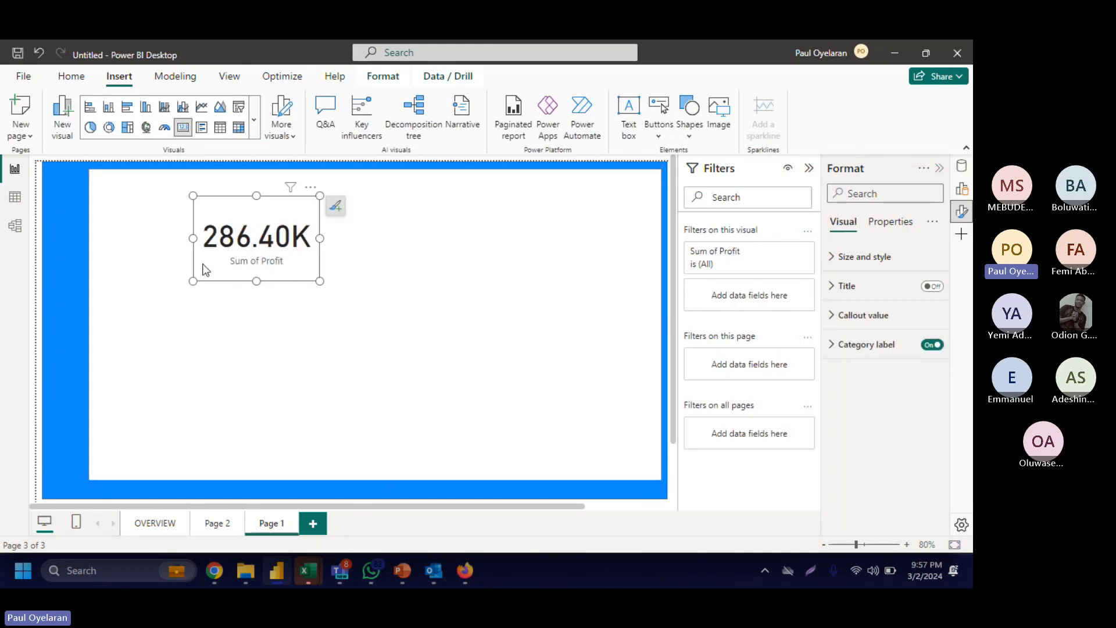
{"action": "left_click_drag", "start_coordinate": [291, 267], "coordinate": [196, 243]}
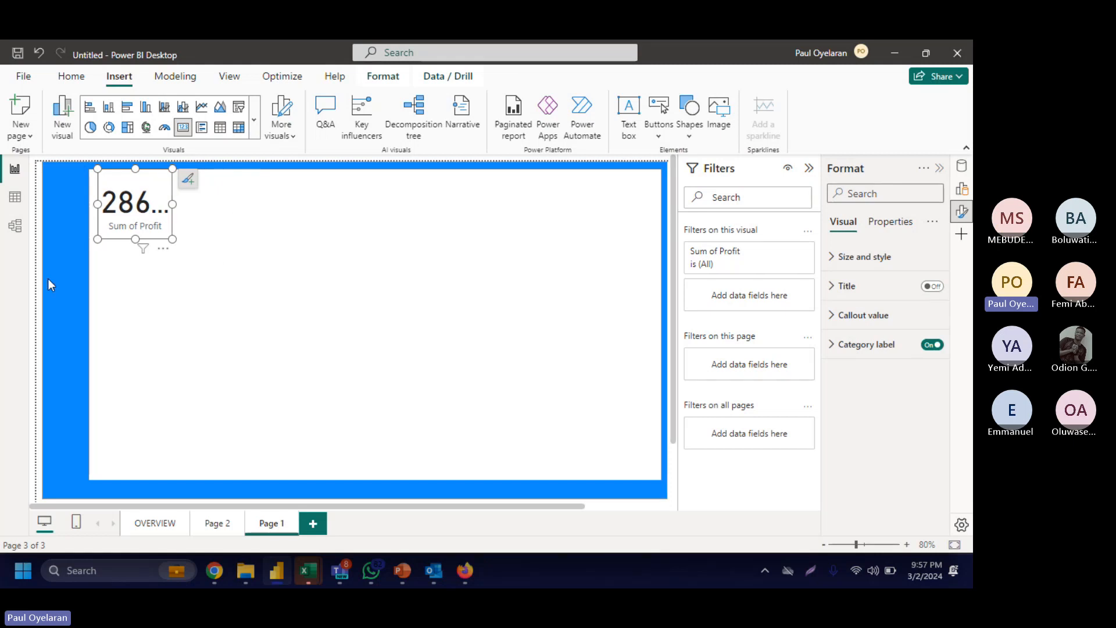
Step: Extend the white rectangle's left edge outward until only a narrow blue strip is left on that side
{"action": "left_click", "coordinate": [114, 312]}
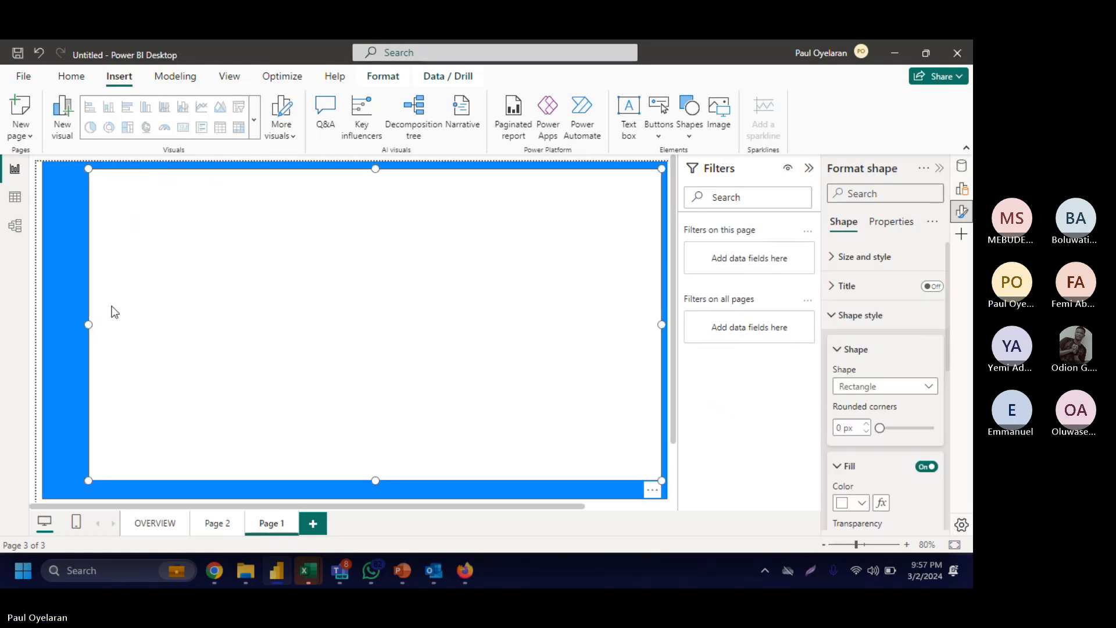
{"action": "left_click_drag", "start_coordinate": [90, 324], "coordinate": [52, 326]}
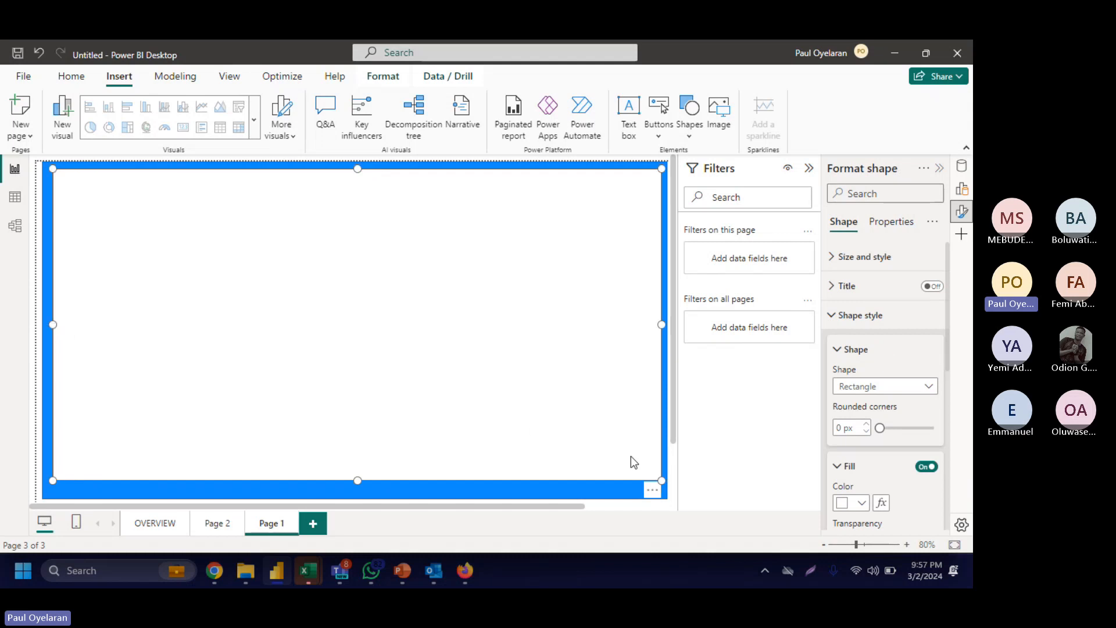
{"action": "scroll", "coordinate": [672, 495], "scroll_direction": "down", "scroll_amount": 2}
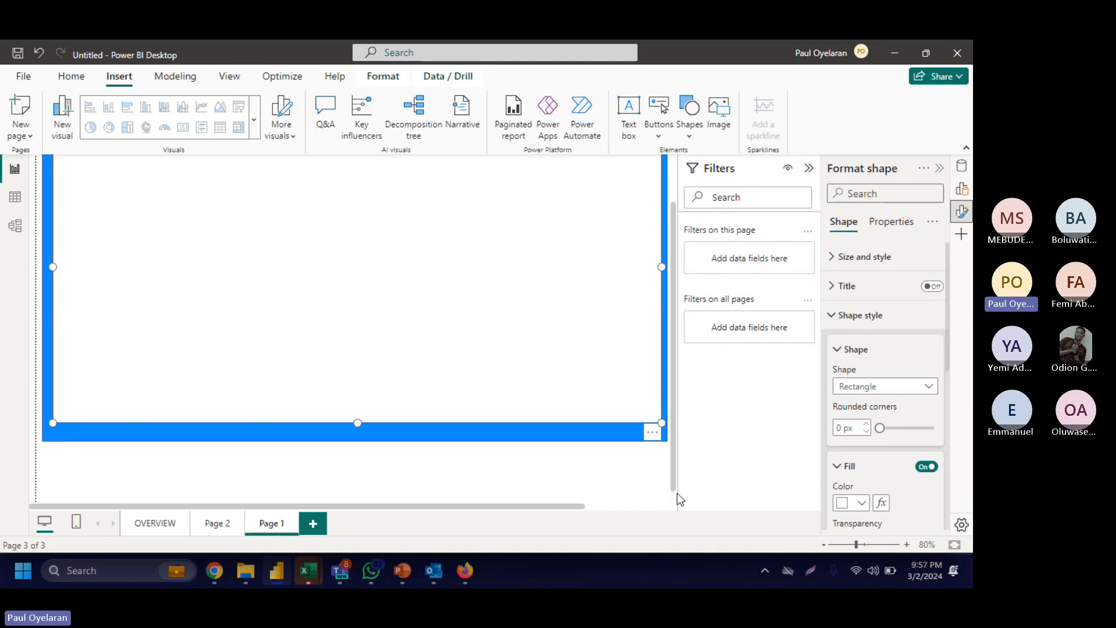
Step: Move the Sum of Profit card on Page 1 slightly closer to the white rectangle's left edge
{"action": "left_click", "coordinate": [588, 487]}
{"action": "scroll", "coordinate": [562, 433], "scroll_direction": "up", "scroll_amount": 2}
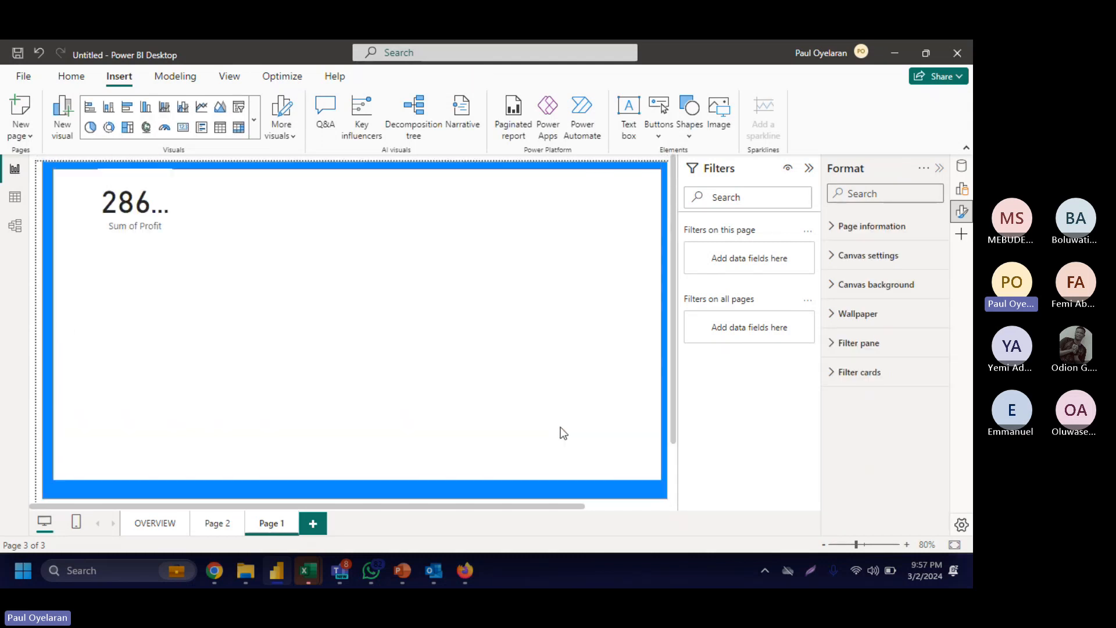
{"action": "left_click", "coordinate": [173, 206]}
{"action": "mouse_move", "coordinate": [173, 206]}
{"action": "left_mouse_down"}
{"action": "mouse_move", "coordinate": [192, 205]}
{"action": "mouse_move", "coordinate": [160, 213]}
{"action": "left_mouse_up"}
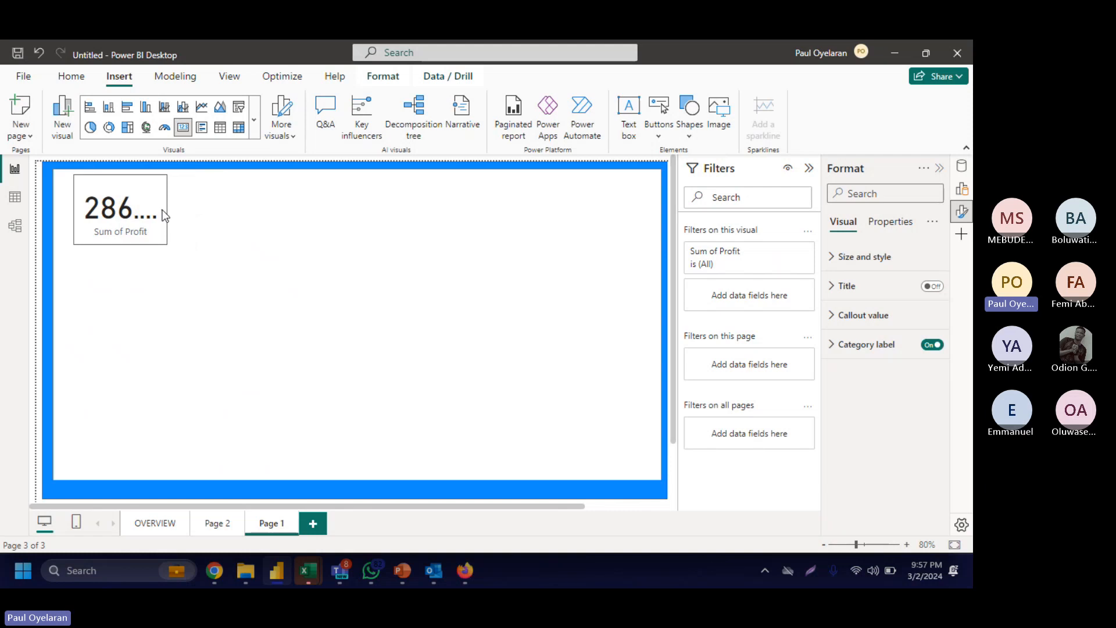
Step: Send the white rectangle backward so it lies behind the blue shape
{"action": "left_click", "coordinate": [646, 180]}
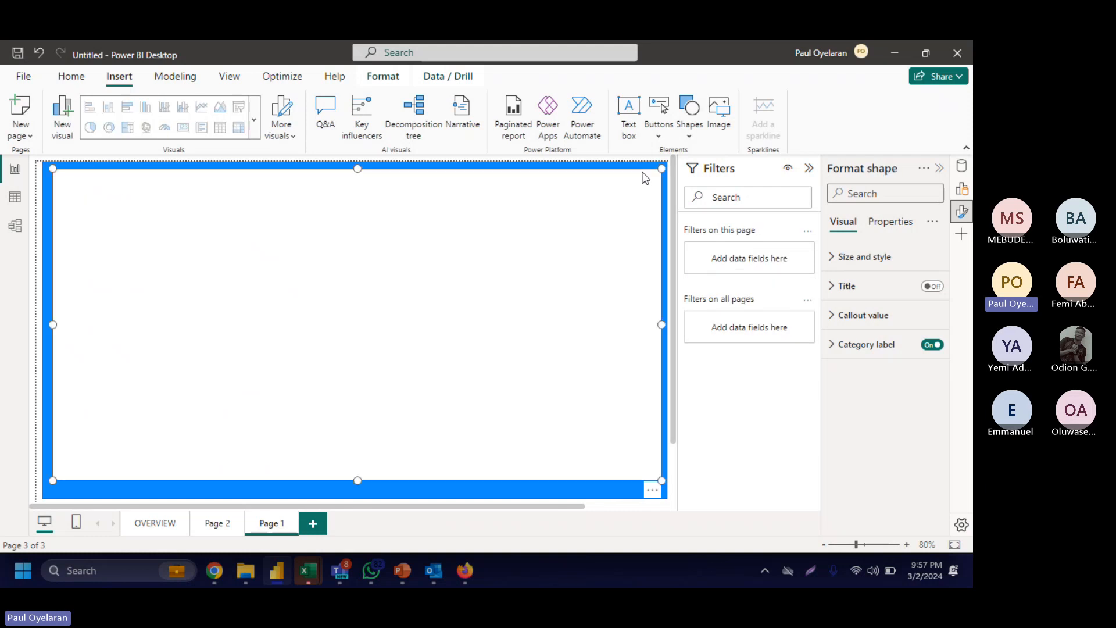
{"action": "left_click", "coordinate": [383, 76]}
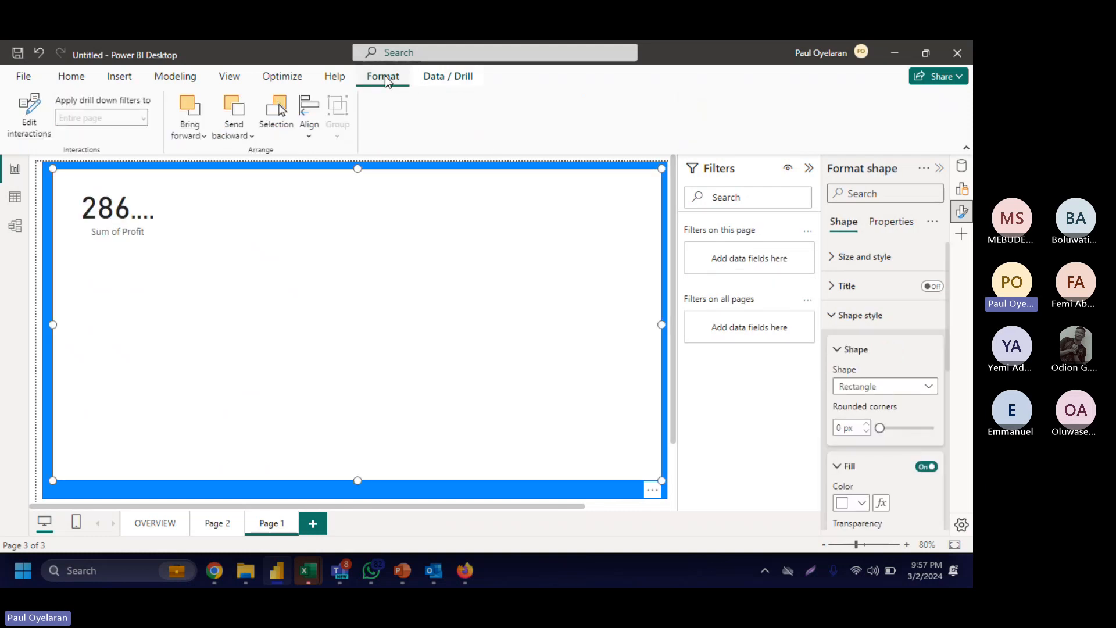
{"action": "left_click", "coordinate": [234, 109]}
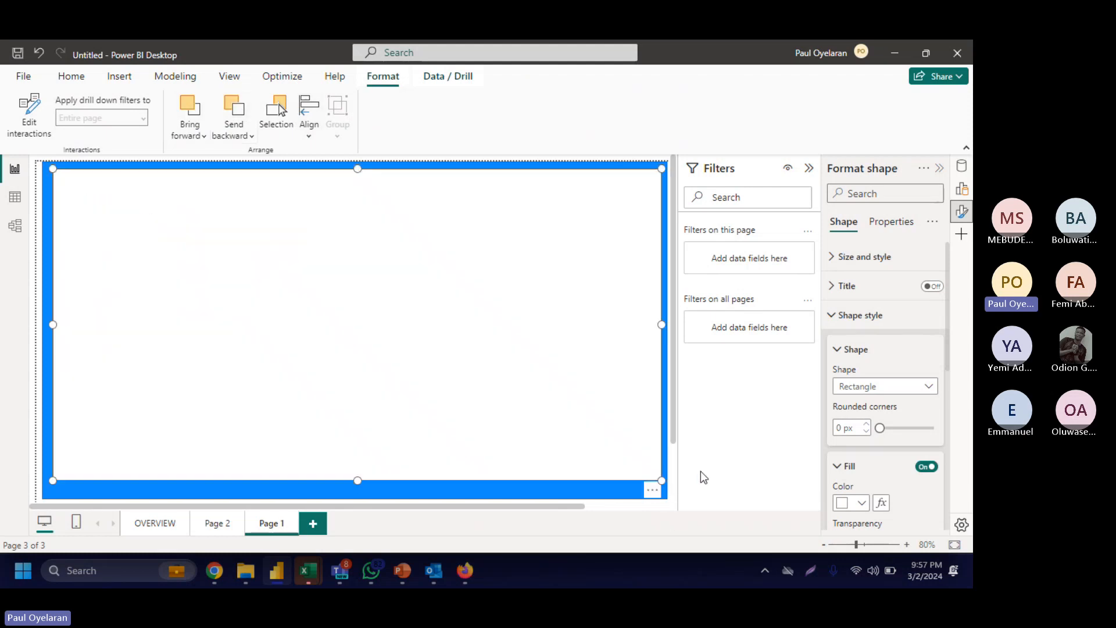
{"action": "left_click", "coordinate": [672, 480]}
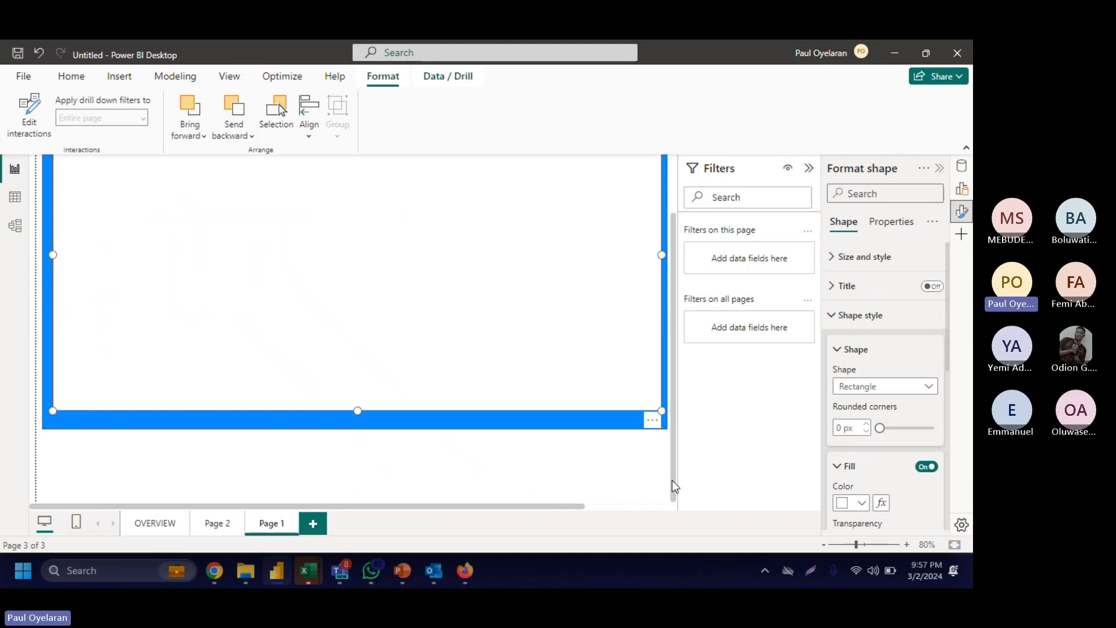
{"action": "left_click", "coordinate": [640, 468]}
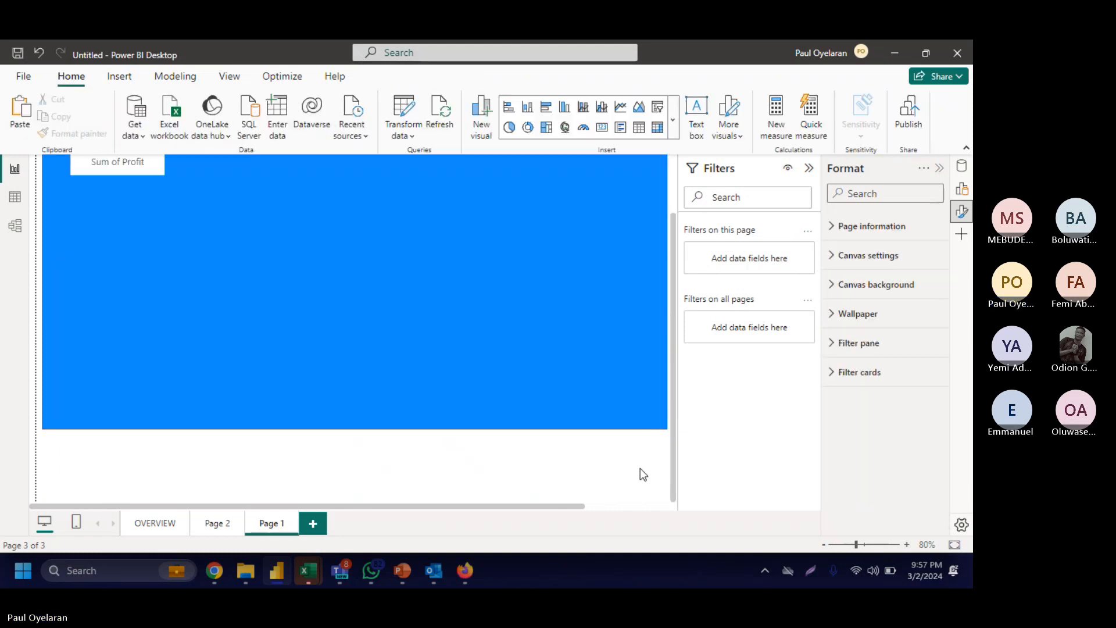
{"action": "scroll", "coordinate": [511, 391], "scroll_direction": "up", "scroll_amount": 2}
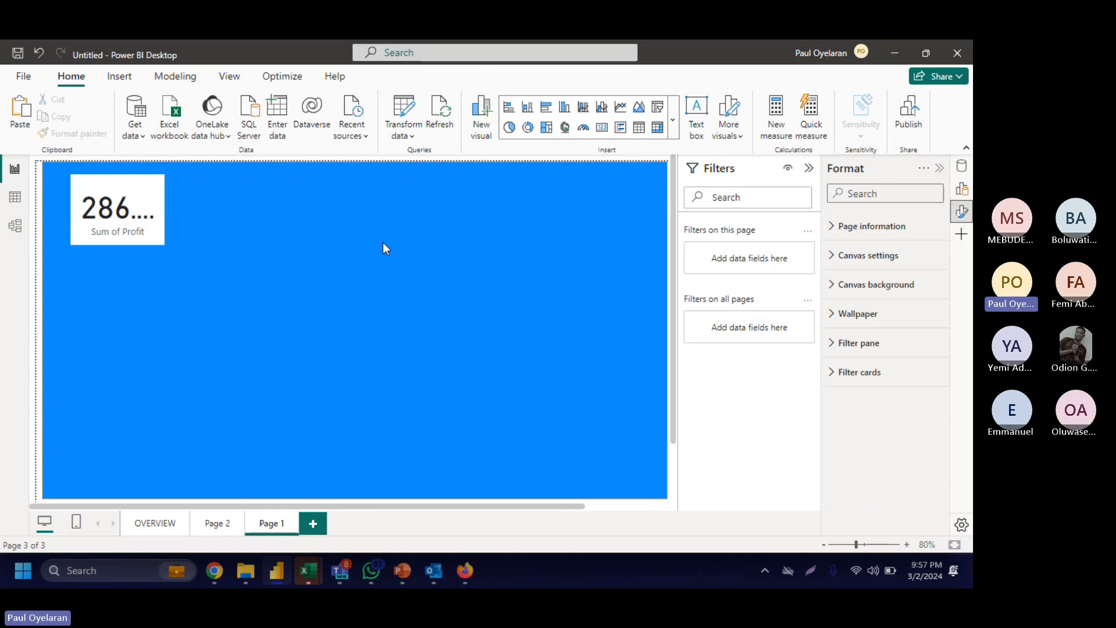
Step: Send the blue shape backward, behind the white rectangle
{"action": "left_click", "coordinate": [590, 218]}
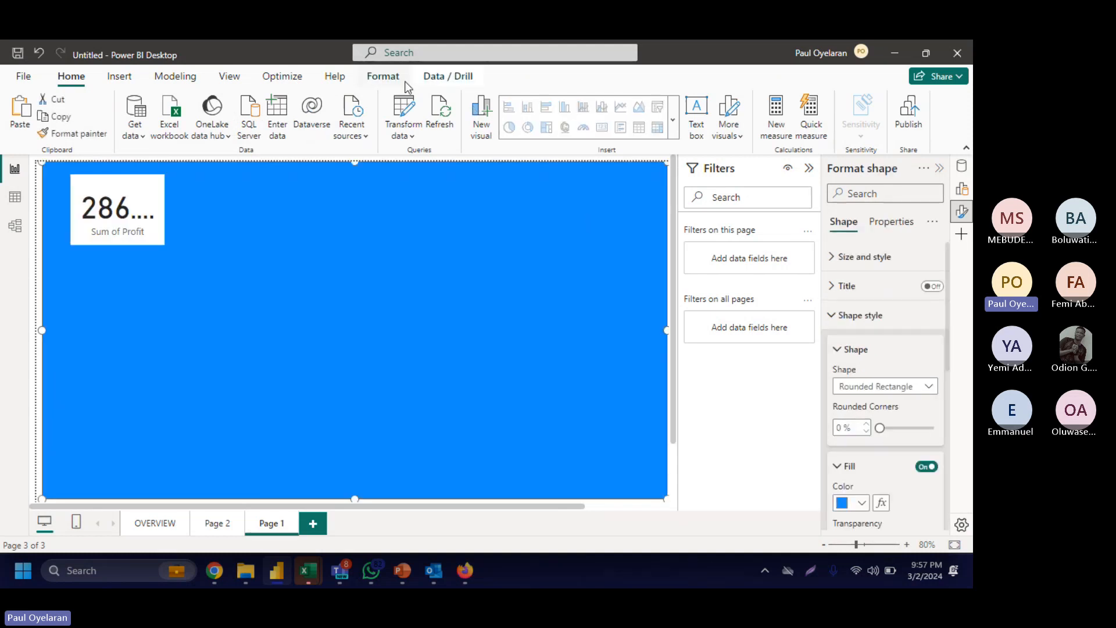
{"action": "left_click", "coordinate": [383, 77]}
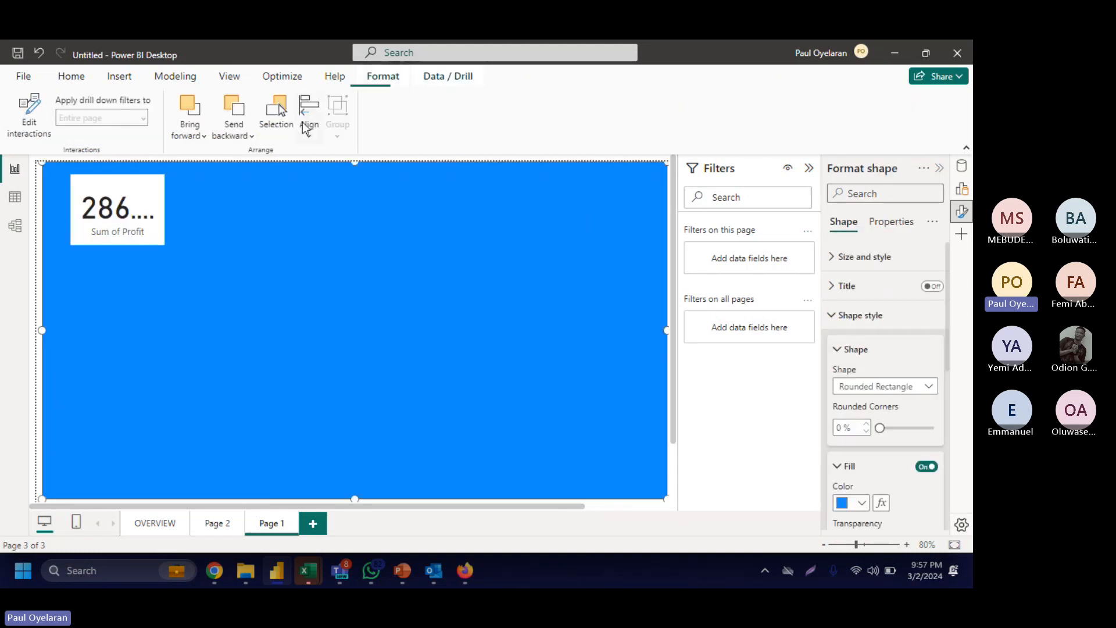
{"action": "left_click", "coordinate": [233, 114]}
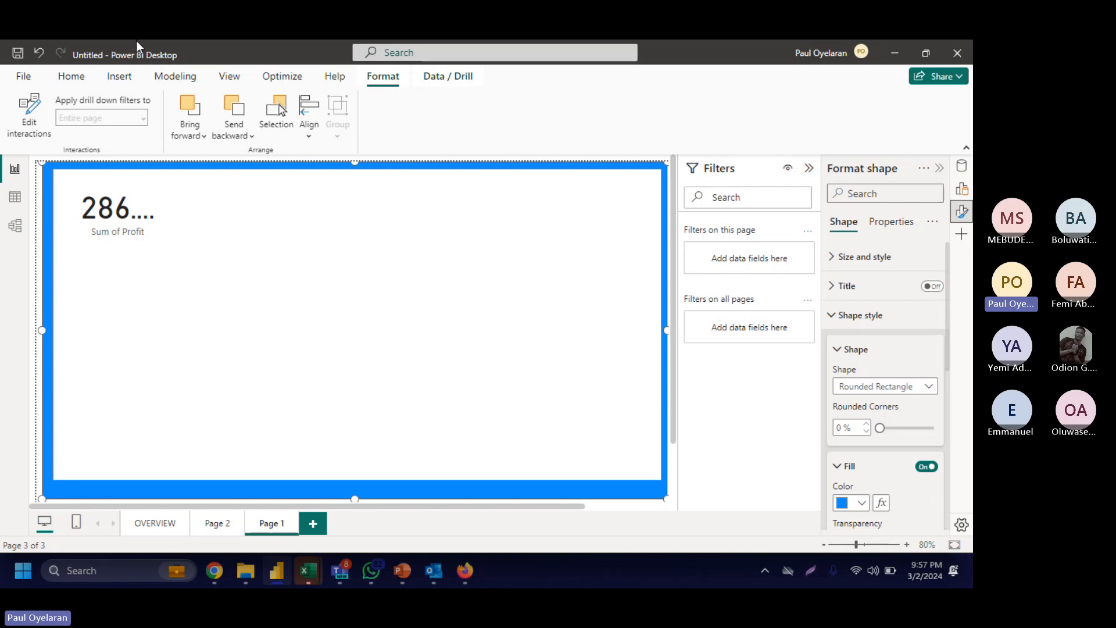
Step: Insert the Passport (1) picture from the Downloads folder onto Page 1
{"action": "left_click", "coordinate": [126, 72]}
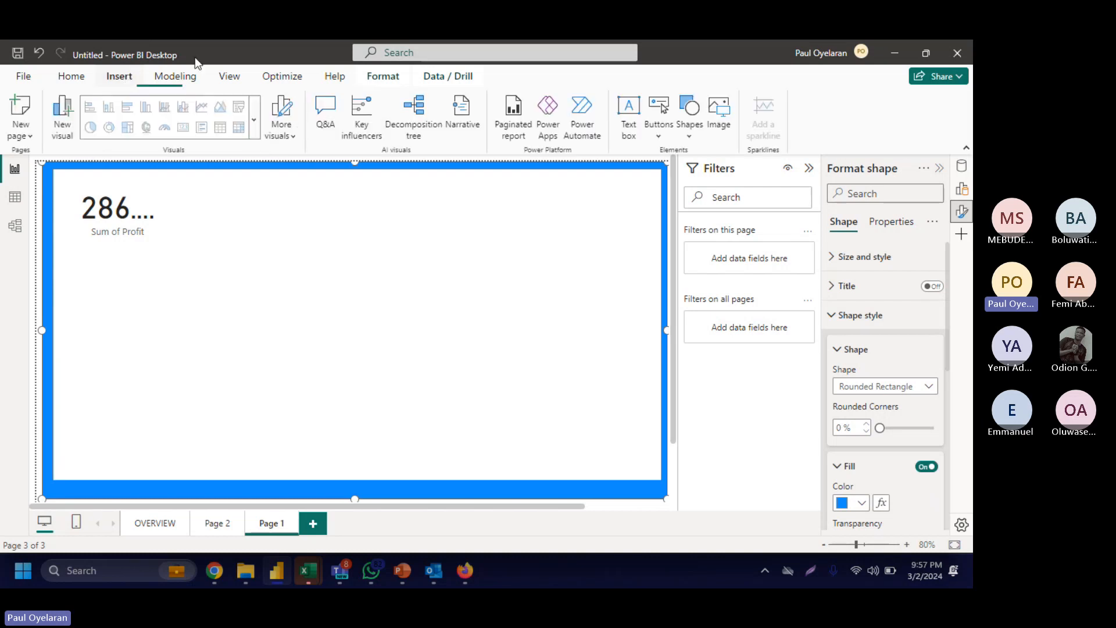
{"action": "left_click", "coordinate": [689, 119]}
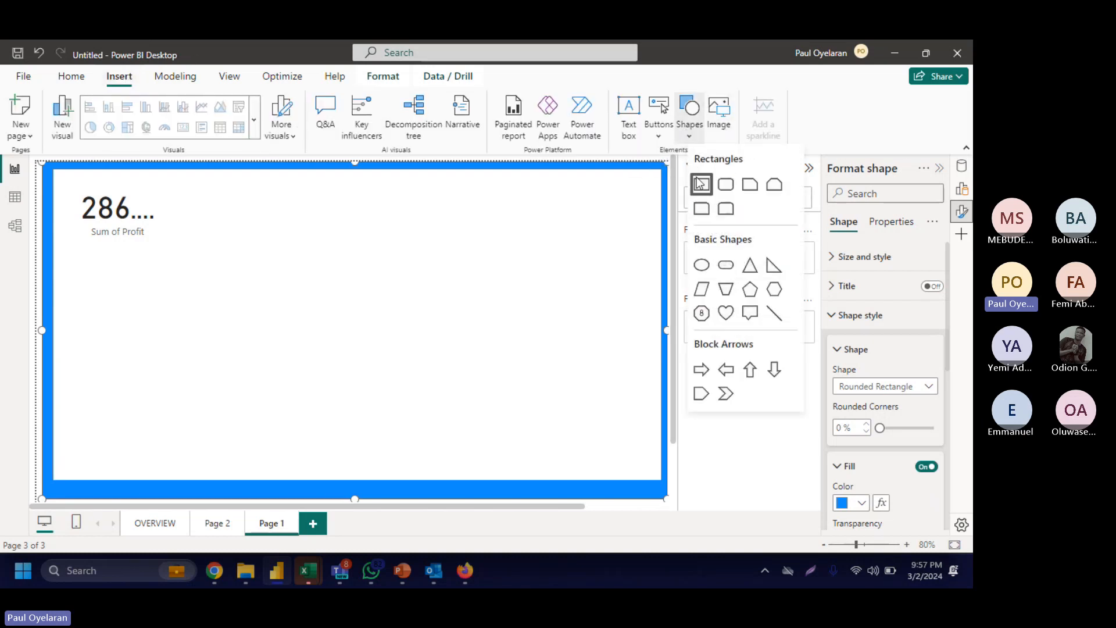
{"action": "left_click", "coordinate": [717, 107]}
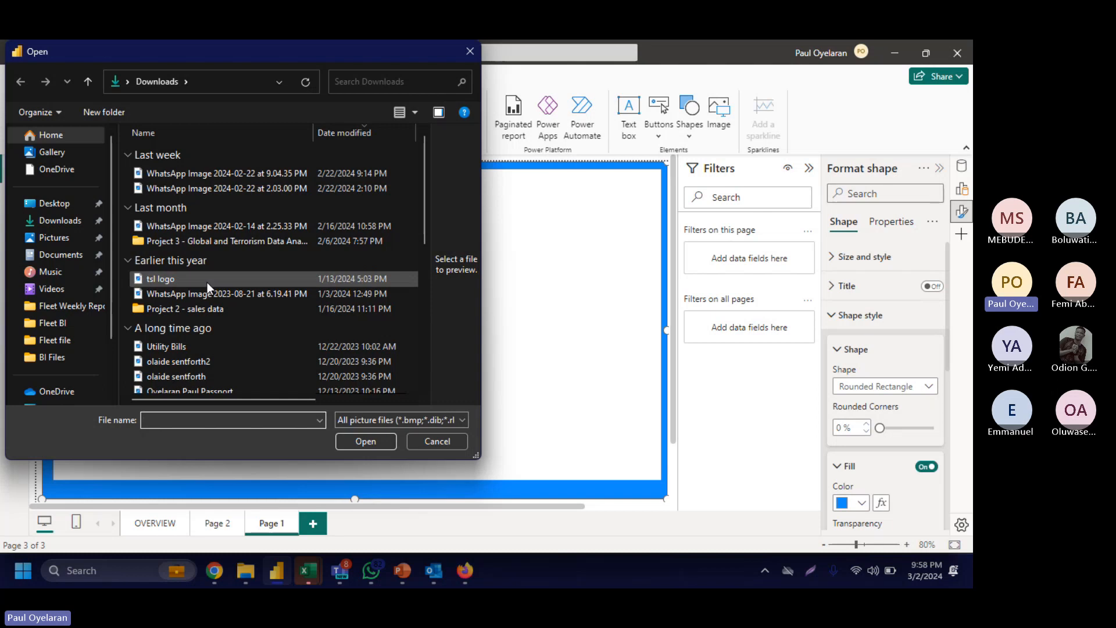
{"action": "scroll", "coordinate": [207, 281], "scroll_direction": "down", "scroll_amount": 2}
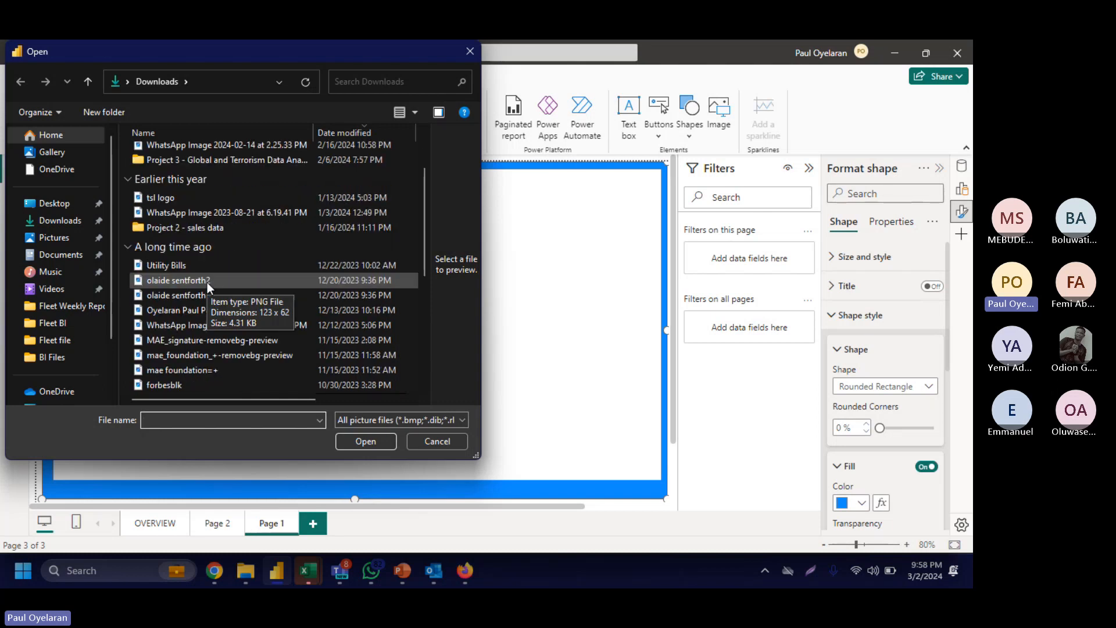
{"action": "scroll", "coordinate": [207, 281], "scroll_direction": "down", "scroll_amount": 2}
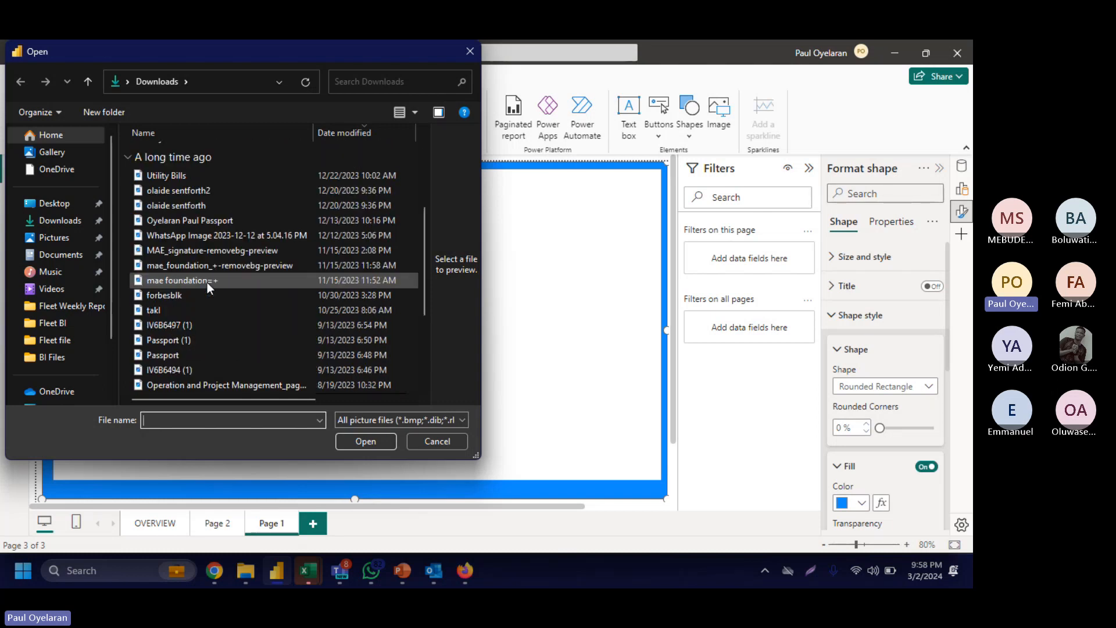
{"action": "scroll", "coordinate": [186, 317], "scroll_direction": "down", "scroll_amount": 1}
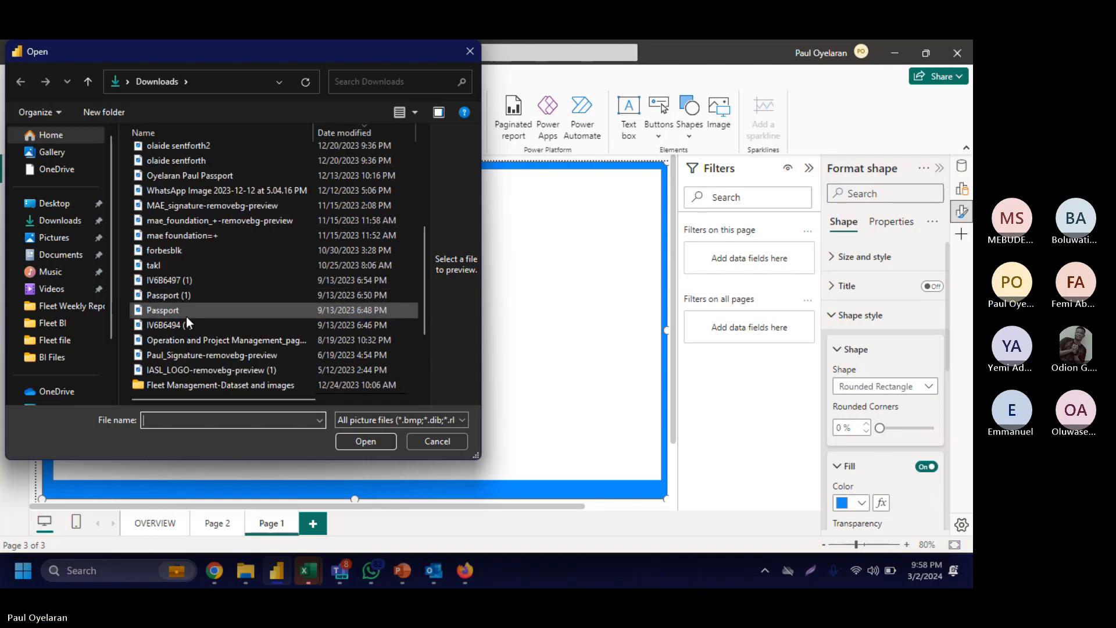
{"action": "double_click", "coordinate": [187, 295]}
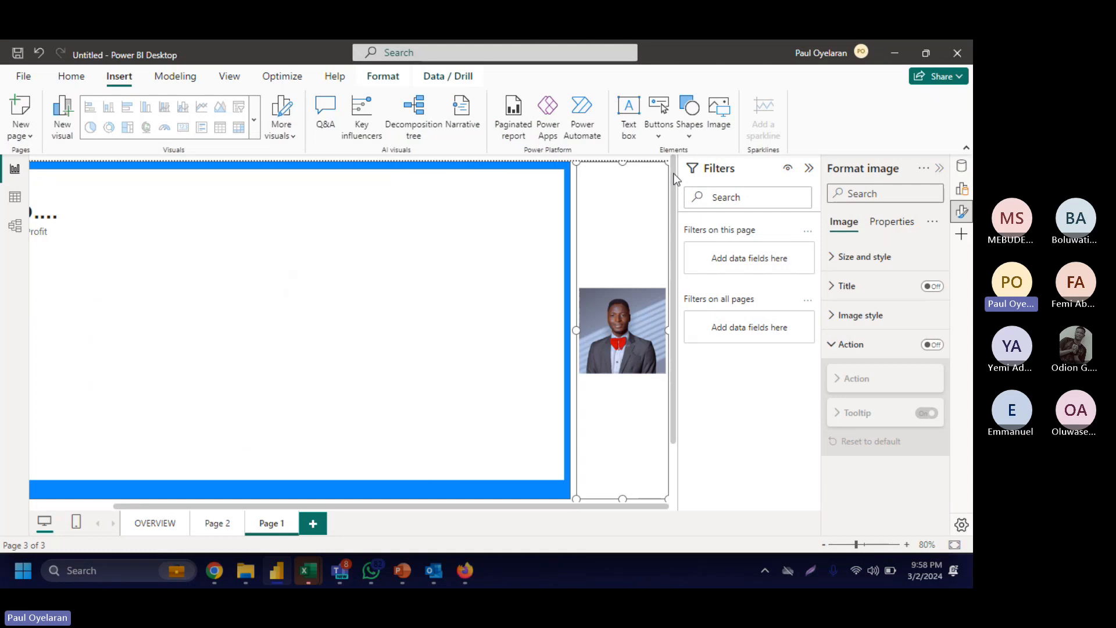
Step: Shrink the inserted photo to a small thumbnail and place it in the white rectangle's upper-left corner
{"action": "left_click_drag", "start_coordinate": [669, 165], "coordinate": [602, 427]}
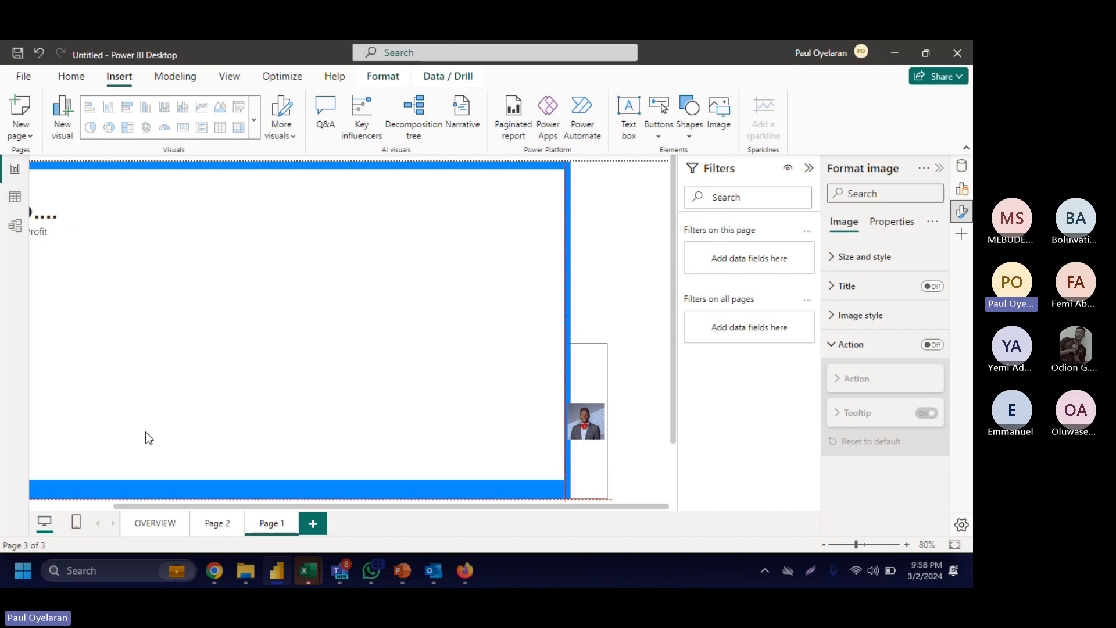
{"action": "left_click_drag", "start_coordinate": [593, 467], "coordinate": [146, 432]}
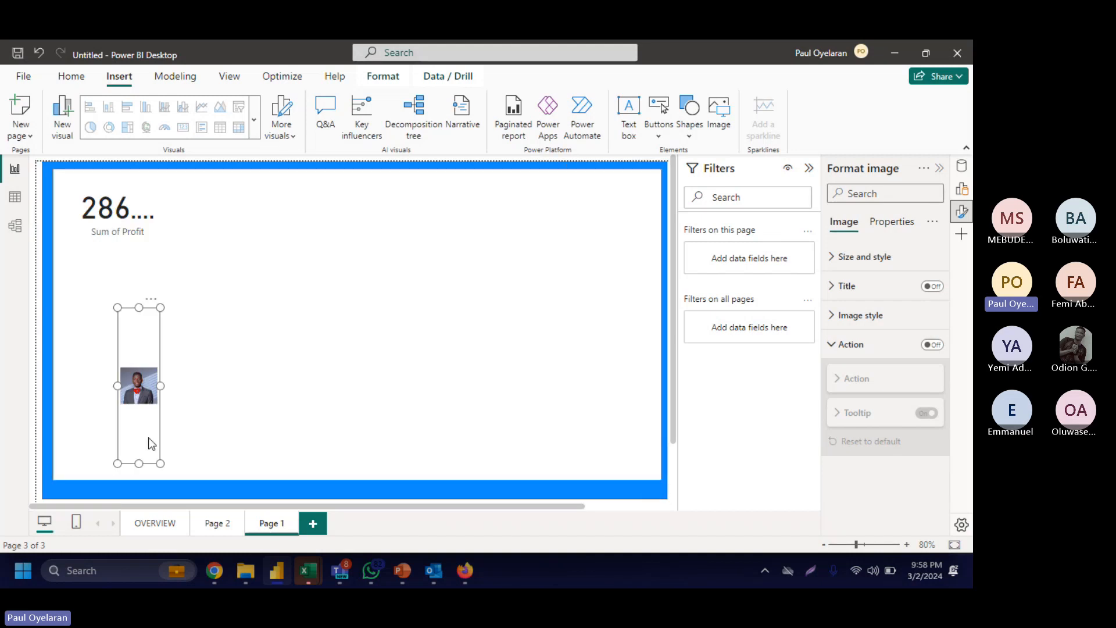
{"action": "left_click_drag", "start_coordinate": [160, 463], "coordinate": [60, 183]}
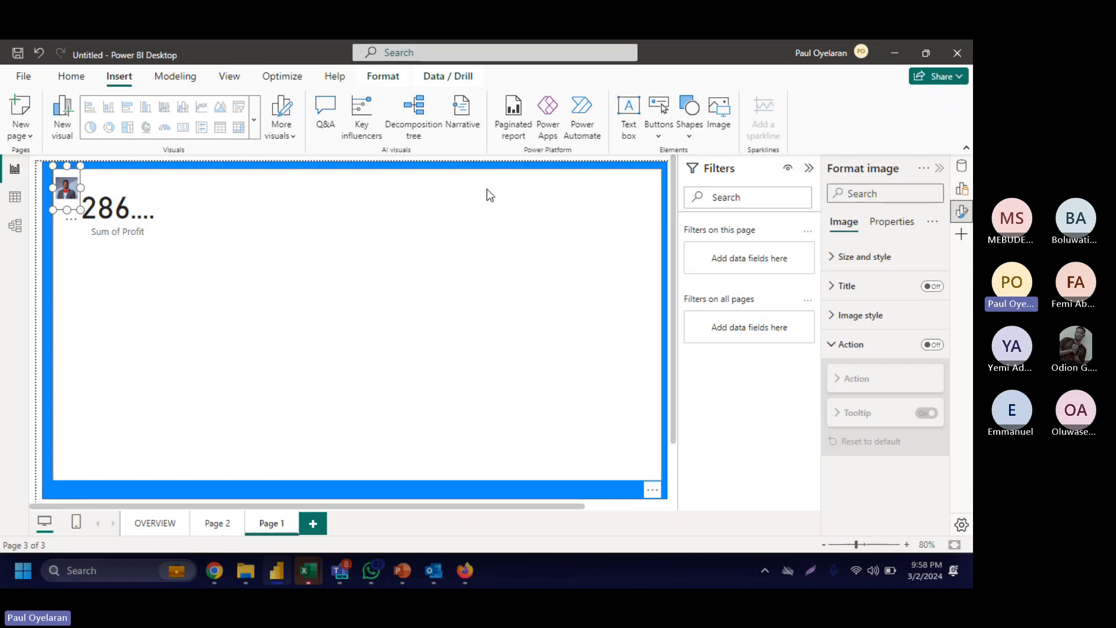
{"action": "left_click", "coordinate": [722, 119]}
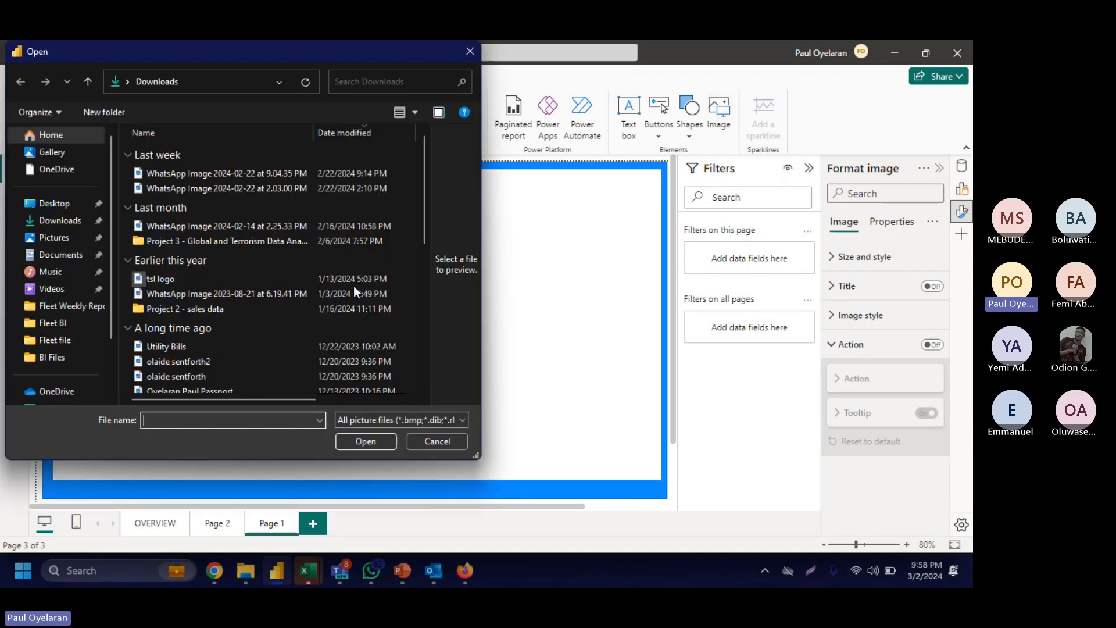
{"action": "double_click", "coordinate": [355, 292]}
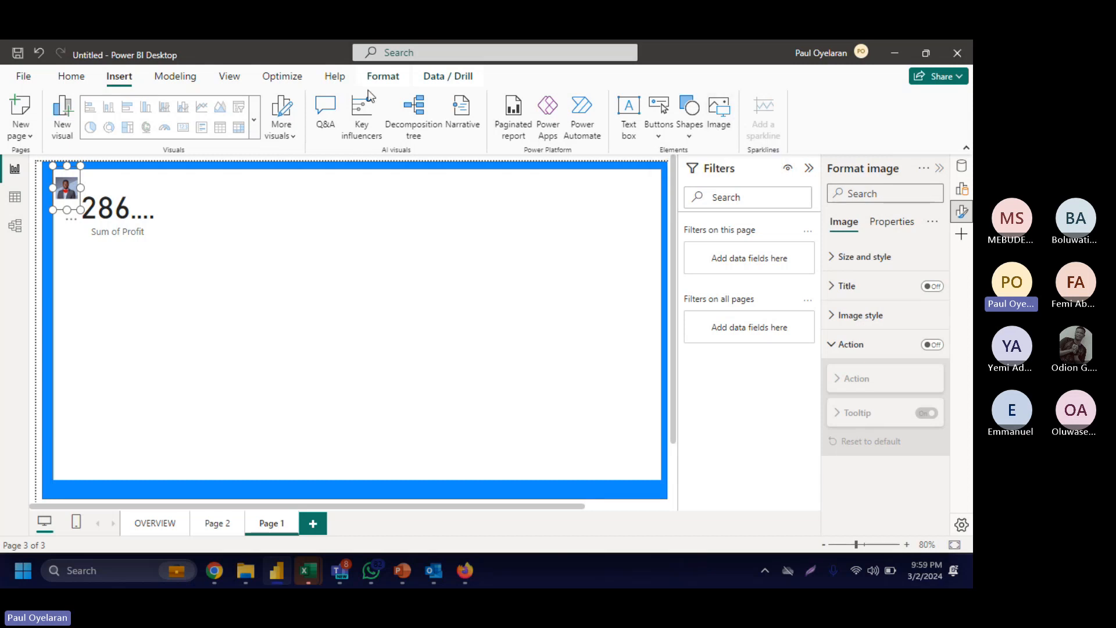
Step: Move the Sum of Profit card clear of the photo, towards the middle of the white rectangle
{"action": "left_click_drag", "start_coordinate": [124, 220], "coordinate": [278, 288]}
{"action": "left_click_drag", "start_coordinate": [72, 198], "coordinate": [103, 231]}
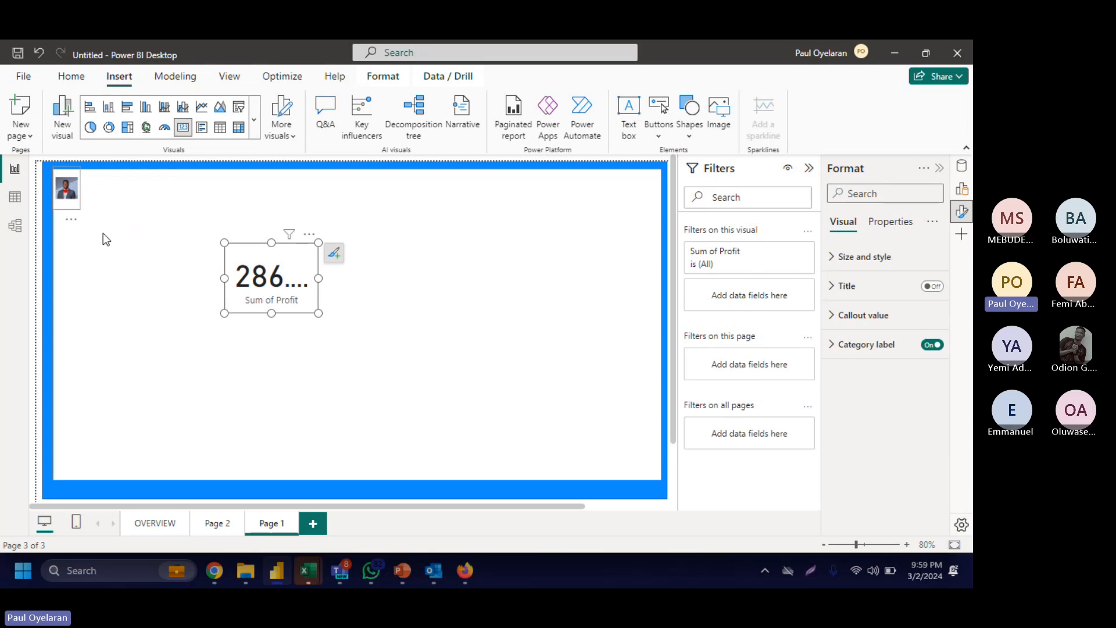
Step: Group the Sum of Profit, Sum of Discount and Count of Order ID cards on the OVERVIEW page
{"action": "left_click", "coordinate": [170, 526]}
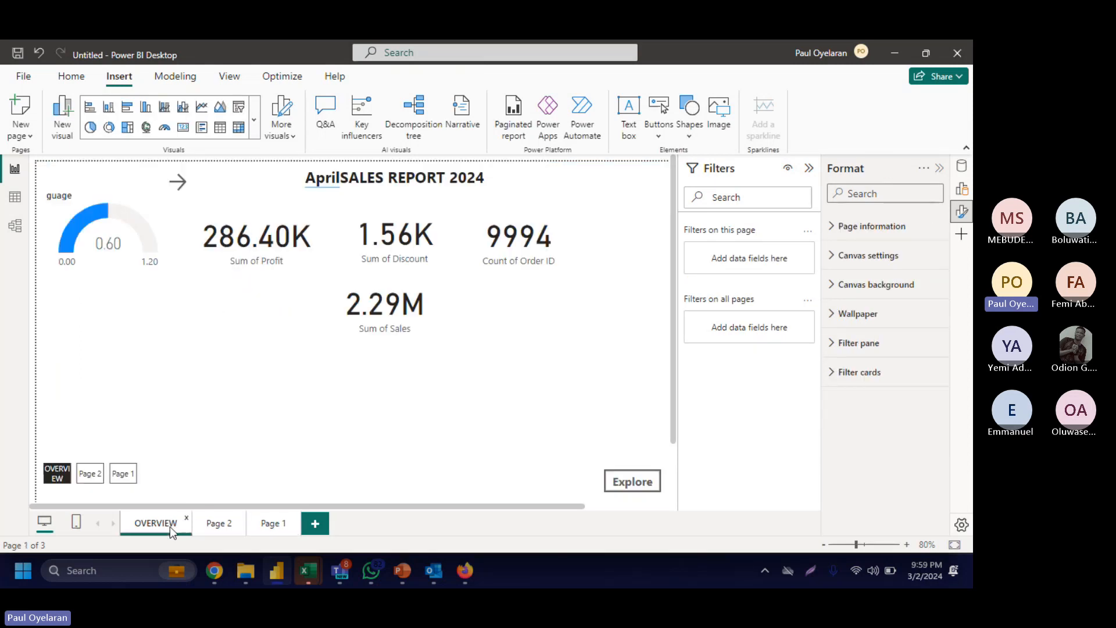
{"action": "left_click", "coordinate": [264, 206]}
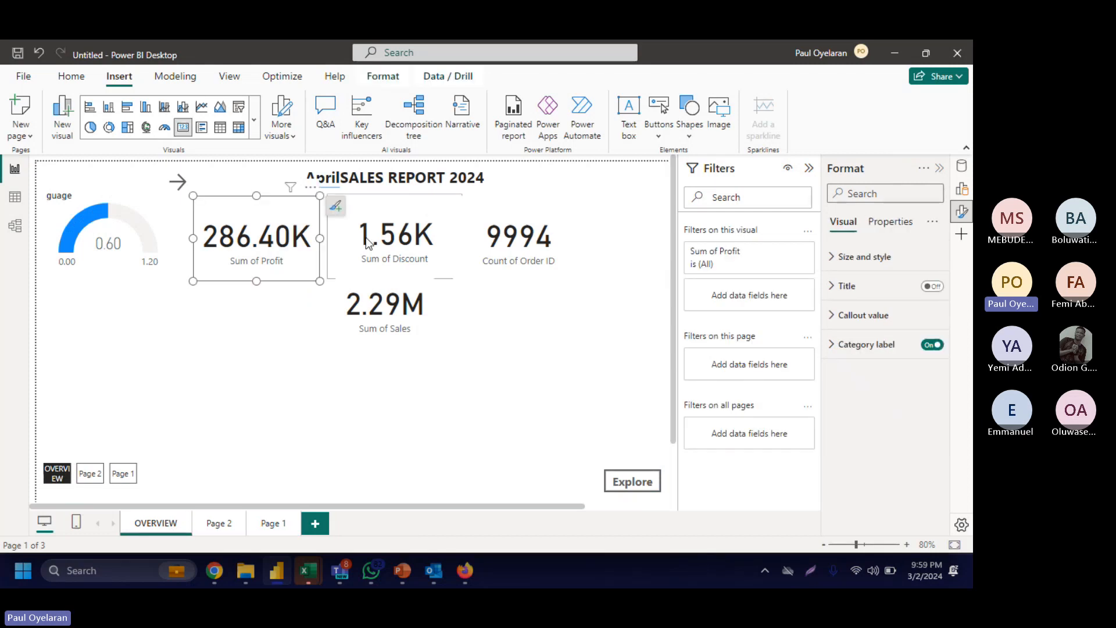
{"action": "left_click", "coordinate": [406, 250]}
{"action": "left_click", "coordinate": [553, 267]}
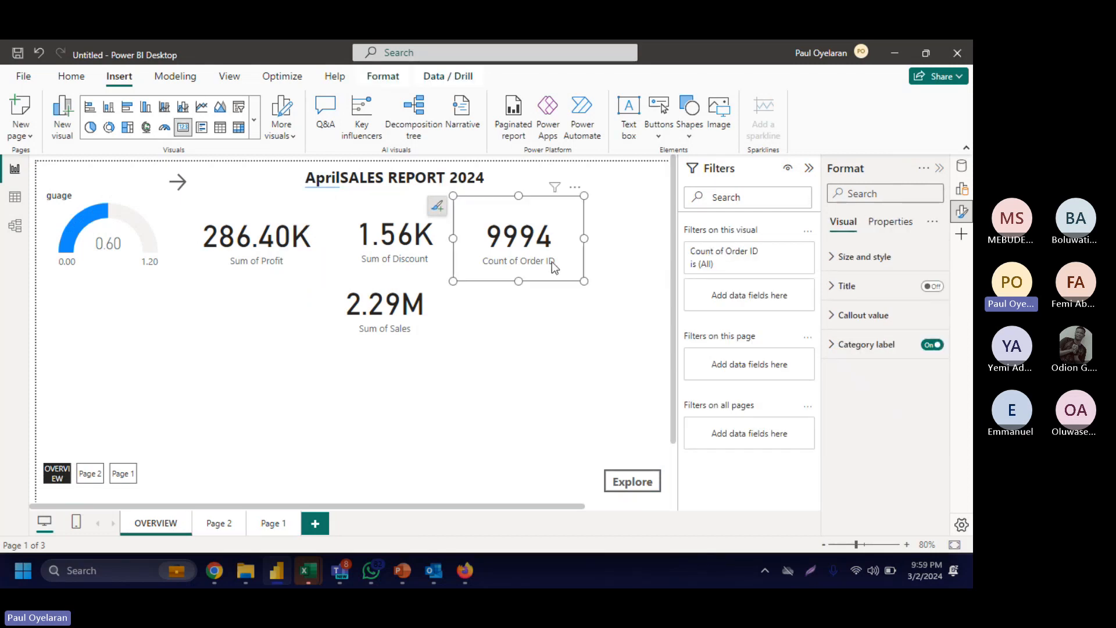
{"action": "left_click", "coordinate": [291, 249], "text": "ctrl"}
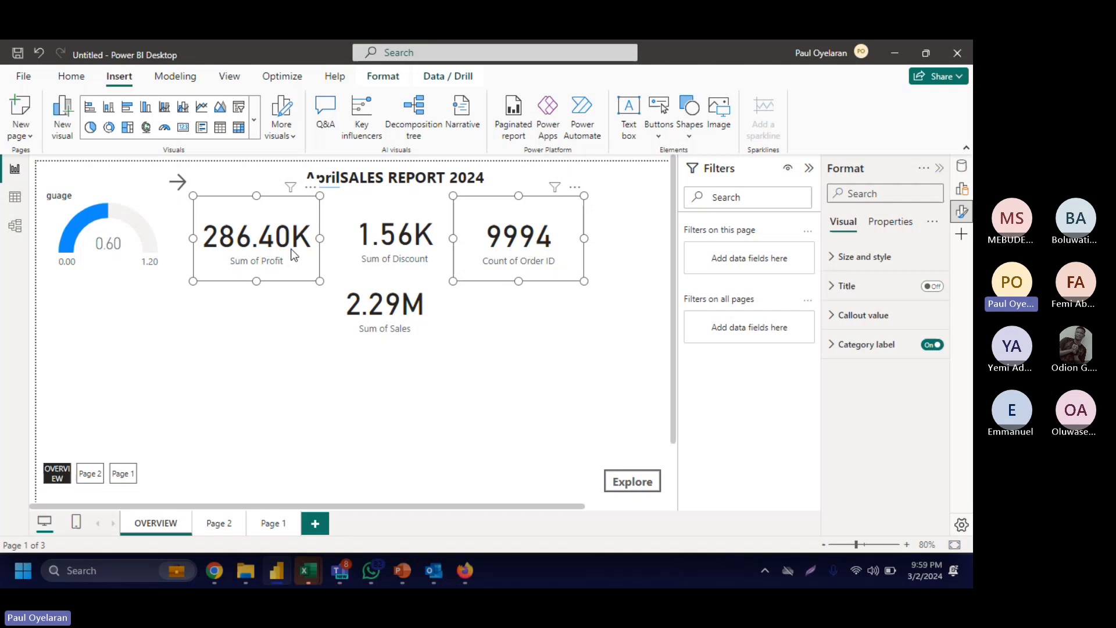
{"action": "left_click", "coordinate": [385, 239], "text": "ctrl"}
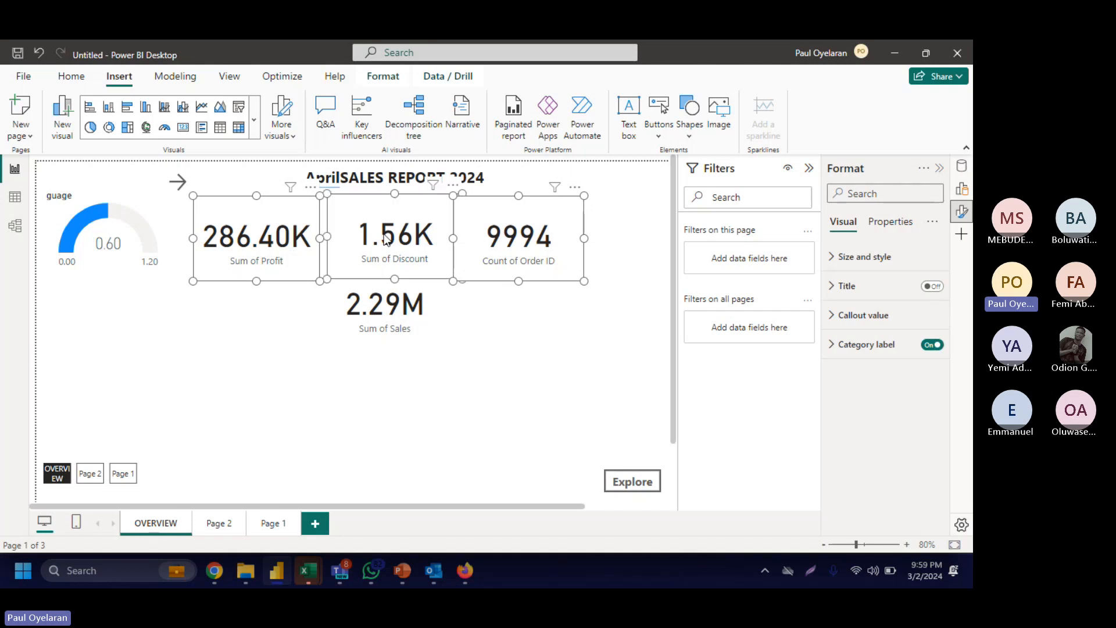
{"action": "left_click", "coordinate": [384, 79]}
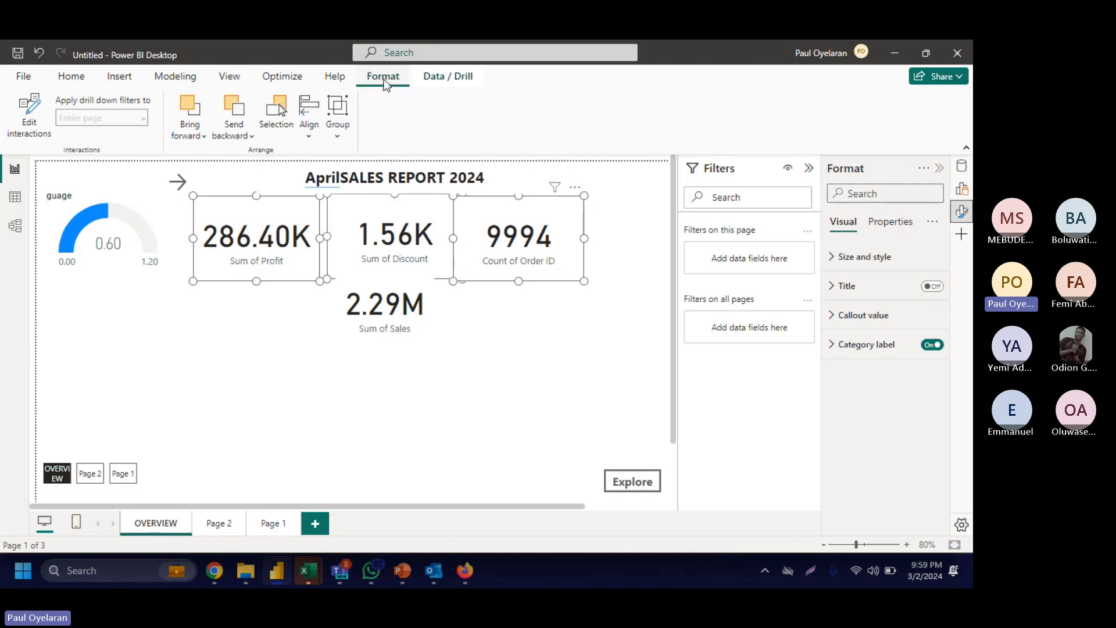
{"action": "left_click", "coordinate": [338, 133]}
{"action": "left_click", "coordinate": [352, 161]}
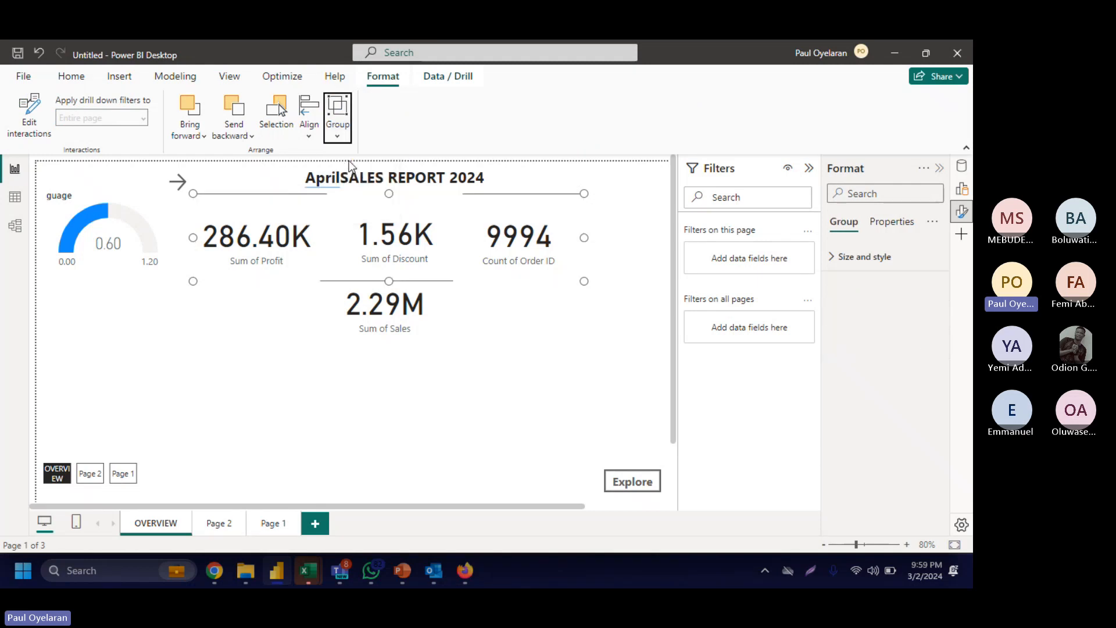
{"action": "left_click", "coordinate": [337, 446]}
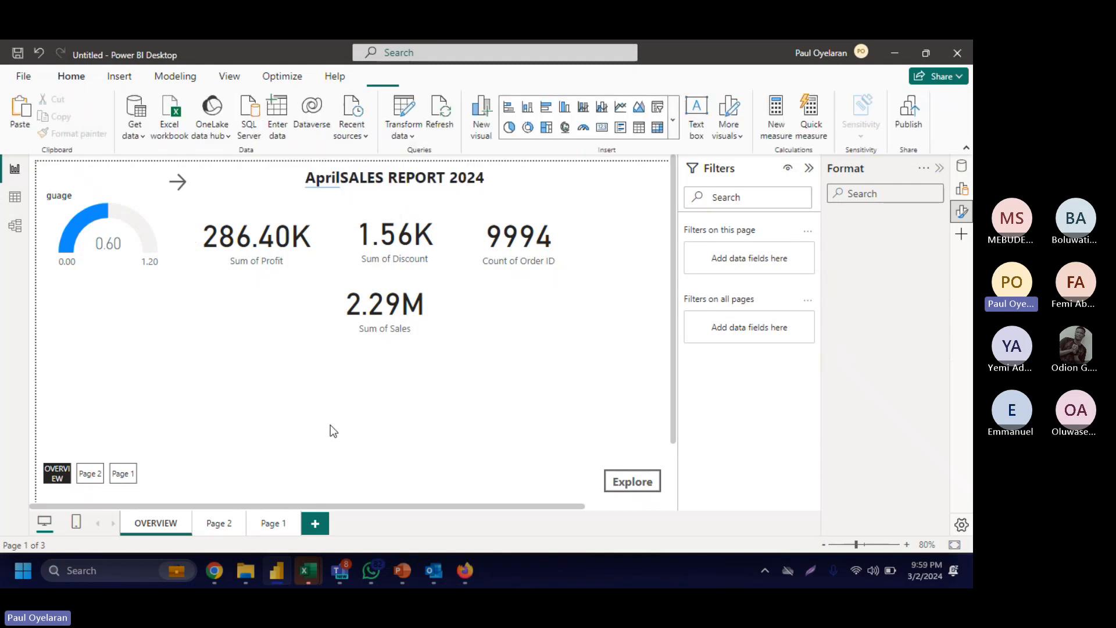
Step: Move the three grouped cards together slightly down and to the left, and select individual cards inside the group
{"action": "mouse_move", "coordinate": [387, 232]}
{"action": "left_mouse_down"}
{"action": "mouse_move", "coordinate": [383, 425]}
{"action": "mouse_move", "coordinate": [384, 221]}
{"action": "left_mouse_up"}
{"action": "left_click", "coordinate": [393, 236]}
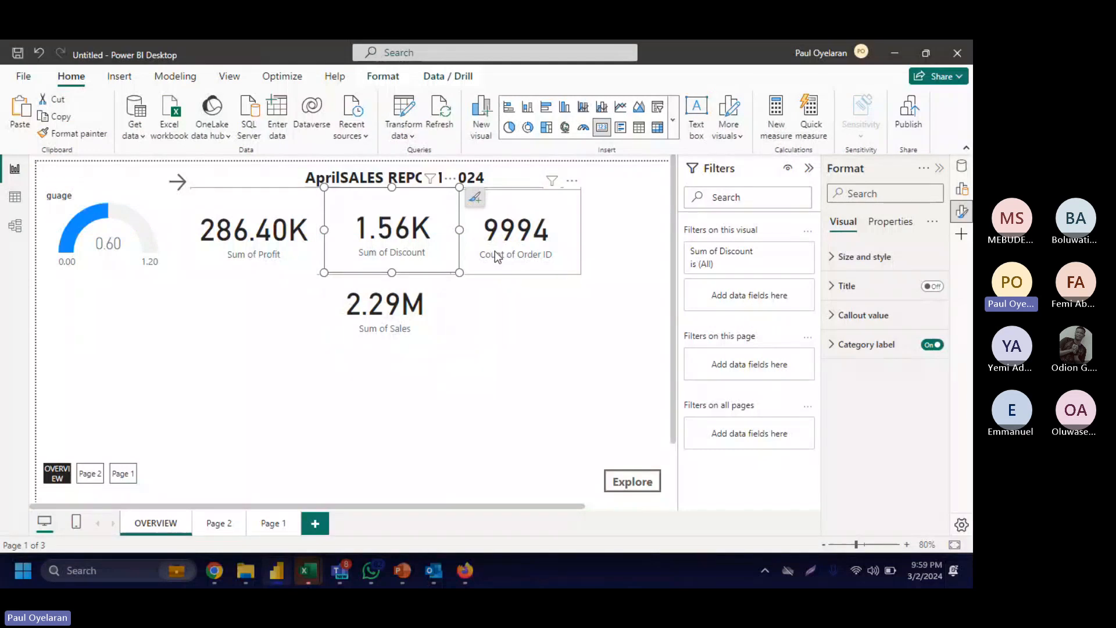
{"action": "left_click_drag", "start_coordinate": [498, 250], "coordinate": [492, 272]}
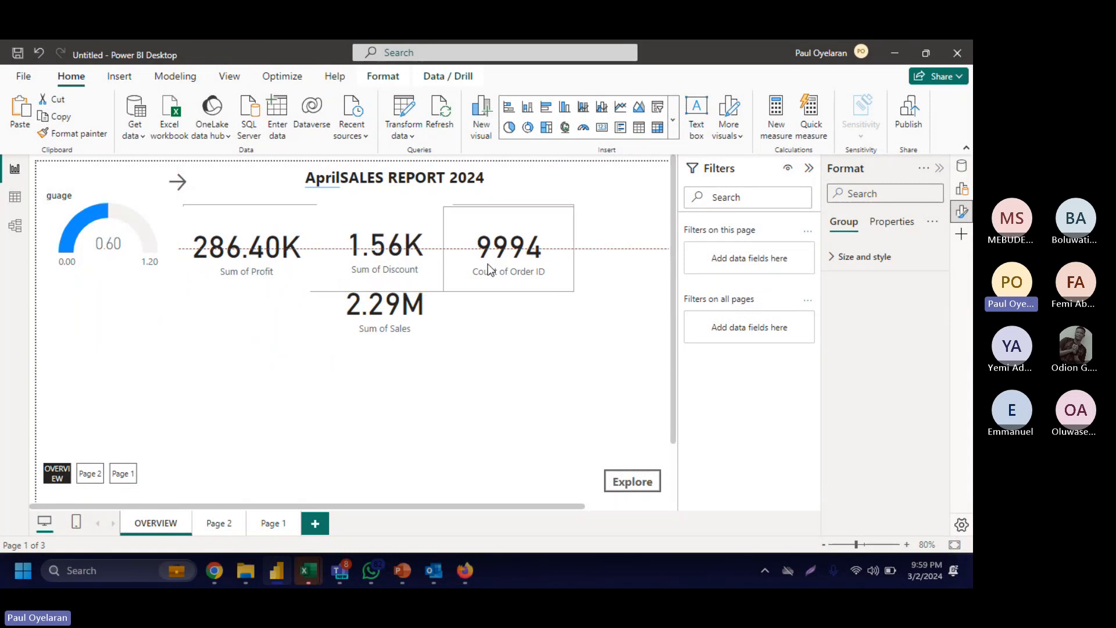
{"action": "left_click", "coordinate": [491, 270]}
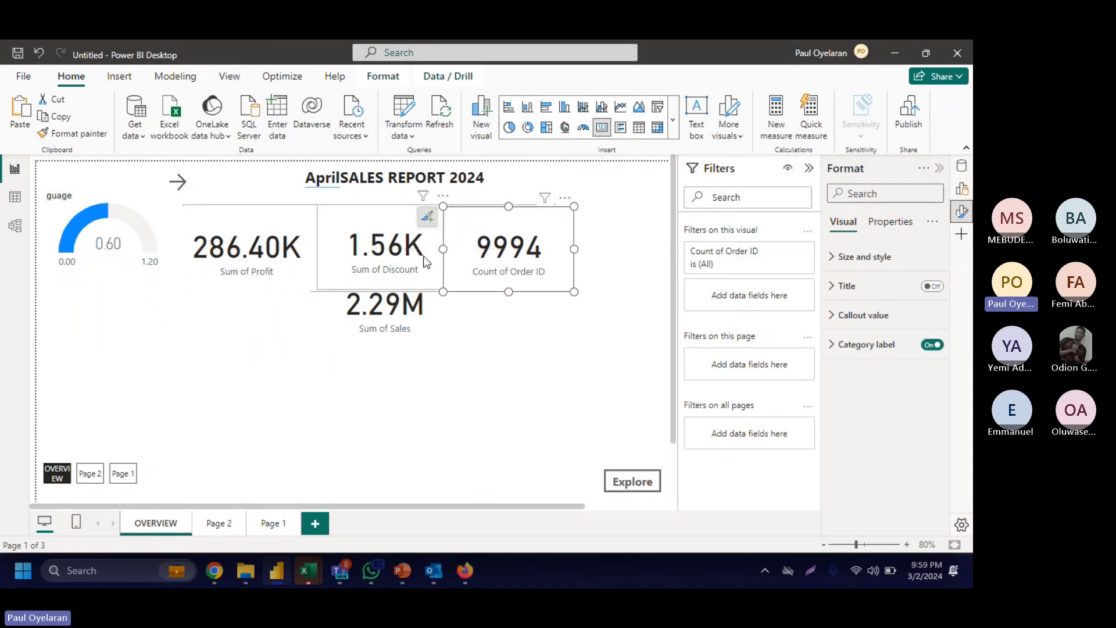
Step: Ungroup the Sum of Profit, Sum of Discount and Count of Order ID cards, and move Count of Order ID slightly up and to the right
{"action": "left_click", "coordinate": [419, 447]}
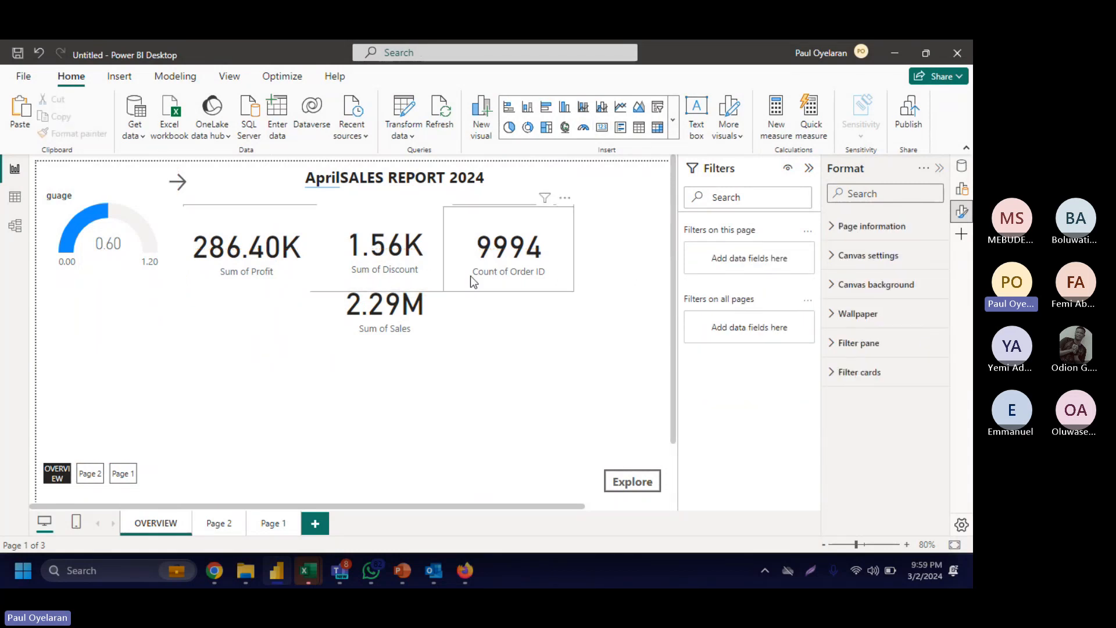
{"action": "left_click", "coordinate": [416, 271]}
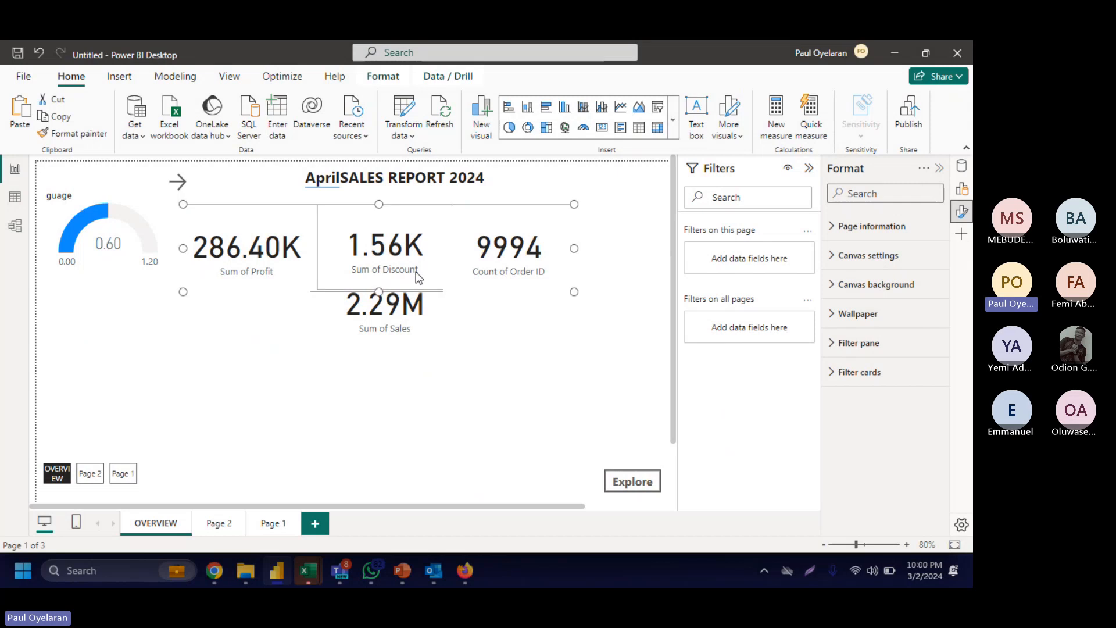
{"action": "left_click", "coordinate": [284, 256], "text": "ctrl"}
{"action": "left_click", "coordinate": [509, 255], "text": "ctrl"}
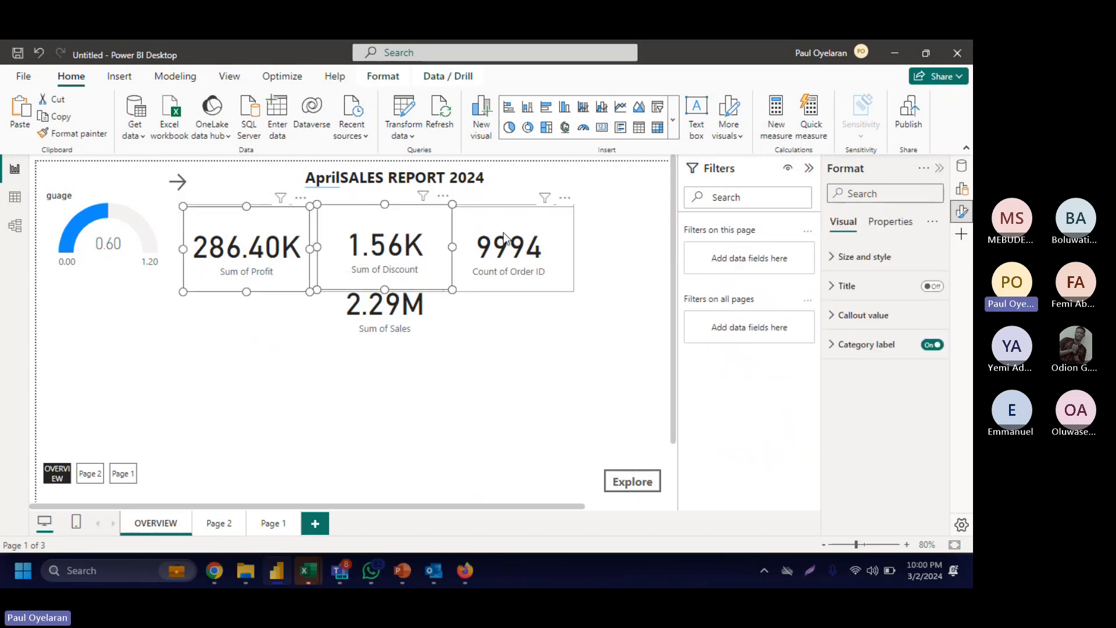
{"action": "left_click", "coordinate": [397, 85]}
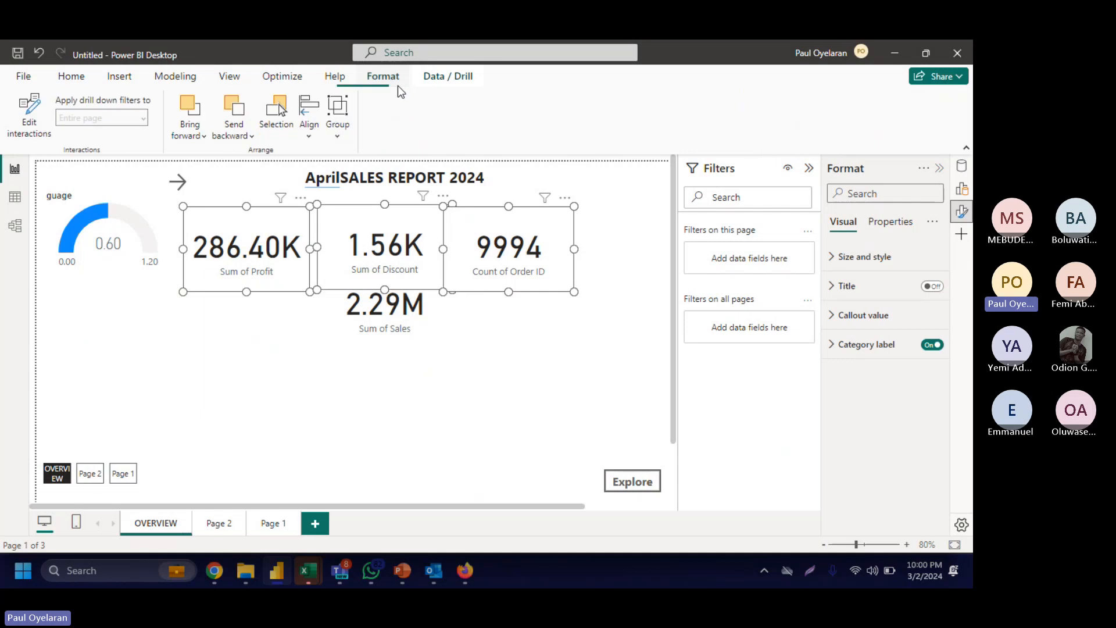
{"action": "left_click", "coordinate": [346, 124]}
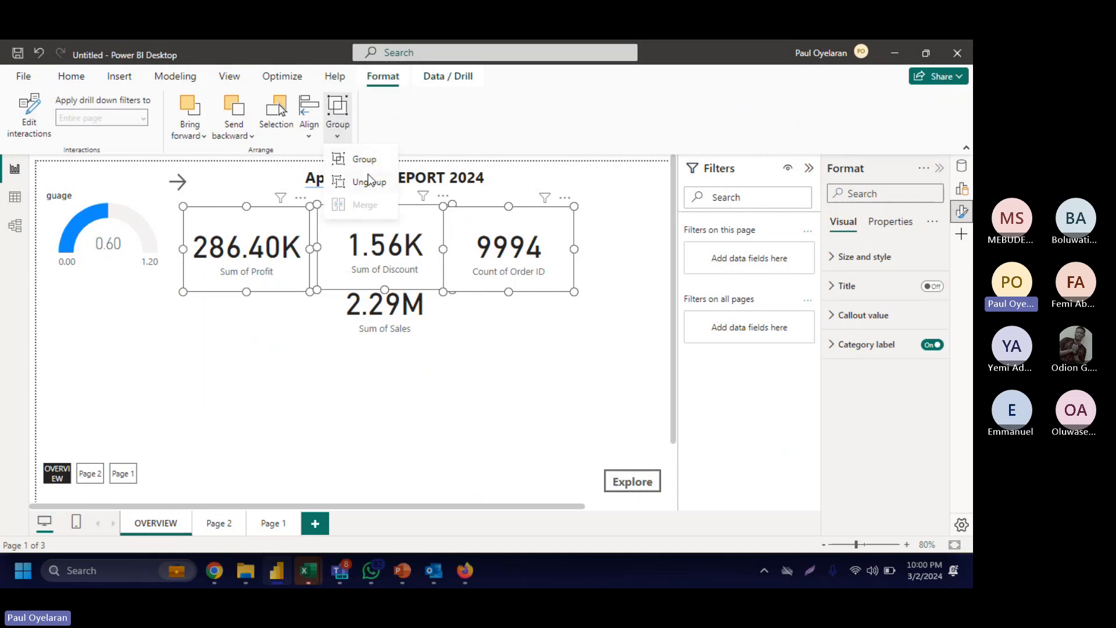
{"action": "key", "text": "Escape"}
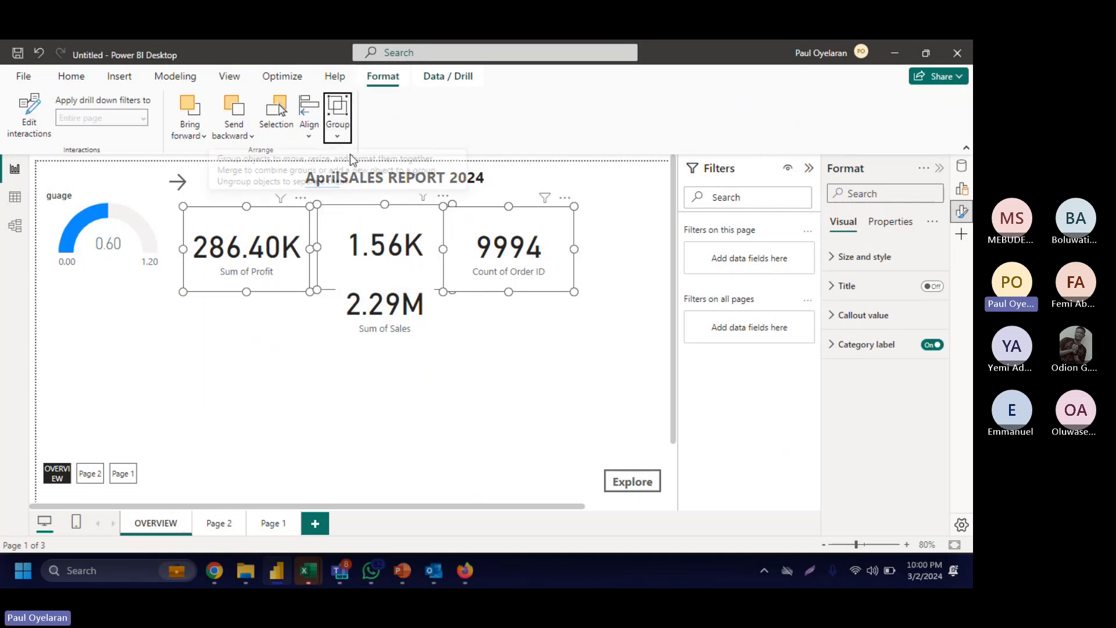
{"action": "left_click", "coordinate": [492, 283]}
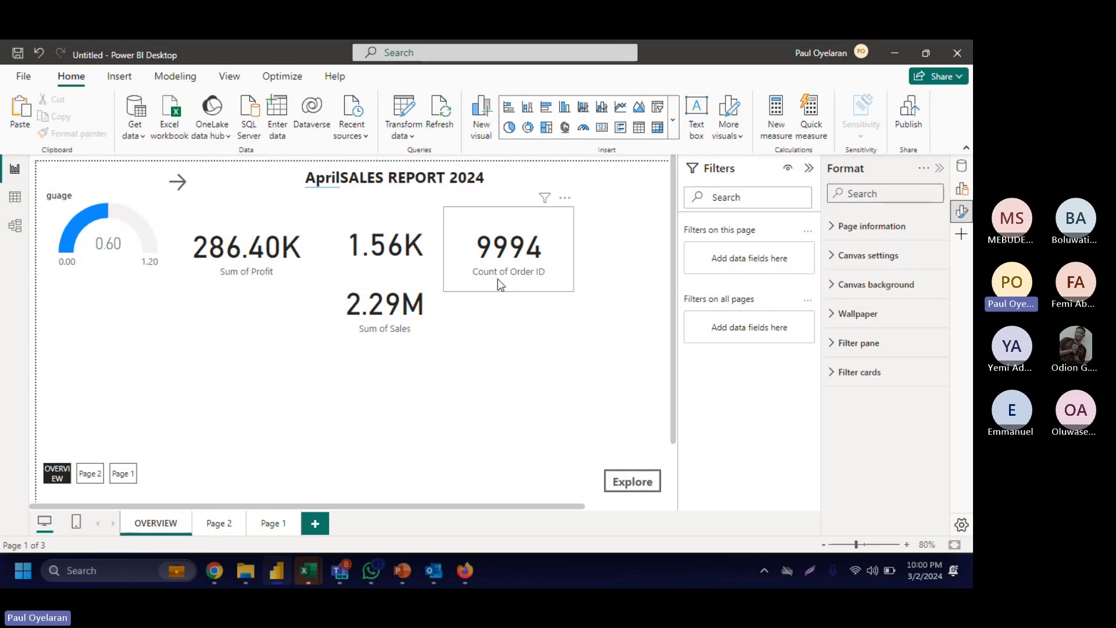
{"action": "left_click_drag", "start_coordinate": [497, 278], "coordinate": [526, 266]}
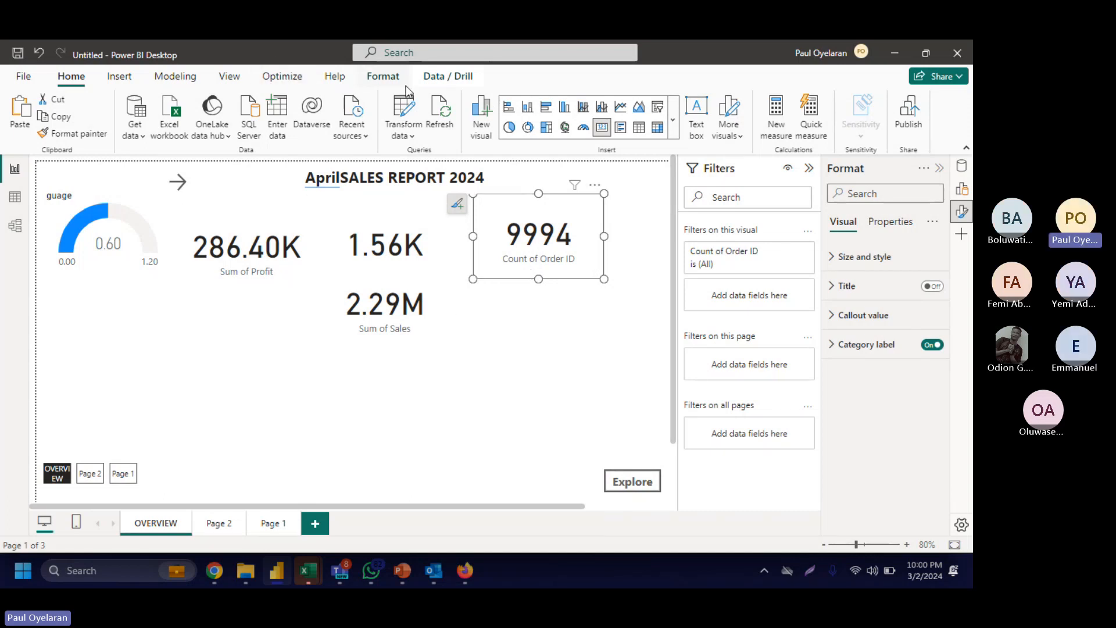
Step: Examine the available report themes and the name and color options for customizing the current theme
{"action": "left_click", "coordinate": [131, 83]}
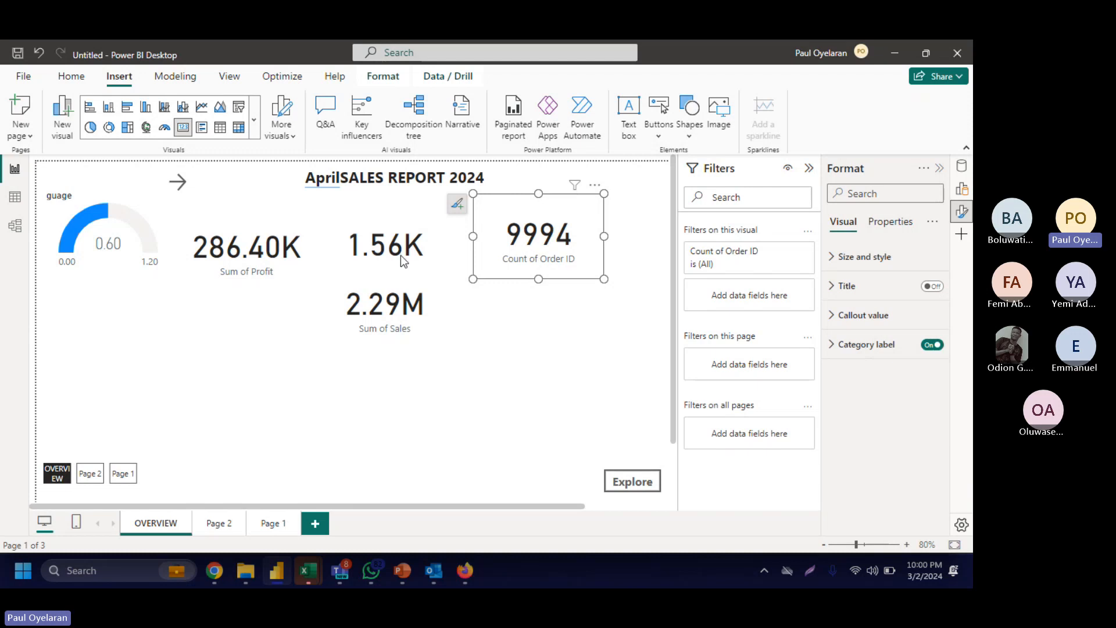
{"action": "left_click", "coordinate": [173, 81]}
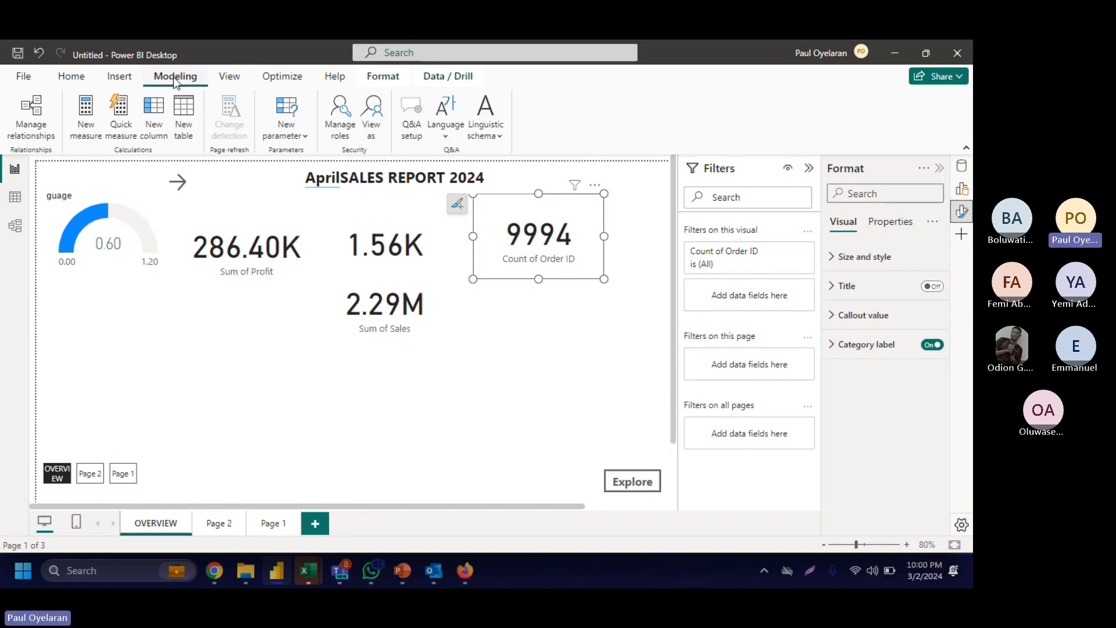
{"action": "left_click", "coordinate": [241, 84]}
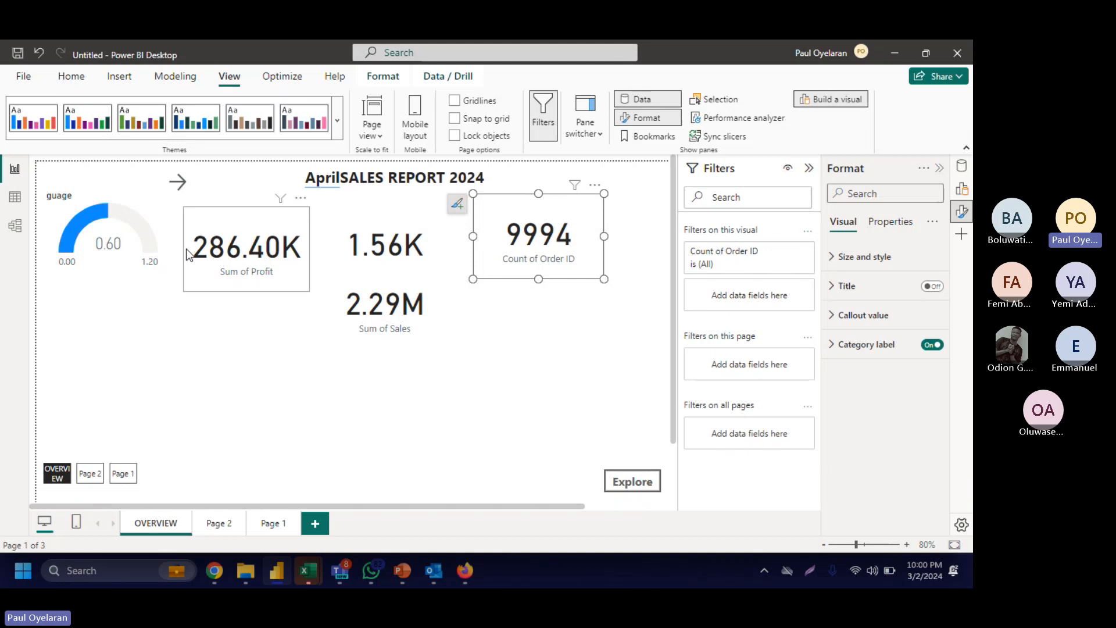
{"action": "left_click", "coordinate": [338, 122]}
{"action": "scroll", "coordinate": [225, 442], "scroll_direction": "down", "scroll_amount": 1}
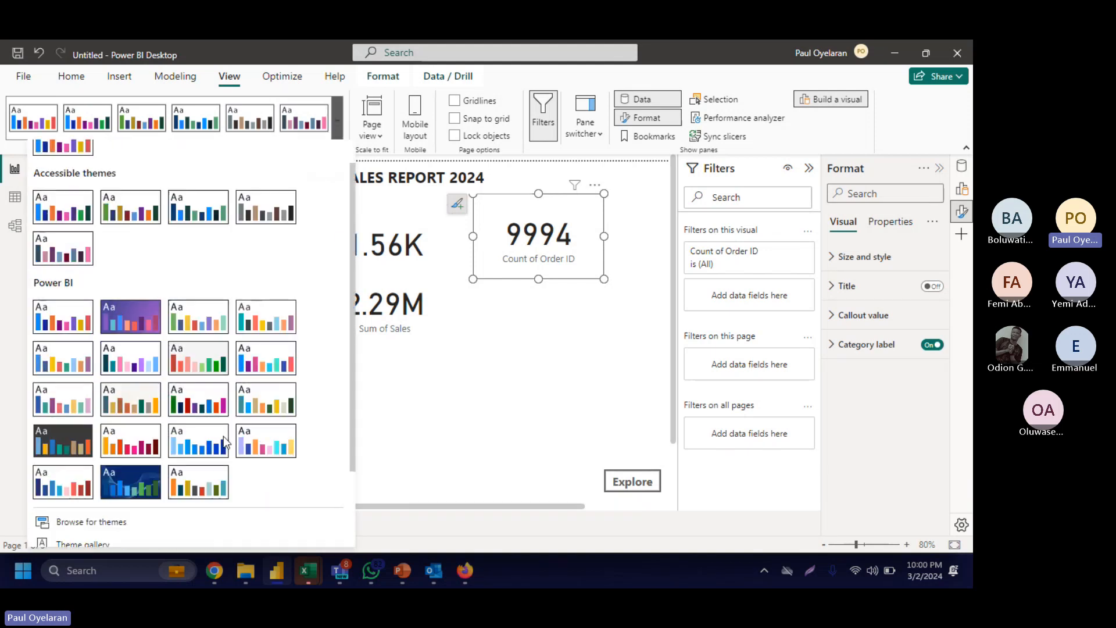
{"action": "scroll", "coordinate": [224, 442], "scroll_direction": "down", "scroll_amount": 1}
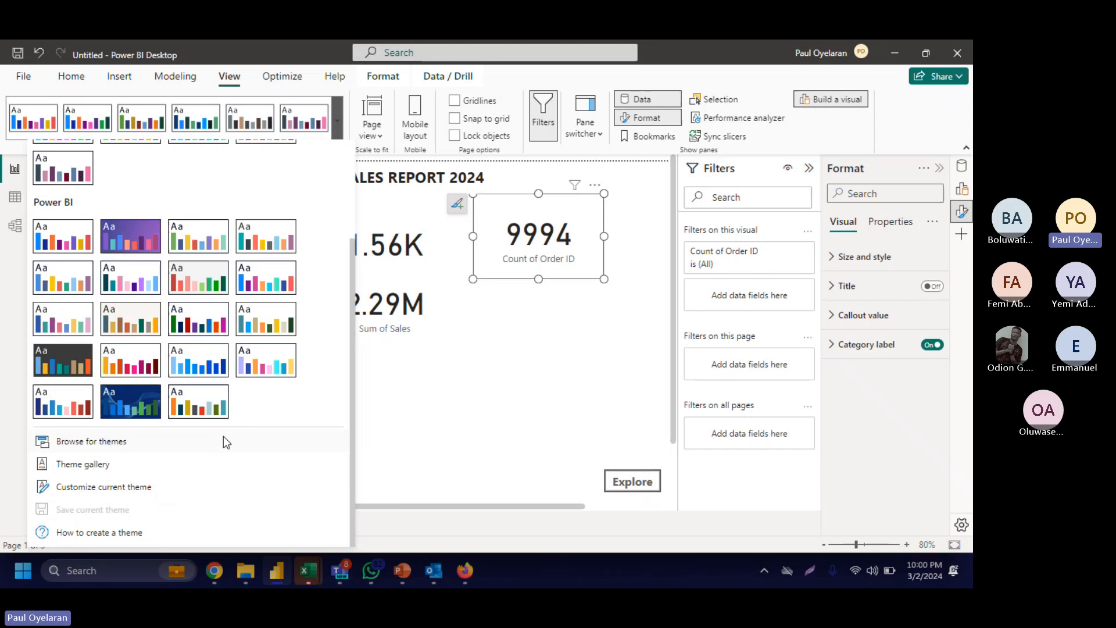
{"action": "left_click", "coordinate": [137, 487]}
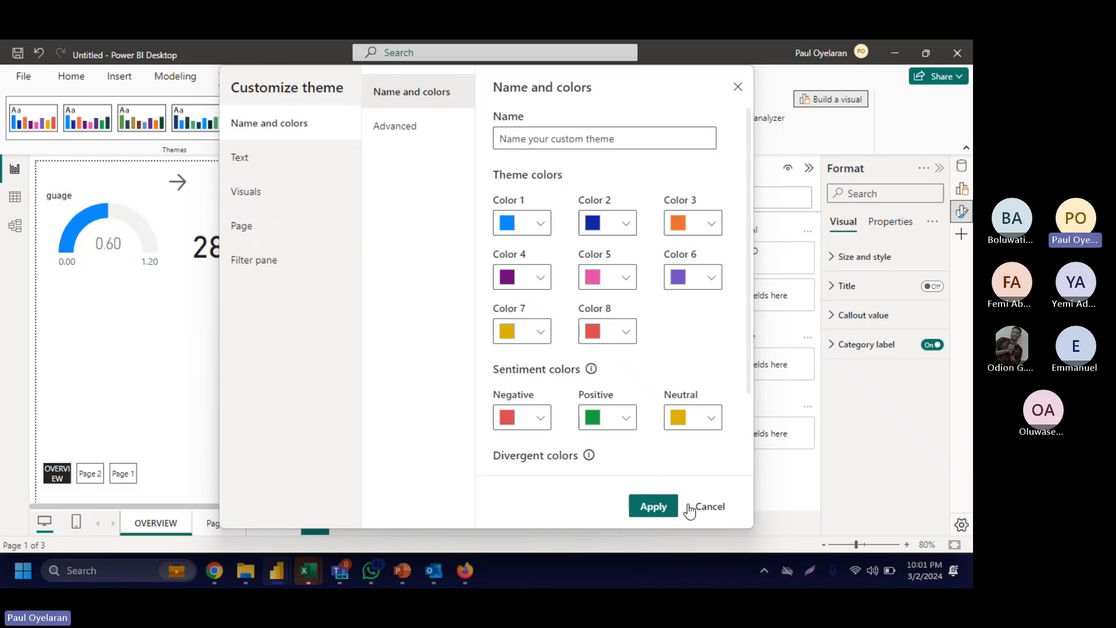
{"action": "left_click", "coordinate": [710, 510]}
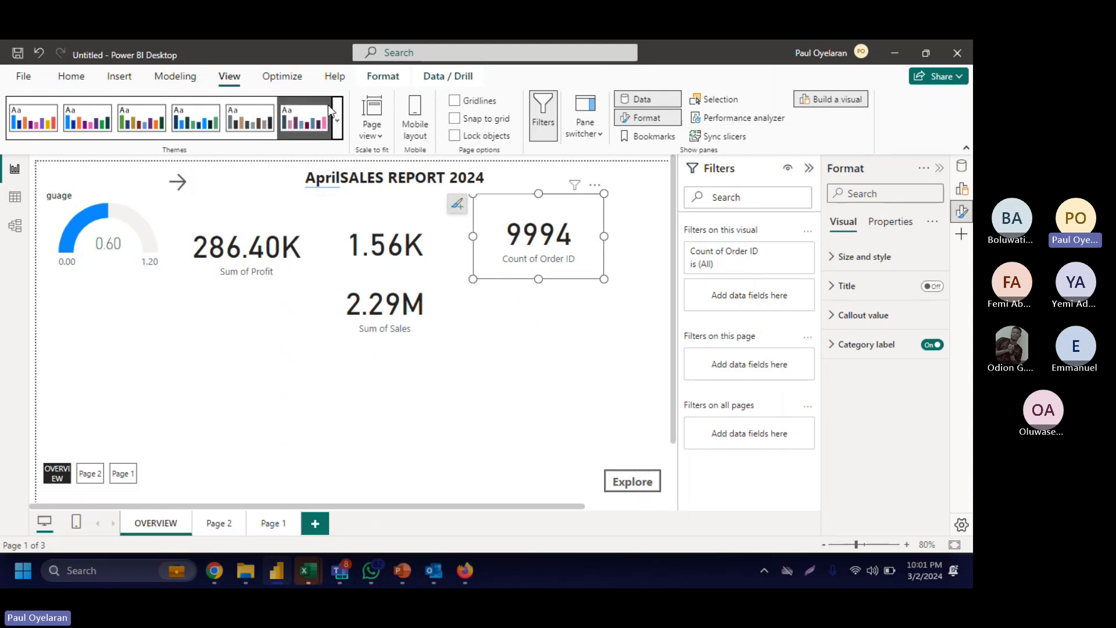
Step: Customize the current theme by setting the general text font color to orange, #E77D12
{"action": "left_click", "coordinate": [337, 116]}
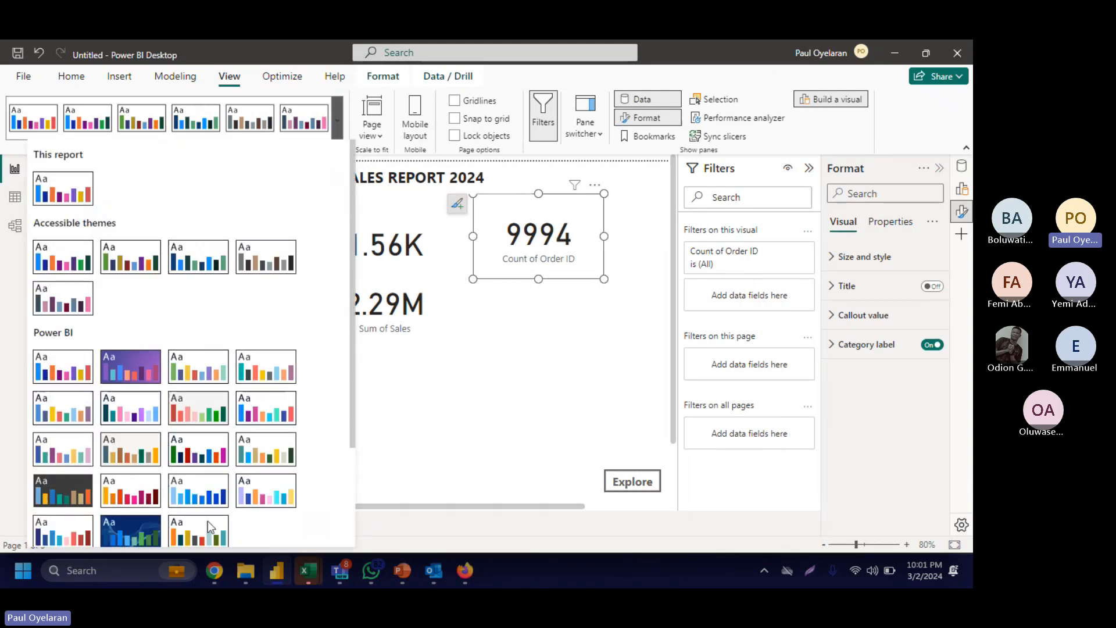
{"action": "scroll", "coordinate": [207, 521], "scroll_direction": "down", "scroll_amount": 3}
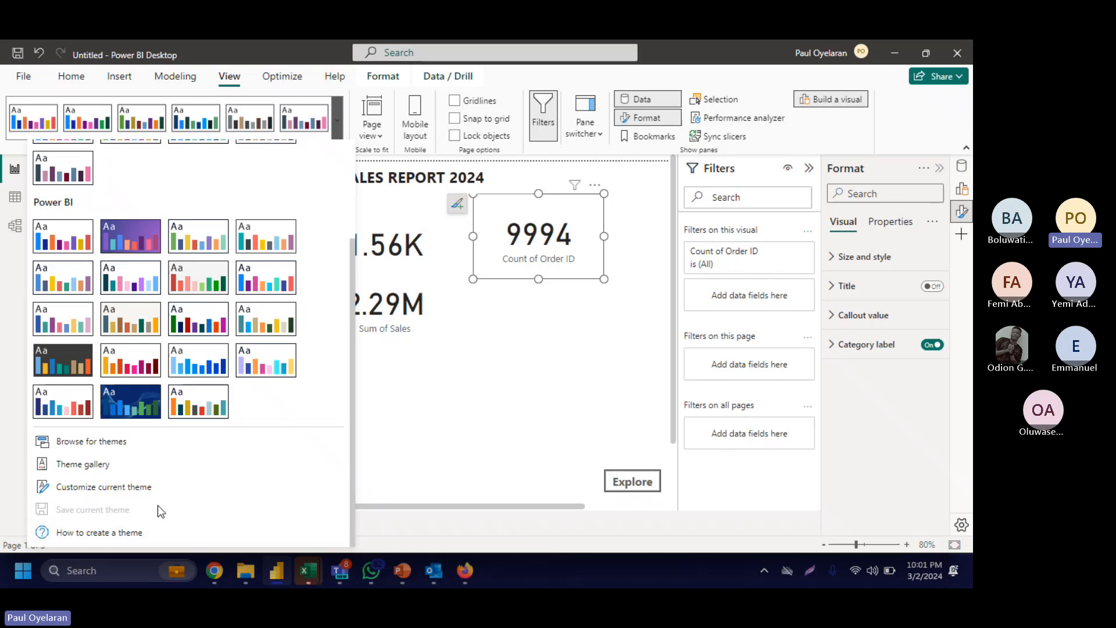
{"action": "left_click", "coordinate": [148, 487]}
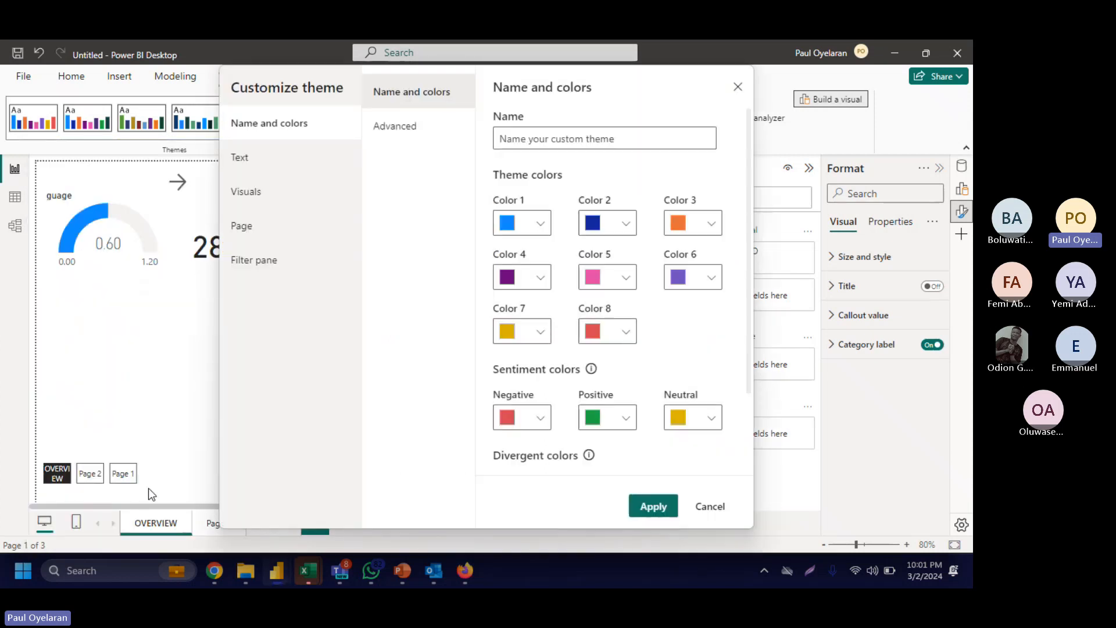
{"action": "left_click", "coordinate": [238, 168]}
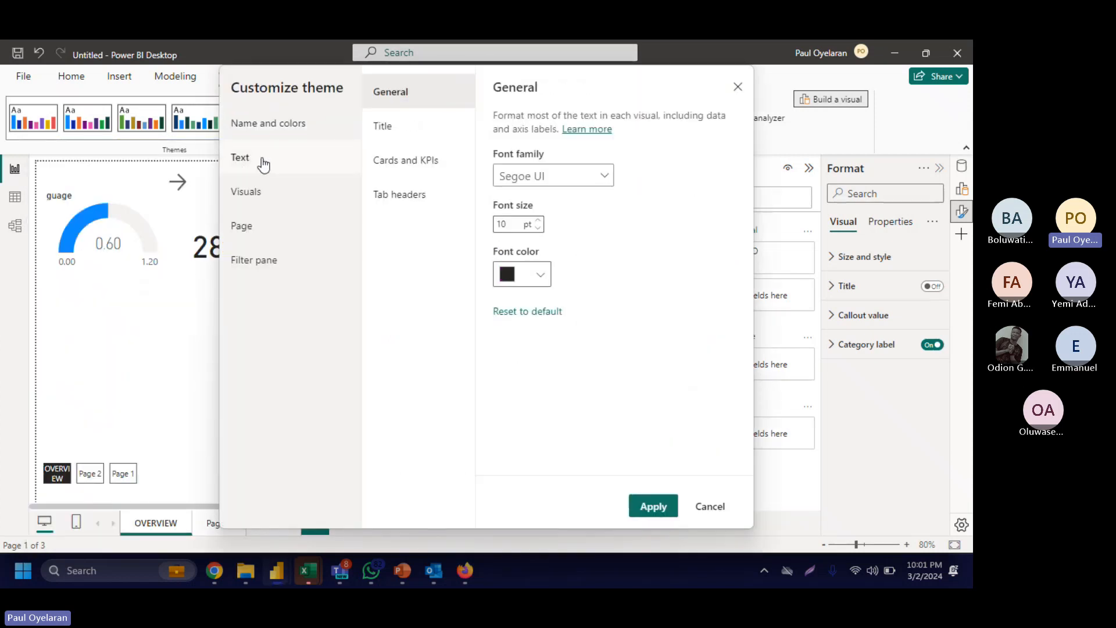
{"action": "left_click", "coordinate": [533, 275]}
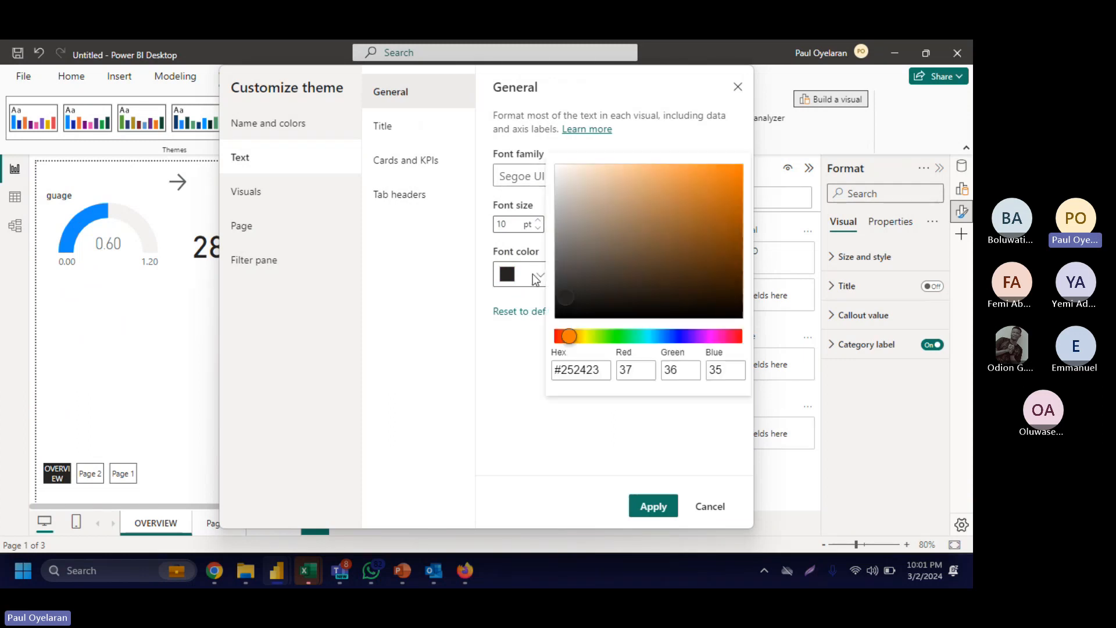
{"action": "mouse_move", "coordinate": [703, 176]}
{"action": "left_mouse_down"}
{"action": "mouse_move", "coordinate": [735, 194]}
{"action": "mouse_move", "coordinate": [728, 182]}
{"action": "left_mouse_up"}
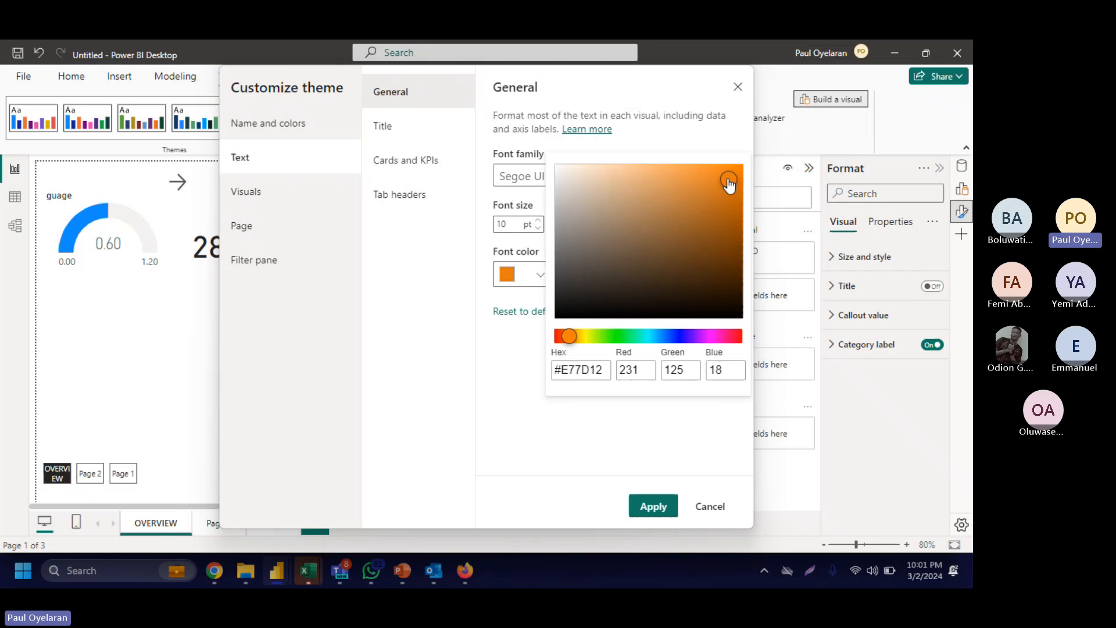
{"action": "left_click", "coordinate": [654, 456]}
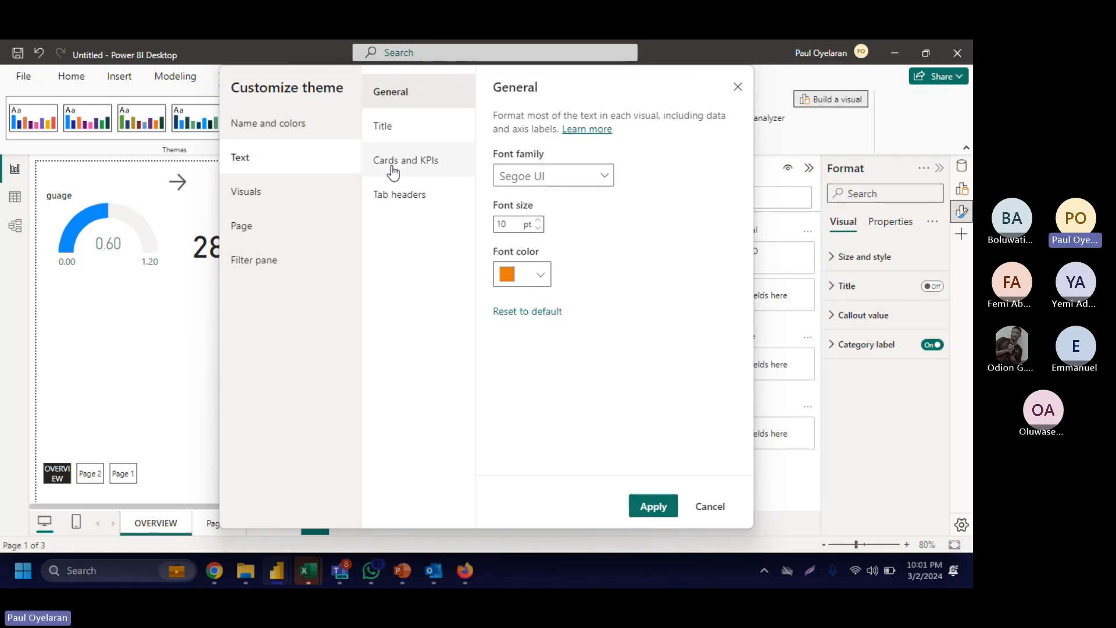
Step: Set the theme's filter pane font and icon color to #222224
{"action": "left_click", "coordinate": [259, 262]}
{"action": "left_click_drag", "start_coordinate": [590, 73], "coordinate": [323, 161]}
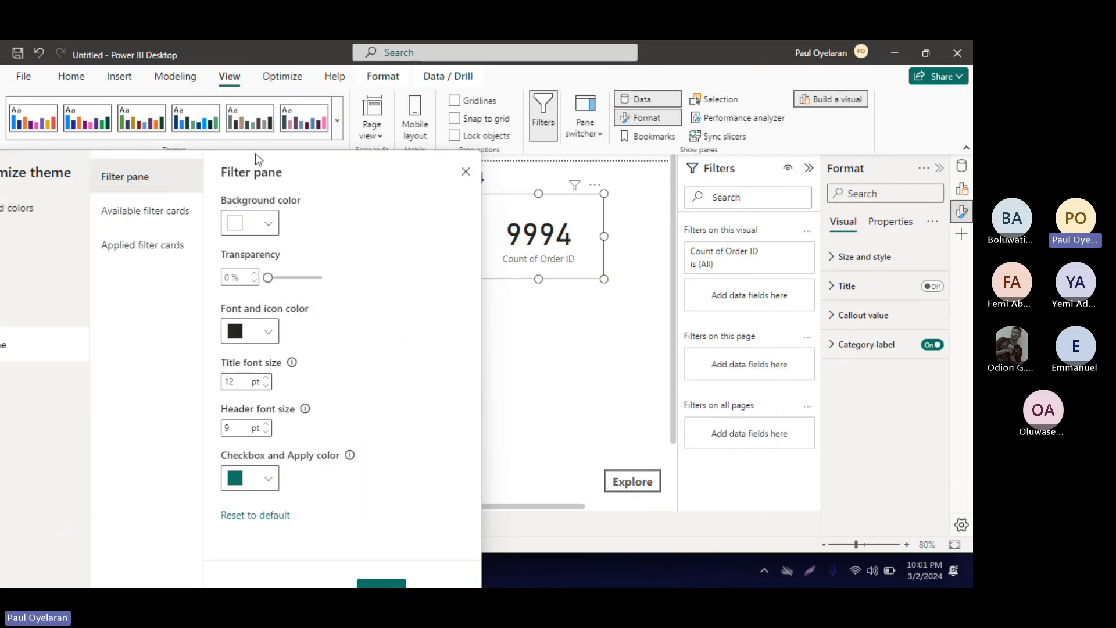
{"action": "left_click_drag", "start_coordinate": [256, 152], "coordinate": [432, 90]}
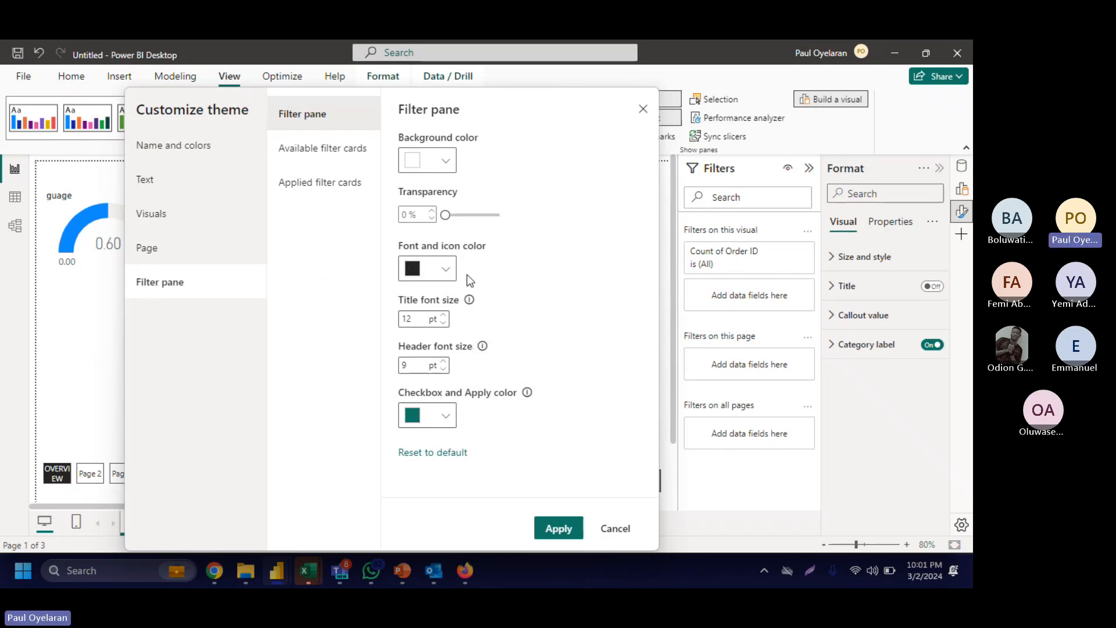
{"action": "left_click", "coordinate": [435, 275]}
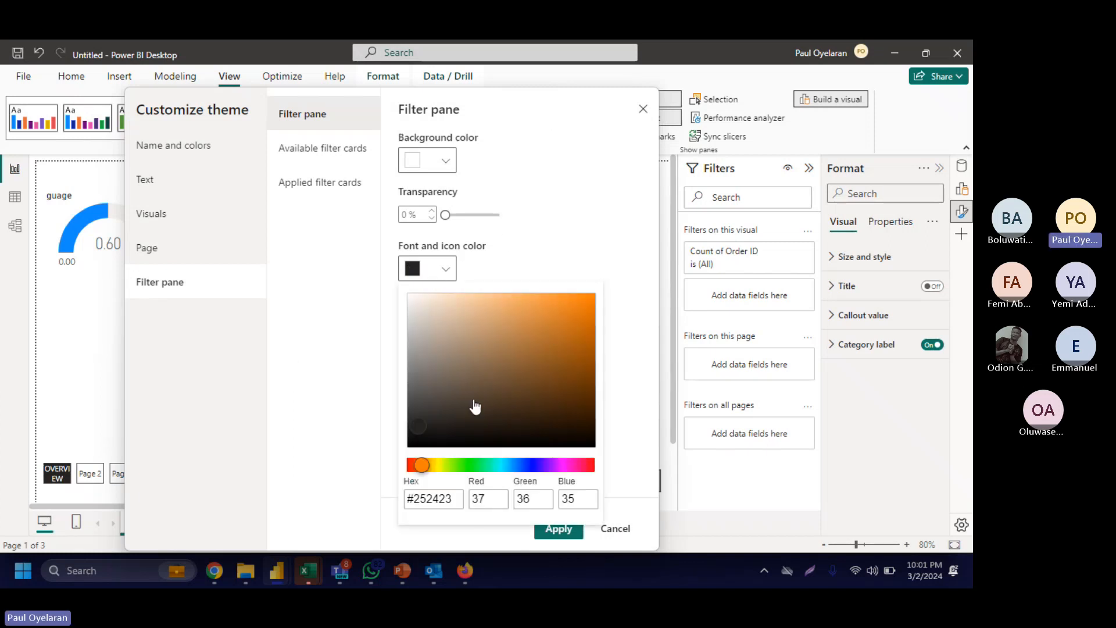
{"action": "left_click", "coordinate": [533, 463]}
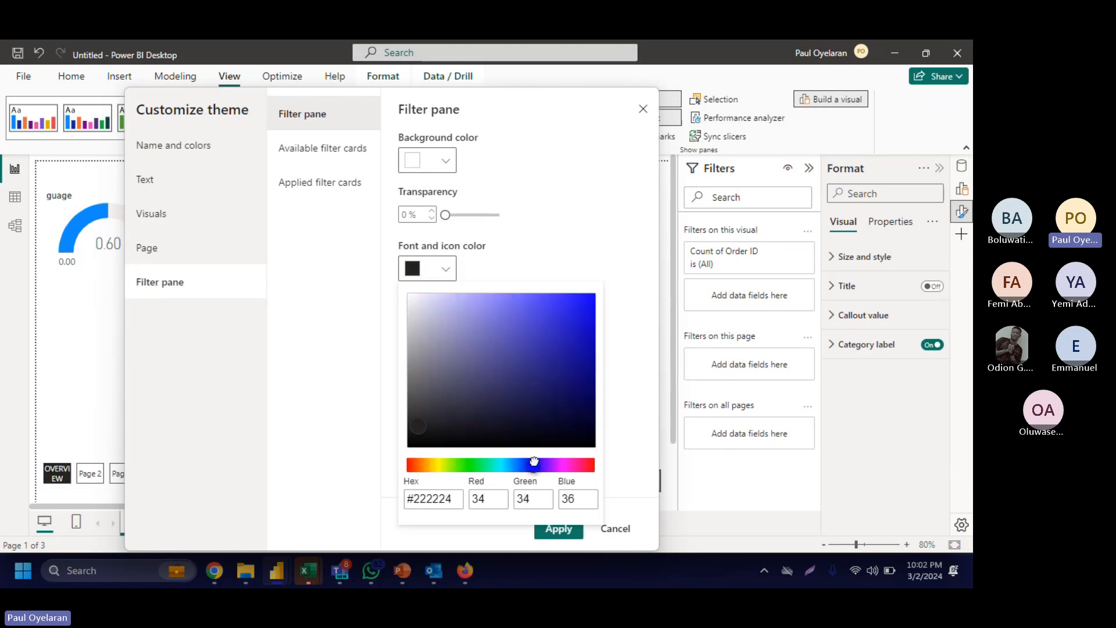
{"action": "left_click", "coordinate": [283, 468]}
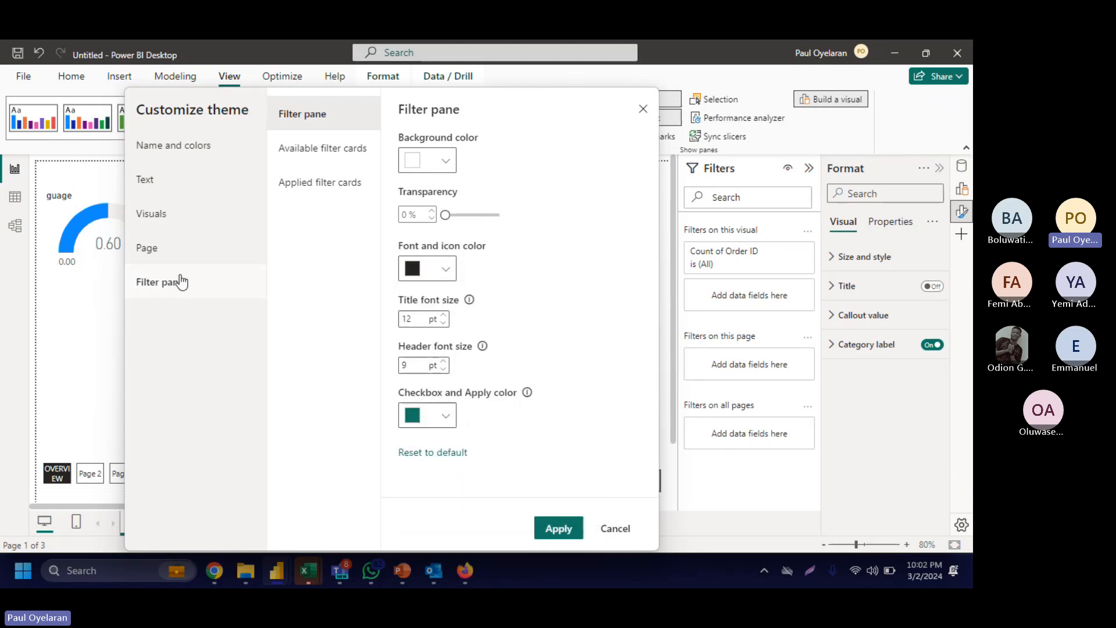
Step: Set the theme's wallpaper color to bright red and shift the page background's color hue to yellow-orange
{"action": "left_click", "coordinate": [190, 252]}
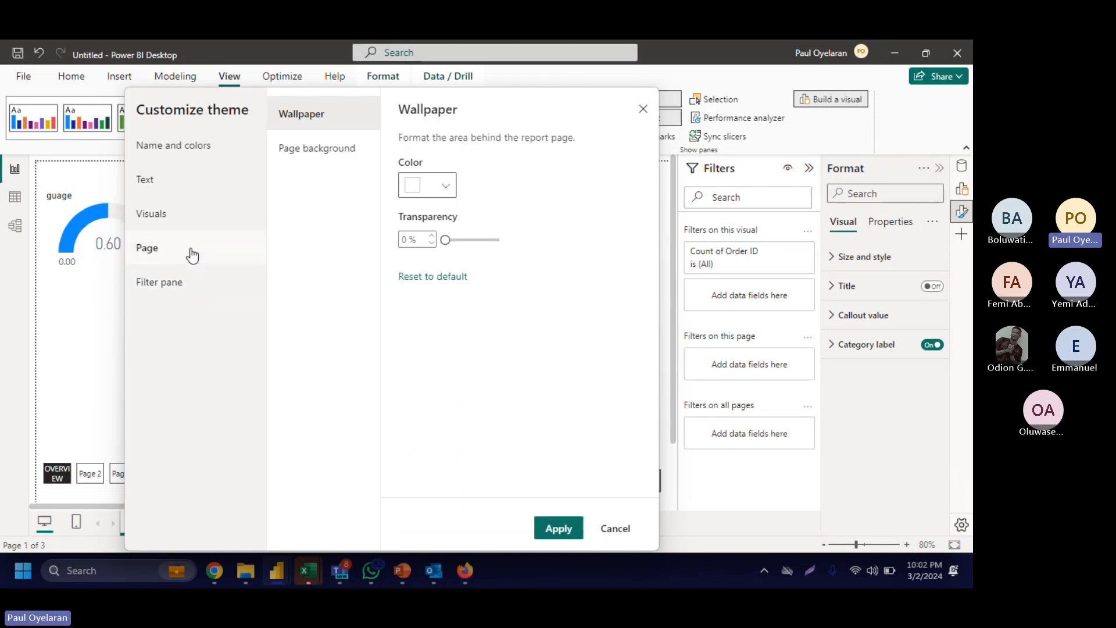
{"action": "left_click", "coordinate": [441, 186]}
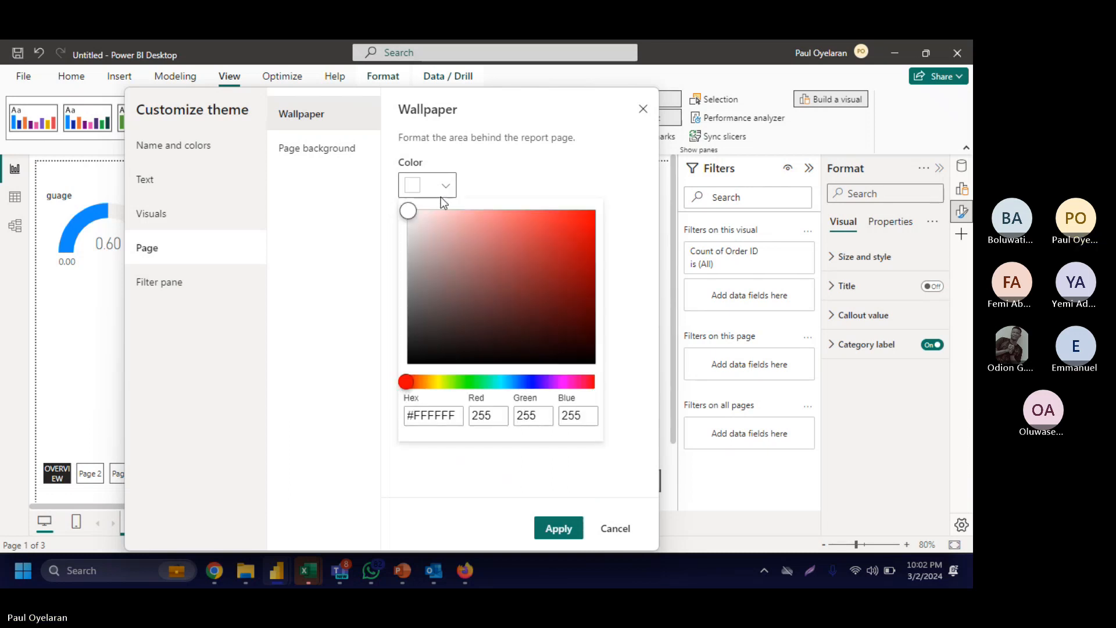
{"action": "left_click", "coordinate": [578, 218]}
{"action": "left_click", "coordinate": [296, 322]}
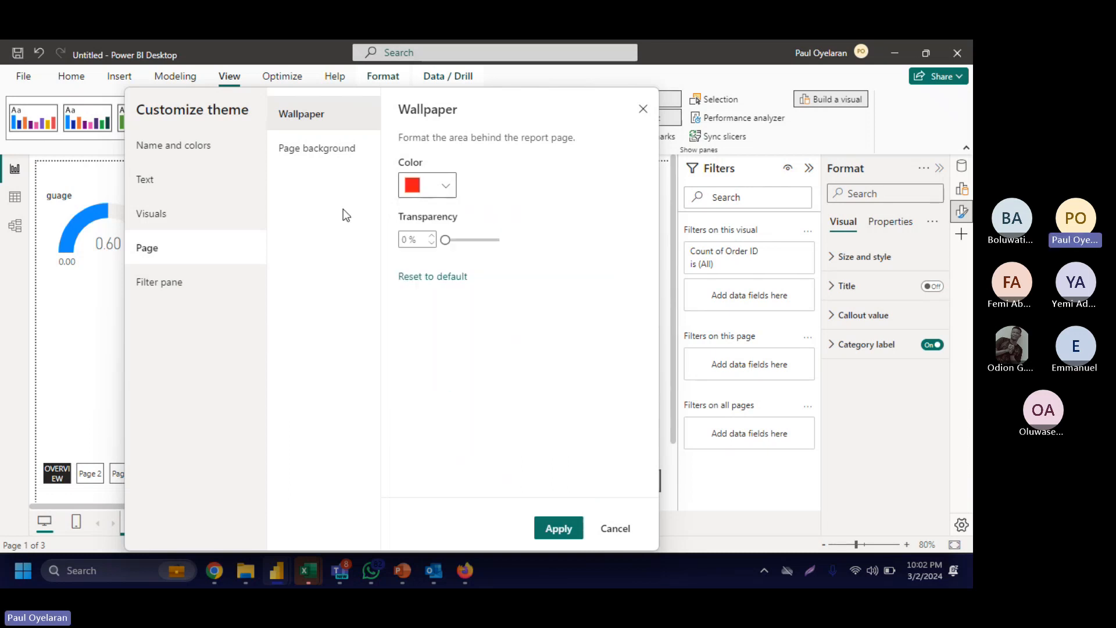
{"action": "left_click", "coordinate": [320, 159]}
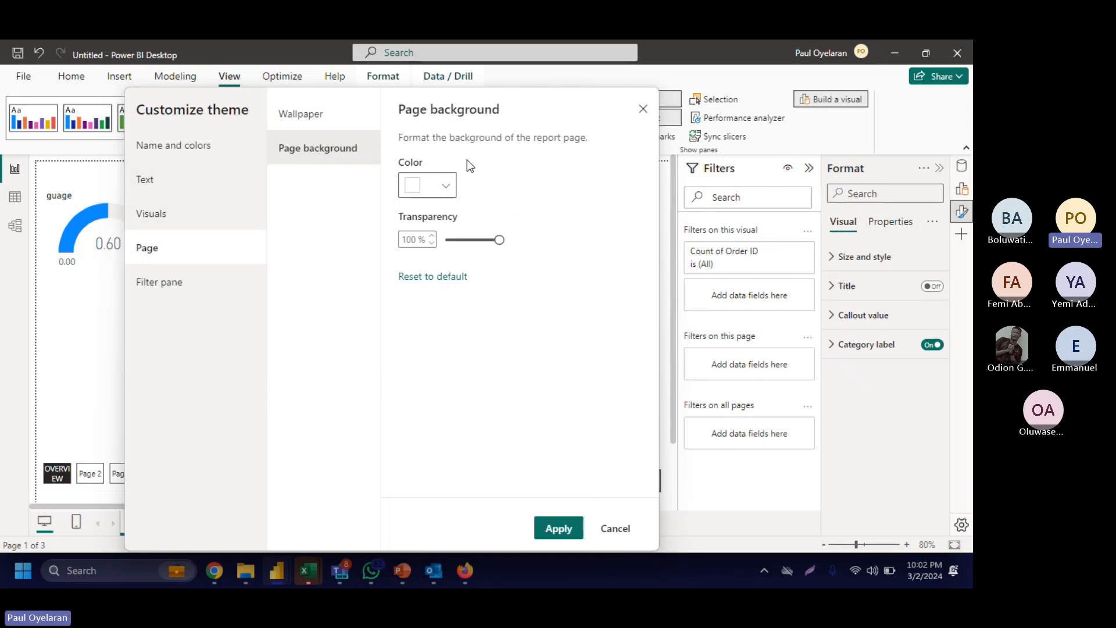
{"action": "left_click", "coordinate": [443, 185]}
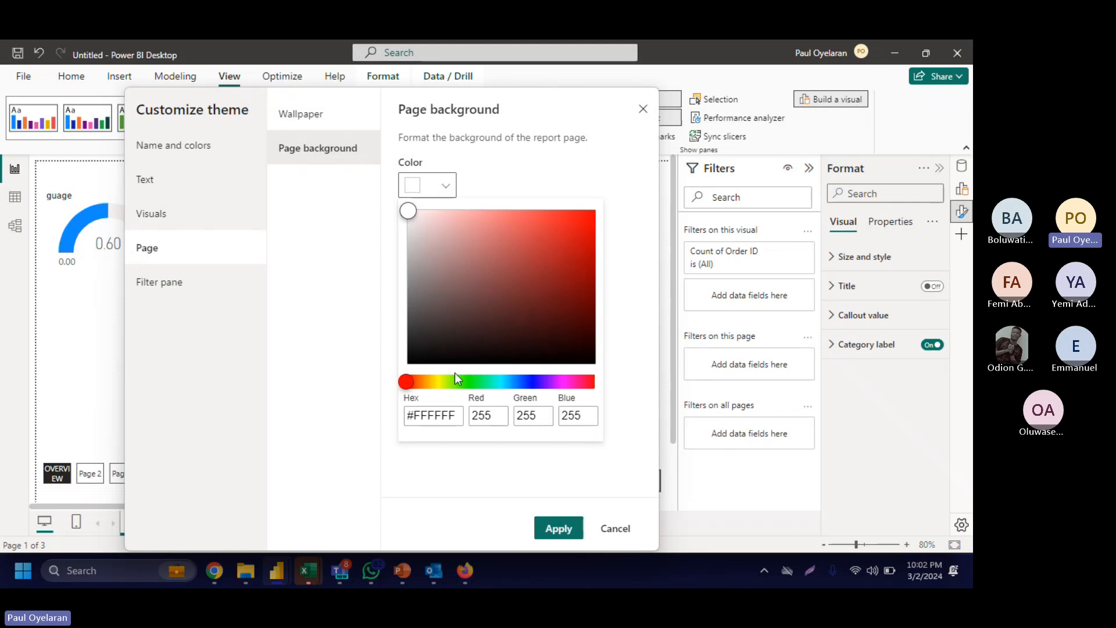
{"action": "left_click", "coordinate": [432, 382]}
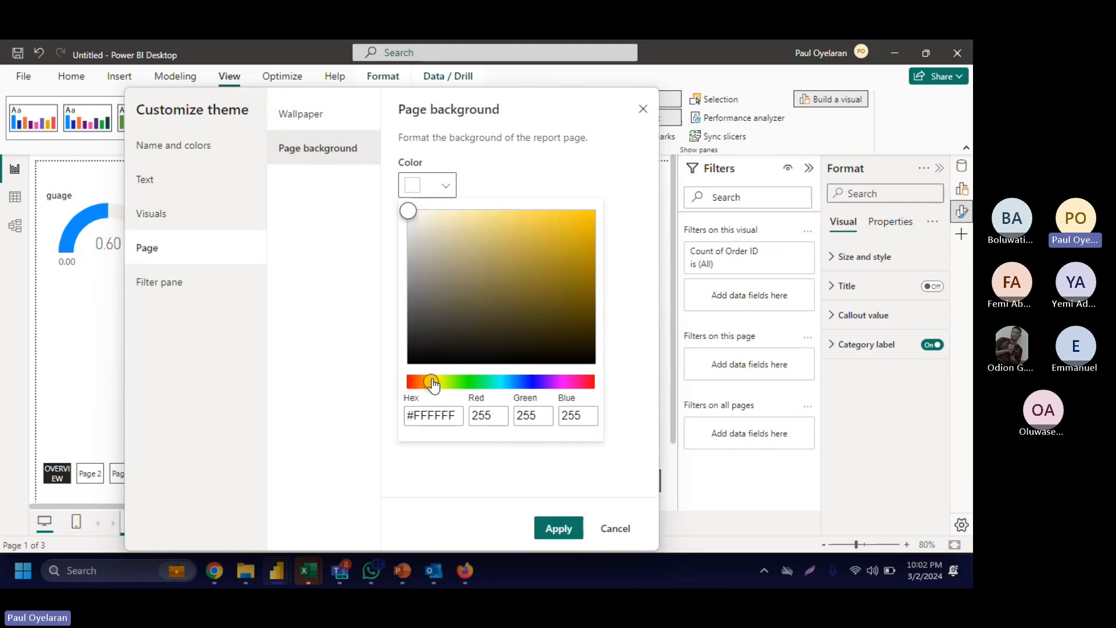
Step: Apply the customized theme to the report and show it on Page 1
{"action": "left_click", "coordinate": [556, 537]}
{"action": "left_click", "coordinate": [558, 527]}
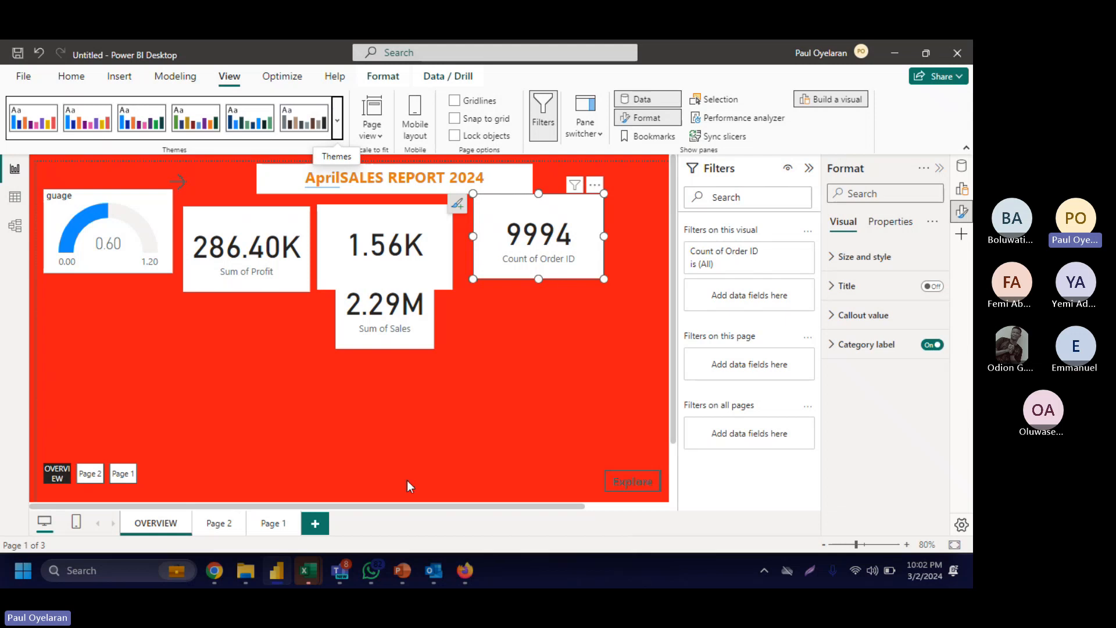
{"action": "left_click", "coordinate": [274, 522]}
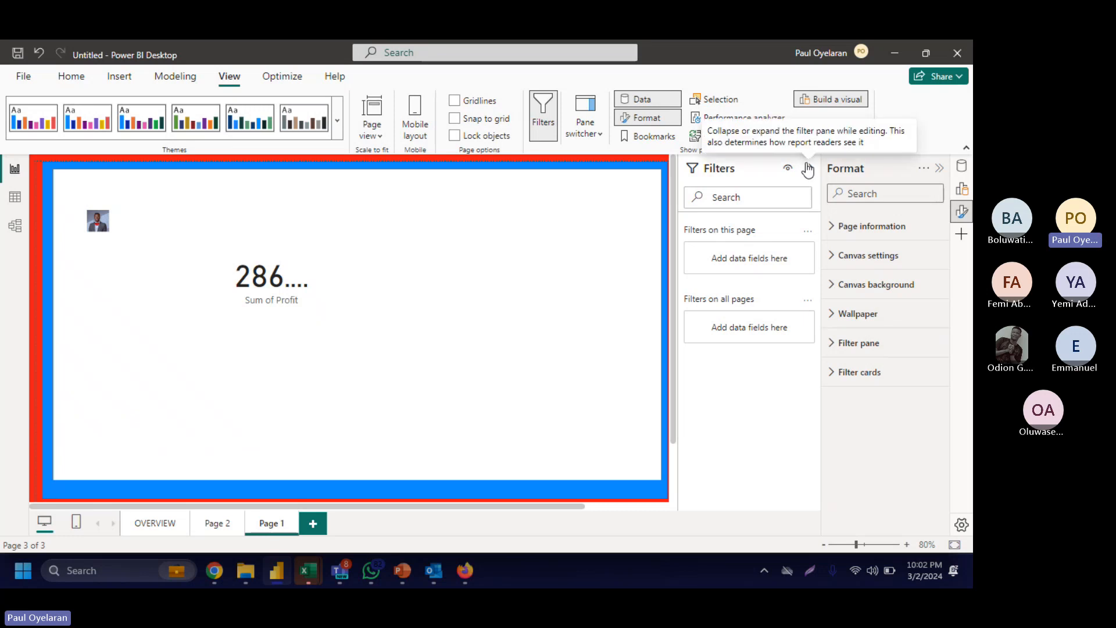
Step: Collapse and re-expand the Filters pane, and add a new blank page to the report
{"action": "left_click", "coordinate": [808, 169]}
{"action": "left_click", "coordinate": [808, 169]}
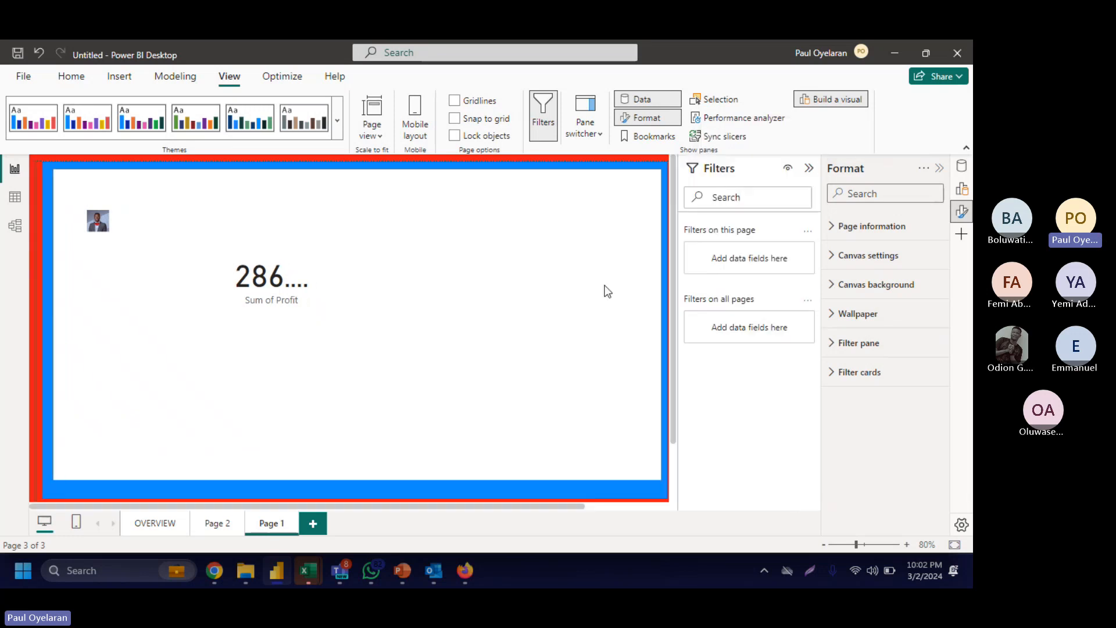
{"action": "left_click", "coordinate": [313, 523]}
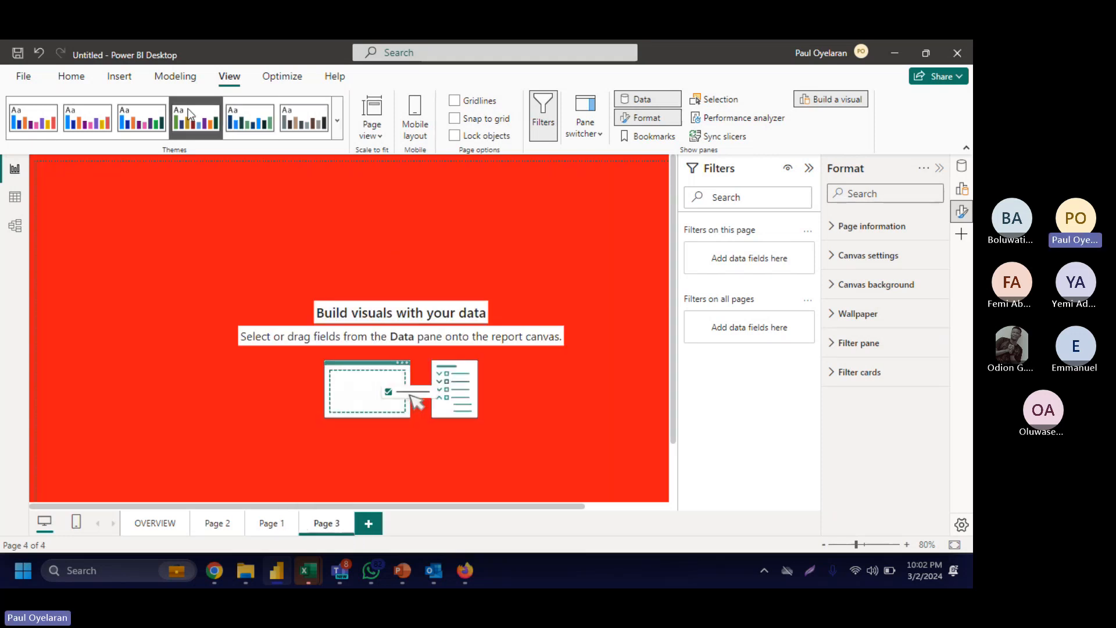
Step: Try the Fit to width page view on Page 3 and settle on Fit to page
{"action": "left_click", "coordinate": [381, 131]}
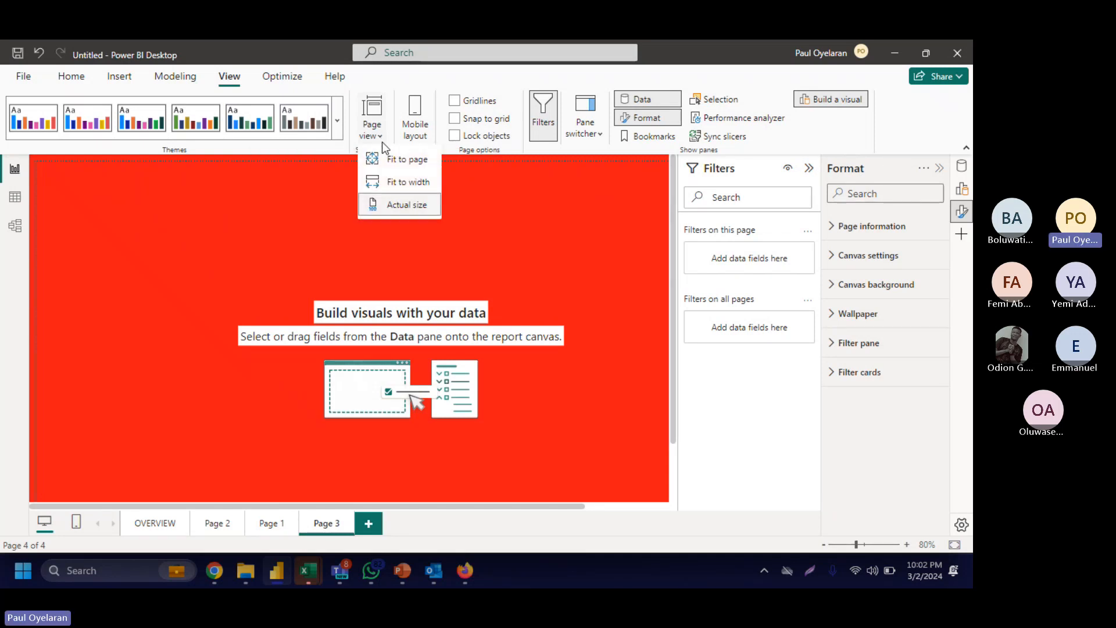
{"action": "left_click", "coordinate": [408, 182]}
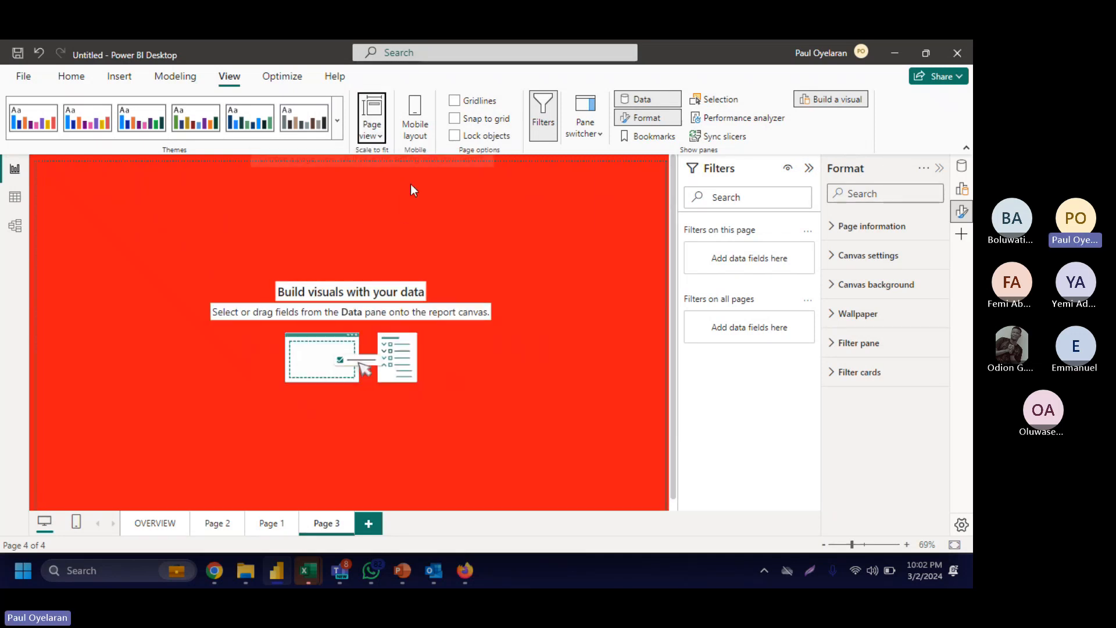
{"action": "left_click", "coordinate": [382, 122]}
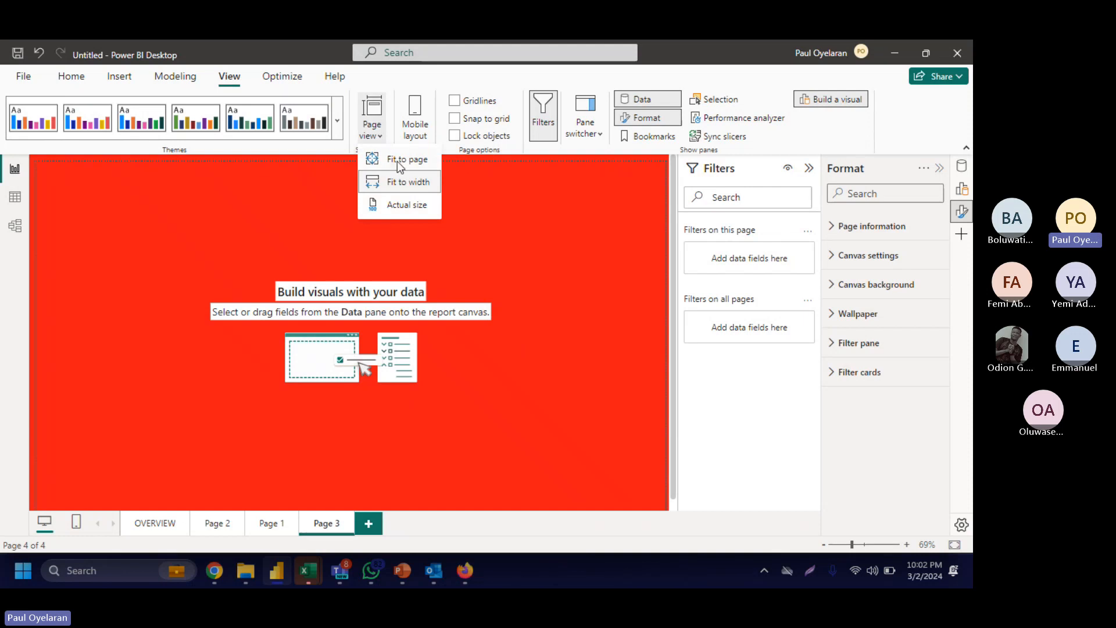
{"action": "left_click", "coordinate": [396, 162]}
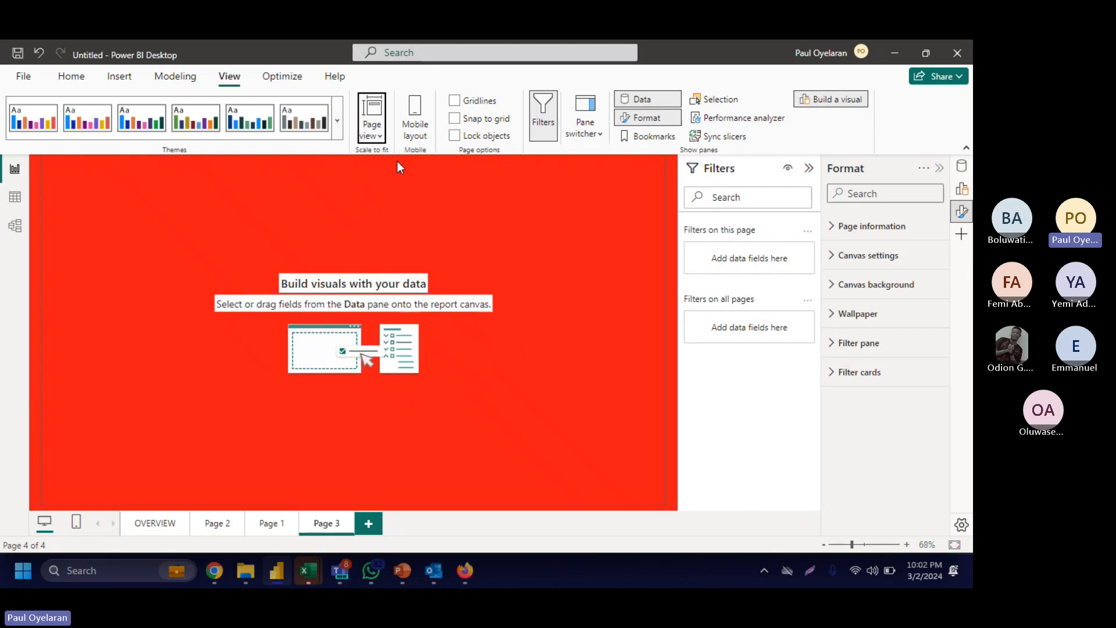
Step: Preview Page 3 in the mobile layout, look over its canvas, and return to the desktop layout
{"action": "left_click", "coordinate": [416, 129]}
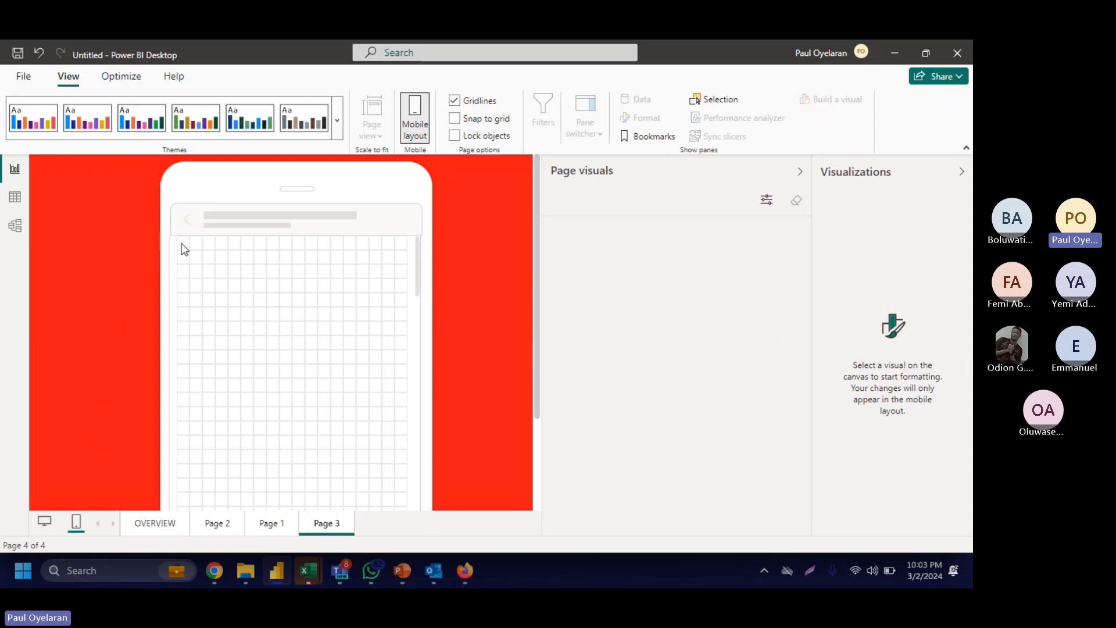
{"action": "scroll", "coordinate": [300, 327], "scroll_direction": "down", "scroll_amount": 5}
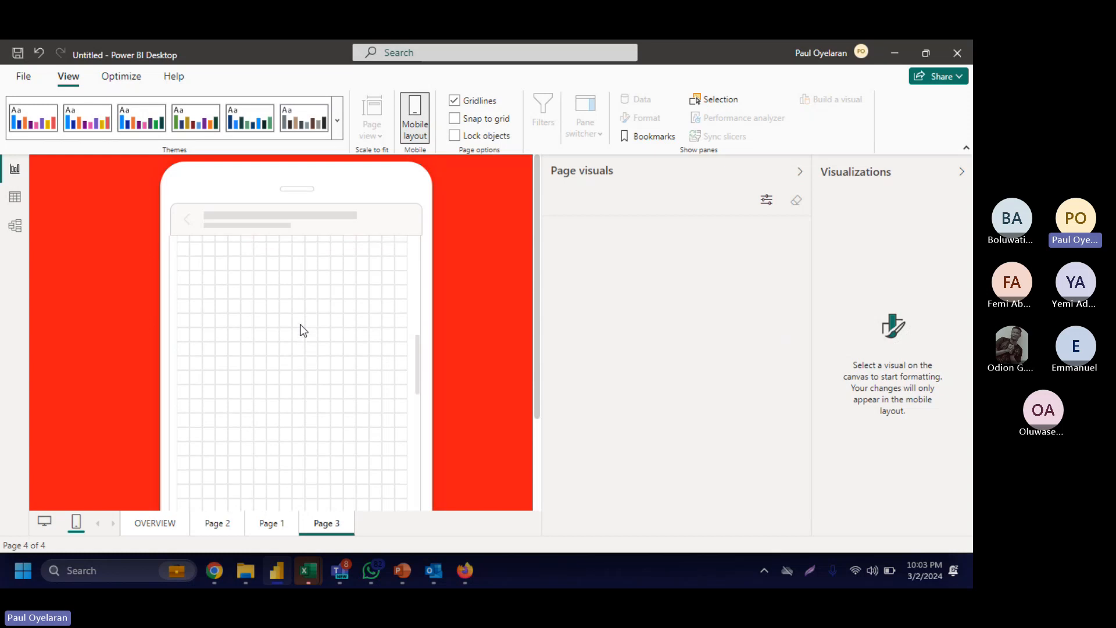
{"action": "scroll", "coordinate": [300, 329], "scroll_direction": "up", "scroll_amount": 5}
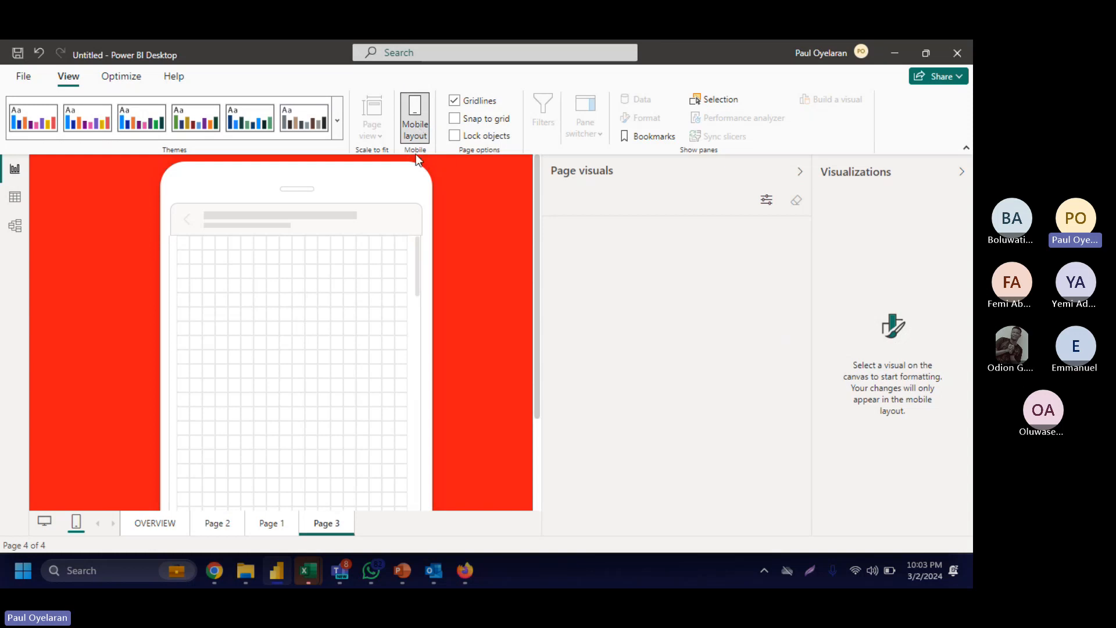
{"action": "left_click", "coordinate": [415, 129]}
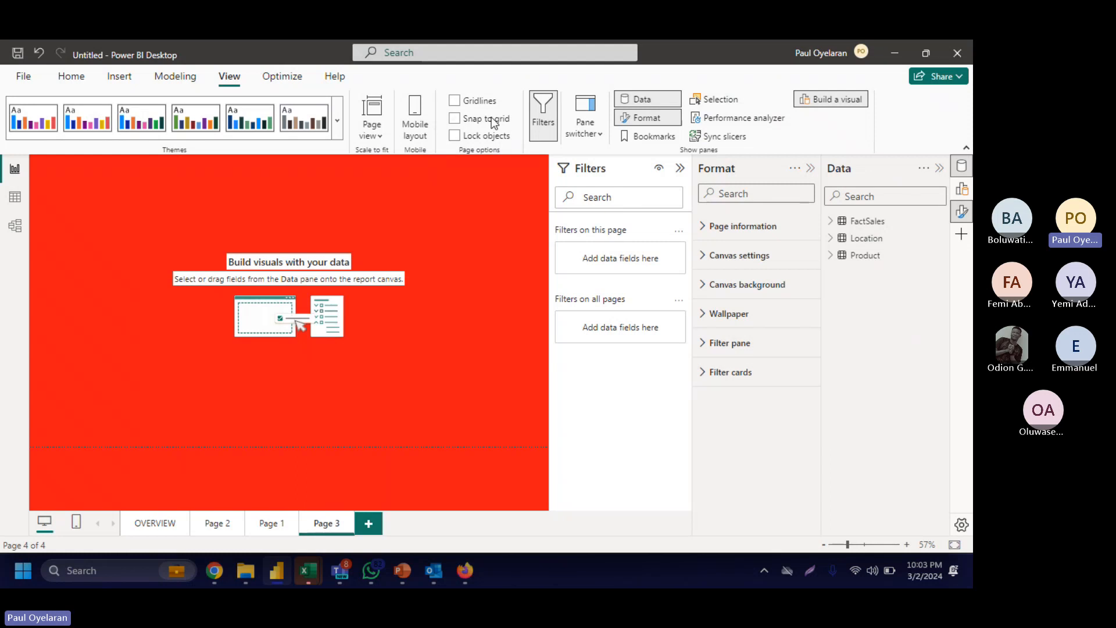
Step: Show the page gridlines, hide them again, and look at the pane switcher options
{"action": "left_click", "coordinate": [455, 101]}
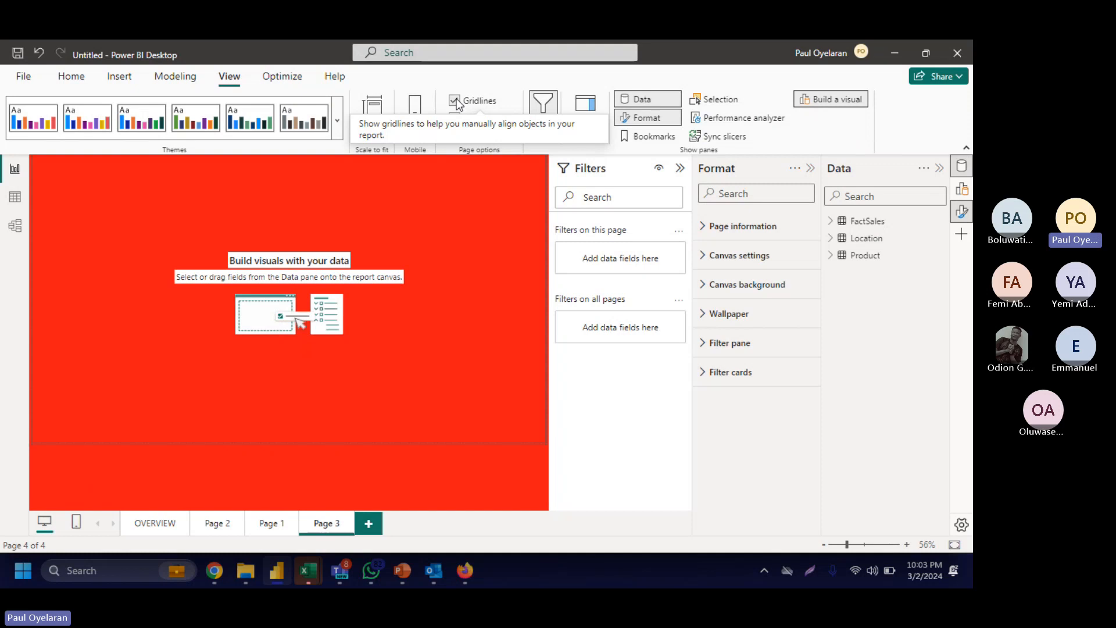
{"action": "left_click", "coordinate": [455, 101]}
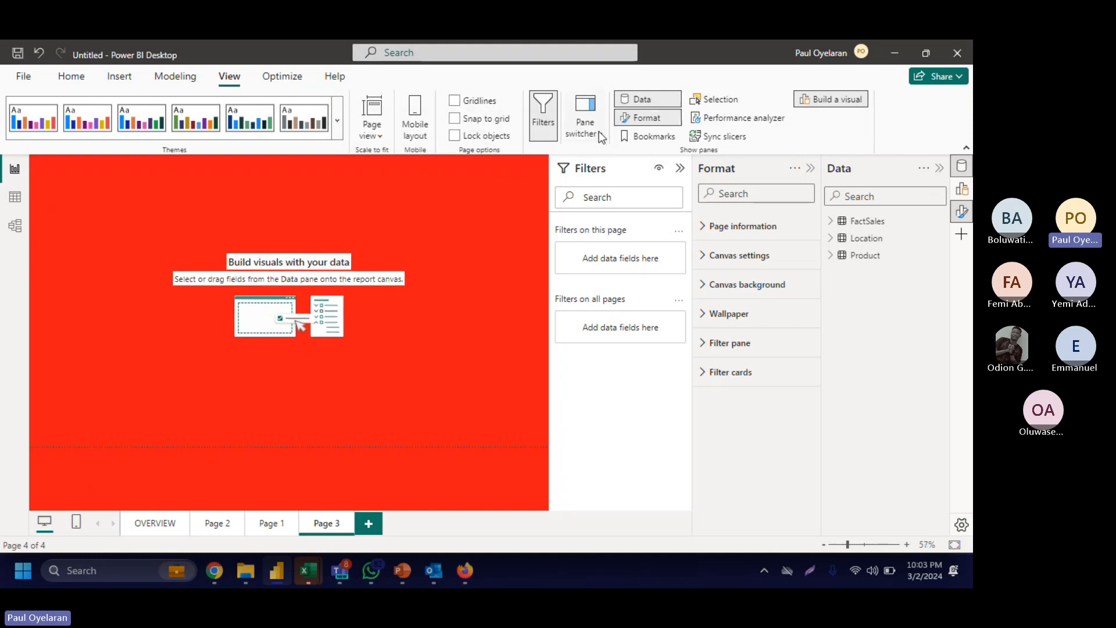
{"action": "left_click", "coordinate": [599, 133]}
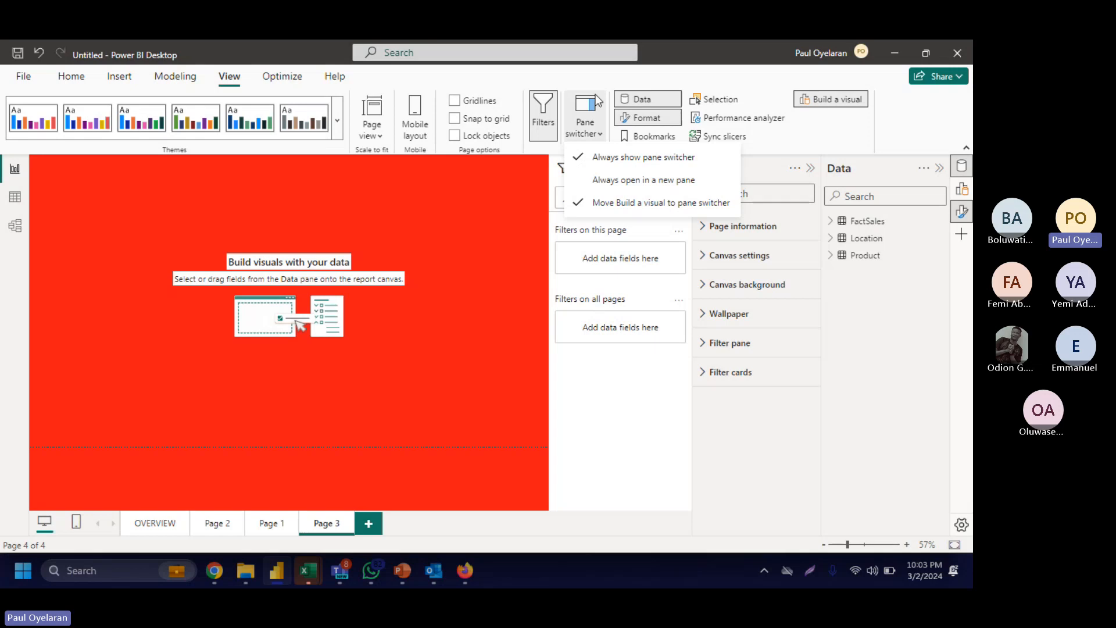
{"action": "left_click", "coordinate": [494, 245]}
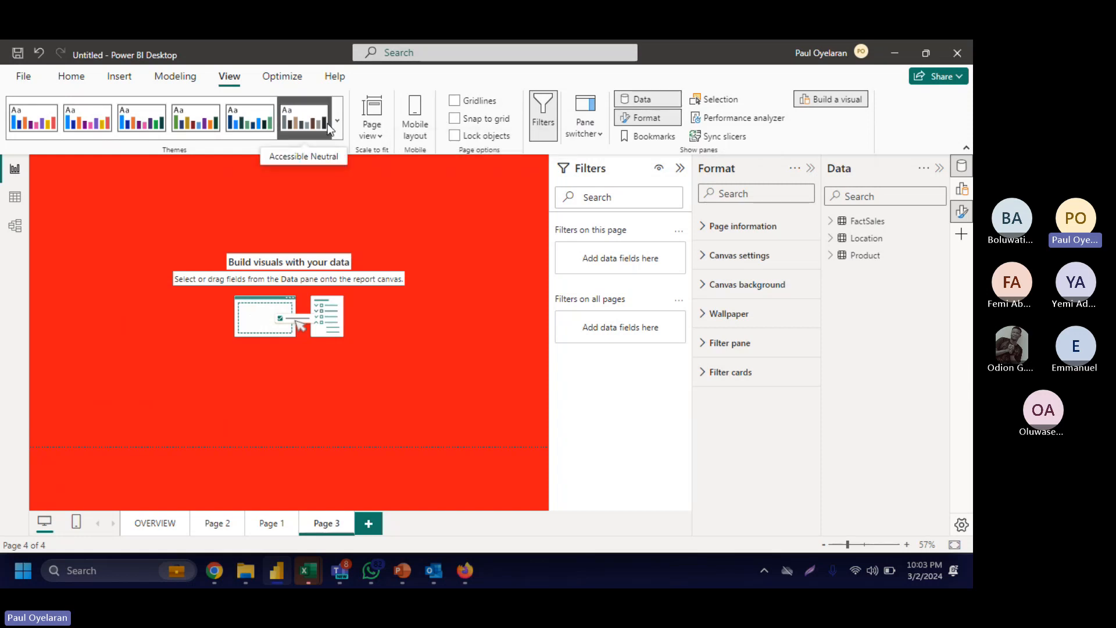
{"action": "left_click", "coordinate": [333, 82]}
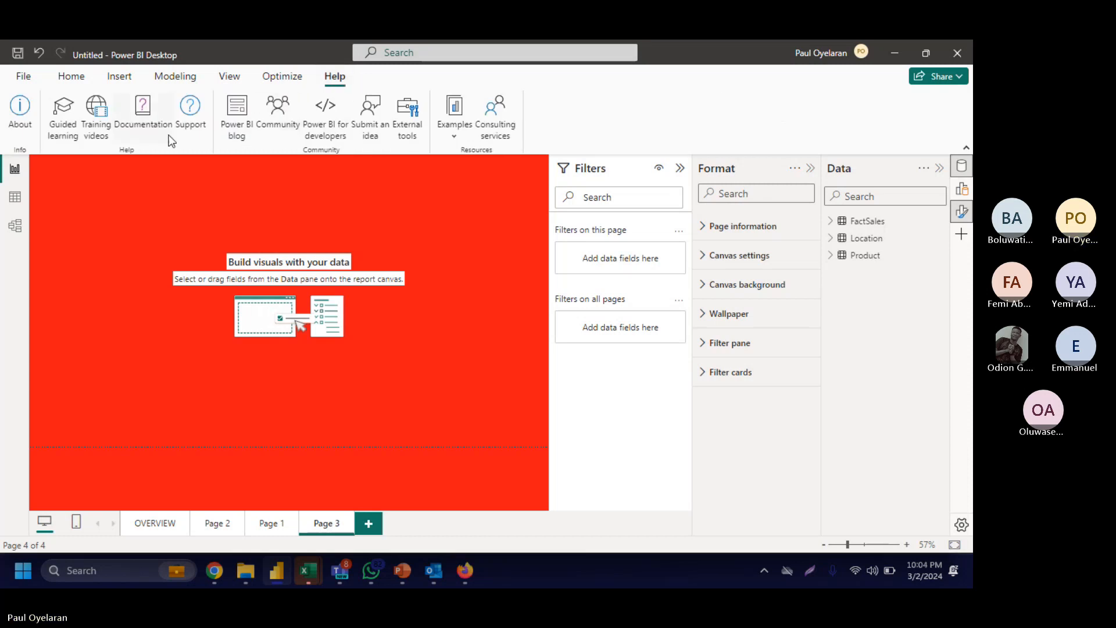
{"action": "left_click", "coordinate": [280, 82]}
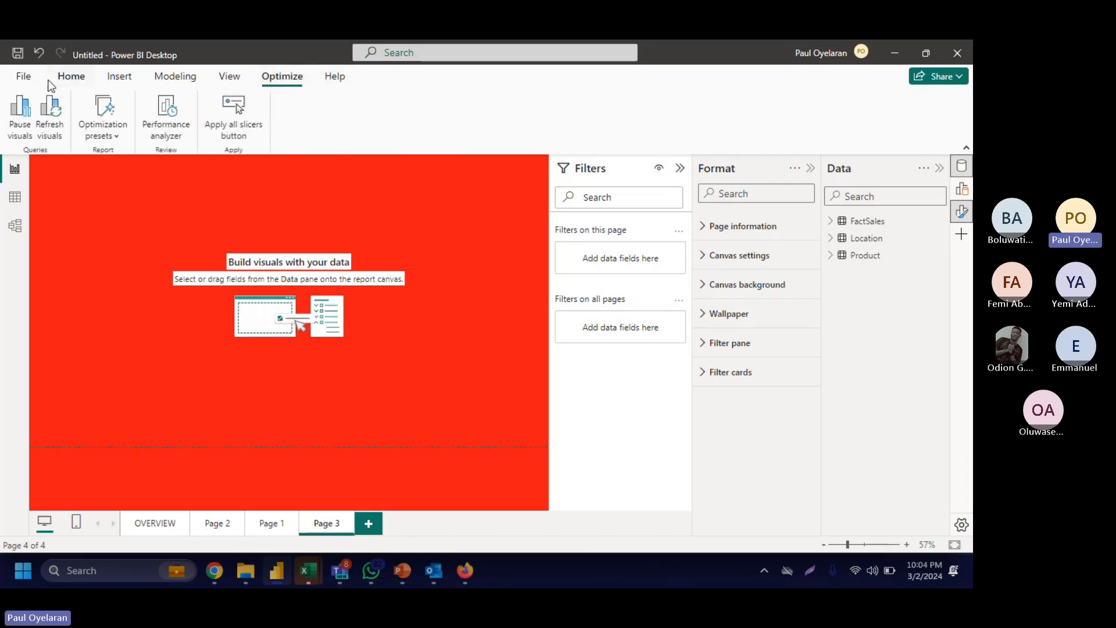
{"action": "left_click", "coordinate": [78, 82]}
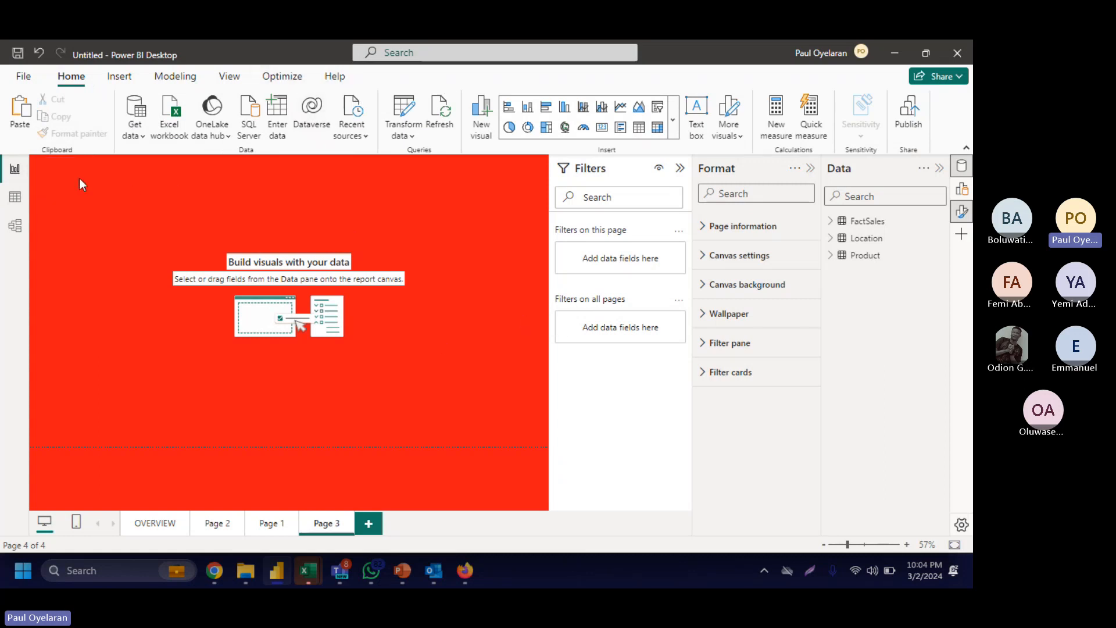
{"action": "left_click_drag", "start_coordinate": [43, 157], "coordinate": [545, 442]}
{"action": "left_click_drag", "start_coordinate": [30, 157], "coordinate": [550, 450]}
{"action": "mouse_move", "coordinate": [550, 449]}
{"action": "left_mouse_down"}
{"action": "mouse_move", "coordinate": [535, 445]}
{"action": "mouse_move", "coordinate": [545, 435]}
{"action": "mouse_move", "coordinate": [529, 429]}
{"action": "mouse_move", "coordinate": [536, 420]}
{"action": "mouse_move", "coordinate": [538, 444]}
{"action": "left_mouse_up"}
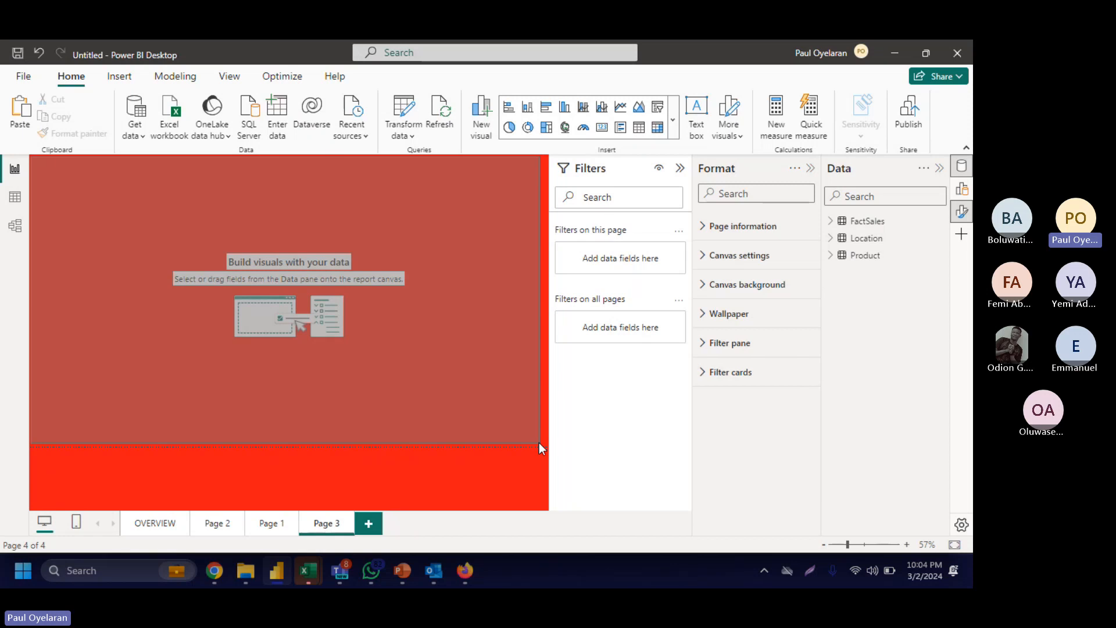
{"action": "left_click_drag", "start_coordinate": [538, 442], "coordinate": [539, 442]}
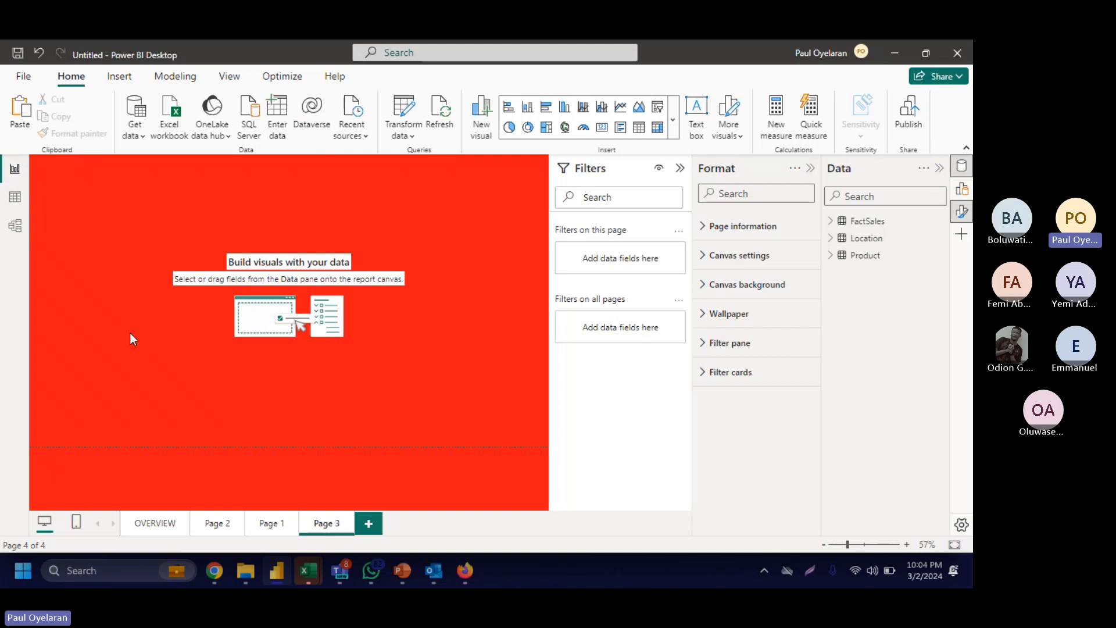
Step: Show the report's data in the table view and browse the FactSales rows
{"action": "left_click", "coordinate": [16, 199]}
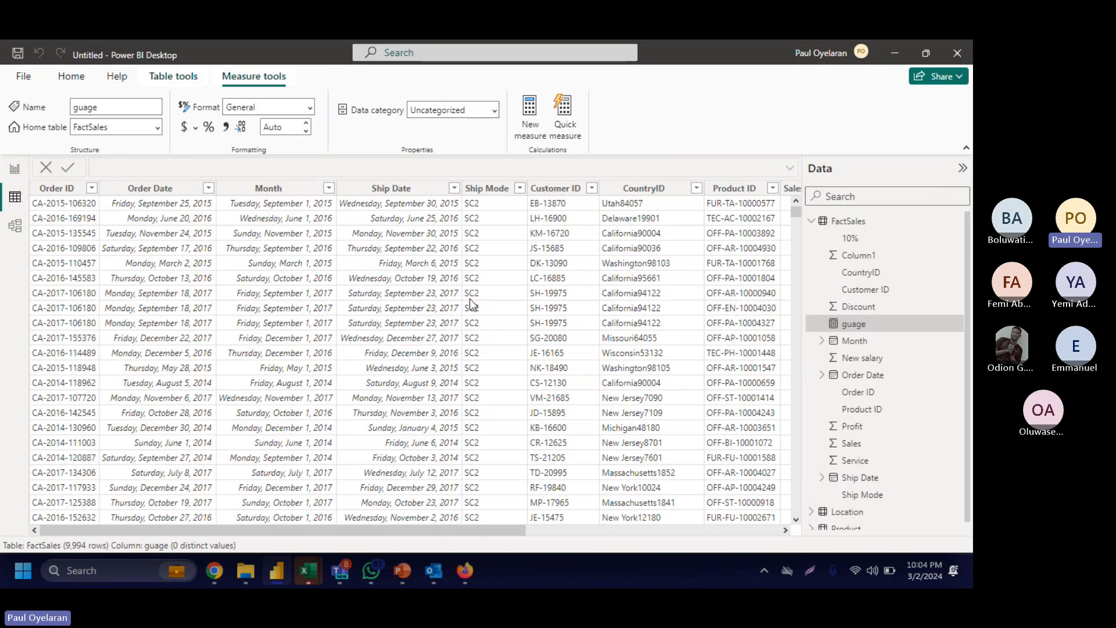
{"action": "scroll", "coordinate": [410, 356], "scroll_direction": "down", "scroll_amount": 2}
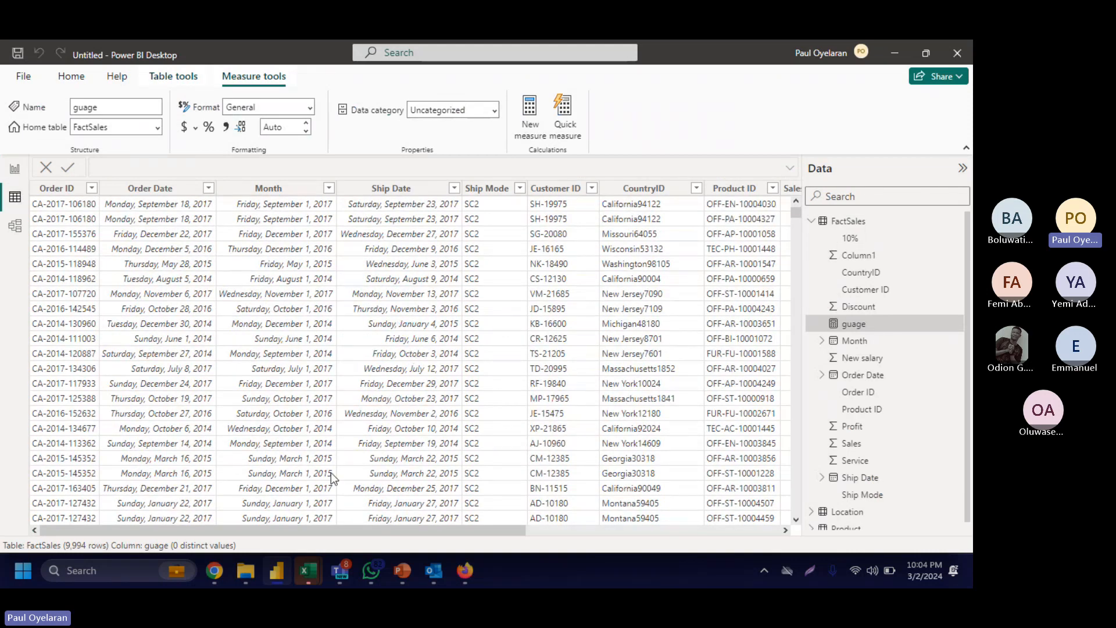
{"action": "mouse_move", "coordinate": [332, 584]}
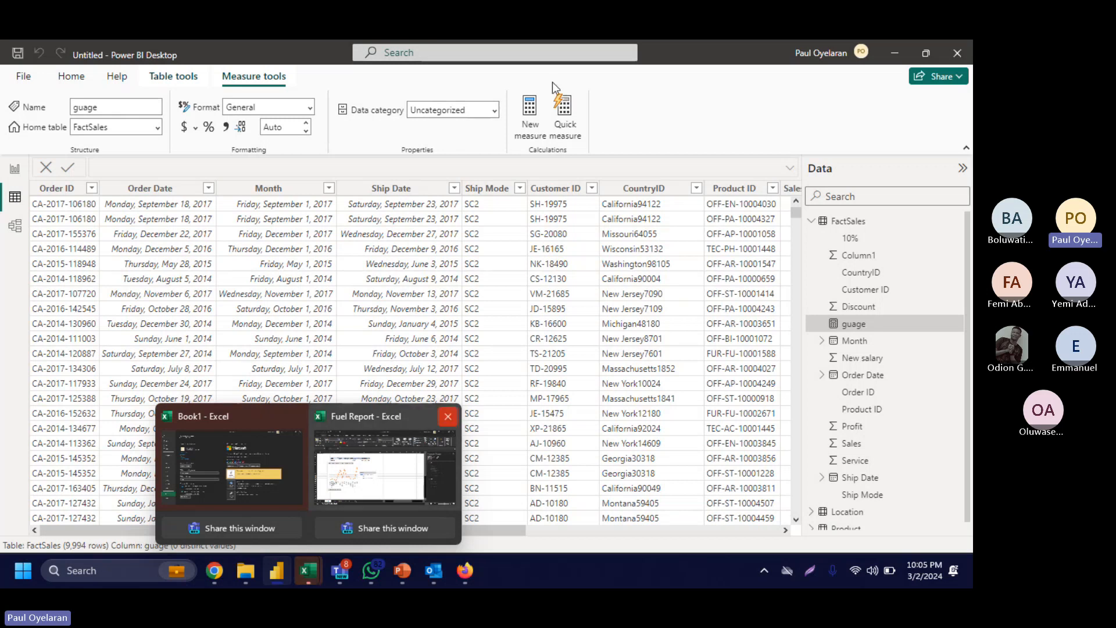
{"action": "left_click", "coordinate": [410, 190]}
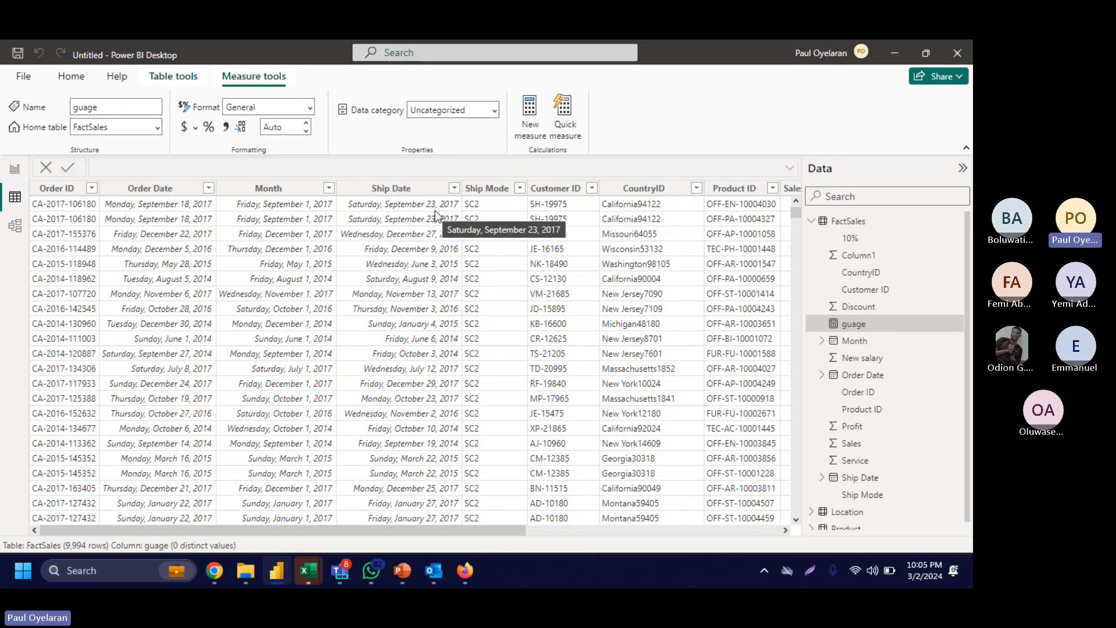
Step: In the model view, move the Location table to the right of FactSales with Product below it, and return to the table view
{"action": "left_click", "coordinate": [16, 227]}
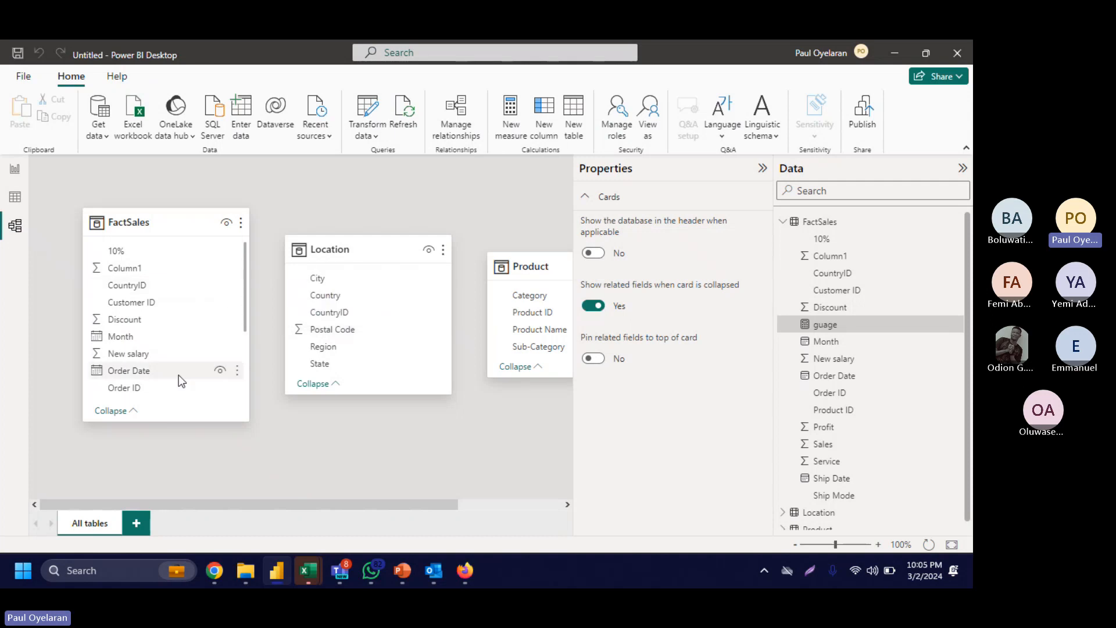
{"action": "left_click_drag", "start_coordinate": [530, 266], "coordinate": [295, 435]}
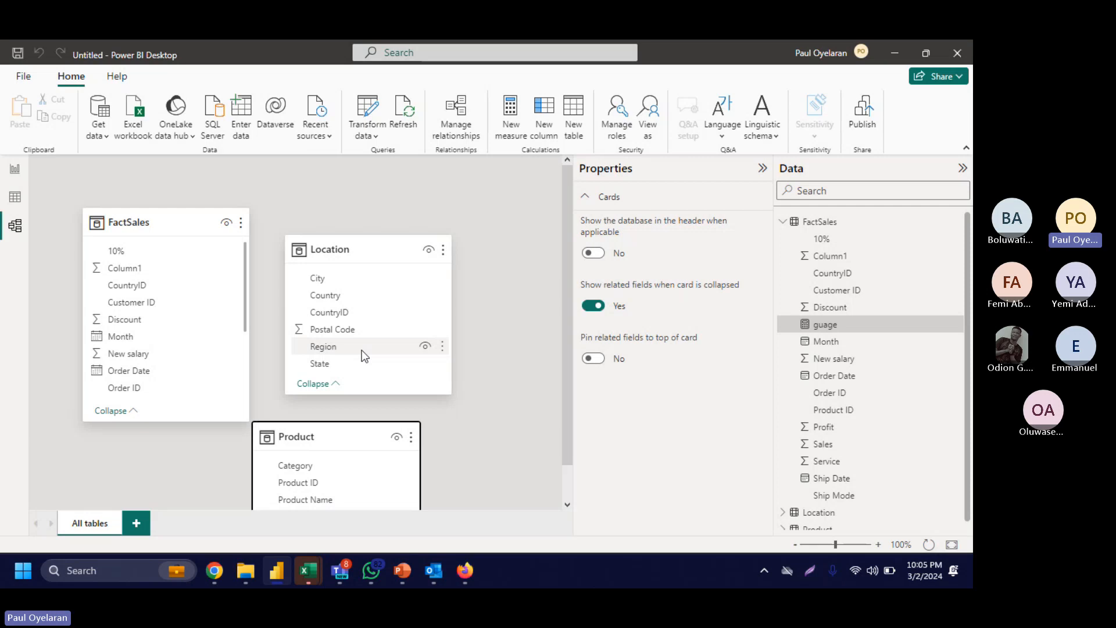
{"action": "left_click_drag", "start_coordinate": [325, 249], "coordinate": [388, 222]}
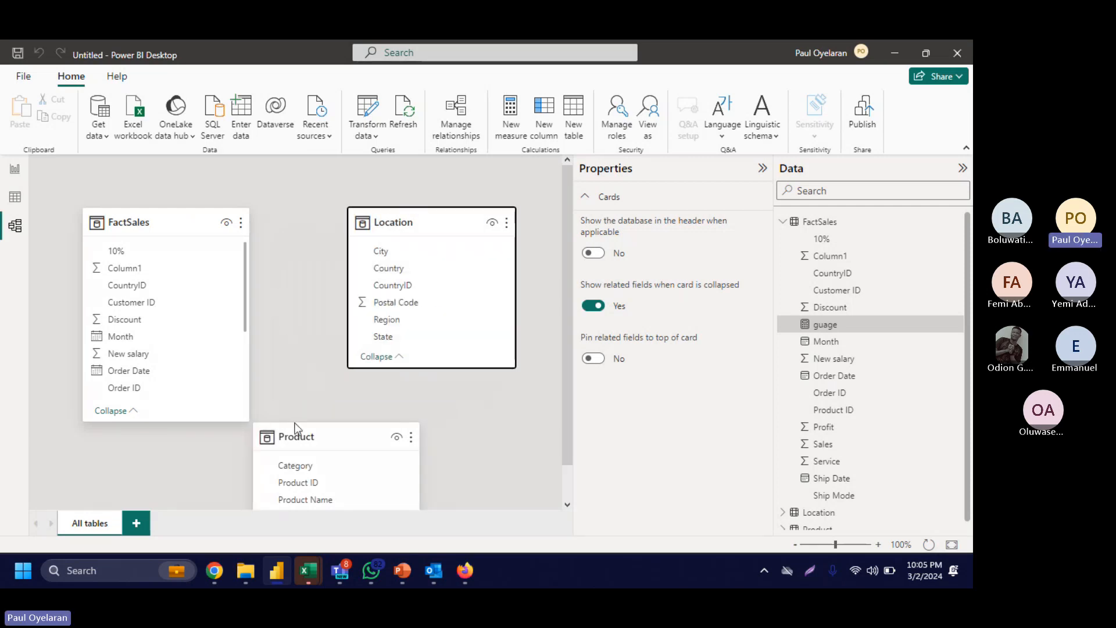
{"action": "left_click_drag", "start_coordinate": [299, 436], "coordinate": [391, 399]}
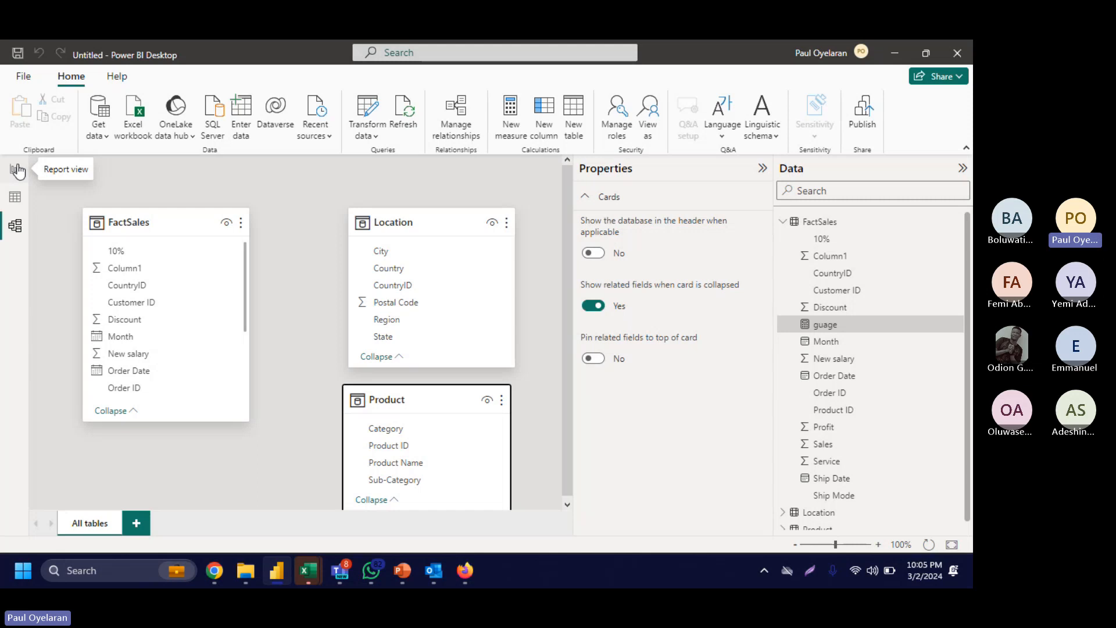
{"action": "left_click", "coordinate": [14, 198]}
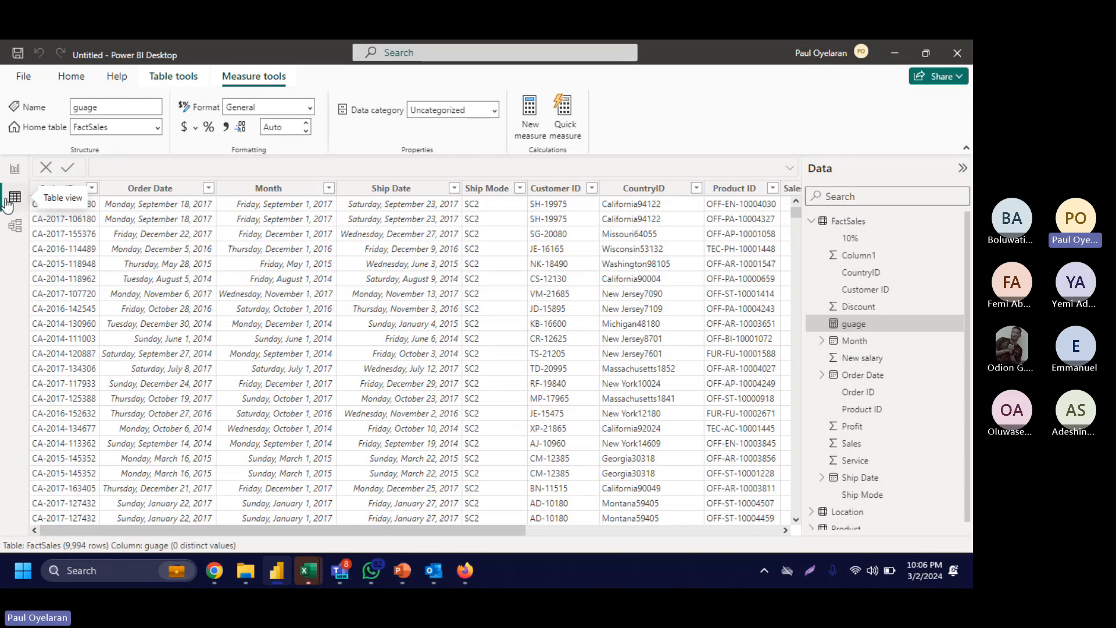
{"action": "left_click", "coordinate": [210, 190]}
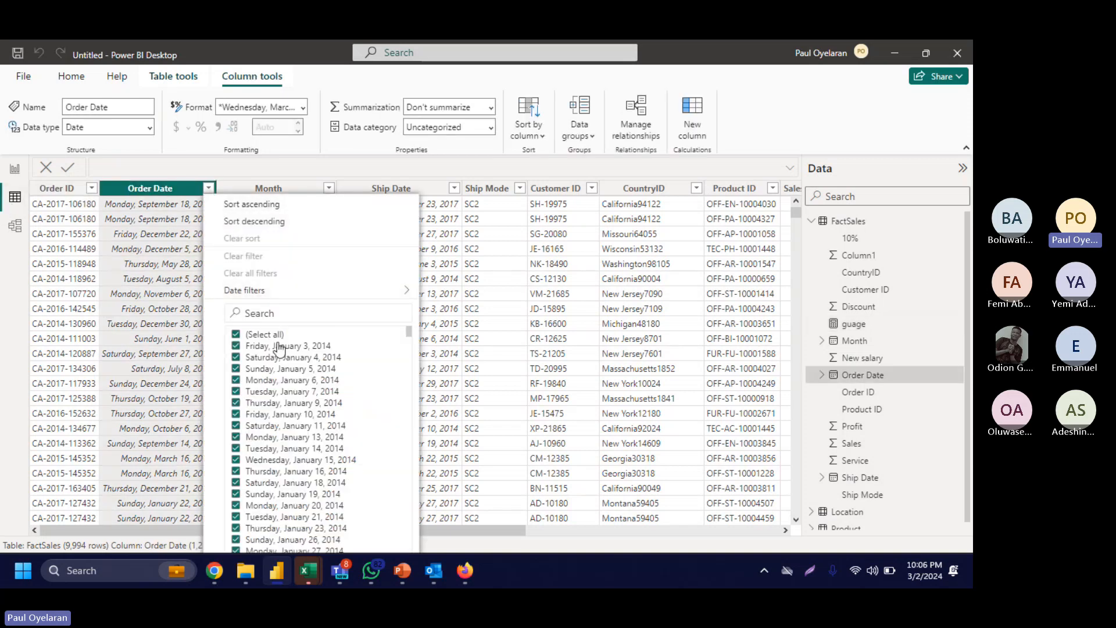
{"action": "left_click", "coordinate": [258, 335]}
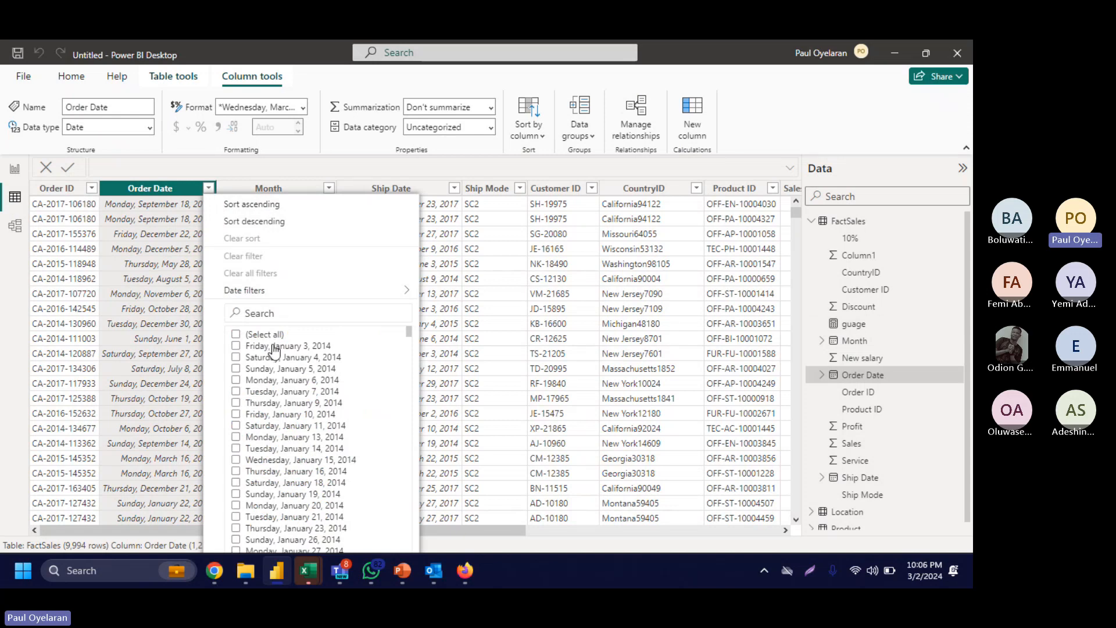
{"action": "left_click", "coordinate": [273, 347]}
{"action": "key", "text": "super"}
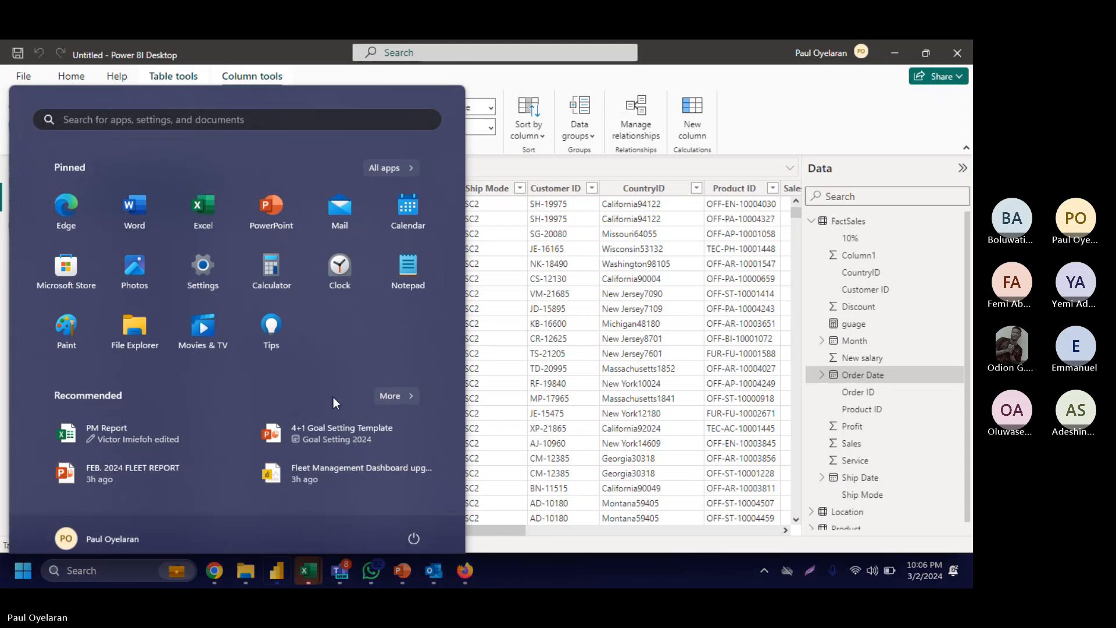
{"action": "key", "text": "super"}
{"action": "left_click", "coordinate": [496, 245]}
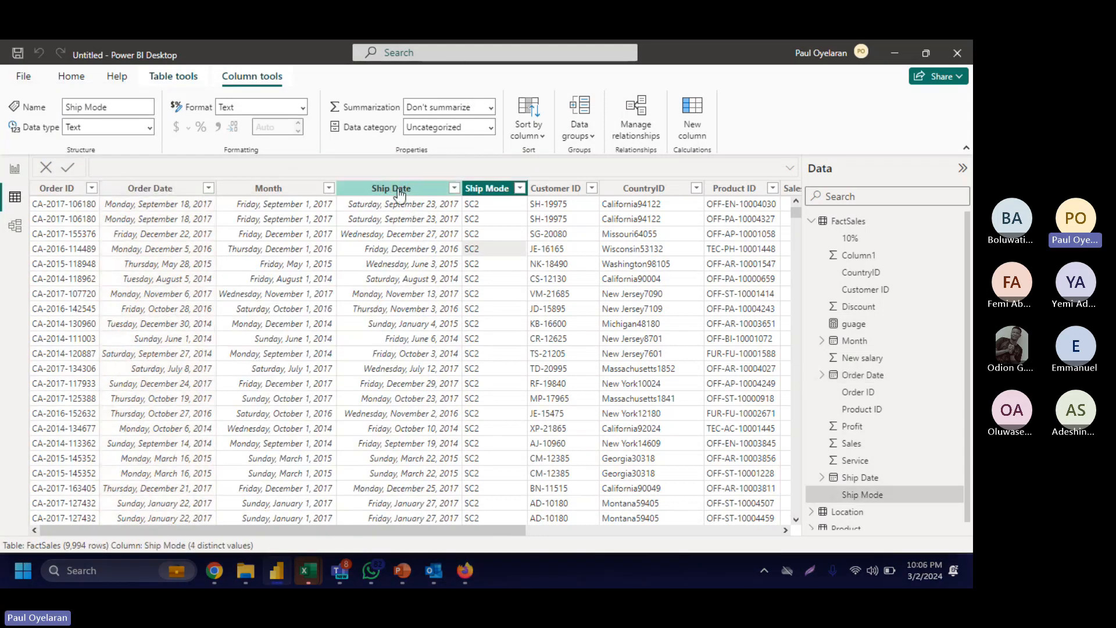
Step: Filter the FactSales table's Order Date column to only Monday, January 6, 2014
{"action": "left_click", "coordinate": [208, 187]}
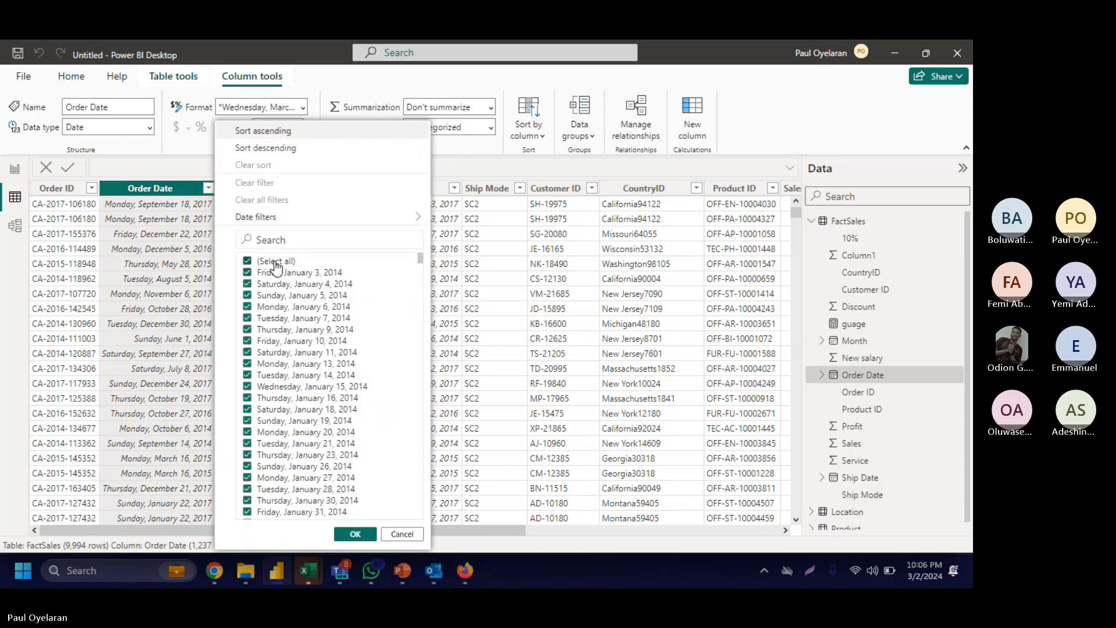
{"action": "left_click", "coordinate": [275, 261]}
{"action": "left_click", "coordinate": [291, 307]}
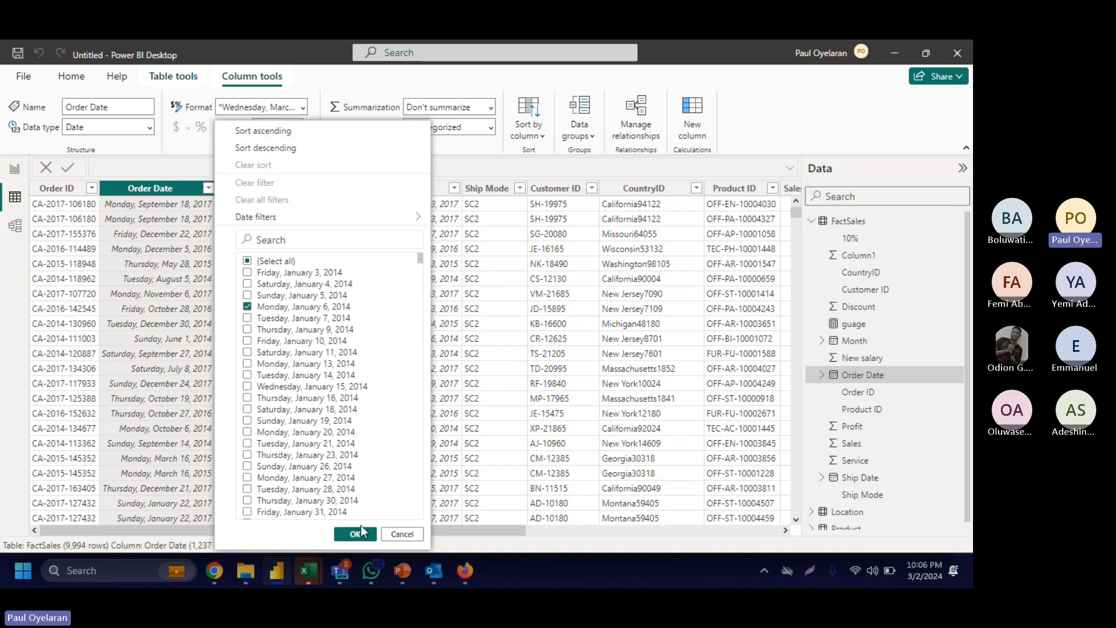
{"action": "left_click", "coordinate": [360, 532]}
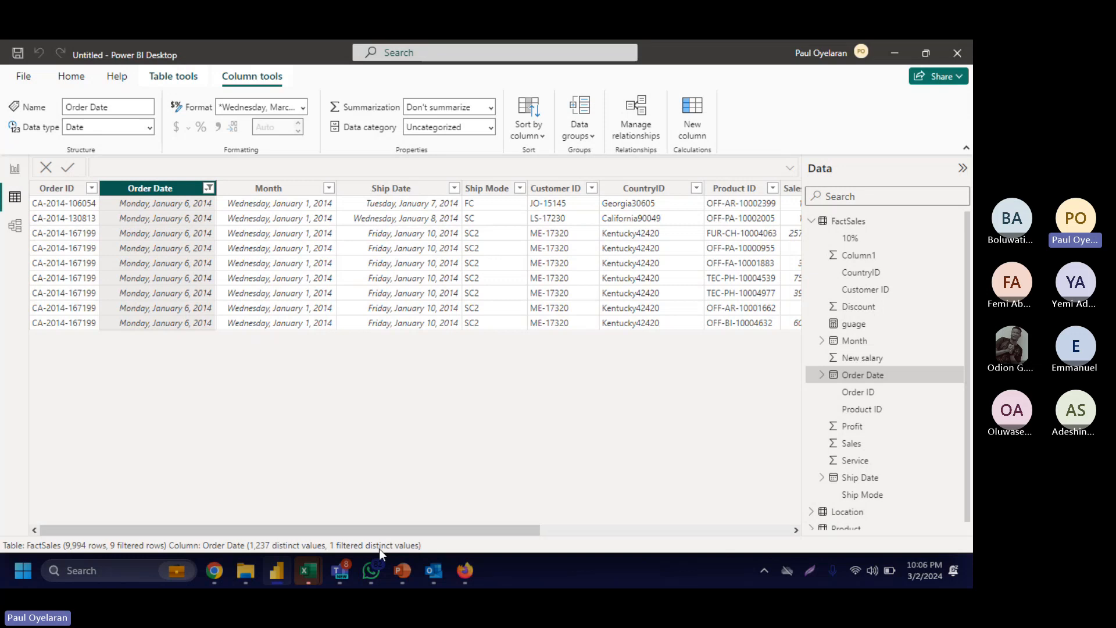
Step: Clear the filter on the FactSales table's Order Date column
{"action": "left_click", "coordinate": [279, 189]}
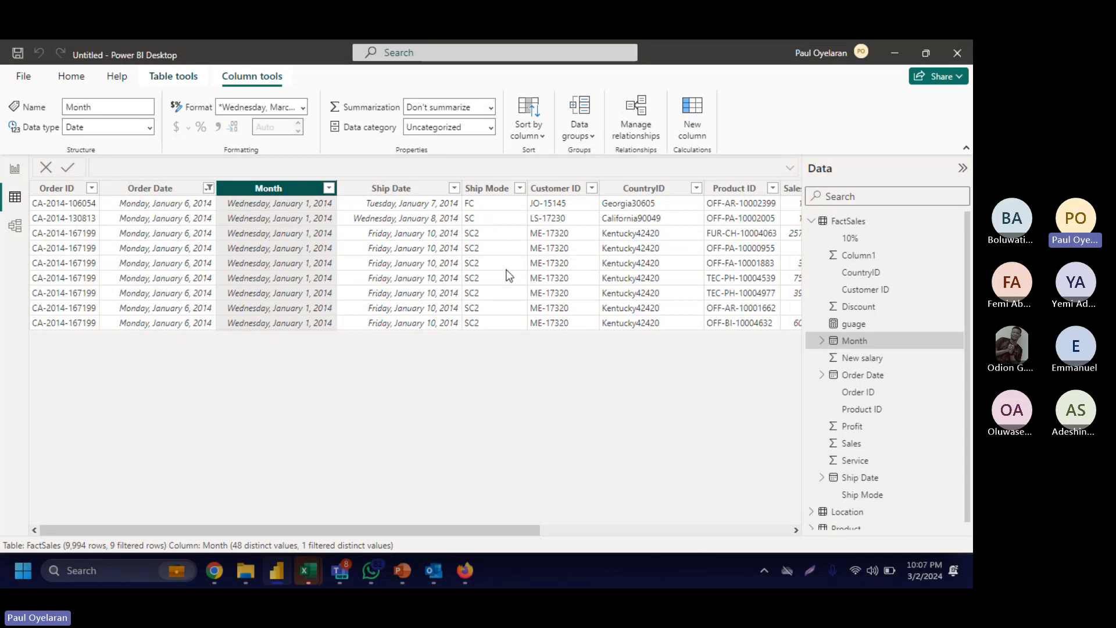
{"action": "scroll", "coordinate": [591, 316], "scroll_direction": "right", "scroll_amount": 5}
{"action": "scroll", "coordinate": [586, 315], "scroll_direction": "left", "scroll_amount": 5}
{"action": "left_click", "coordinate": [208, 187]}
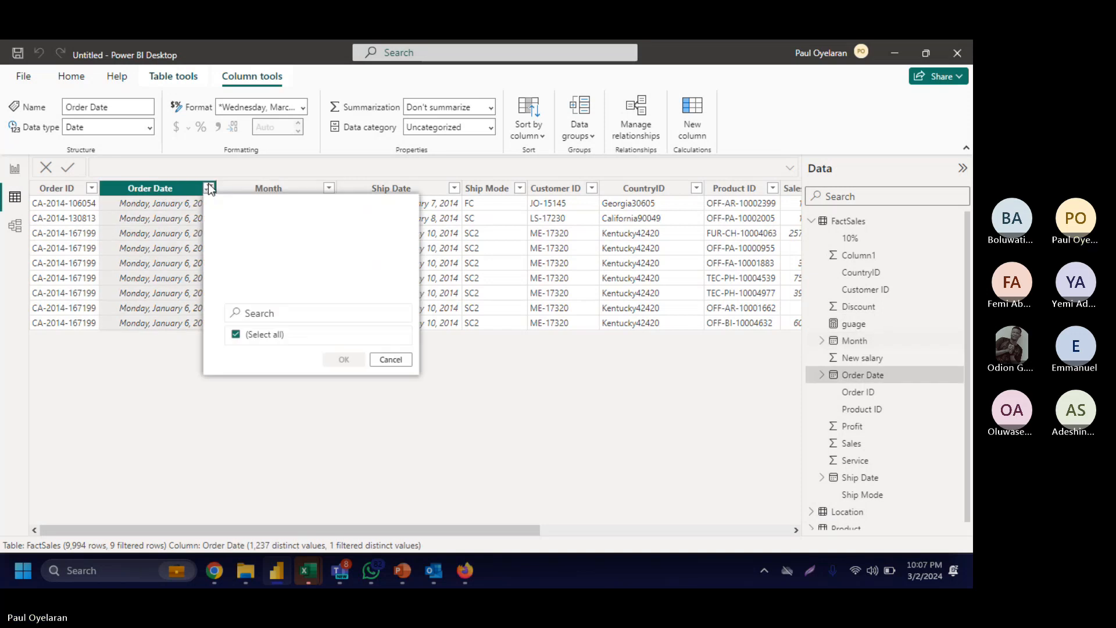
{"action": "left_click", "coordinate": [265, 200]}
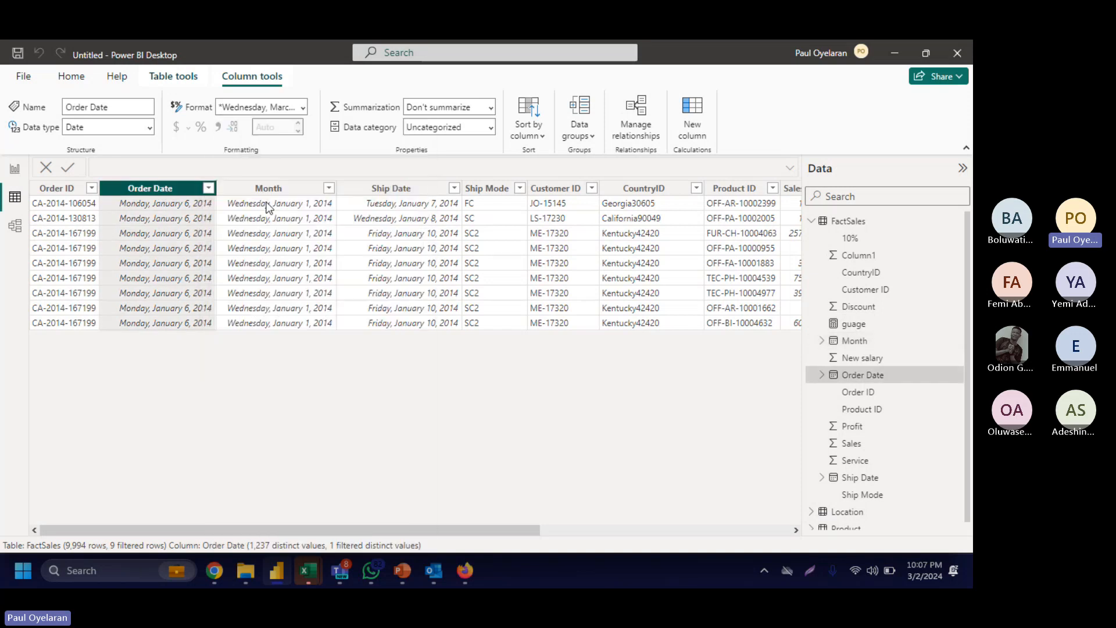
Step: Browse across the FactSales columns and look at the filter and sort options of the Ship Date column
{"action": "scroll", "coordinate": [589, 283], "scroll_direction": "right", "scroll_amount": 5}
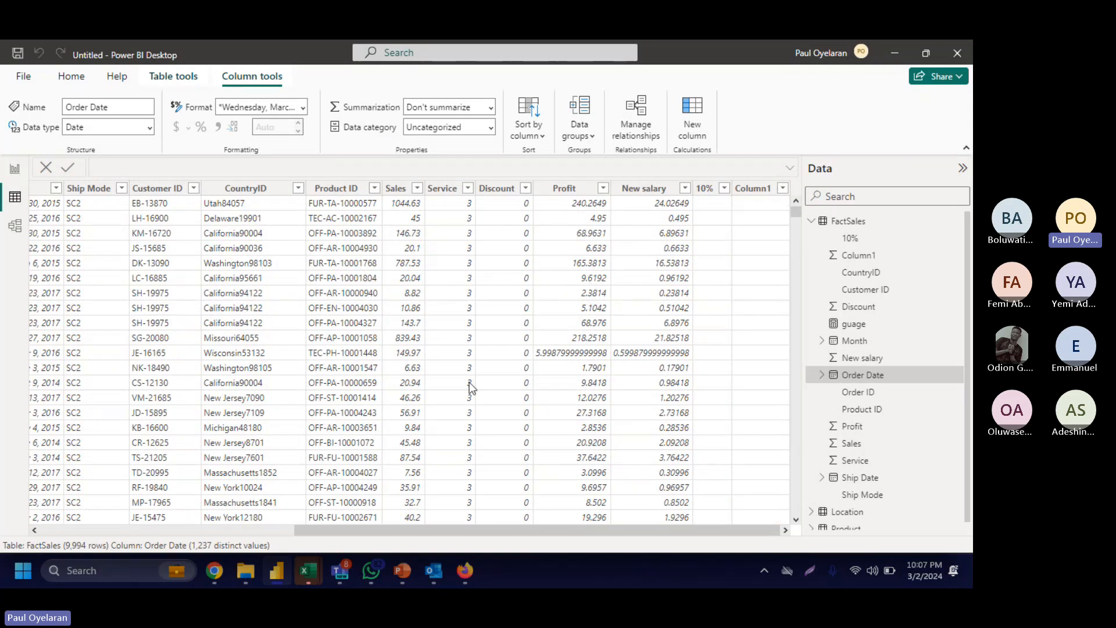
{"action": "scroll", "coordinate": [457, 360], "scroll_direction": "left", "scroll_amount": 6}
{"action": "scroll", "coordinate": [458, 360], "scroll_direction": "right", "scroll_amount": 5}
{"action": "scroll", "coordinate": [457, 360], "scroll_direction": "left", "scroll_amount": 5}
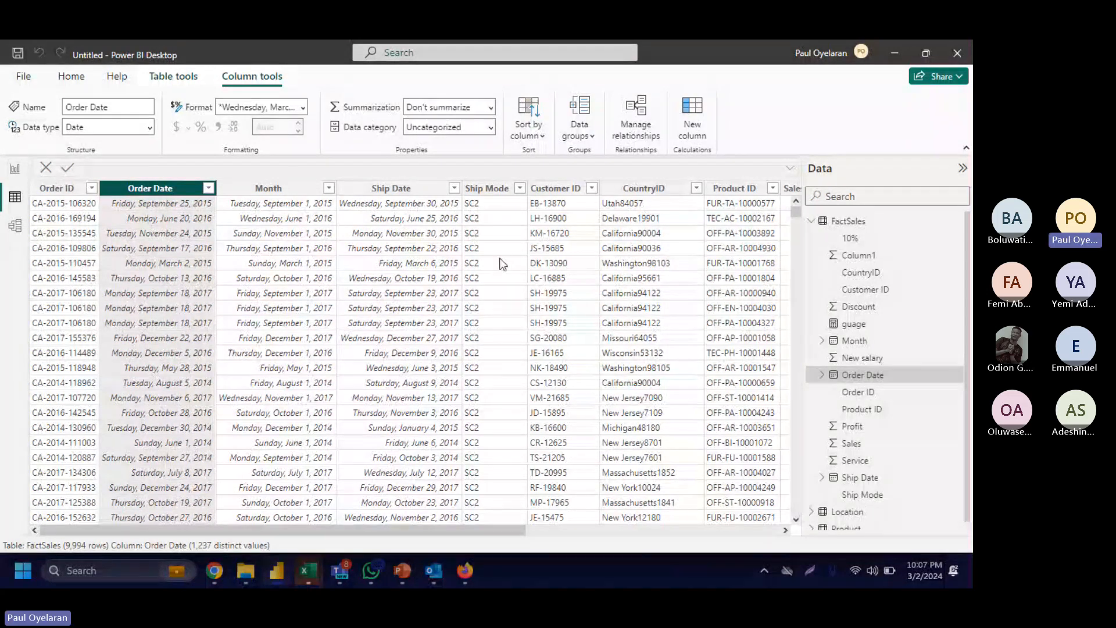
{"action": "left_click", "coordinate": [456, 191]}
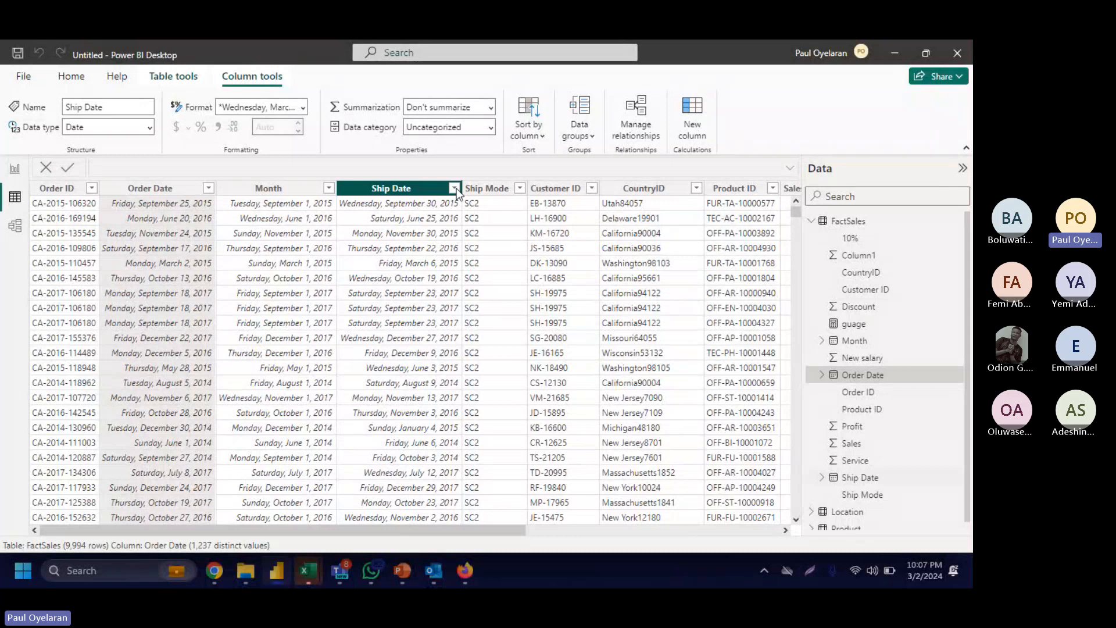
{"action": "left_click", "coordinate": [455, 190]}
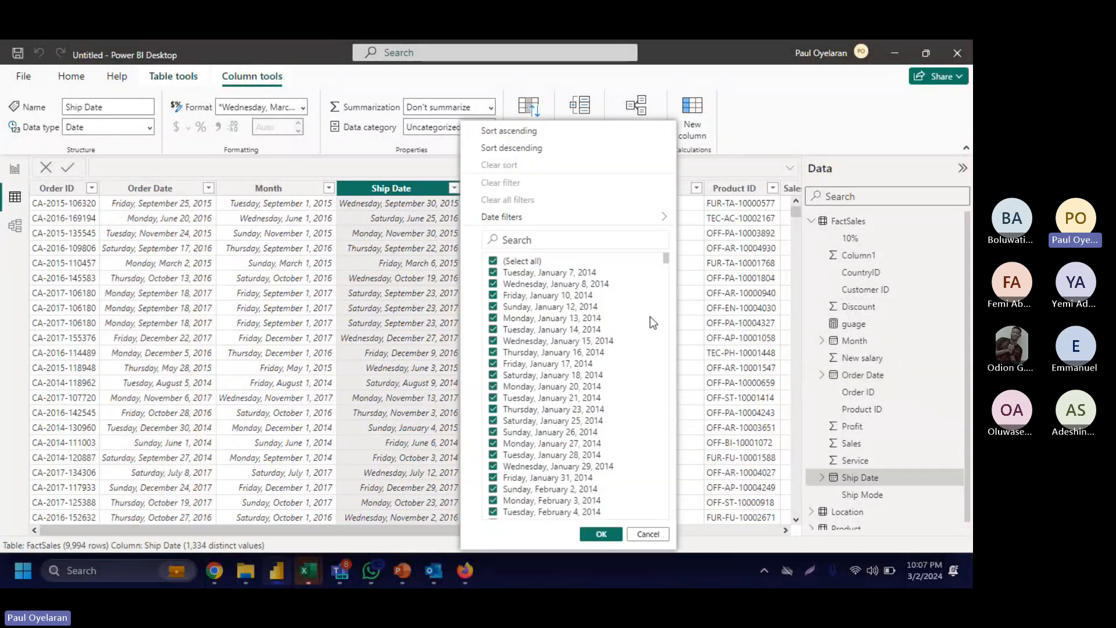
{"action": "left_click", "coordinate": [316, 368]}
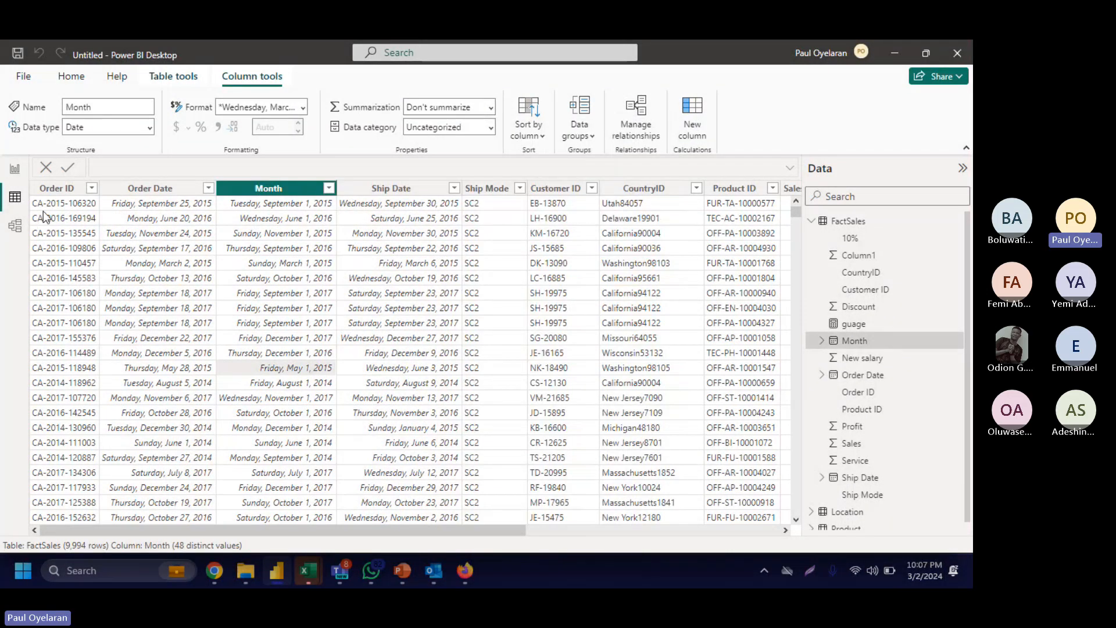
{"action": "left_click", "coordinate": [392, 375]}
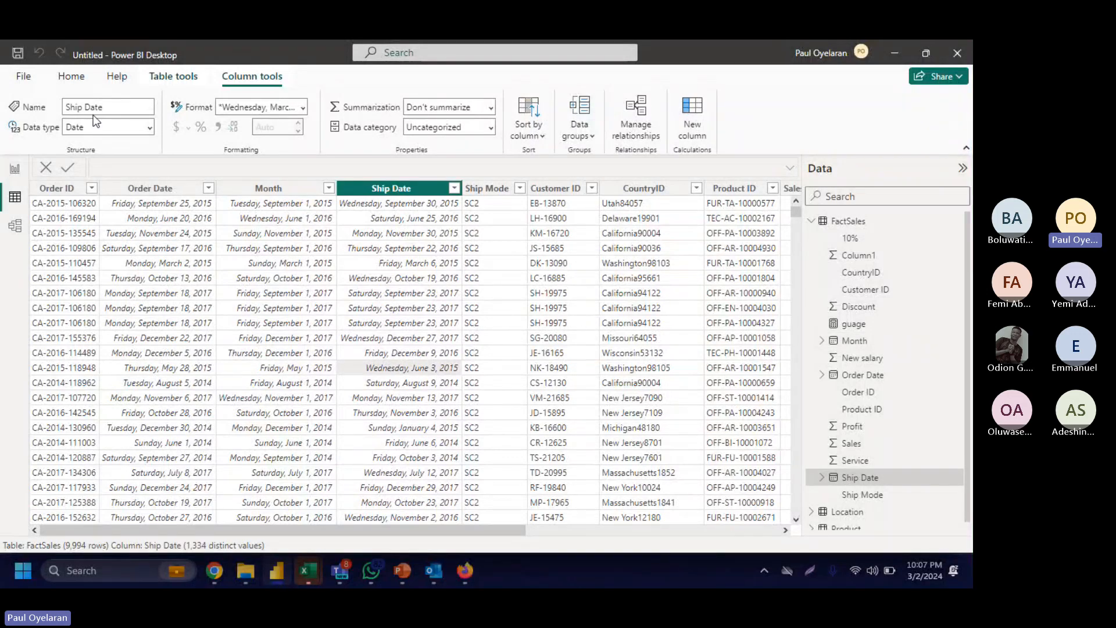
Step: Show the model view and look through the fields of the FactSales, Location and Product tables
{"action": "left_click", "coordinate": [14, 226]}
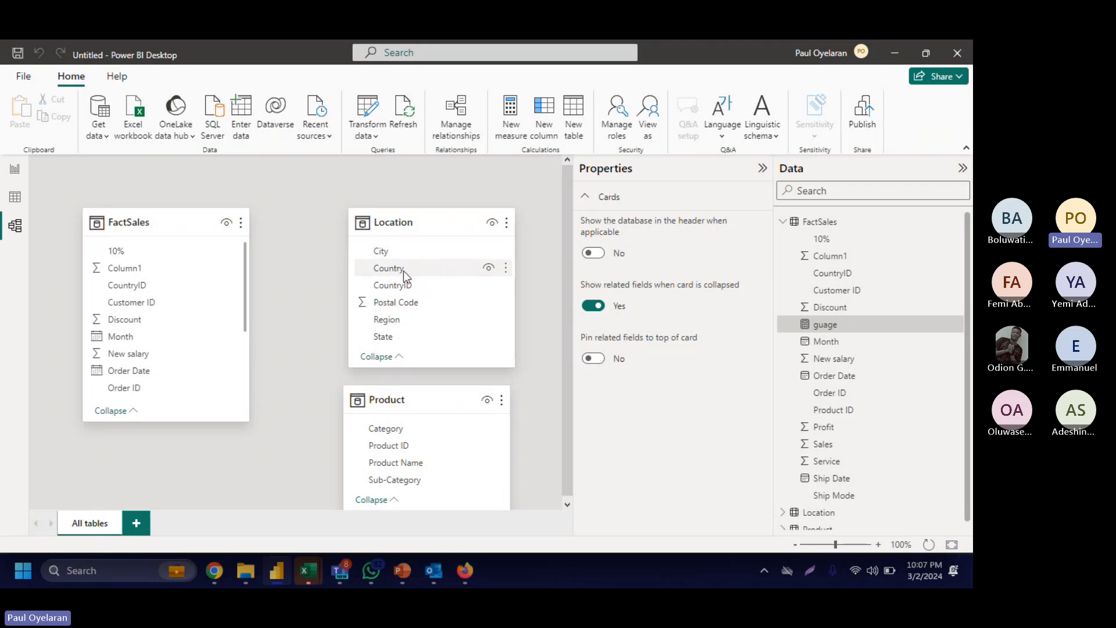
{"action": "scroll", "coordinate": [142, 346], "scroll_direction": "down", "scroll_amount": 1}
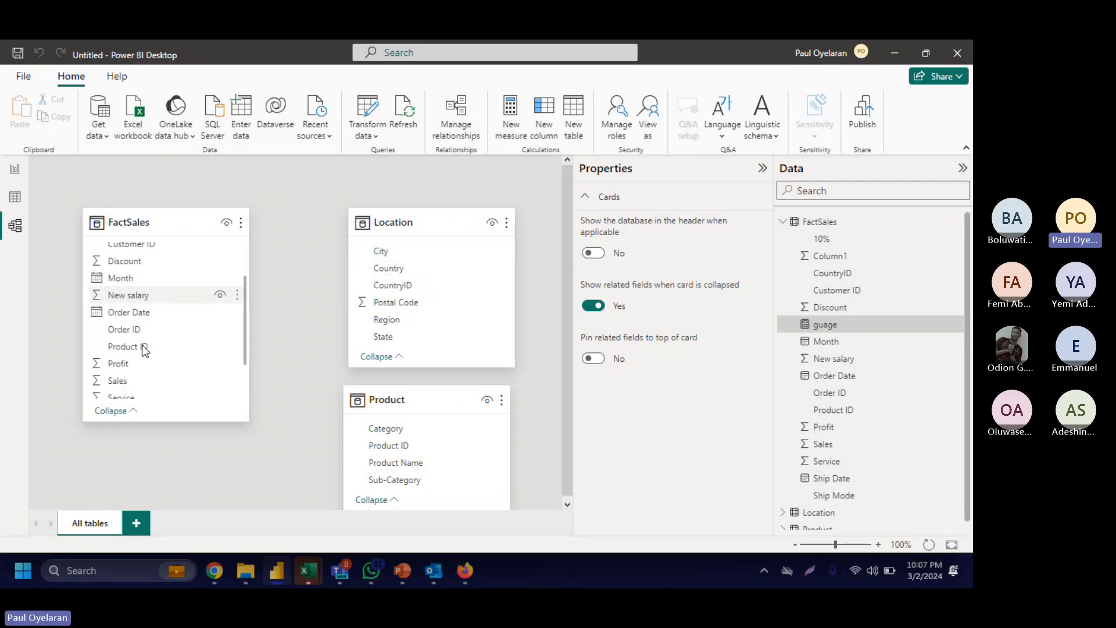
{"action": "scroll", "coordinate": [143, 347], "scroll_direction": "down", "scroll_amount": 1}
{"action": "scroll", "coordinate": [128, 341], "scroll_direction": "down", "scroll_amount": 1}
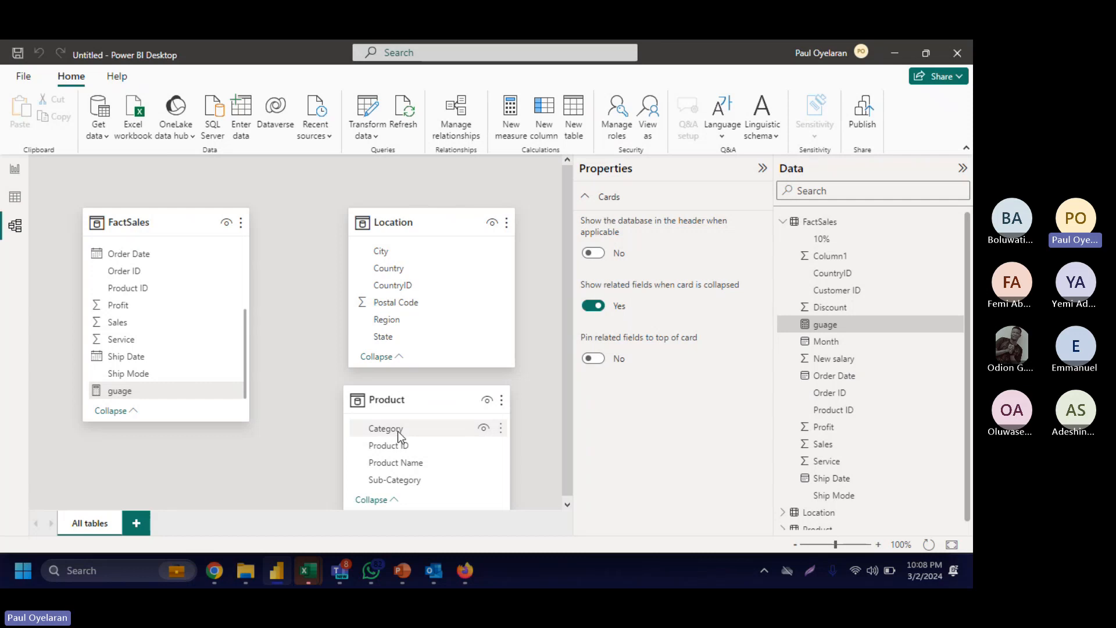
Step: Return to the report view and rename Page 3 as "sales report" in its page information
{"action": "left_click", "coordinate": [9, 164]}
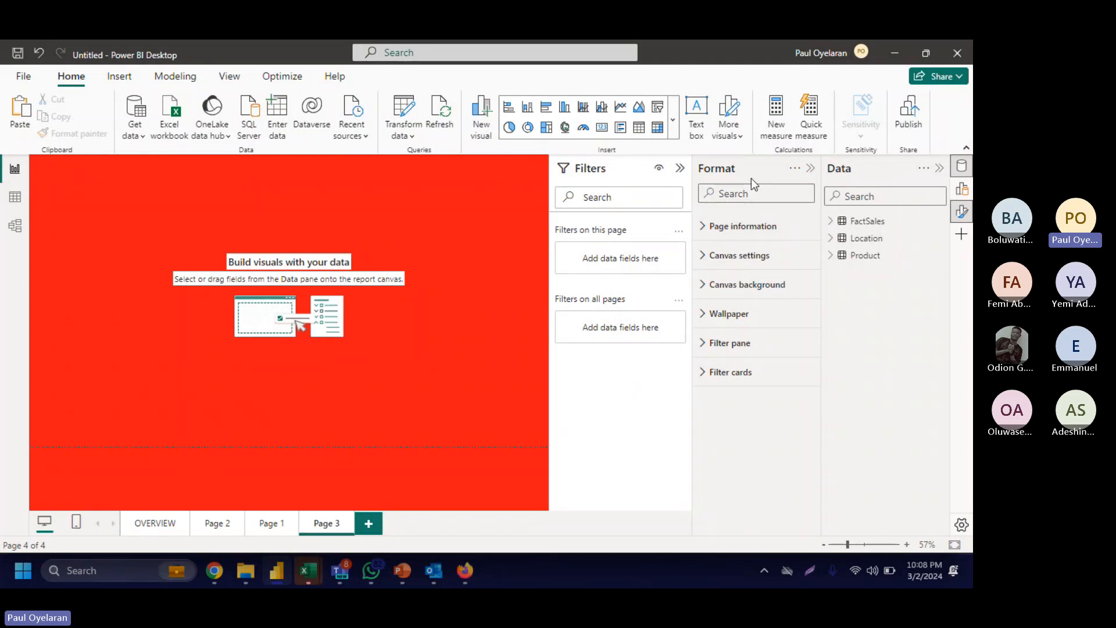
{"action": "left_click", "coordinate": [749, 228]}
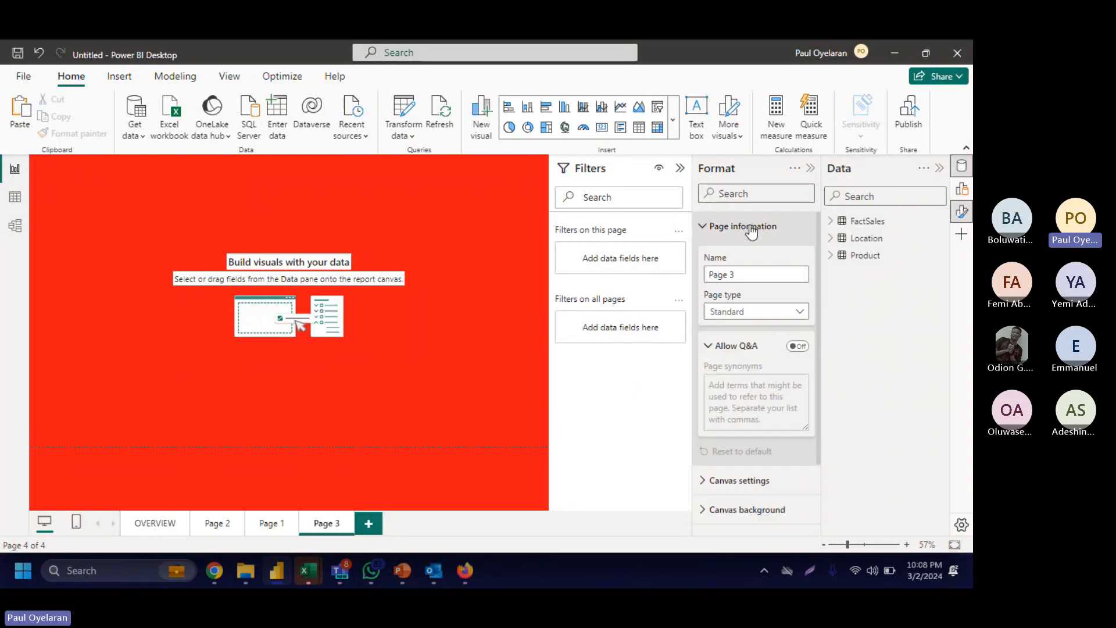
{"action": "left_click_drag", "start_coordinate": [750, 273], "coordinate": [680, 283]}
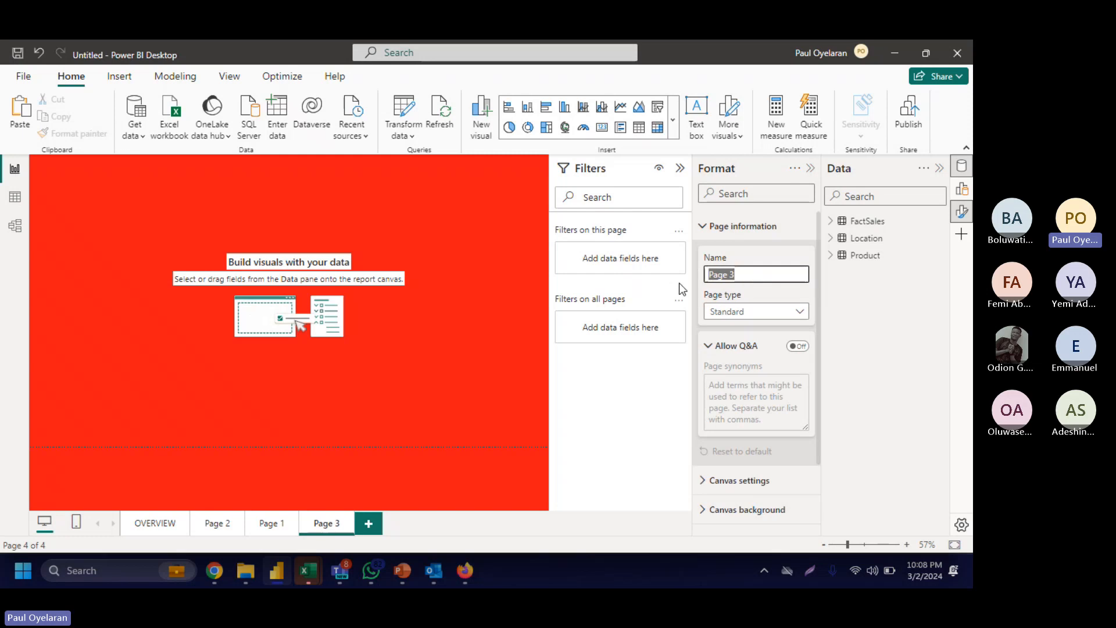
{"action": "type", "text": "sales report"}
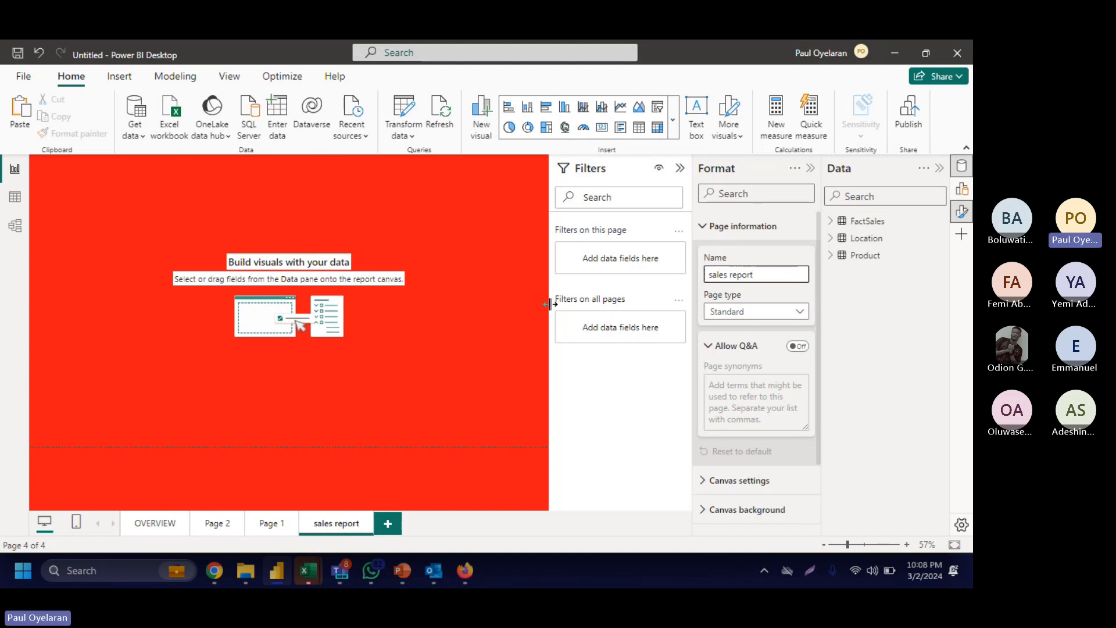
Step: Set the sales report page's type to Drillthrough, view the OVERVIEW and Page 2 pages, and return to it
{"action": "left_click", "coordinate": [799, 311]}
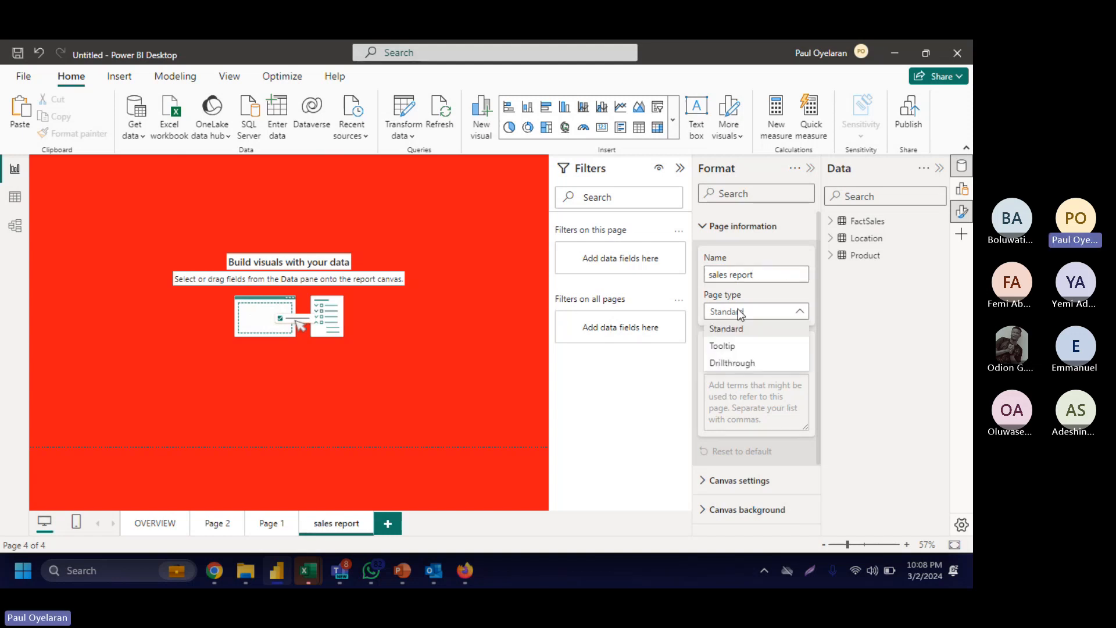
{"action": "left_click", "coordinate": [735, 363]}
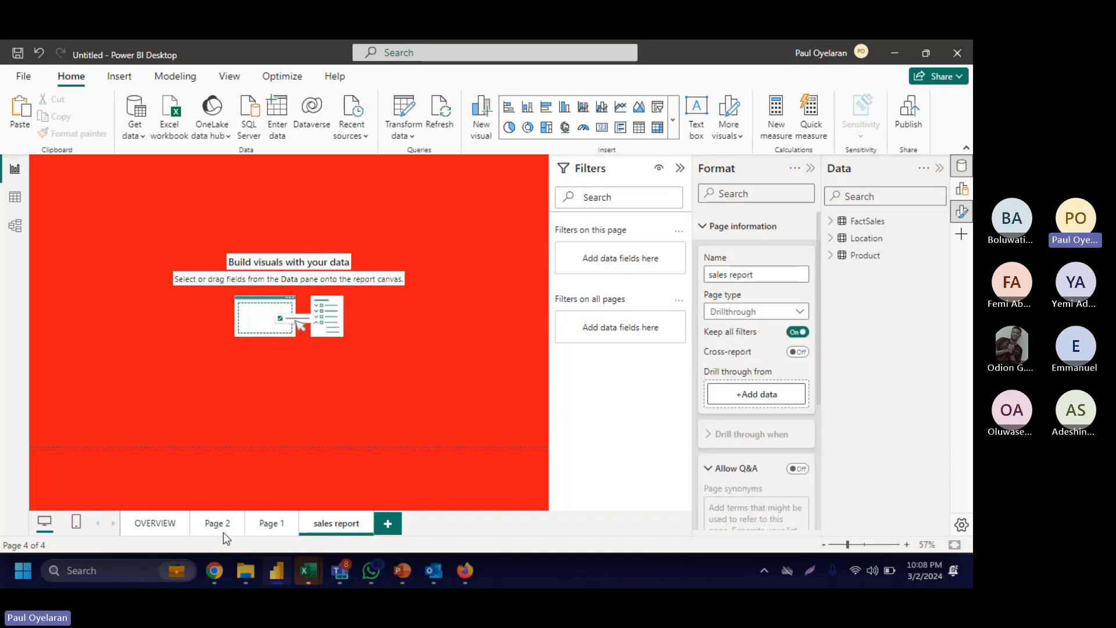
{"action": "left_click", "coordinate": [169, 528]}
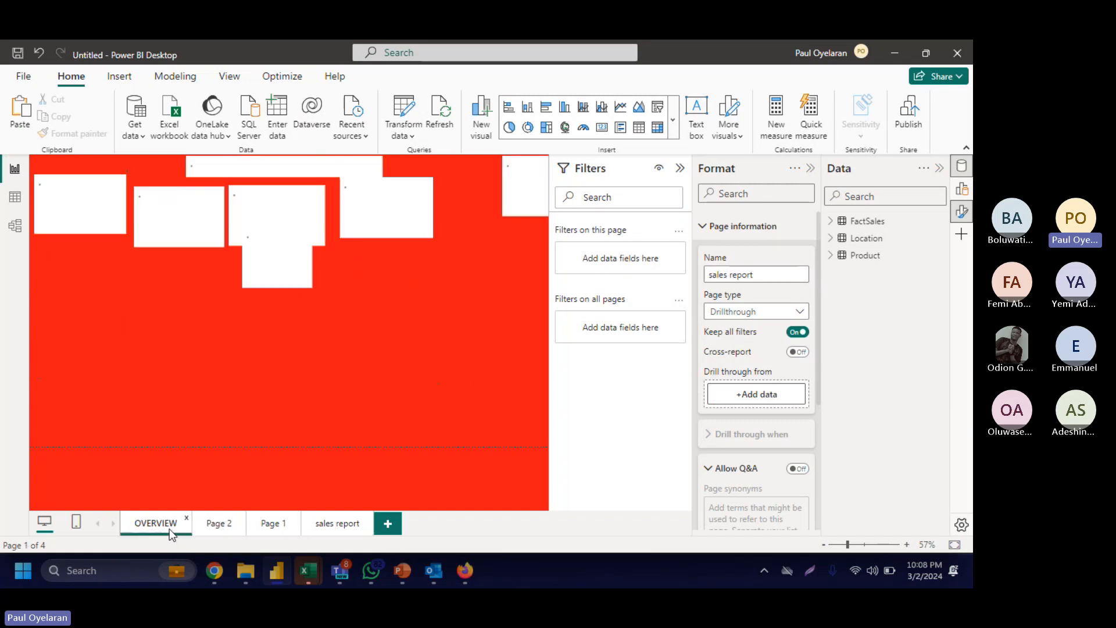
{"action": "left_click", "coordinate": [214, 526]}
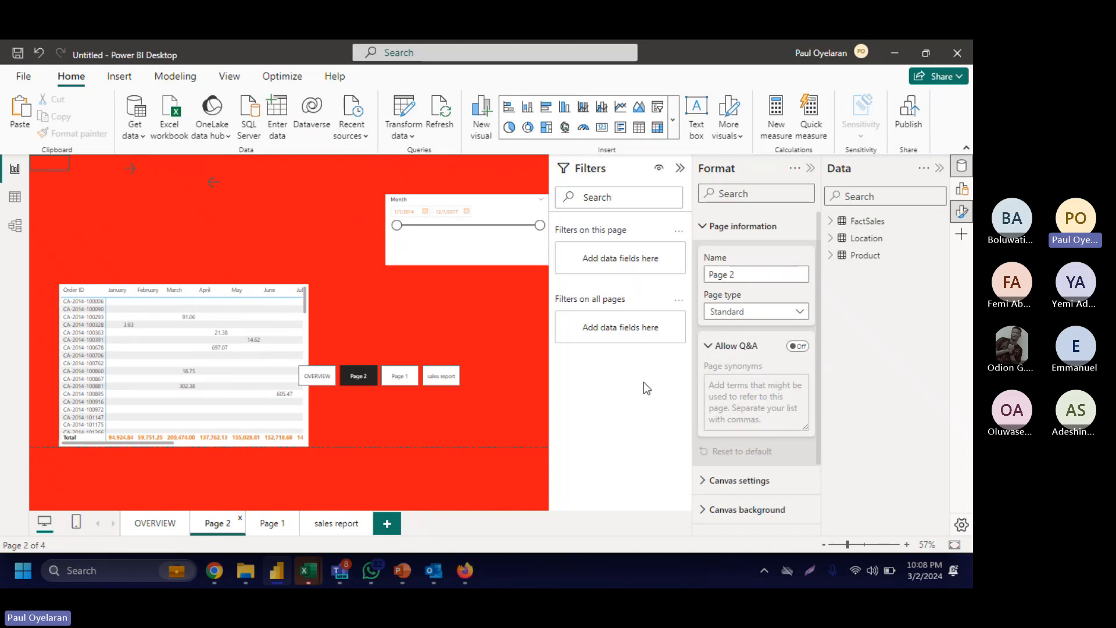
{"action": "left_click", "coordinate": [354, 526]}
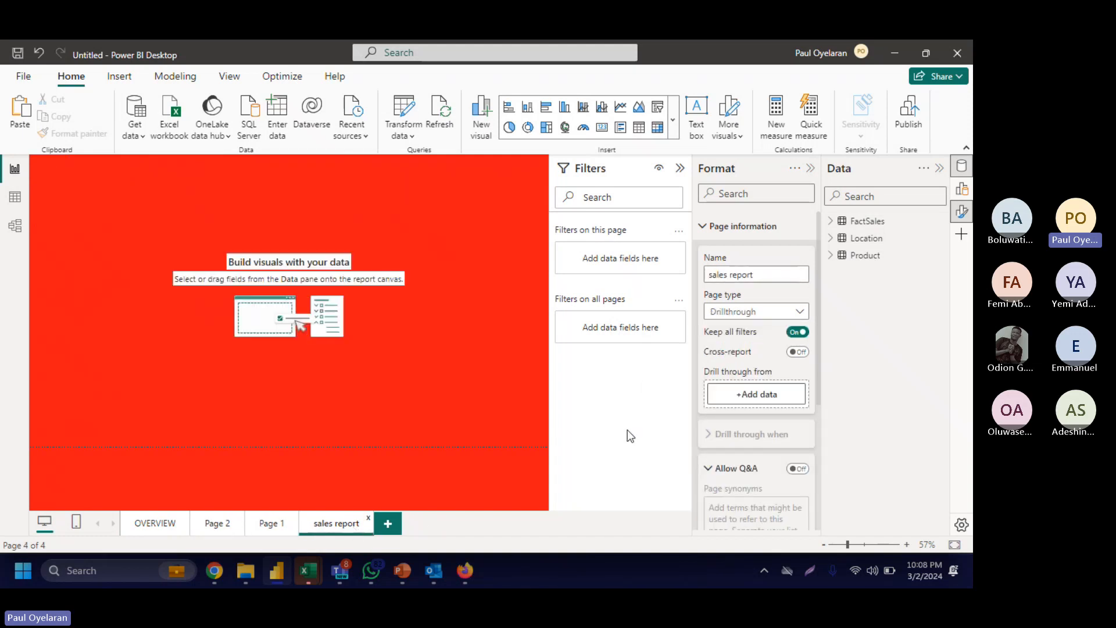
Step: Add the Month field from FactSales as the drill-through field of the sales report page
{"action": "left_click", "coordinate": [757, 395]}
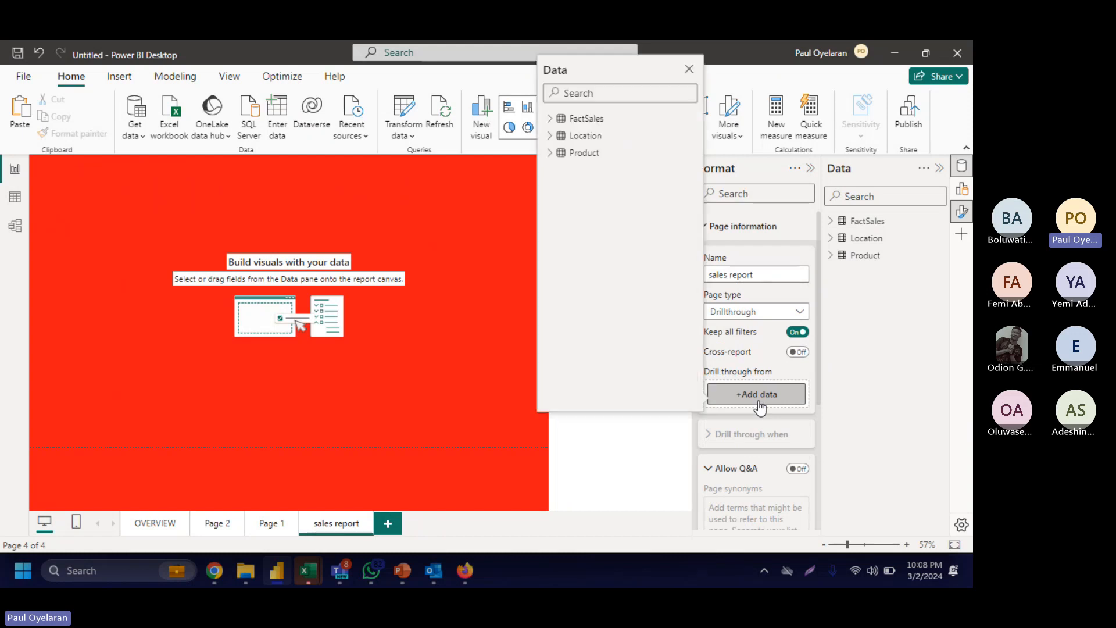
{"action": "left_click", "coordinate": [555, 120]}
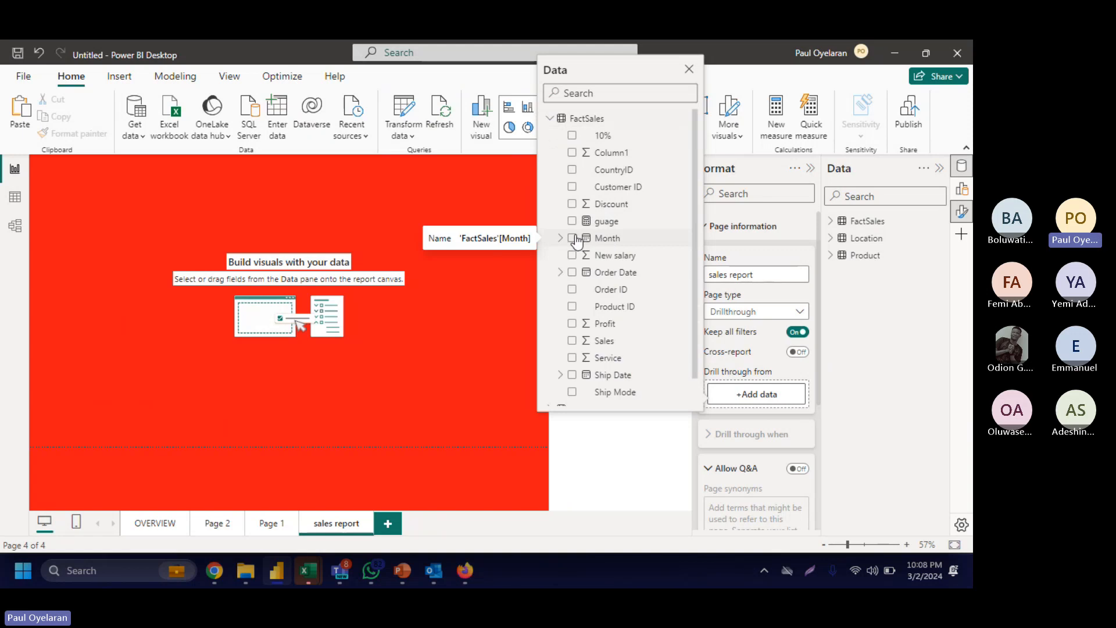
{"action": "left_click", "coordinate": [602, 243]}
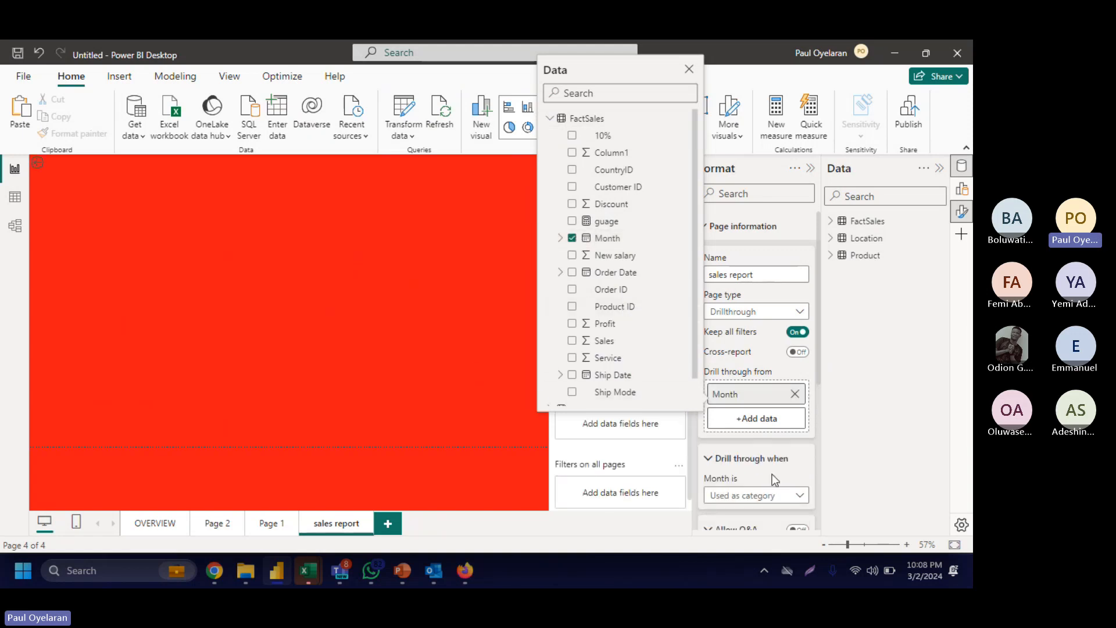
{"action": "left_click", "coordinate": [393, 320]}
{"action": "scroll", "coordinate": [758, 433], "scroll_direction": "down", "scroll_amount": 1}
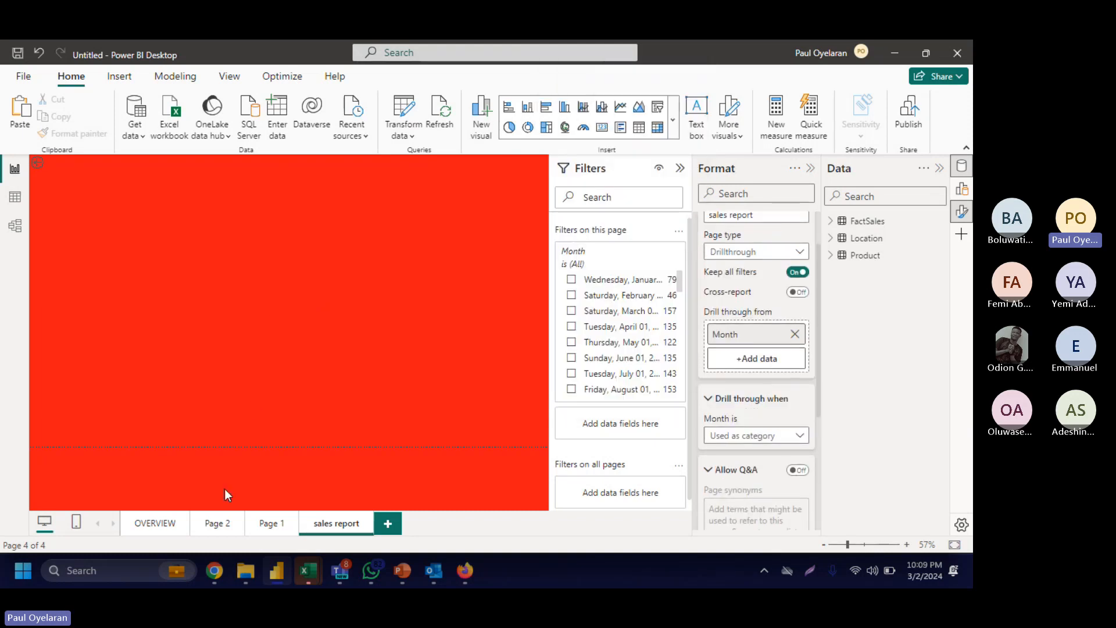
Step: View the OVERVIEW page, and on Page 2 check the matrix's January column header for a drill-through option
{"action": "left_click", "coordinate": [165, 531]}
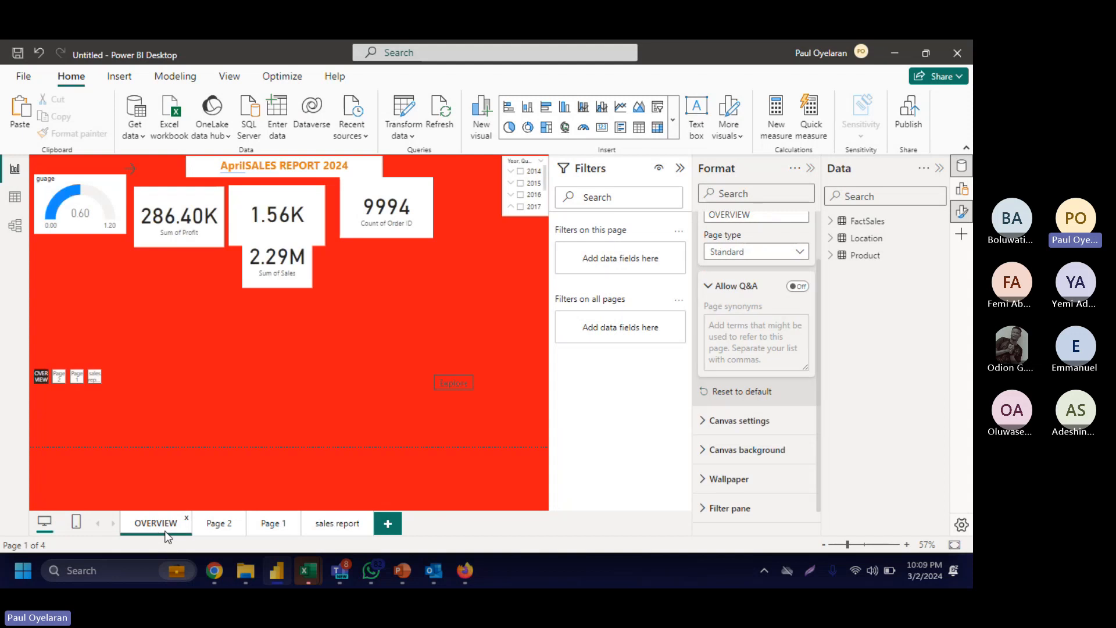
{"action": "left_click", "coordinate": [228, 529]}
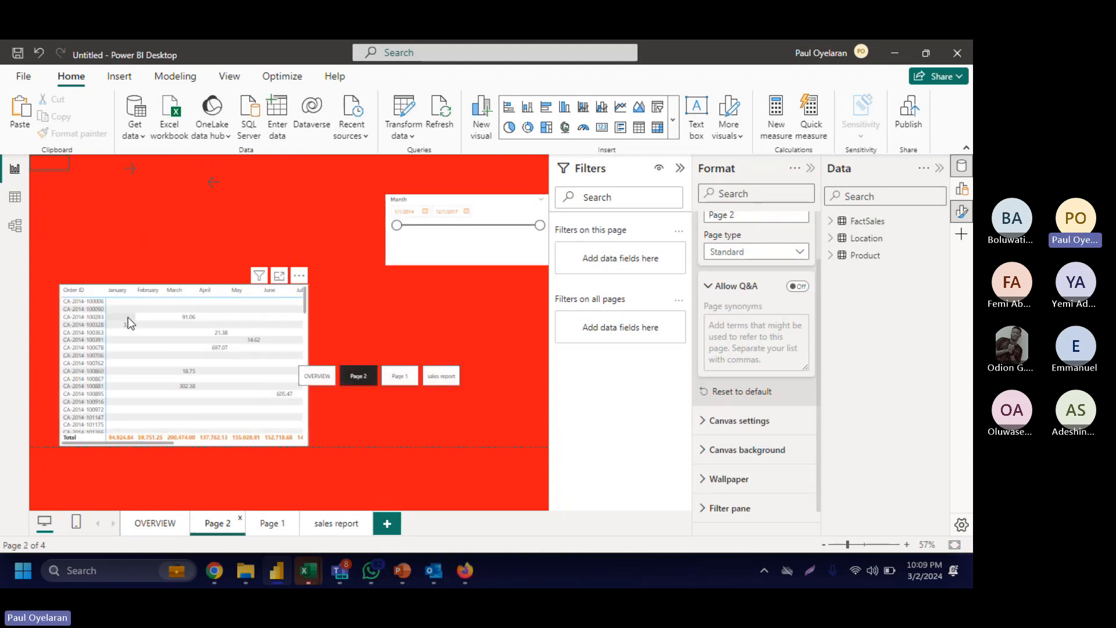
{"action": "left_click", "coordinate": [122, 293]}
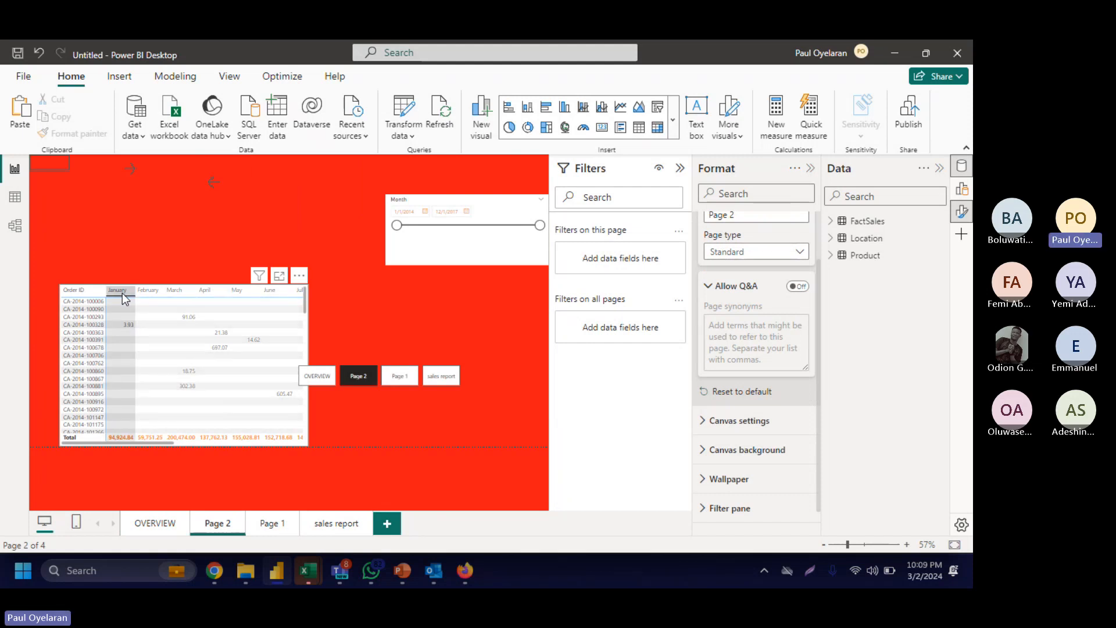
{"action": "right_click", "coordinate": [122, 293]}
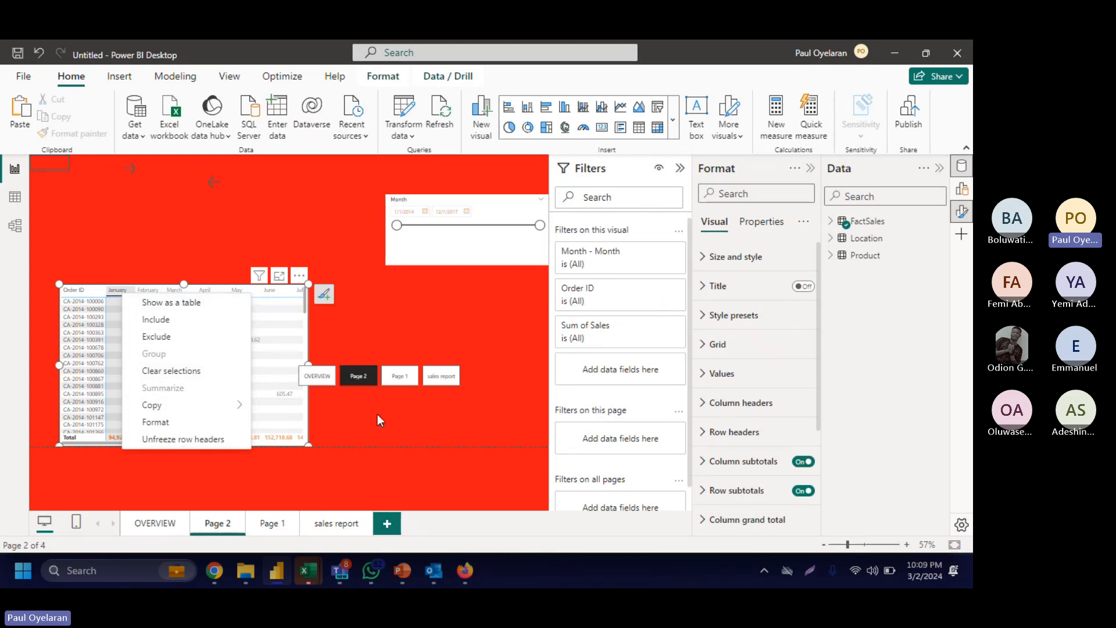
{"action": "left_click", "coordinate": [475, 417]}
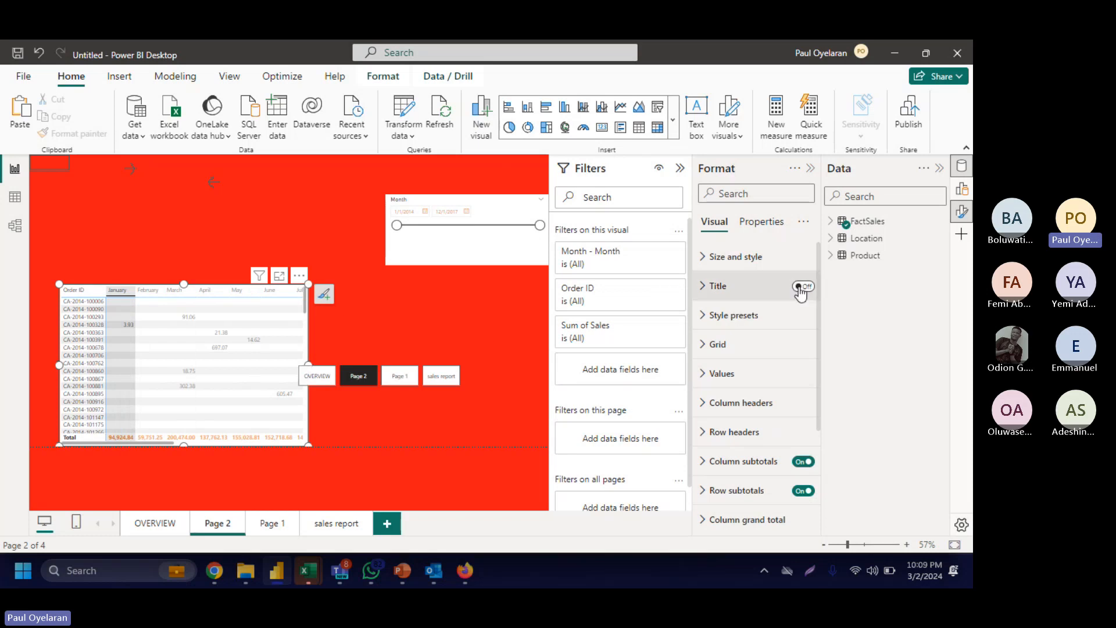
Step: Examine the matrix's advanced and tooltip properties, and search its format options for "dril"
{"action": "left_click", "coordinate": [760, 221]}
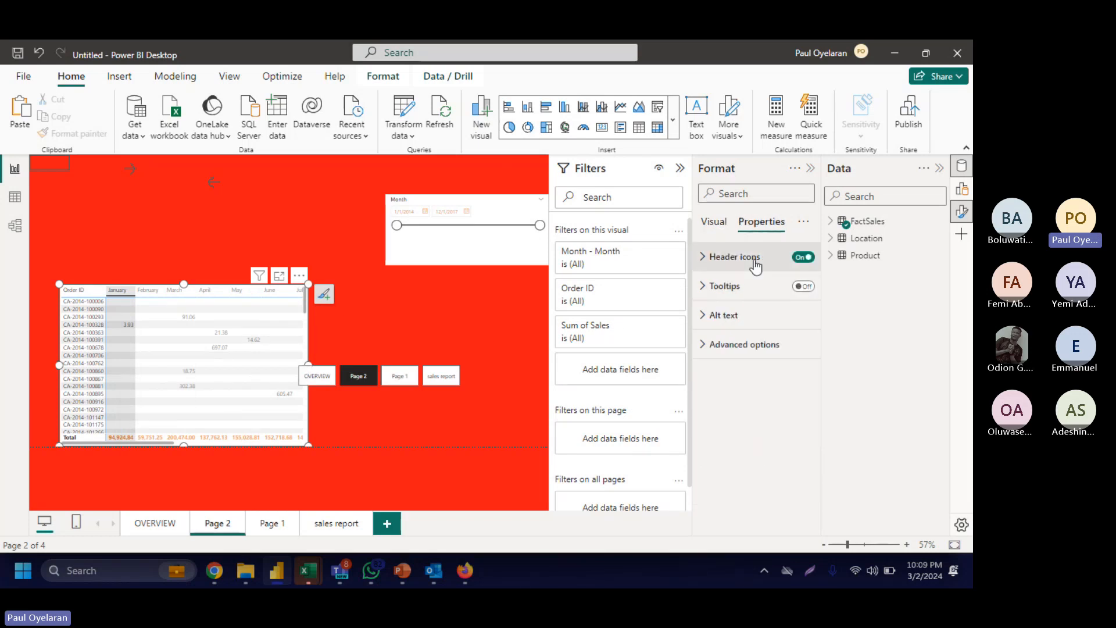
{"action": "left_click", "coordinate": [738, 345]}
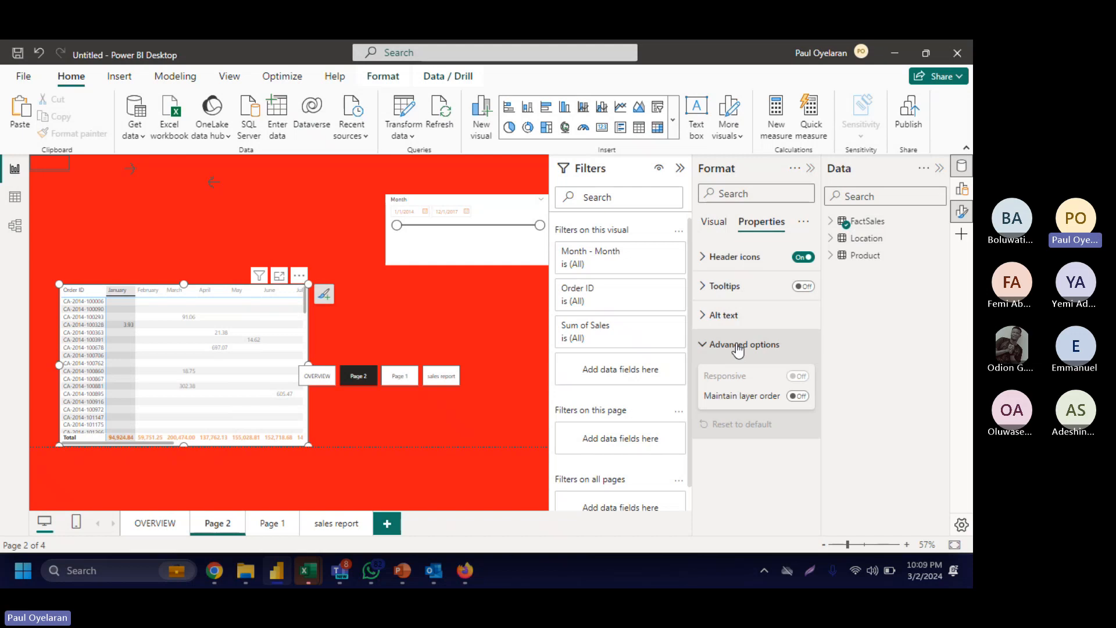
{"action": "left_click", "coordinate": [755, 286]}
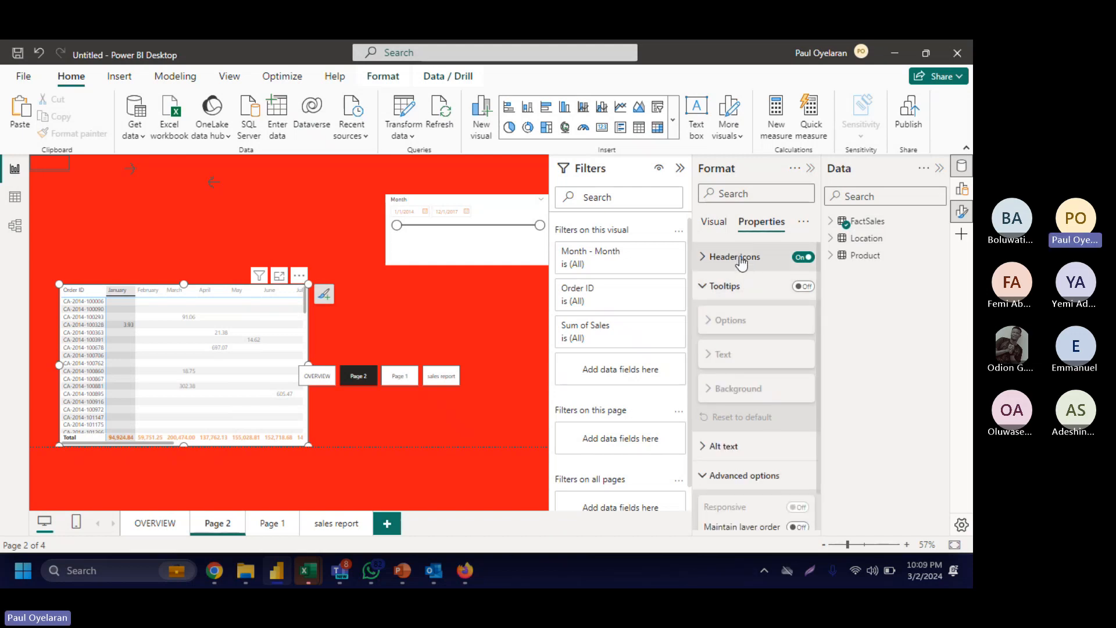
{"action": "left_click", "coordinate": [729, 287]}
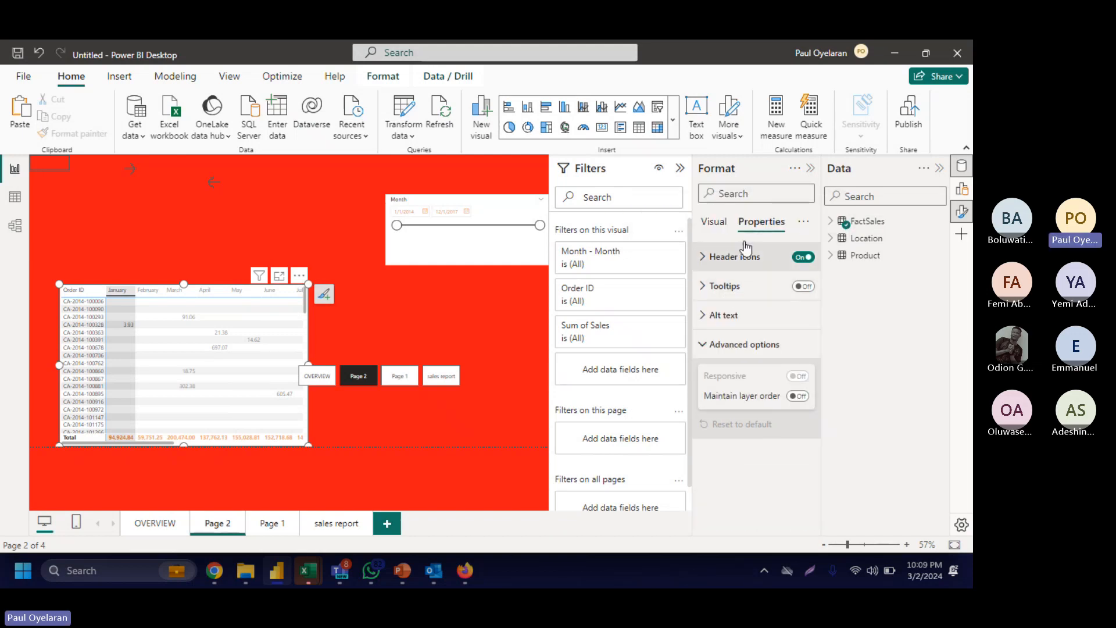
{"action": "left_click", "coordinate": [748, 196]}
{"action": "type", "text": "seil"}
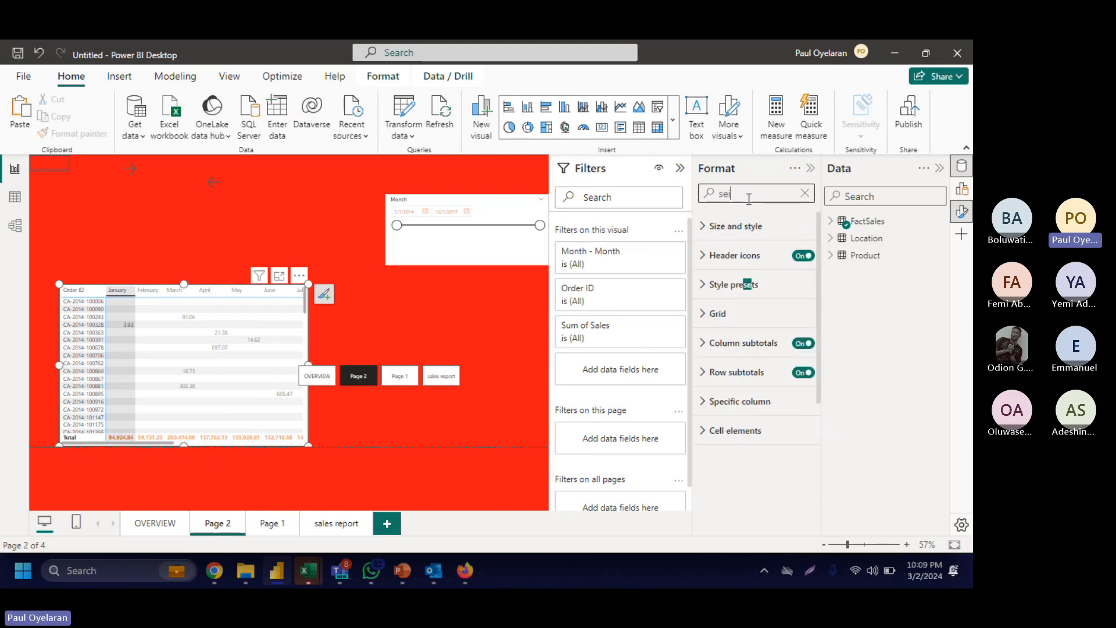
{"action": "key", "text": "BackSpace"}
{"action": "key", "text": "BackSpace"}
{"action": "key", "text": "BackSpace"}
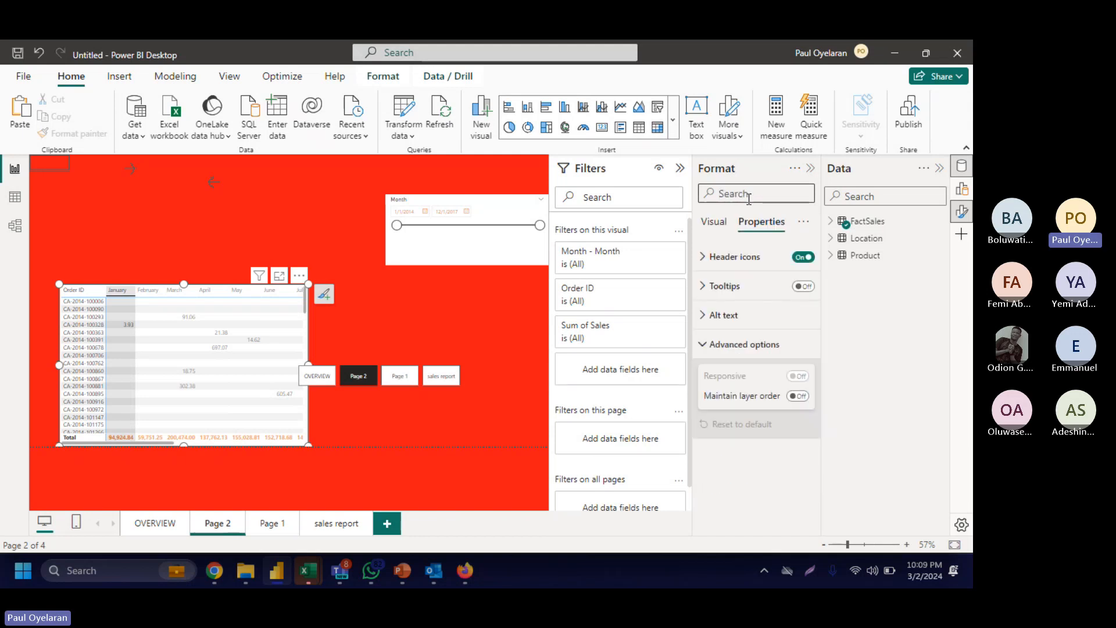
{"action": "type", "text": "d"}
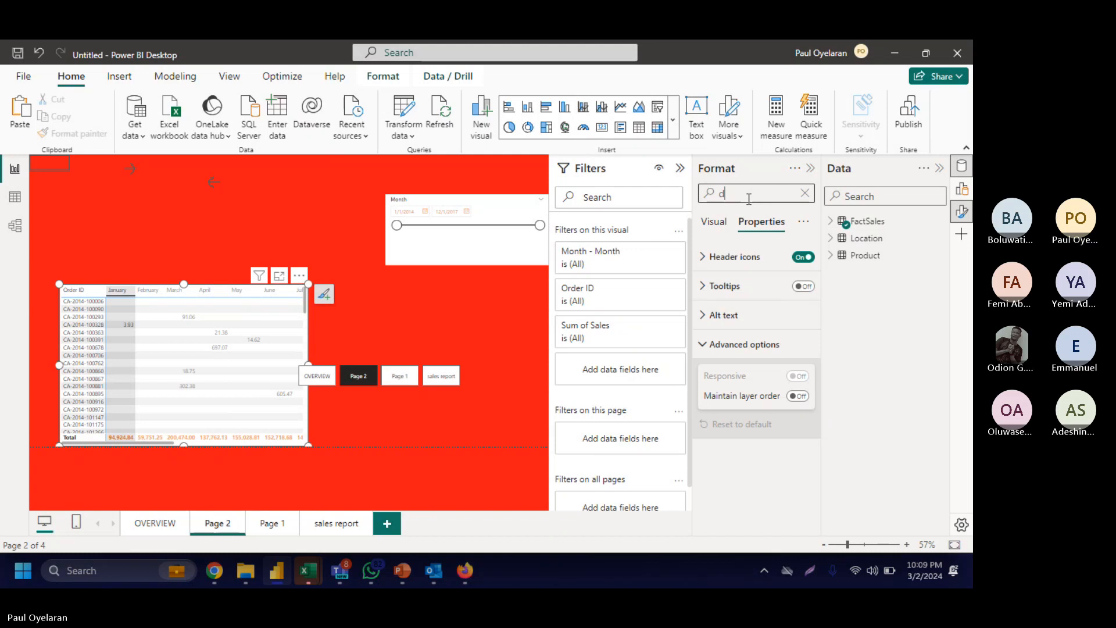
{"action": "type", "text": "ril"}
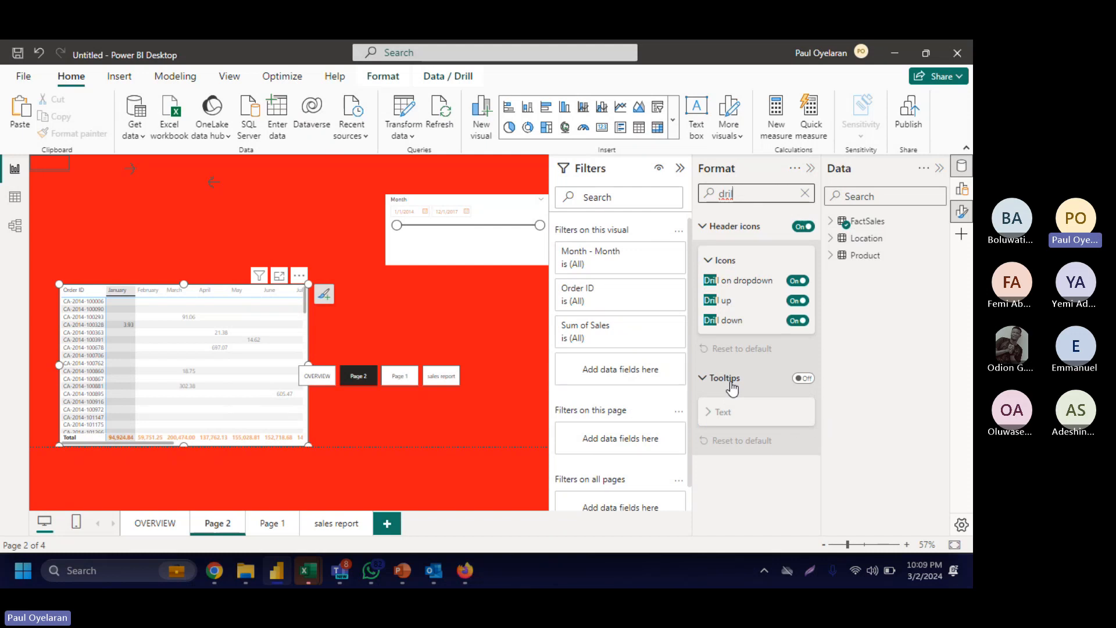
{"action": "left_click", "coordinate": [804, 193]}
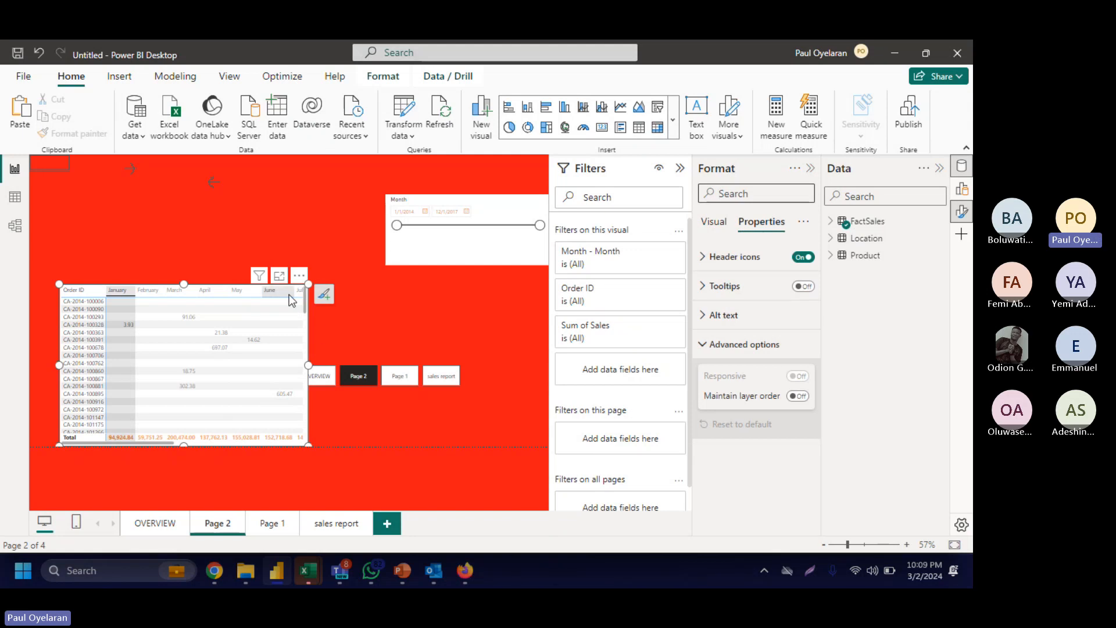
Step: Add the Order ID field from FactSales as a second drill-through field of the sales report page
{"action": "left_click", "coordinate": [340, 525]}
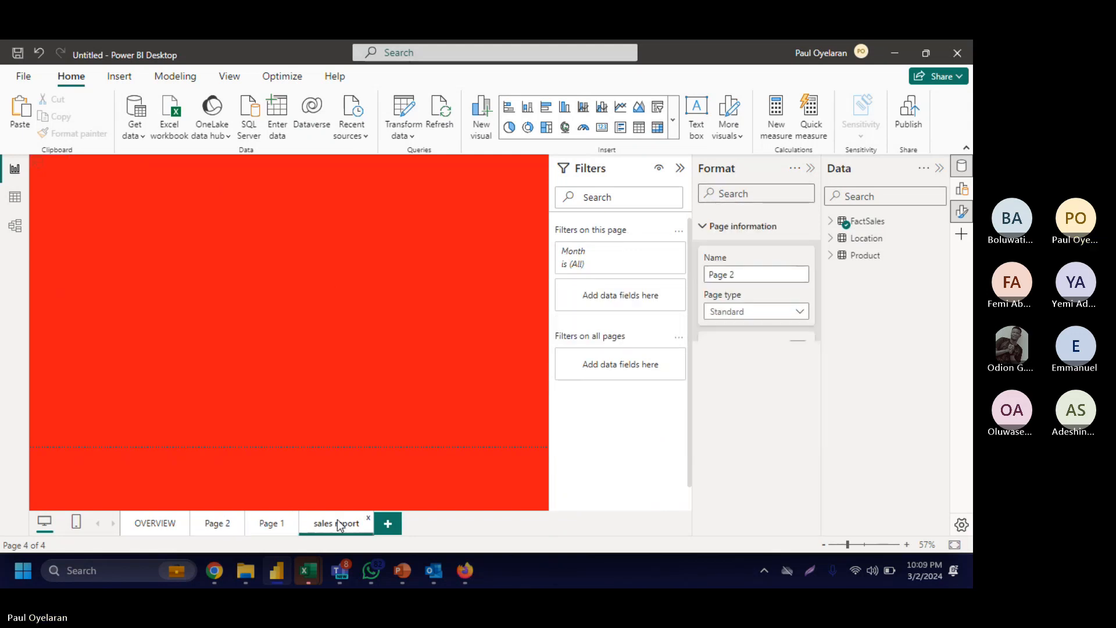
{"action": "left_click", "coordinate": [216, 526]}
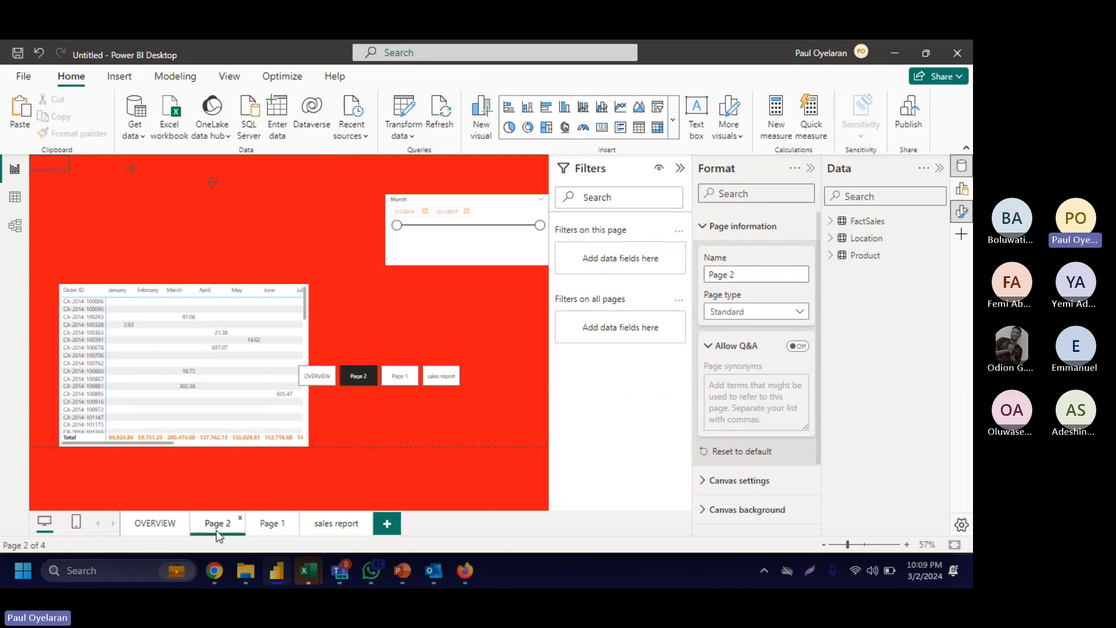
{"action": "left_click", "coordinate": [331, 525]}
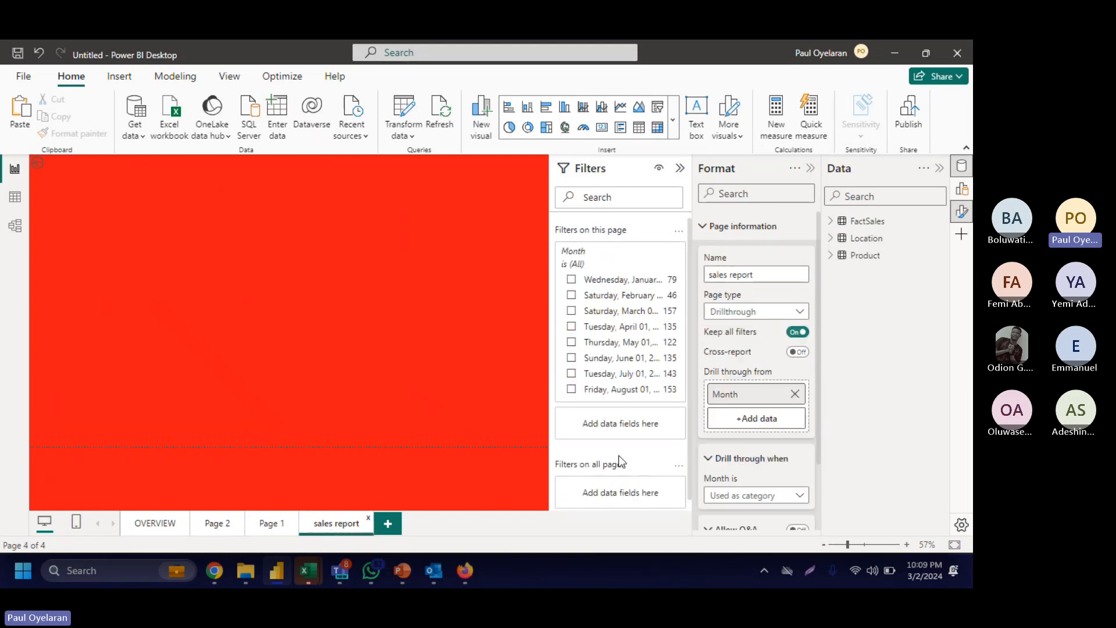
{"action": "left_click", "coordinate": [751, 419]}
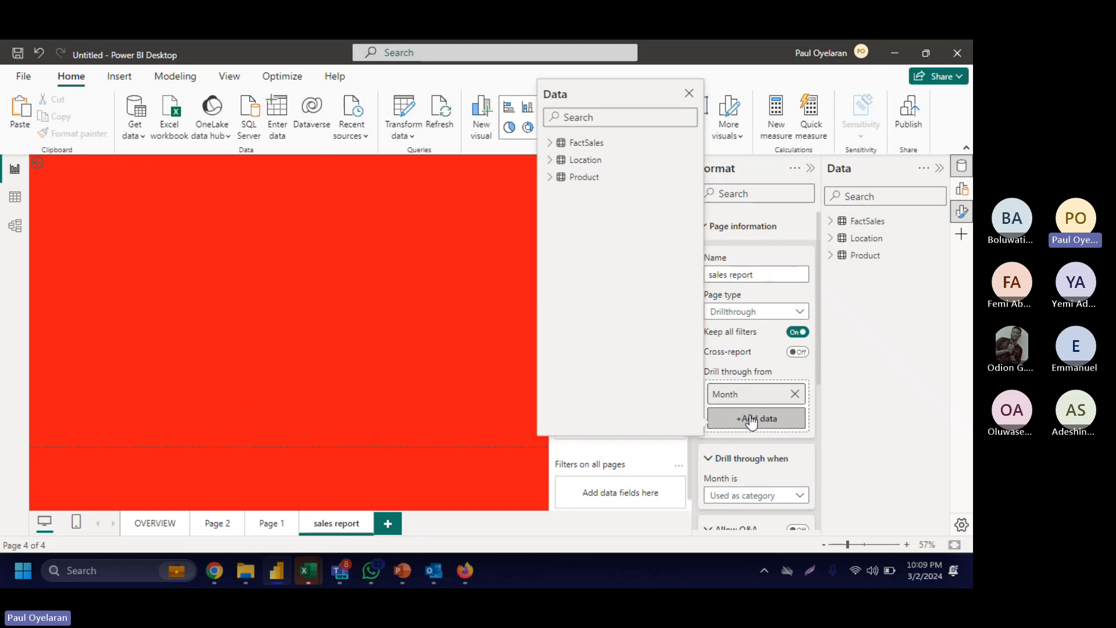
{"action": "left_click", "coordinate": [550, 143]}
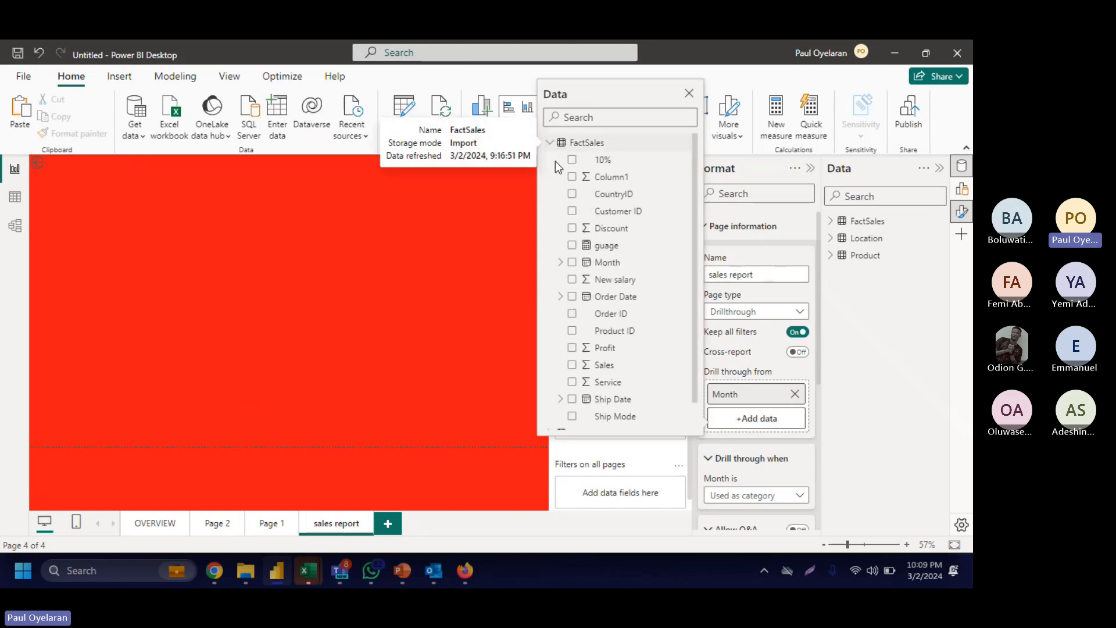
{"action": "left_click", "coordinate": [573, 315]}
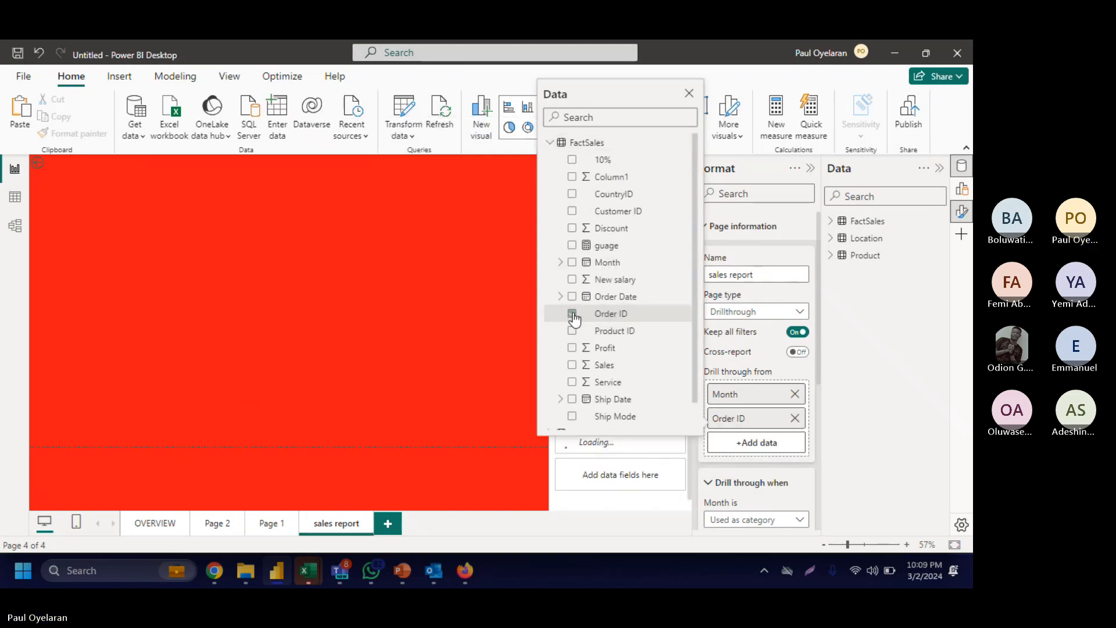
{"action": "left_click", "coordinate": [491, 363]}
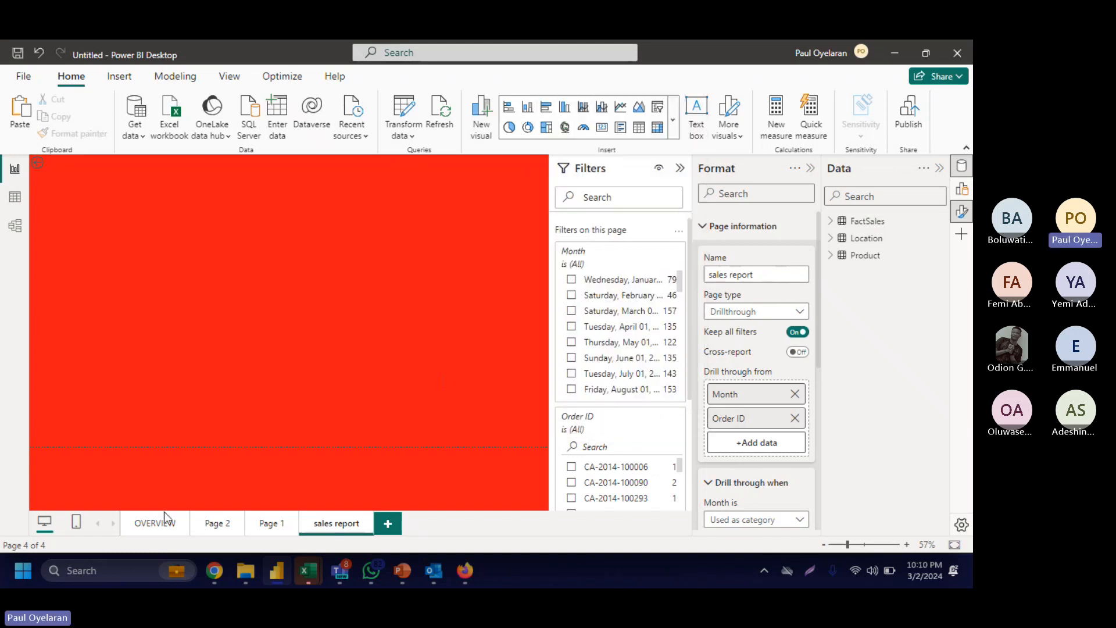
Step: Drill through to the sales report page from the Page 2 matrix row with 605.47 in June
{"action": "left_click", "coordinate": [217, 523]}
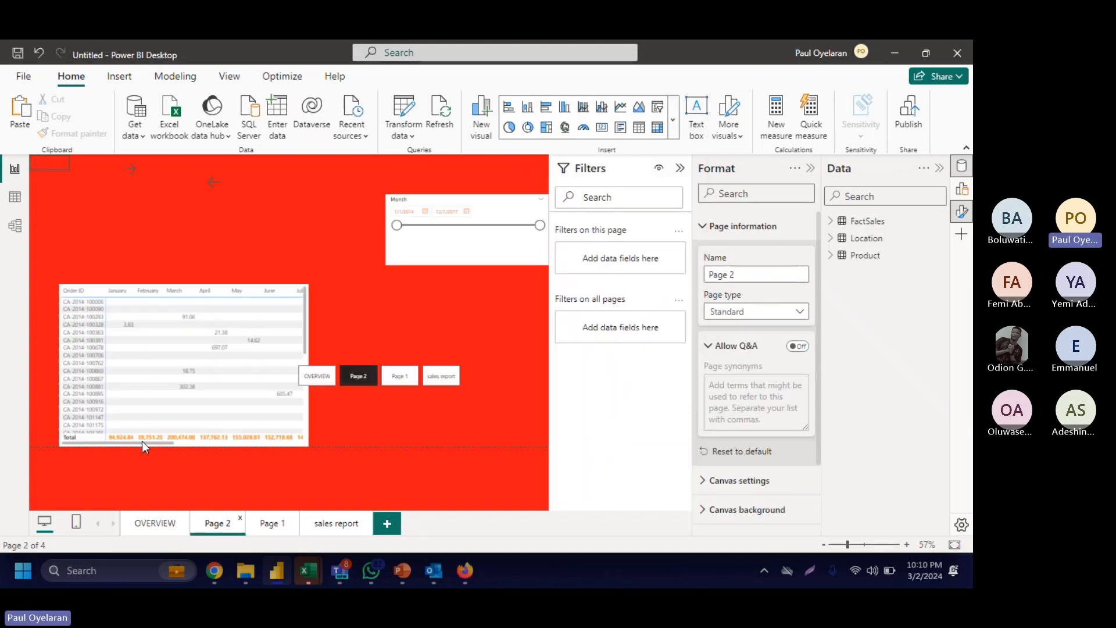
{"action": "right_click", "coordinate": [100, 392]}
{"action": "mouse_move", "coordinate": [174, 298]}
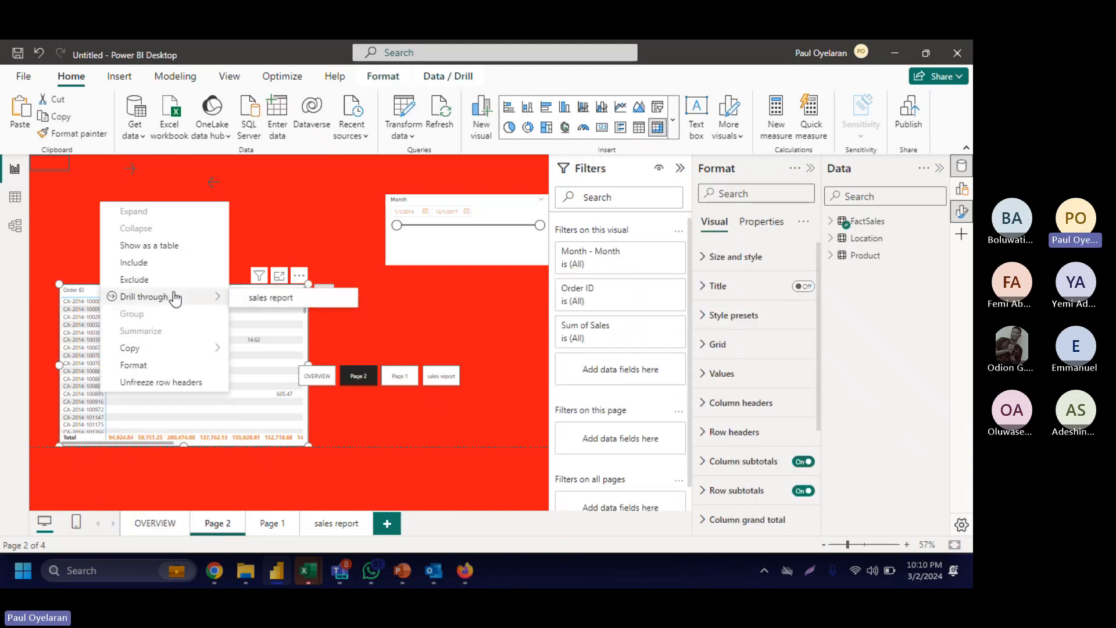
{"action": "left_click", "coordinate": [272, 298]}
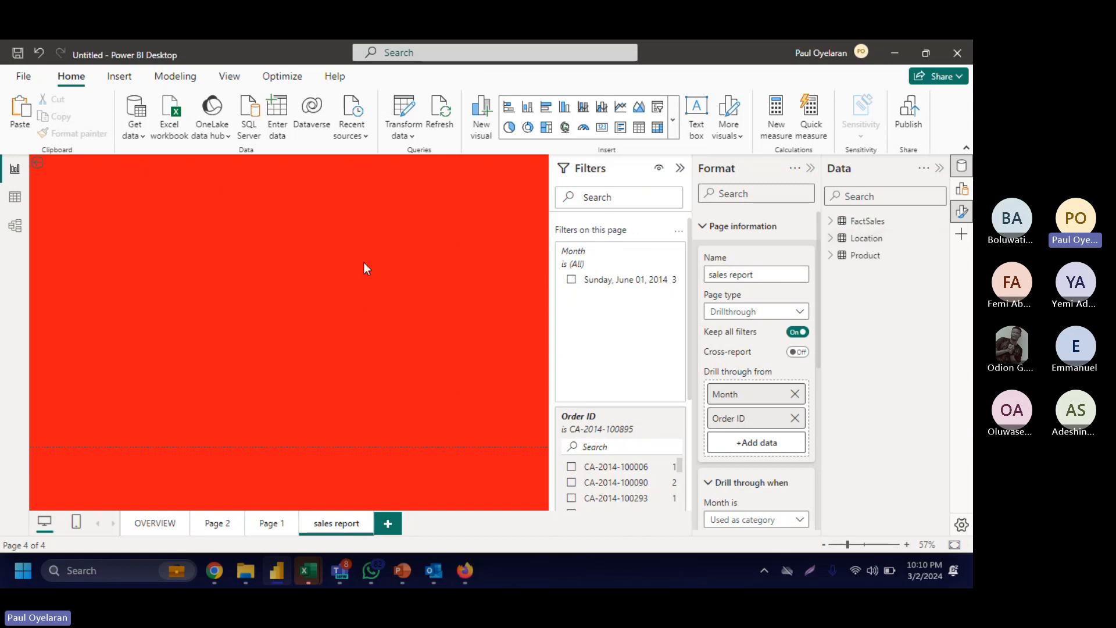
Step: Return to Page 2 and drill through to sales report from the matrix row with 302.38 in March
{"action": "left_click", "coordinate": [212, 524]}
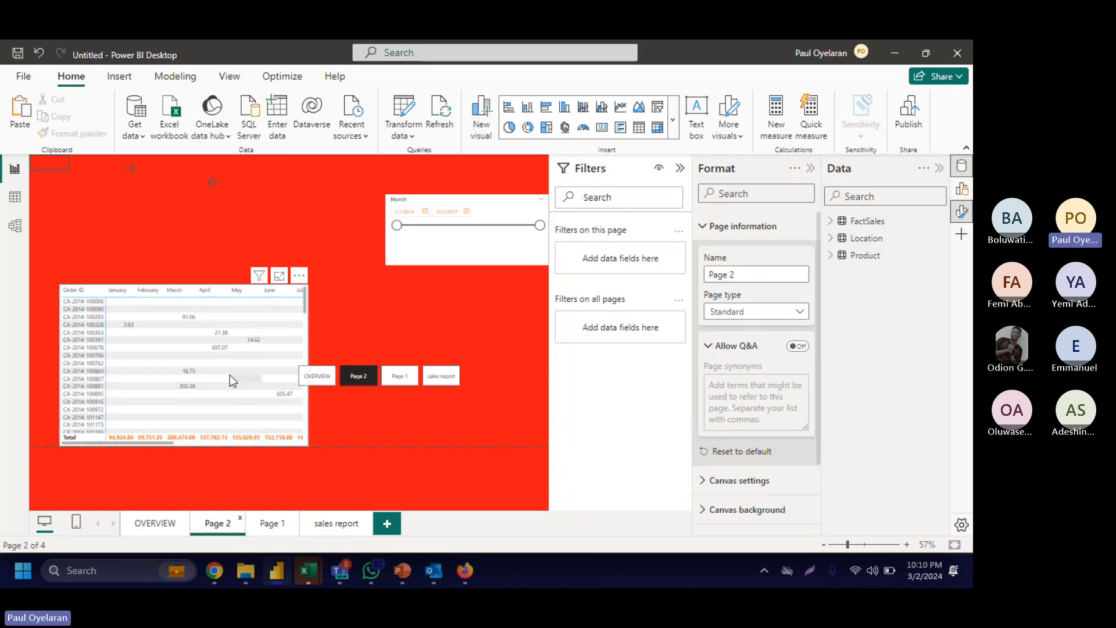
{"action": "right_click", "coordinate": [88, 388]}
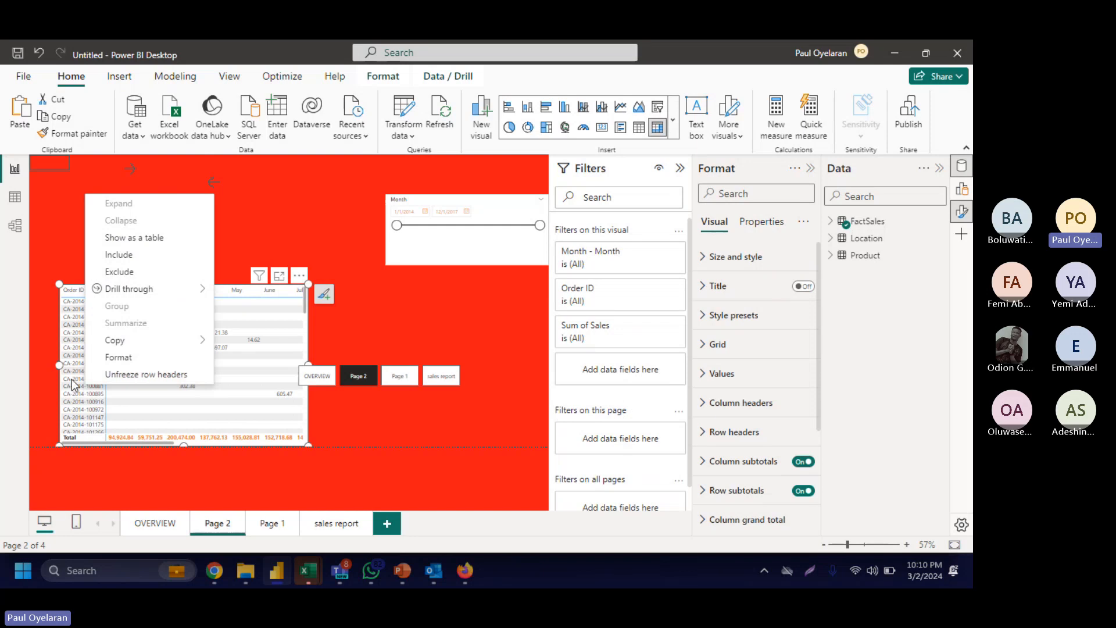
{"action": "left_click", "coordinate": [245, 290]}
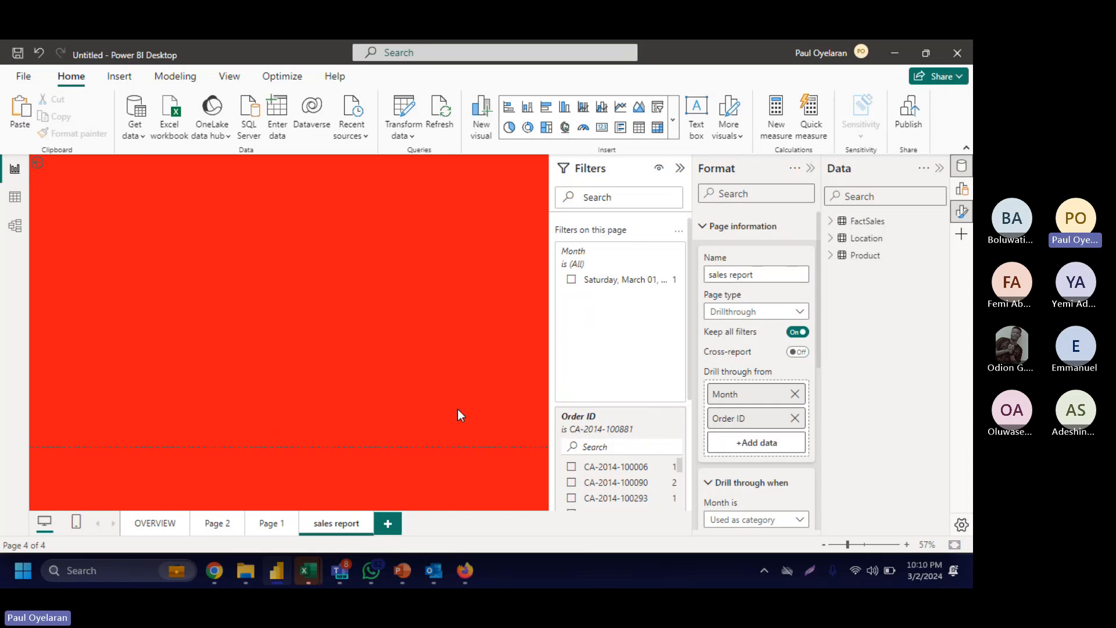
Step: Copy the Sum of Profit, Sum of Discount, Count of Order ID and Sum of Sales cards from OVERVIEW to the sales report page and reposition them together
{"action": "left_click", "coordinate": [210, 526]}
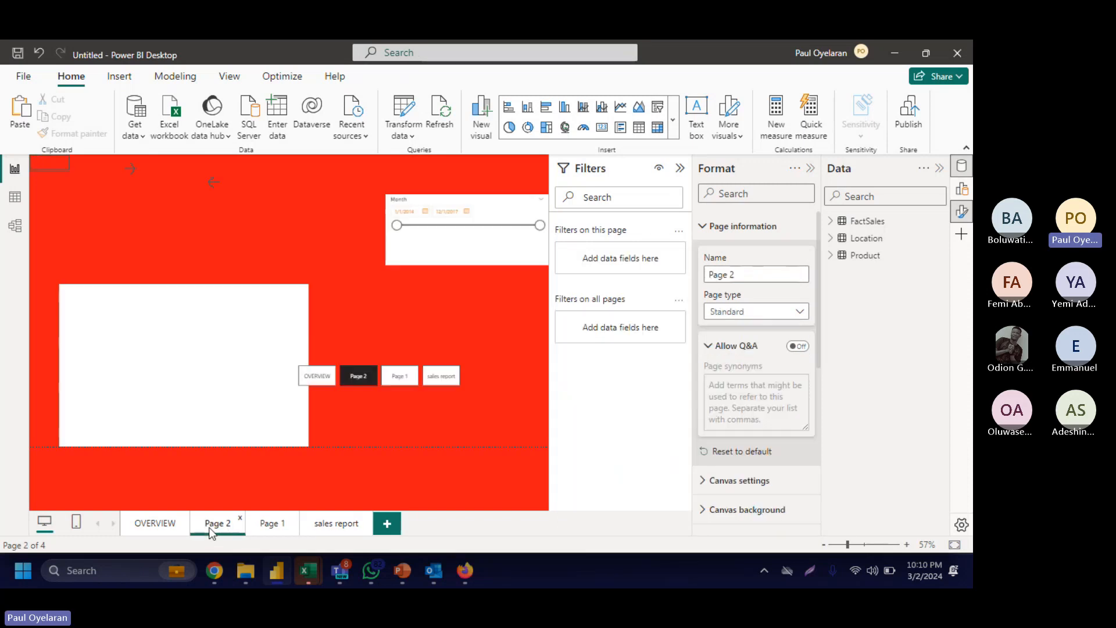
{"action": "left_click", "coordinate": [155, 524]}
{"action": "left_click", "coordinate": [179, 230]}
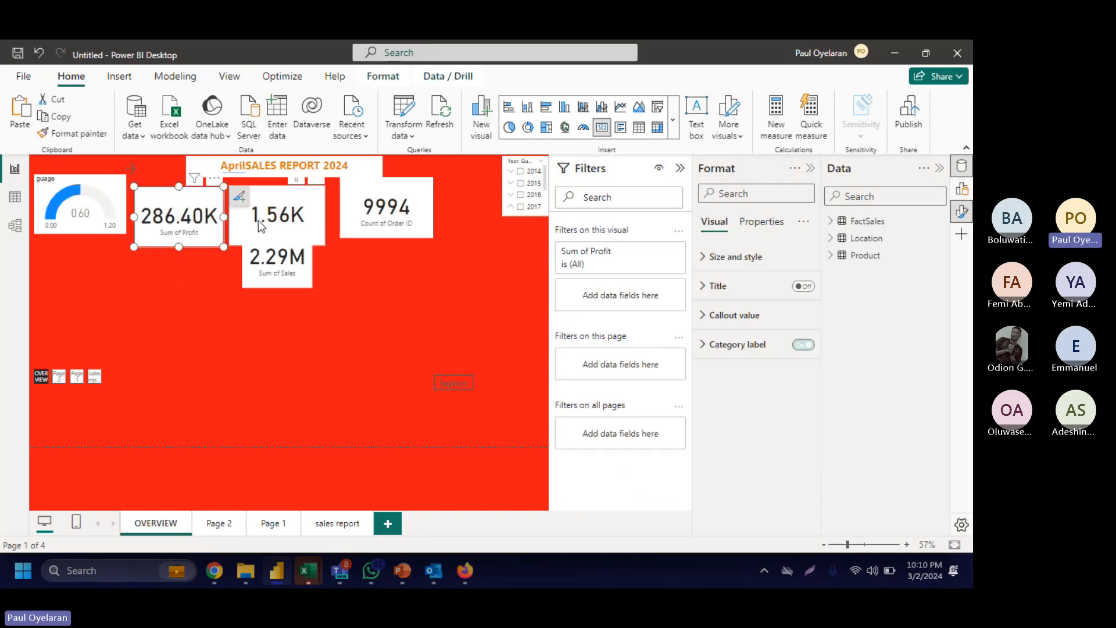
{"action": "left_click", "coordinate": [258, 221], "text": "ctrl"}
{"action": "left_click", "coordinate": [358, 215], "text": "ctrl"}
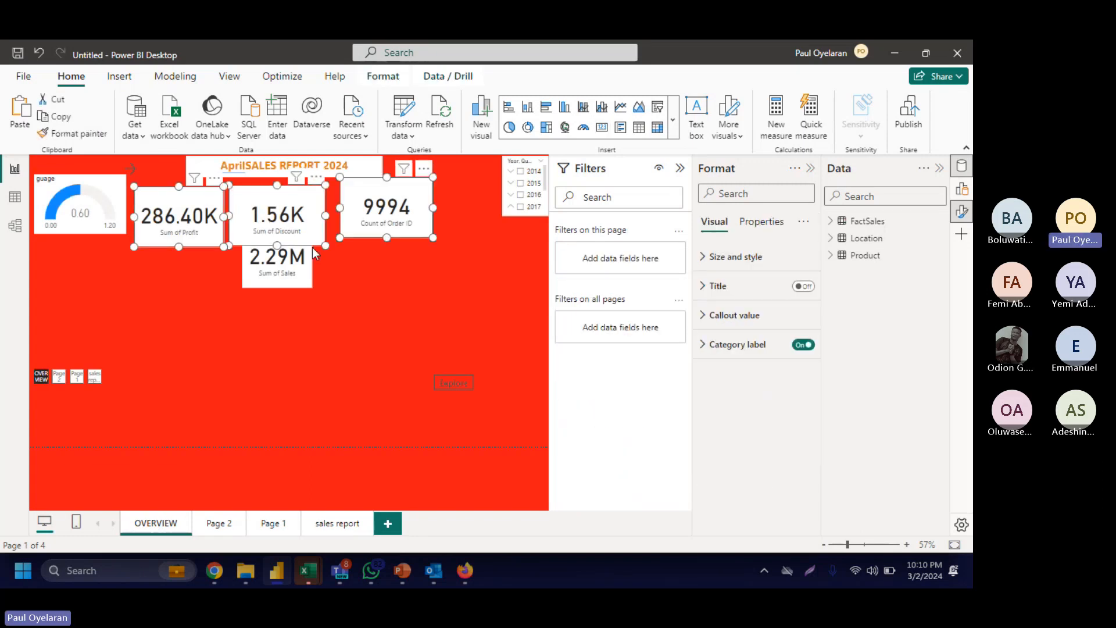
{"action": "left_click", "coordinate": [298, 256], "text": "ctrl"}
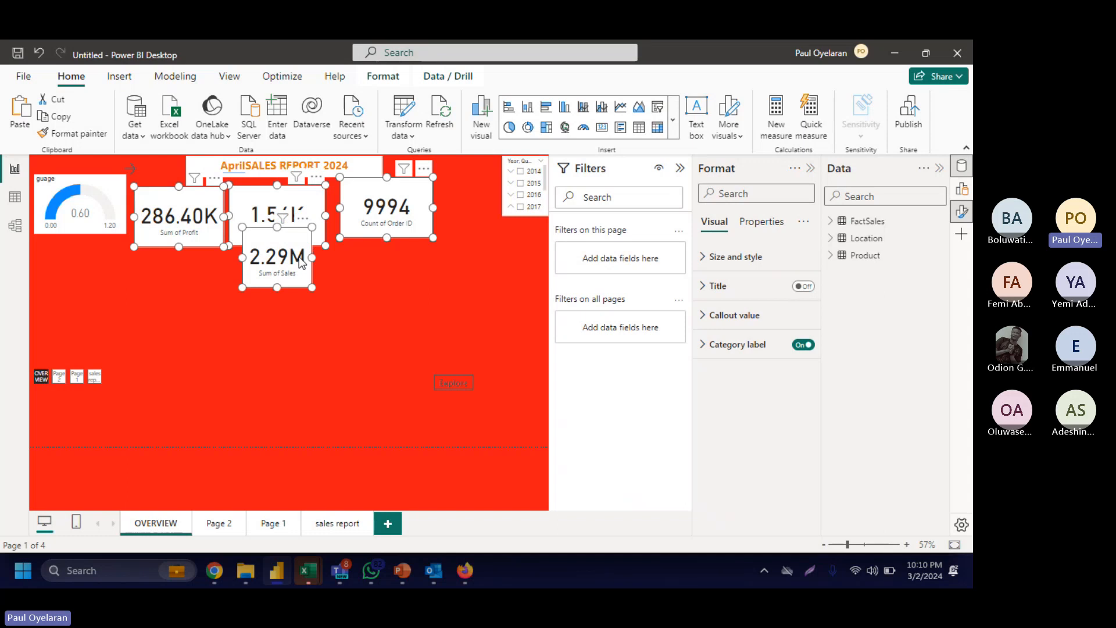
{"action": "left_click", "coordinate": [349, 526]}
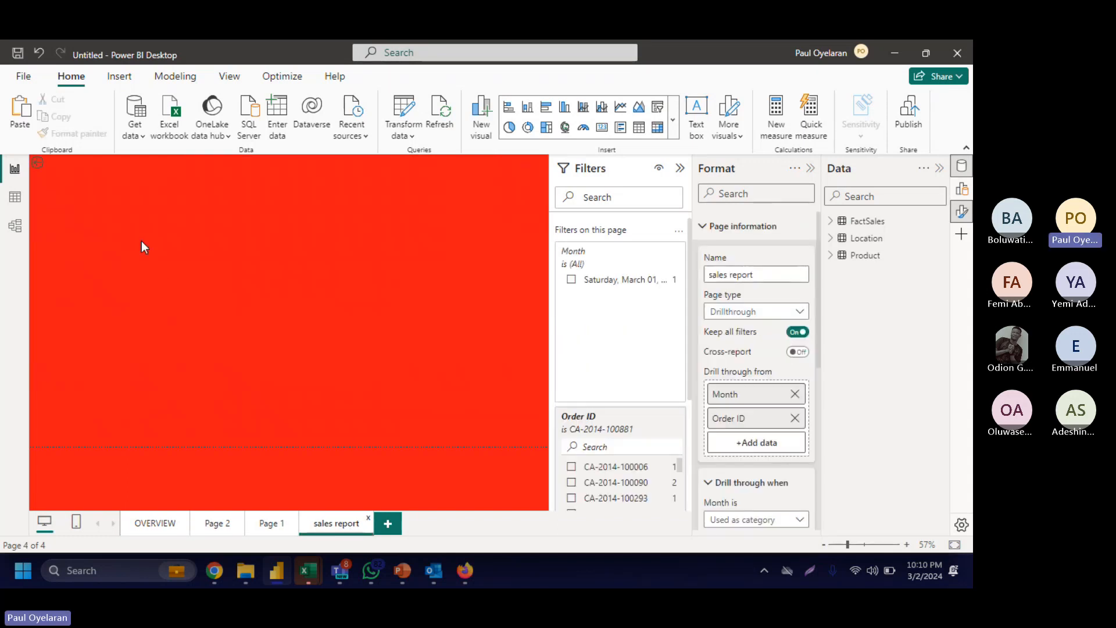
{"action": "key", "text": "ctrl+v"}
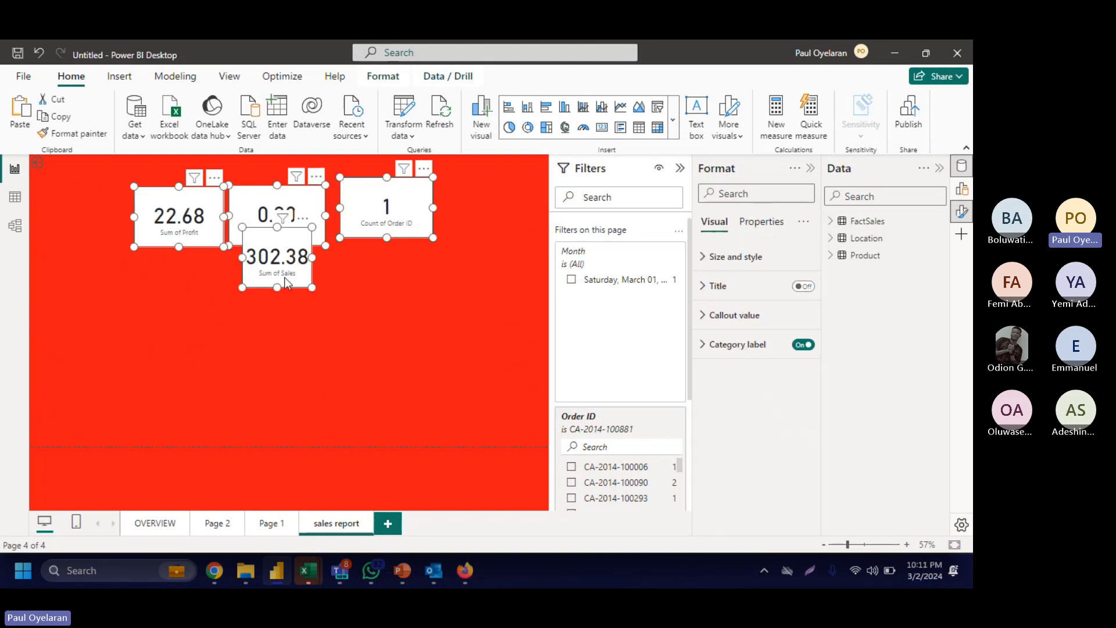
{"action": "left_click_drag", "start_coordinate": [287, 268], "coordinate": [328, 285]}
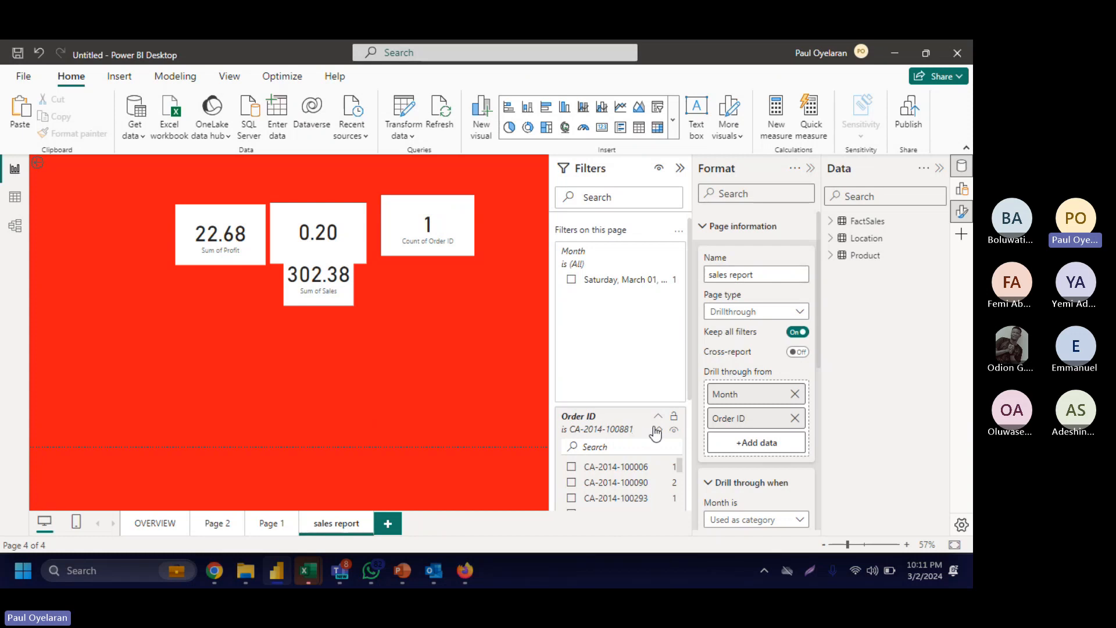
Step: Clear the page's Order ID filter, move the Sum of Sales card below the Count of Order ID card, and collapse the Month filter
{"action": "left_click", "coordinate": [658, 430]}
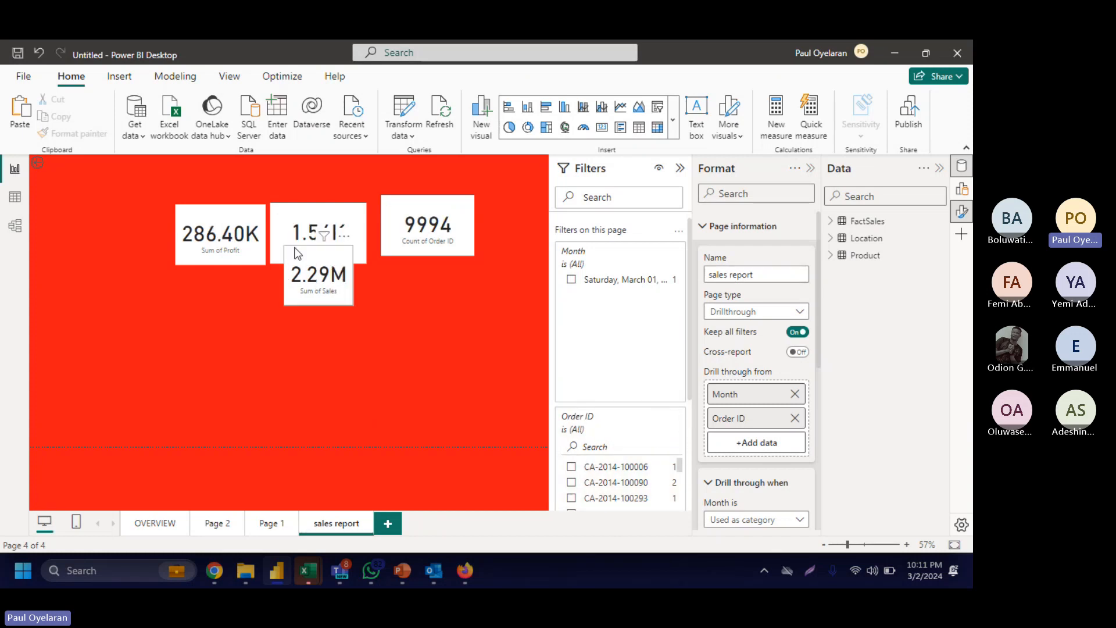
{"action": "left_click_drag", "start_coordinate": [469, 301], "coordinate": [465, 300]}
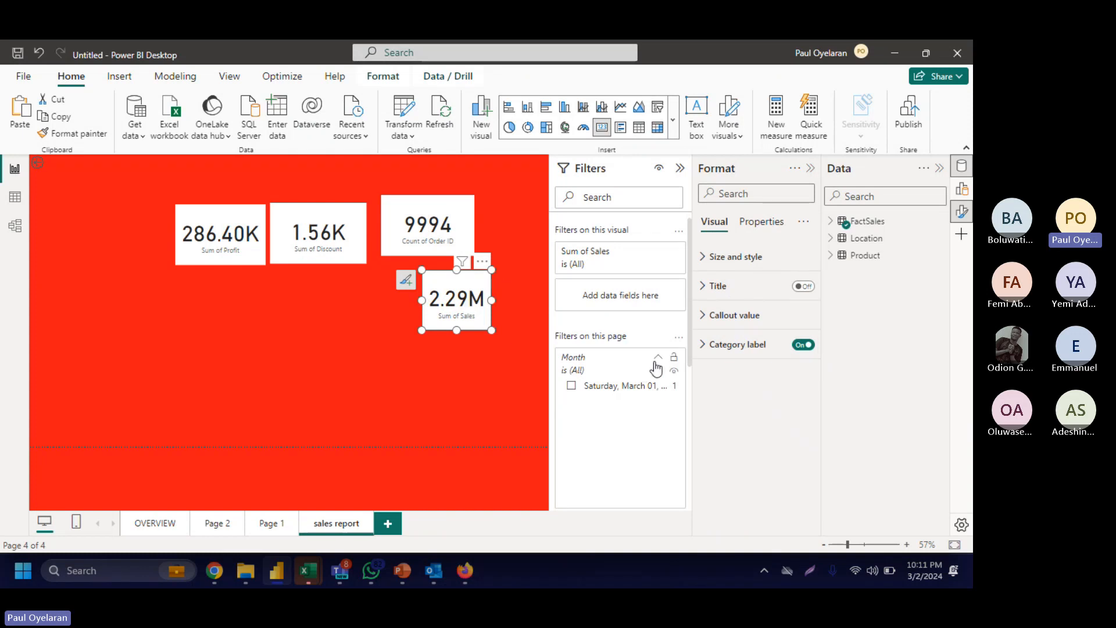
{"action": "left_click", "coordinate": [657, 359]}
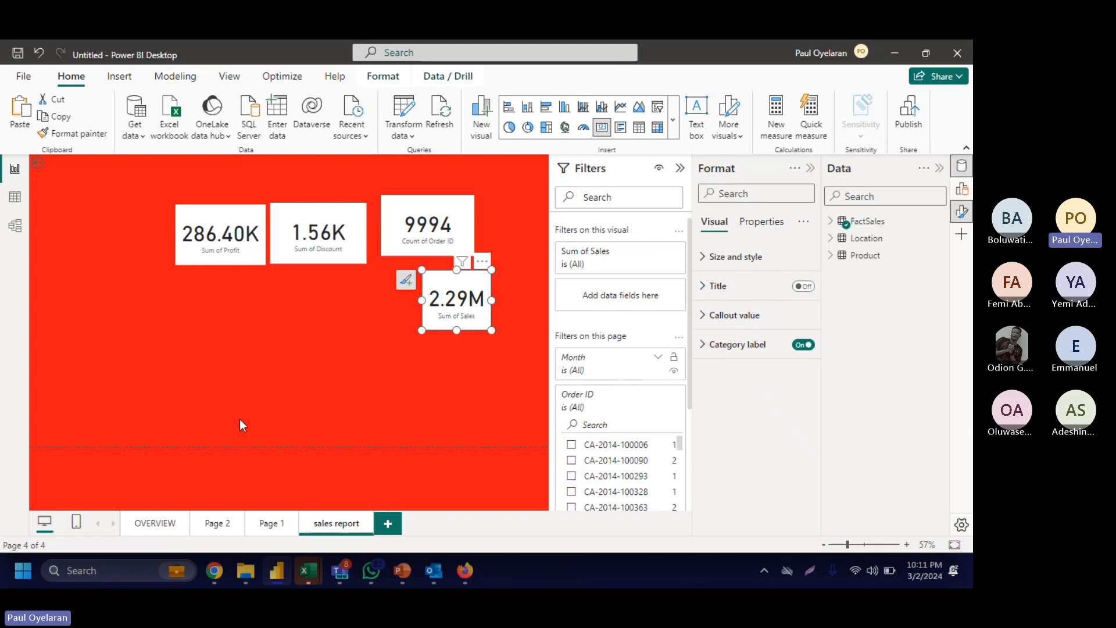
Step: Drill through to the sales report page from the Page 2 matrix row with 18.75 in March
{"action": "left_click", "coordinate": [156, 524]}
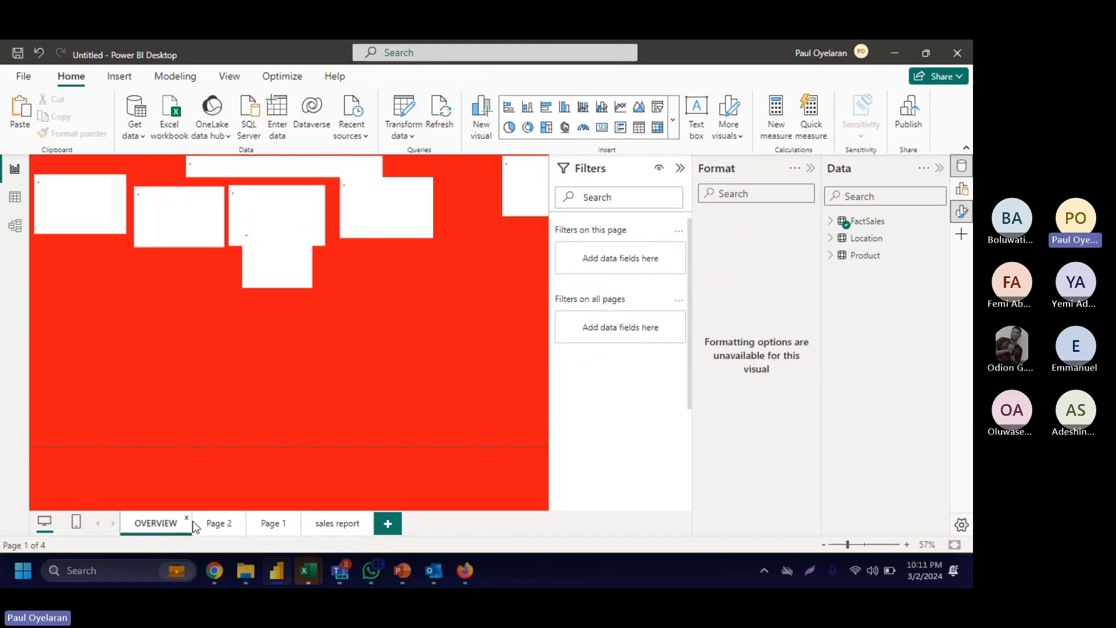
{"action": "left_click", "coordinate": [215, 523]}
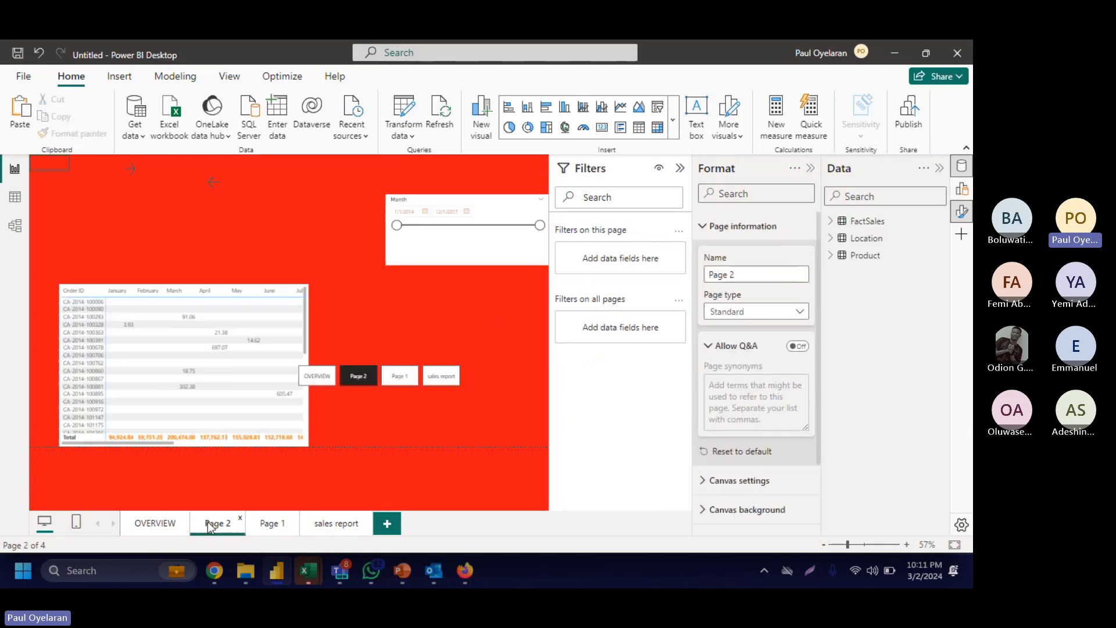
{"action": "right_click", "coordinate": [97, 371]}
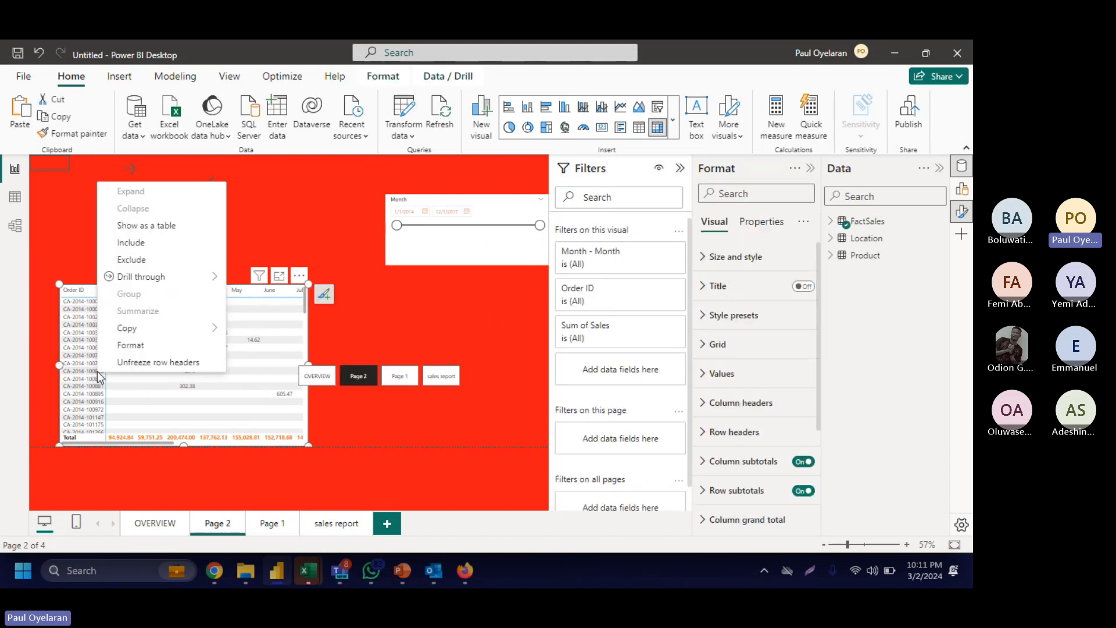
{"action": "mouse_move", "coordinate": [175, 278]}
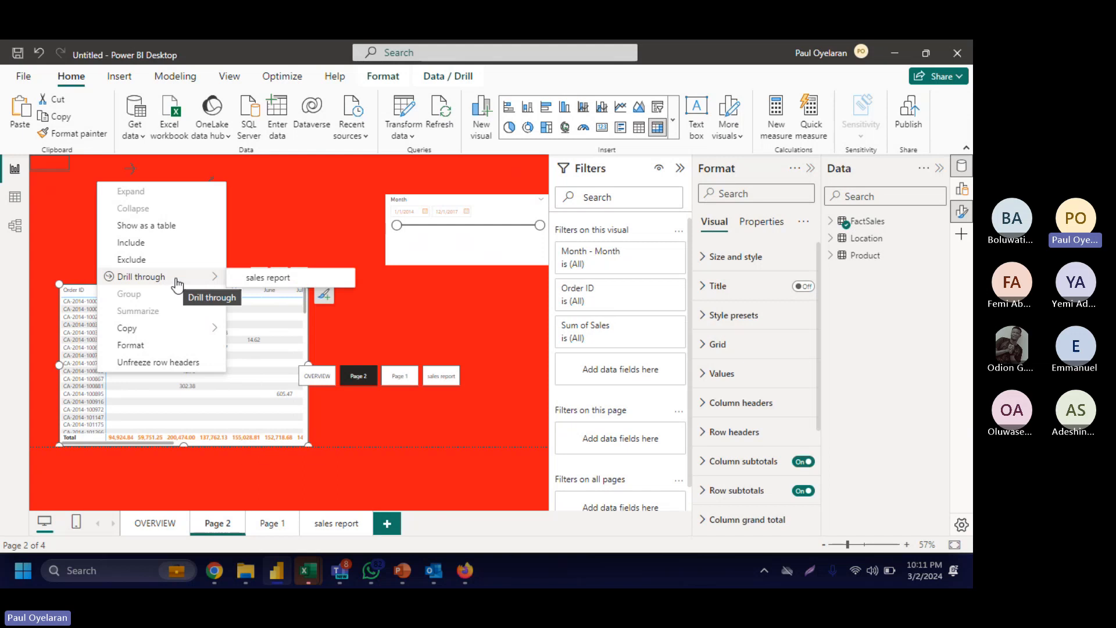
{"action": "left_click", "coordinate": [256, 279]}
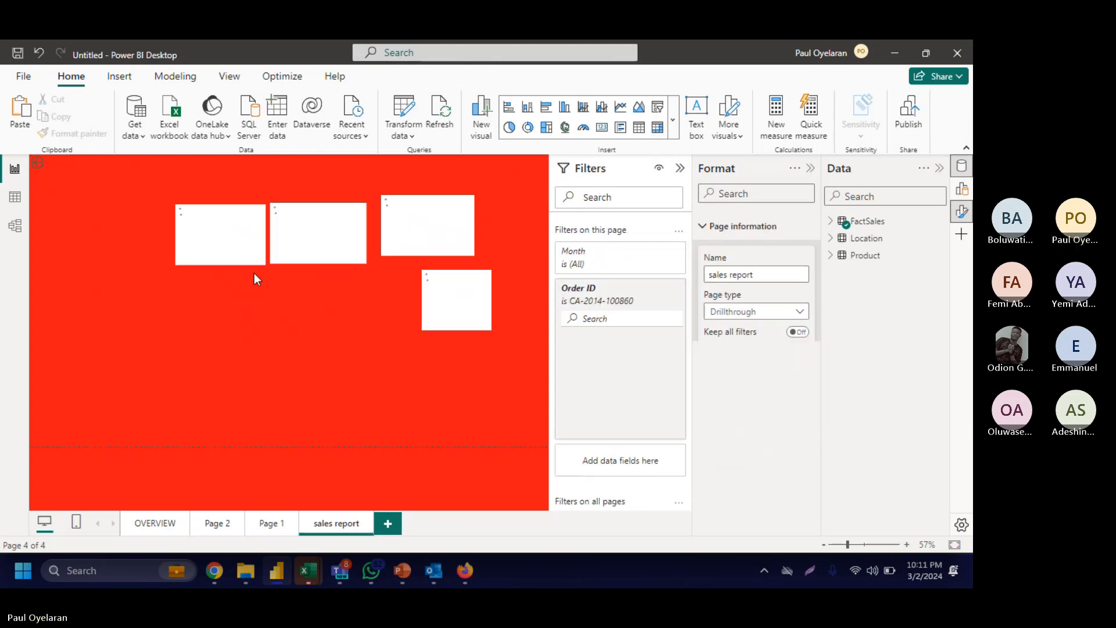
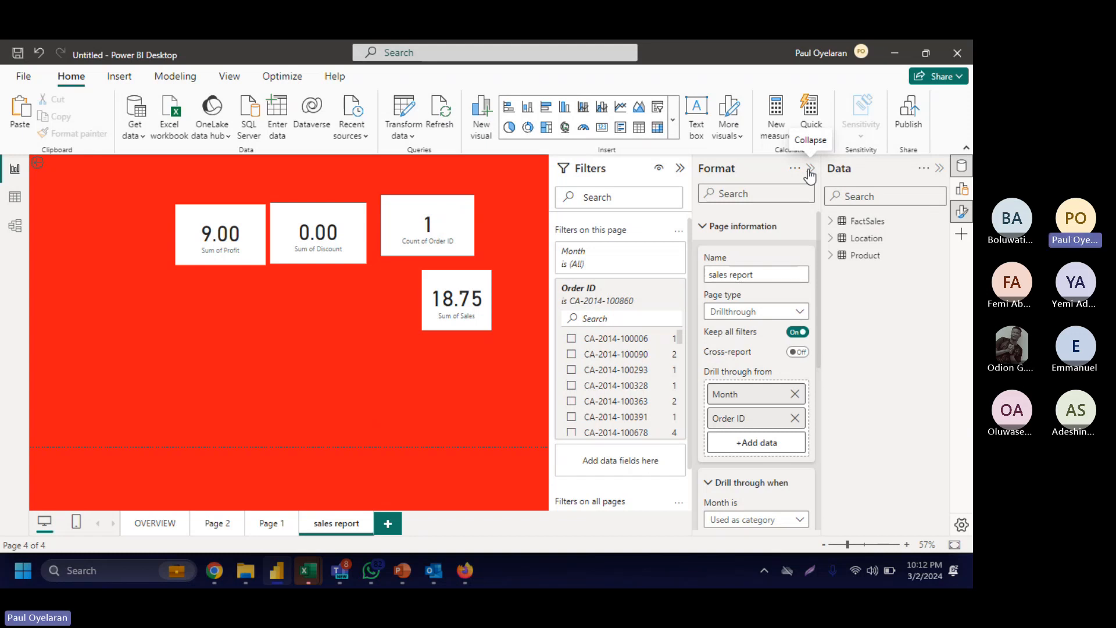
Step: Collapse the formatting pane and clear the sales report page's Order ID filter
{"action": "left_click", "coordinate": [810, 170]}
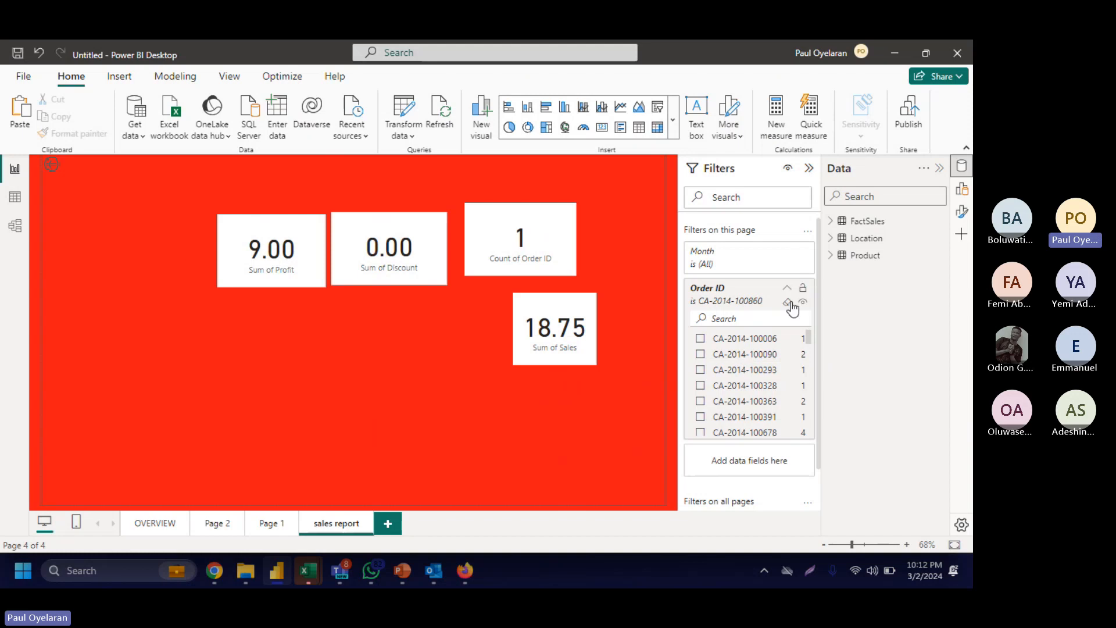
{"action": "left_click", "coordinate": [788, 302]}
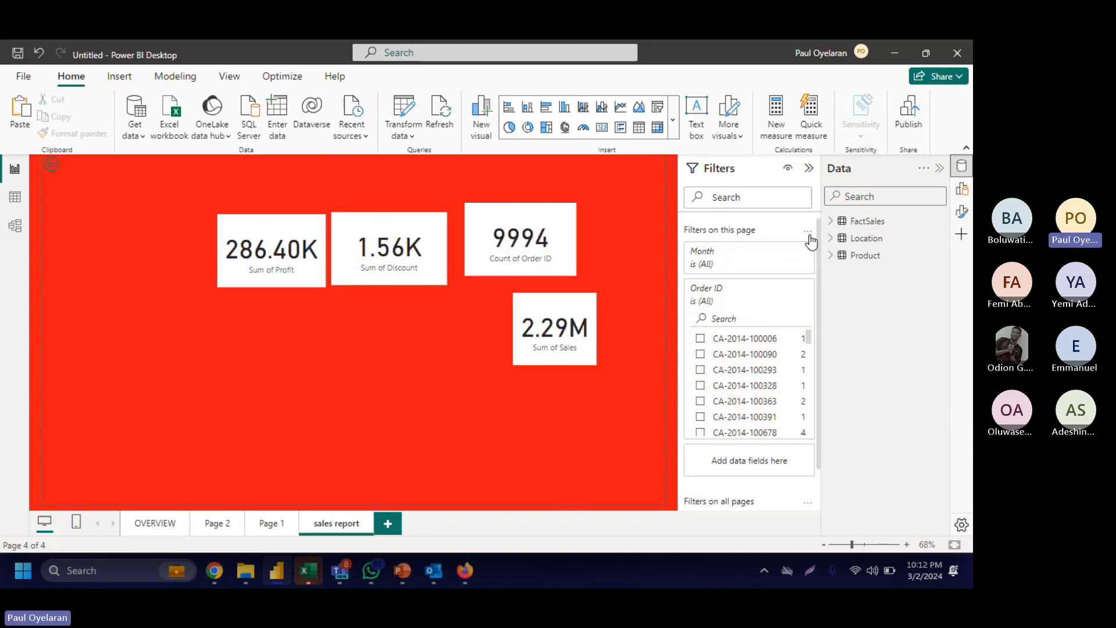
{"action": "scroll", "coordinate": [821, 259], "scroll_direction": "down", "scroll_amount": 2}
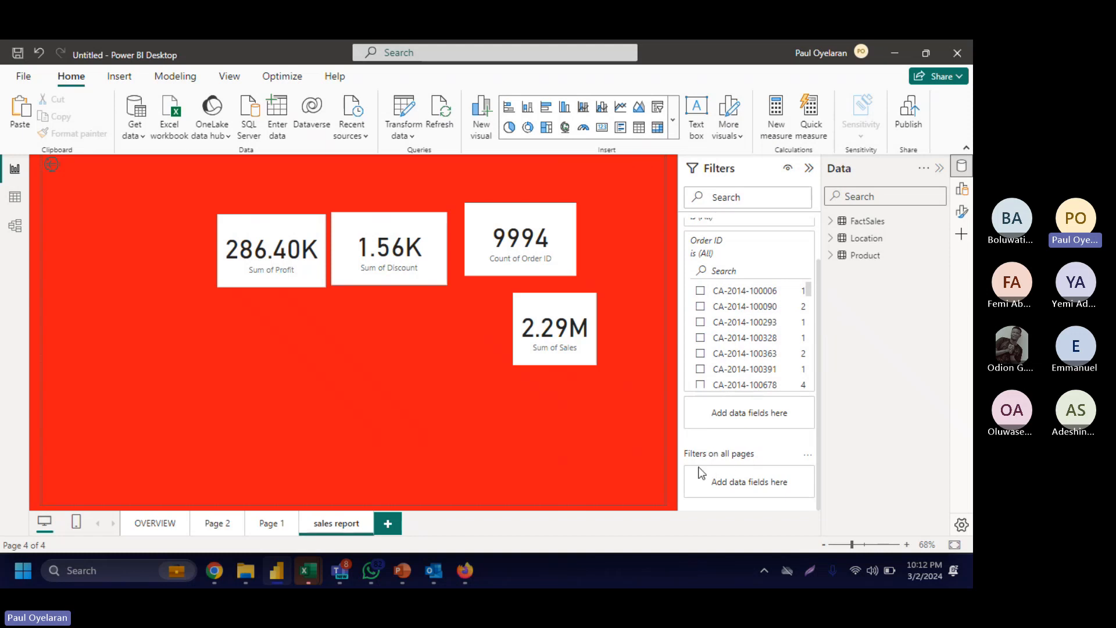
{"action": "scroll", "coordinate": [729, 334], "scroll_direction": "up", "scroll_amount": 2}
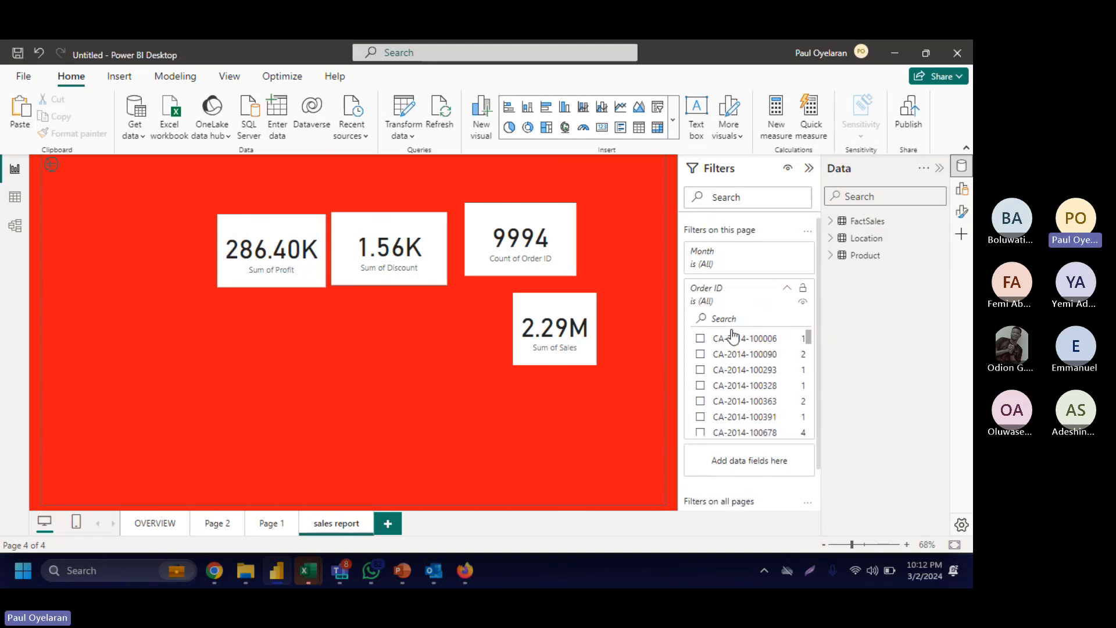
Step: Filter the Sum of Sales card by Month, selecting Saturday, March 01 and Tuesday, April 01
{"action": "left_click", "coordinate": [587, 353]}
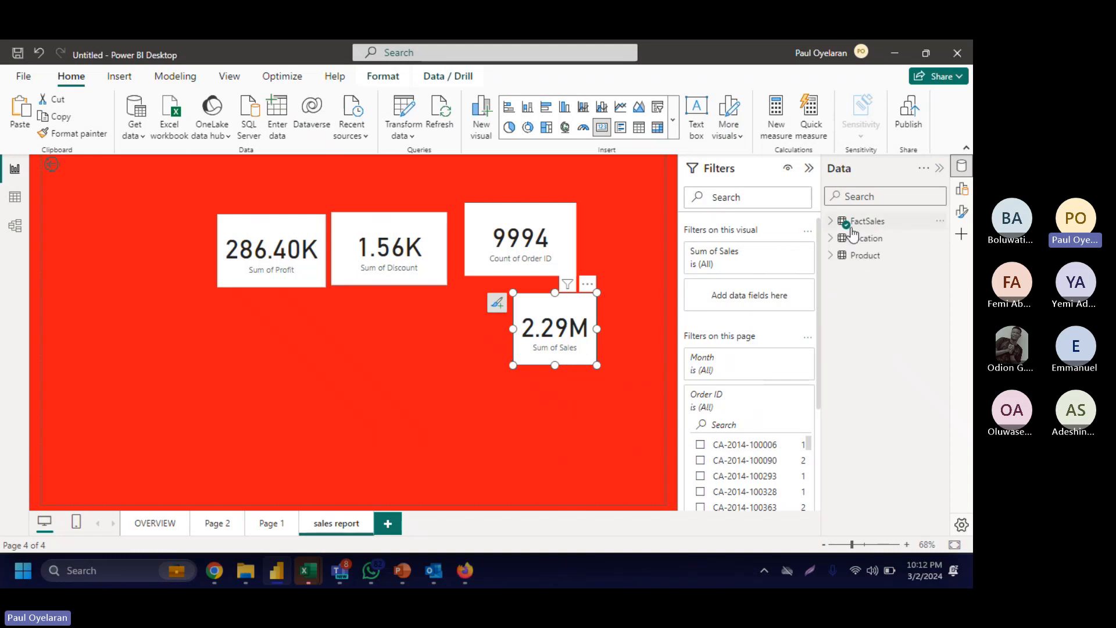
{"action": "left_click", "coordinate": [830, 222]}
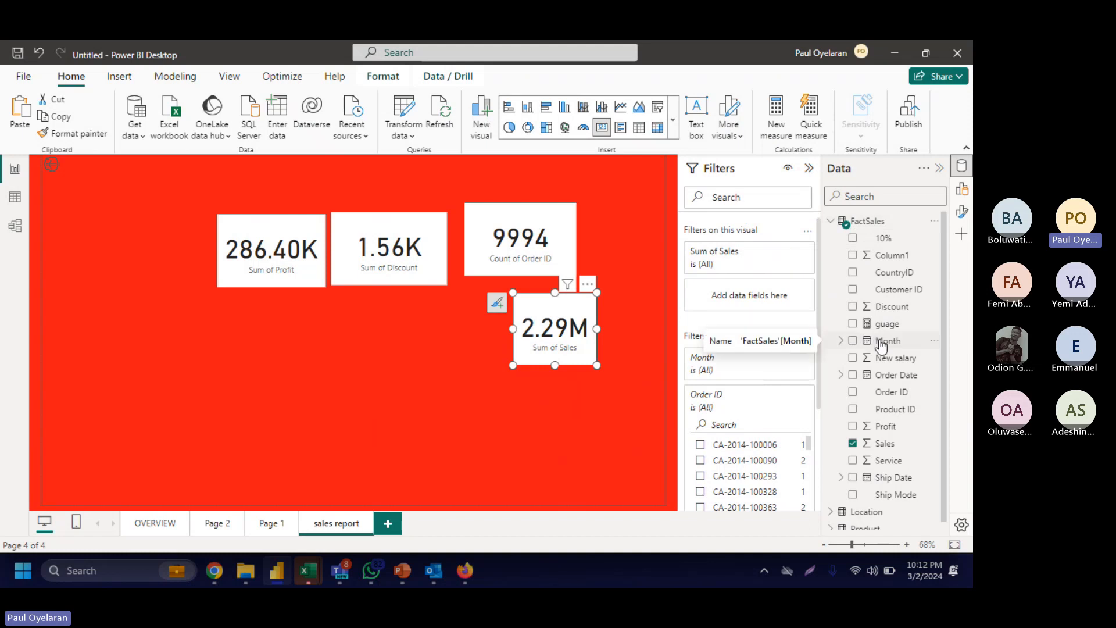
{"action": "left_click_drag", "start_coordinate": [882, 345], "coordinate": [749, 297]}
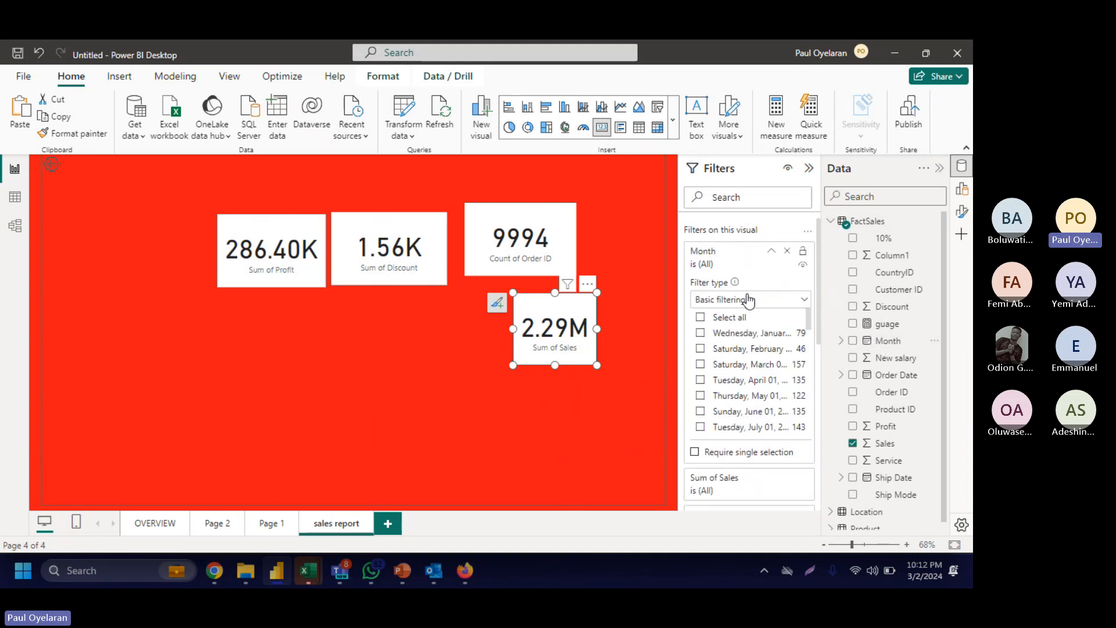
{"action": "left_click", "coordinate": [967, 185]}
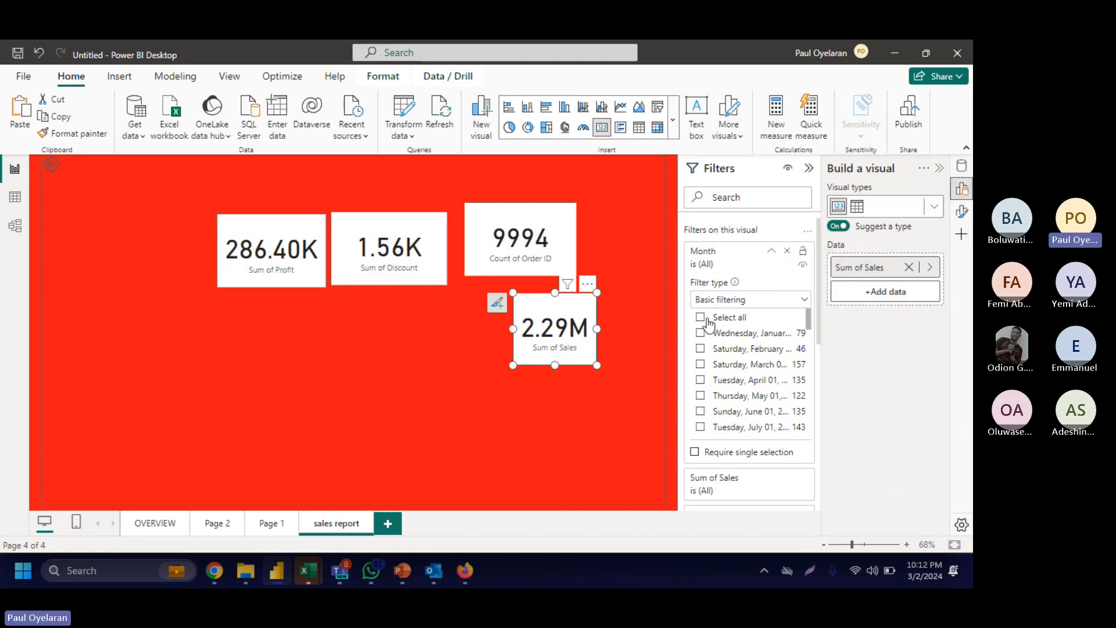
{"action": "scroll", "coordinate": [712, 433], "scroll_direction": "down", "scroll_amount": 3}
{"action": "scroll", "coordinate": [713, 433], "scroll_direction": "up", "scroll_amount": 3}
{"action": "left_click", "coordinate": [701, 364]}
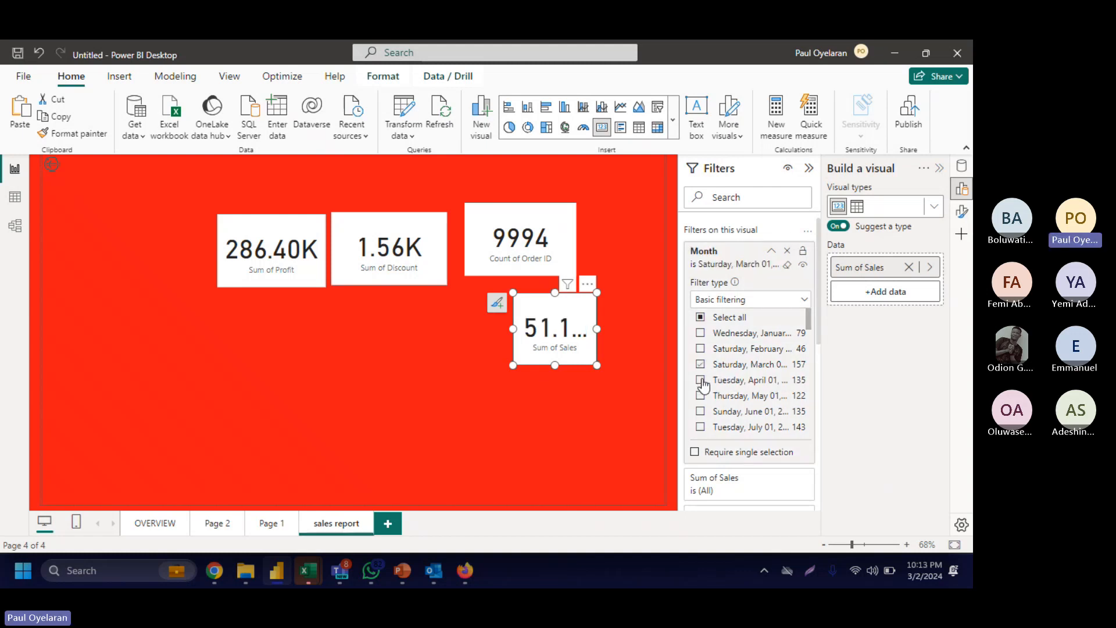
{"action": "left_click", "coordinate": [701, 381]}
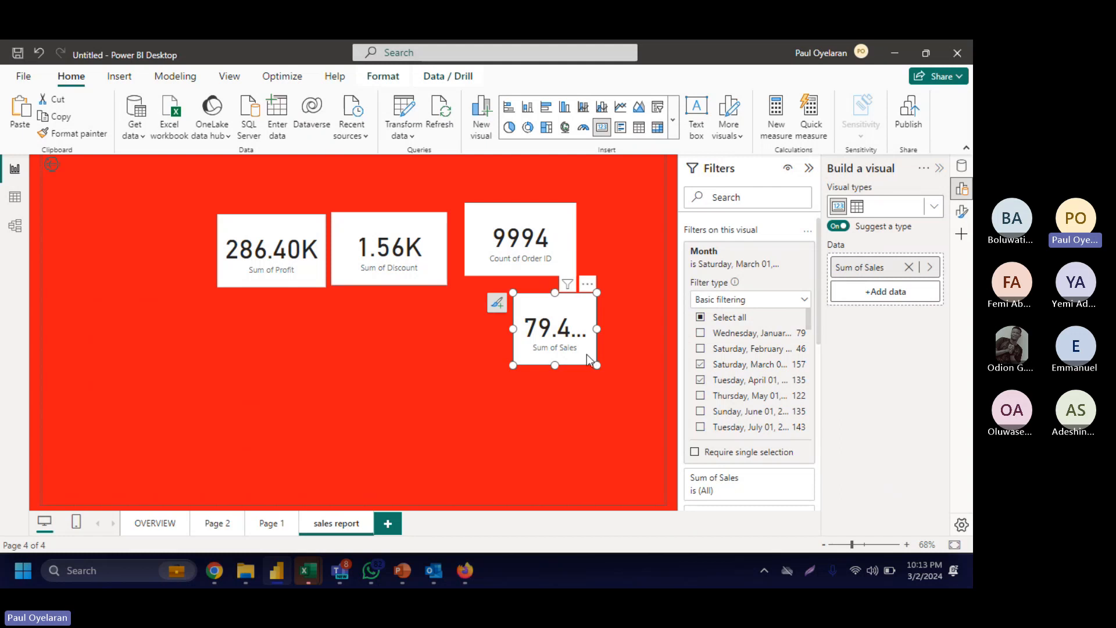
Step: Enlarge the Sum of Sales card and rename its field as "Sat and tues Sales"
{"action": "left_click_drag", "start_coordinate": [513, 365], "coordinate": [417, 390]}
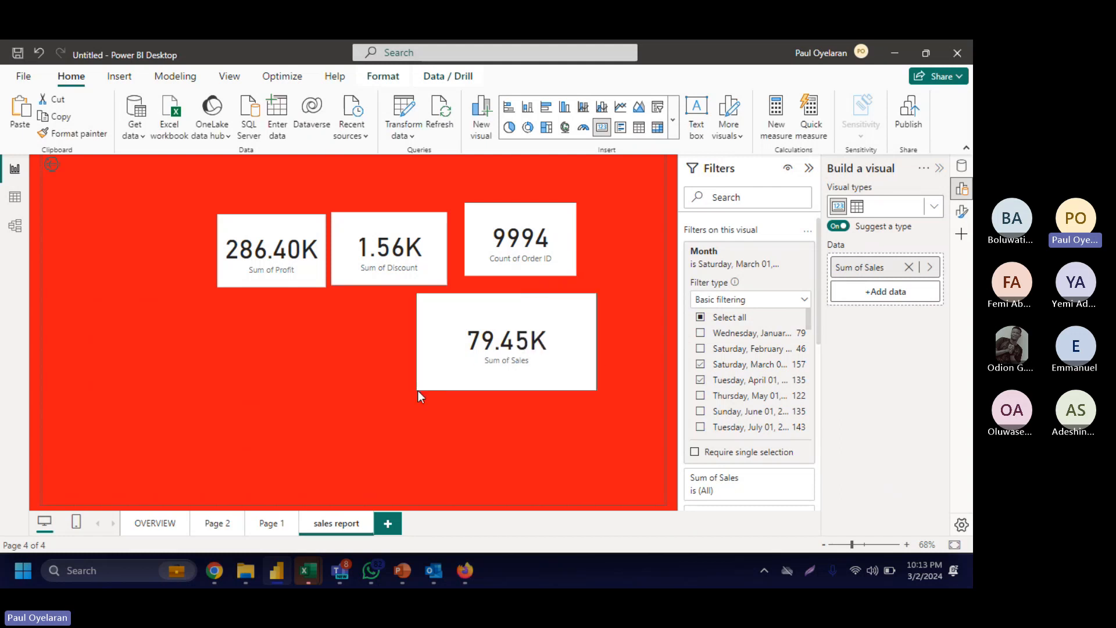
{"action": "double_click", "coordinate": [860, 267]}
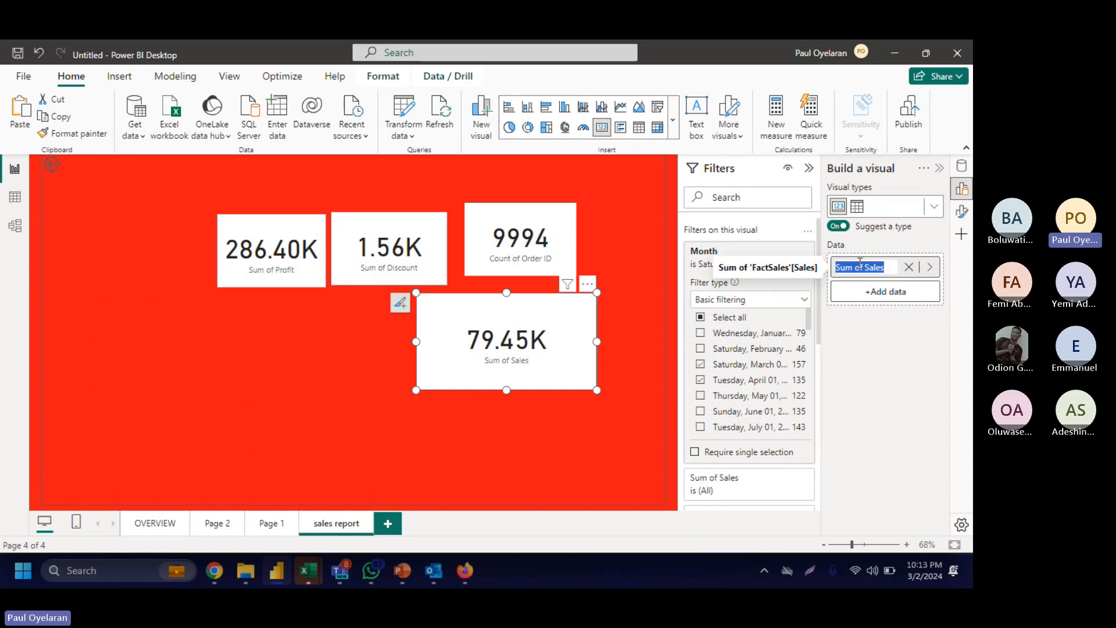
{"action": "type", "text": "Sa"}
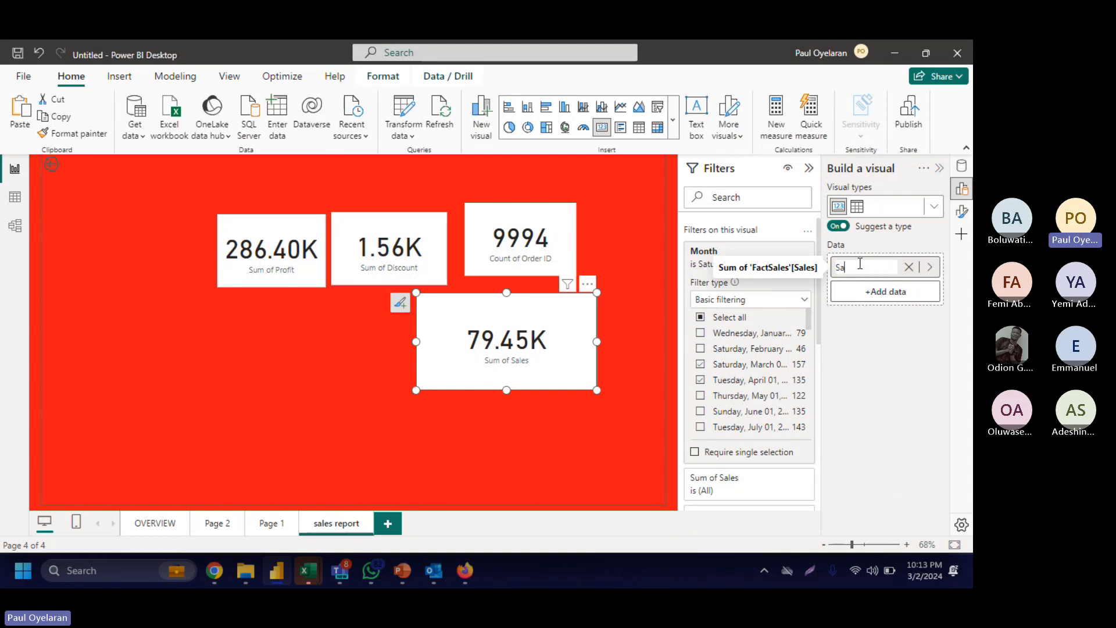
{"action": "type", "text": "t and tues Sales"}
{"action": "key", "text": "Return"}
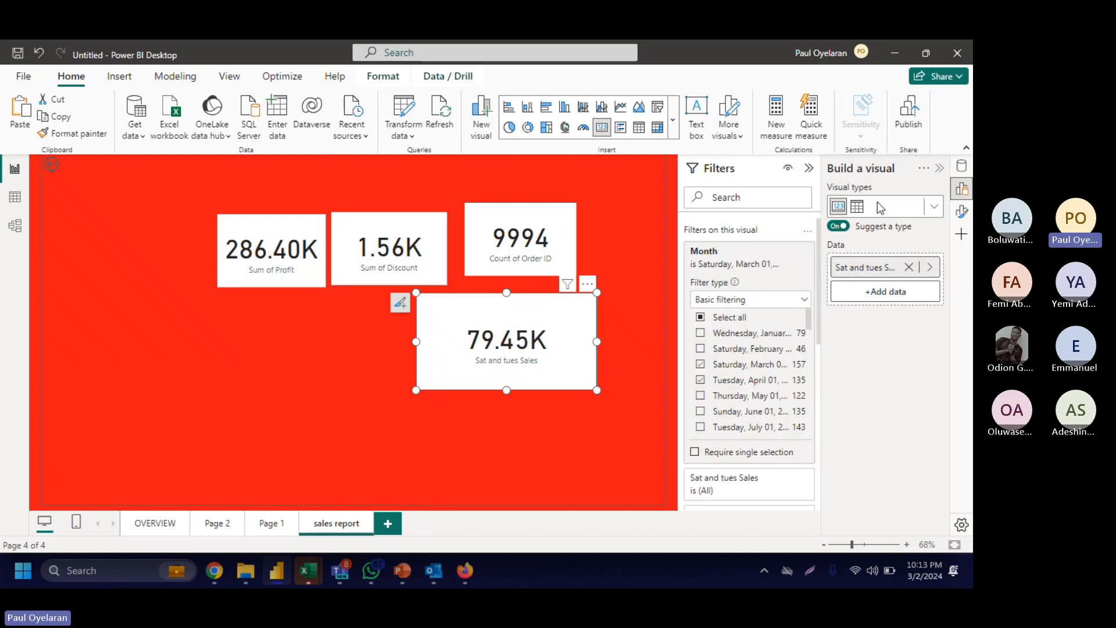
Step: Duplicate the Count of Order ID card below the Sat and tues Sales card and filter the copy to Ship Mode SD
{"action": "left_click", "coordinate": [961, 169]}
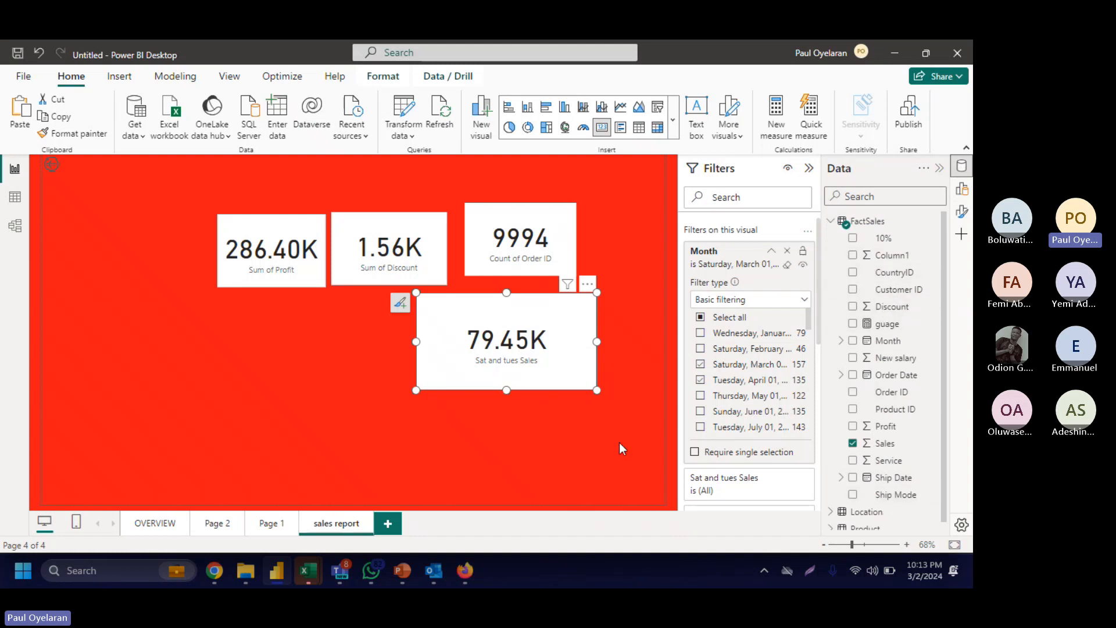
{"action": "left_click", "coordinate": [587, 438]}
{"action": "left_click", "coordinate": [520, 238]}
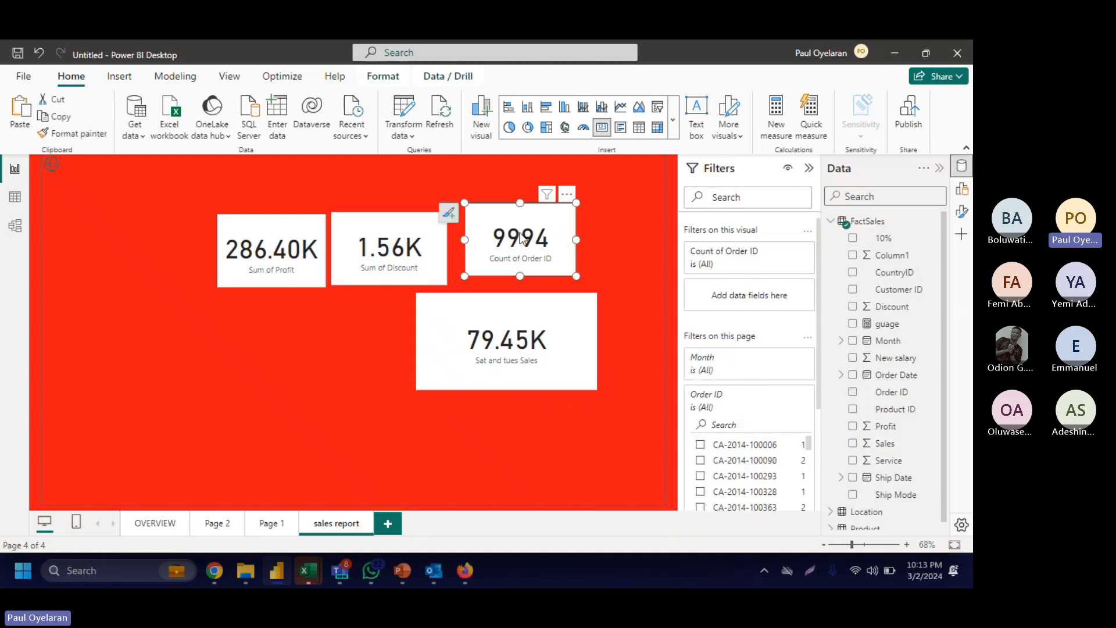
{"action": "key", "text": "ctrl+c"}
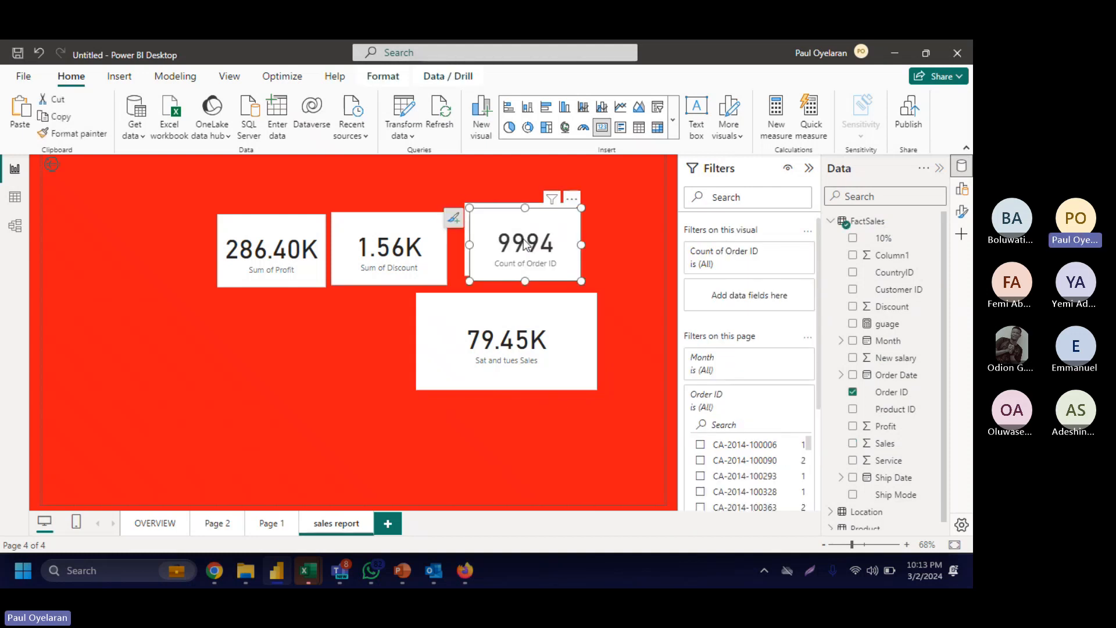
{"action": "key", "text": "ctrl+v"}
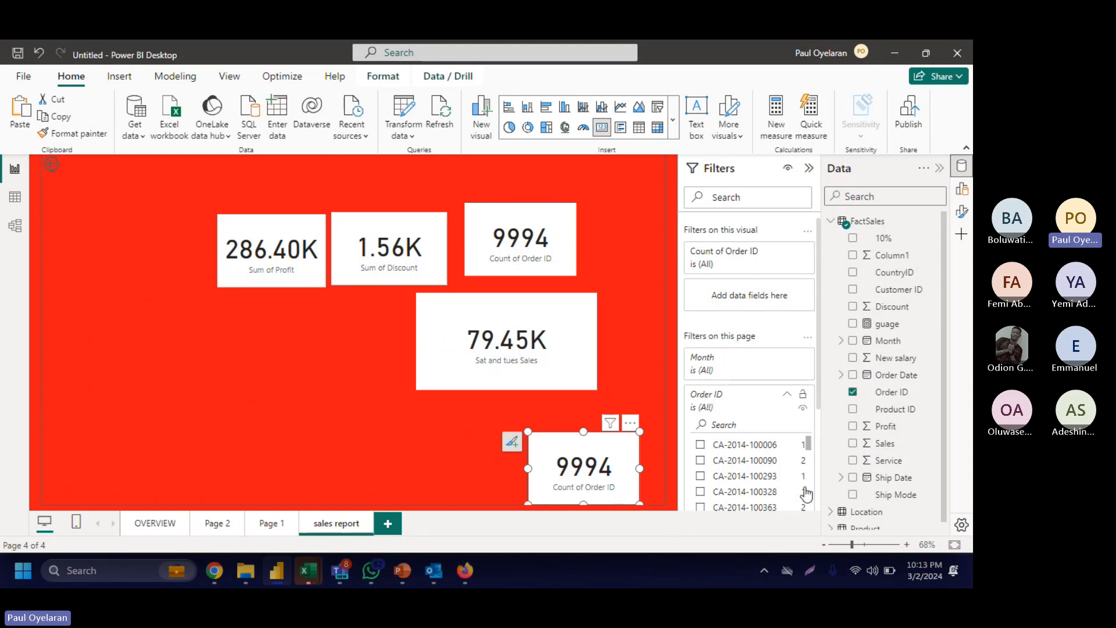
{"action": "left_click_drag", "start_coordinate": [879, 494], "coordinate": [746, 298]}
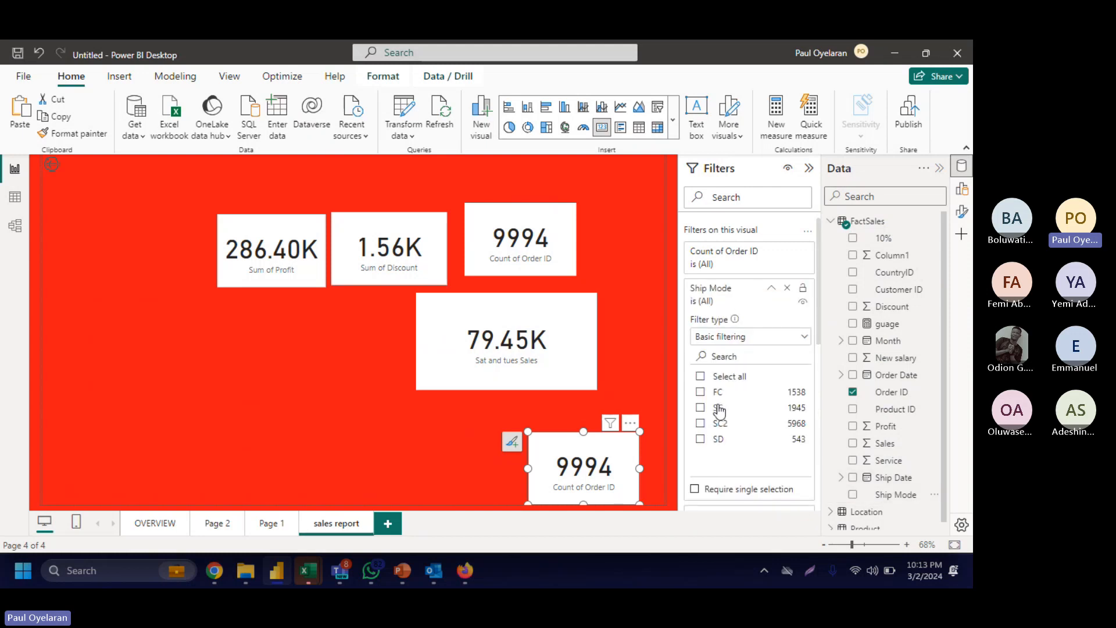
{"action": "left_click", "coordinate": [700, 440]}
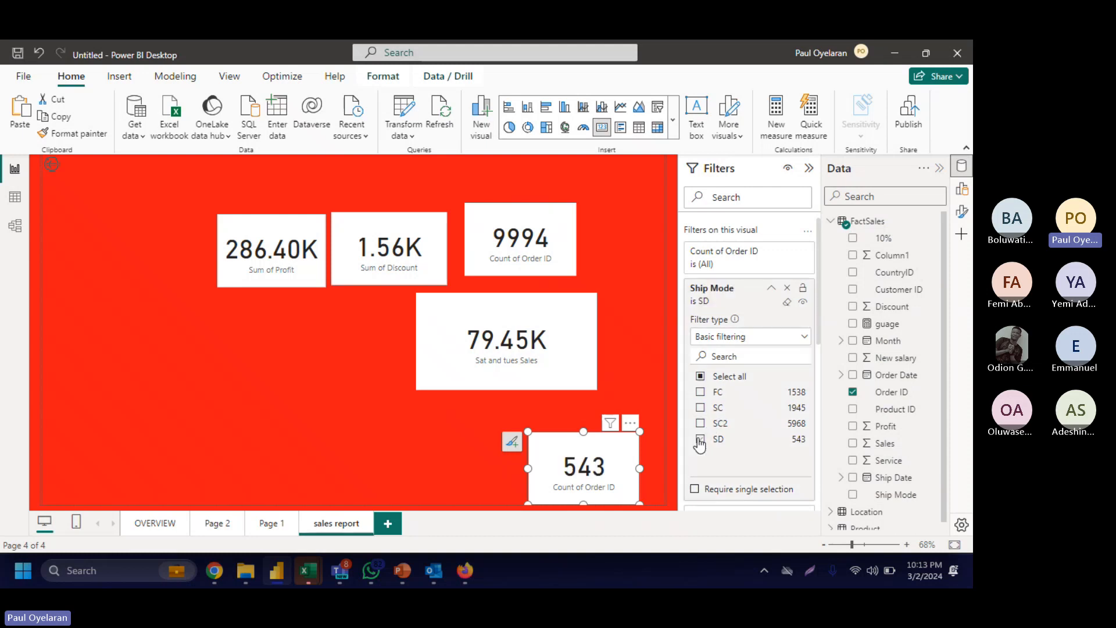
Step: Rename the field of the card filtered to SD as "Same Number of customers"
{"action": "left_click", "coordinate": [962, 189]}
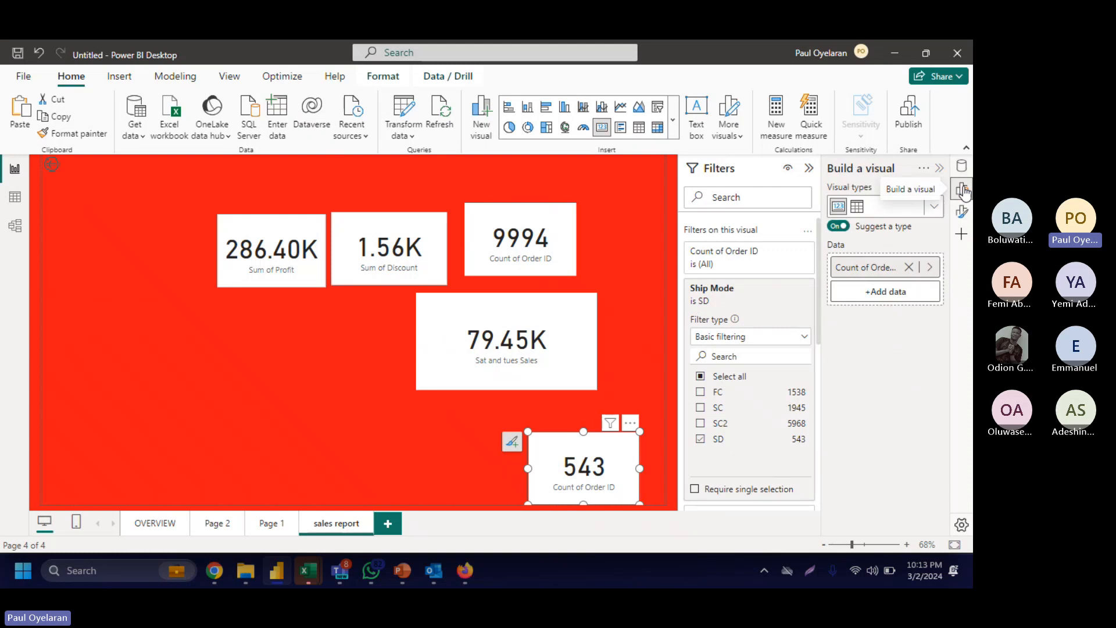
{"action": "double_click", "coordinate": [864, 267]}
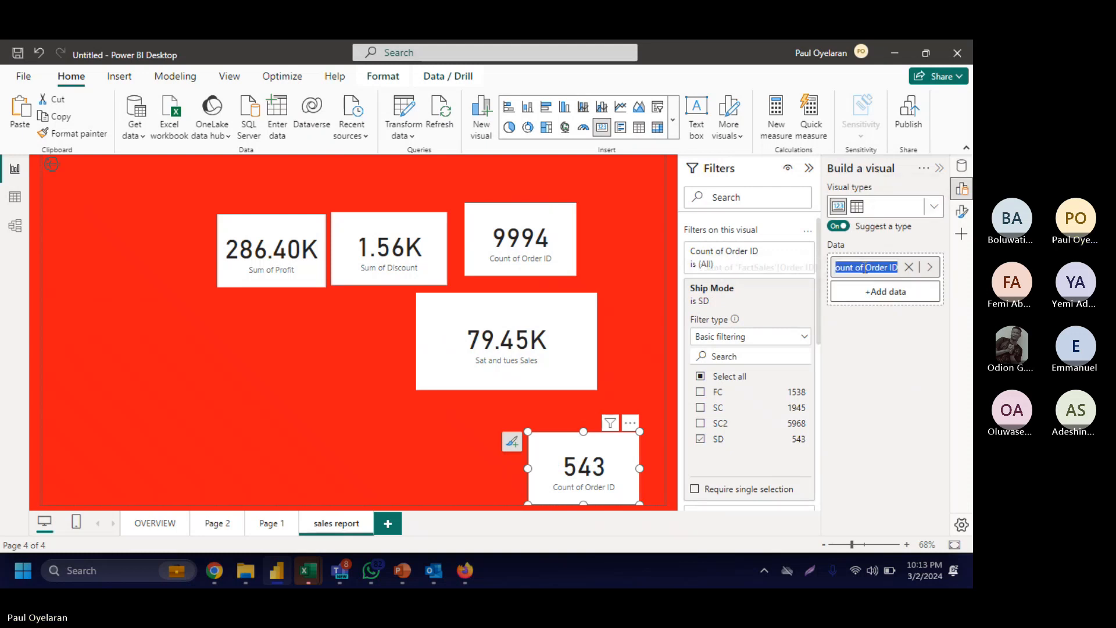
{"action": "type", "text": "Same Numbe"}
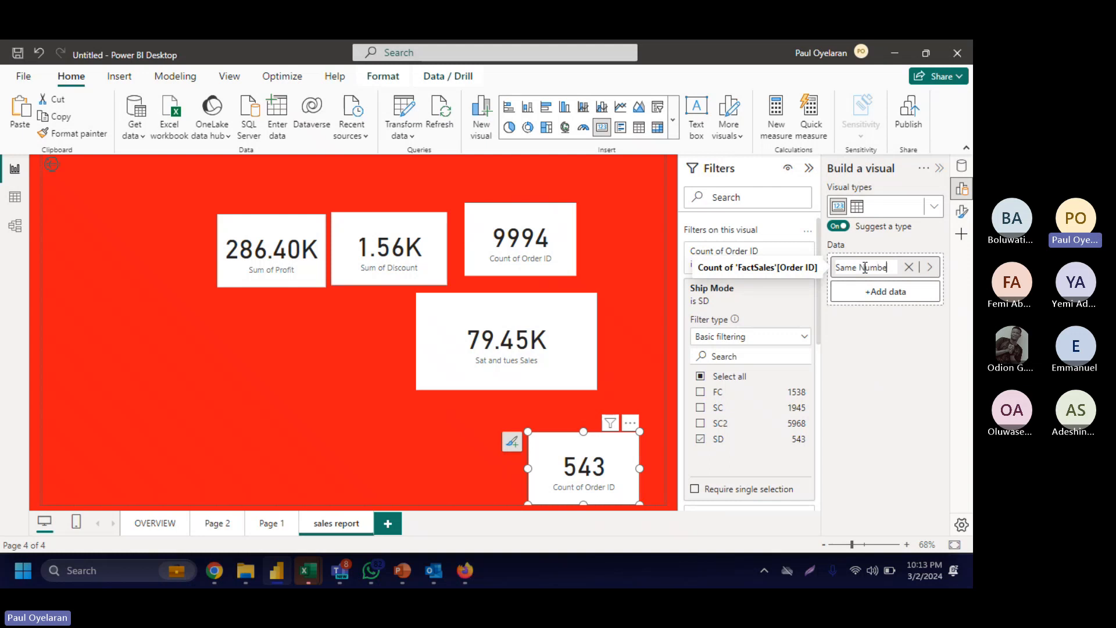
{"action": "type", "text": "r"}
{"action": "type", "text": " of cu"}
{"action": "type", "text": "stomers"}
{"action": "key", "text": "Return"}
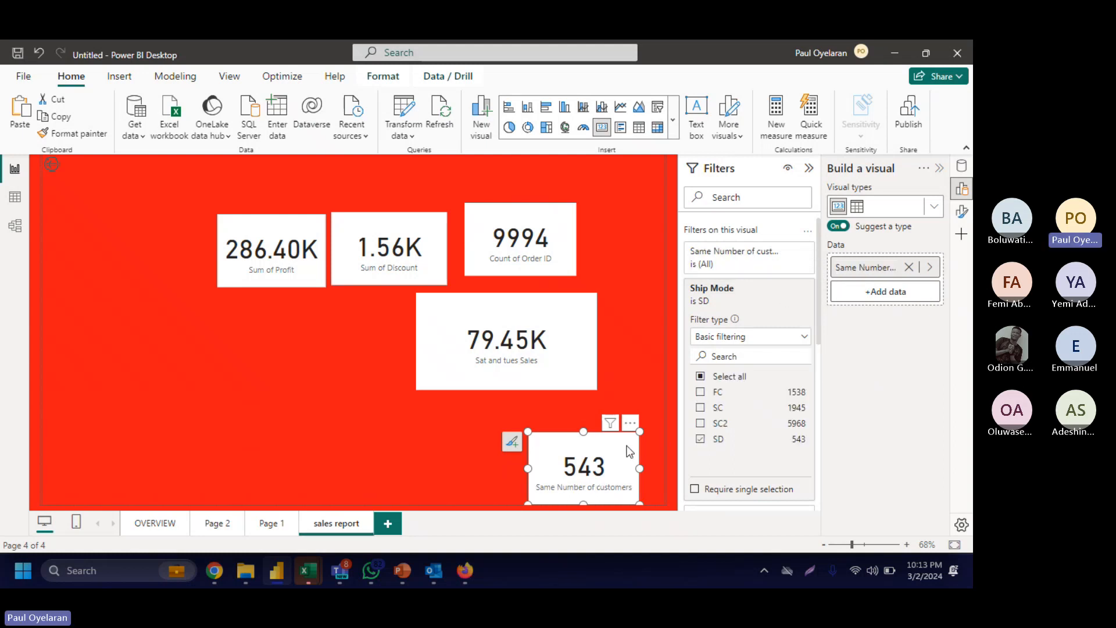
Step: Duplicate the Same Number of customers card, place the copy beside the original, and switch its Ship Mode filter to FC
{"action": "key", "text": "ctrl+c"}
{"action": "key", "text": "ctrl+v"}
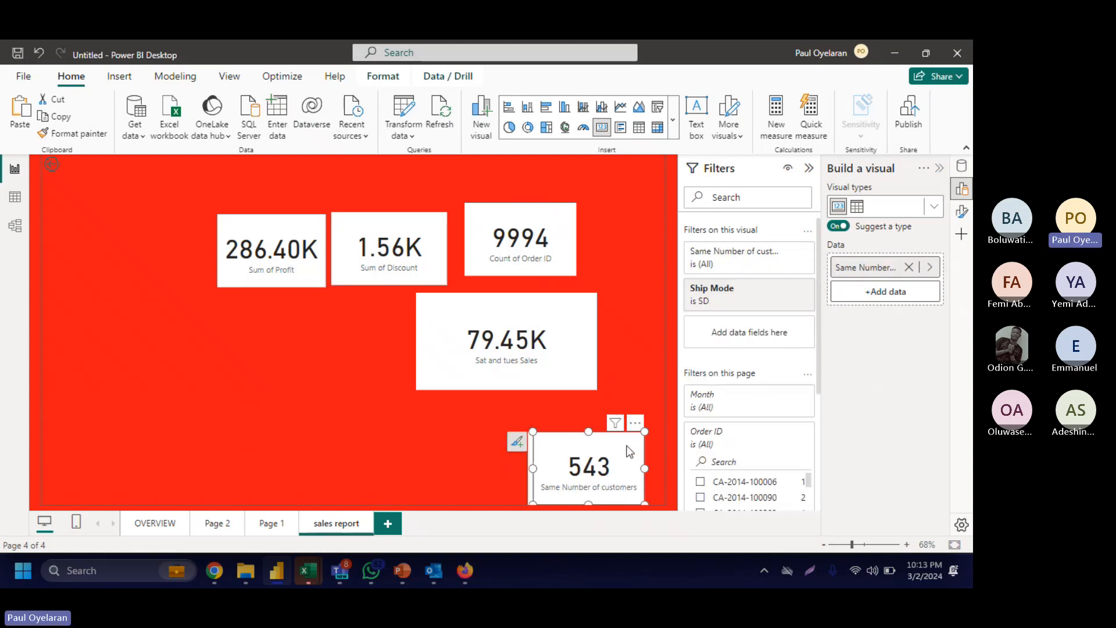
{"action": "left_click_drag", "start_coordinate": [629, 451], "coordinate": [494, 478]}
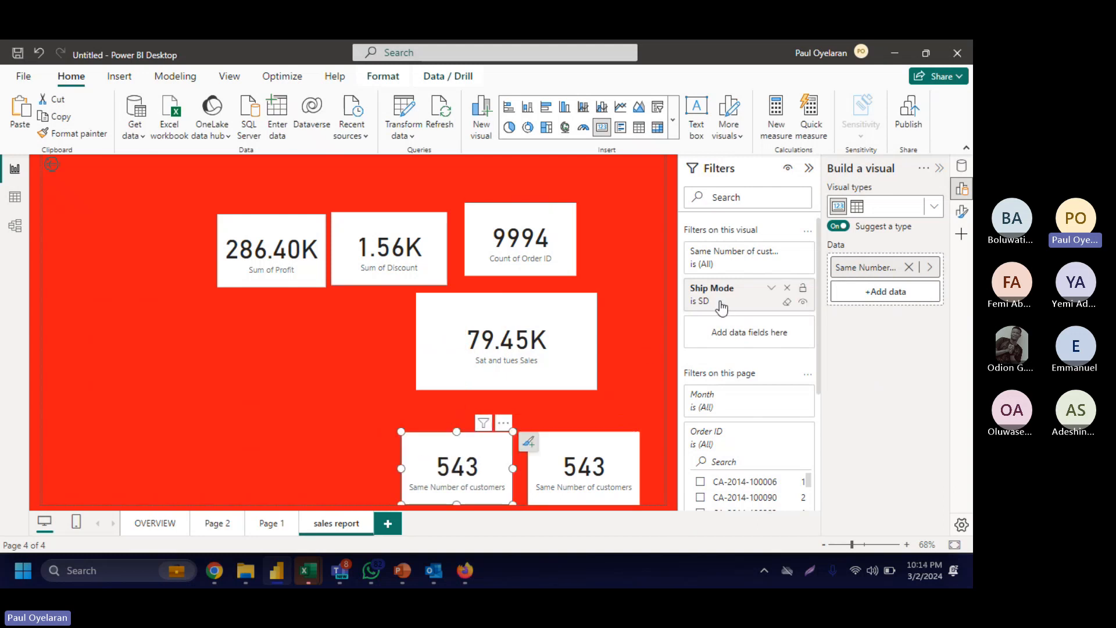
{"action": "left_click", "coordinate": [772, 287]}
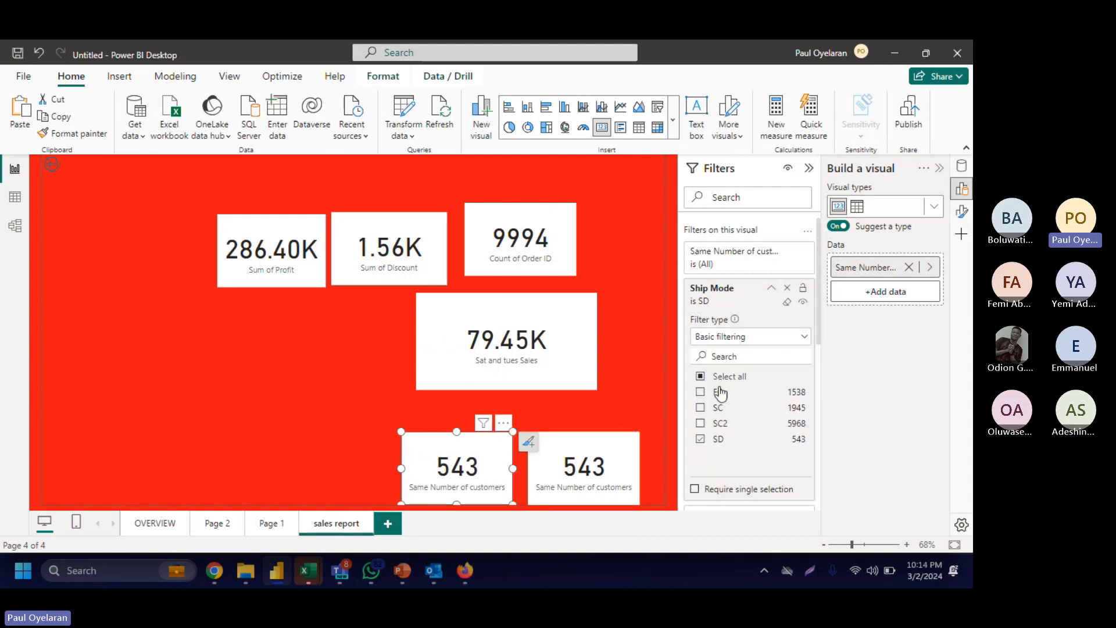
{"action": "left_click", "coordinate": [700, 438]}
{"action": "left_click", "coordinate": [701, 393]}
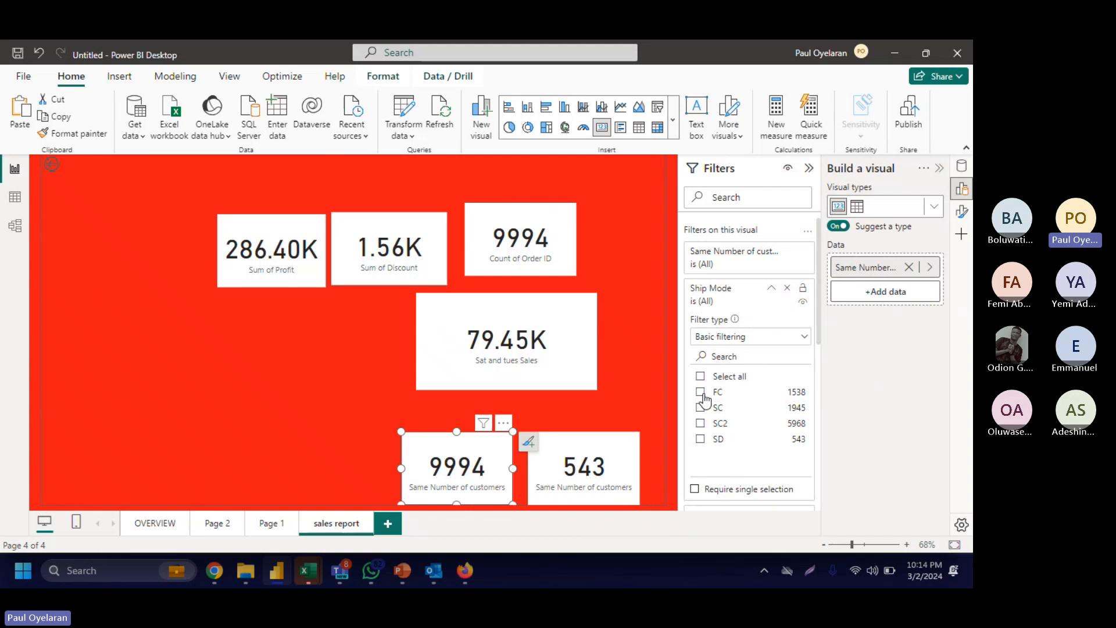
Step: Rename the field of the card filtered to Ship Mode FC as "TOtal number FC customer"
{"action": "double_click", "coordinate": [848, 269]}
{"action": "type", "text": "TOtal"}
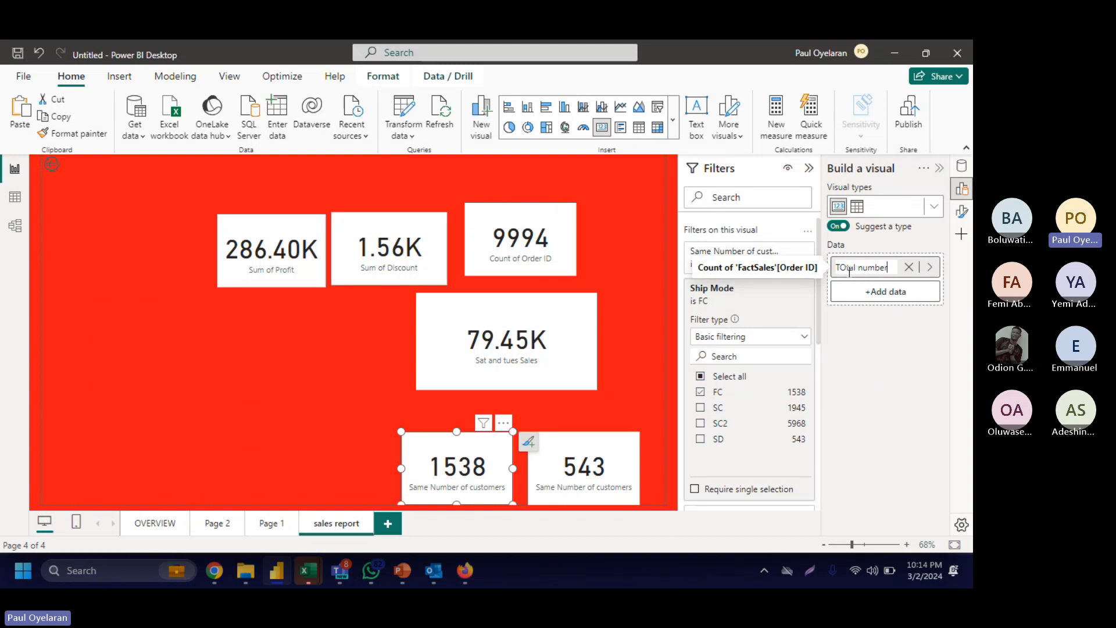
{"action": "type", "text": "number if cus"}
{"action": "key", "text": "BackSpace"}
{"action": "key", "text": "BackSpace"}
{"action": "key", "text": "BackSpace"}
{"action": "key", "text": "BackSpace"}
{"action": "key", "text": "BackSpace"}
{"action": "type", "text": "FC cust"}
{"action": "key", "text": "BackSpace"}
{"action": "key", "text": "BackSpace"}
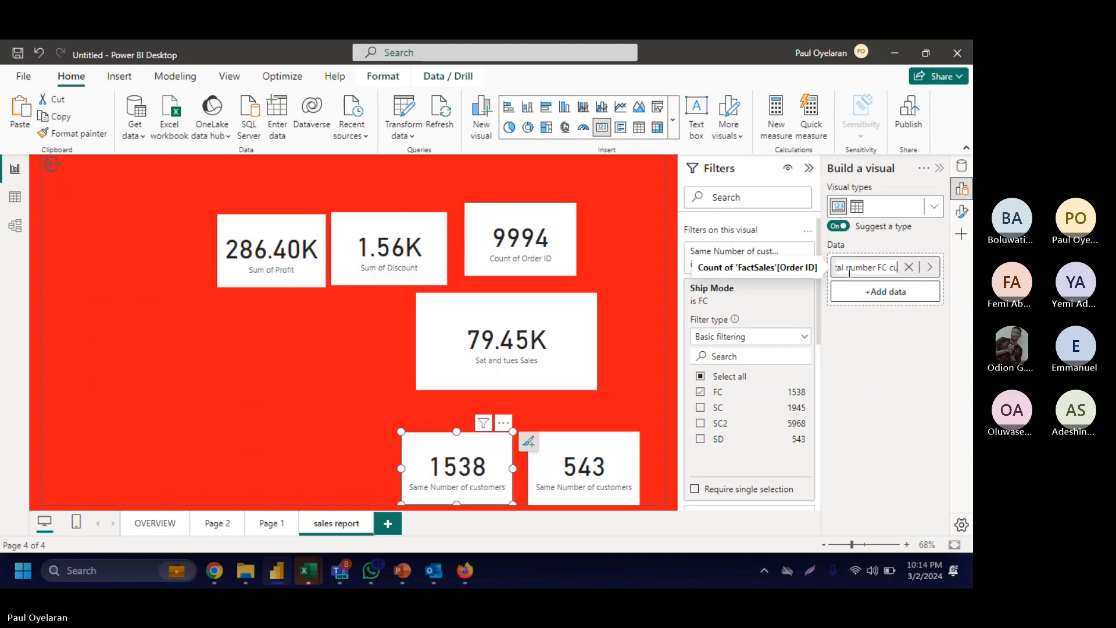
{"action": "type", "text": "stomer"}
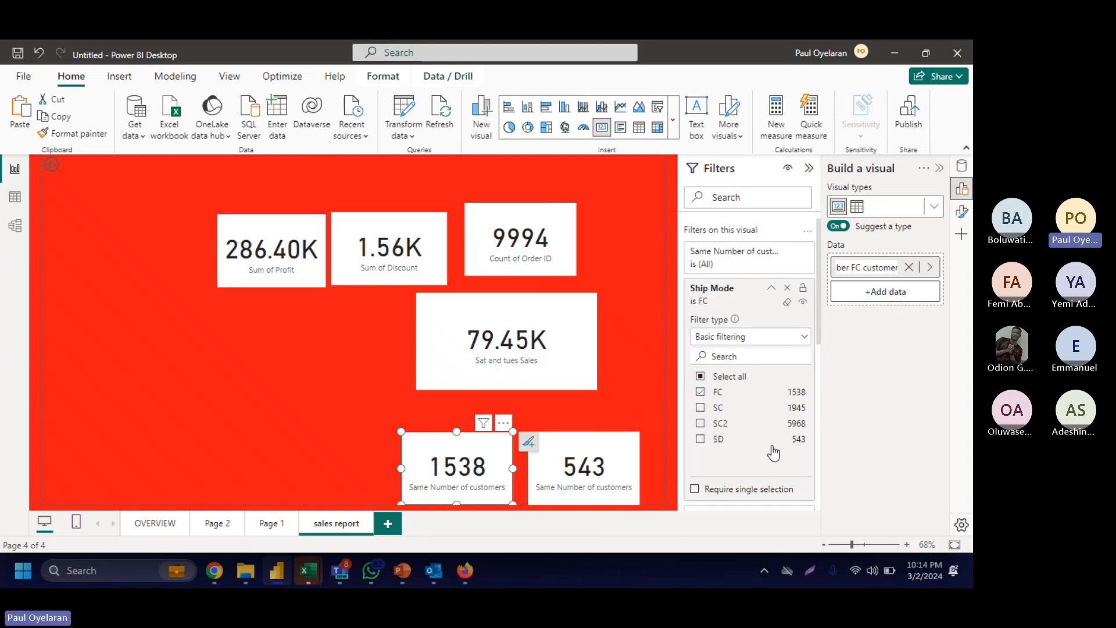
Step: Review the filter sections for the current page and all pages, and compare them with those on Page 2 and Page 1
{"action": "scroll", "coordinate": [773, 452], "scroll_direction": "down", "scroll_amount": 3}
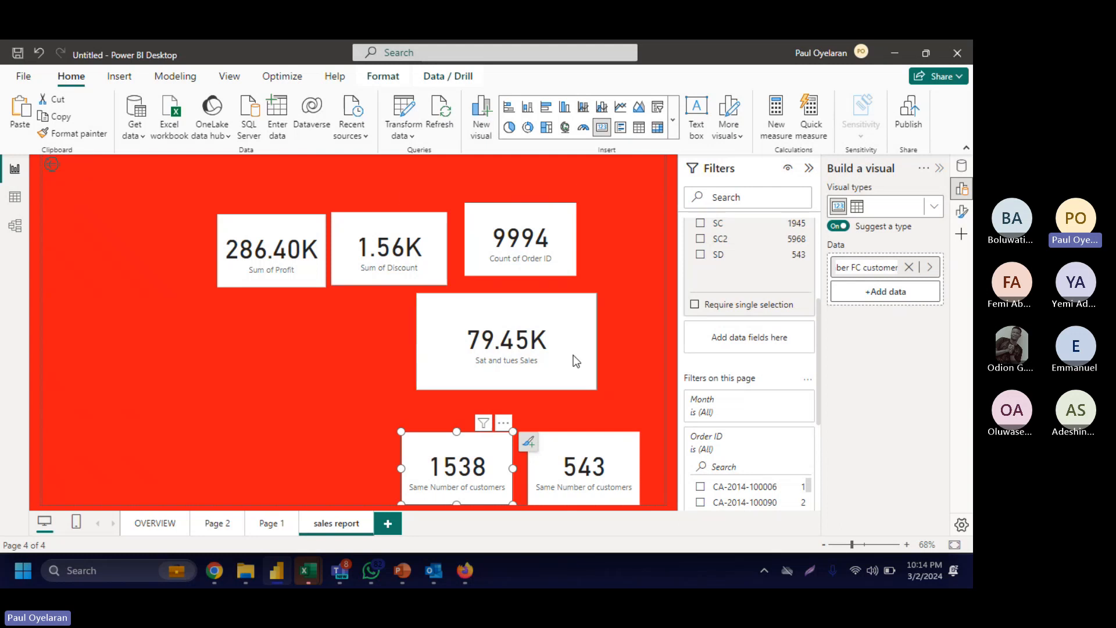
{"action": "scroll", "coordinate": [691, 413], "scroll_direction": "down", "scroll_amount": 3}
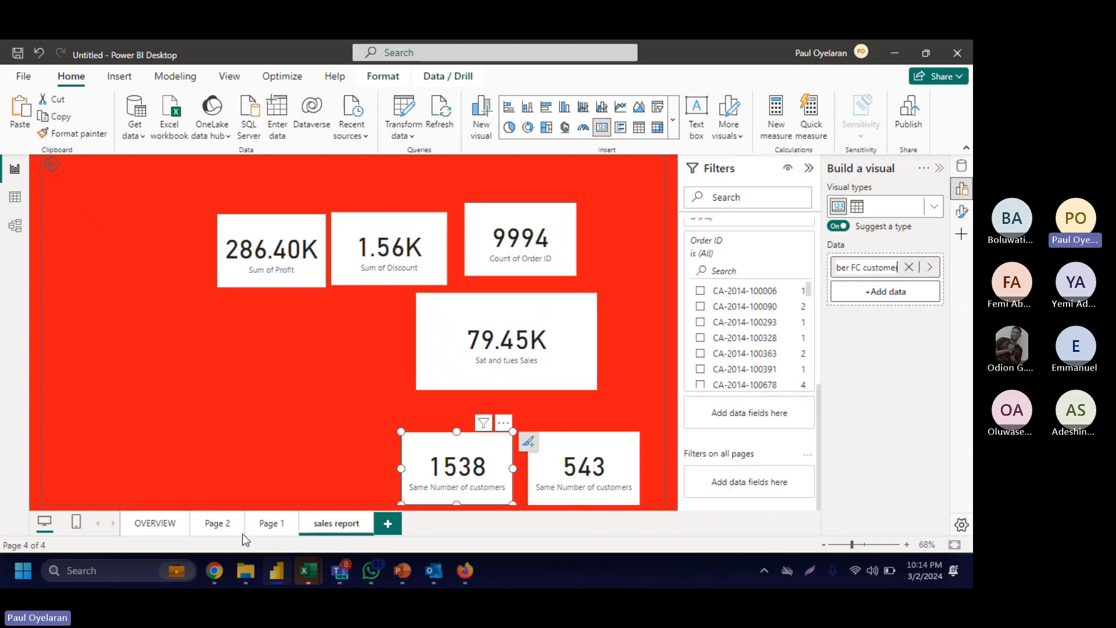
{"action": "left_click", "coordinate": [135, 523]}
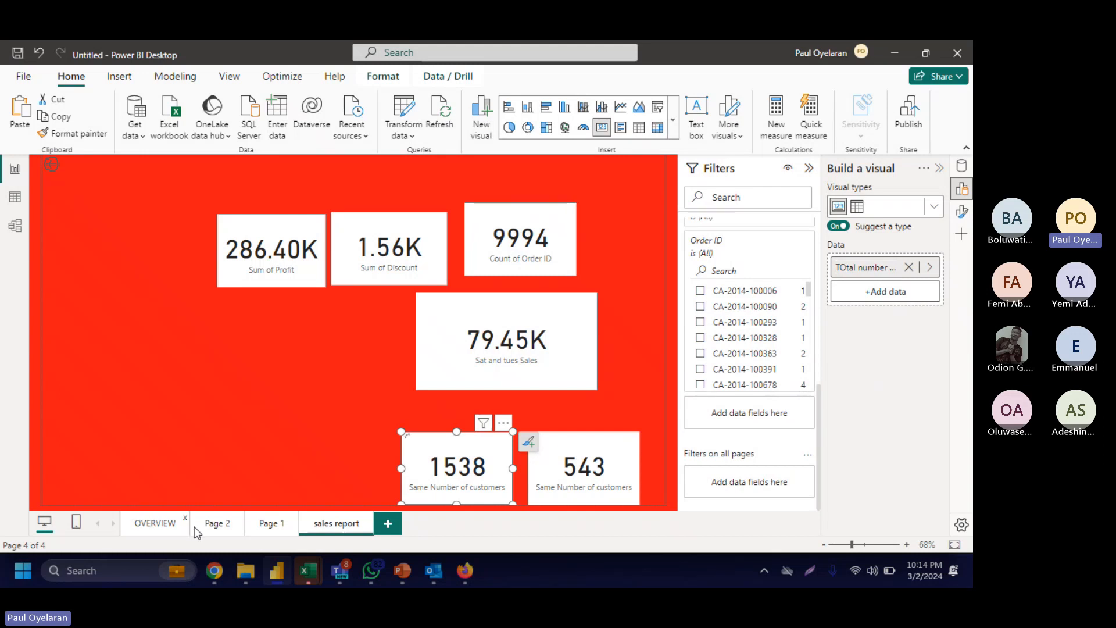
{"action": "left_click", "coordinate": [204, 528]}
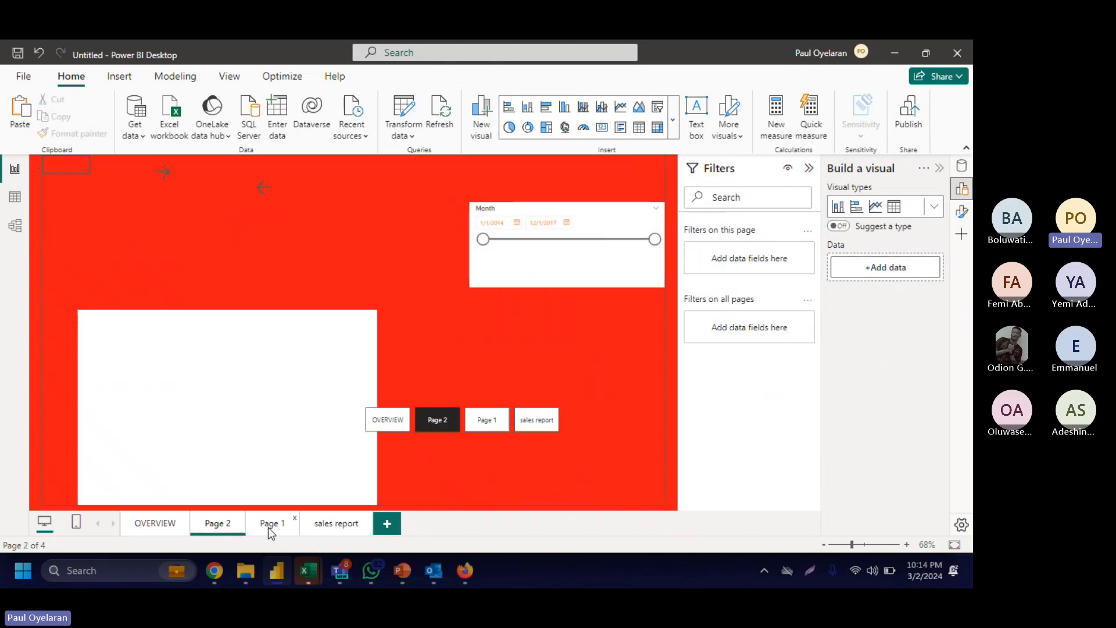
{"action": "left_click", "coordinate": [267, 528]}
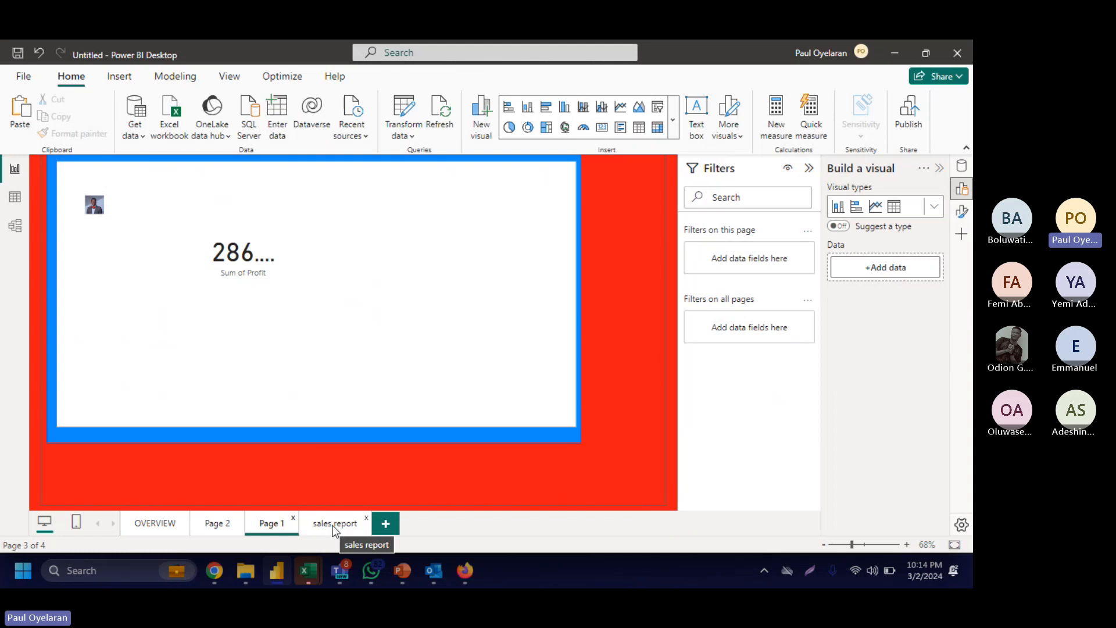